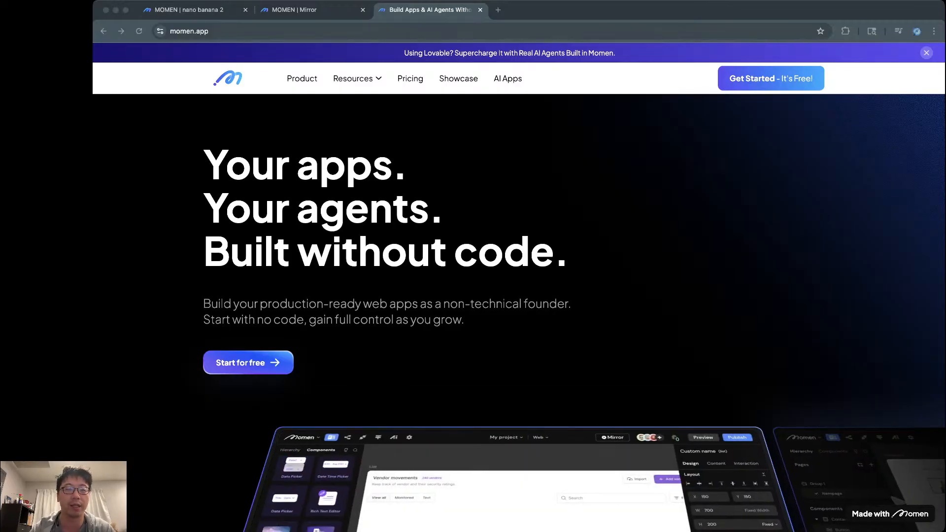
Step: Bring up the live Mirror preview of the Nano Banana PRO Generation Studio page
{"action": "key", "text": "super+l"}
{"action": "type", "text": "bananapro"}
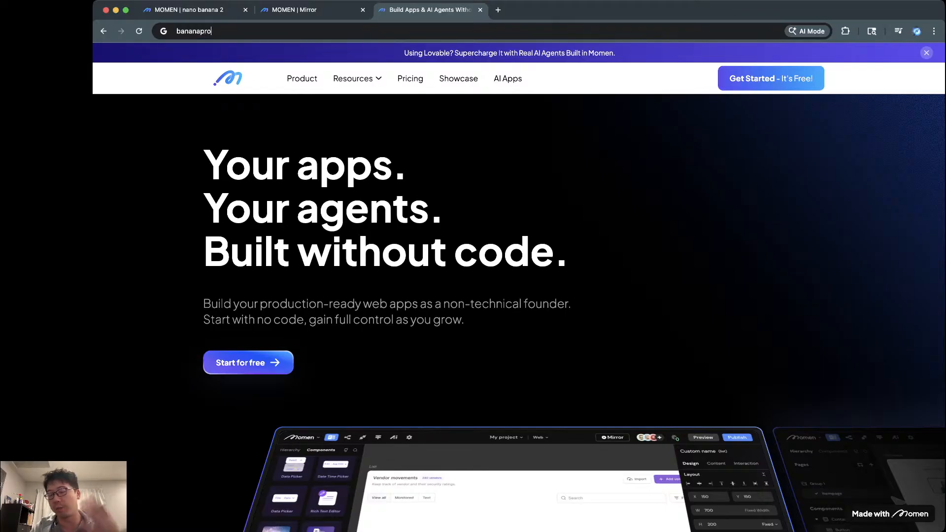
{"action": "key", "text": "Return"}
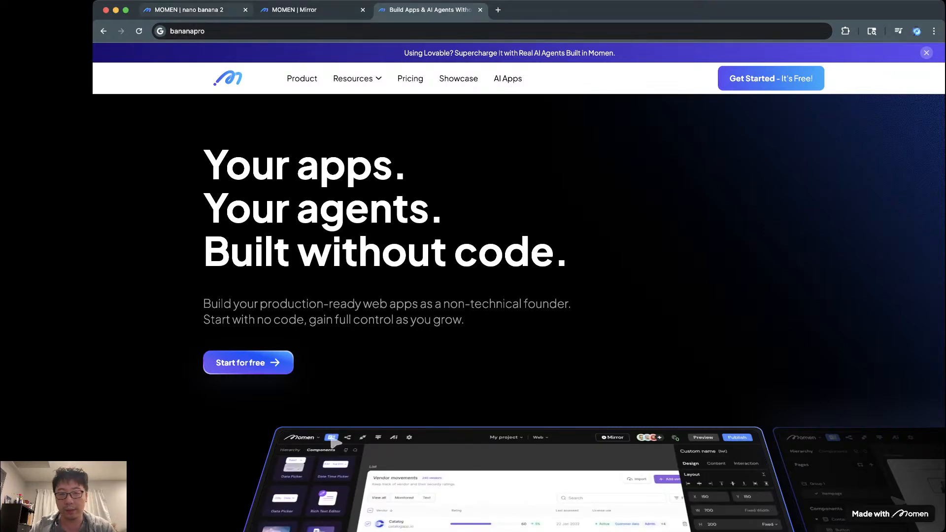
{"action": "left_click", "coordinate": [306, 10]}
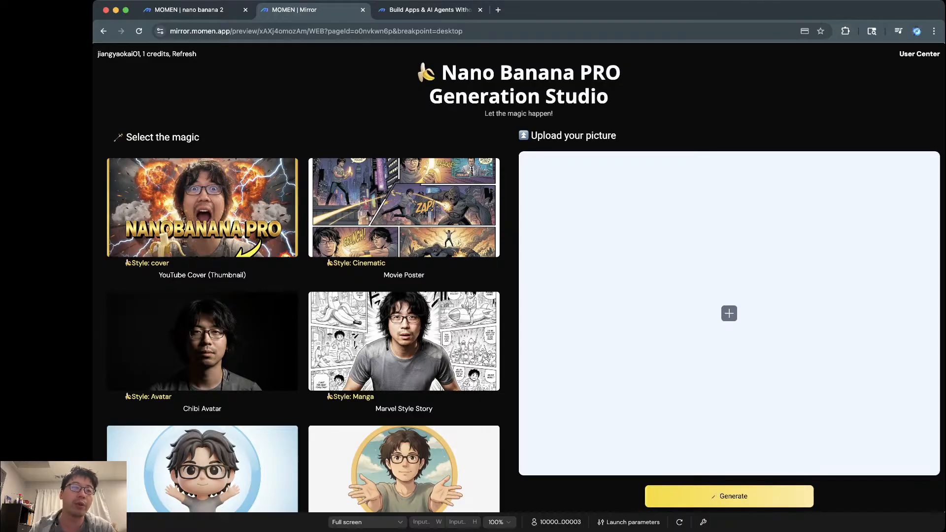
Step: Replace PRO with 2 in the title text, giving 'Nano Banana 2 Generation Studio', and check the preview
{"action": "left_click", "coordinate": [187, 10]}
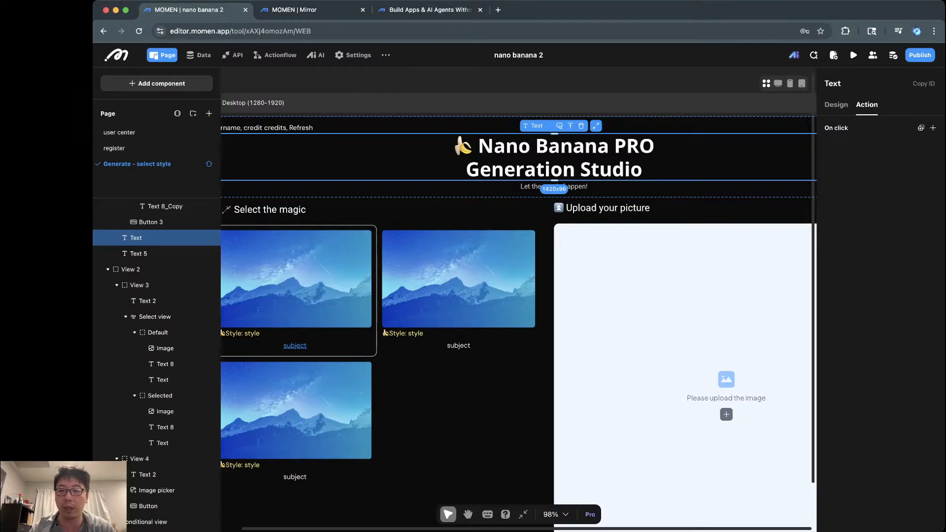
{"action": "left_click", "coordinate": [836, 104]}
{"action": "scroll", "coordinate": [670, 207], "scroll_direction": "down", "scroll_amount": 3}
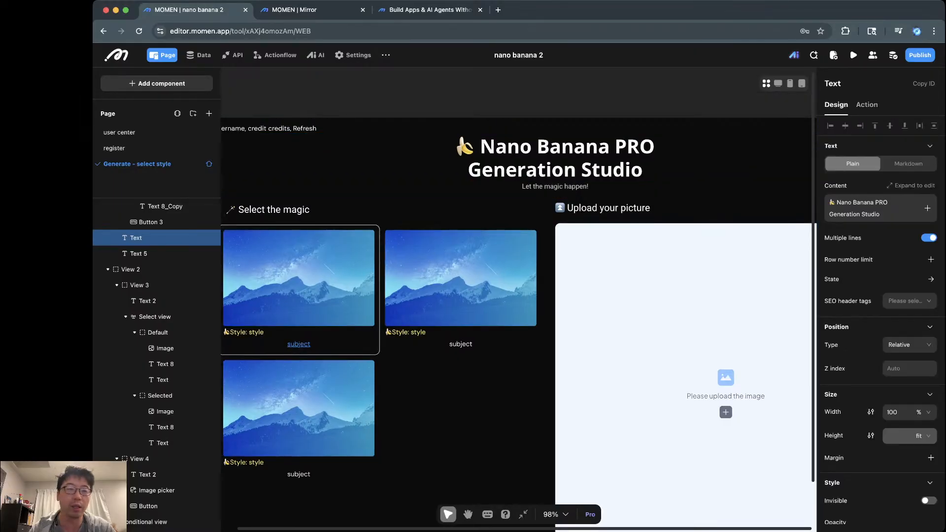
{"action": "scroll", "coordinate": [670, 208], "scroll_direction": "right", "scroll_amount": 2}
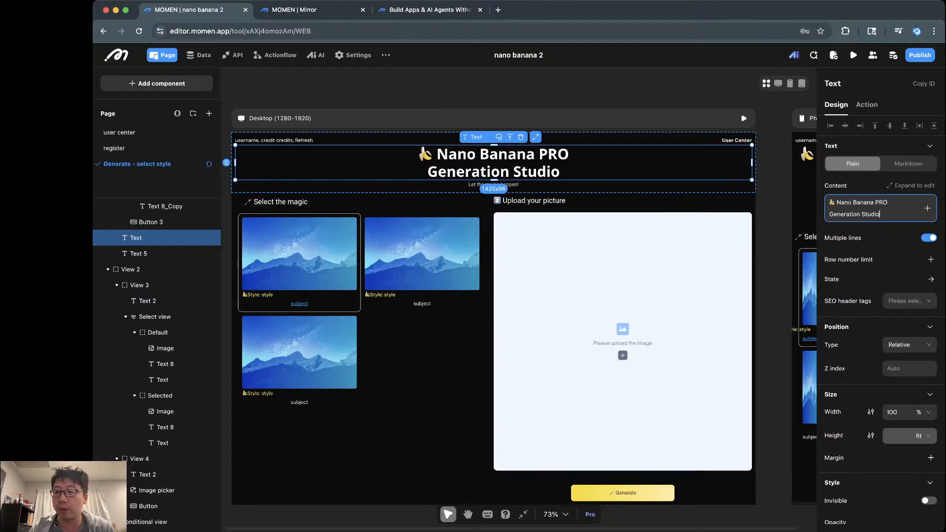
{"action": "double_click", "coordinate": [882, 202]}
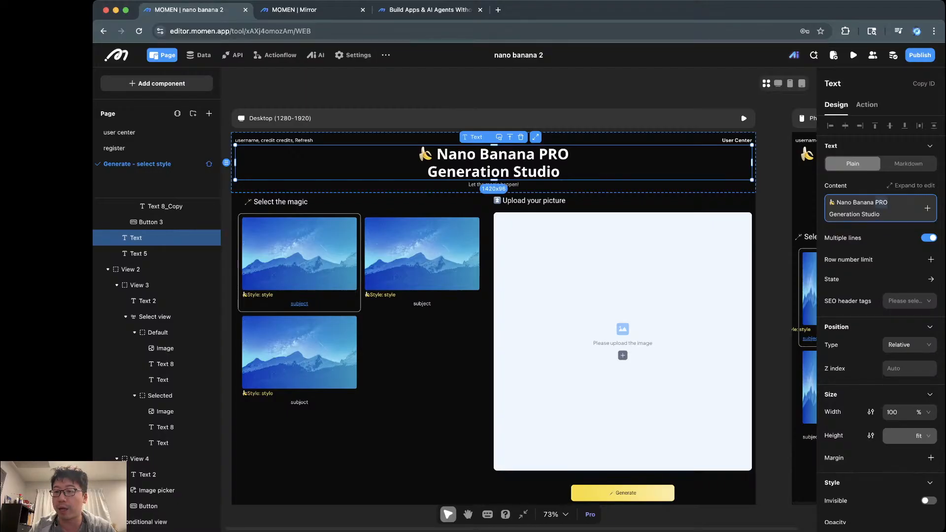
{"action": "type", "text": "2"}
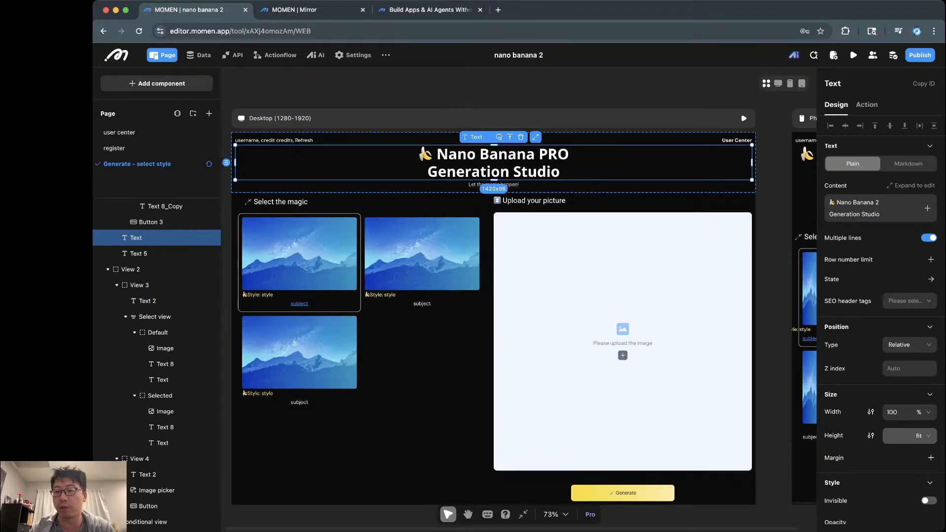
{"action": "key", "text": "ctrl+Tab"}
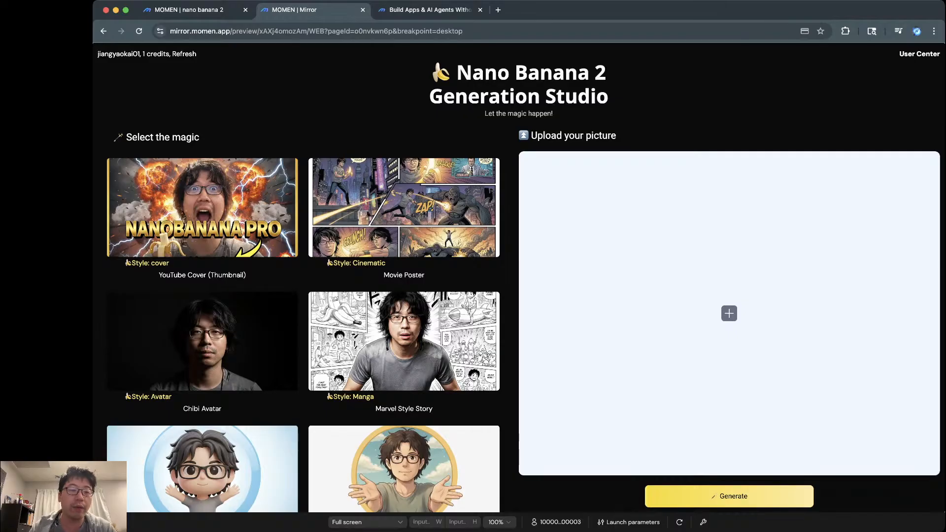
Step: Upload a portrait photo into the preview's picture upload area
{"action": "scroll", "coordinate": [303, 331], "scroll_direction": "down", "scroll_amount": 5}
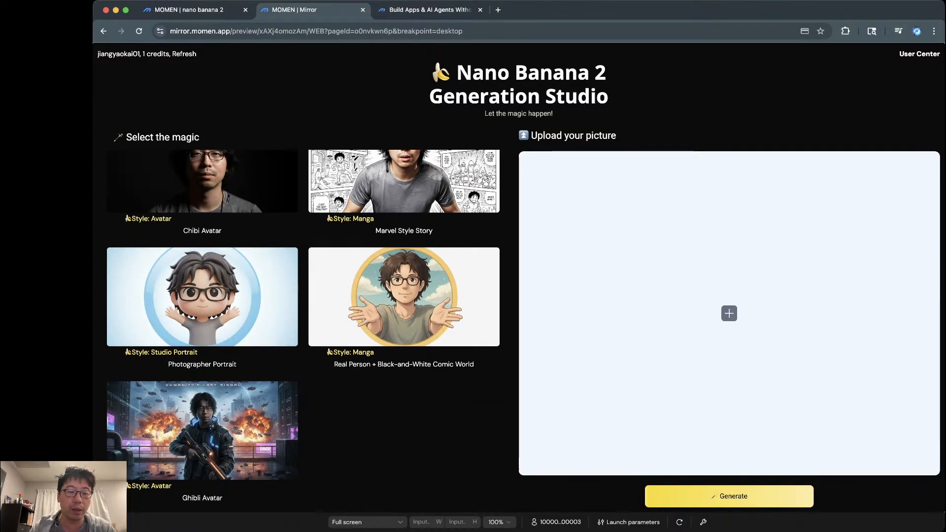
{"action": "scroll", "coordinate": [303, 331], "scroll_direction": "up", "scroll_amount": 5}
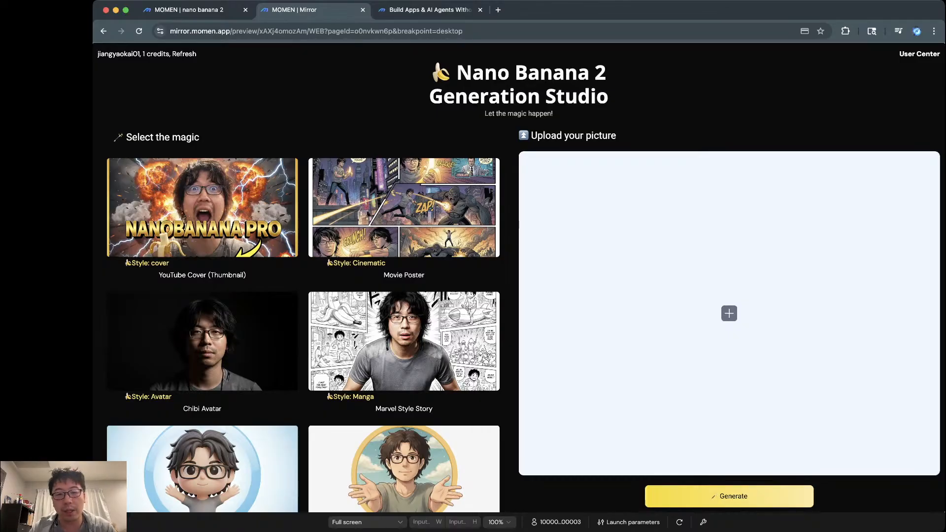
{"action": "left_click", "coordinate": [729, 313]}
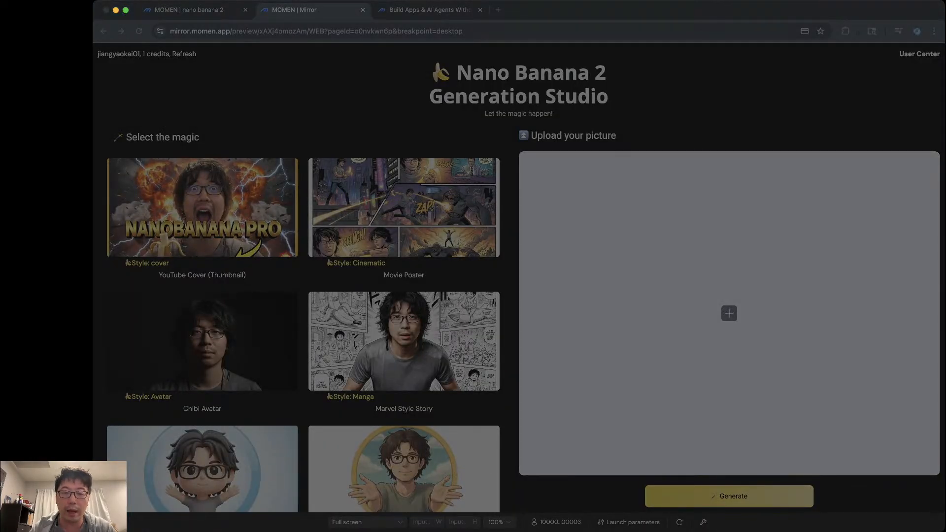
{"action": "key", "text": "Return"}
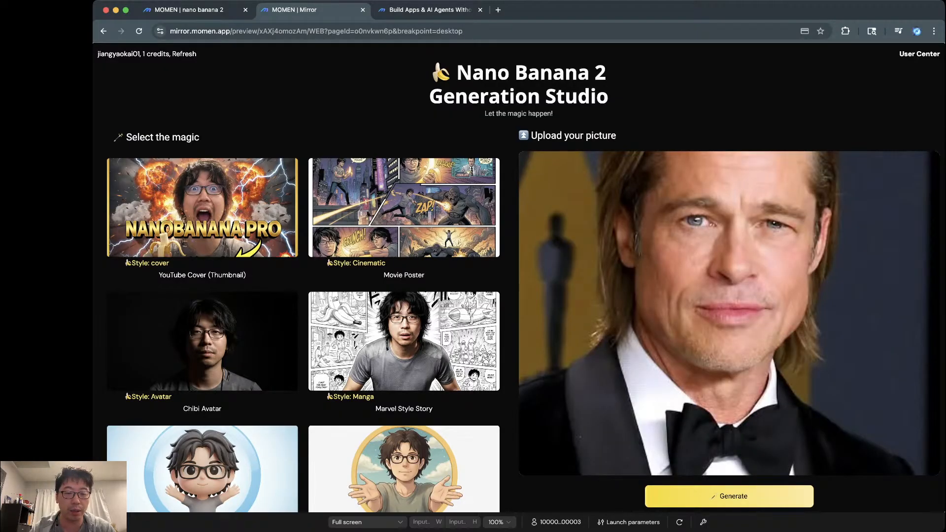
Step: Pick the Ghibli Avatar style and start generating the image
{"action": "scroll", "coordinate": [303, 331], "scroll_direction": "down", "scroll_amount": 4}
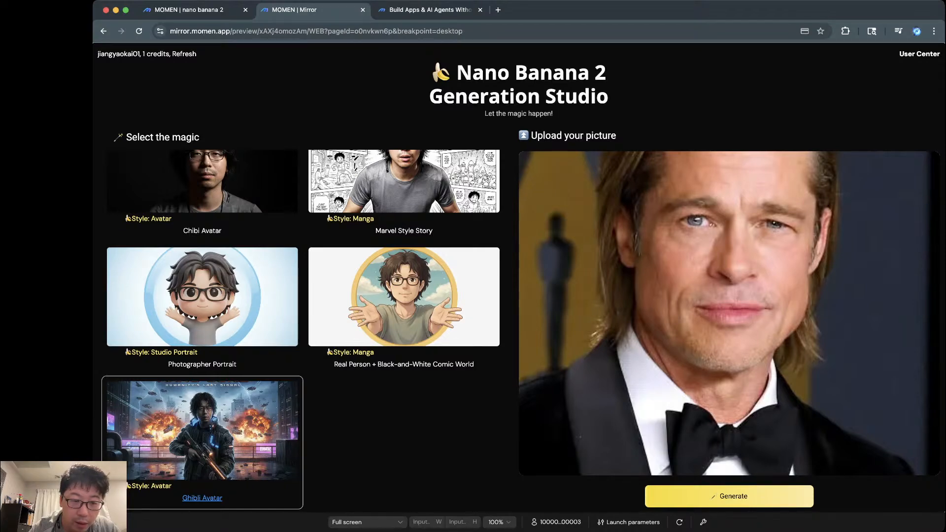
{"action": "scroll", "coordinate": [300, 330], "scroll_direction": "up", "scroll_amount": 1}
{"action": "scroll", "coordinate": [300, 331], "scroll_direction": "down", "scroll_amount": 1}
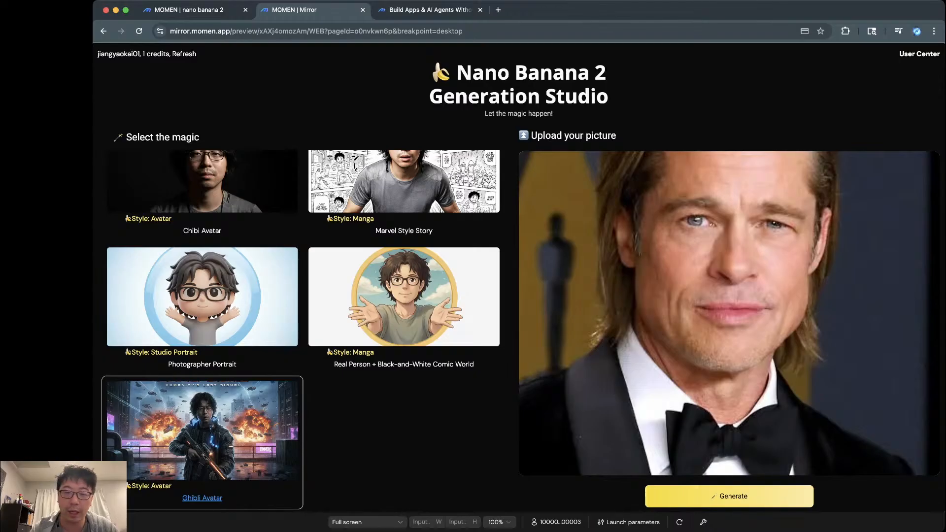
{"action": "left_click", "coordinate": [729, 497]}
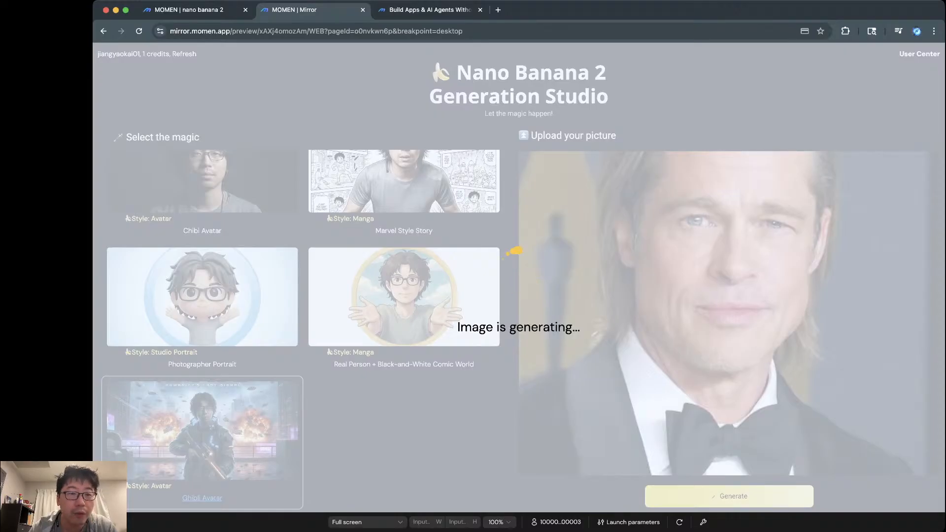
Step: Inspect the style card's Selected view and subject text, then view the generated Ghibli portrait
{"action": "left_click", "coordinate": [197, 10]}
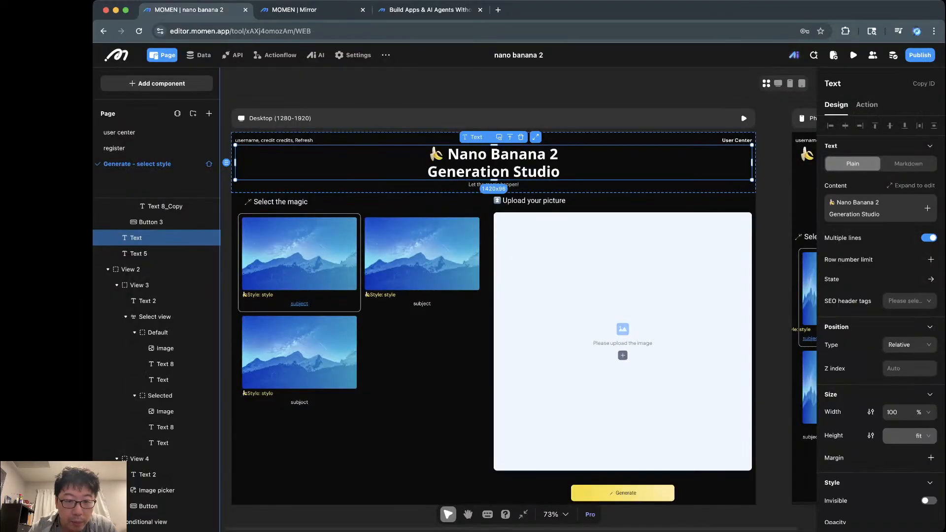
{"action": "left_click", "coordinate": [306, 309]}
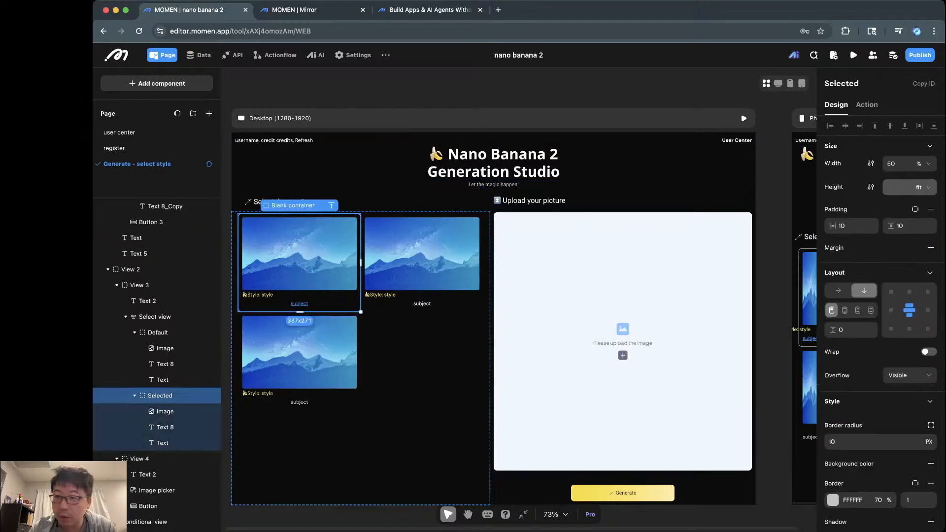
{"action": "left_click", "coordinate": [422, 304]}
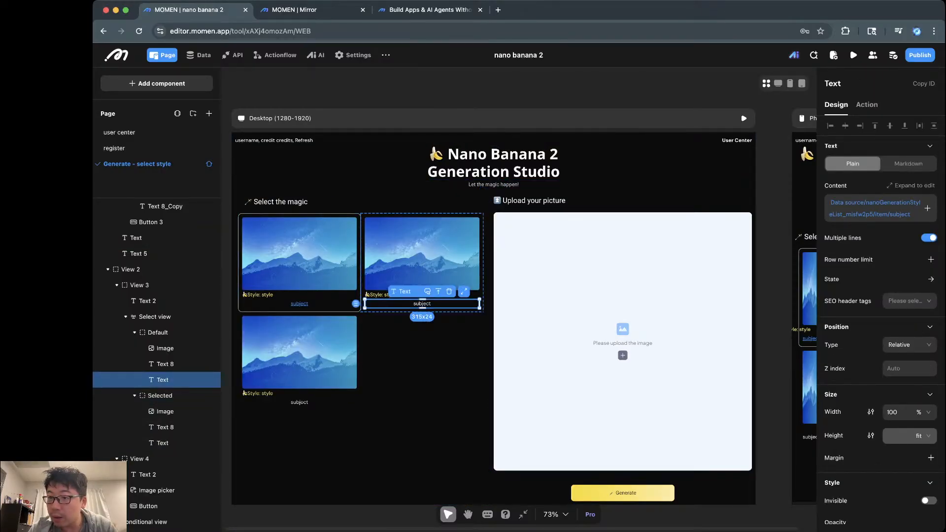
{"action": "left_click", "coordinate": [306, 10]}
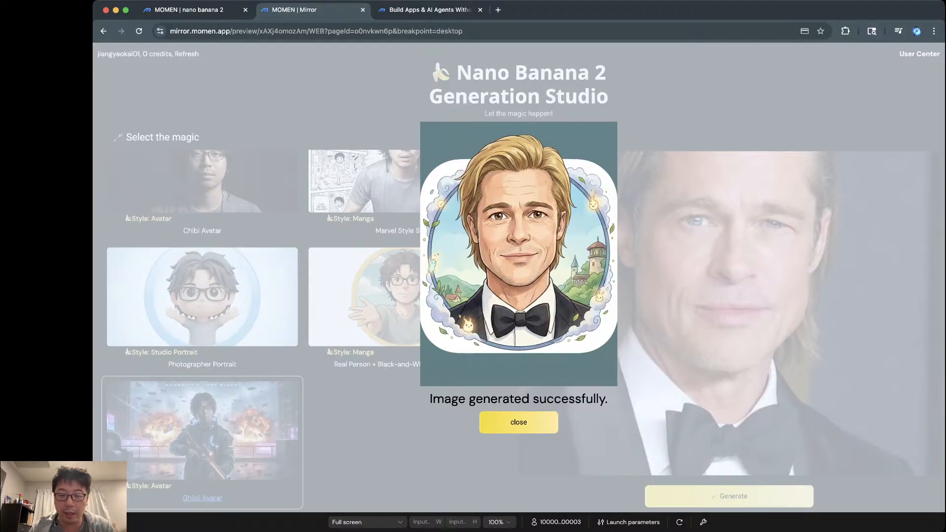
Step: Close the generated image result and check the remaining credits count
{"action": "left_click", "coordinate": [519, 422]}
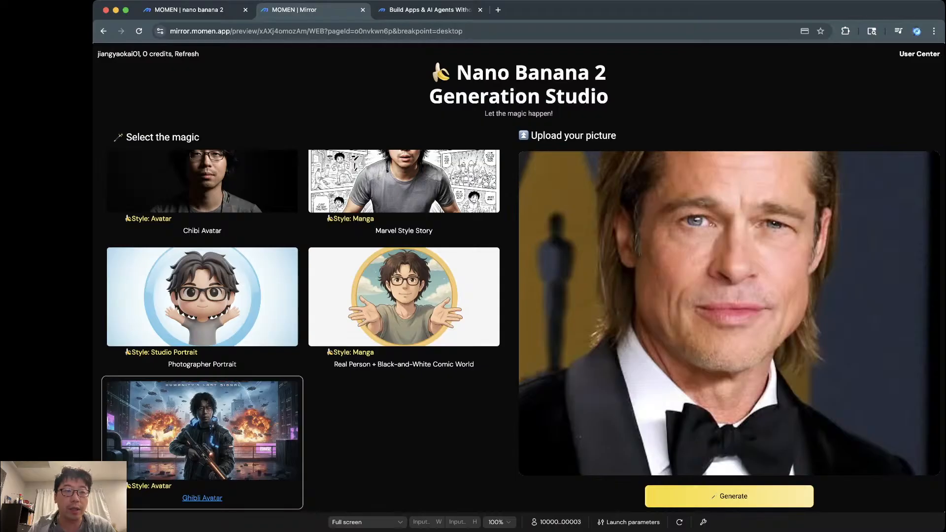
{"action": "triple_click", "coordinate": [148, 54]}
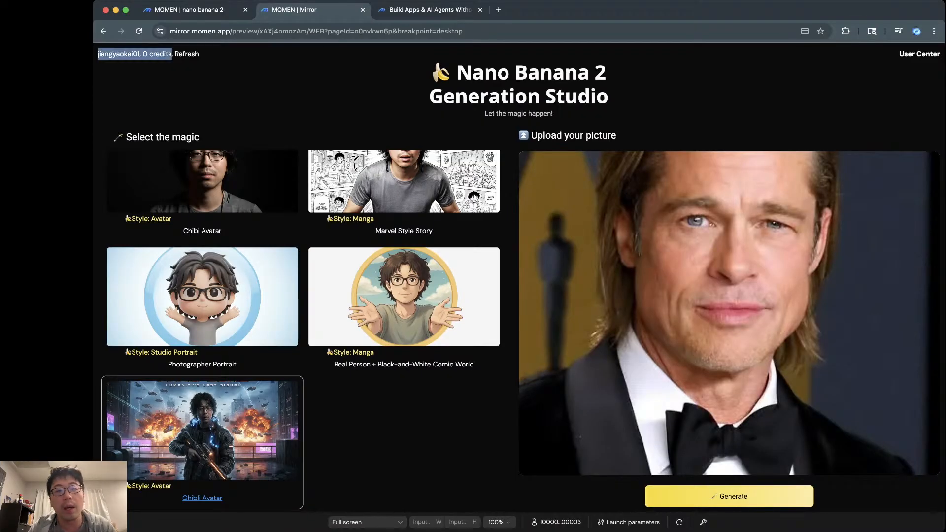
{"action": "left_click", "coordinate": [148, 55]}
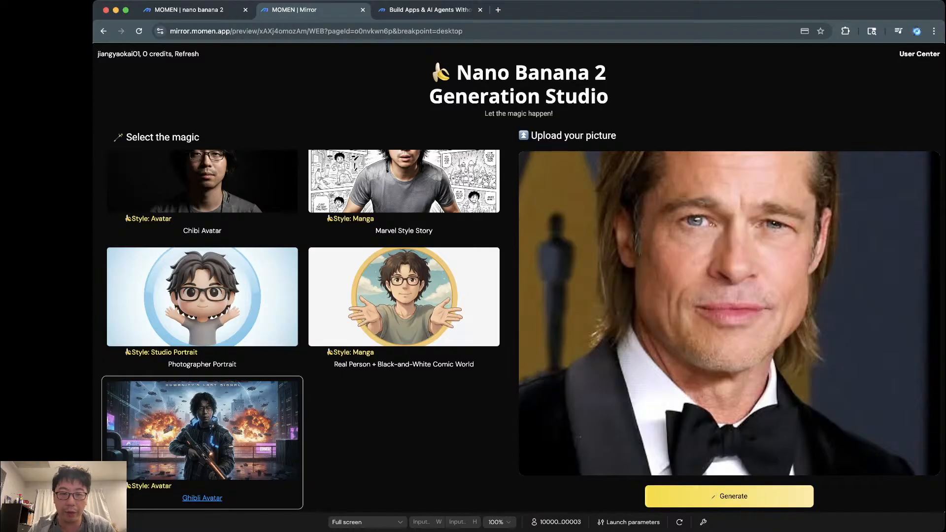
{"action": "scroll", "coordinate": [303, 330], "scroll_direction": "up", "scroll_amount": 5}
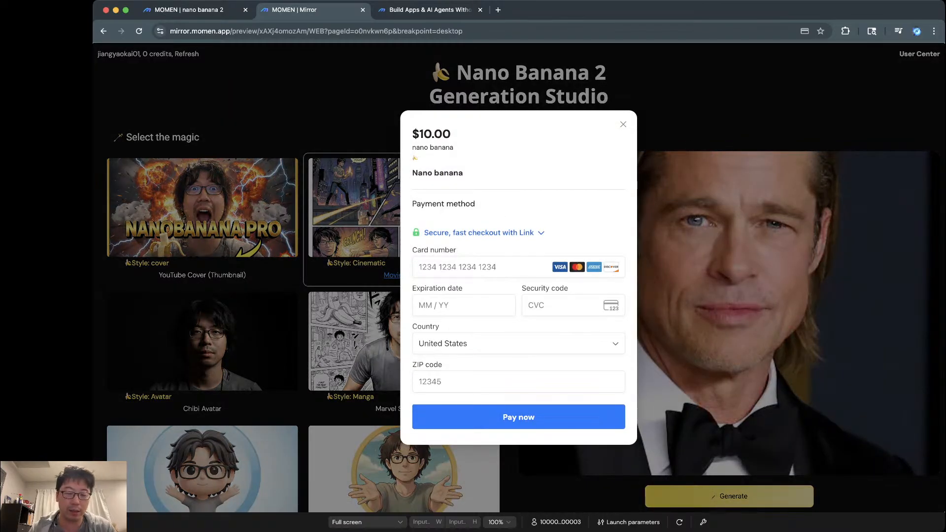
Step: Buy a credit by entering the test card number, expiry, CVC and ZIP and submitting
{"action": "left_click", "coordinate": [483, 267]}
{"action": "type", "text": "42"}
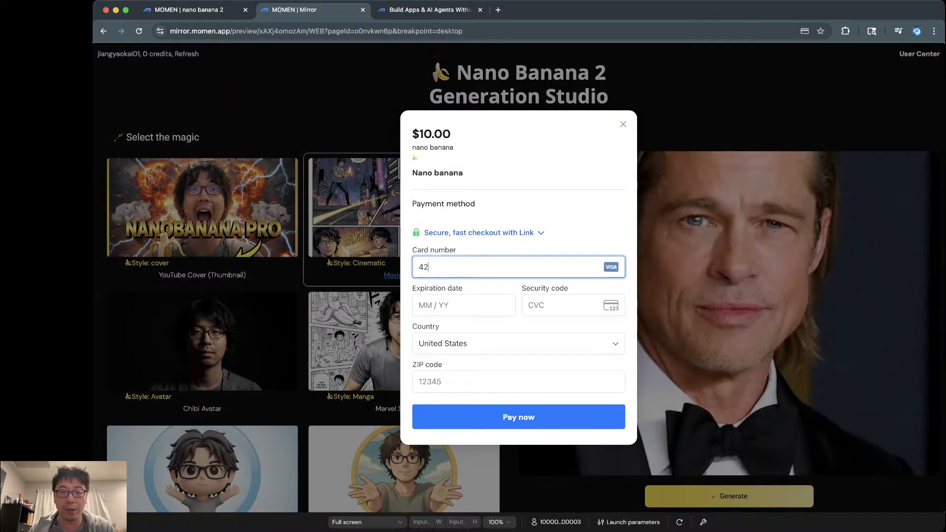
{"action": "type", "text": "42 4"}
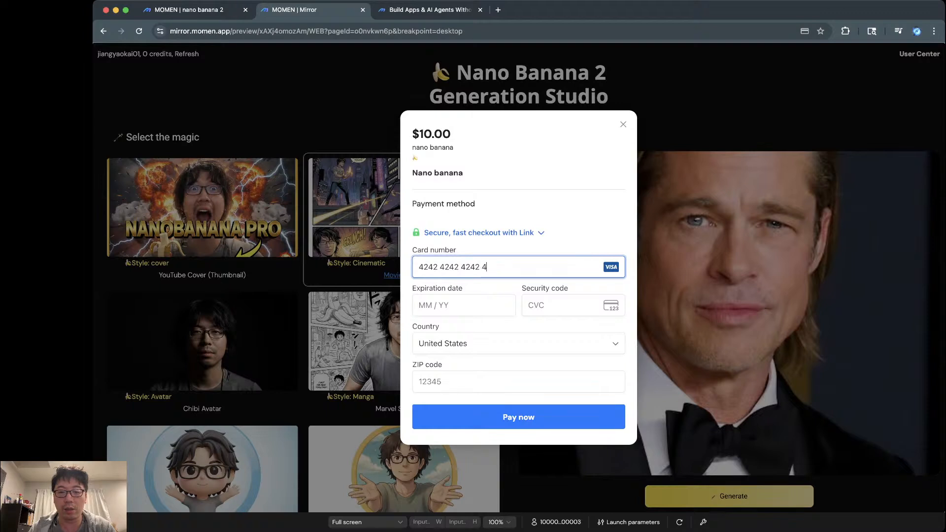
{"action": "type", "text": "2424242424204"}
{"action": "type", "text": "4"}
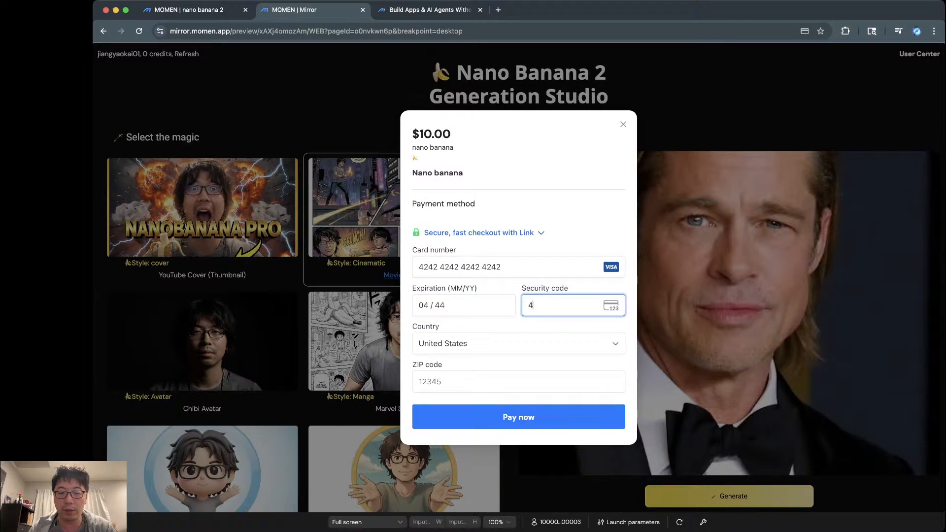
{"action": "type", "text": "4444444"}
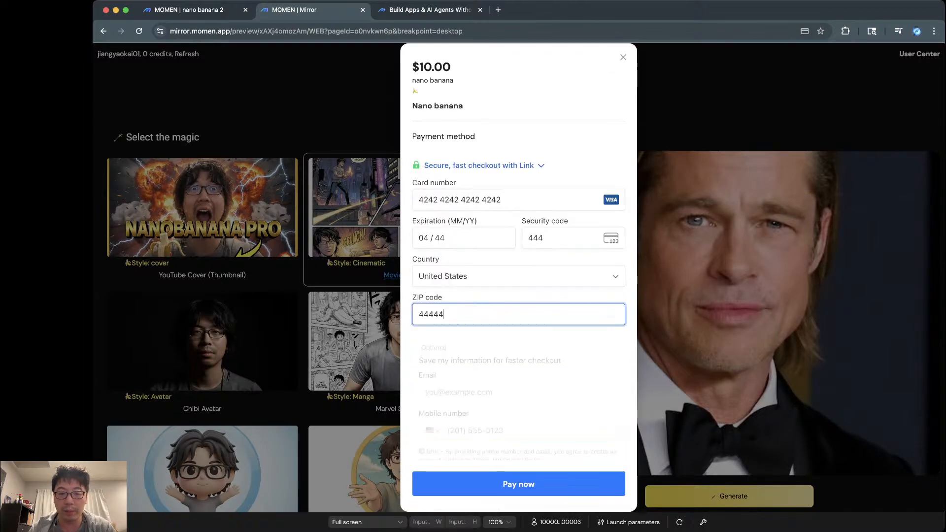
{"action": "key", "text": "Return"}
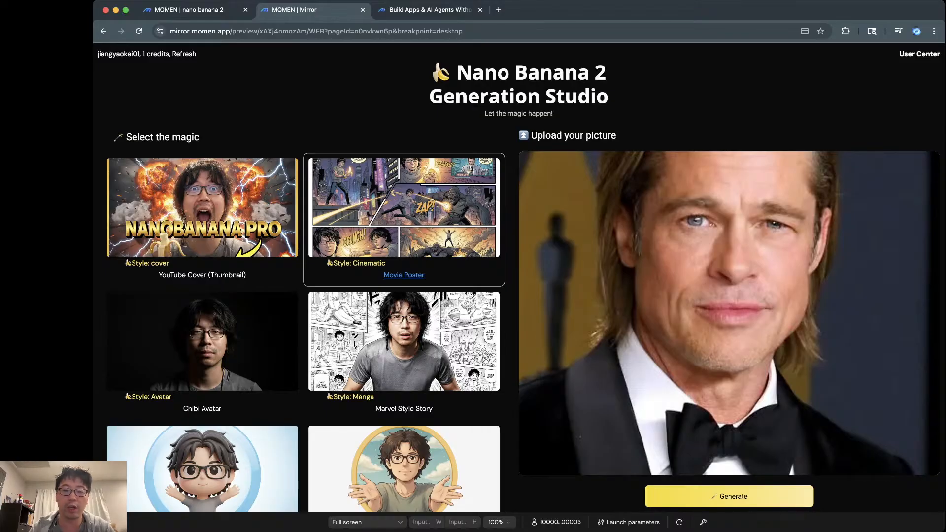
Step: Generate a Movie Poster-style image, close the success popup, and return to the editor
{"action": "left_click", "coordinate": [729, 496]}
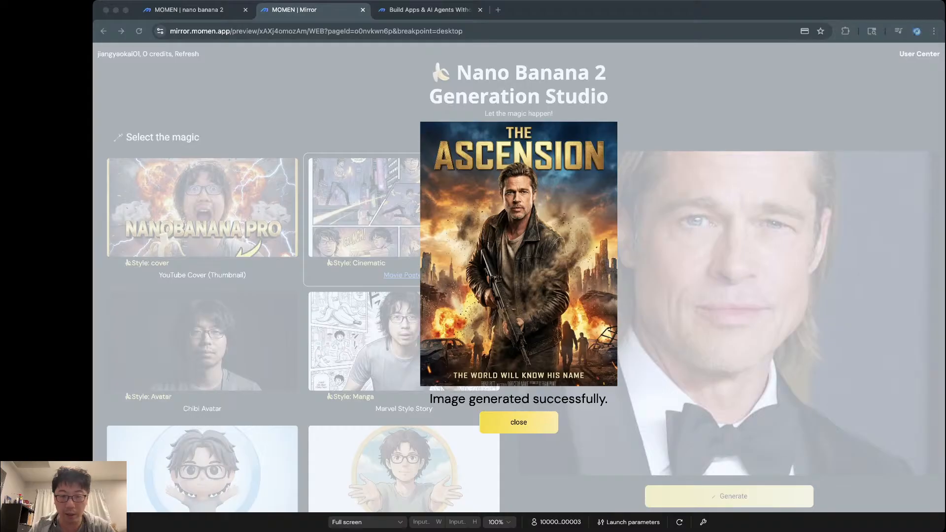
{"action": "key", "text": "super+Tab"}
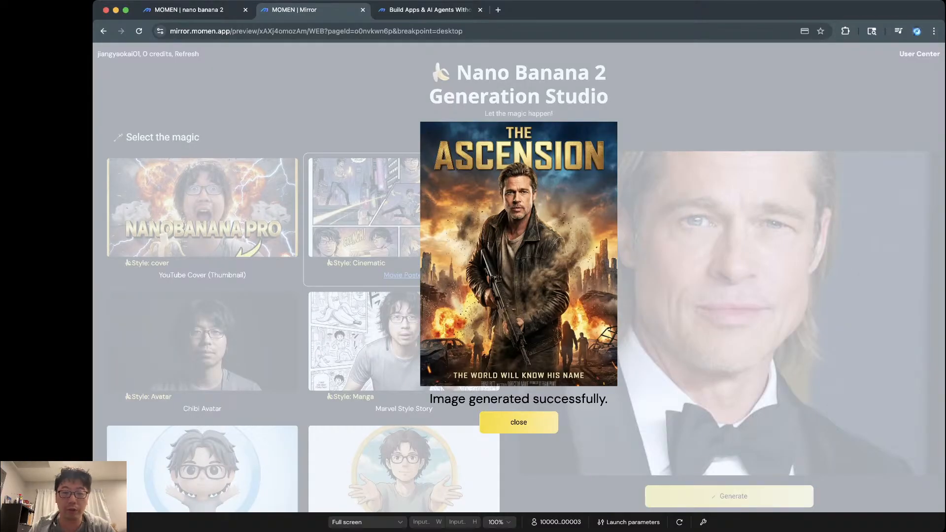
{"action": "left_click", "coordinate": [518, 422]}
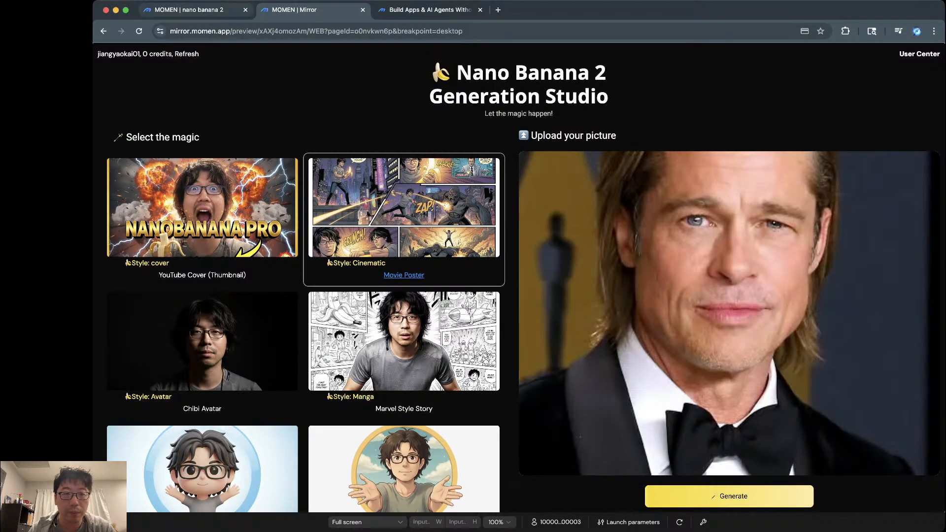
{"action": "left_click", "coordinate": [196, 10]}
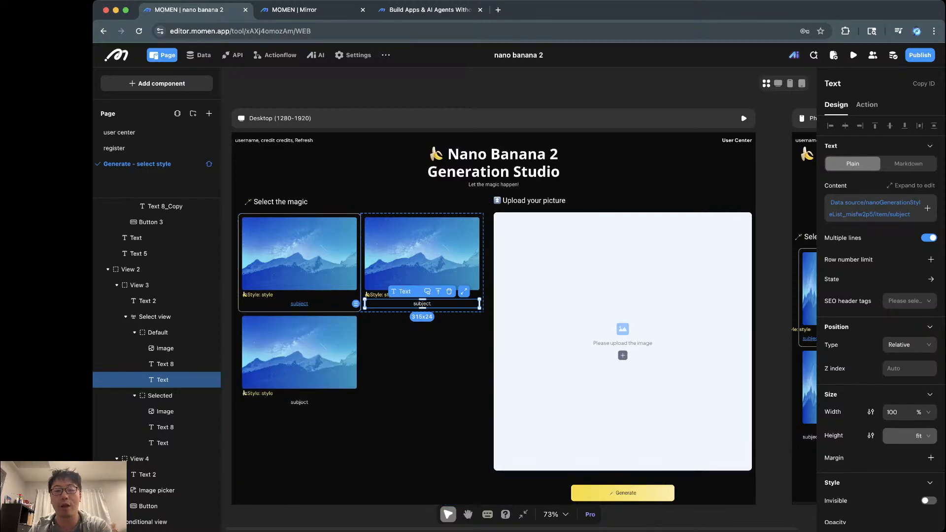
Step: Open the stored records of the nano_generation_style data model in the Database view
{"action": "left_click", "coordinate": [306, 10]}
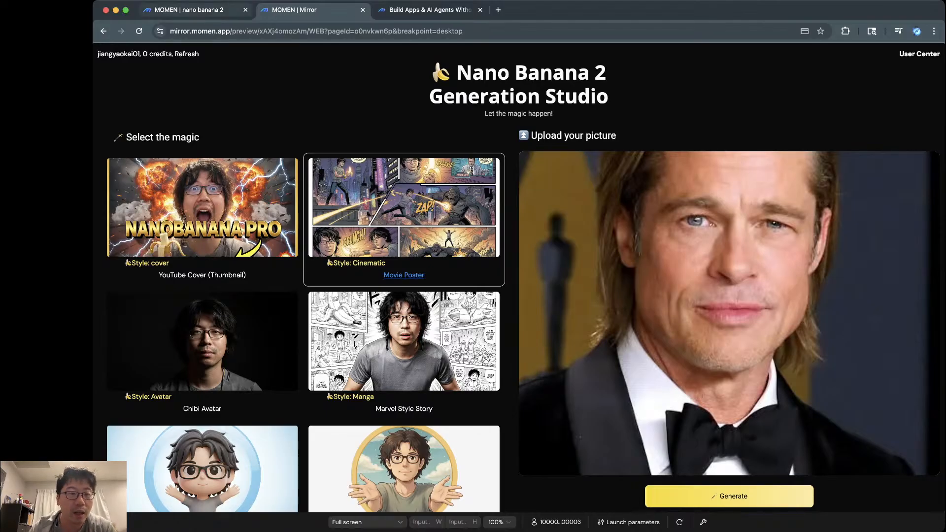
{"action": "left_click", "coordinate": [187, 10]}
{"action": "left_click", "coordinate": [199, 55]}
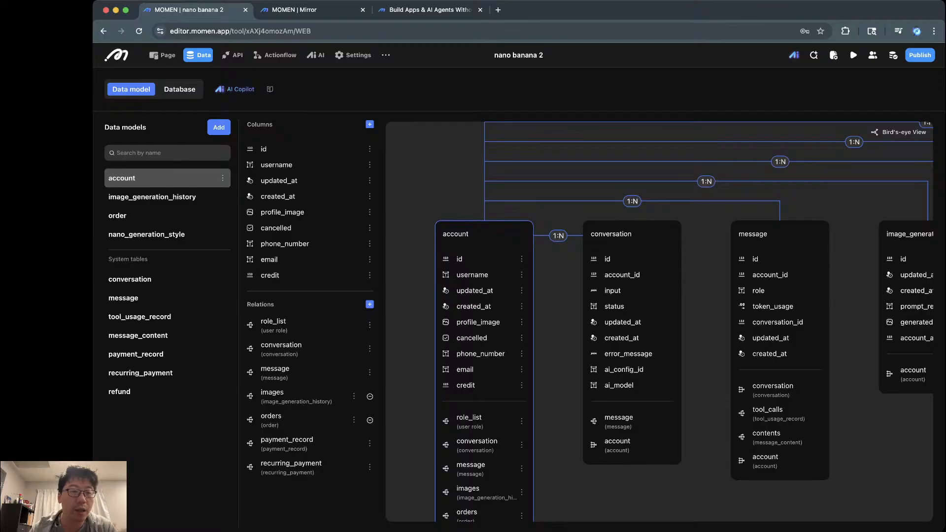
{"action": "left_click", "coordinate": [148, 235]}
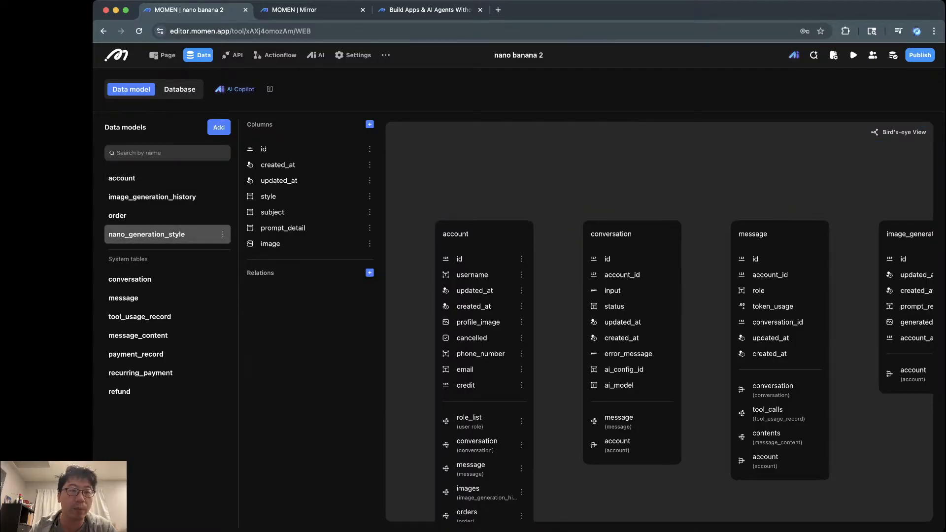
{"action": "left_click", "coordinate": [179, 89]}
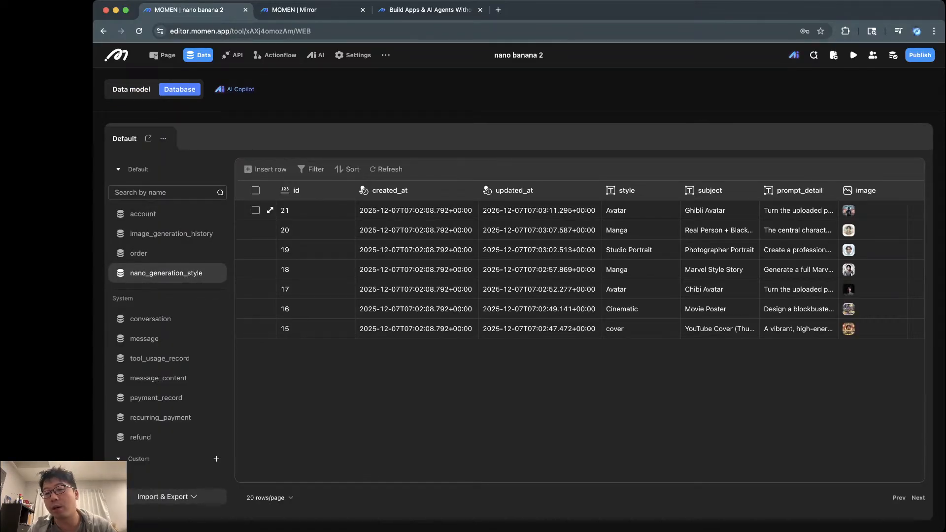
Step: Inspect records 21 and 20: enlarge record 21's NANO-CORE image and read their subjects and prompts
{"action": "mouse_move", "coordinate": [848, 210]}
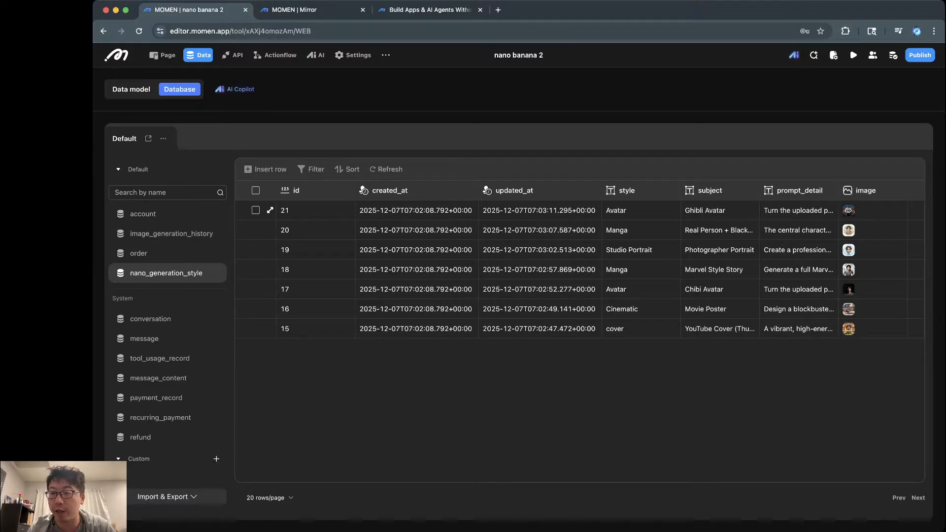
{"action": "left_click", "coordinate": [849, 210]}
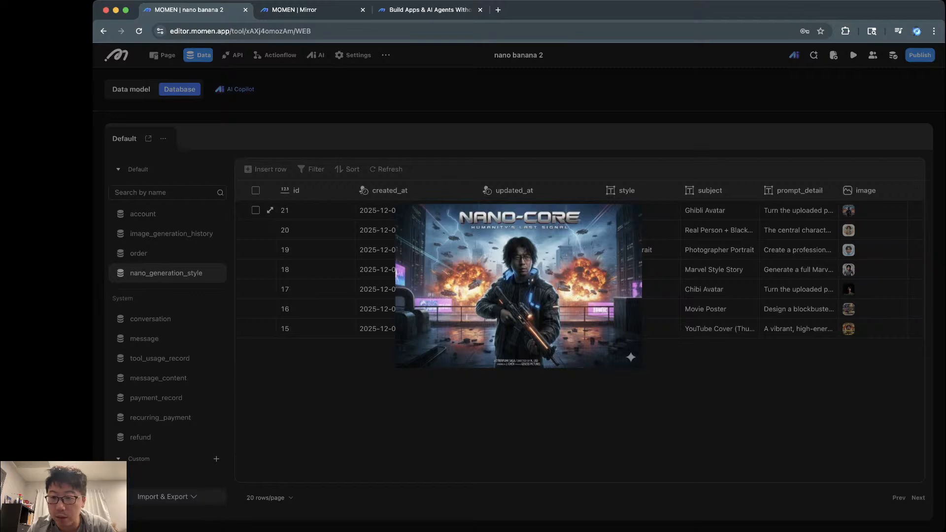
{"action": "left_click", "coordinate": [799, 230]}
{"action": "left_click", "coordinate": [799, 230]}
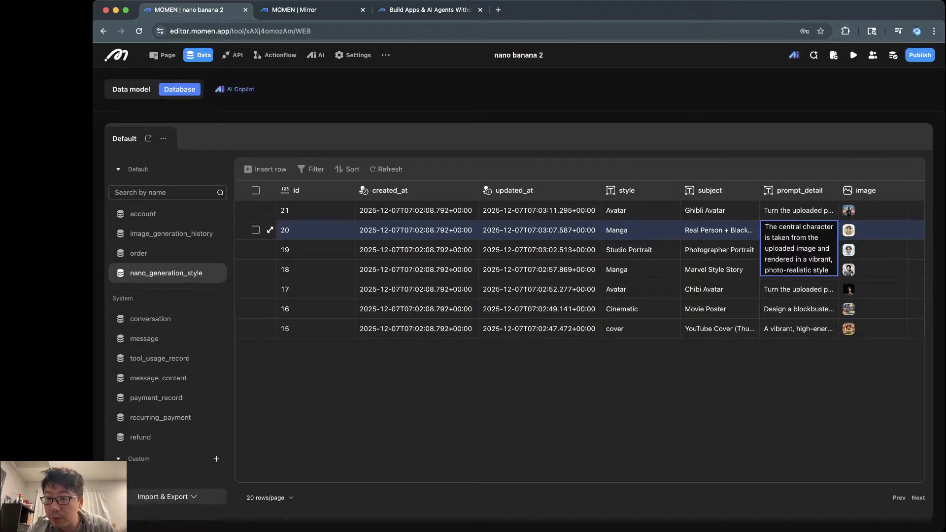
{"action": "left_click", "coordinate": [869, 210]}
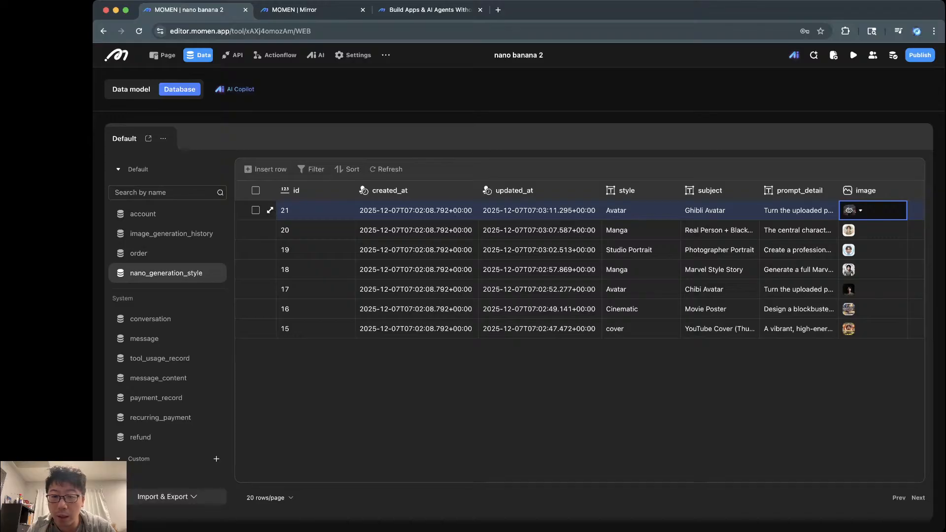
{"action": "left_click", "coordinate": [849, 210]}
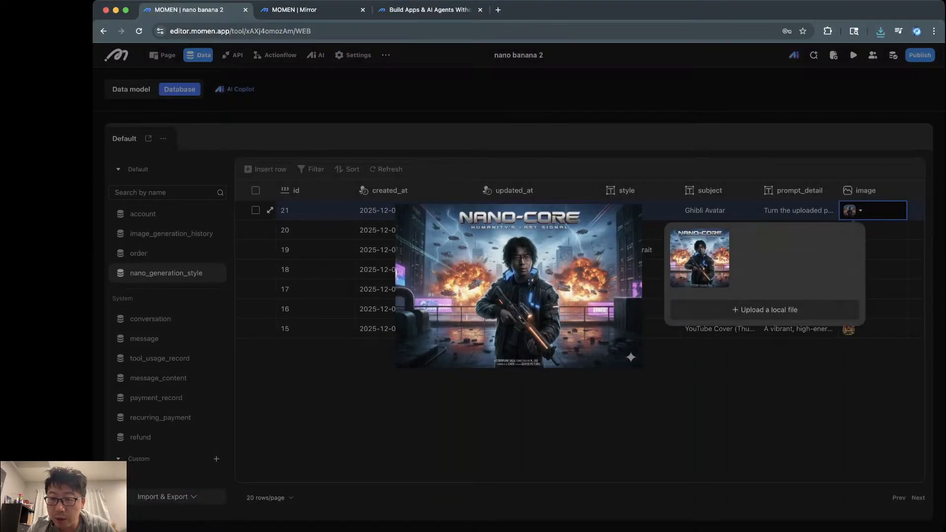
{"action": "left_click", "coordinate": [849, 230]}
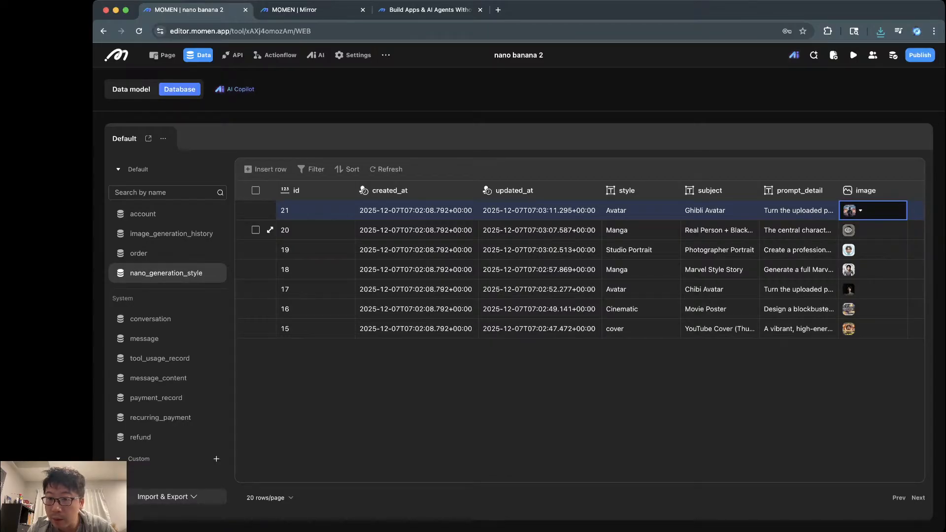
{"action": "left_click", "coordinate": [798, 210]}
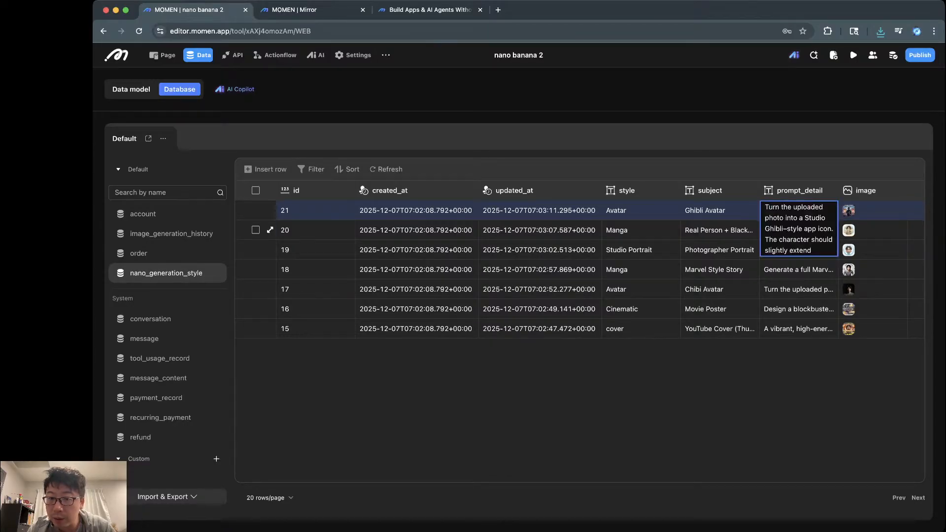
{"action": "left_click", "coordinate": [720, 230]}
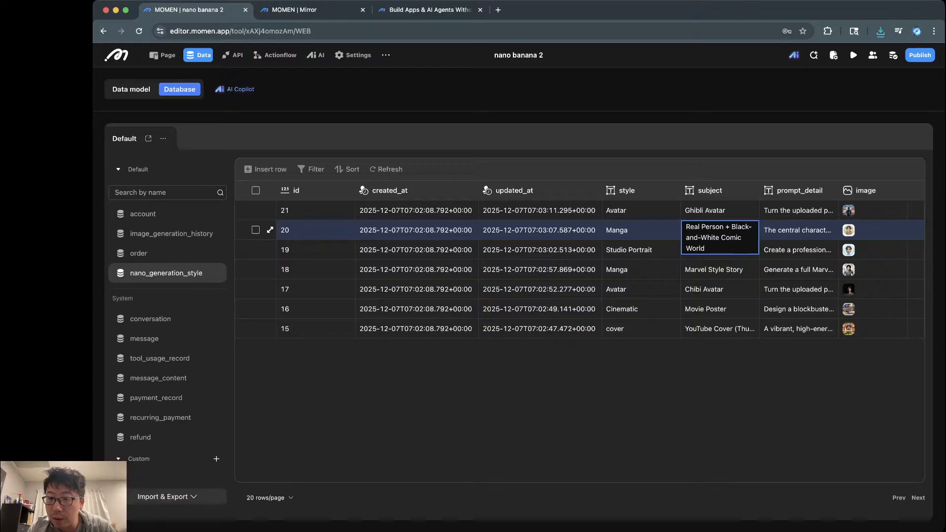
{"action": "left_click", "coordinate": [720, 211]}
{"action": "left_click", "coordinate": [798, 210]}
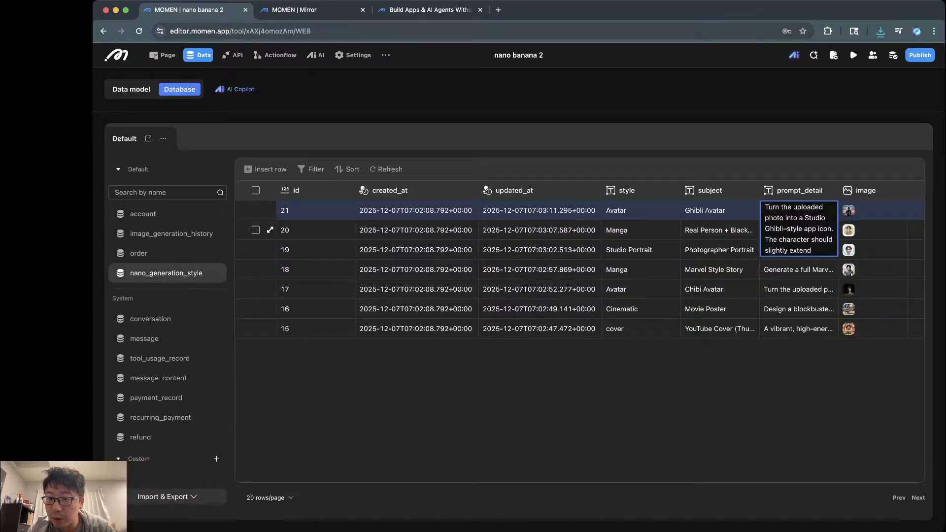
{"action": "left_click", "coordinate": [720, 230]}
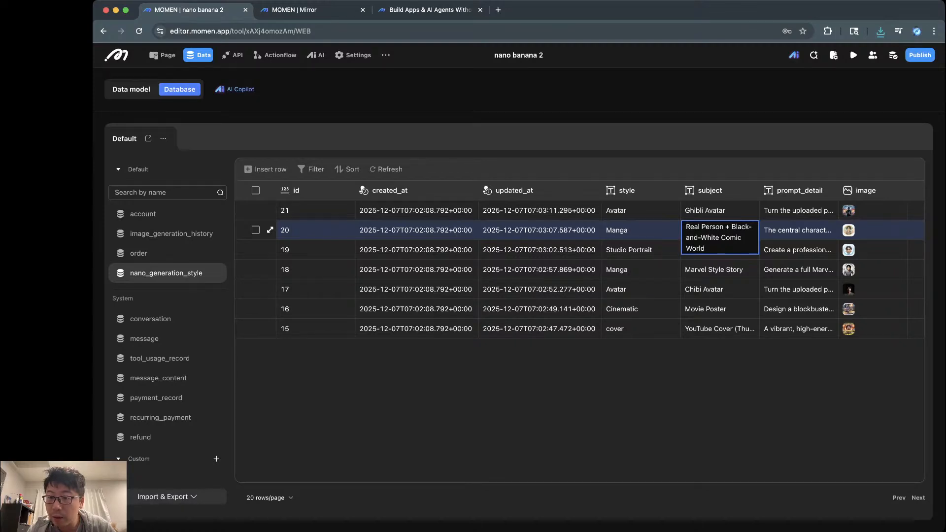
{"action": "left_click", "coordinate": [799, 230]}
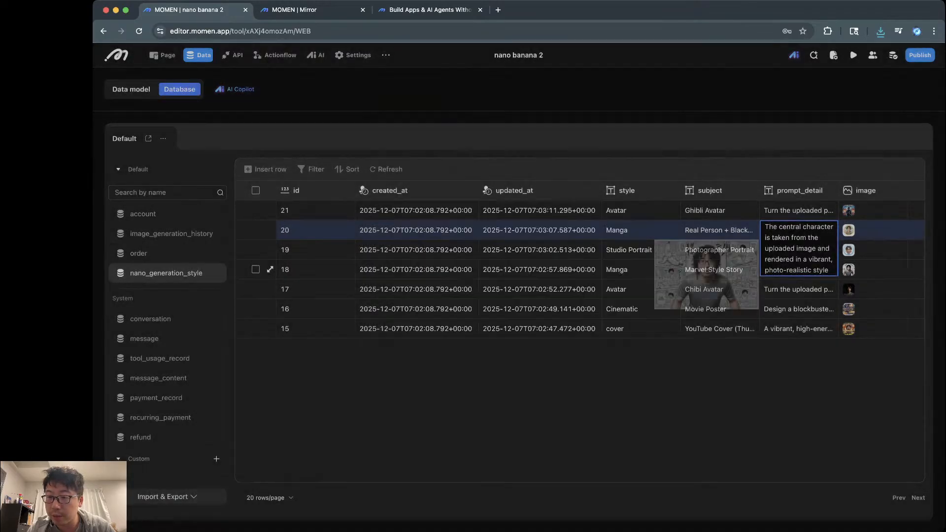
Step: View record 18's manga image, reread record 20's subject, and select record 19's image
{"action": "left_click", "coordinate": [874, 270]}
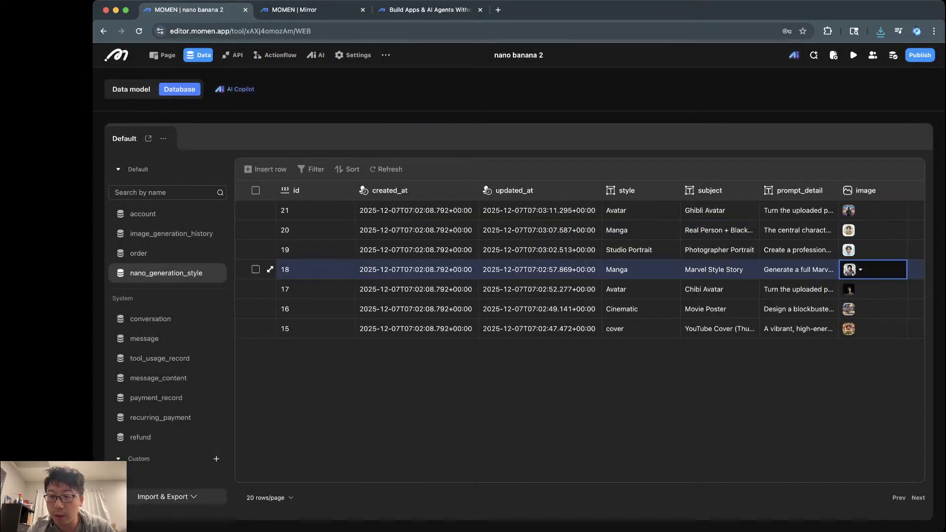
{"action": "left_click", "coordinate": [849, 270]}
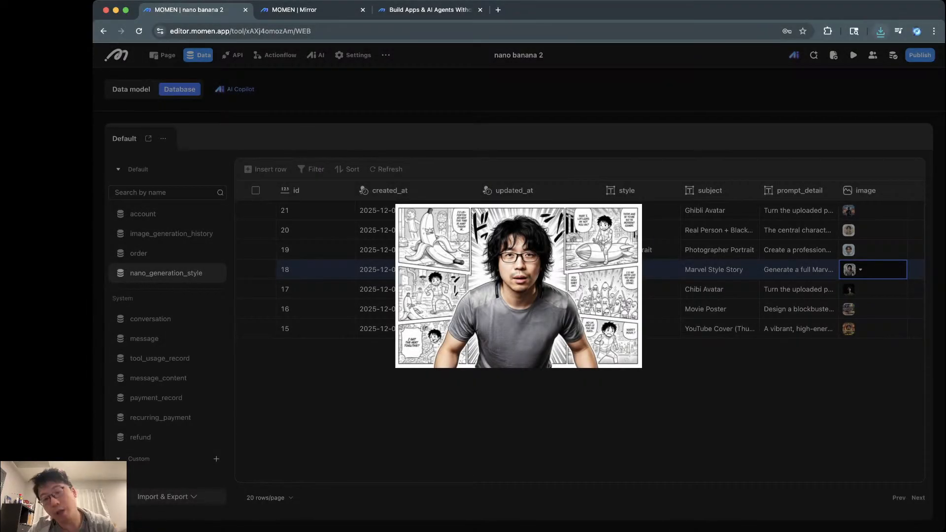
{"action": "left_click", "coordinate": [849, 270]}
{"action": "left_click", "coordinate": [720, 230]}
{"action": "left_click", "coordinate": [720, 230]}
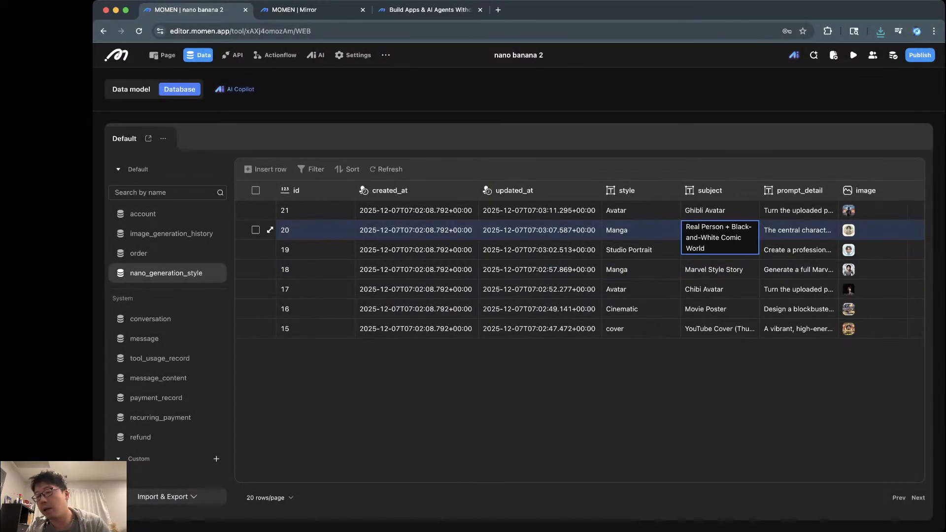
{"action": "left_click", "coordinate": [850, 249]}
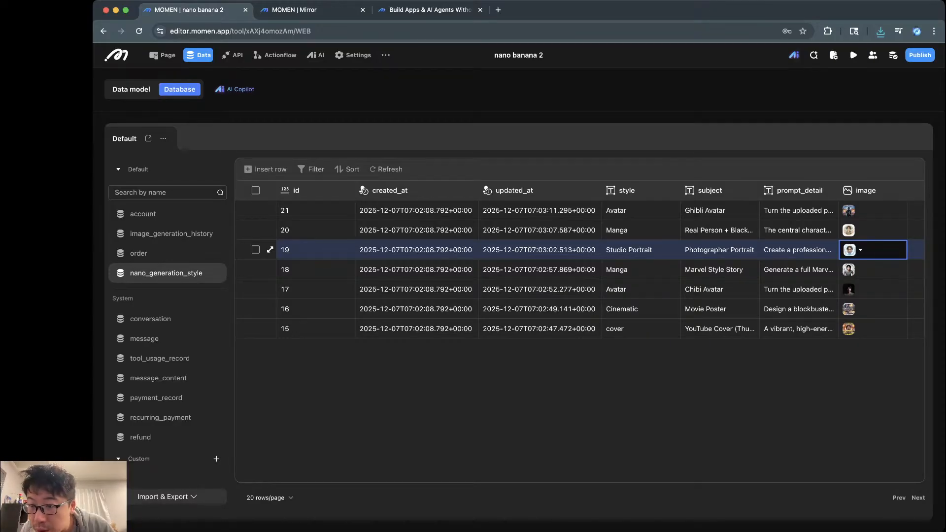
{"action": "left_click", "coordinate": [719, 250]}
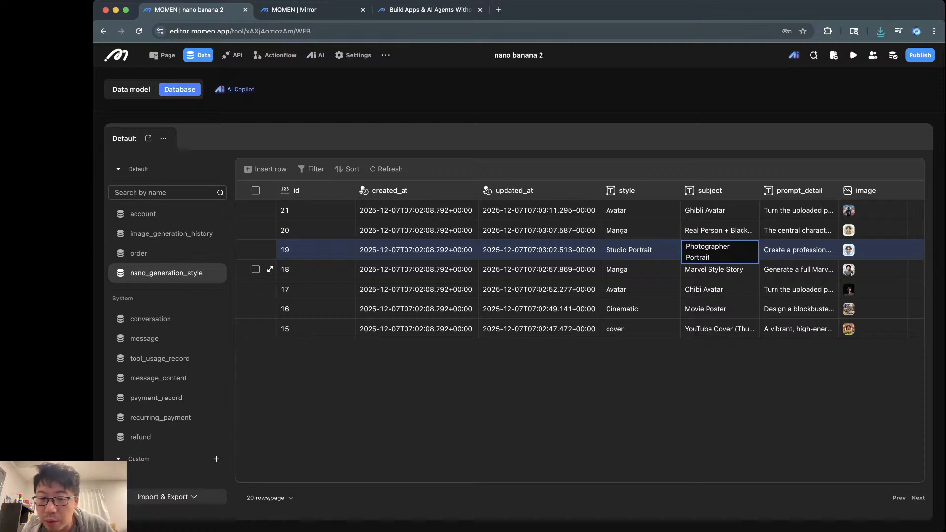
{"action": "left_click", "coordinate": [848, 289]}
{"action": "left_click", "coordinate": [849, 290]}
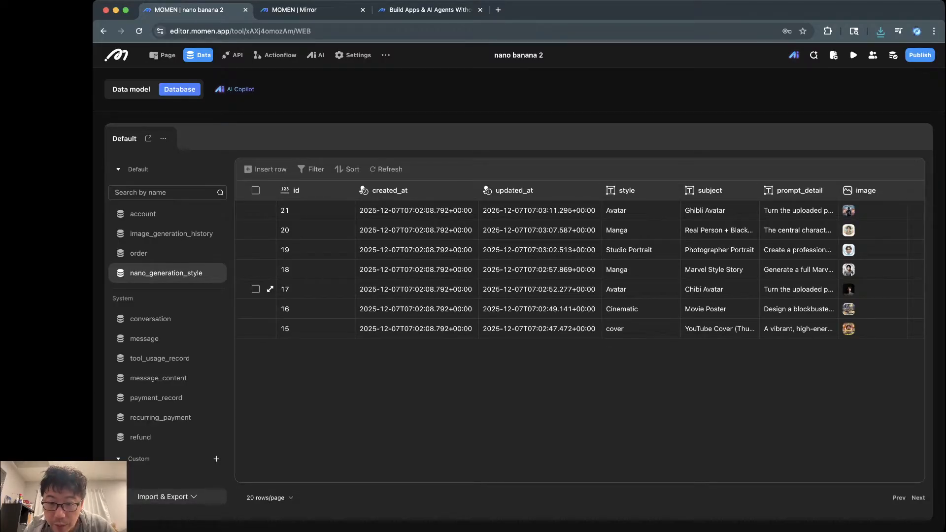
{"action": "left_click", "coordinate": [848, 290]}
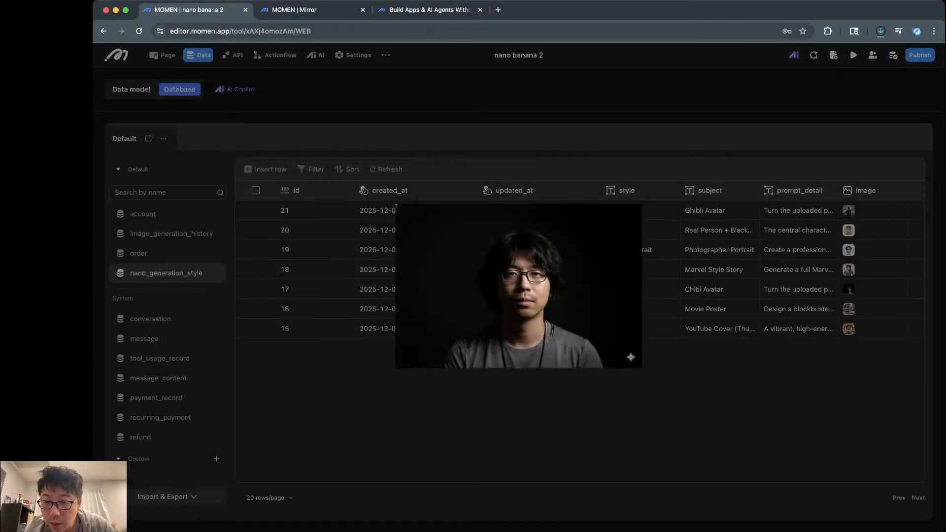
{"action": "left_click", "coordinate": [848, 290]}
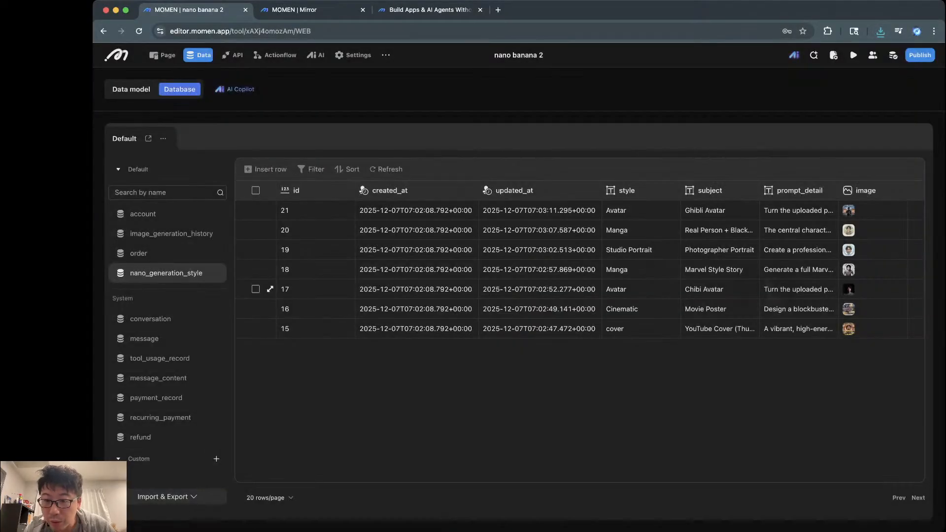
{"action": "left_click", "coordinate": [719, 329]}
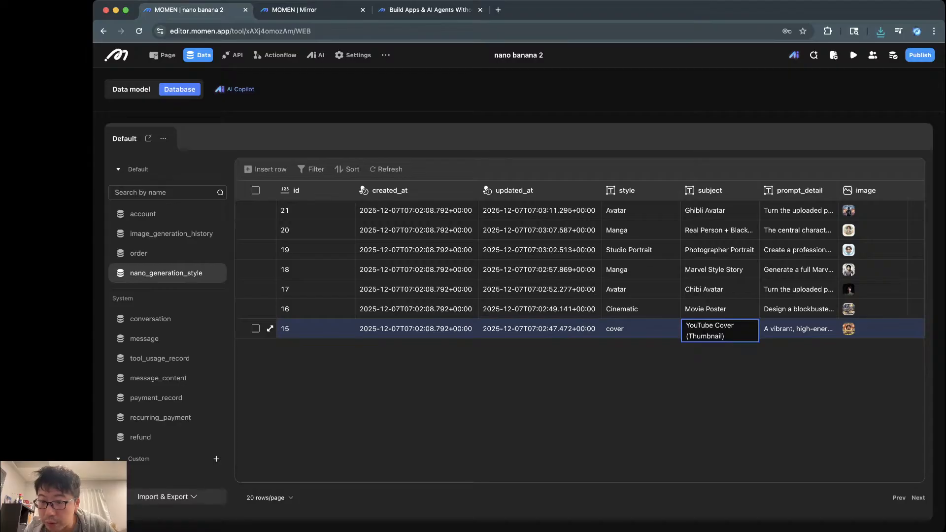
{"action": "left_click", "coordinate": [798, 329]}
{"action": "left_click", "coordinate": [848, 329]}
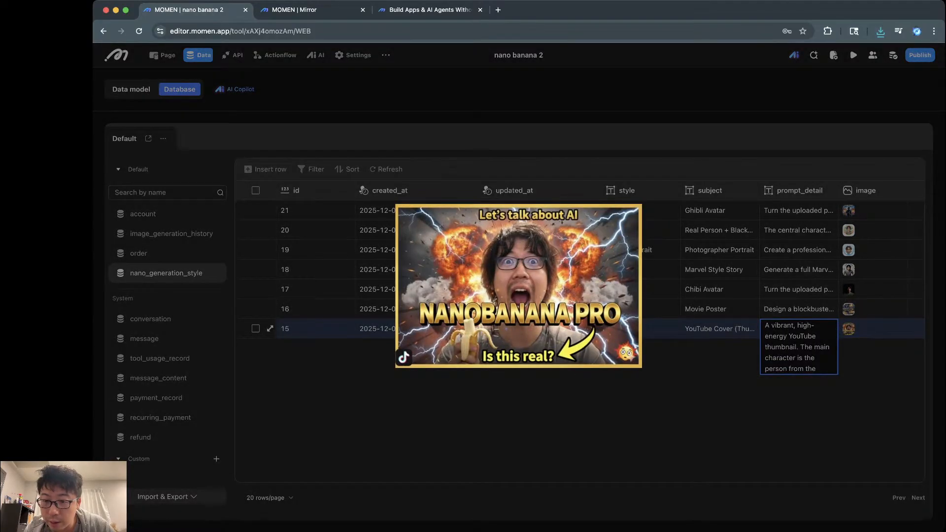
{"action": "left_click", "coordinate": [848, 329]}
{"action": "left_click", "coordinate": [849, 329]}
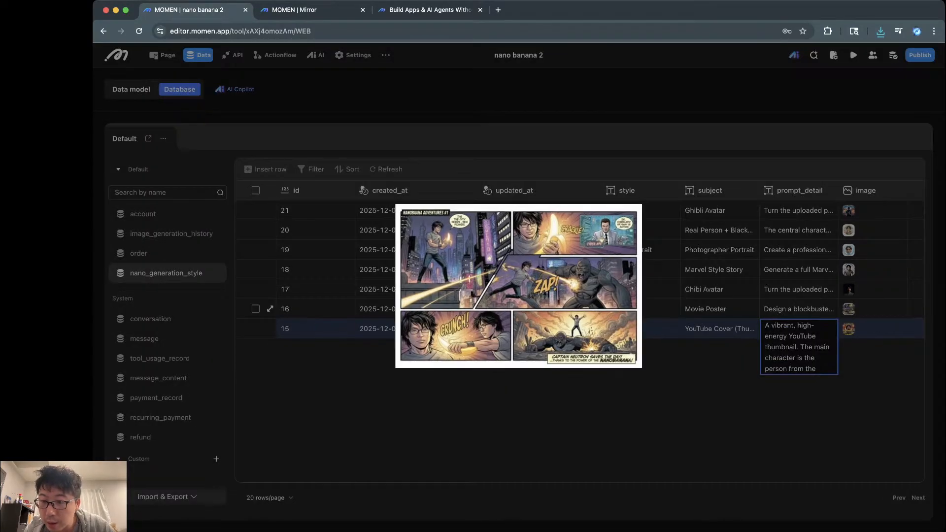
{"action": "left_click", "coordinate": [848, 316]}
{"action": "left_click", "coordinate": [798, 310]}
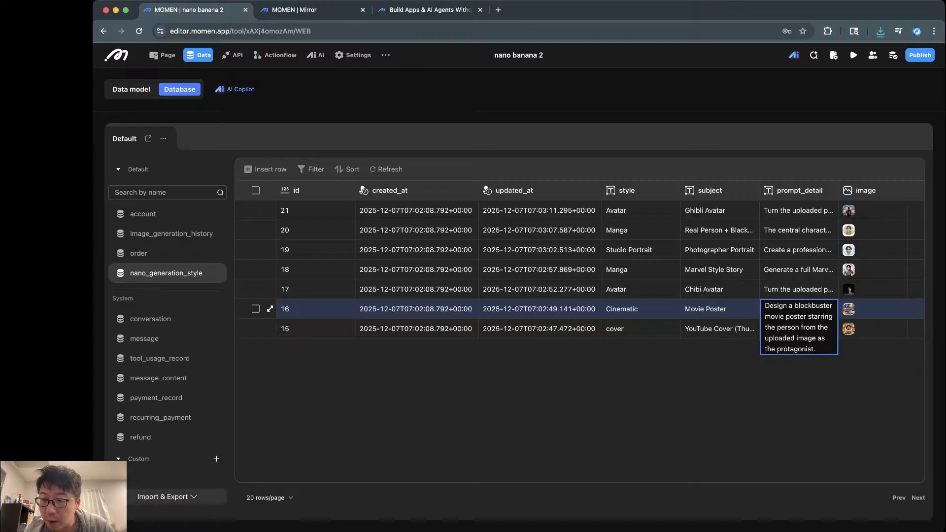
{"action": "left_click", "coordinate": [848, 309]}
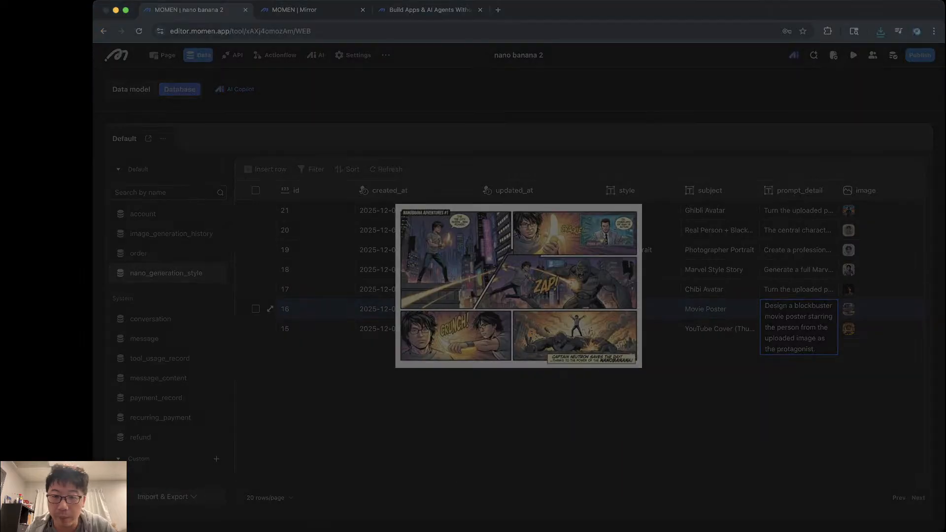
{"action": "key", "text": "Return"}
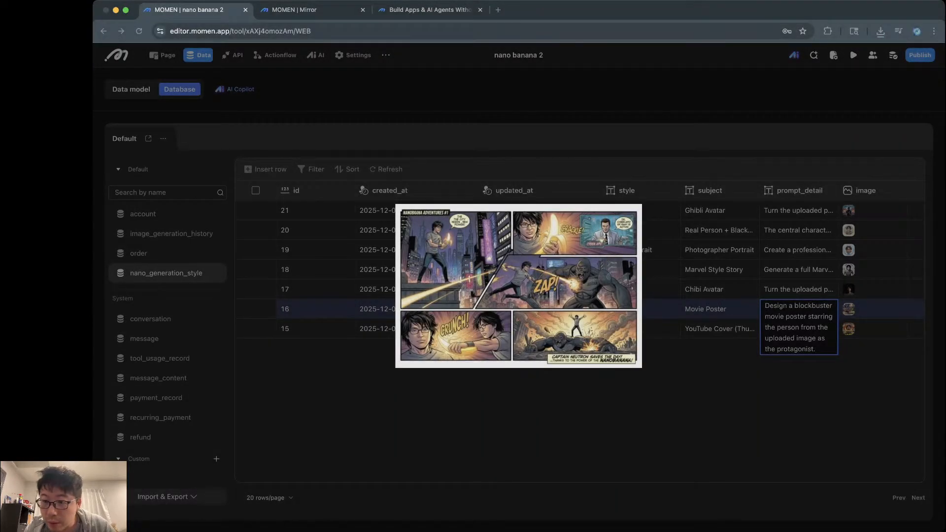
{"action": "key", "text": "Escape"}
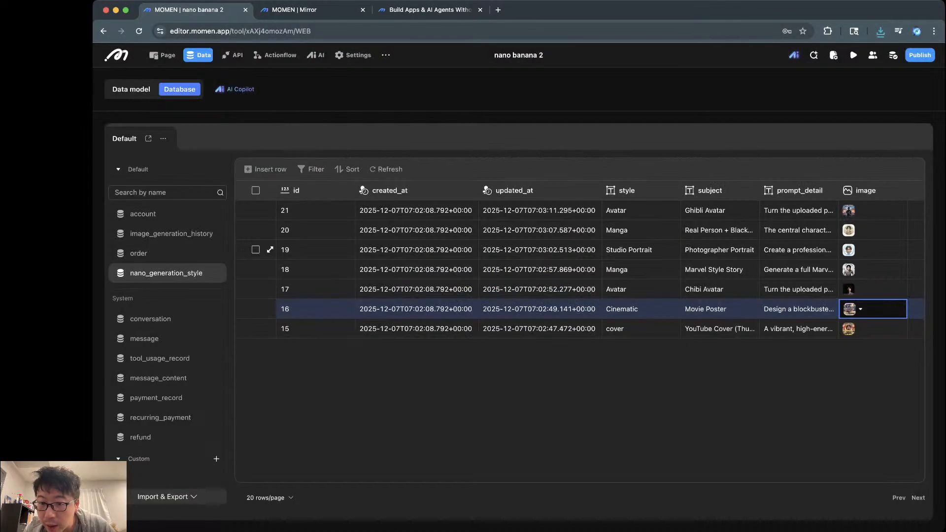
{"action": "left_click", "coordinate": [798, 289]}
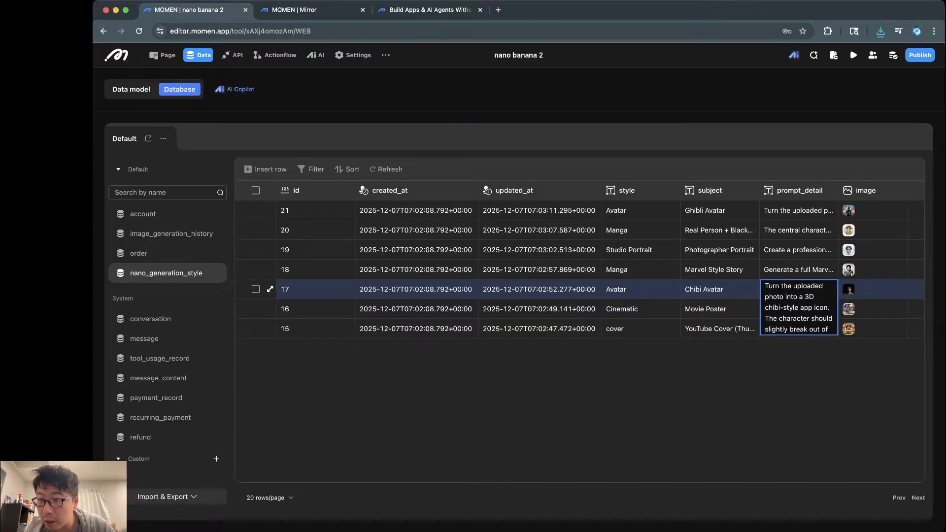
{"action": "mouse_move", "coordinate": [848, 290]}
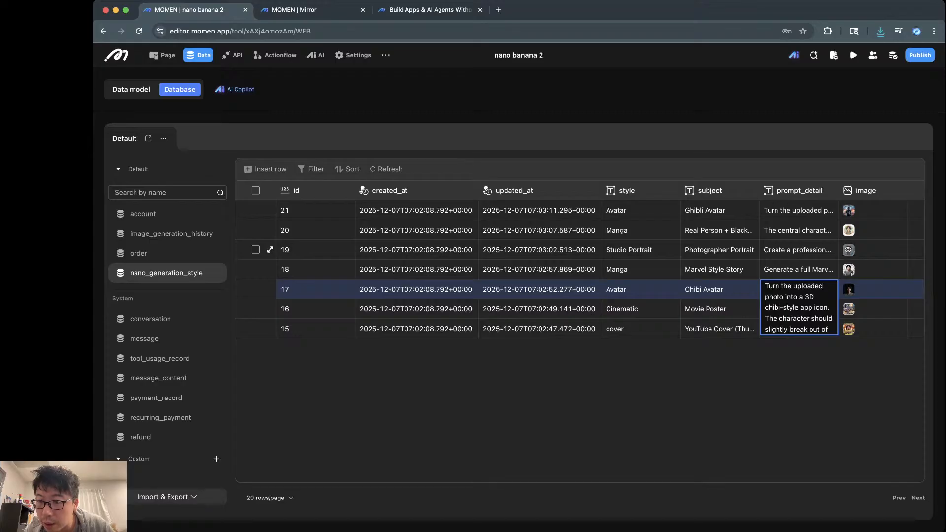
{"action": "left_click", "coordinate": [849, 250]}
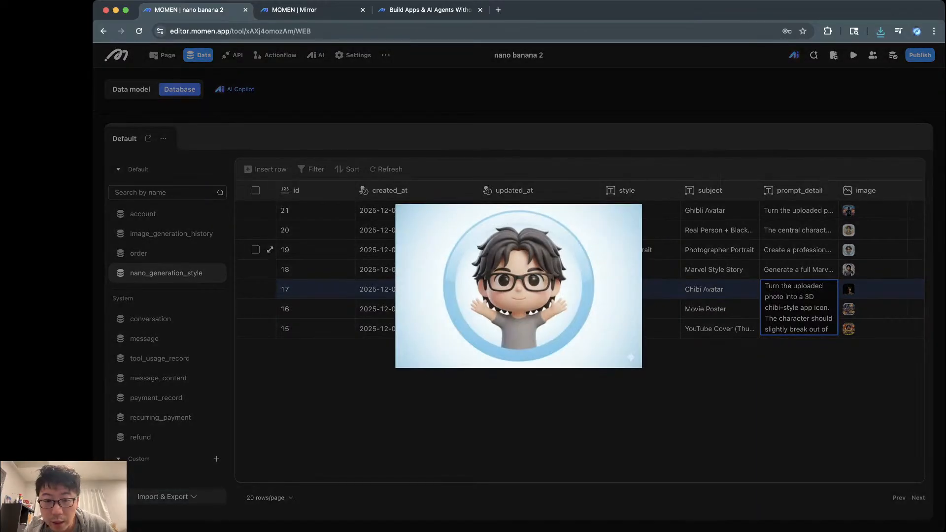
{"action": "left_click", "coordinate": [848, 250]}
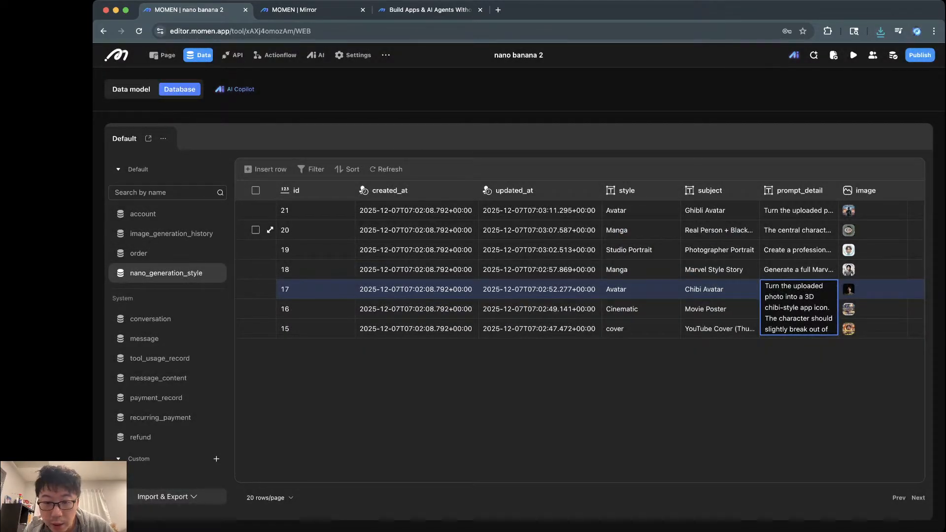
{"action": "left_click", "coordinate": [848, 230]}
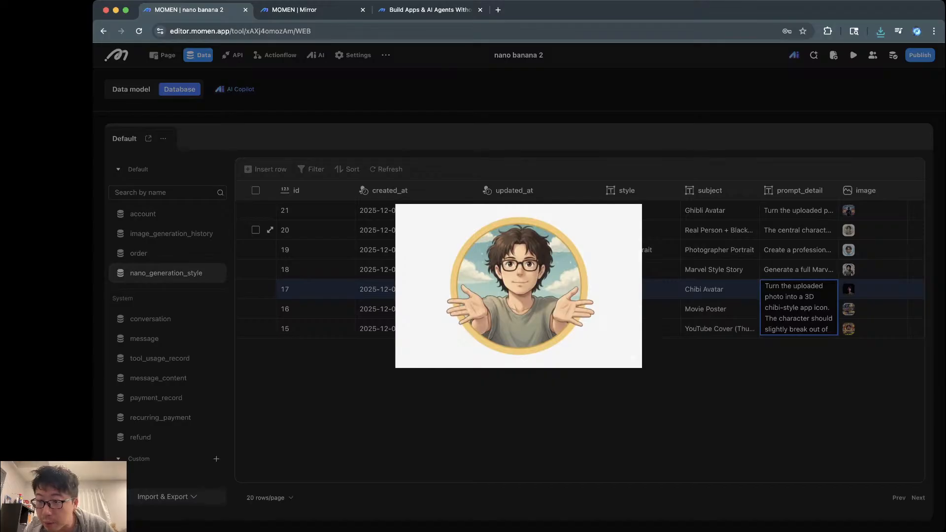
{"action": "left_click", "coordinate": [848, 230]}
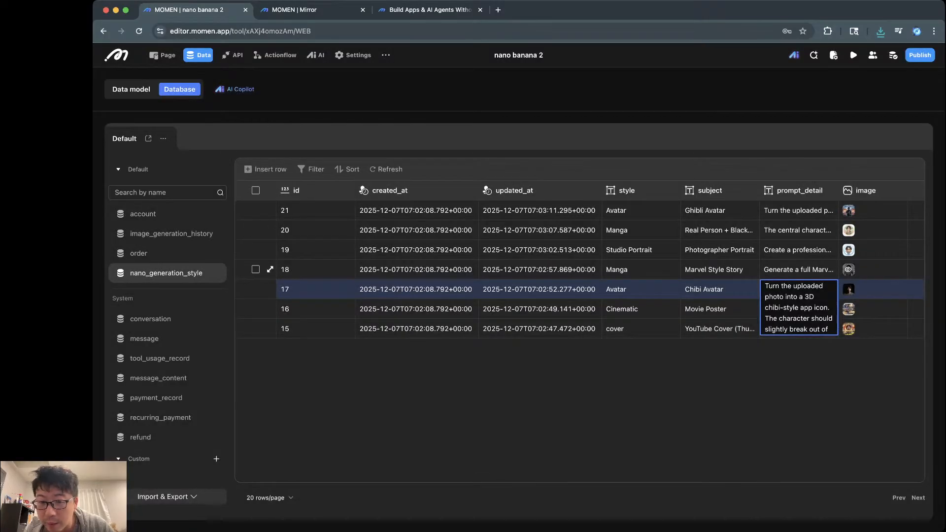
{"action": "left_click", "coordinate": [848, 269]}
{"action": "left_click", "coordinate": [848, 266]}
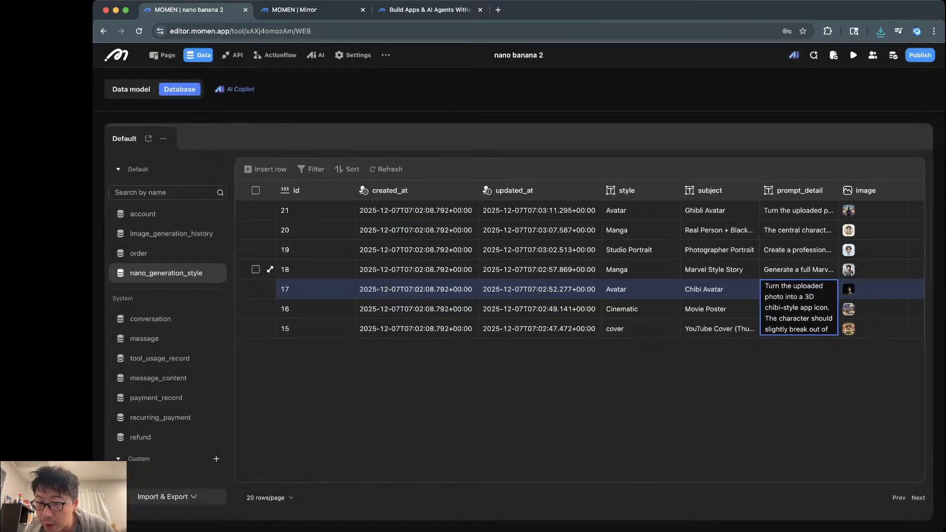
{"action": "scroll", "coordinate": [793, 318], "scroll_direction": "down", "scroll_amount": 3}
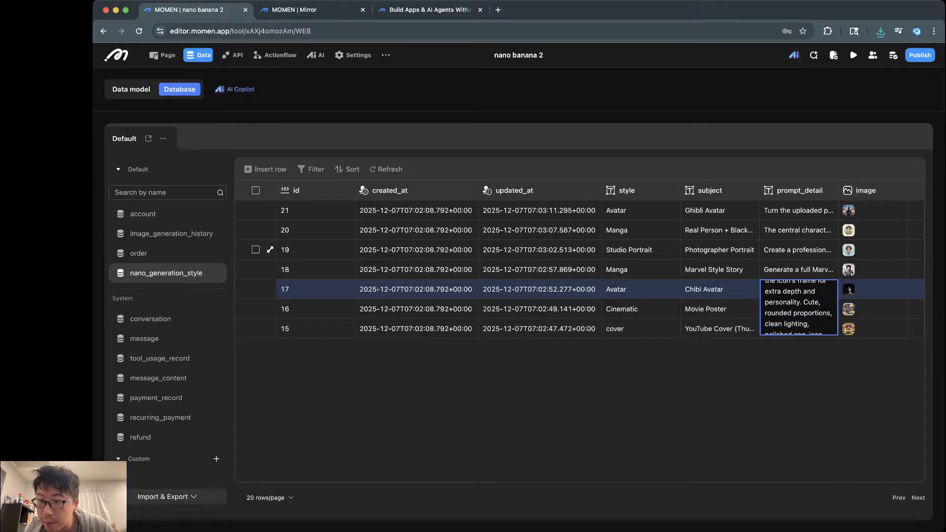
{"action": "left_click", "coordinate": [848, 250]}
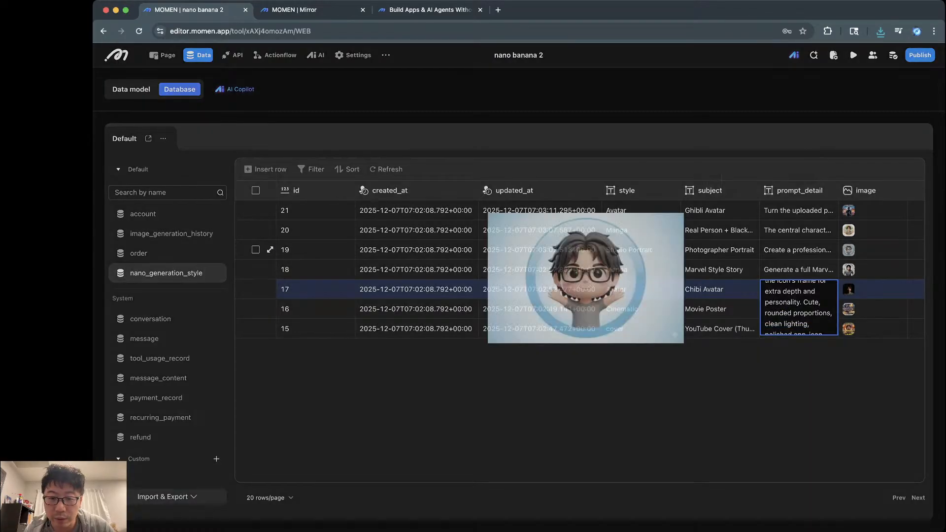
{"action": "left_click", "coordinate": [808, 309]}
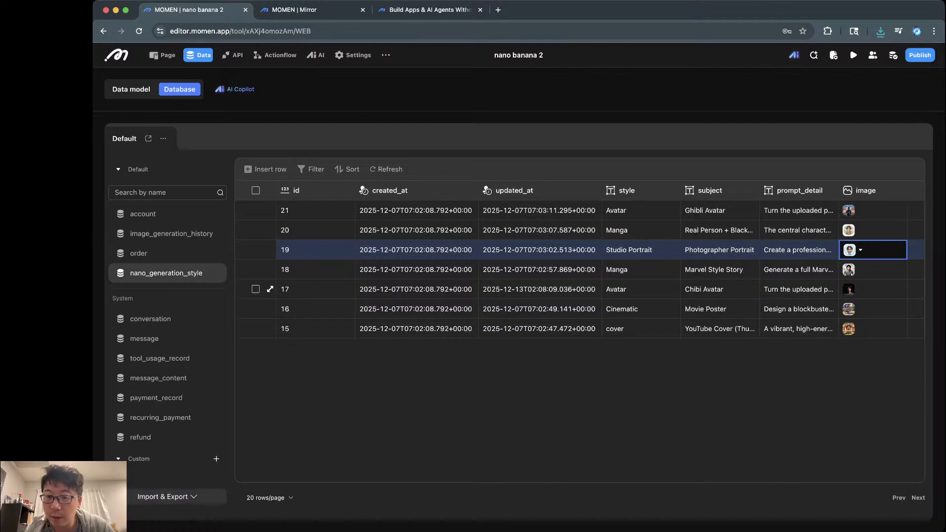
{"action": "left_click", "coordinate": [849, 250]}
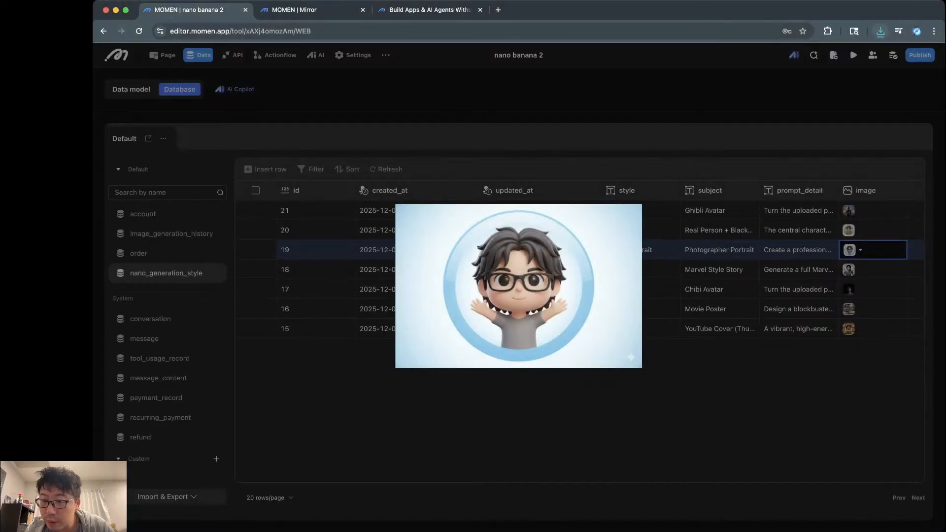
{"action": "left_click", "coordinate": [699, 272]}
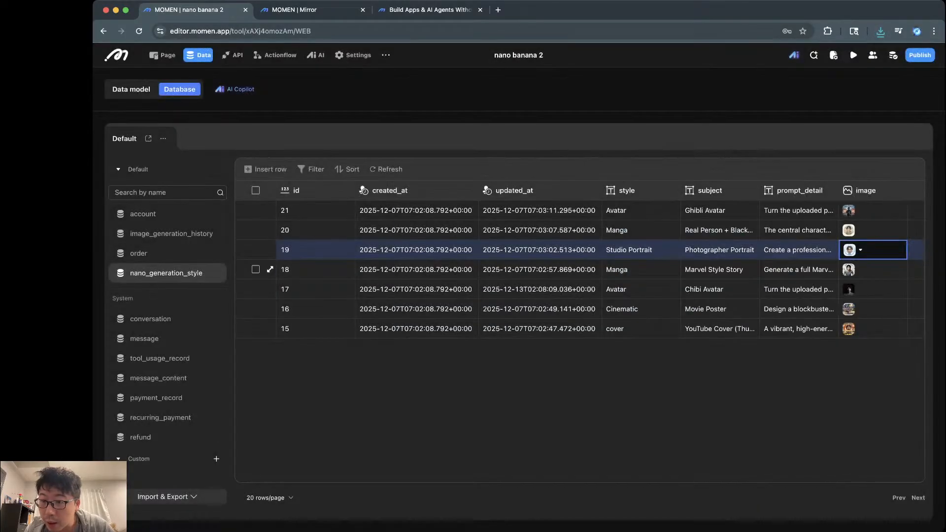
{"action": "left_click", "coordinate": [848, 269]}
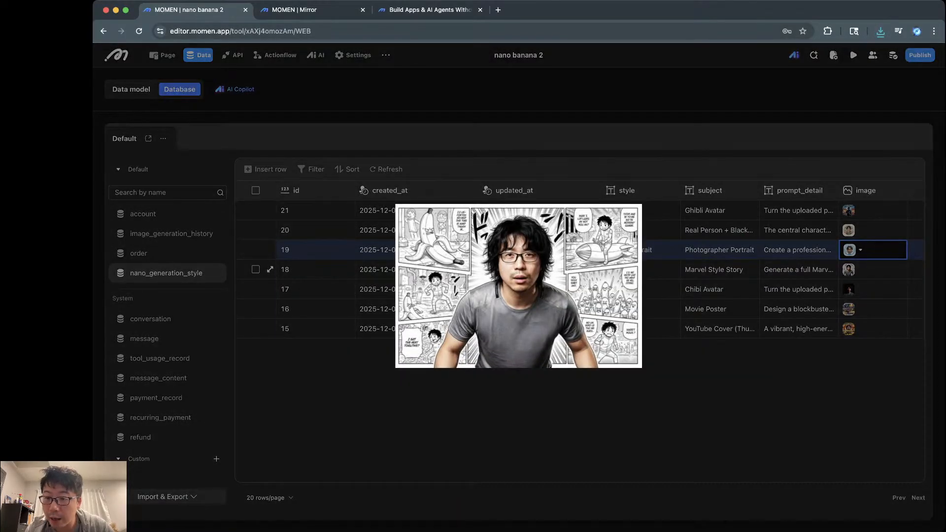
{"action": "left_click", "coordinate": [848, 270]}
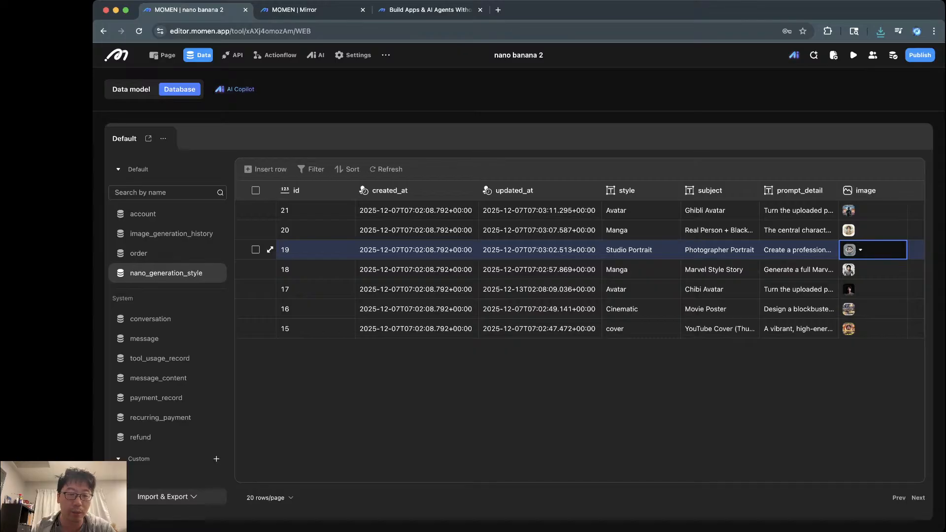
{"action": "key", "text": "super+Tab"}
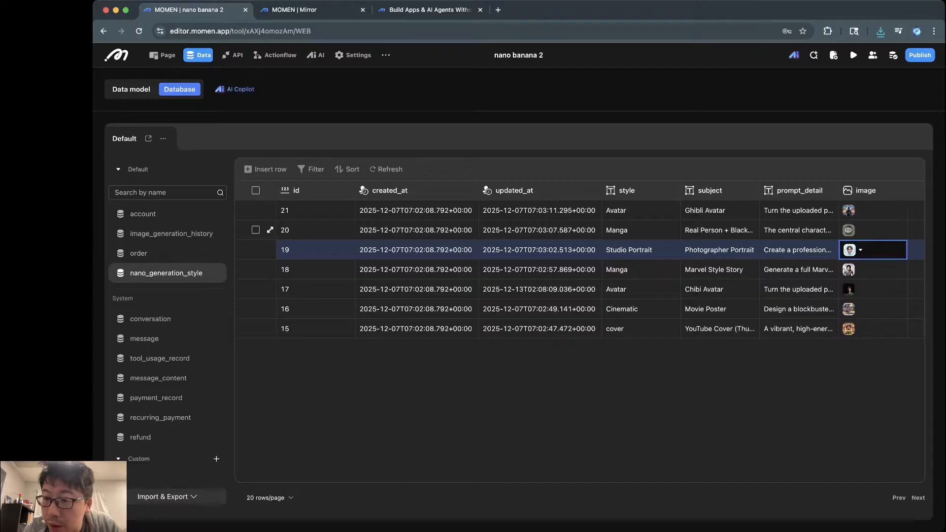
{"action": "left_click", "coordinate": [848, 230]}
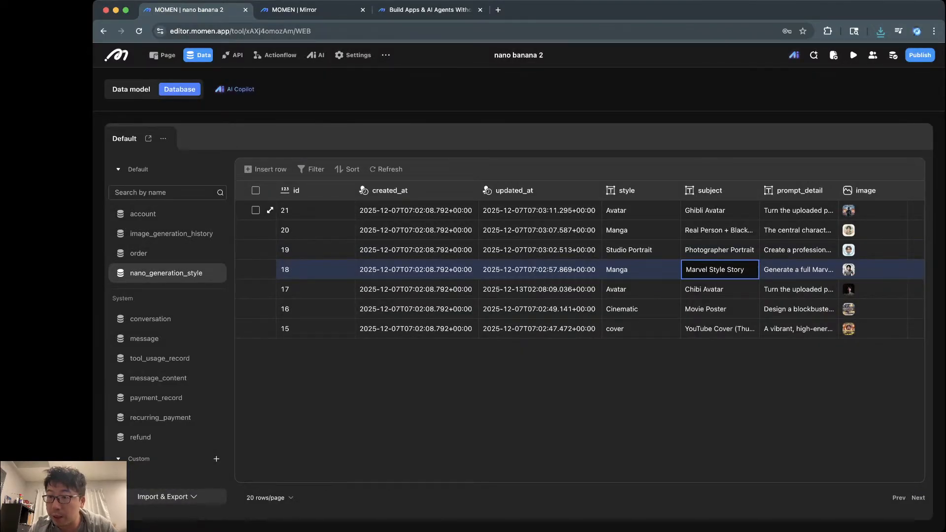
Step: Replace the example images of rows 21 and 20 with new uploaded pictures
{"action": "left_click", "coordinate": [850, 210]}
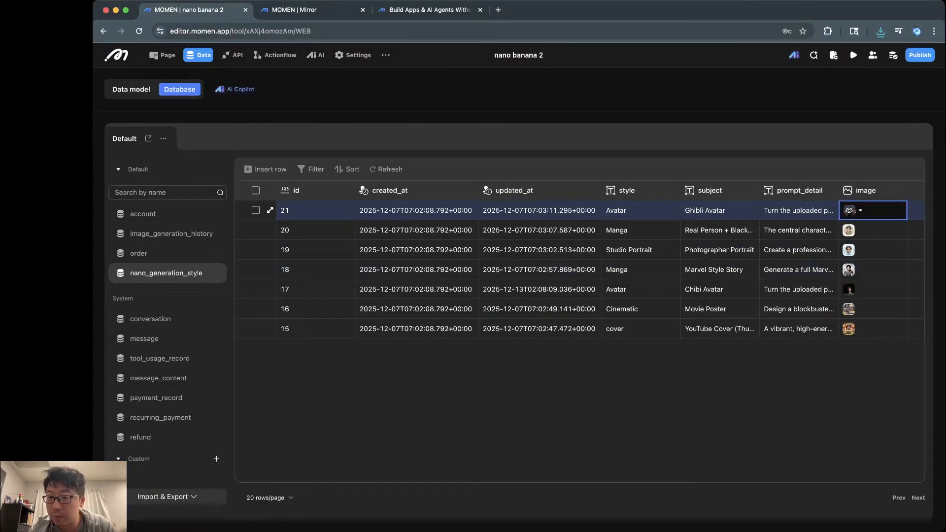
{"action": "left_click", "coordinate": [860, 211]}
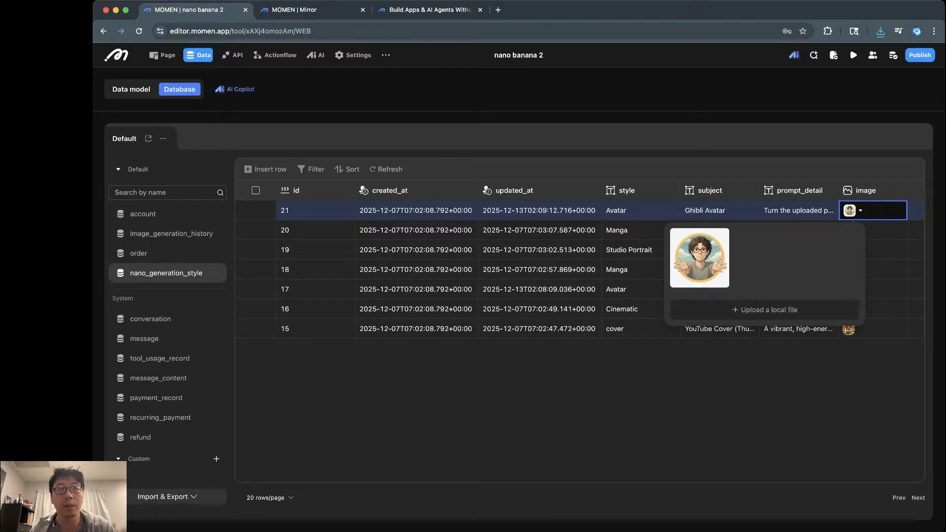
{"action": "key", "text": "Escape"}
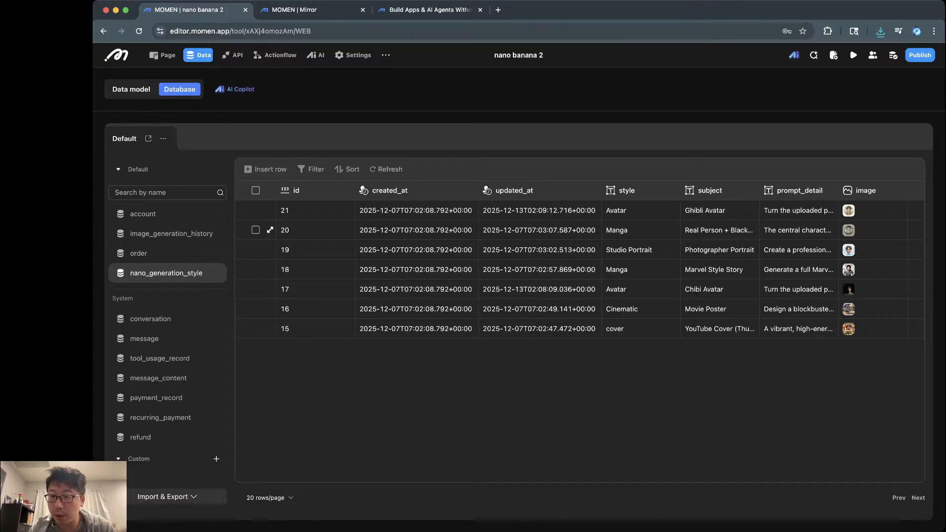
{"action": "left_click", "coordinate": [870, 230]}
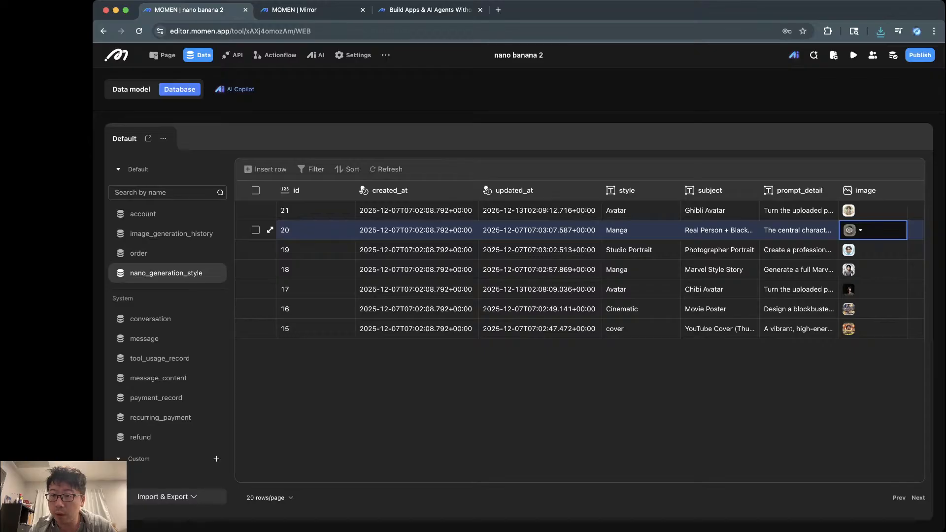
{"action": "left_click", "coordinate": [848, 230]}
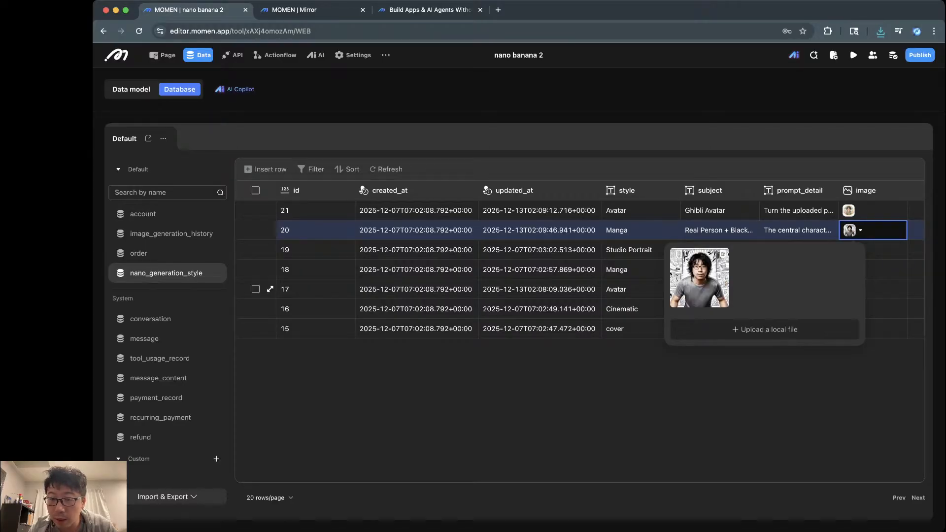
{"action": "left_click", "coordinate": [885, 270]}
Step: Upload a new local image for row 19's image cell
{"action": "mouse_move", "coordinate": [848, 249]}
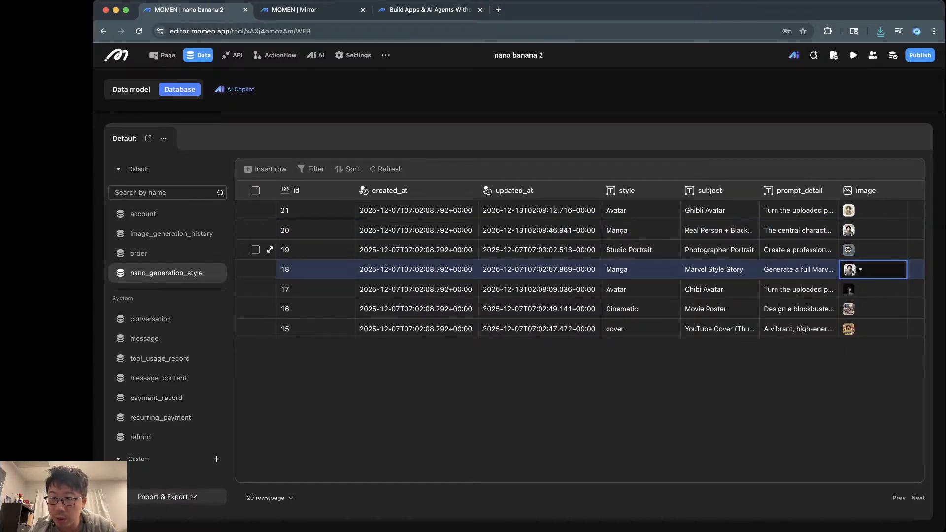
{"action": "left_click", "coordinate": [880, 250]}
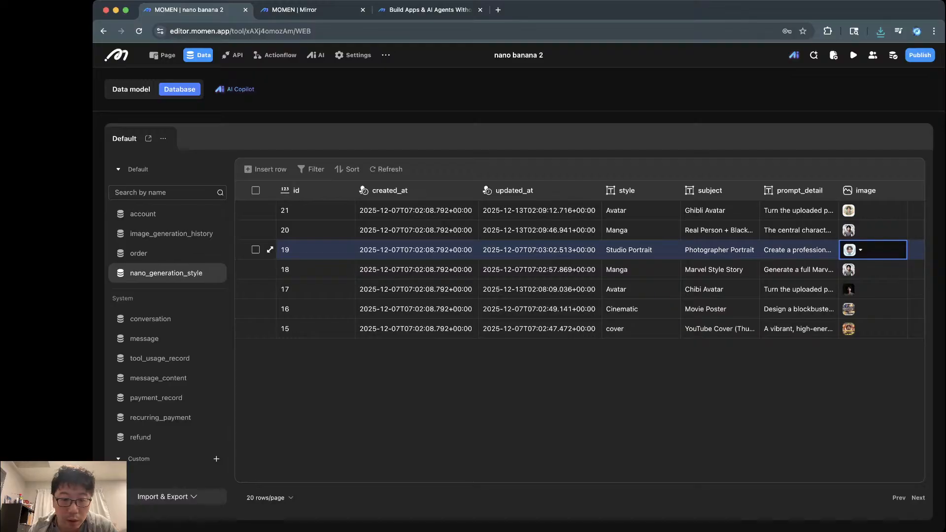
{"action": "left_click", "coordinate": [861, 250]}
{"action": "left_click", "coordinate": [764, 350]}
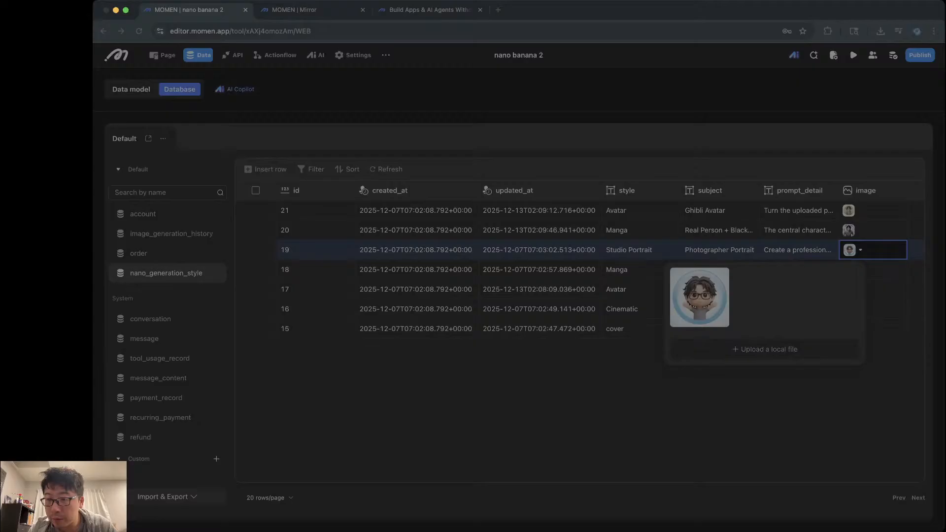
{"action": "key", "text": "Escape"}
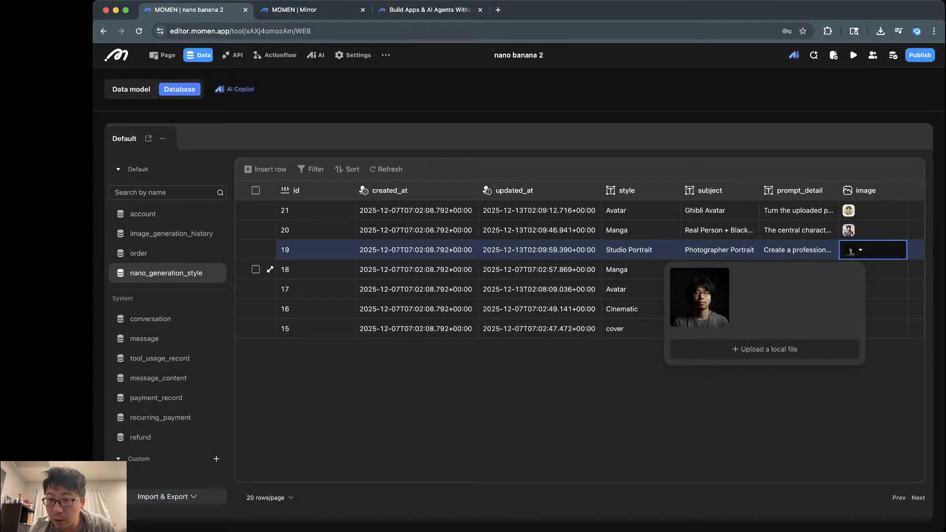
Step: Open row 18's image options, then start editing its Manga style value
{"action": "left_click", "coordinate": [883, 269]}
{"action": "left_click", "coordinate": [860, 269]}
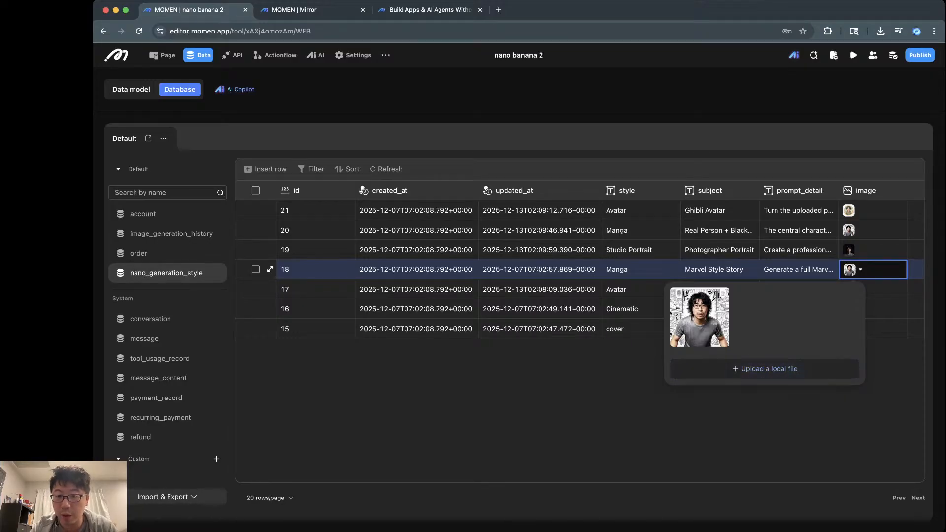
{"action": "left_click", "coordinate": [641, 270]}
Step: Save row 18's style as Marvel and read row 17's Chibi Avatar subject and prompt
{"action": "type", "text": "Marvel"}
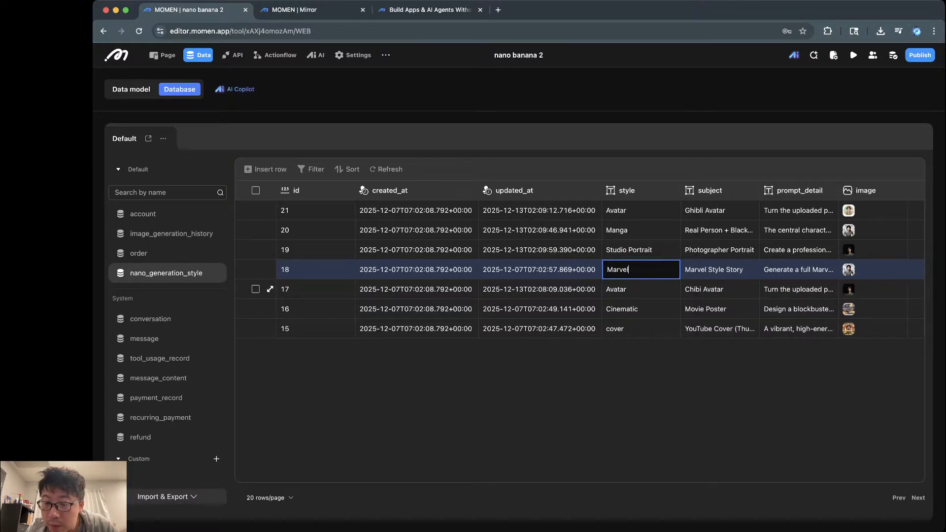
{"action": "left_click", "coordinate": [719, 290]}
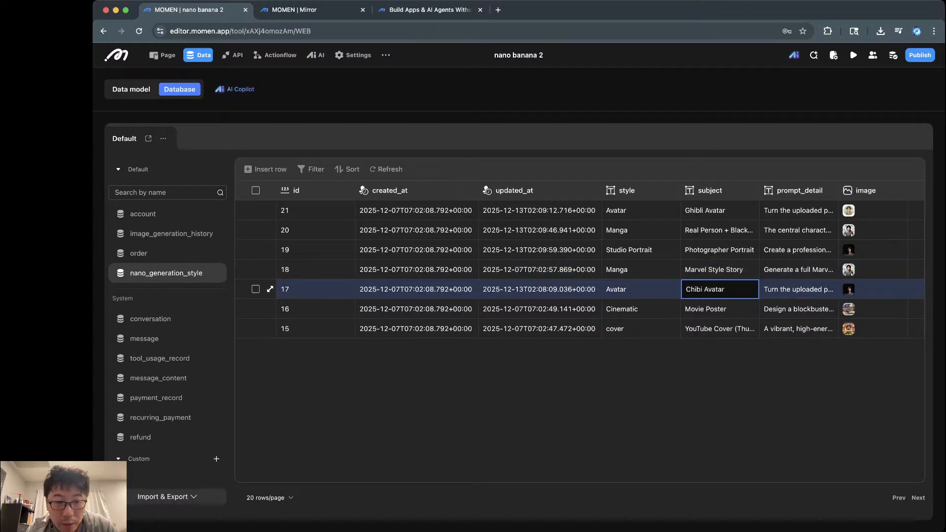
{"action": "left_click", "coordinate": [640, 290]}
{"action": "left_click", "coordinate": [720, 289]}
{"action": "left_click", "coordinate": [798, 290]}
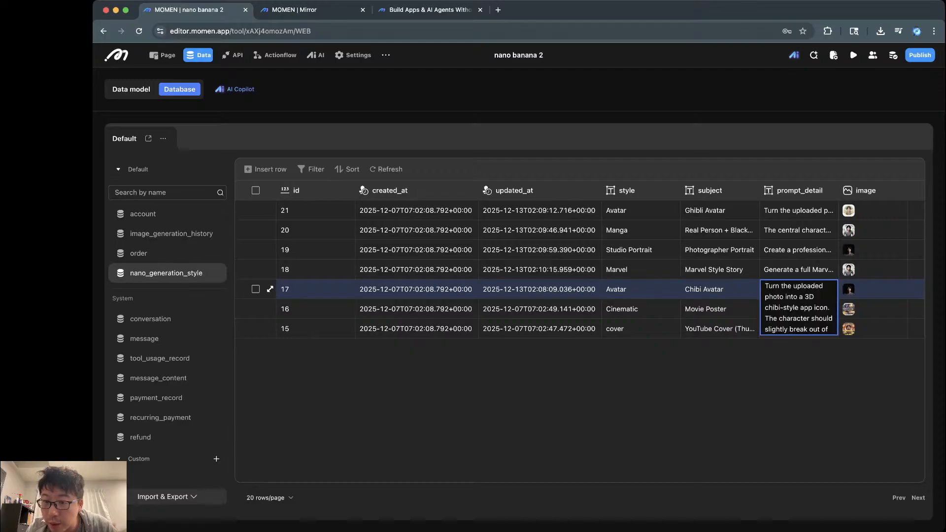
{"action": "left_click", "coordinate": [719, 289]}
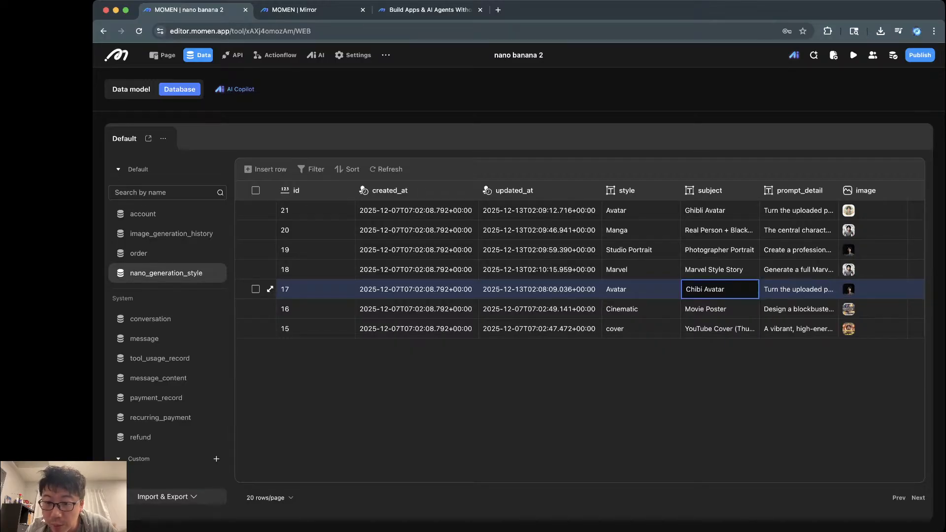
{"action": "left_click", "coordinate": [798, 289]}
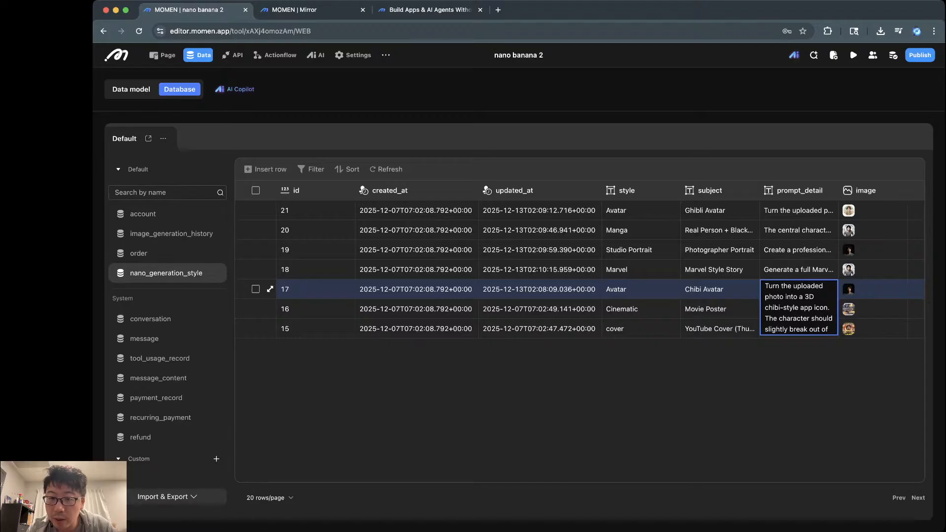
Step: Change row 17's style value from Avatar to Chibi
{"action": "left_click", "coordinate": [641, 289]}
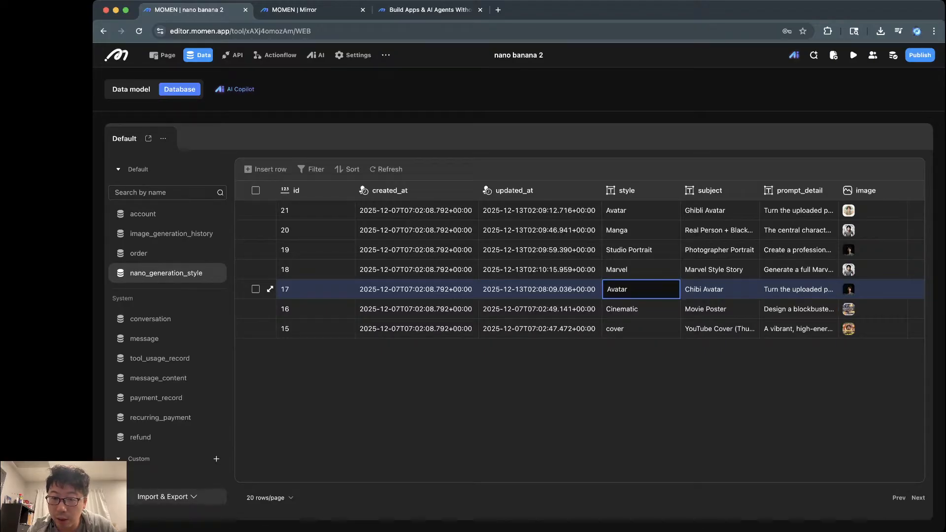
{"action": "key", "text": "super+a"}
{"action": "type", "text": "Chi"}
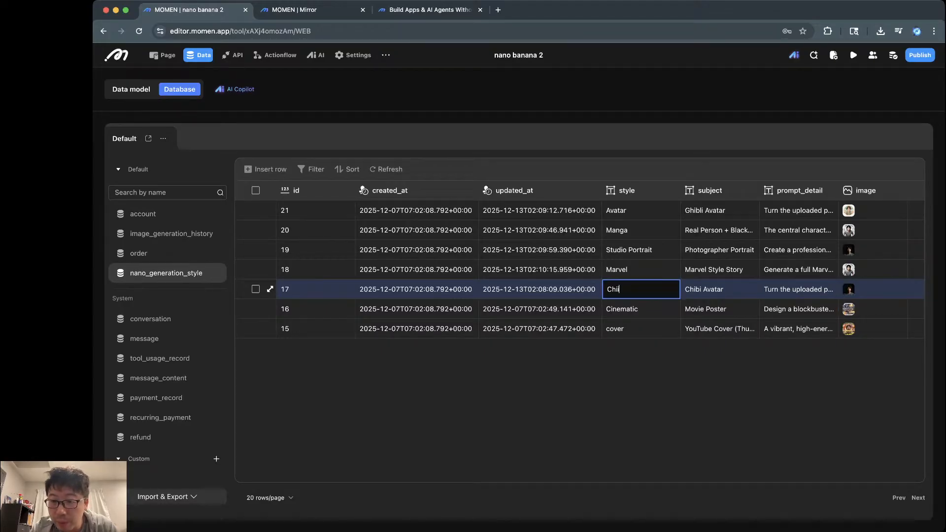
{"action": "type", "text": "bi"}
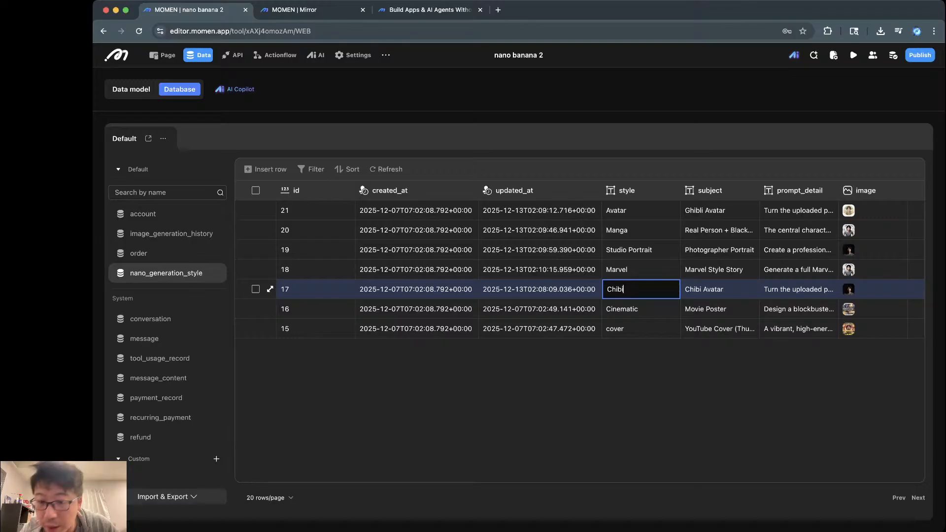
{"action": "key", "text": "Return"}
{"action": "key", "text": "BackSpace"}
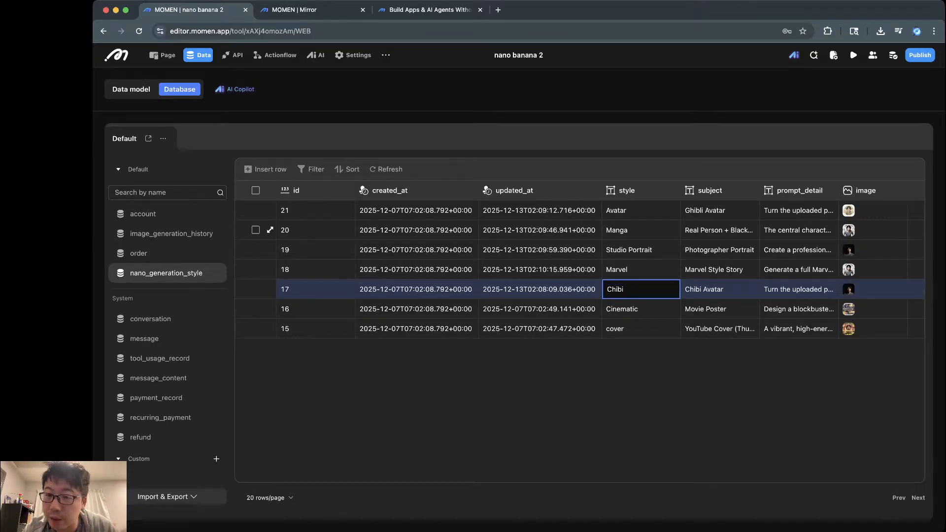
{"action": "left_click", "coordinate": [640, 210]}
{"action": "key", "text": "super+a"}
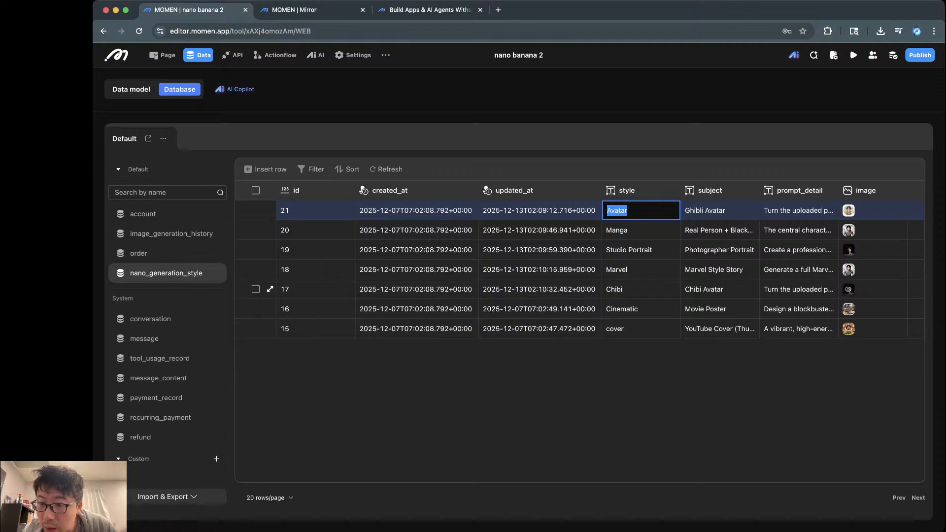
Step: Upload new local images for the Chibi row 17 and Cinematic row 16 image cells
{"action": "left_click", "coordinate": [848, 289]}
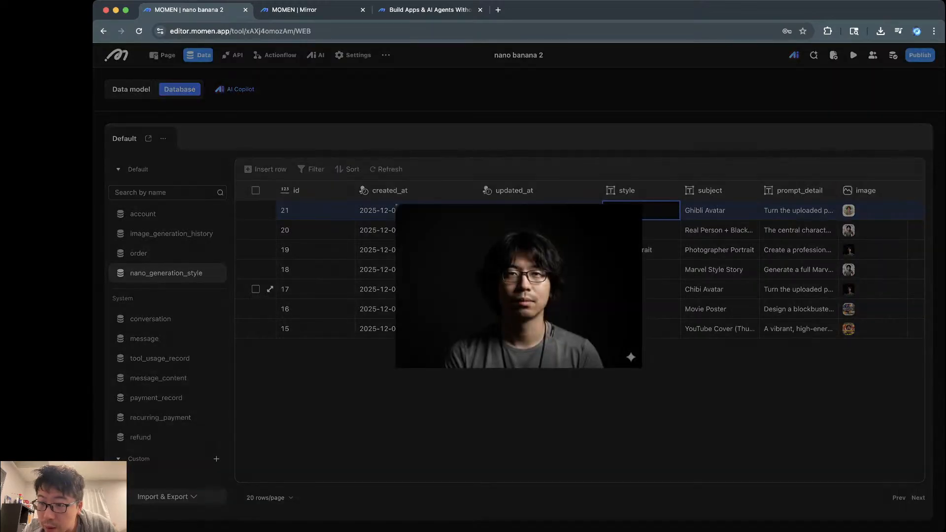
{"action": "left_click", "coordinate": [848, 289]}
{"action": "left_click", "coordinate": [867, 289]}
{"action": "left_click", "coordinate": [861, 289]}
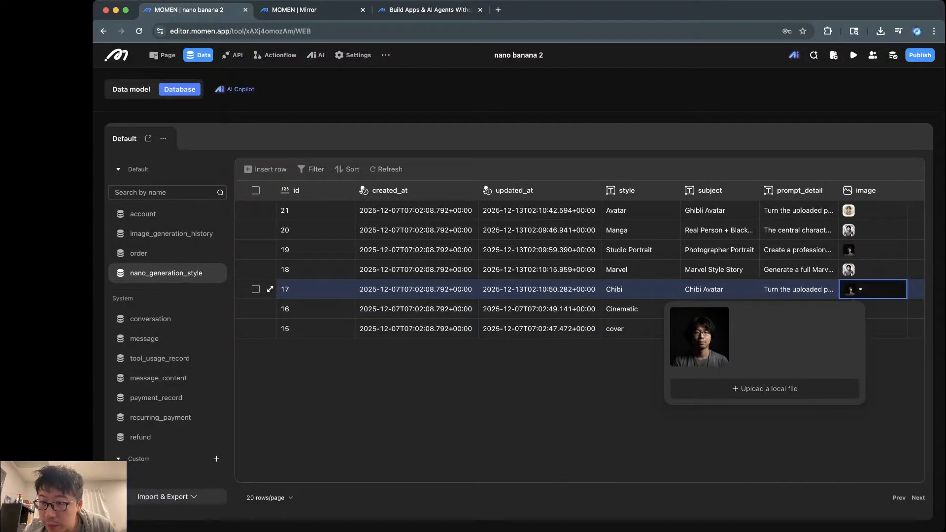
{"action": "left_click", "coordinate": [885, 309]}
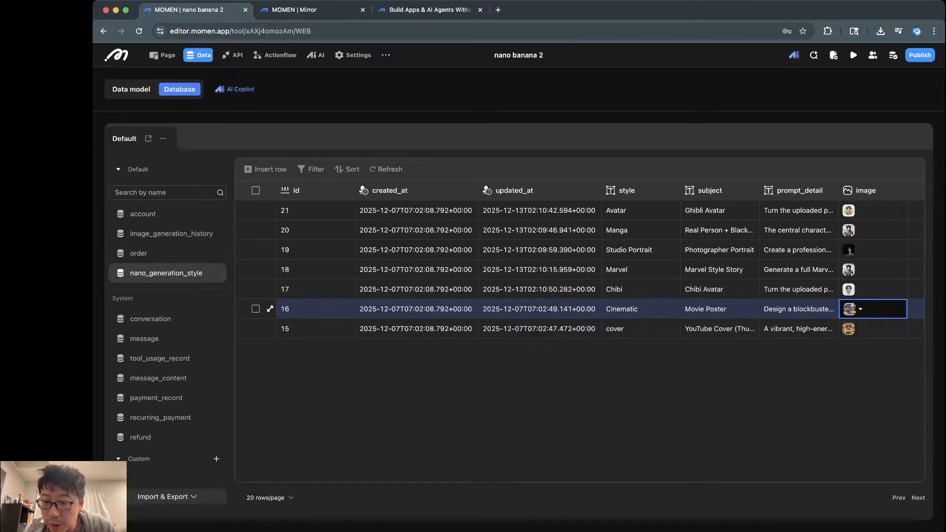
{"action": "left_click", "coordinate": [860, 309]}
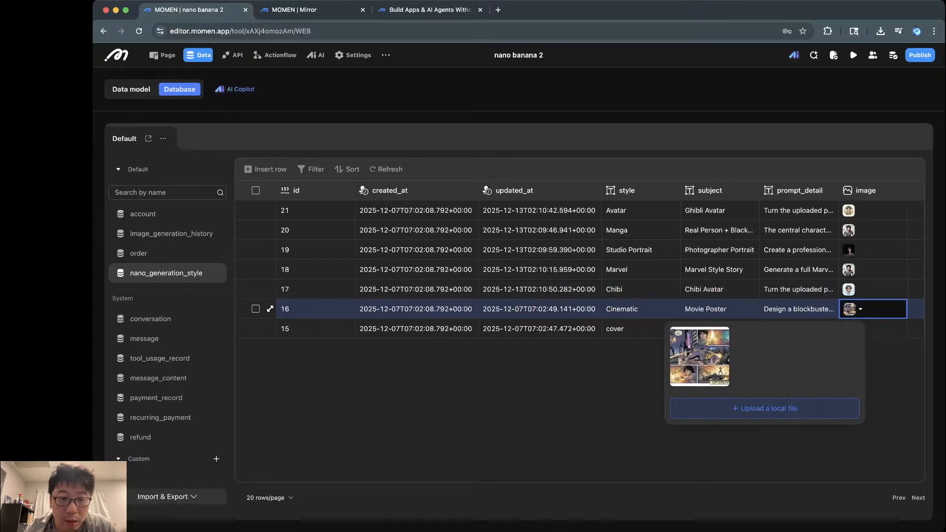
{"action": "left_click", "coordinate": [764, 409]}
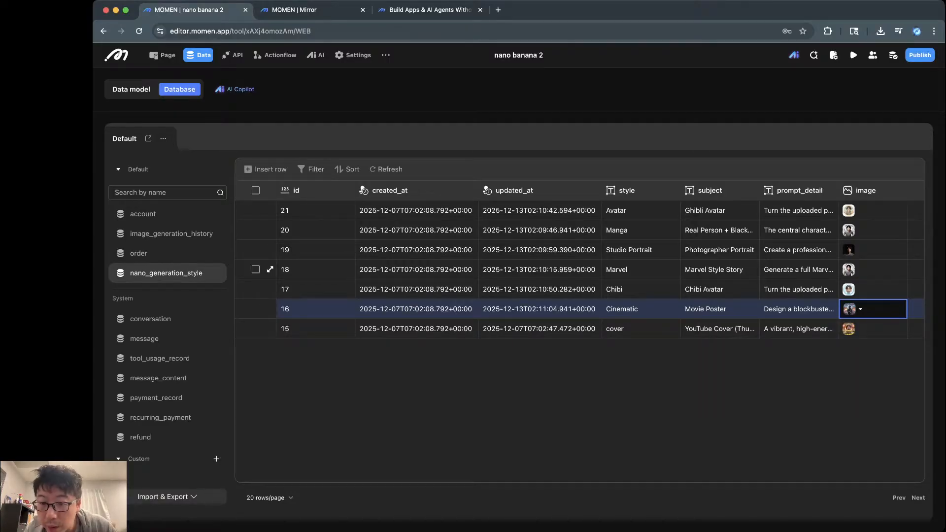
Step: Upload a comic-panel image for Marvel row 18 and view the refreshed preview
{"action": "left_click", "coordinate": [719, 270]}
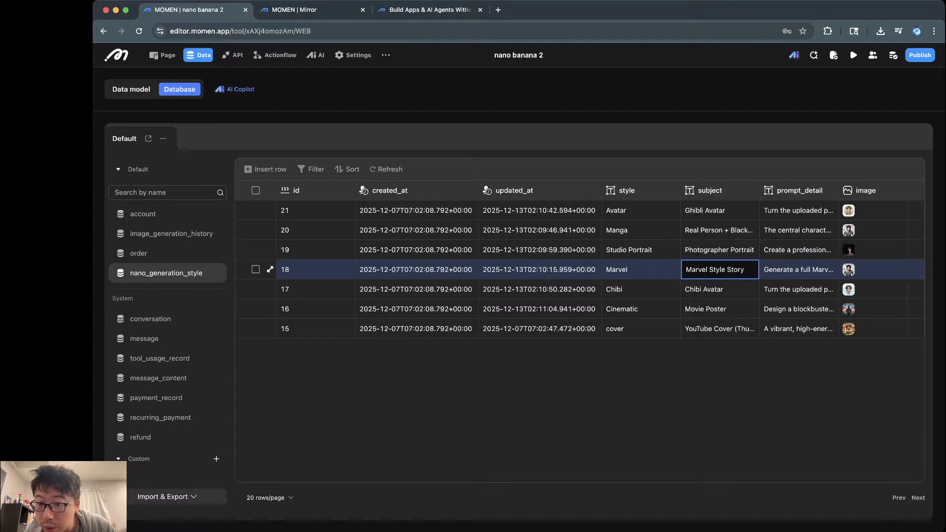
{"action": "left_click", "coordinate": [799, 270]}
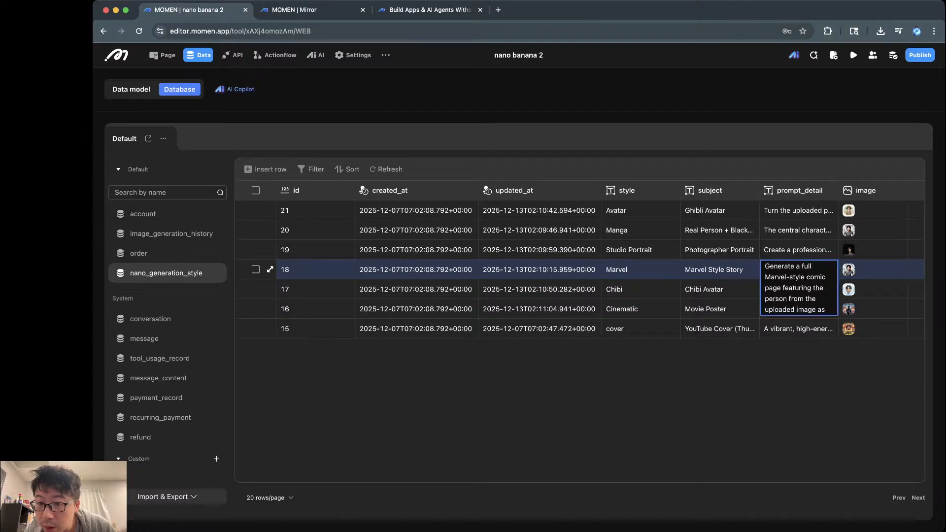
{"action": "left_click", "coordinate": [720, 270]}
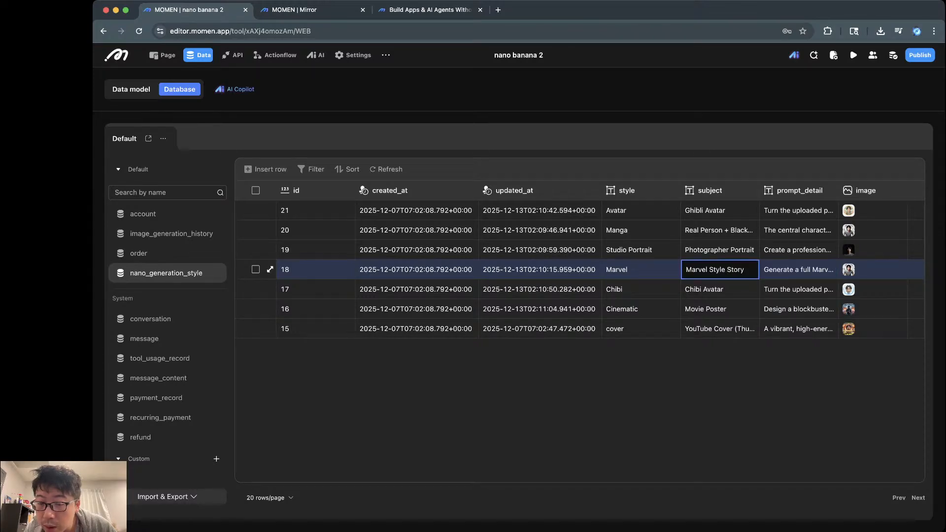
{"action": "left_click", "coordinate": [798, 269]}
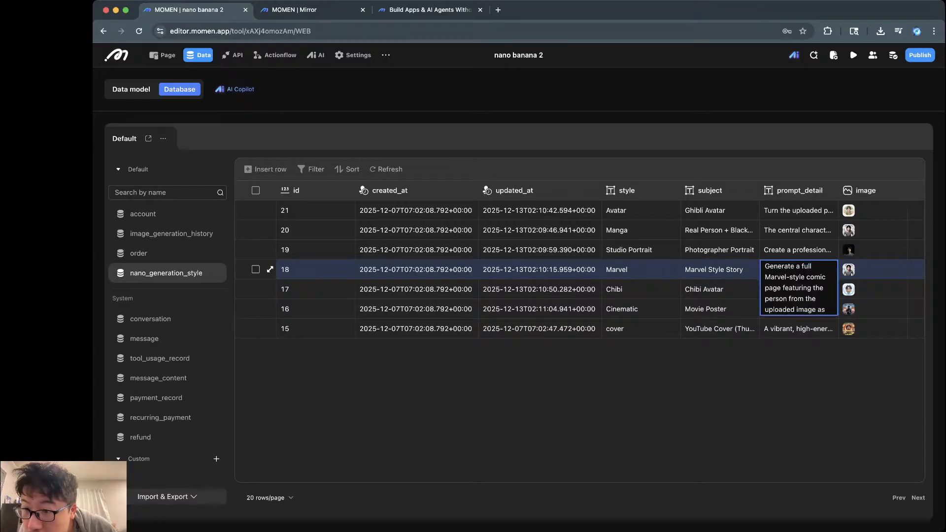
{"action": "left_click", "coordinate": [848, 269]}
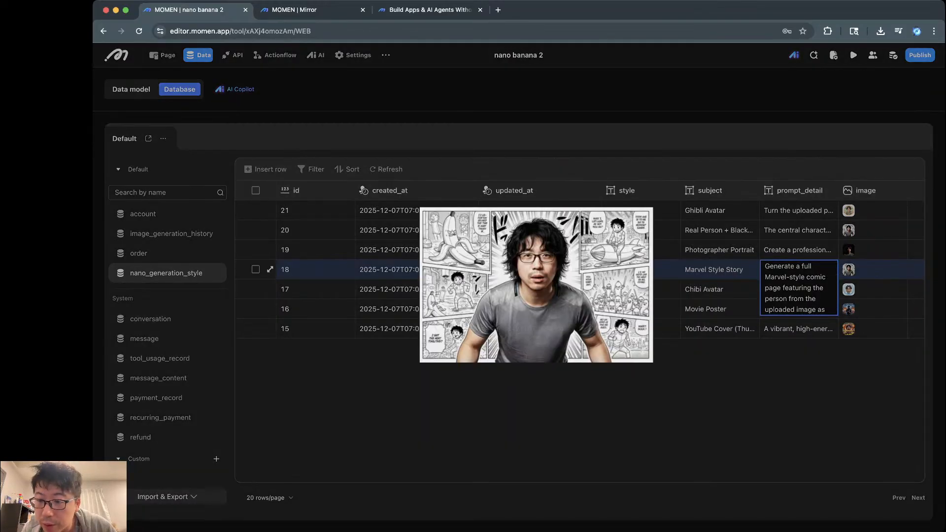
{"action": "key", "text": "Escape"}
{"action": "left_click", "coordinate": [869, 270]}
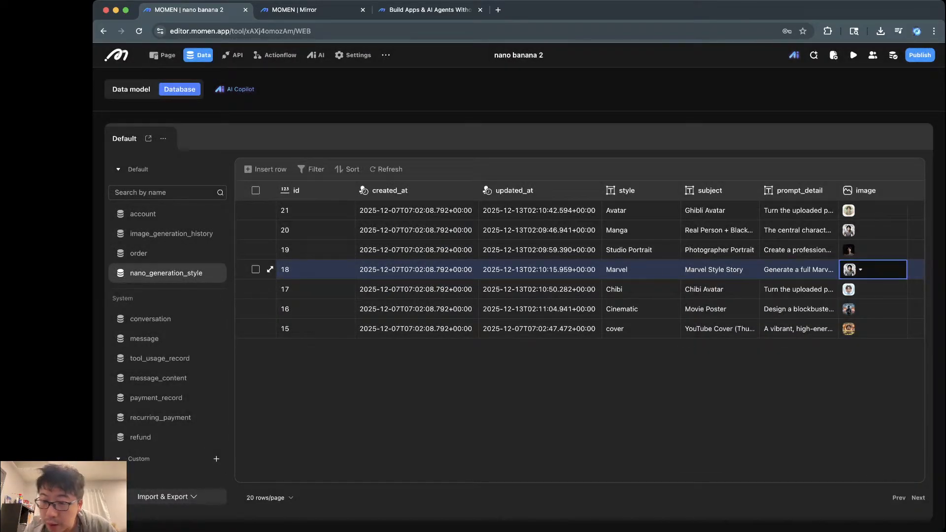
{"action": "left_click", "coordinate": [860, 269]}
{"action": "left_click", "coordinate": [765, 369]}
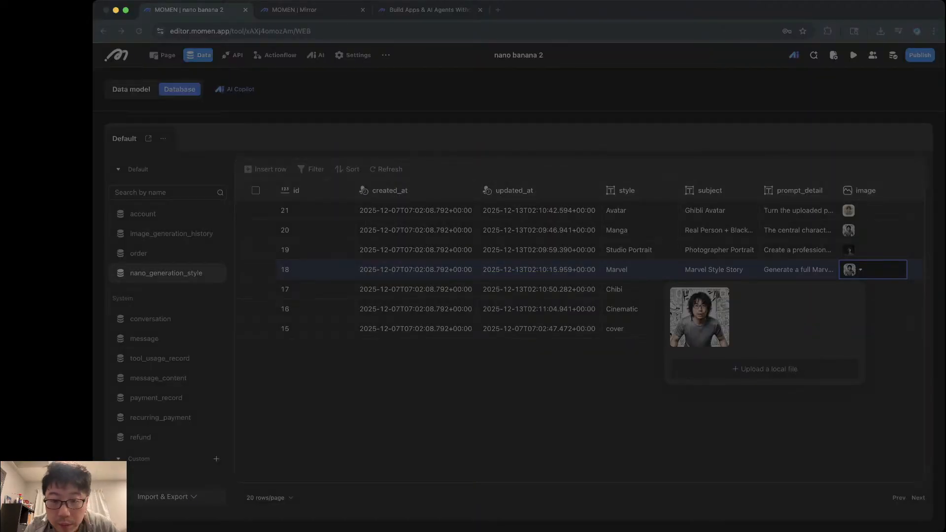
{"action": "key", "text": "Return"}
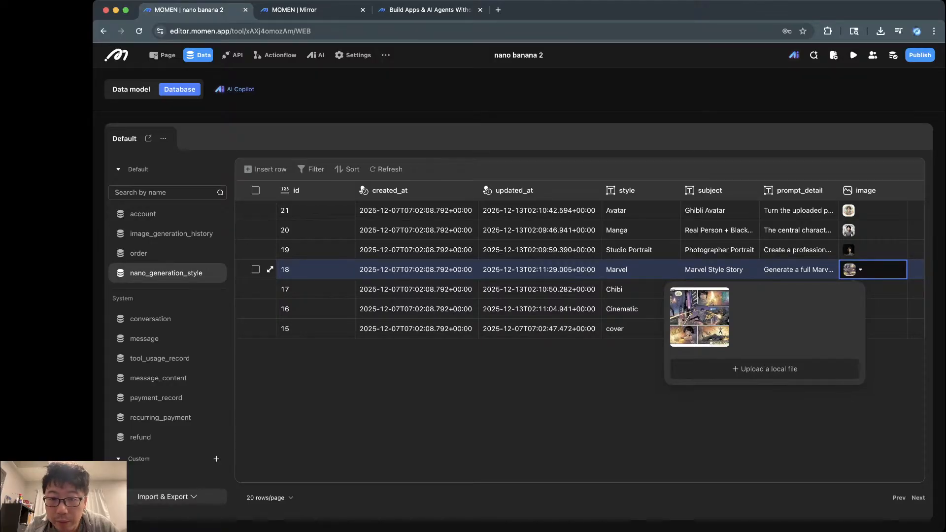
{"action": "key", "text": "Escape"}
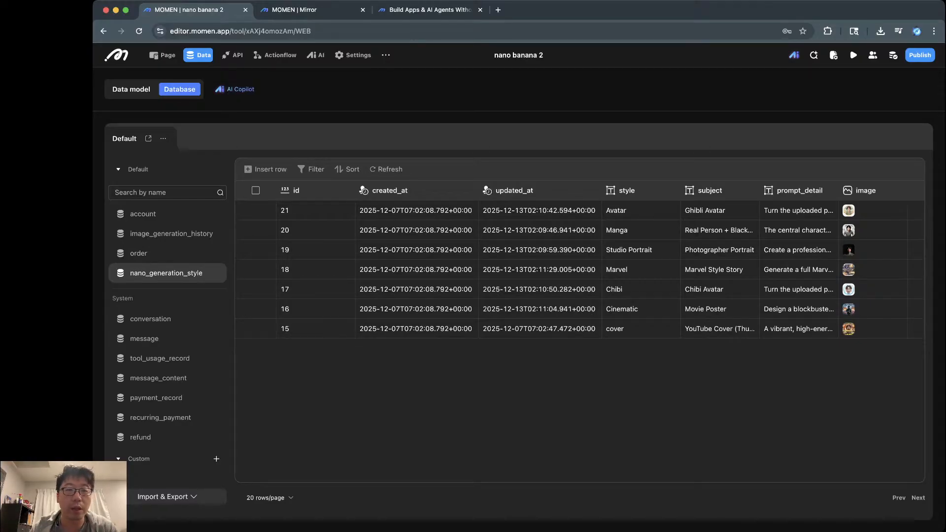
{"action": "key", "text": "ctrl+Tab"}
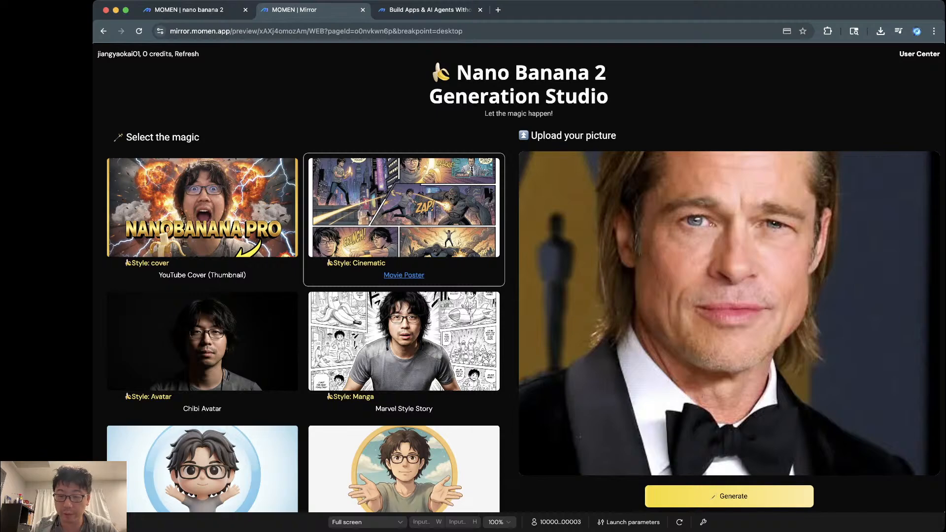
Step: Reload the preview and select the Marvel Style Story, Real Person + Black-and-White Comic World and Photographer Portrait cards
{"action": "left_click", "coordinate": [679, 521]}
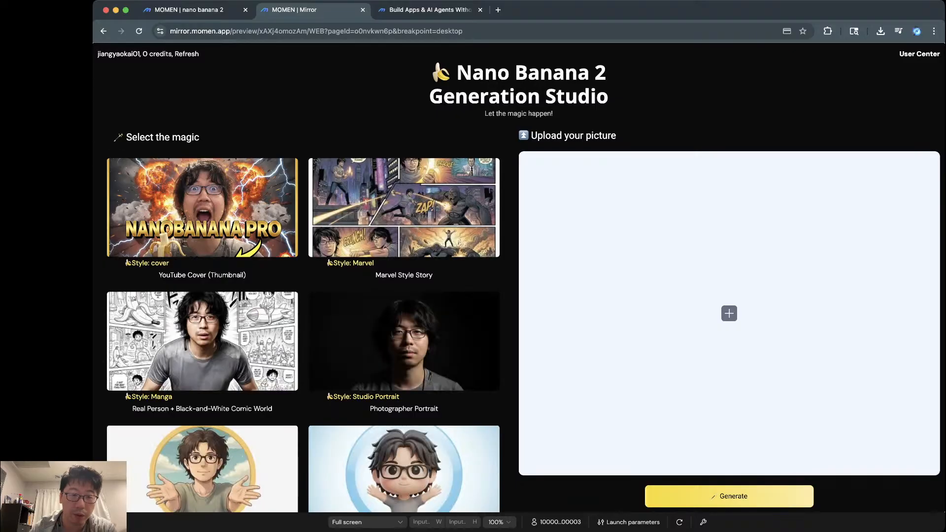
{"action": "left_click", "coordinate": [404, 219]}
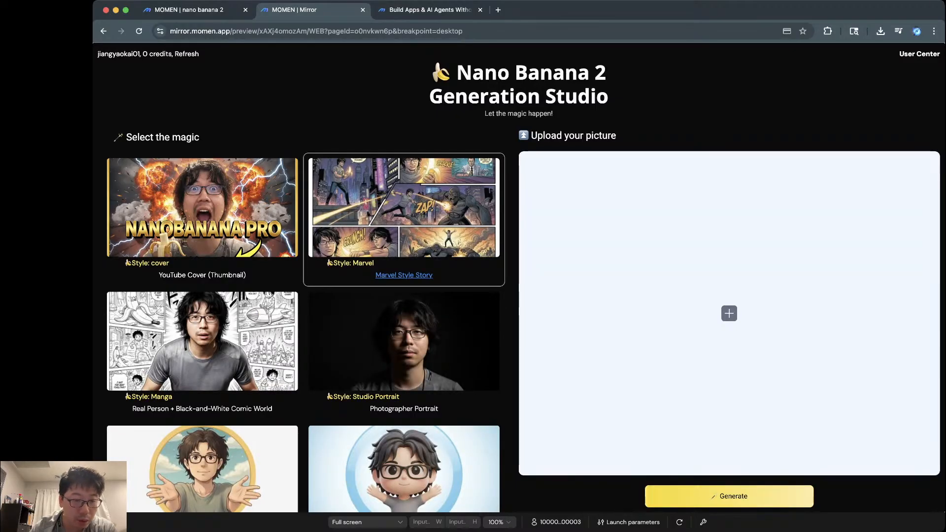
{"action": "left_click", "coordinate": [202, 341]}
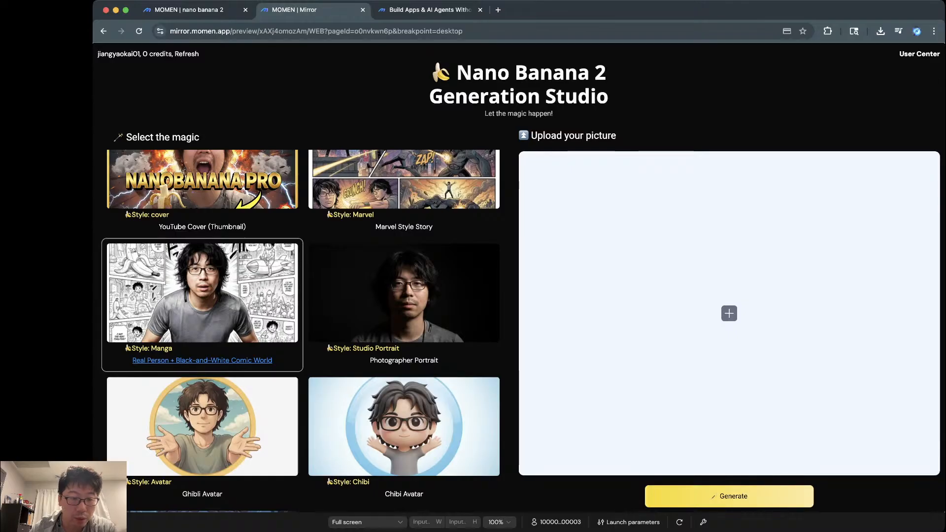
{"action": "left_click", "coordinate": [404, 305]}
{"action": "scroll", "coordinate": [404, 306], "scroll_direction": "down", "scroll_amount": 3}
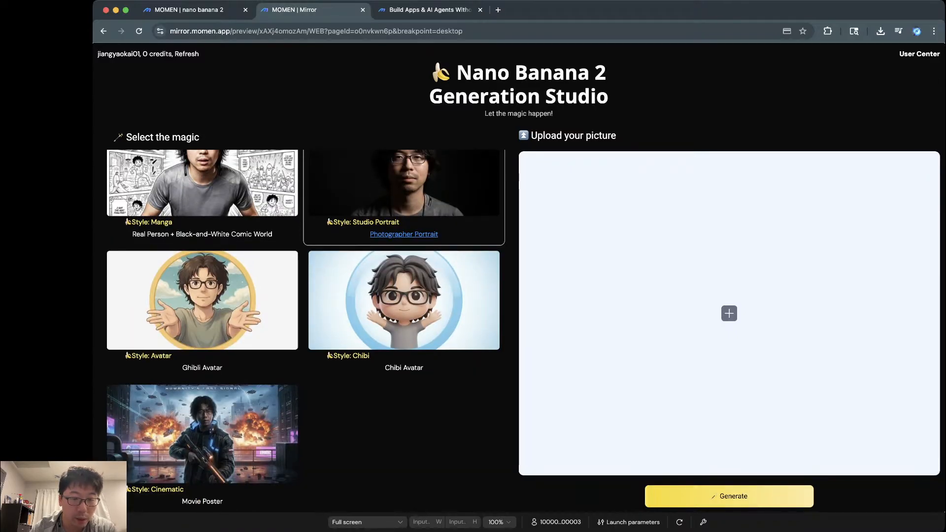
Step: Select the Ghibli Avatar, Chibi Avatar and Movie Poster cards, then go back to the editor
{"action": "left_click", "coordinate": [202, 306]}
{"action": "left_click", "coordinate": [404, 305]}
{"action": "scroll", "coordinate": [404, 306], "scroll_direction": "down", "scroll_amount": 1}
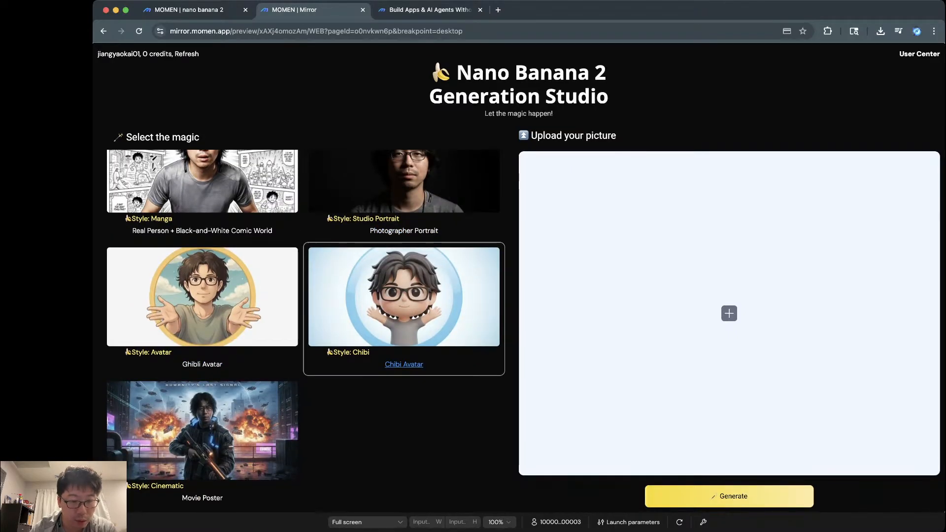
{"action": "left_click", "coordinate": [202, 430]}
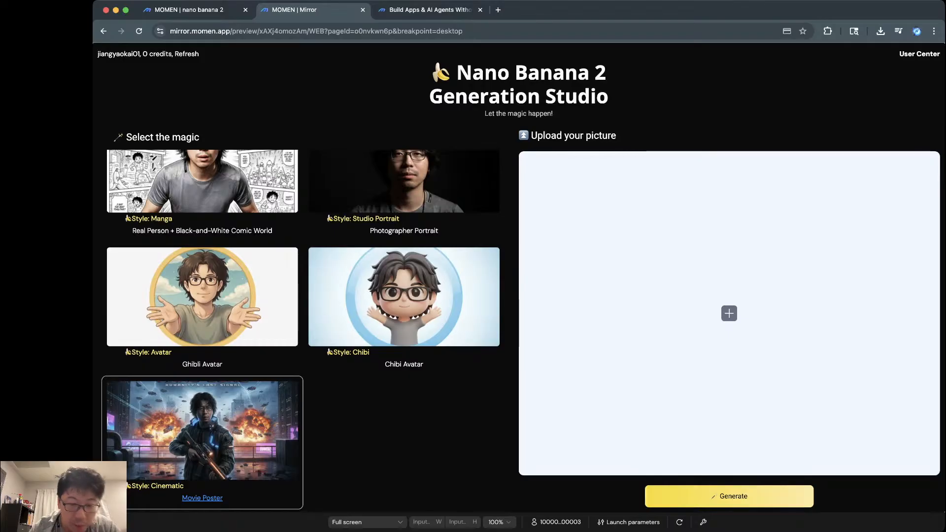
{"action": "scroll", "coordinate": [302, 330], "scroll_direction": "up", "scroll_amount": 4}
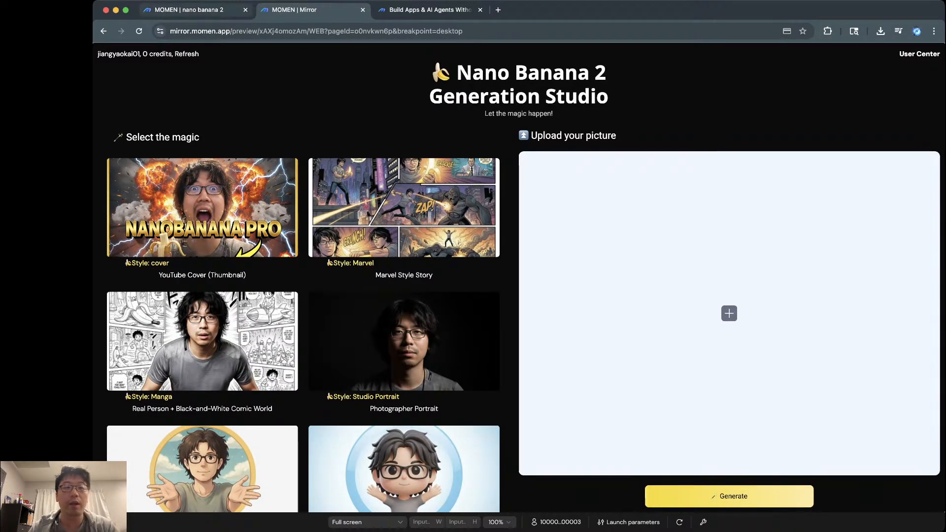
{"action": "left_click", "coordinate": [189, 10]}
Step: Switch to the Page view and select the Generate - select style page root
{"action": "left_click", "coordinate": [162, 55]}
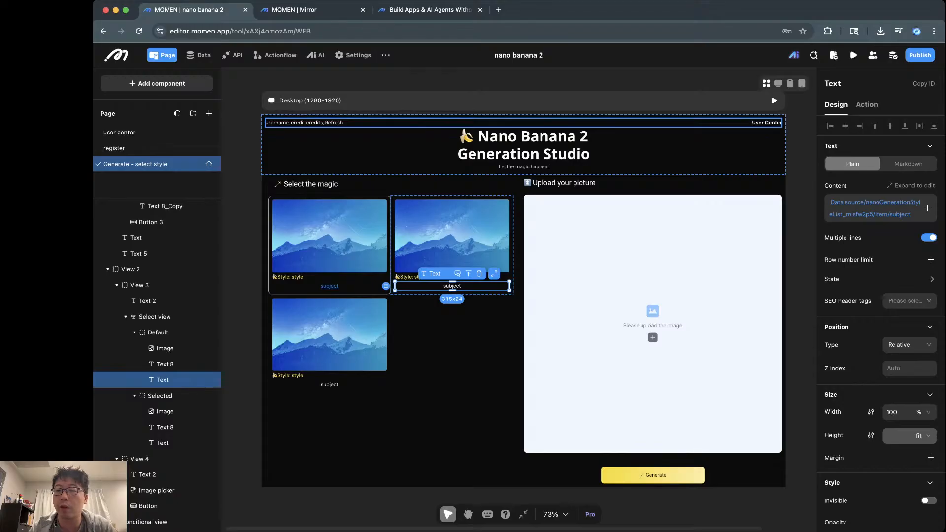
{"action": "left_click", "coordinate": [136, 164]}
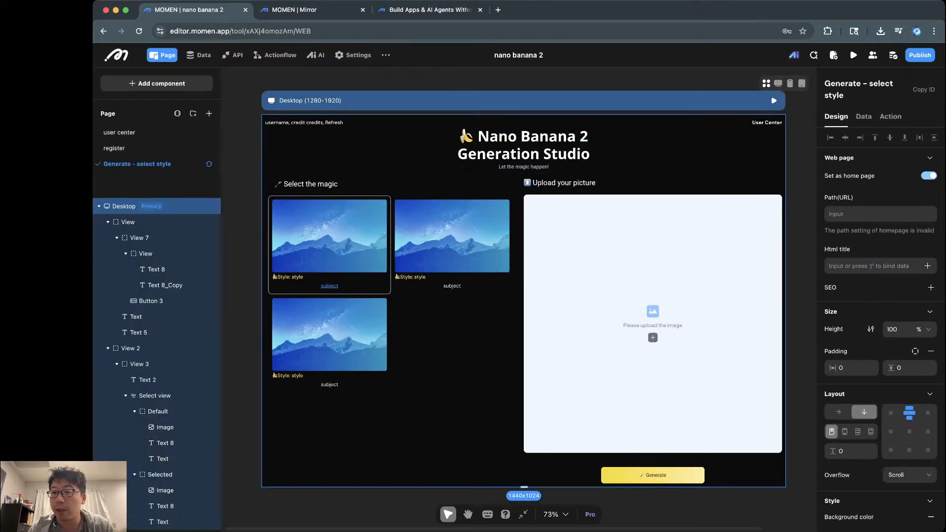
Step: Inspect the page-load Conditional and its not logged-in Go to register redirect
{"action": "left_click", "coordinate": [863, 116]}
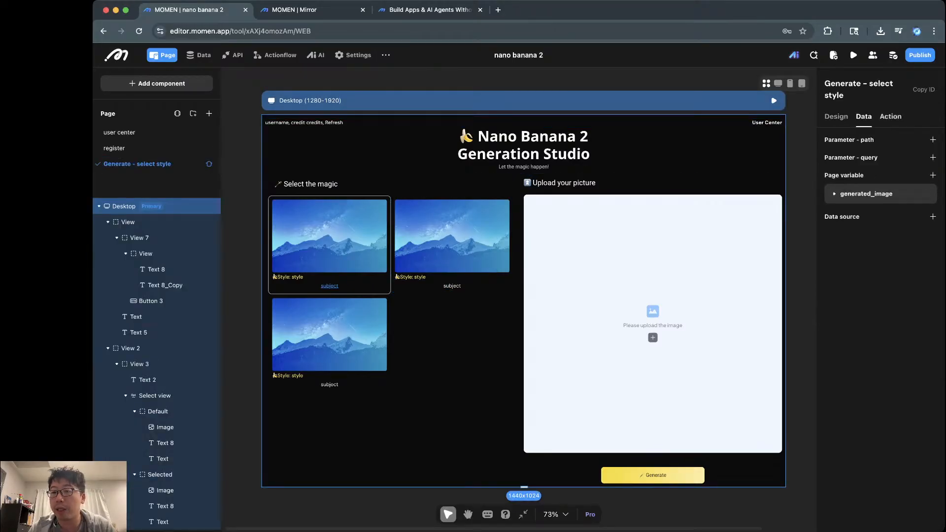
{"action": "left_click", "coordinate": [890, 117]}
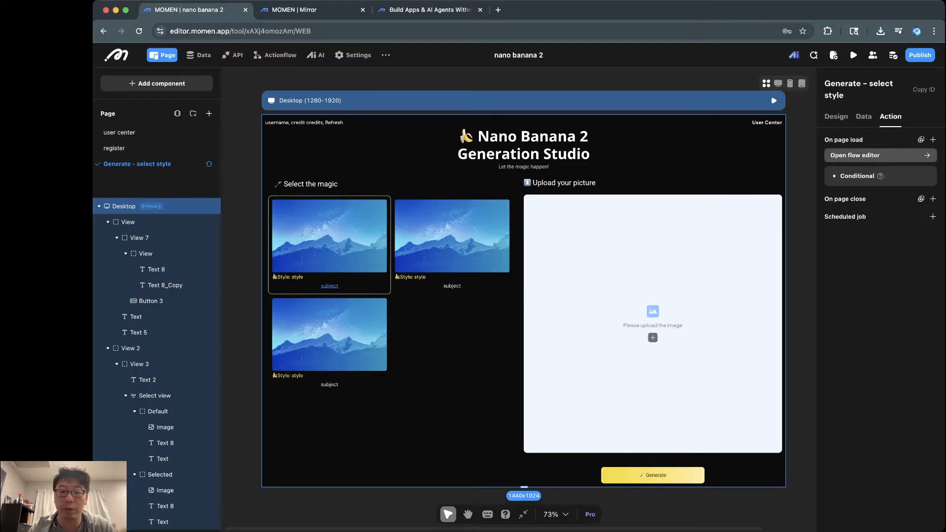
{"action": "left_click", "coordinate": [858, 176]}
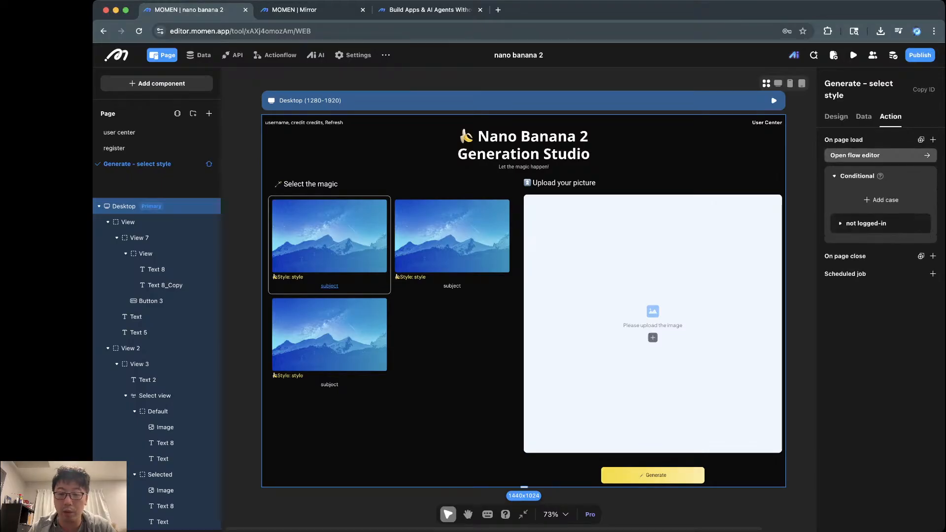
{"action": "left_click", "coordinate": [855, 155]}
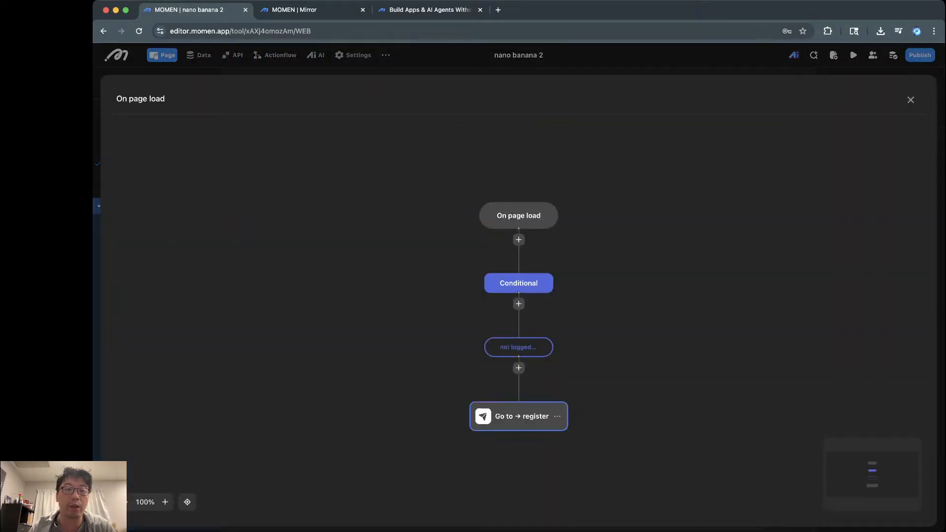
{"action": "left_click", "coordinate": [518, 416]}
{"action": "key", "text": "Escape"}
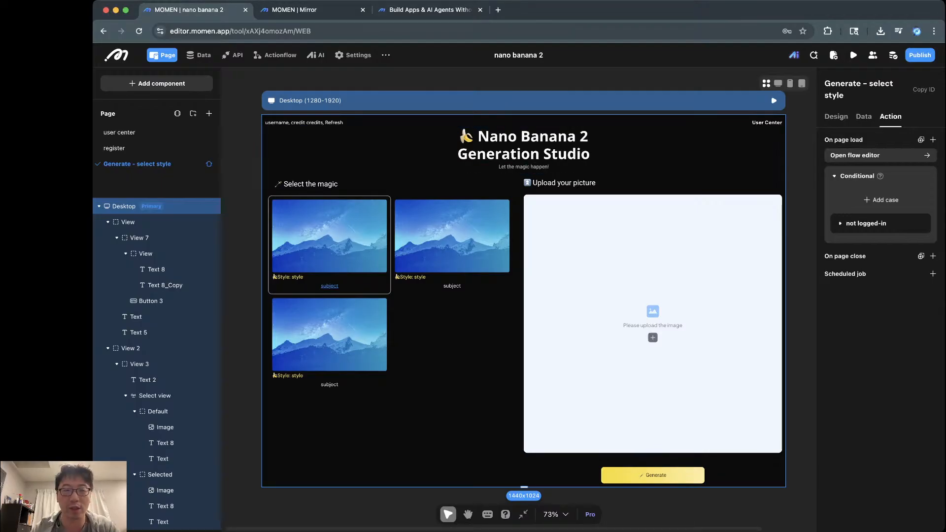
Step: Clear the selection and select the Generate button to show its On click actions
{"action": "key", "text": "Escape"}
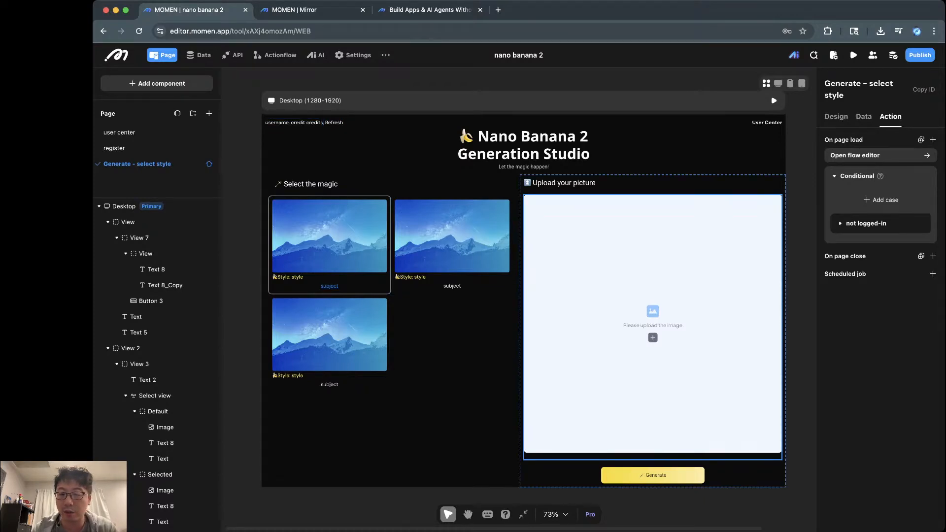
{"action": "left_click", "coordinate": [655, 476]}
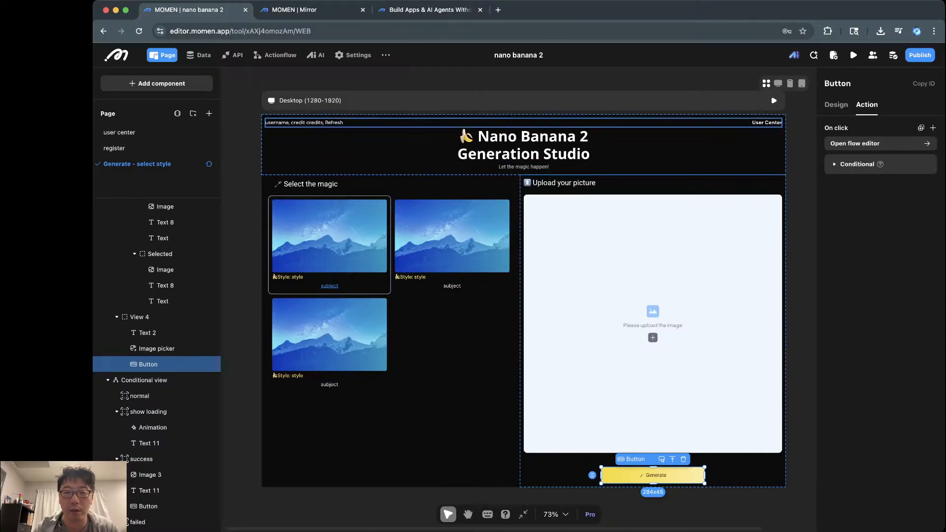
Step: Review header row View 7's design settings, then select the username-and-credits text Text 8
{"action": "left_click", "coordinate": [493, 122]}
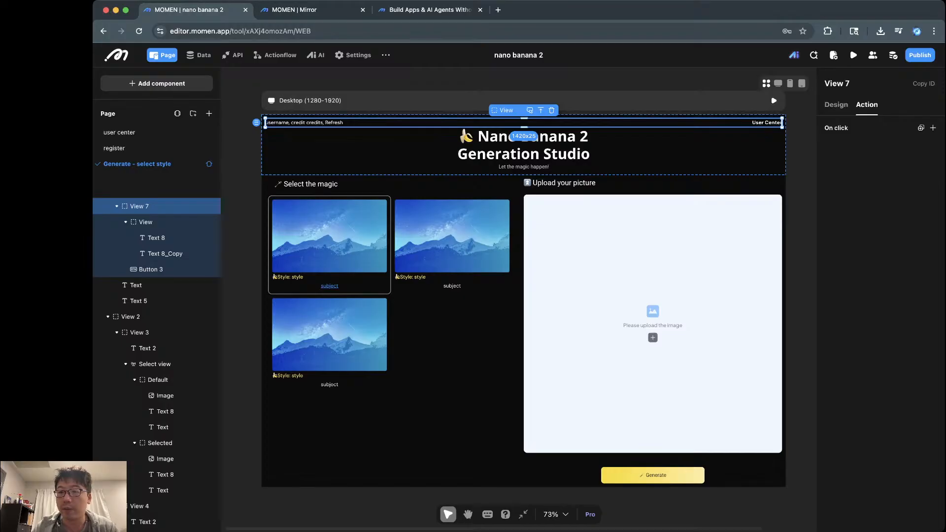
{"action": "left_click", "coordinate": [836, 104]}
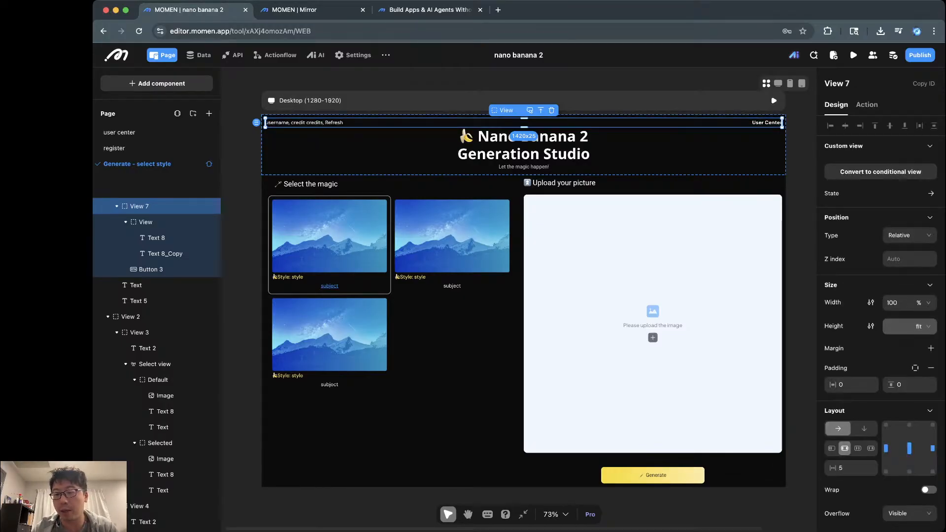
{"action": "scroll", "coordinate": [880, 320], "scroll_direction": "down", "scroll_amount": 5}
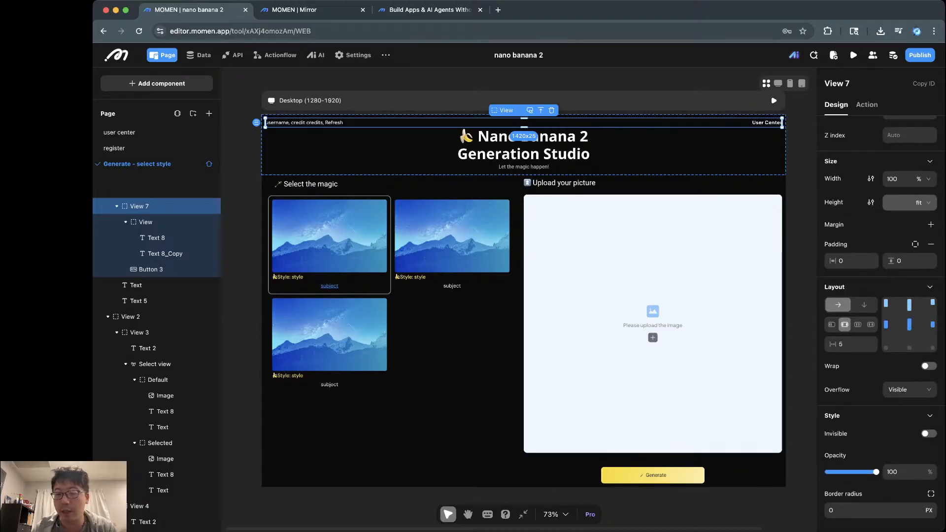
{"action": "scroll", "coordinate": [653, 325], "scroll_direction": "down", "scroll_amount": 4}
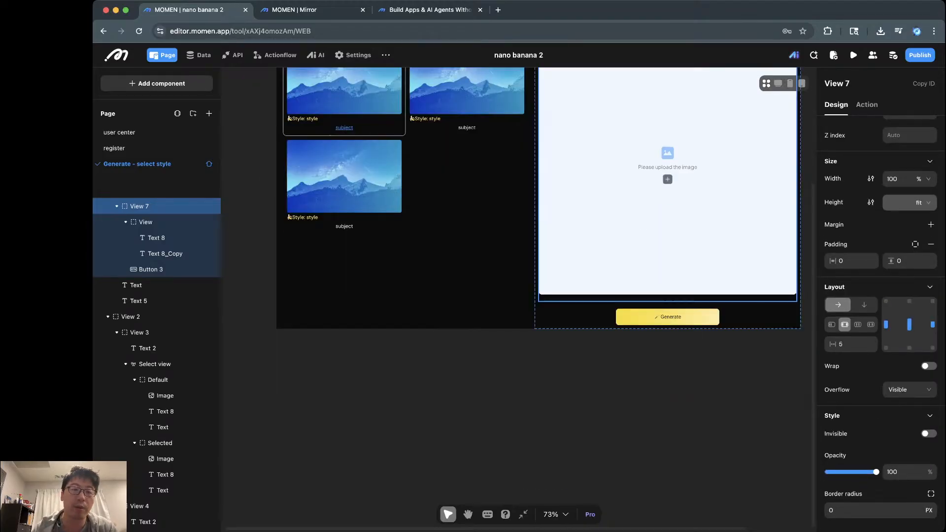
{"action": "scroll", "coordinate": [652, 326], "scroll_direction": "up", "scroll_amount": 5}
{"action": "scroll", "coordinate": [653, 325], "scroll_direction": "down", "scroll_amount": 1}
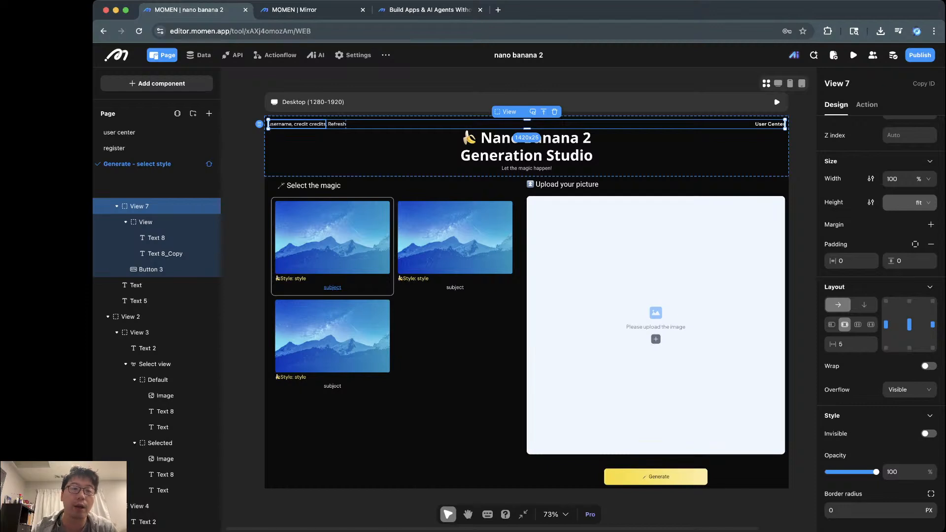
{"action": "left_click", "coordinate": [298, 124]}
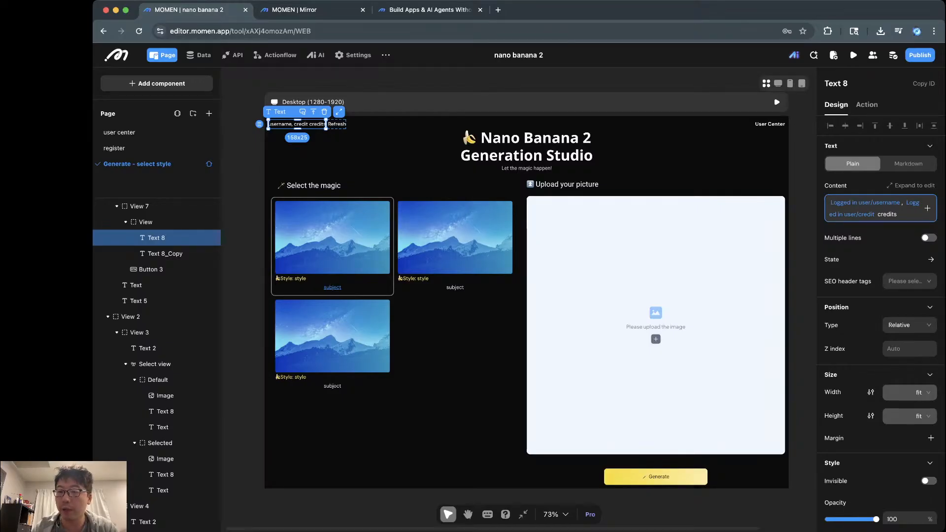
{"action": "left_click", "coordinate": [927, 208]}
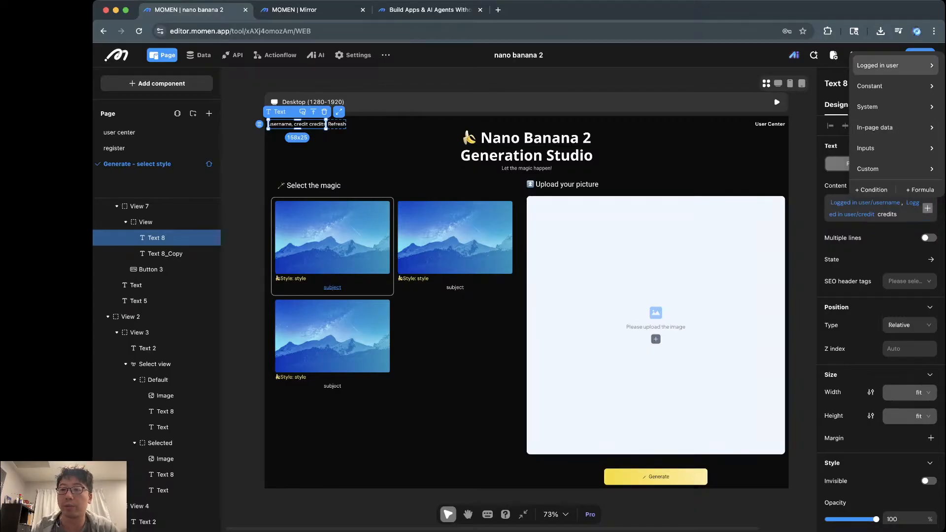
{"action": "left_click", "coordinate": [895, 65]}
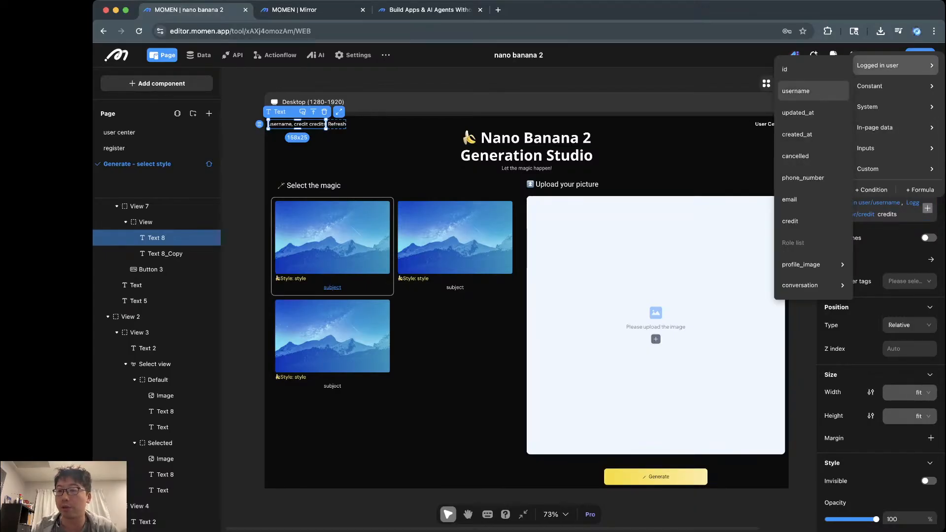
{"action": "left_click", "coordinate": [795, 91]}
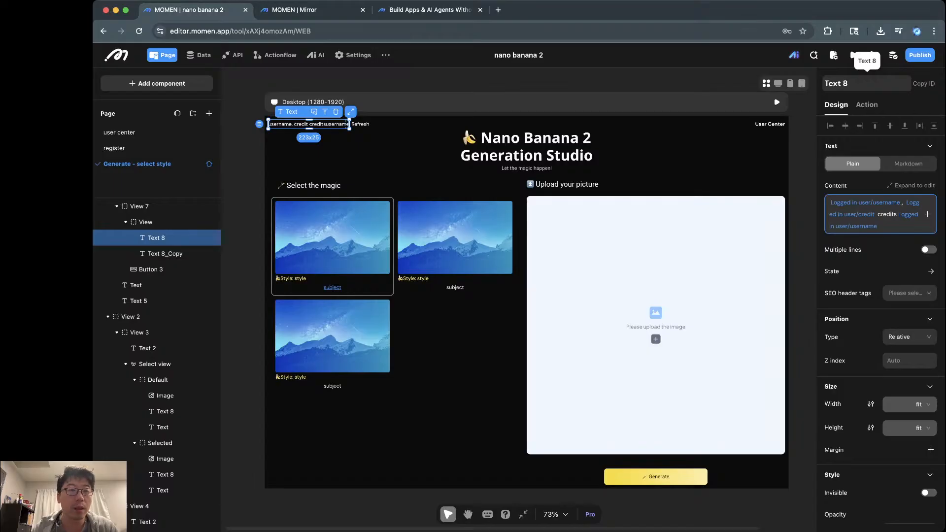
{"action": "key", "text": "ctrl+Tab"}
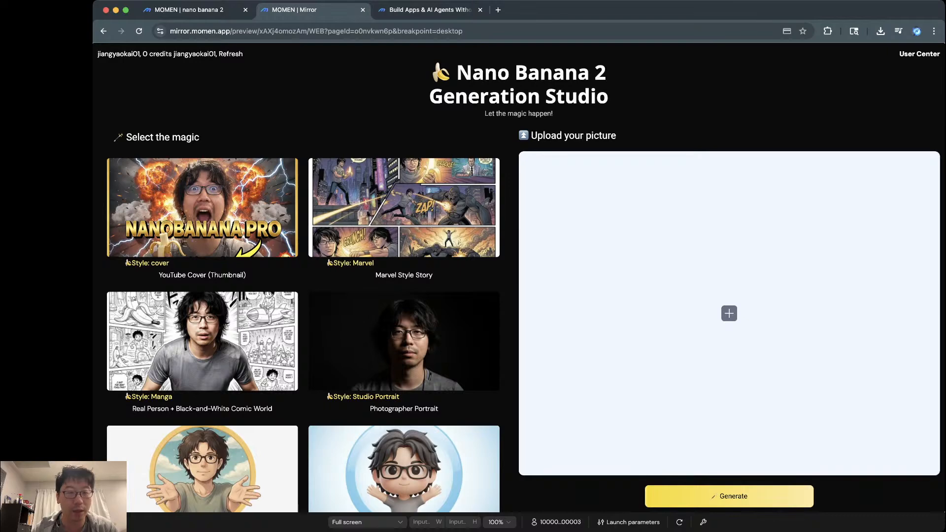
{"action": "key", "text": "ctrl+shift+Tab"}
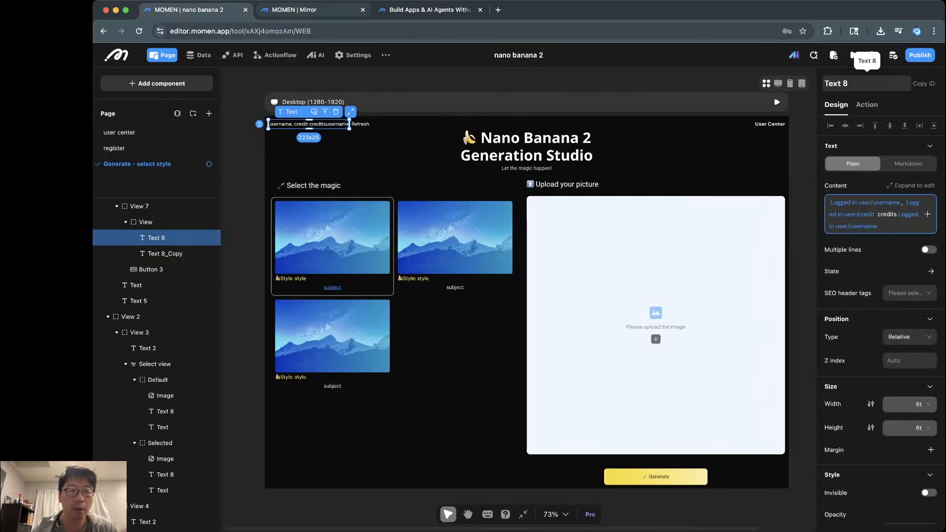
{"action": "key", "text": "ctrl+Tab"}
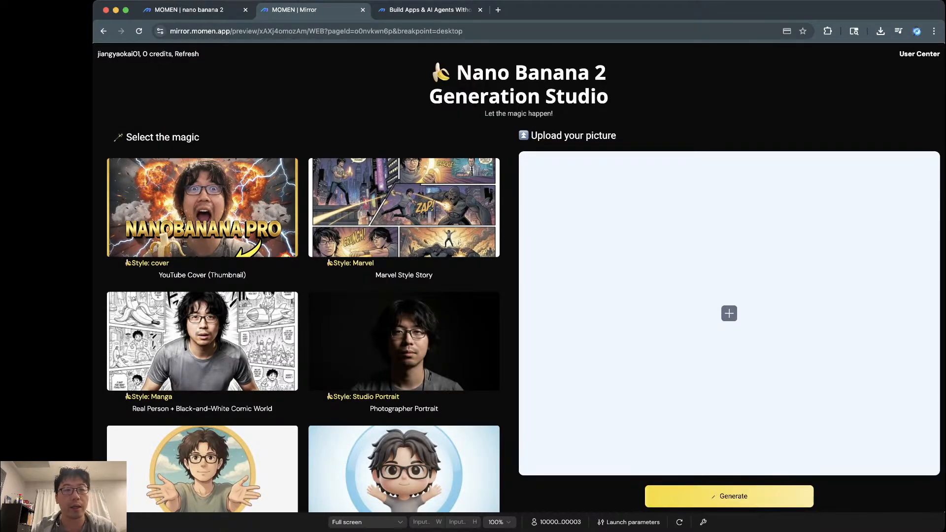
{"action": "key", "text": "ctrl+shift+Tab"}
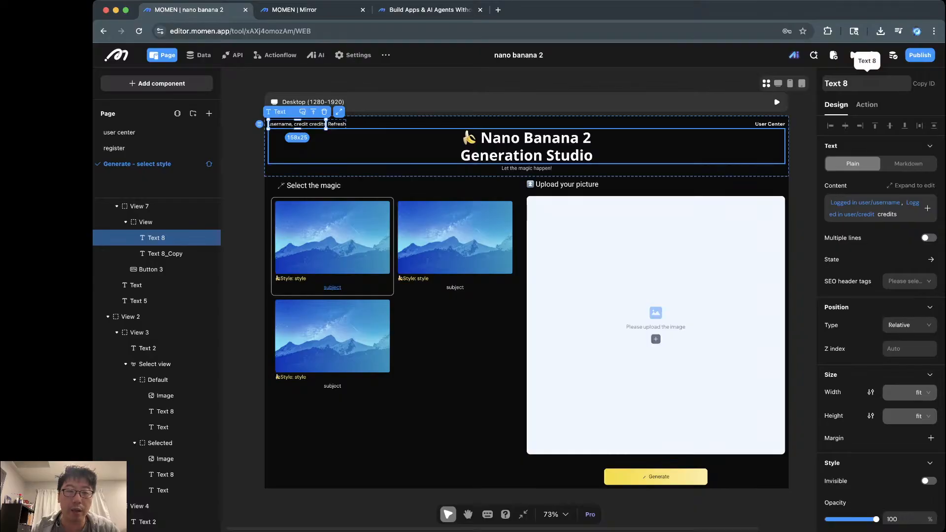
Step: Inspect the Refresh text's Refresh login user data action, then select the username-and-credits text
{"action": "left_click", "coordinate": [526, 147]}
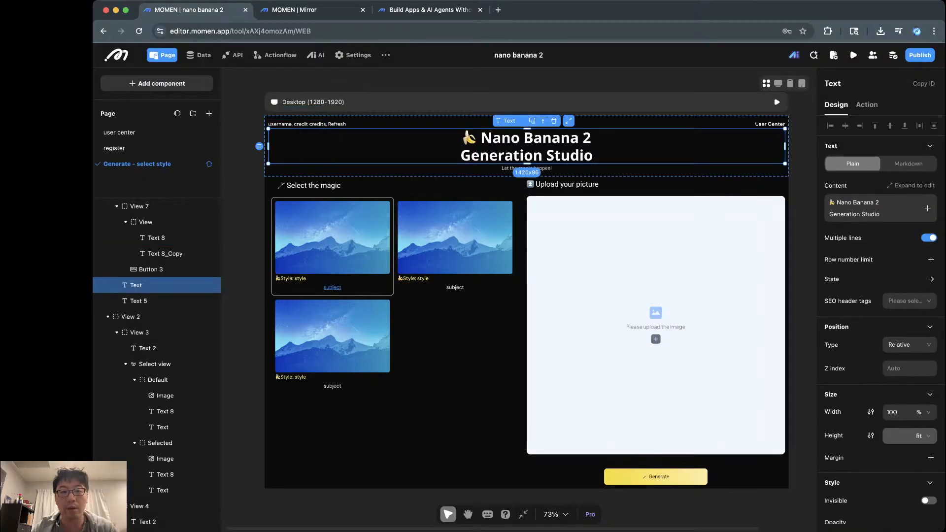
{"action": "left_click", "coordinate": [320, 124]}
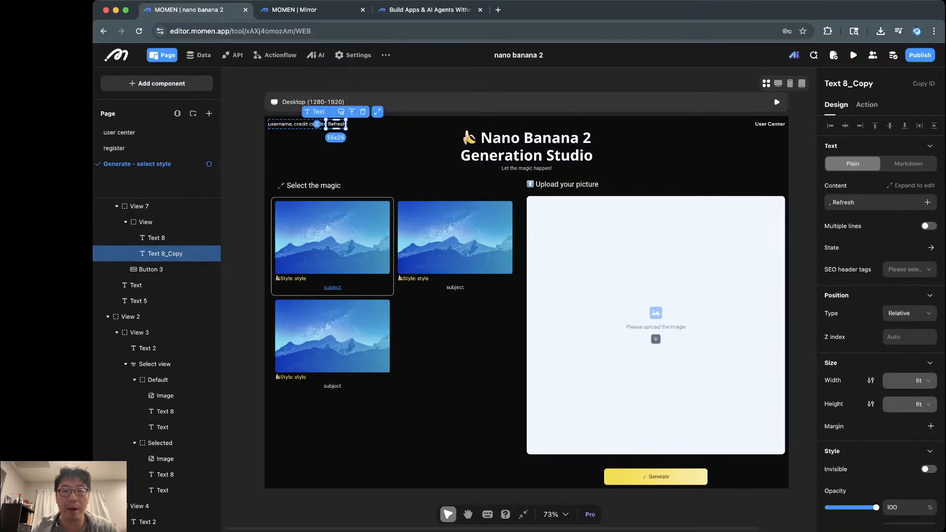
{"action": "scroll", "coordinate": [320, 123], "scroll_direction": "up", "scroll_amount": 3}
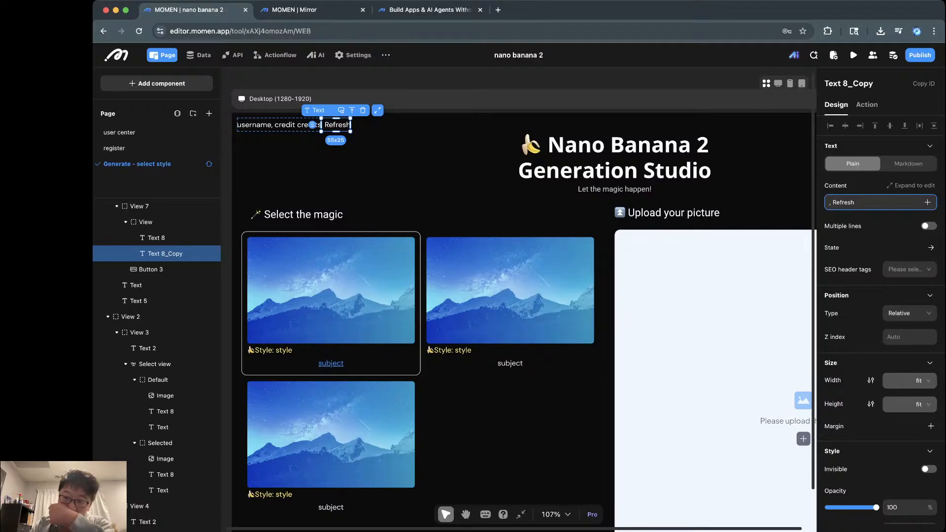
{"action": "left_click", "coordinate": [867, 104]}
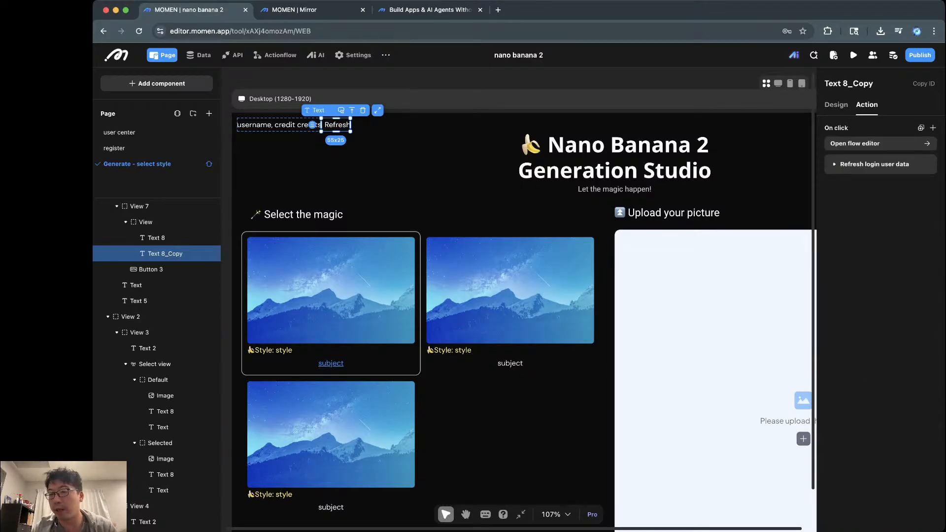
{"action": "left_click", "coordinate": [868, 164]}
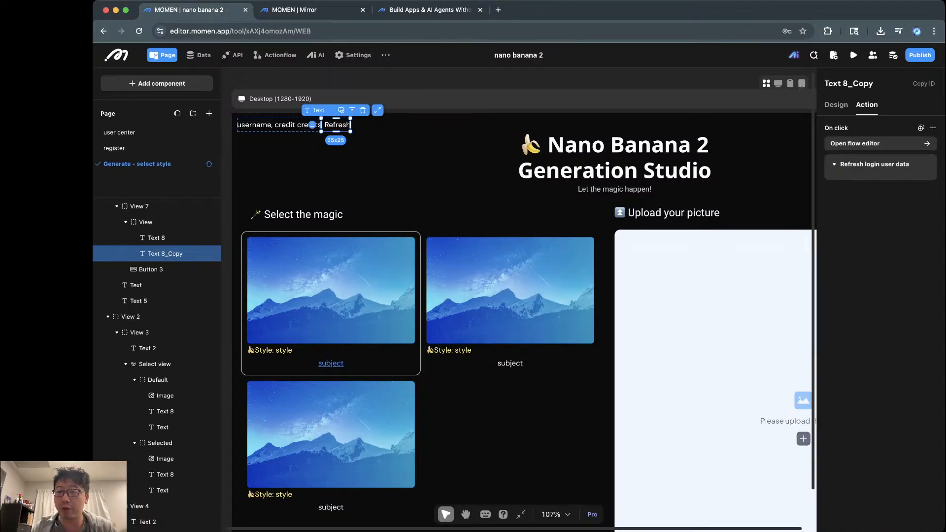
{"action": "left_click", "coordinate": [868, 164]}
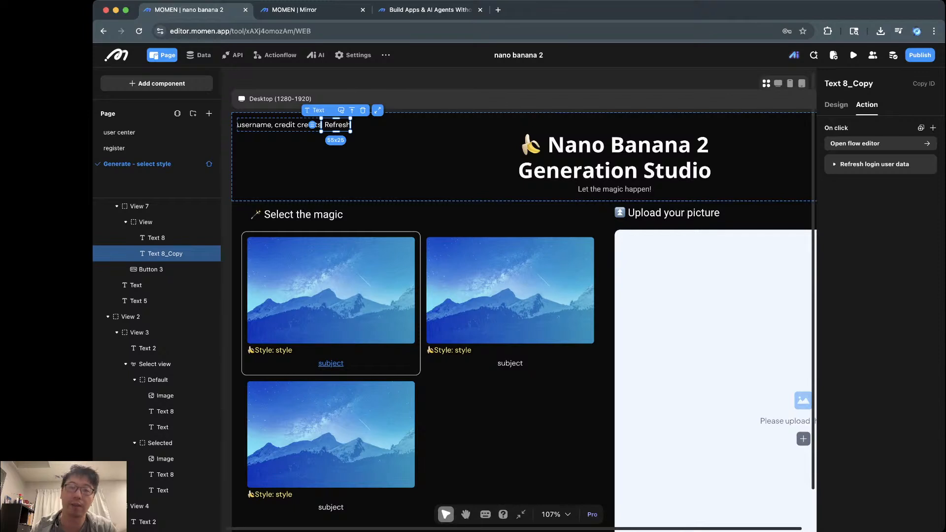
{"action": "left_click", "coordinate": [279, 125]}
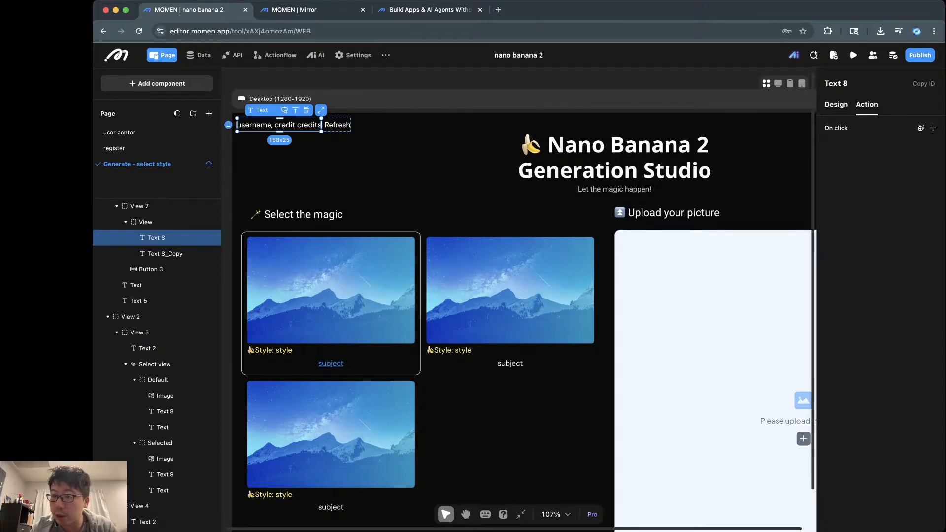
{"action": "left_click", "coordinate": [836, 104]}
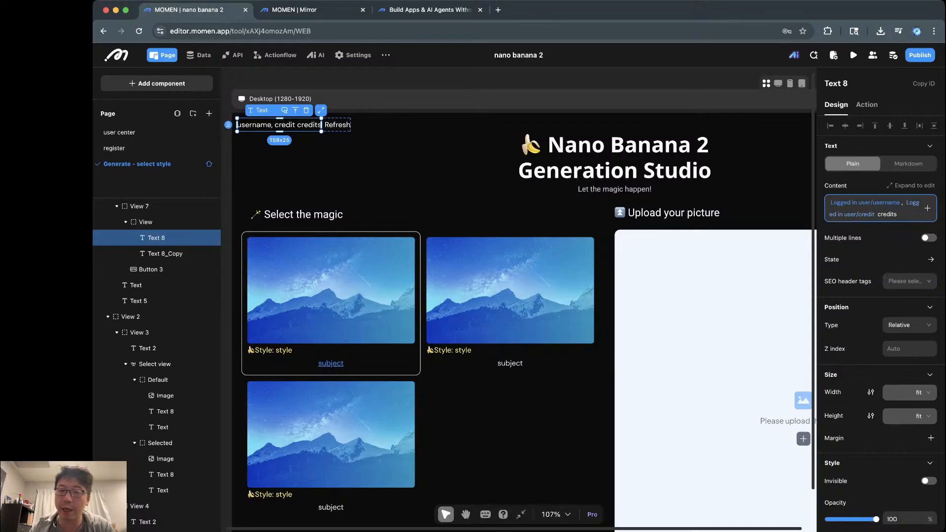
{"action": "scroll", "coordinate": [517, 158], "scroll_direction": "right", "scroll_amount": 1}
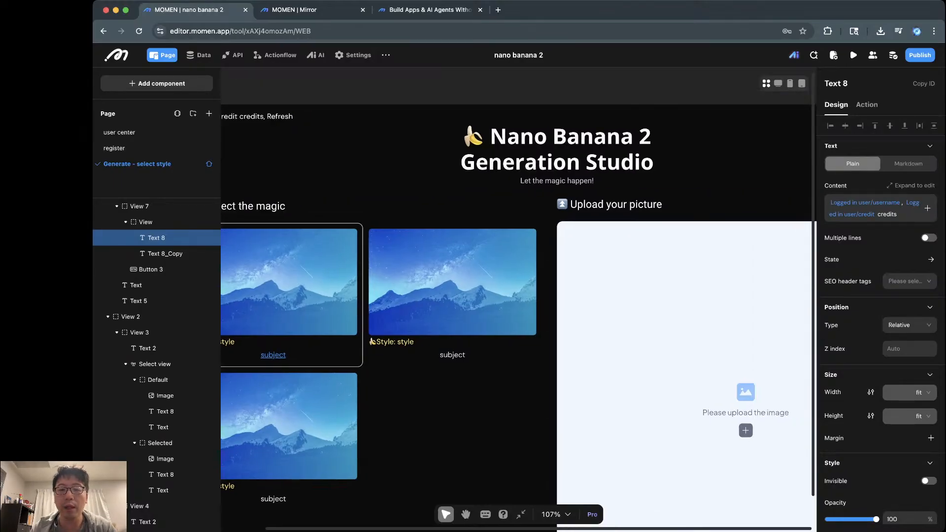
{"action": "left_click", "coordinate": [557, 149]}
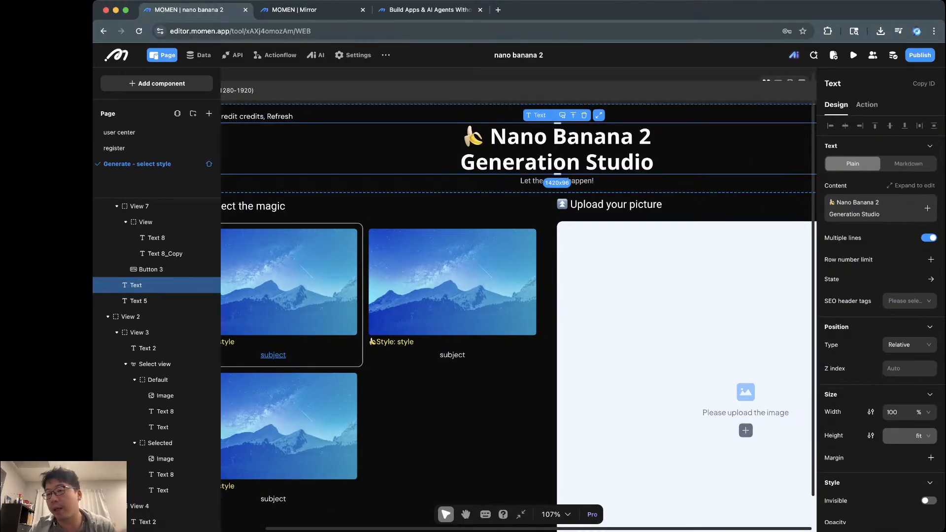
{"action": "scroll", "coordinate": [537, 145], "scroll_direction": "right", "scroll_amount": 1}
{"action": "scroll", "coordinate": [537, 145], "scroll_direction": "down", "scroll_amount": 3}
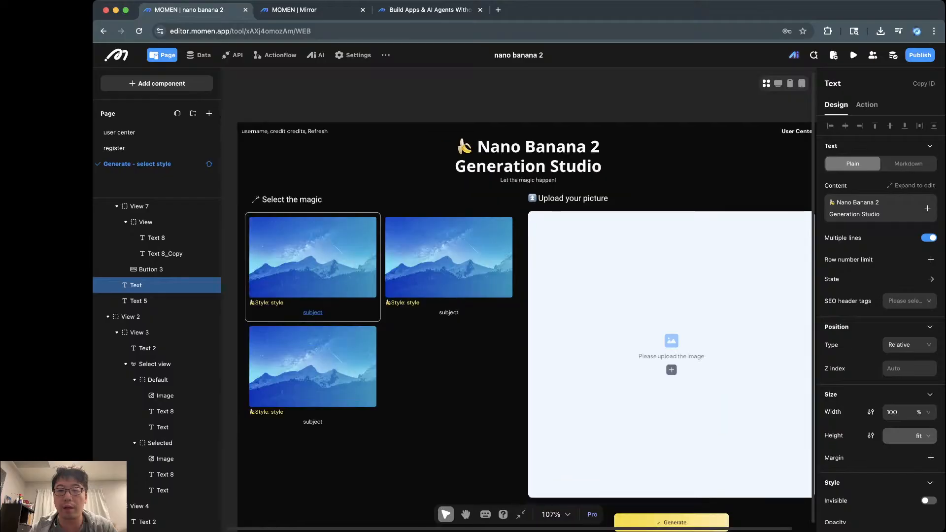
{"action": "scroll", "coordinate": [517, 296], "scroll_direction": "right", "scroll_amount": 3}
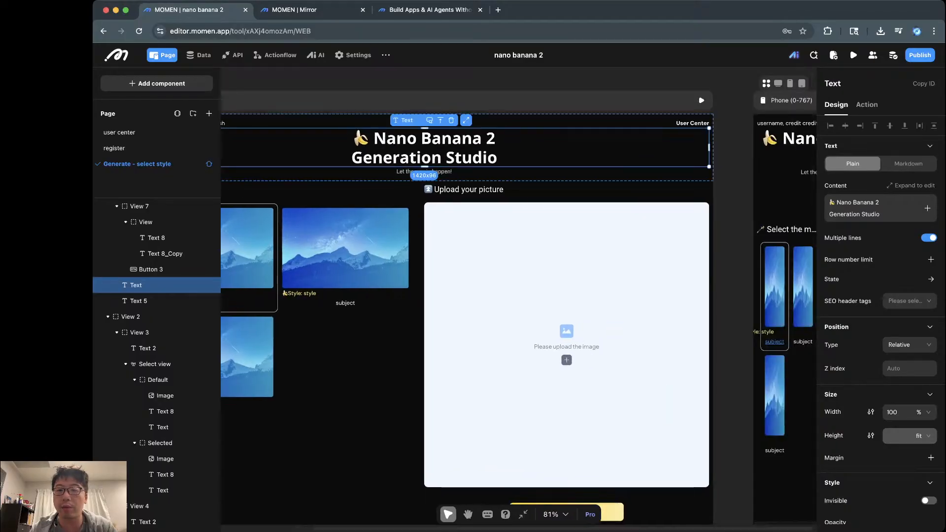
{"action": "left_click", "coordinate": [692, 123]}
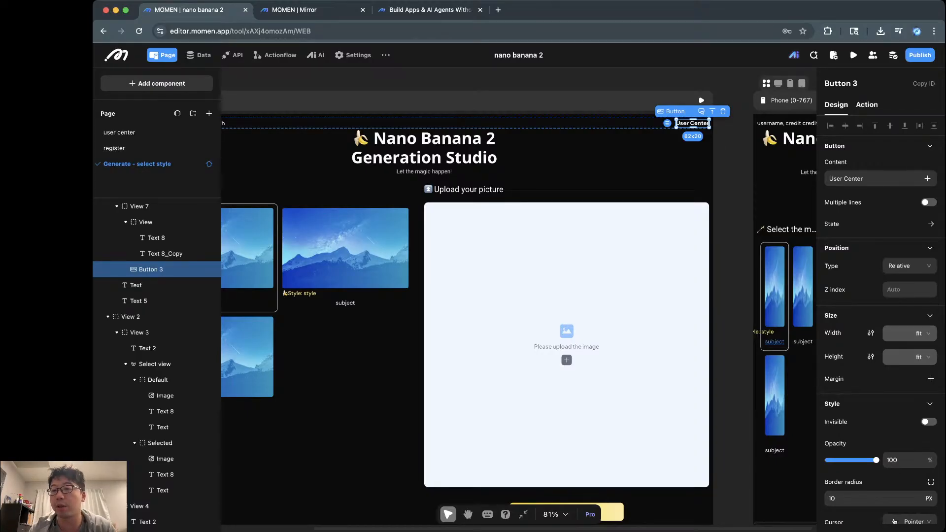
Step: Review the User Center button's Go to user center action, then select the subtitle, title and header View
{"action": "left_click", "coordinate": [867, 105]}
{"action": "left_click", "coordinate": [869, 164]}
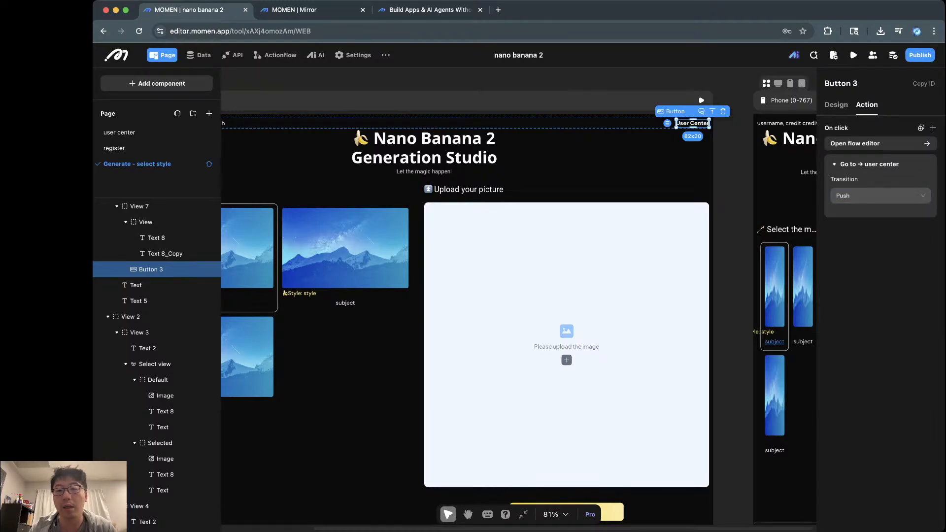
{"action": "scroll", "coordinate": [517, 296], "scroll_direction": "left", "scroll_amount": 5}
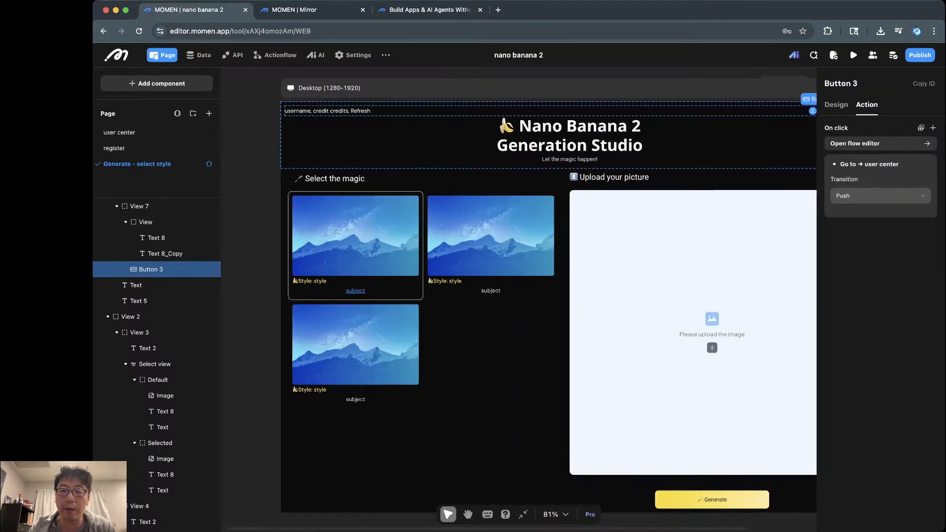
{"action": "left_click", "coordinate": [285, 159]}
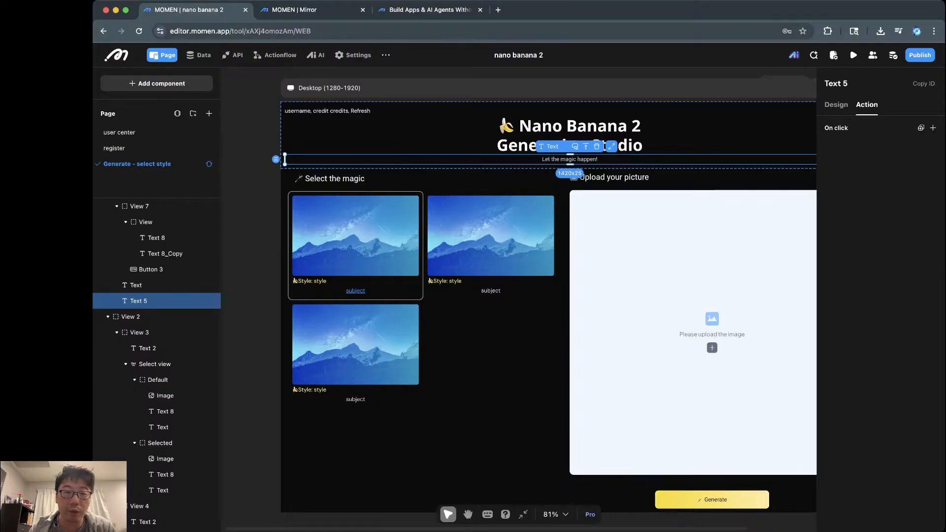
{"action": "left_click", "coordinate": [284, 134]}
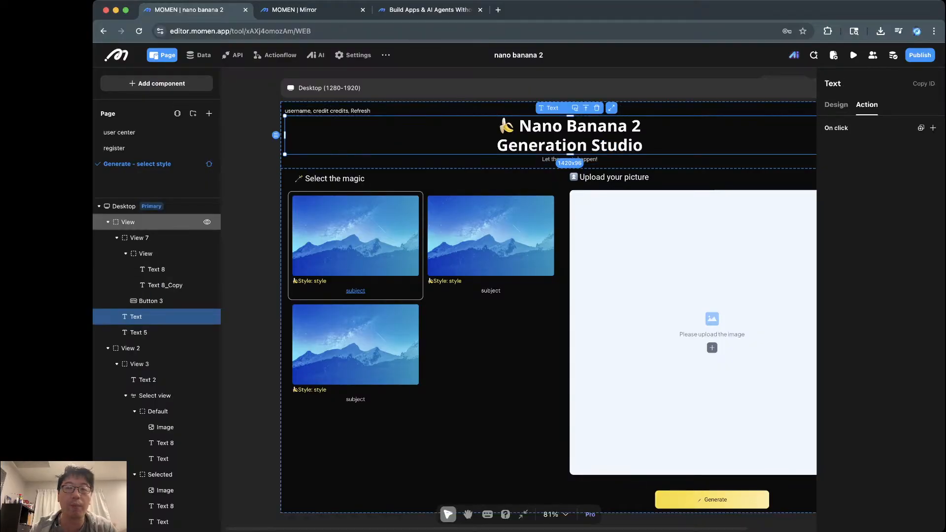
{"action": "left_click", "coordinate": [280, 134]}
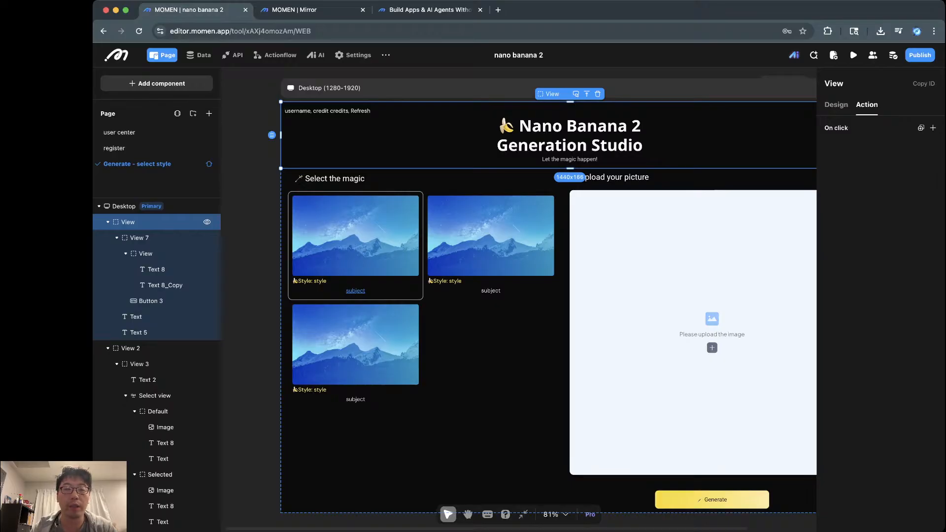
Step: Rename the header container to 'top_view' and View 7 to 'user-related'
{"action": "double_click", "coordinate": [128, 222]}
{"action": "key", "text": "super+a"}
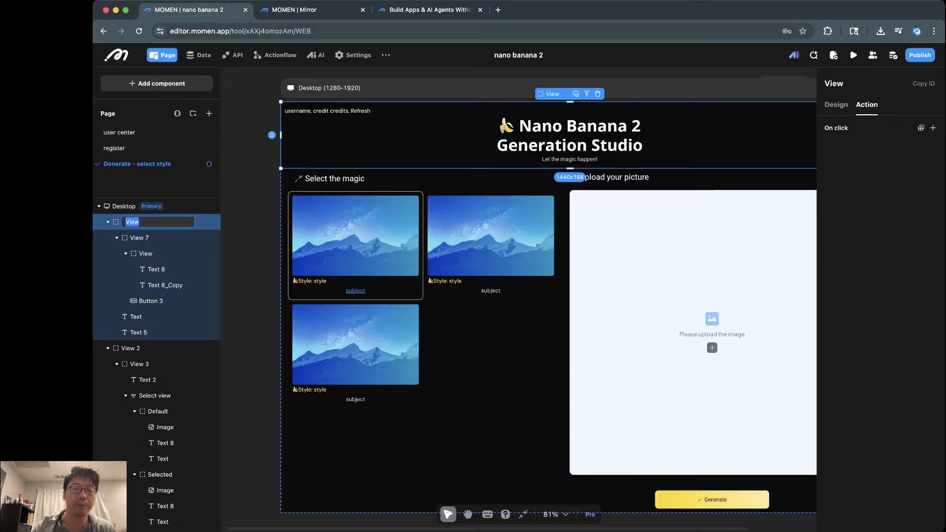
{"action": "type", "text": "top_view"}
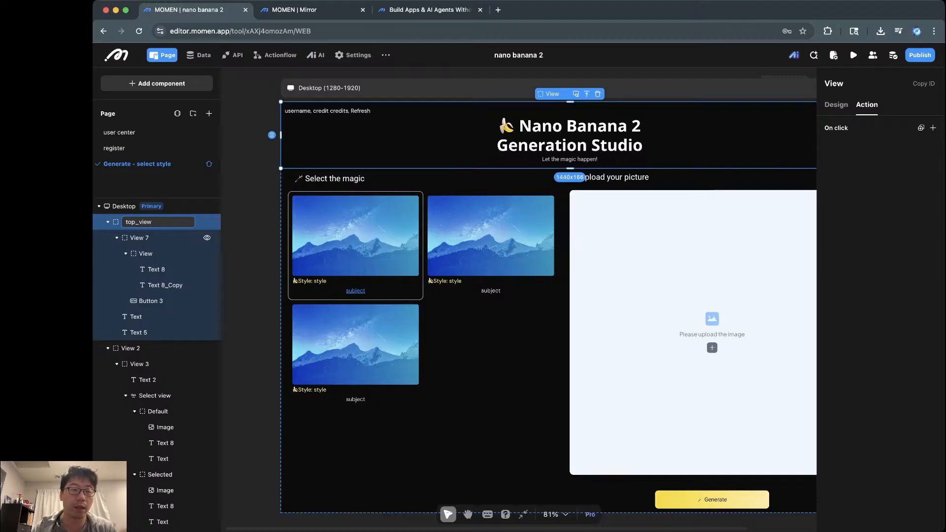
{"action": "left_click", "coordinate": [163, 237]}
{"action": "double_click", "coordinate": [140, 237]}
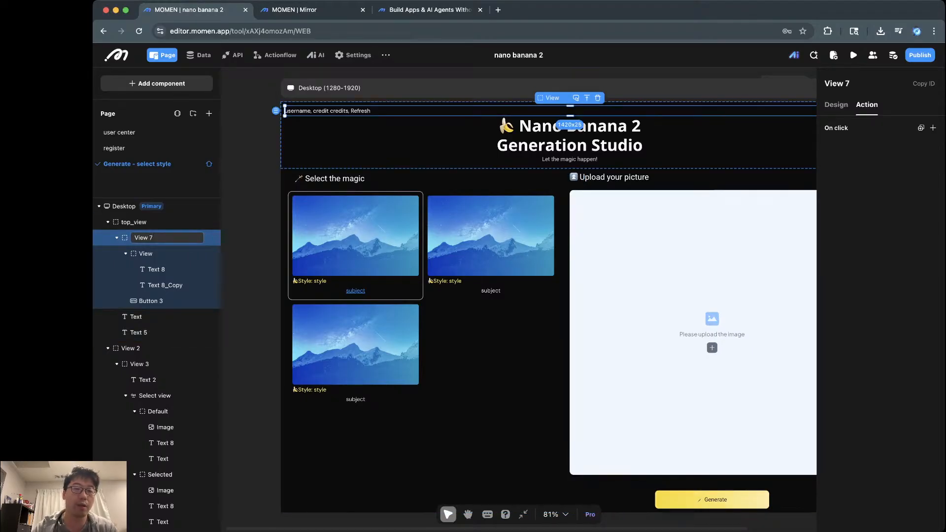
{"action": "key", "text": "super+a"}
{"action": "type", "text": "user-"}
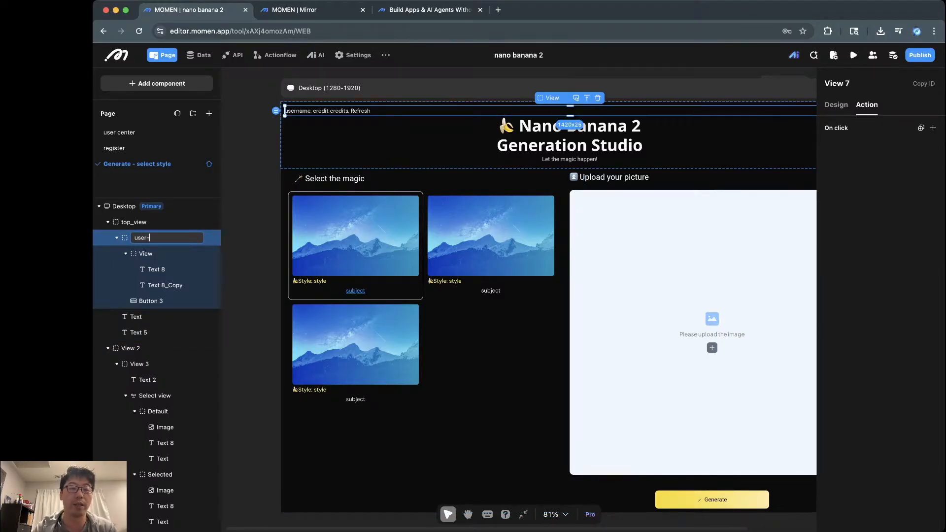
{"action": "type", "text": "related"}
{"action": "key", "text": "Return"}
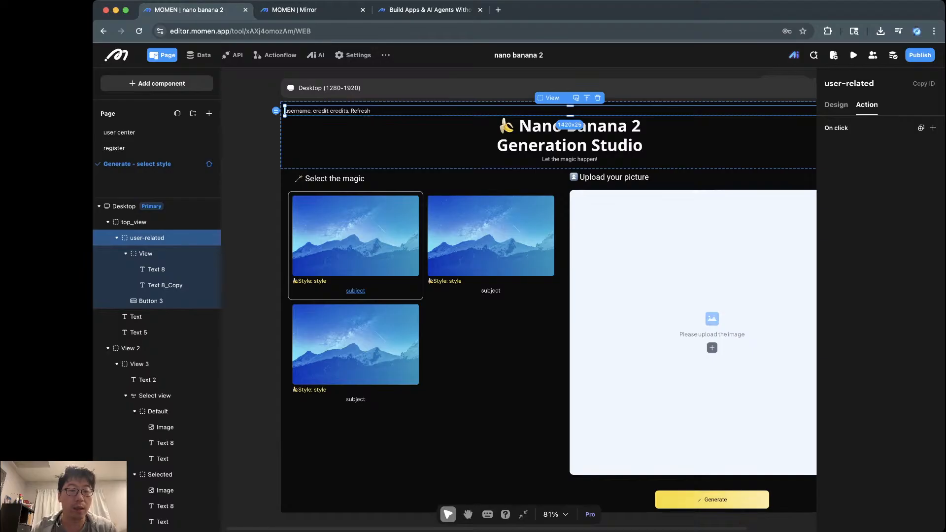
Step: Rename the inner View 'username and credits', Text 8 'username + credits', Text 8_Copy 'refresh'
{"action": "left_click", "coordinate": [147, 254]}
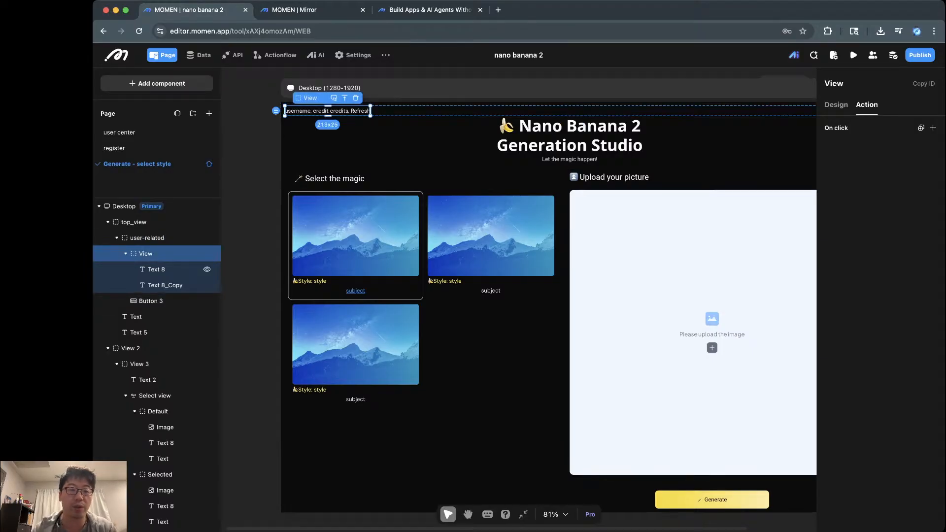
{"action": "double_click", "coordinate": [147, 253]}
{"action": "type", "text": "u"}
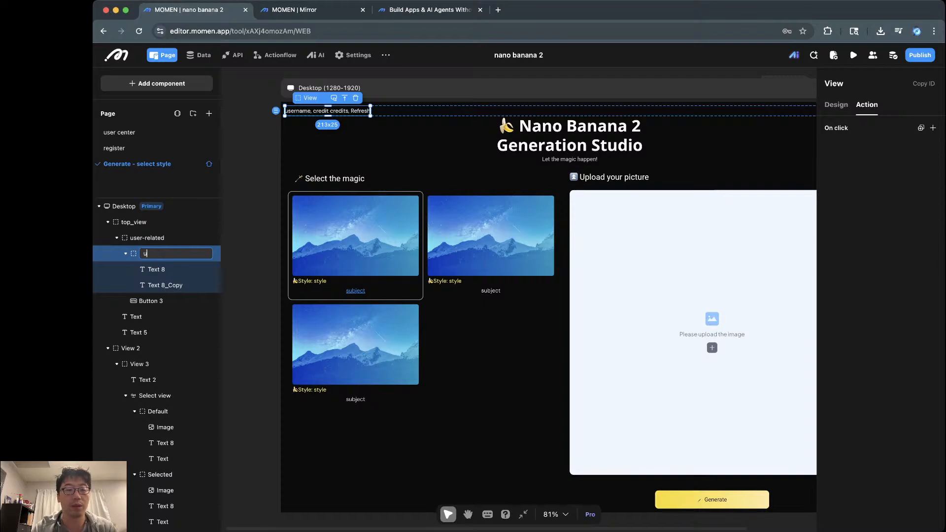
{"action": "type", "text": "sername and"}
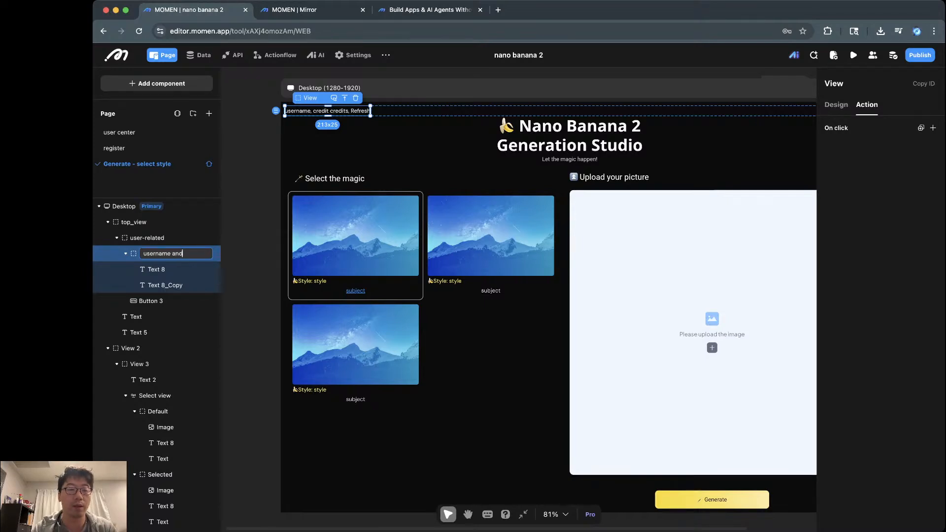
{"action": "type", "text": " credits"}
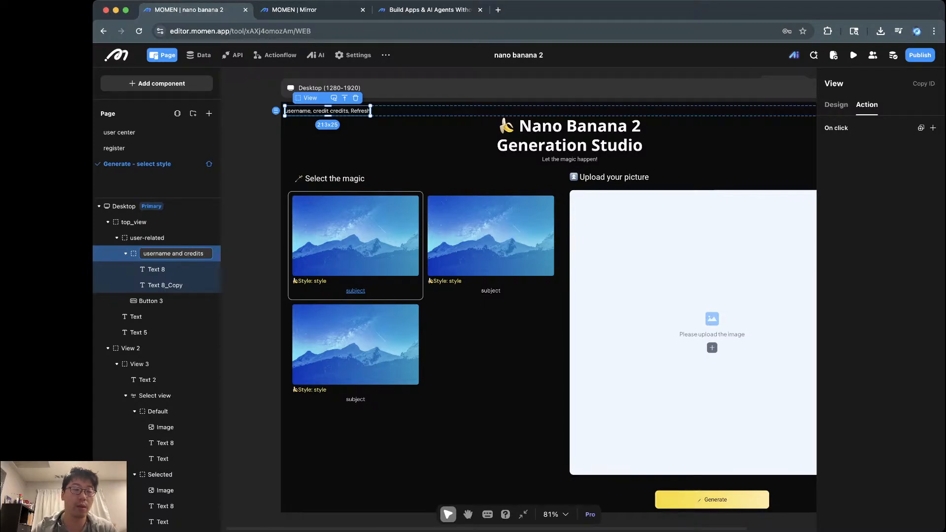
{"action": "double_click", "coordinate": [157, 270]}
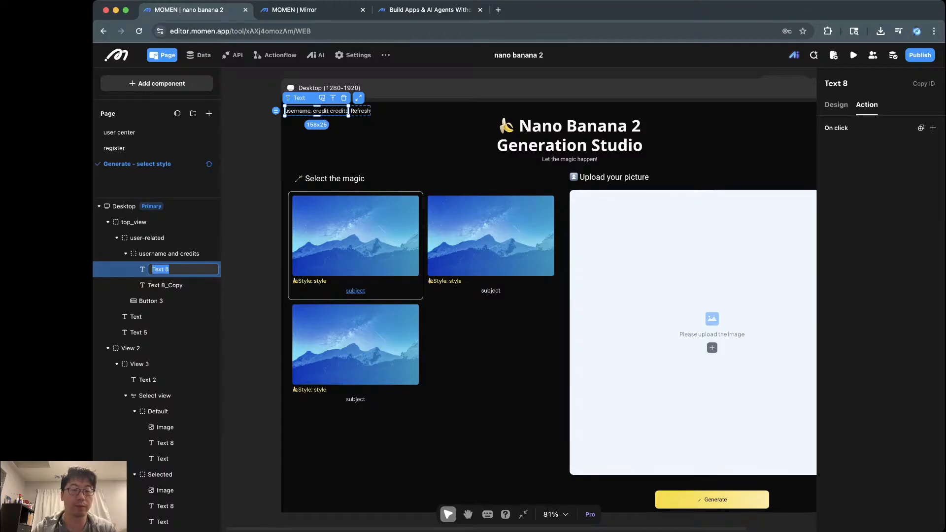
{"action": "type", "text": "username "}
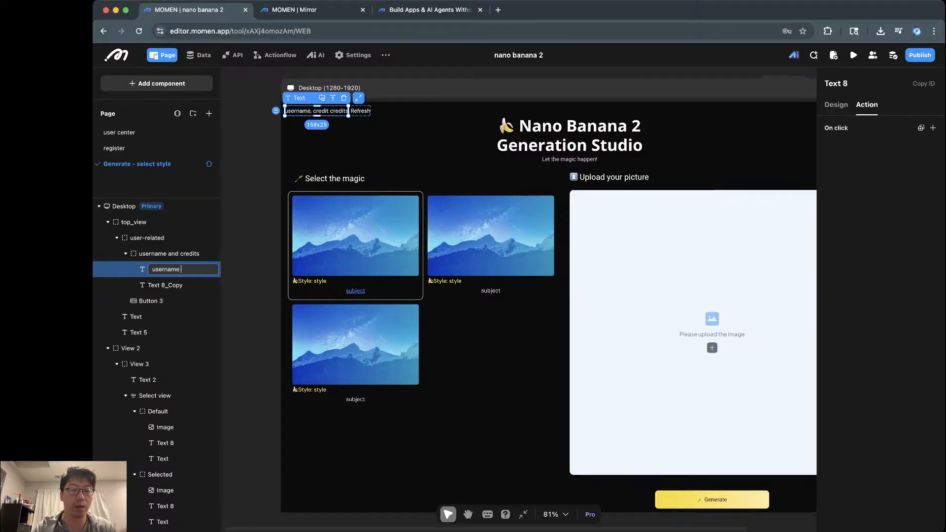
{"action": "type", "text": "+ credits"}
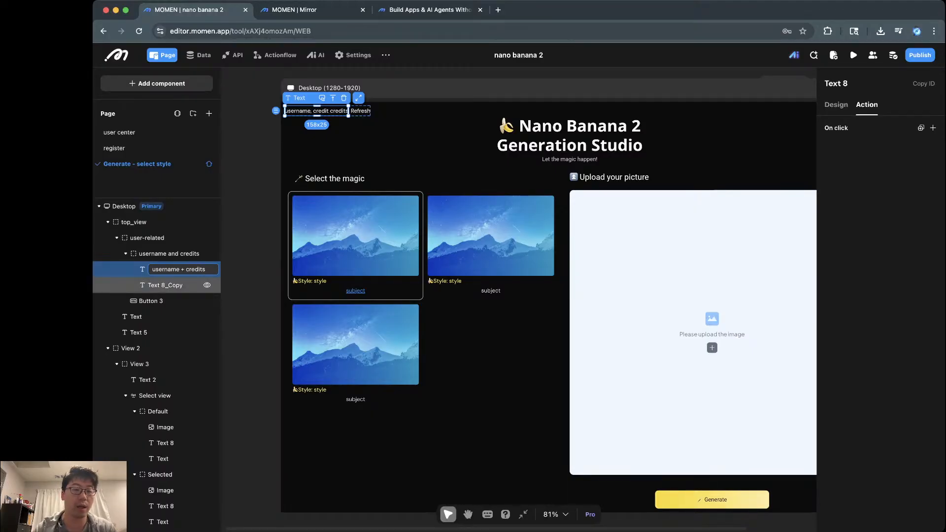
{"action": "double_click", "coordinate": [168, 285]}
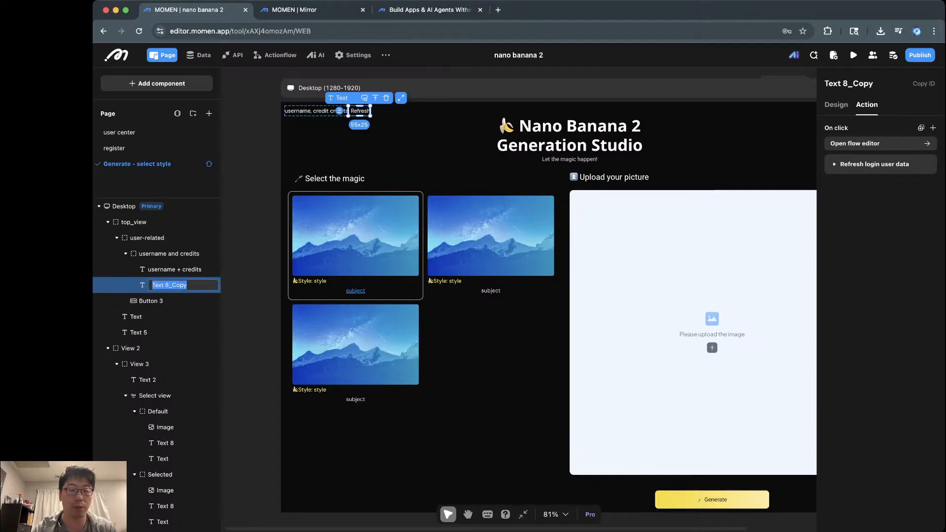
{"action": "type", "text": "refresh"}
{"action": "key", "text": "Return"}
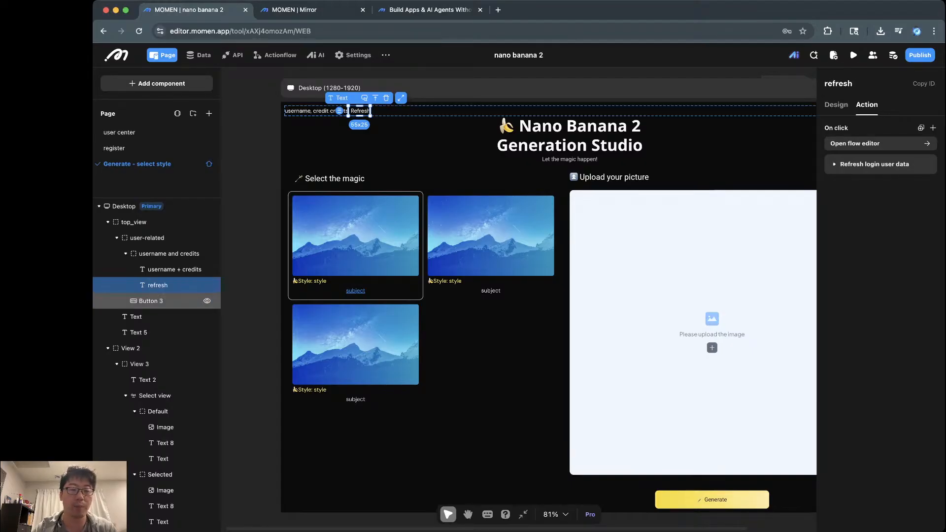
{"action": "double_click", "coordinate": [152, 301]}
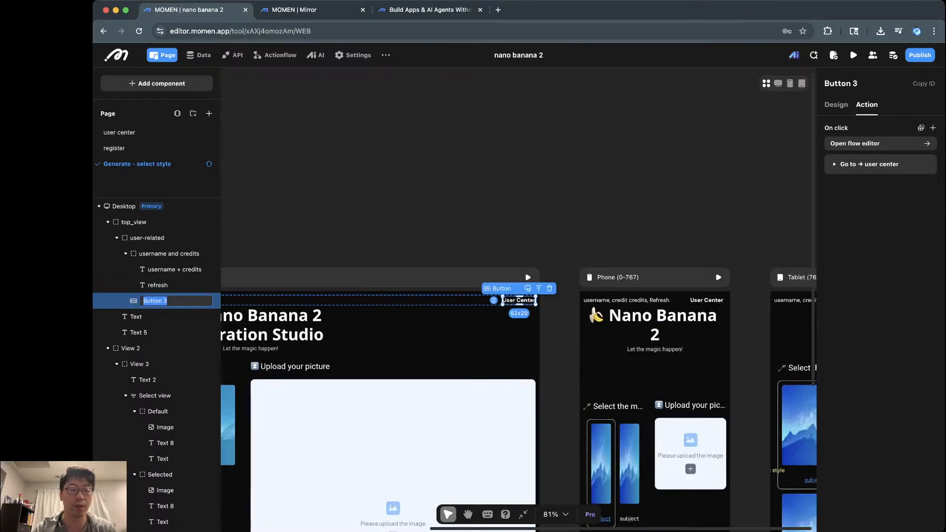
Step: Name the button layer 'user center' and the title text layer 'Title'
{"action": "type", "text": "user center"}
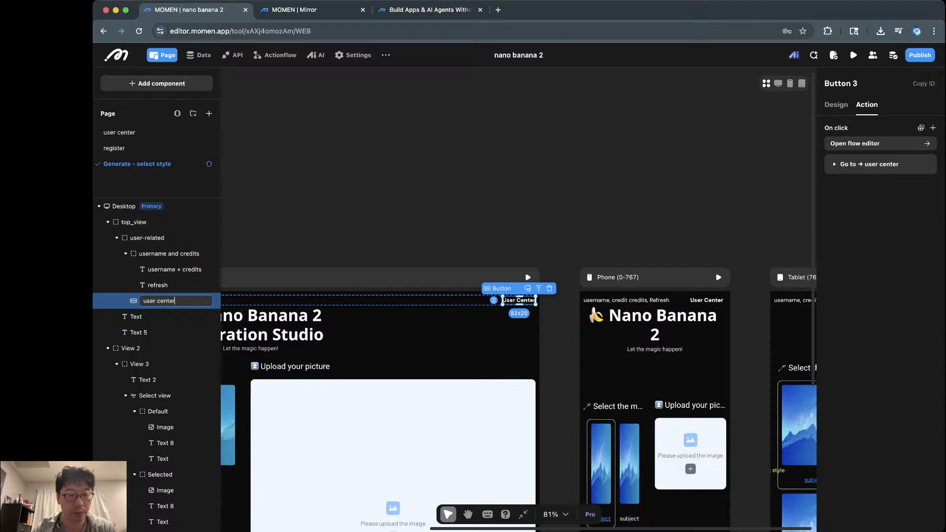
{"action": "left_click", "coordinate": [148, 333]}
{"action": "left_click", "coordinate": [147, 317]}
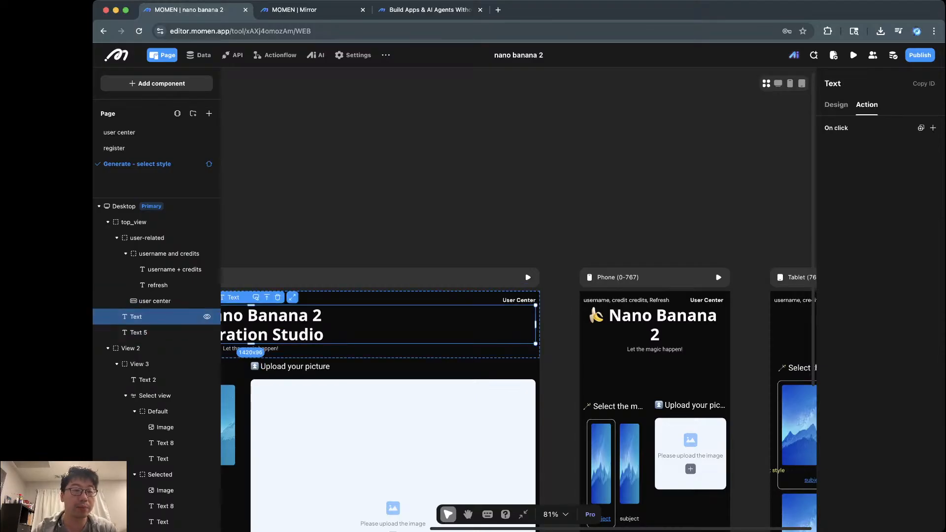
{"action": "scroll", "coordinate": [148, 311], "scroll_direction": "down", "scroll_amount": 1}
{"action": "scroll", "coordinate": [157, 296], "scroll_direction": "up", "scroll_amount": 1}
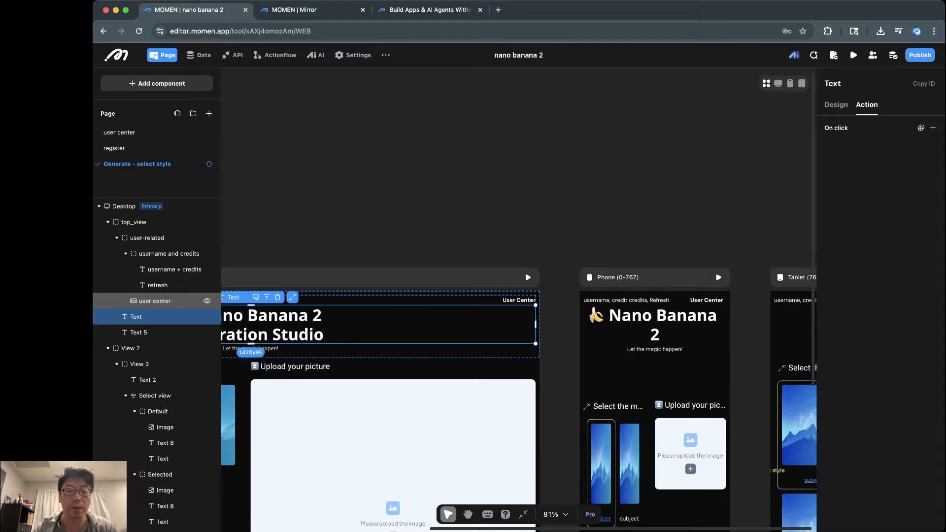
{"action": "scroll", "coordinate": [394, 335], "scroll_direction": "down", "scroll_amount": 1}
{"action": "scroll", "coordinate": [394, 325], "scroll_direction": "down", "scroll_amount": 3}
{"action": "scroll", "coordinate": [394, 325], "scroll_direction": "left", "scroll_amount": 4}
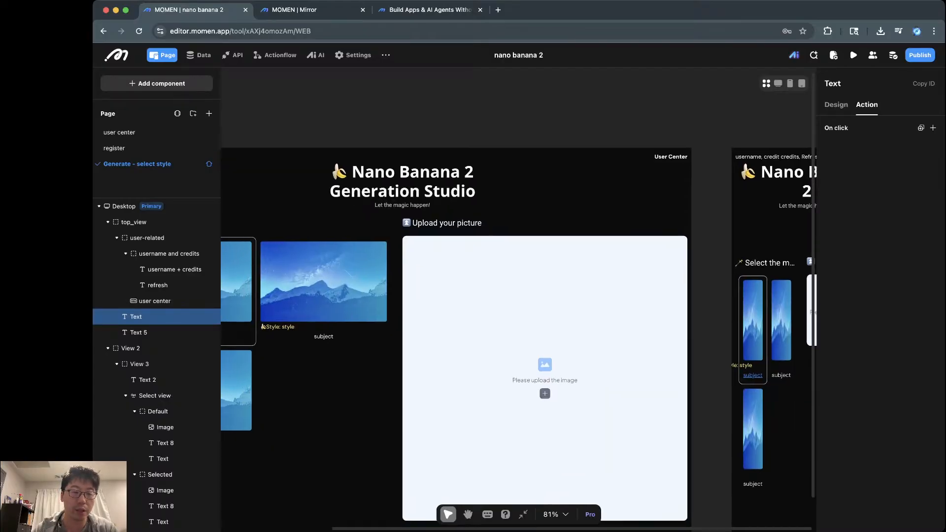
{"action": "double_click", "coordinate": [136, 317]}
{"action": "type", "text": "Ttit"}
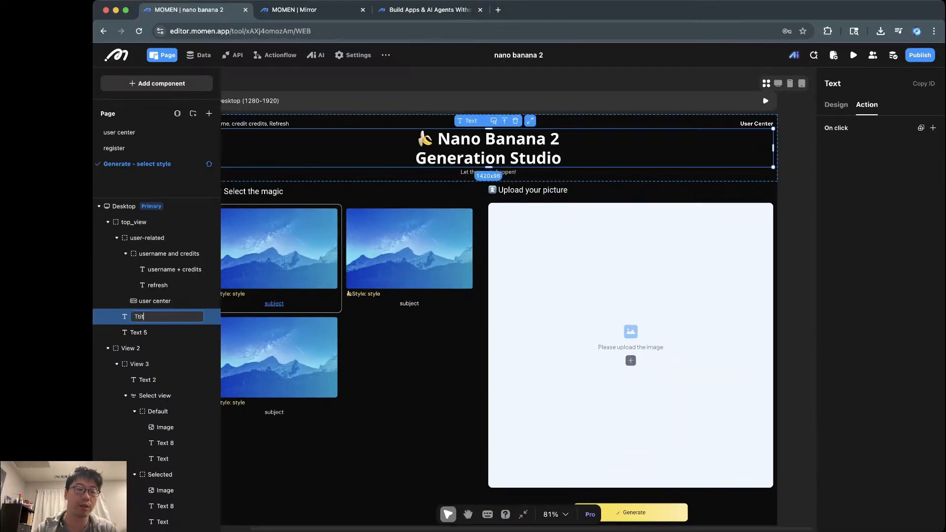
{"action": "key", "text": "BackSpace"}
{"action": "type", "text": "itle"}
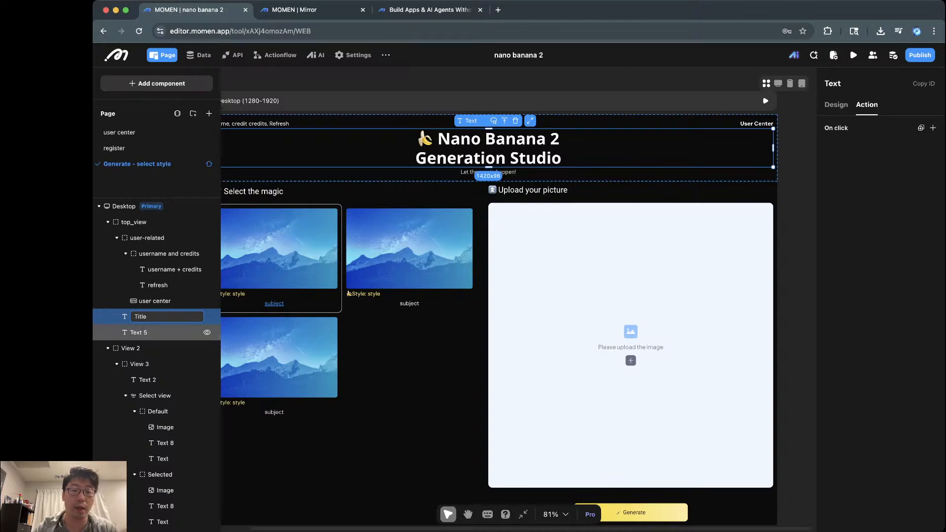
{"action": "left_click", "coordinate": [139, 332]}
Step: Rename Text 5 to 'subtitle' and View 2 to 'main view'
{"action": "double_click", "coordinate": [139, 333]}
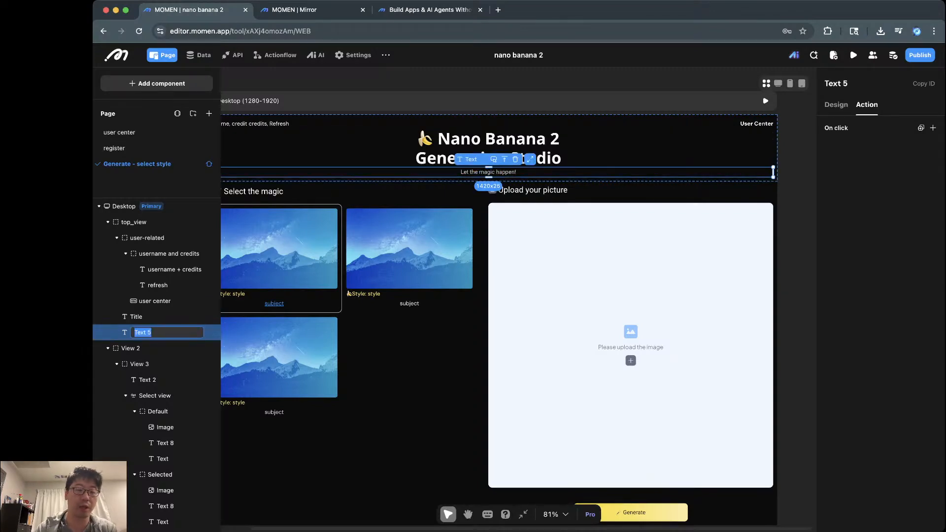
{"action": "type", "text": "subtitle"}
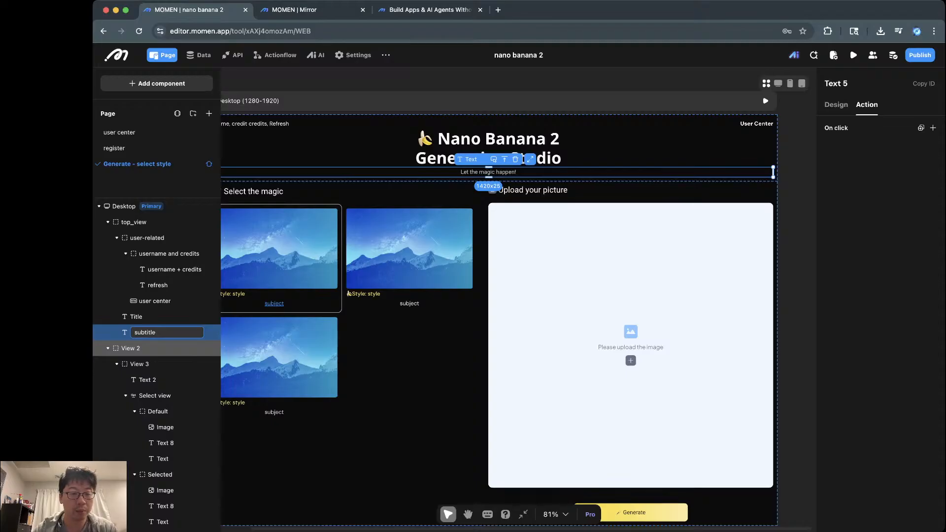
{"action": "left_click", "coordinate": [163, 347]}
{"action": "scroll", "coordinate": [163, 348], "scroll_direction": "down", "scroll_amount": 2}
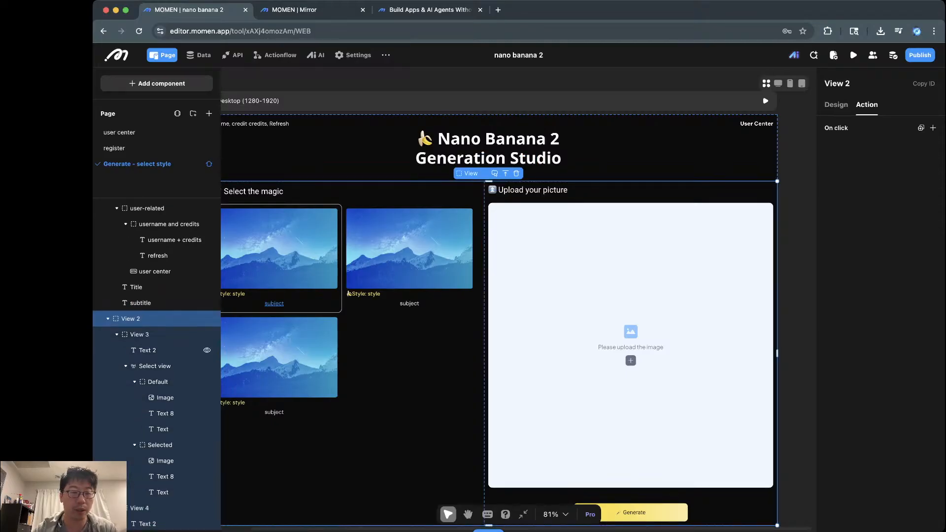
{"action": "double_click", "coordinate": [131, 319]}
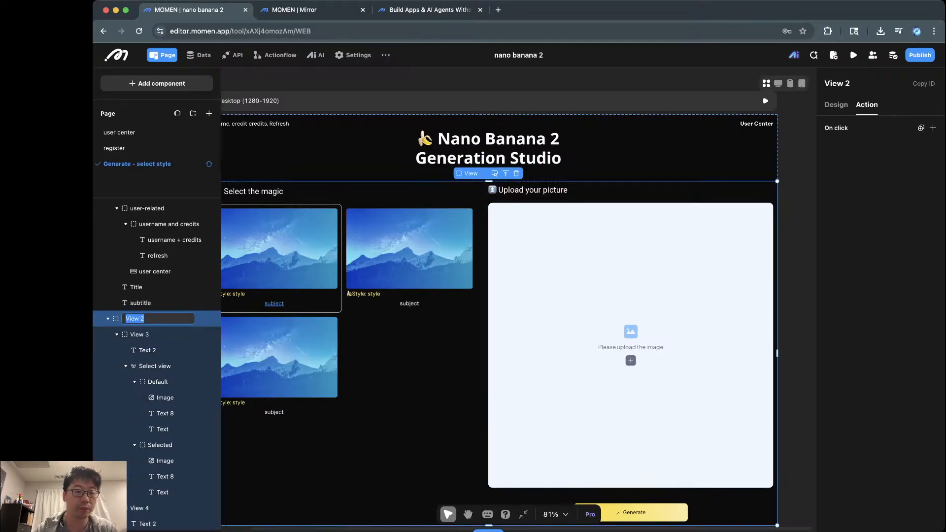
{"action": "type", "text": "main view"}
{"action": "key", "text": "Return"}
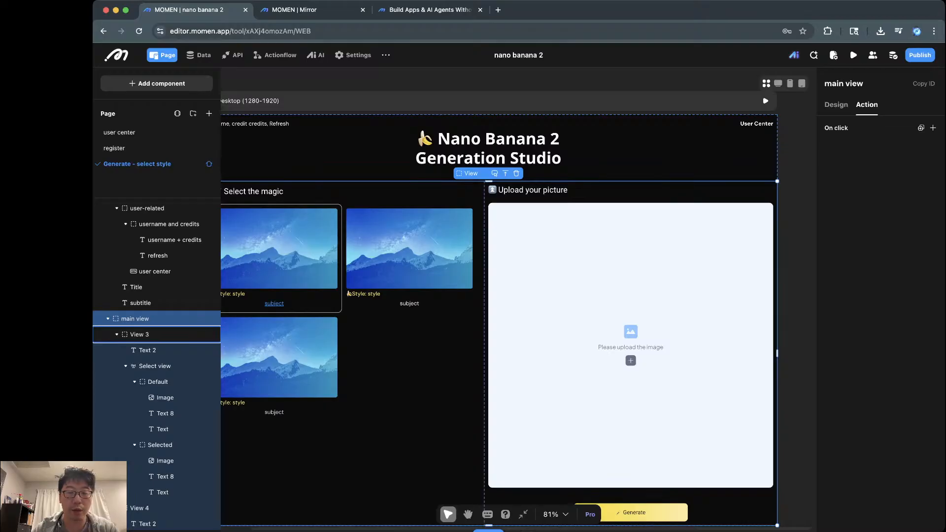
{"action": "scroll", "coordinate": [518, 299], "scroll_direction": "left", "scroll_amount": 3}
{"action": "scroll", "coordinate": [518, 299], "scroll_direction": "right", "scroll_amount": 2}
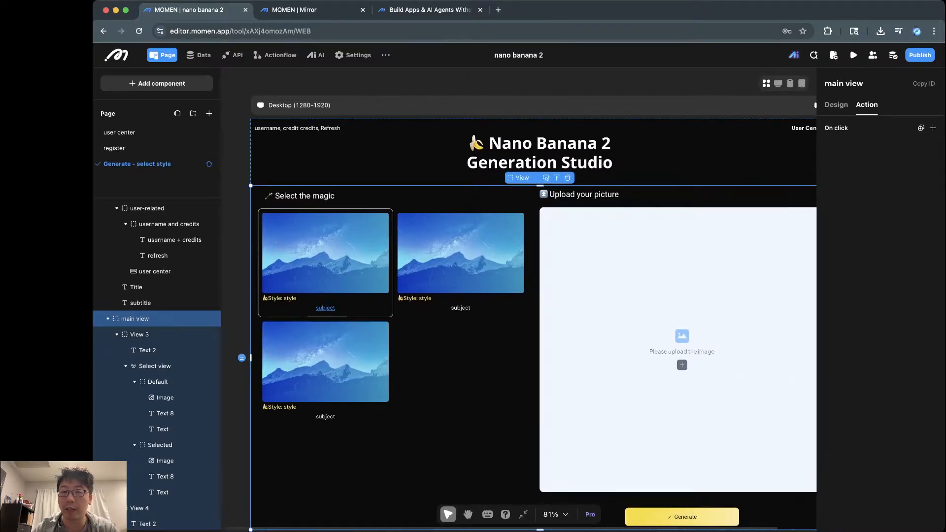
Step: Check main view's size and padding, compare top_view, user-related and Title, then reselect main view
{"action": "left_click", "coordinate": [836, 104]}
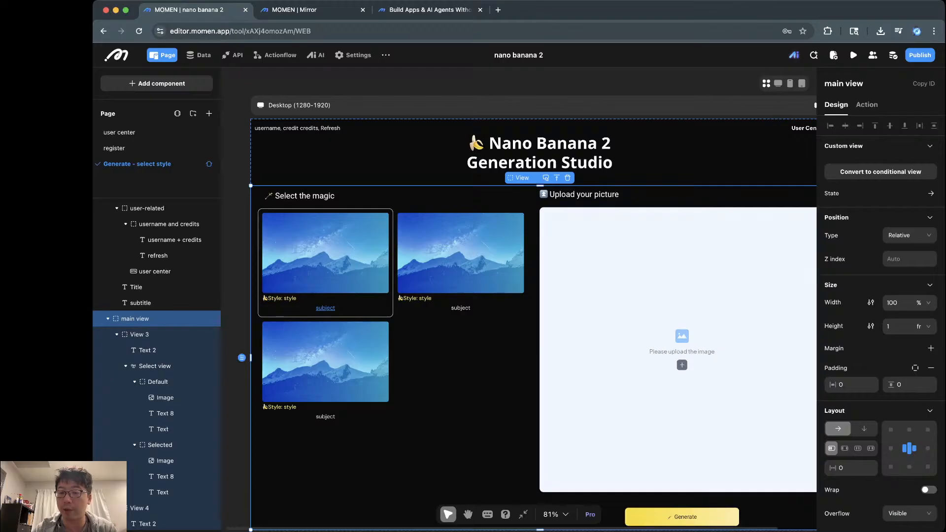
{"action": "left_click", "coordinate": [851, 385]}
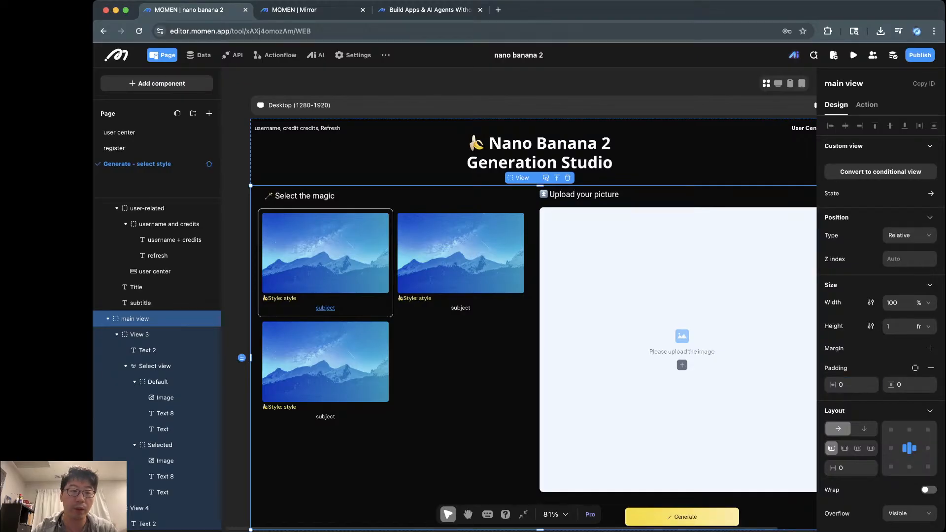
{"action": "scroll", "coordinate": [158, 266], "scroll_direction": "up", "scroll_amount": 1}
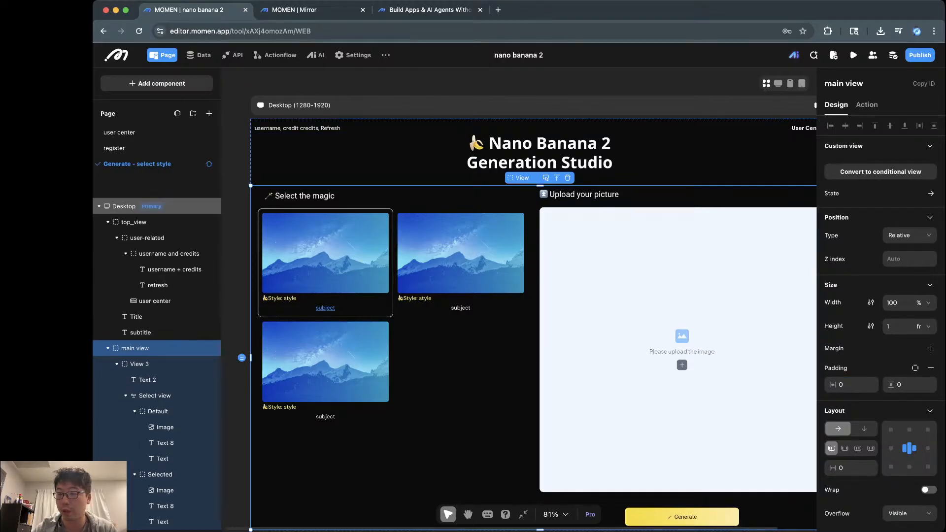
{"action": "left_click", "coordinate": [134, 222]}
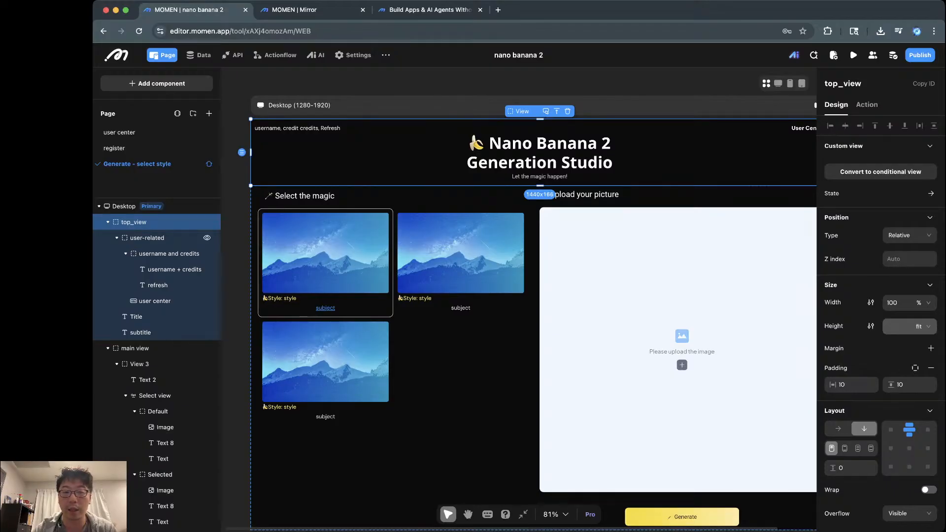
{"action": "left_click", "coordinate": [147, 238]}
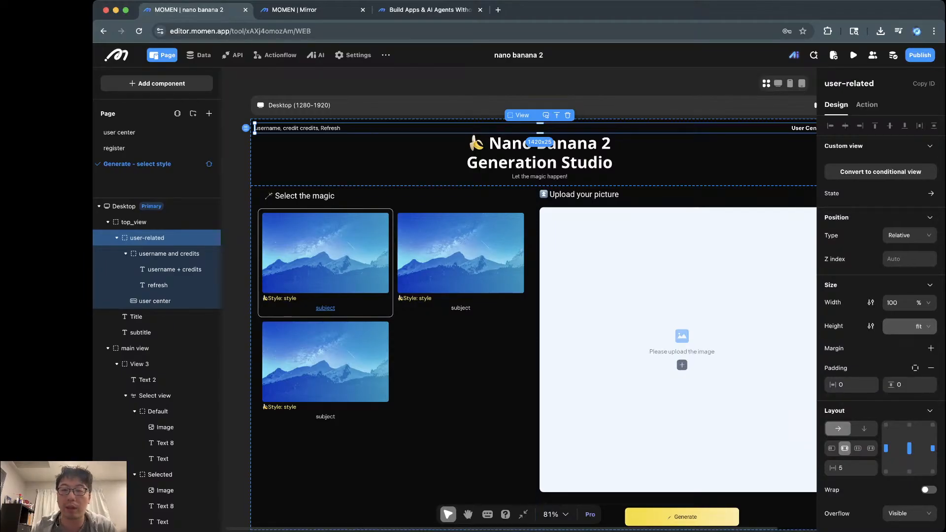
{"action": "left_click", "coordinate": [540, 154]}
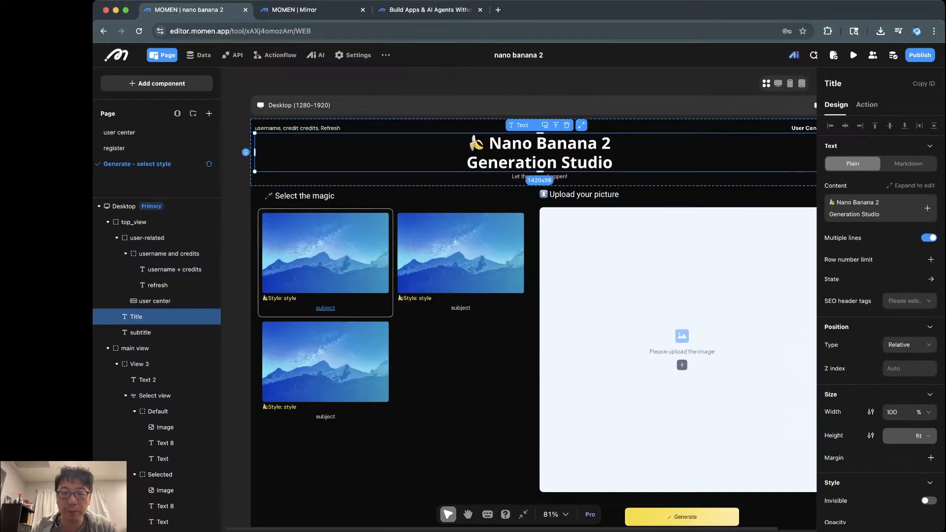
{"action": "scroll", "coordinate": [532, 301], "scroll_direction": "down", "scroll_amount": 3}
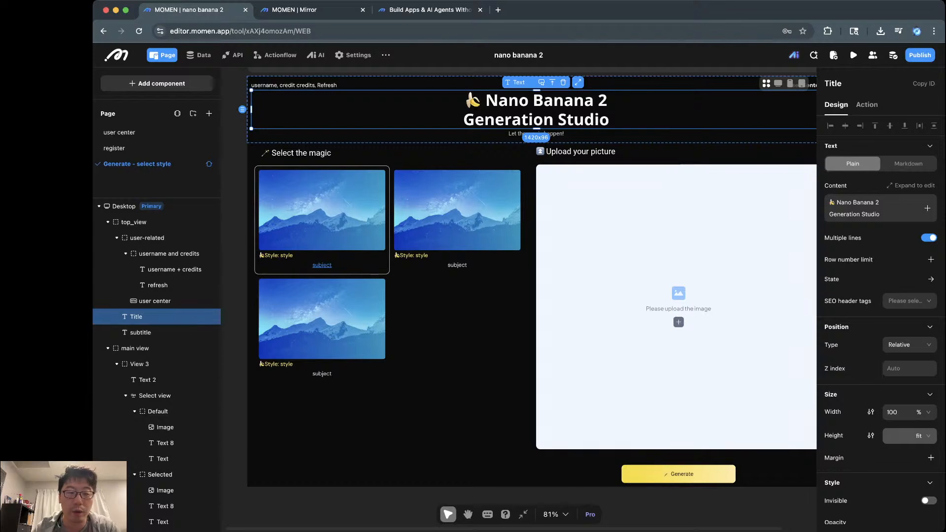
{"action": "left_click", "coordinate": [147, 238]}
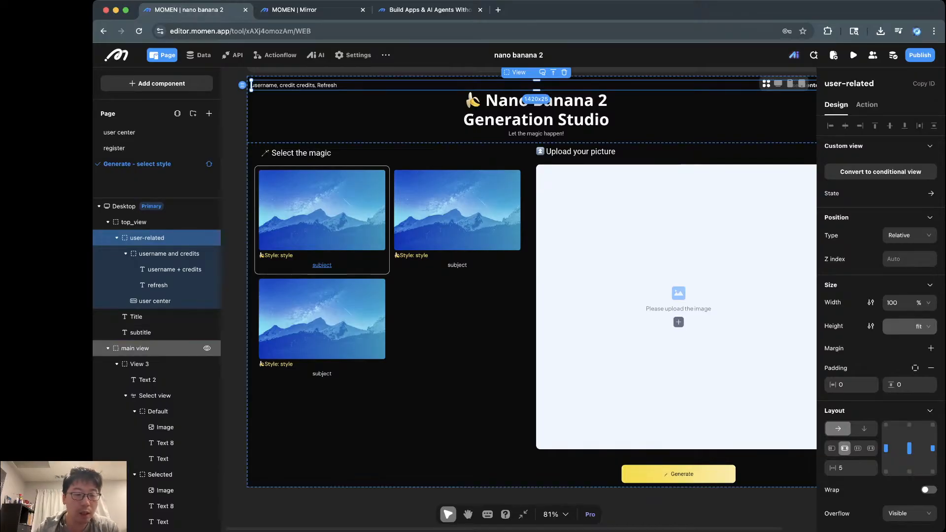
{"action": "left_click", "coordinate": [136, 348]}
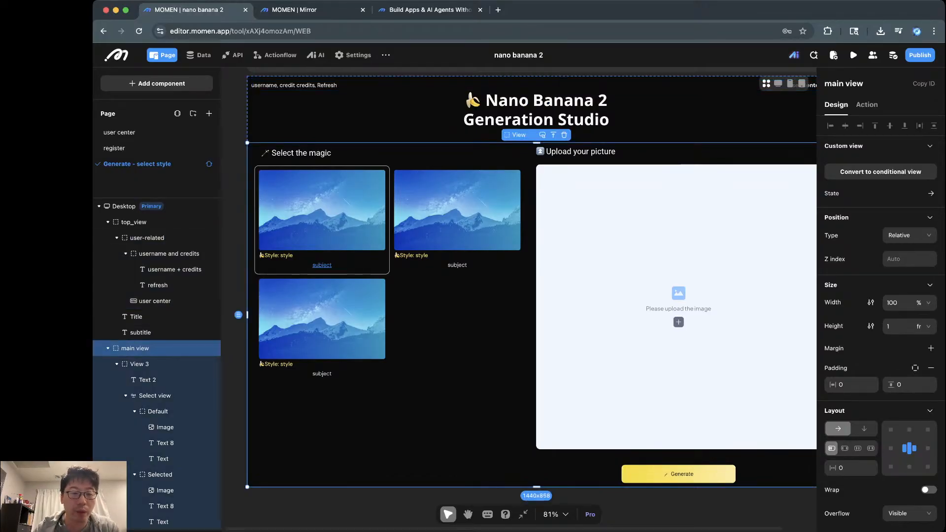
{"action": "scroll", "coordinate": [156, 361], "scroll_direction": "down", "scroll_amount": 1}
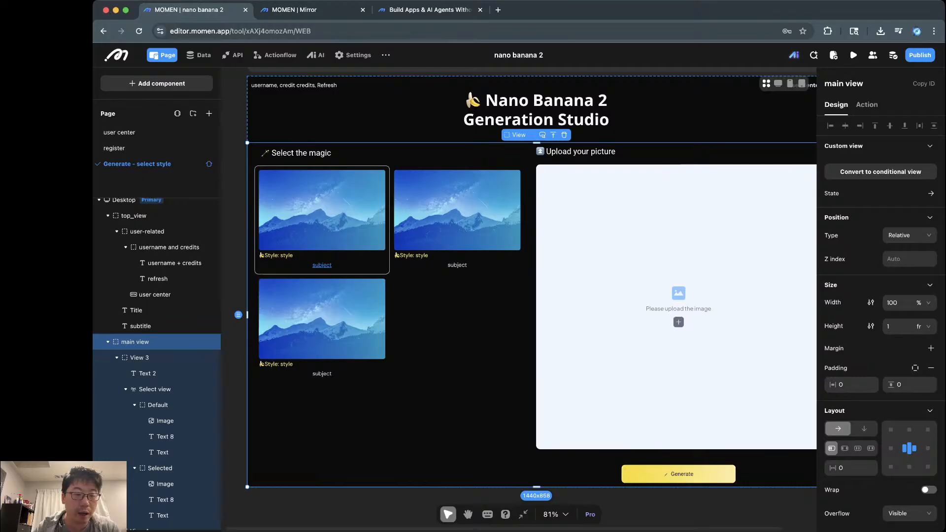
Step: Collapse View 3 and View 4, then rename them styles and source img
{"action": "left_click", "coordinate": [117, 358]}
{"action": "left_click", "coordinate": [117, 373]}
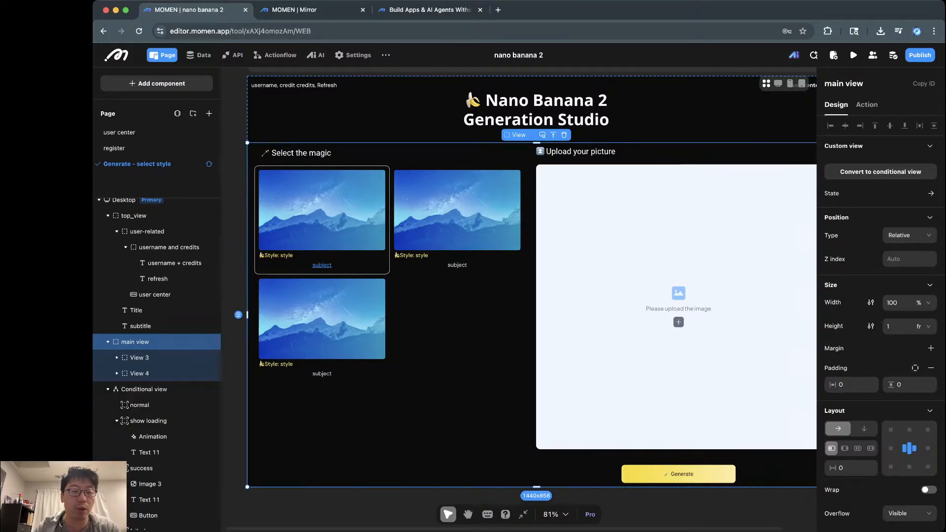
{"action": "double_click", "coordinate": [142, 357]}
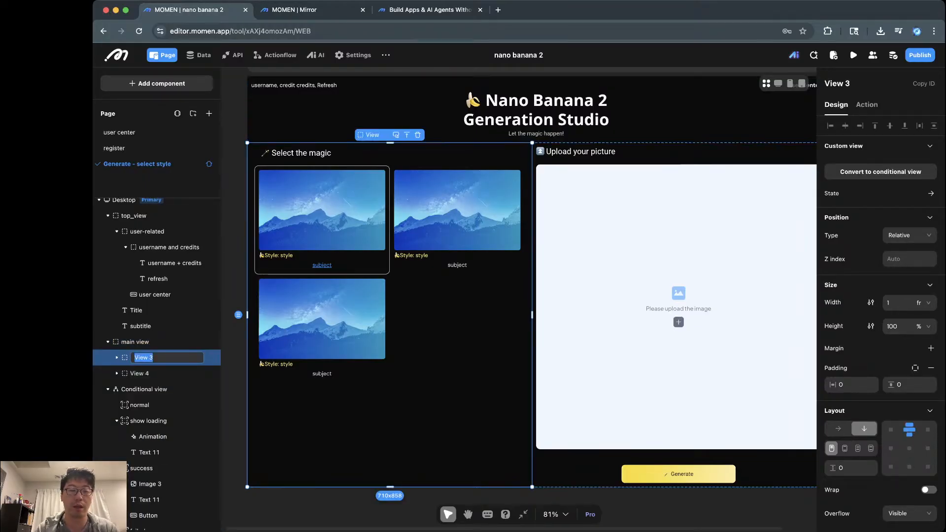
{"action": "type", "text": "style"}
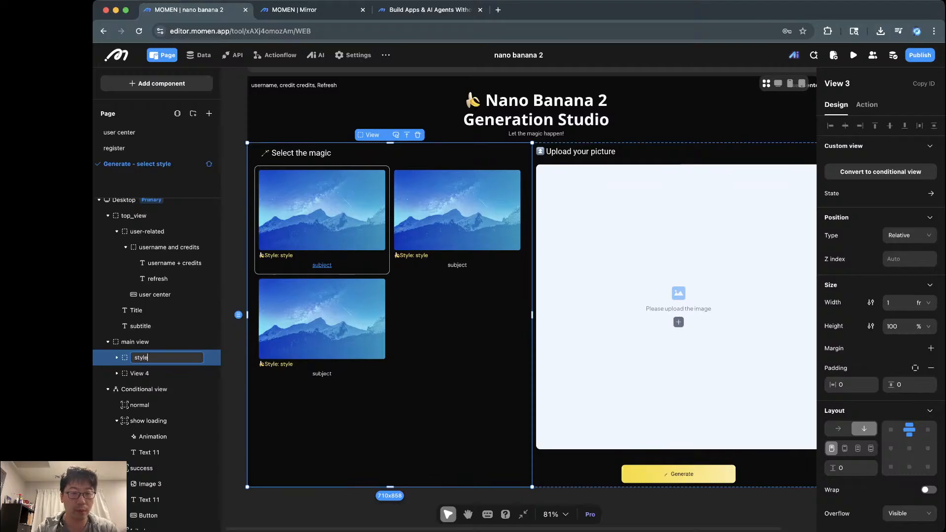
{"action": "type", "text": " se"}
{"action": "key", "text": "BackSpace"}
{"action": "type", "text": "lis"}
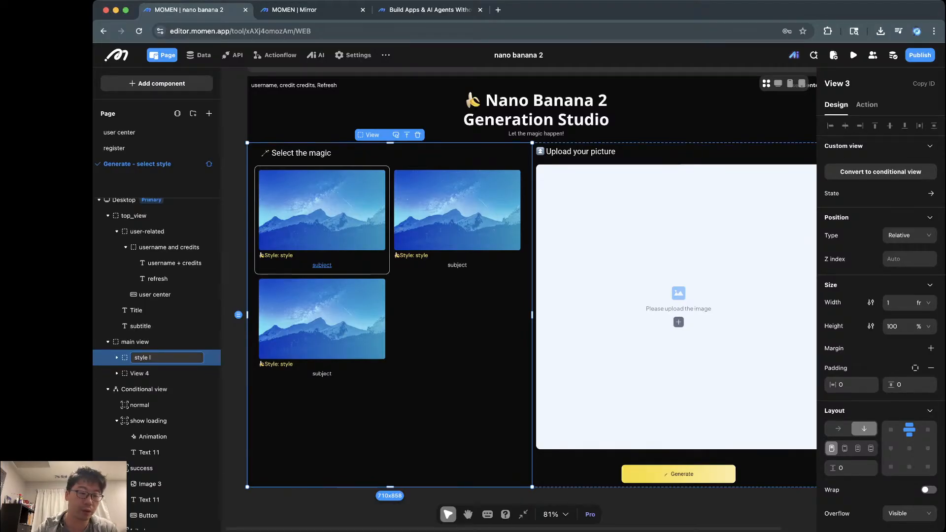
{"action": "left_click", "coordinate": [140, 374]}
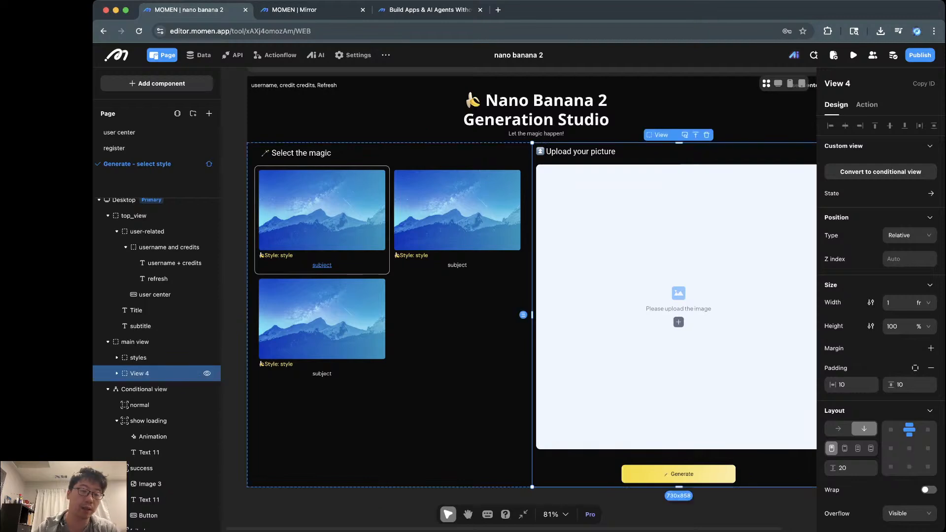
{"action": "double_click", "coordinate": [141, 373]}
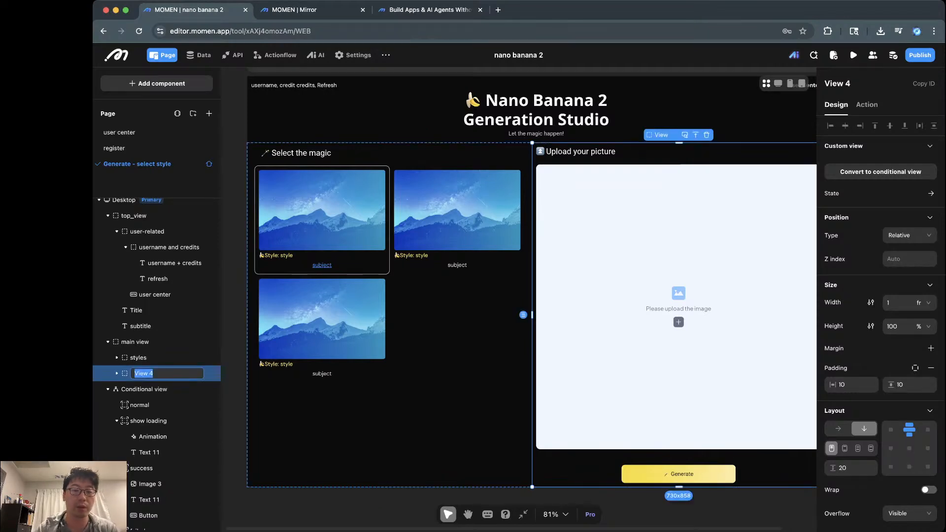
{"action": "type", "text": "source img"}
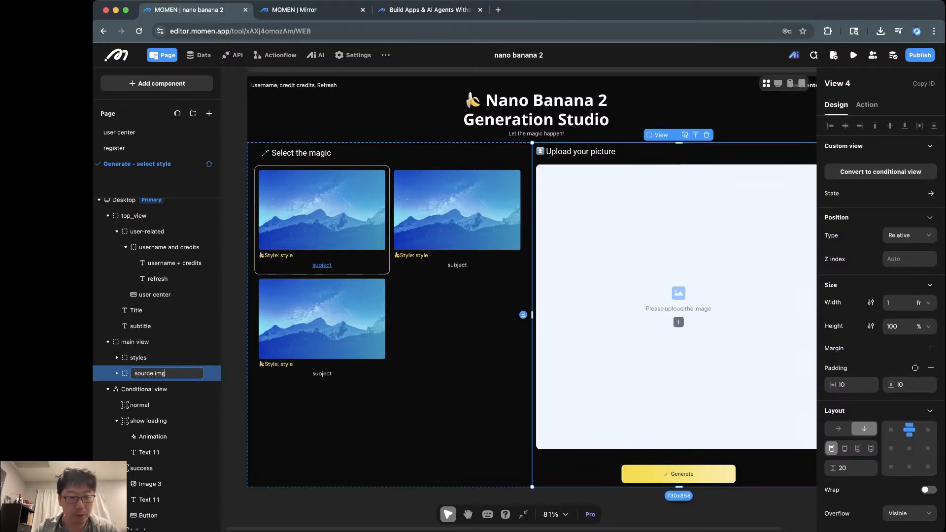
{"action": "key", "text": "Return"}
Step: Rename the Text 2 heading layer to cta
{"action": "left_click", "coordinate": [117, 358]}
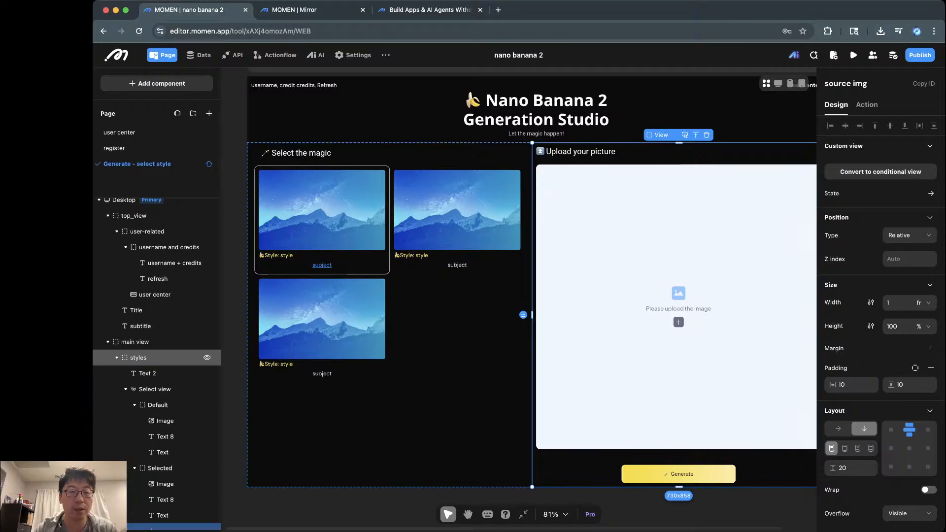
{"action": "left_click", "coordinate": [139, 358]}
{"action": "scroll", "coordinate": [158, 340], "scroll_direction": "down", "scroll_amount": 2}
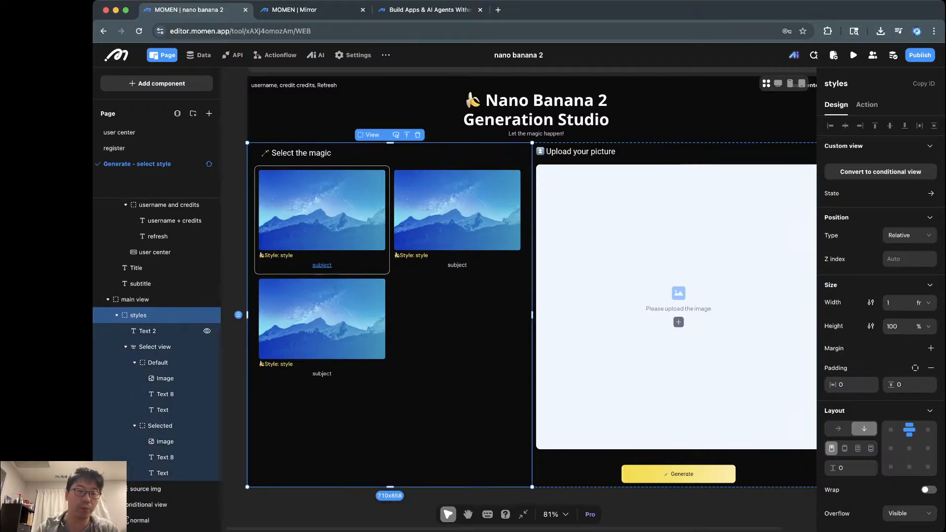
{"action": "double_click", "coordinate": [148, 331]}
{"action": "type", "text": "title"}
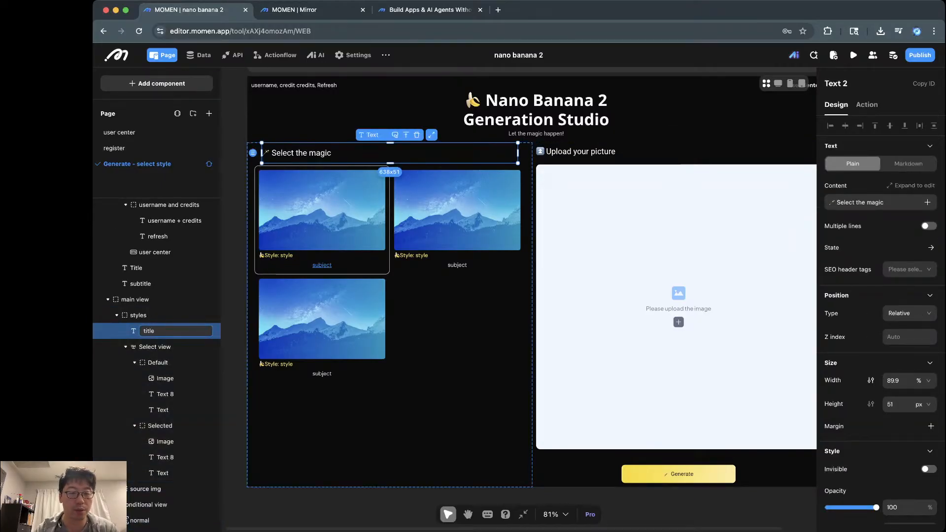
{"action": "left_click", "coordinate": [167, 346]}
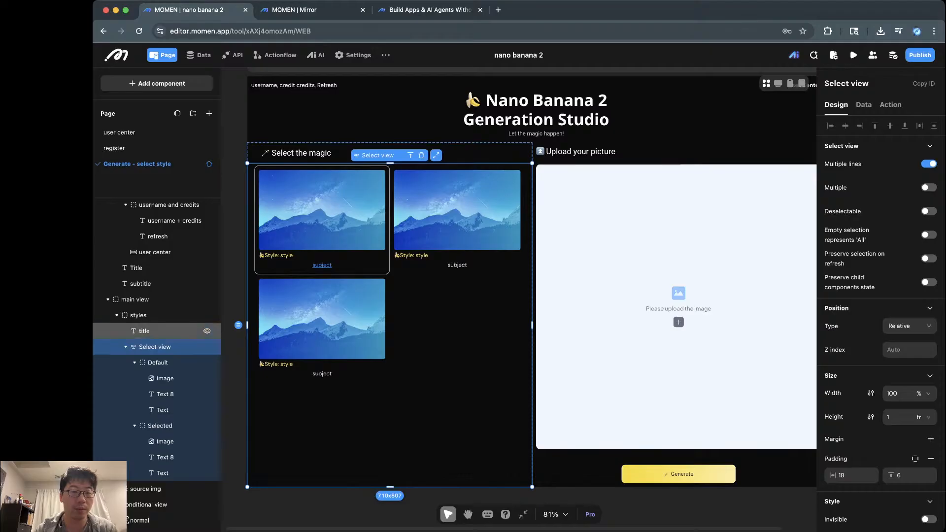
{"action": "double_click", "coordinate": [148, 331]}
{"action": "type", "text": "cta"}
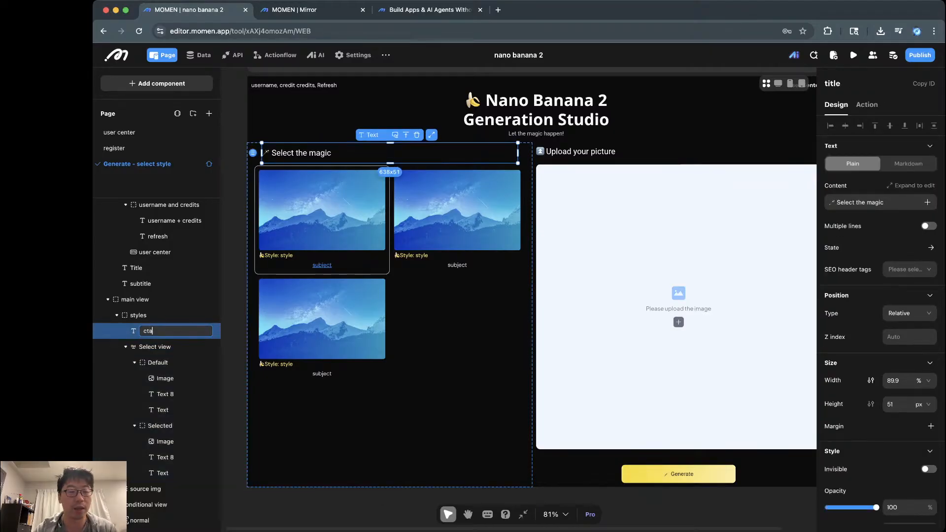
{"action": "left_click", "coordinate": [168, 347]}
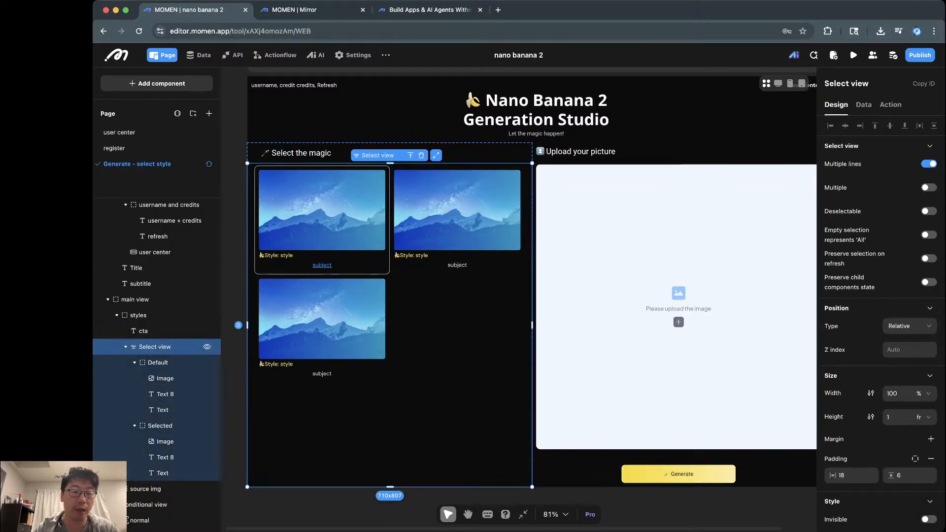
Step: Rename the Select view card list layer to style selector
{"action": "double_click", "coordinate": [155, 347]}
{"action": "type", "text": "st"}
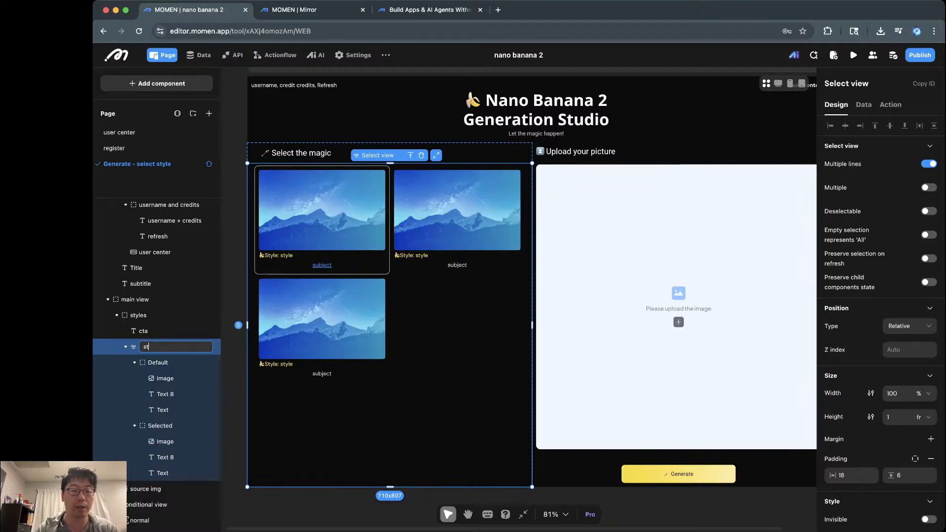
{"action": "type", "text": "yle selector"}
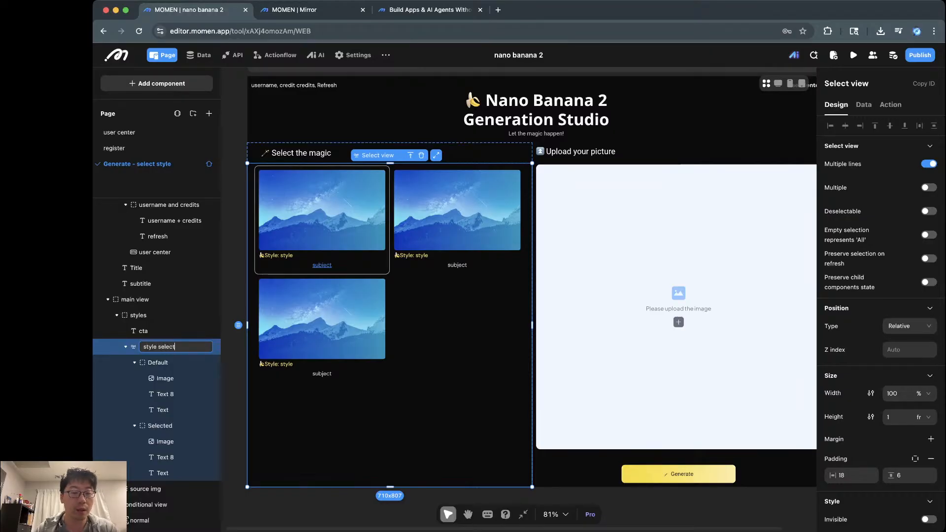
{"action": "key", "text": "Return"}
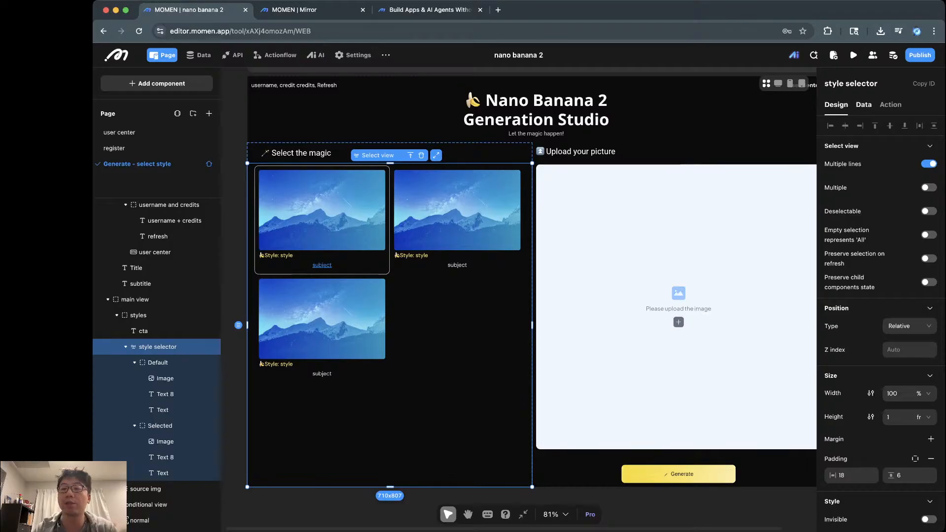
{"action": "left_click", "coordinate": [863, 104]}
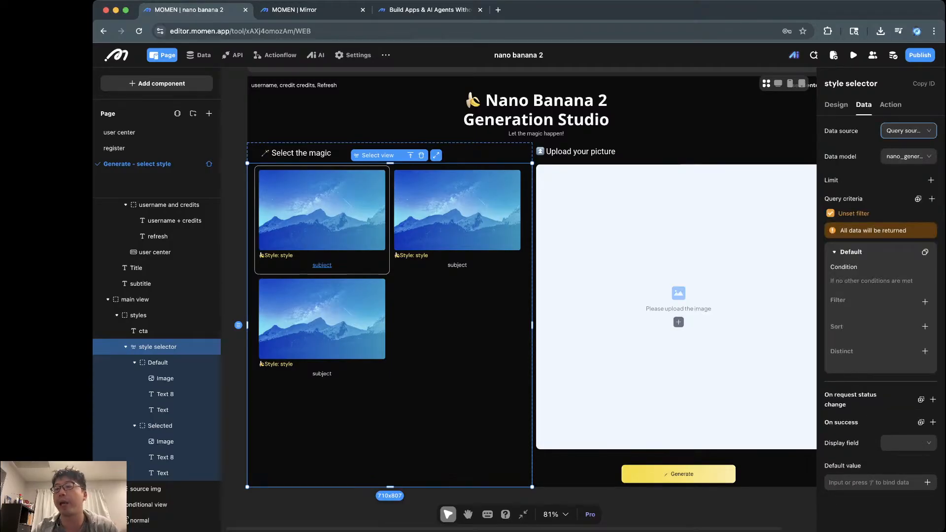
{"action": "left_click", "coordinate": [909, 130]}
{"action": "left_click", "coordinate": [908, 131]}
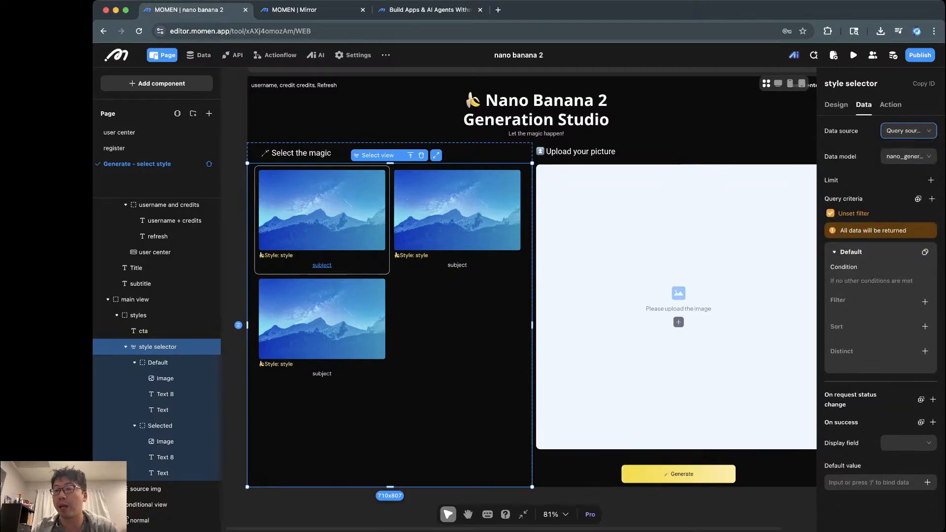
{"action": "left_click", "coordinate": [908, 157]}
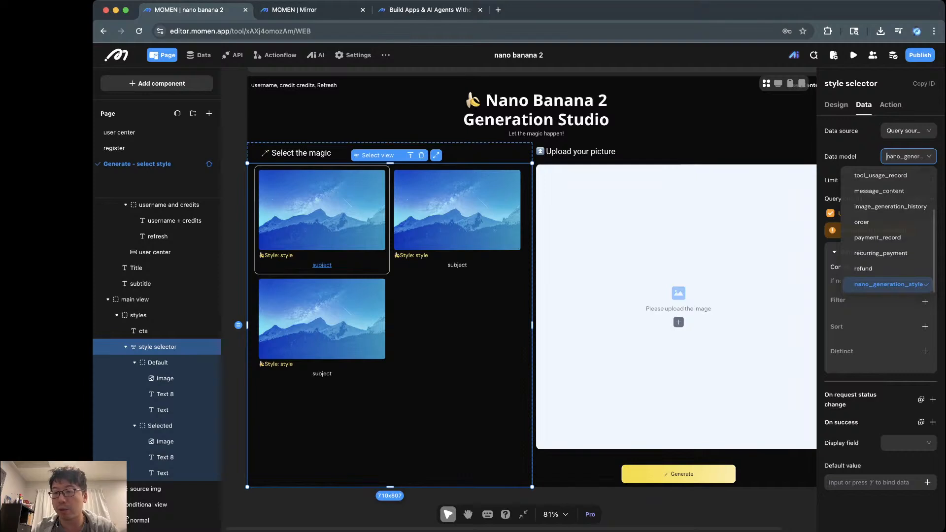
{"action": "left_click", "coordinate": [888, 286]}
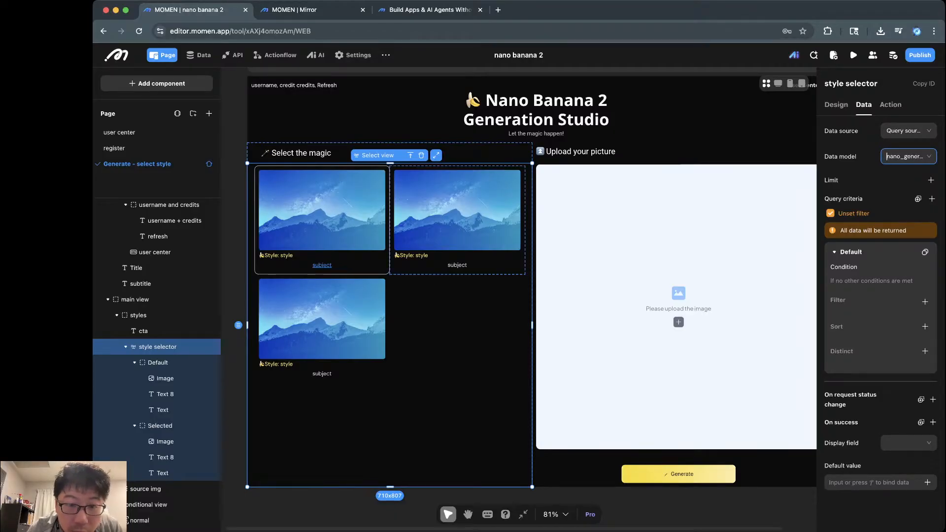
{"action": "left_click", "coordinate": [457, 265]}
{"action": "left_click", "coordinate": [424, 292]}
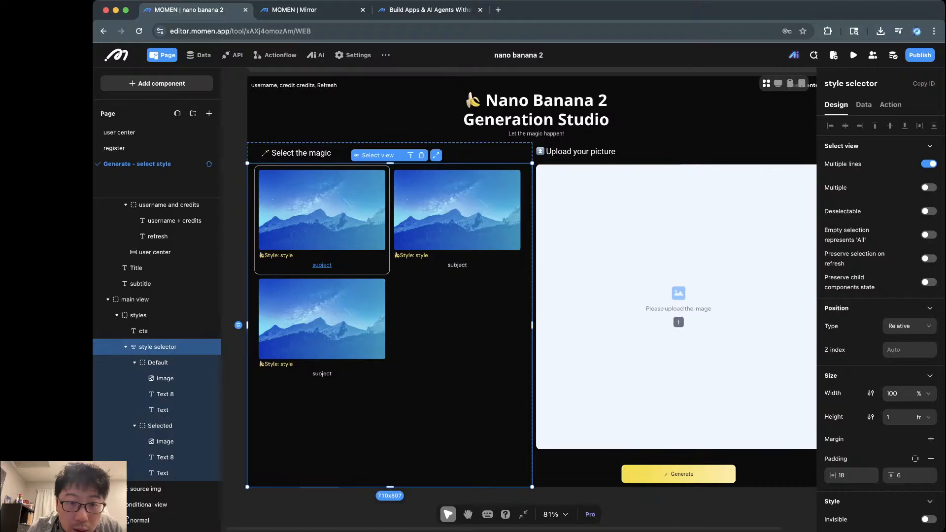
{"action": "scroll", "coordinate": [423, 293], "scroll_direction": "up", "scroll_amount": 3}
{"action": "scroll", "coordinate": [423, 293], "scroll_direction": "down", "scroll_amount": 1}
{"action": "scroll", "coordinate": [423, 292], "scroll_direction": "down", "scroll_amount": 1}
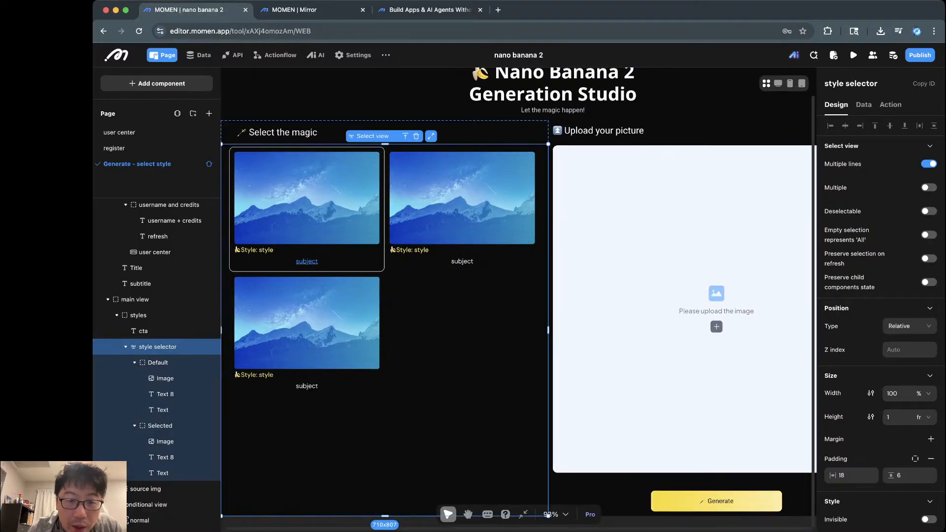
{"action": "left_click", "coordinate": [425, 266]}
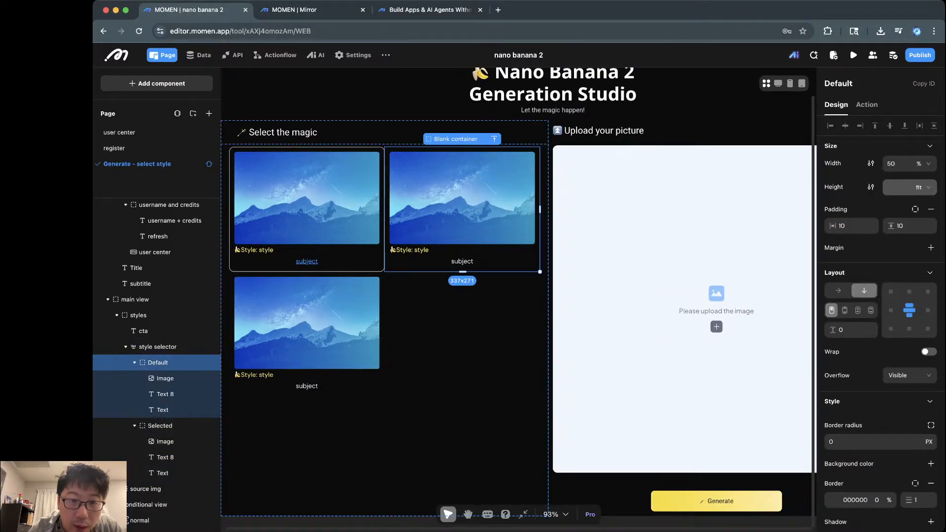
{"action": "left_click", "coordinate": [425, 295]}
{"action": "left_click", "coordinate": [425, 267]}
{"action": "key", "text": "ctrl+Tab"}
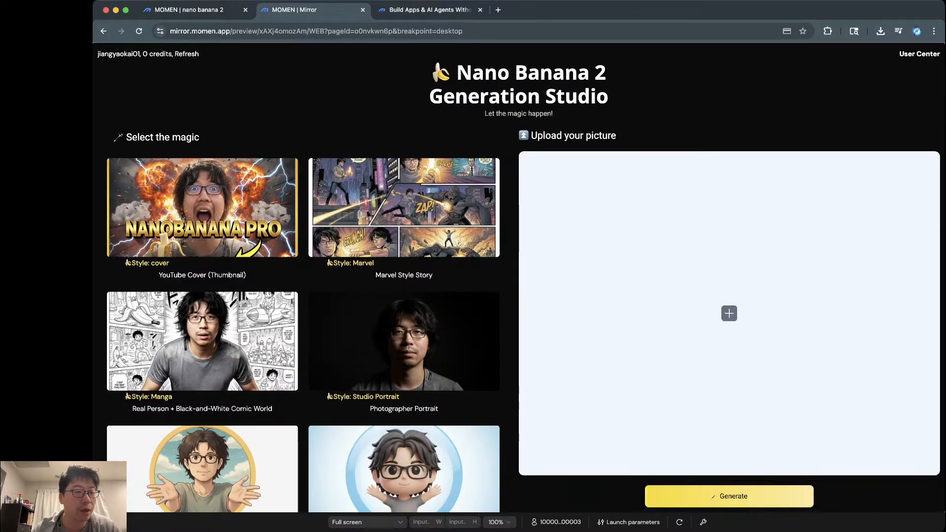
{"action": "key", "text": "ctrl+Tab"}
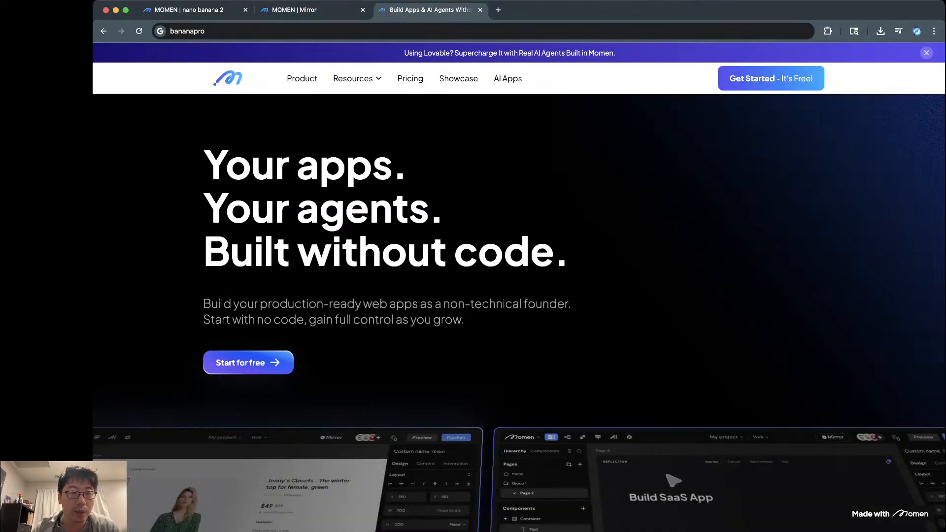
{"action": "key", "text": "ctrl+shift+Tab"}
{"action": "key", "text": "ctrl+shift+Tab"}
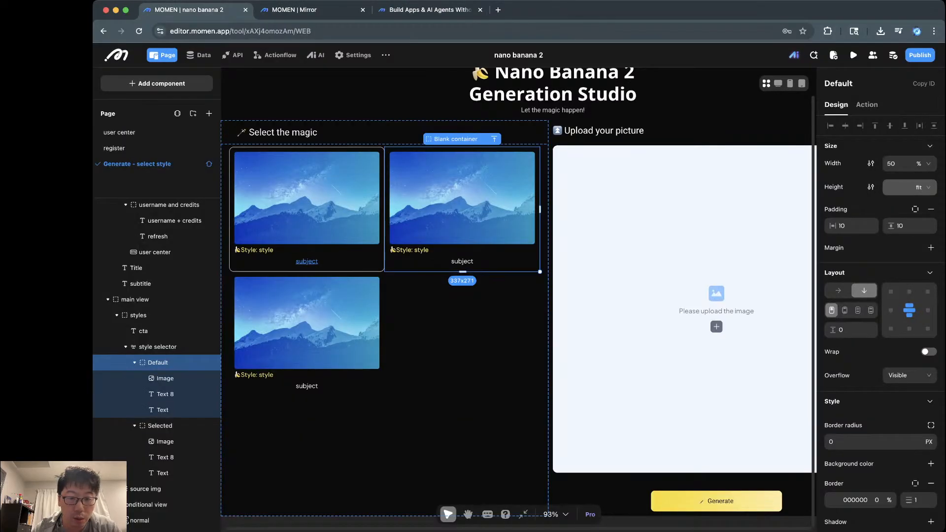
{"action": "left_click", "coordinate": [448, 375]}
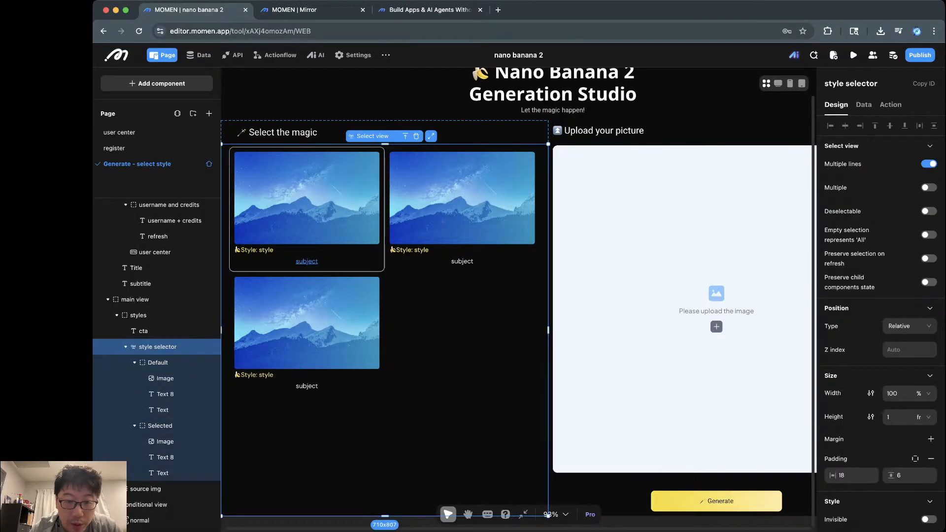
{"action": "left_click", "coordinate": [424, 251]}
{"action": "left_click", "coordinate": [306, 261]}
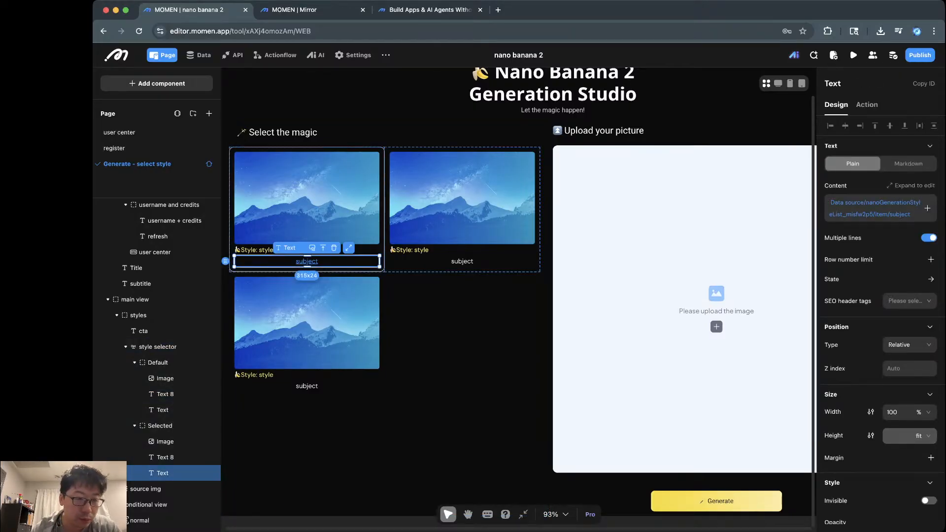
{"action": "left_click", "coordinate": [158, 347]}
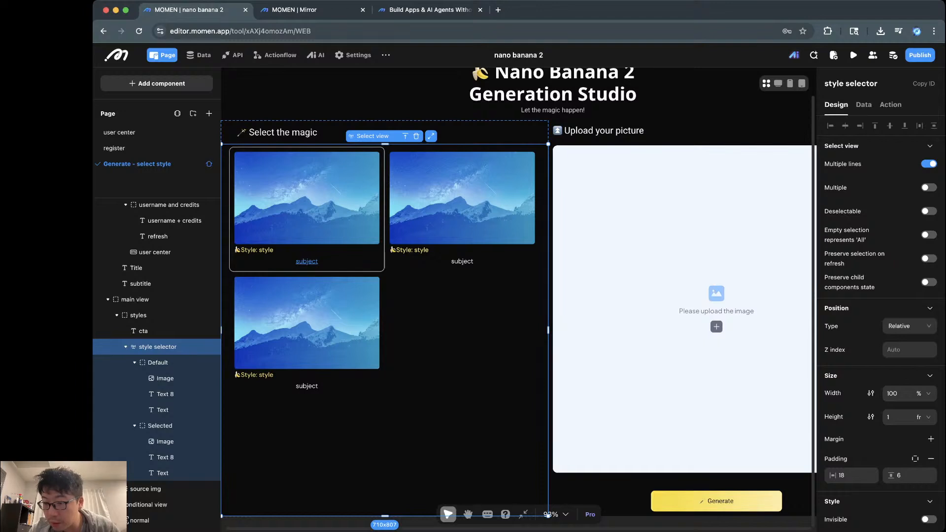
{"action": "scroll", "coordinate": [894, 393], "scroll_direction": "down", "scroll_amount": 3}
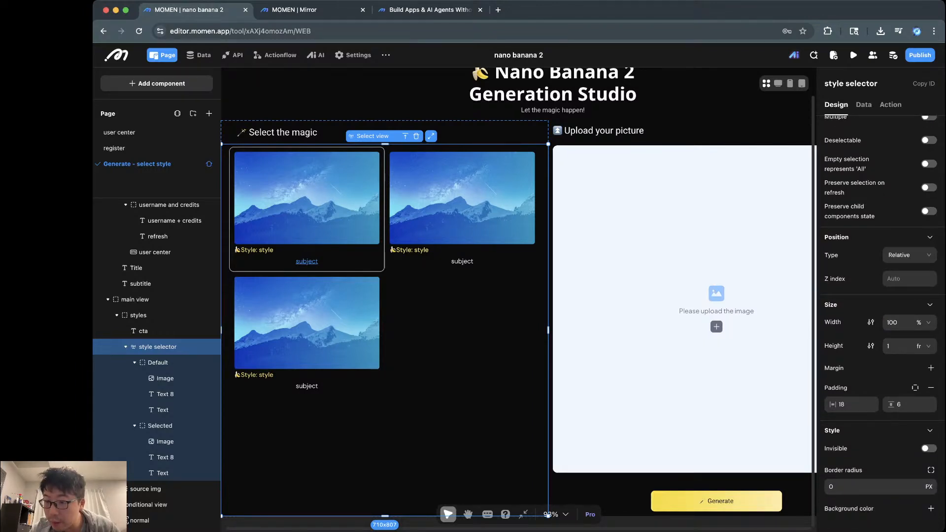
{"action": "scroll", "coordinate": [881, 320], "scroll_direction": "down", "scroll_amount": 2}
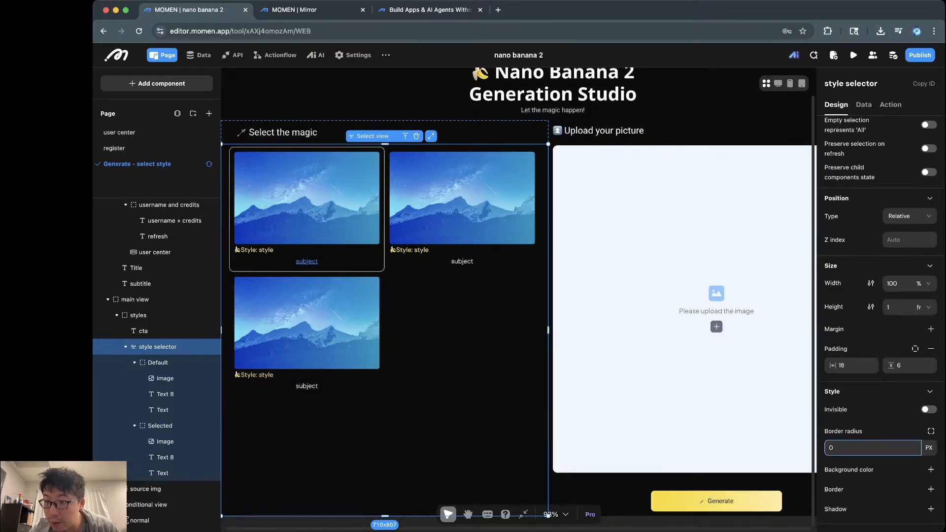
{"action": "scroll", "coordinate": [872, 447], "scroll_direction": "up", "scroll_amount": 4}
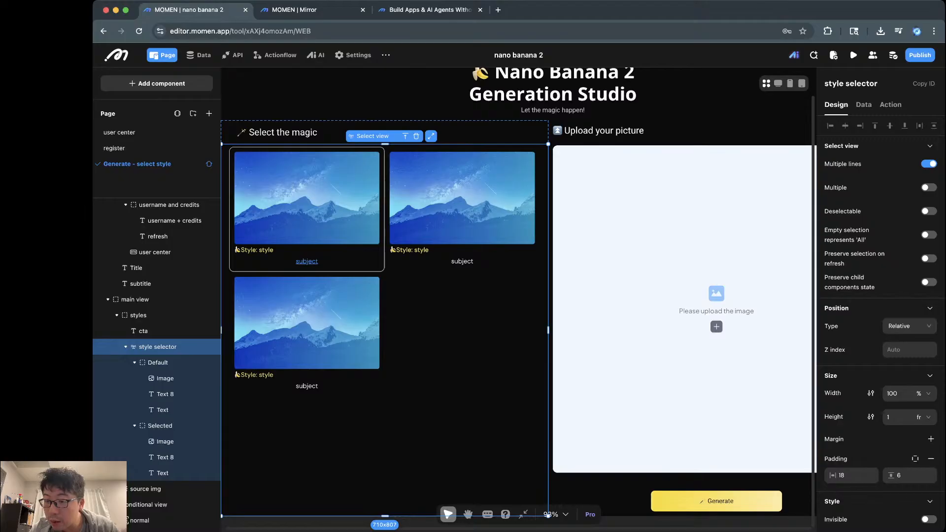
{"action": "scroll", "coordinate": [881, 323], "scroll_direction": "down", "scroll_amount": 1}
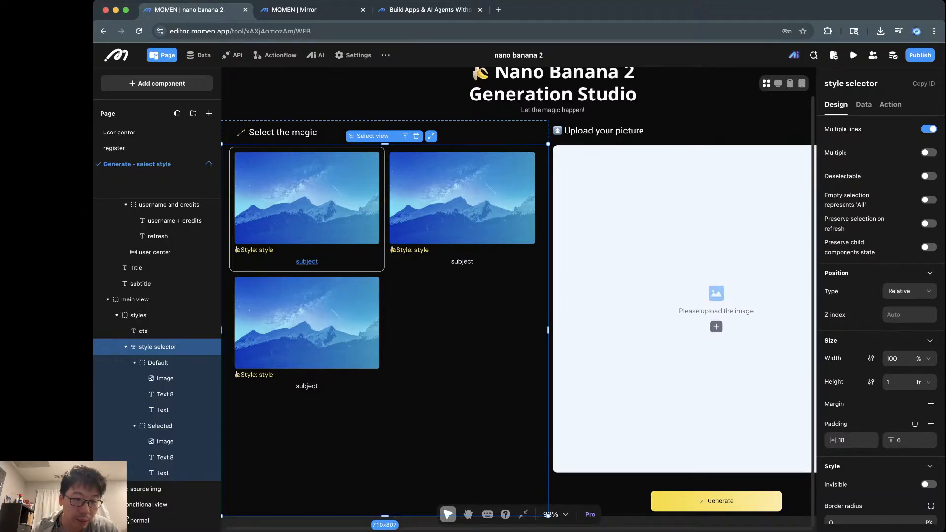
{"action": "left_click", "coordinate": [157, 363]}
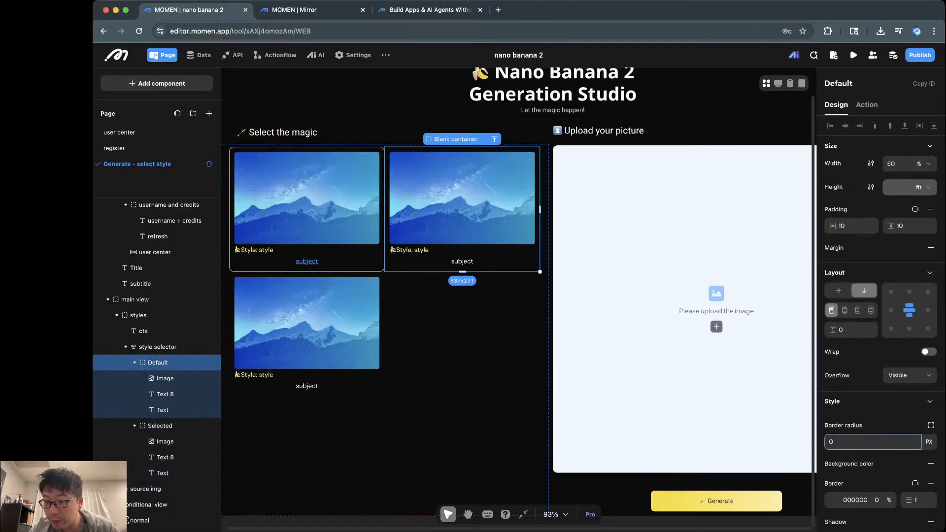
Step: Add margin settings to the Default card and set its padding to 8 and 8
{"action": "scroll", "coordinate": [879, 345], "scroll_direction": "down", "scroll_amount": 1}
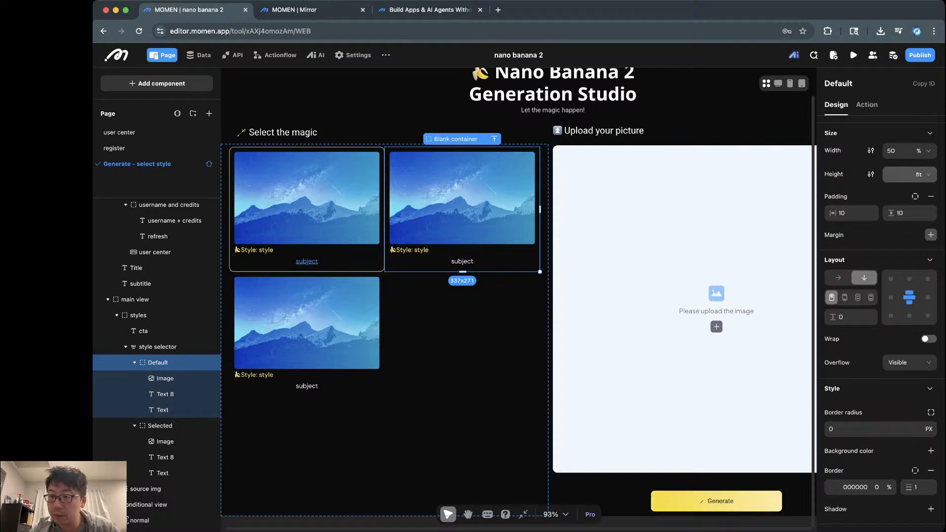
{"action": "left_click", "coordinate": [930, 235]}
{"action": "left_click", "coordinate": [852, 251]}
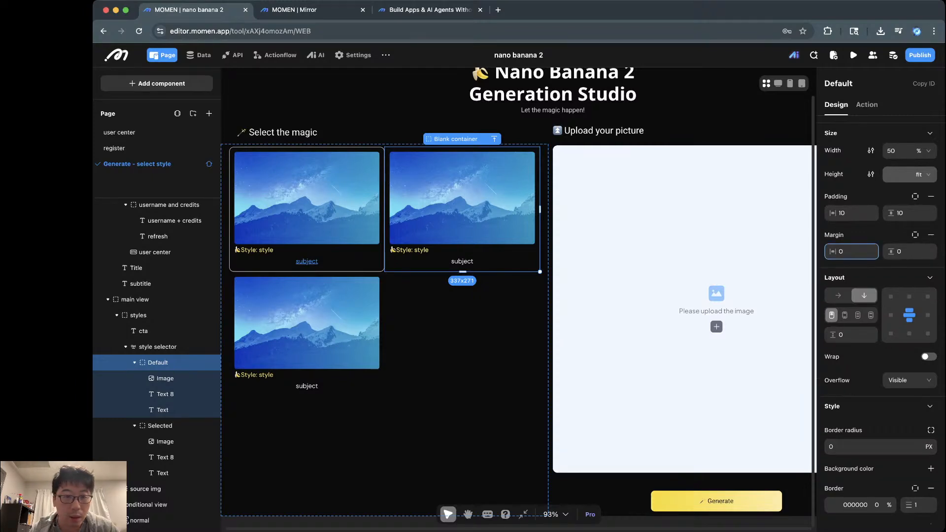
{"action": "key", "text": "super+a"}
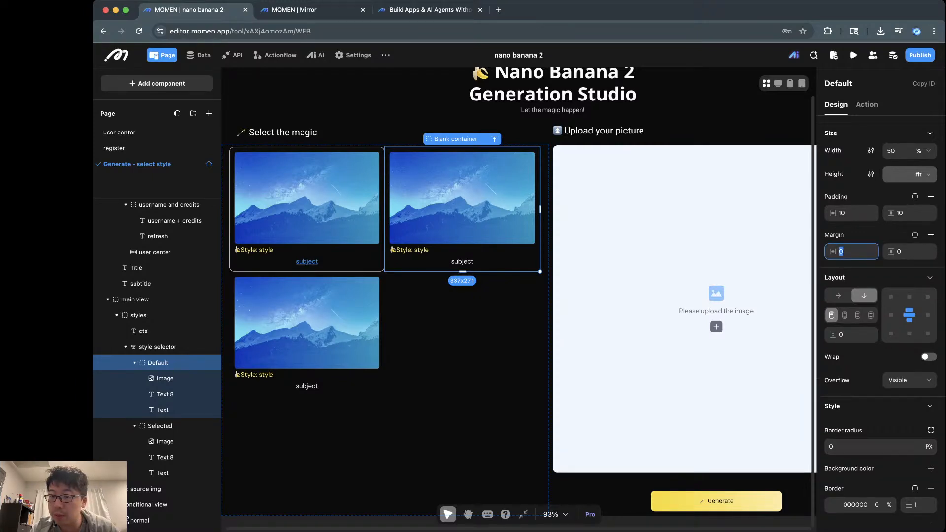
{"action": "double_click", "coordinate": [842, 213]}
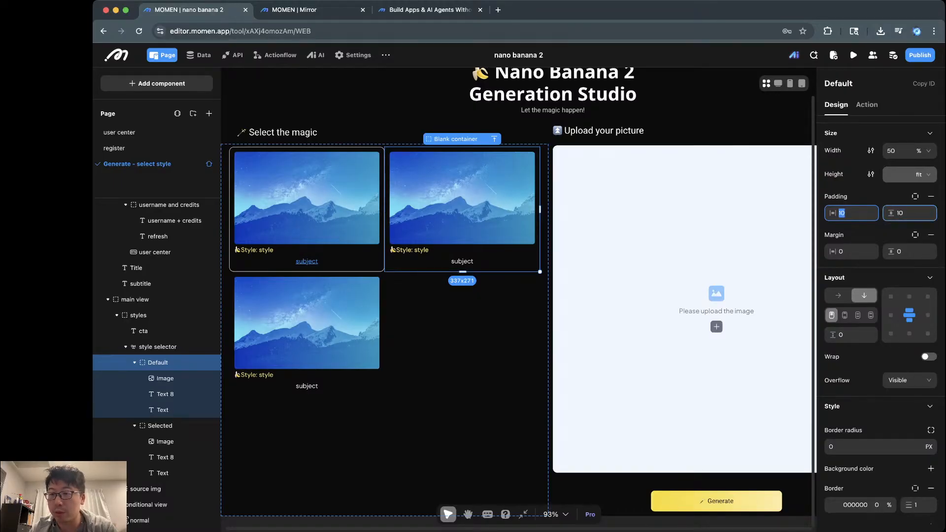
{"action": "type", "text": "8"}
{"action": "key", "text": "Tab"}
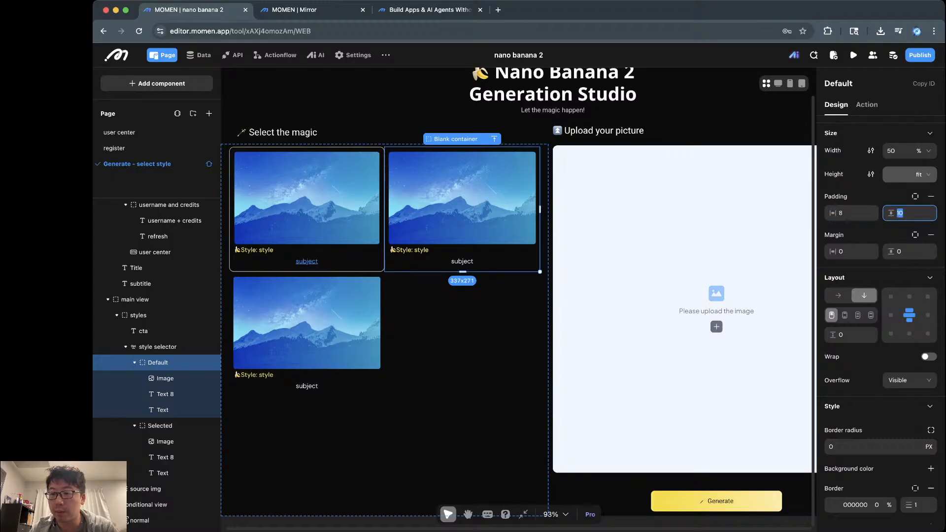
{"action": "type", "text": "8"}
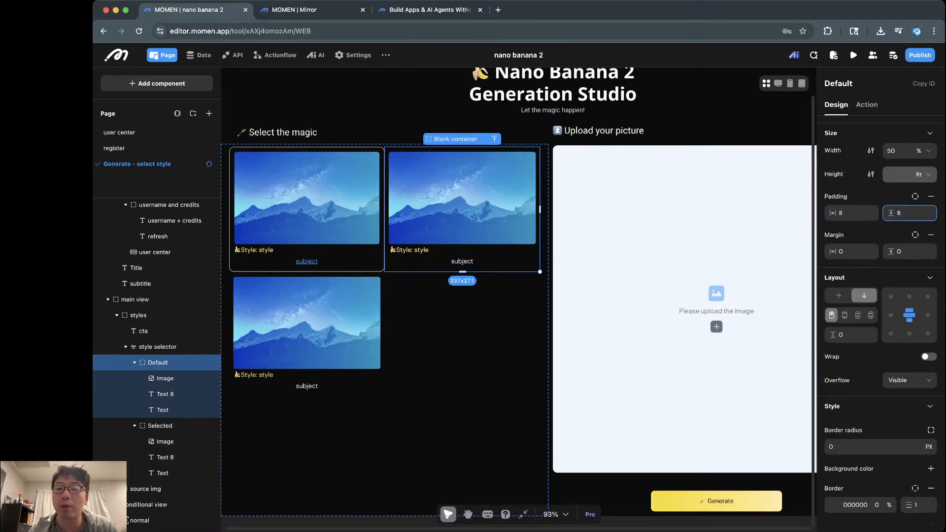
Step: Set the Default card's margin to 8 horizontally and 8 vertically
{"action": "key", "text": "Tab"}
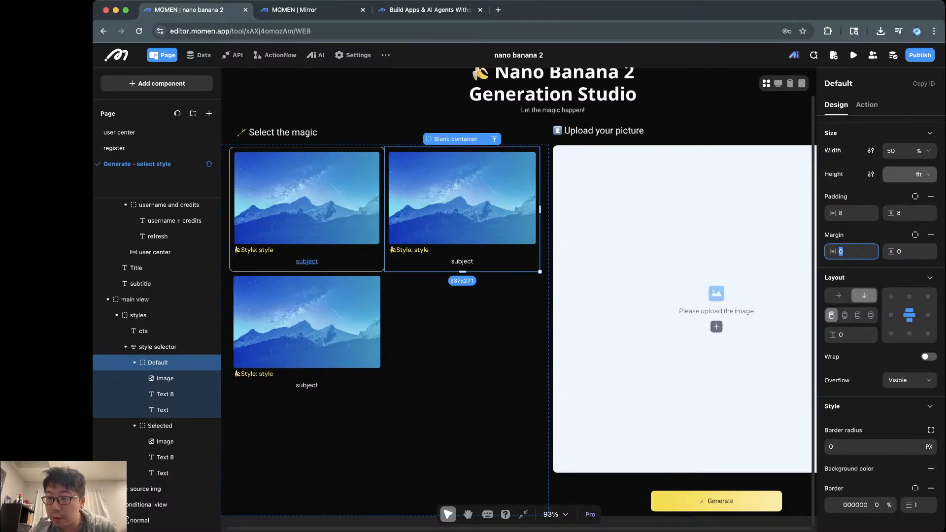
{"action": "type", "text": "8"}
{"action": "key", "text": "Tab"}
{"action": "type", "text": "8"}
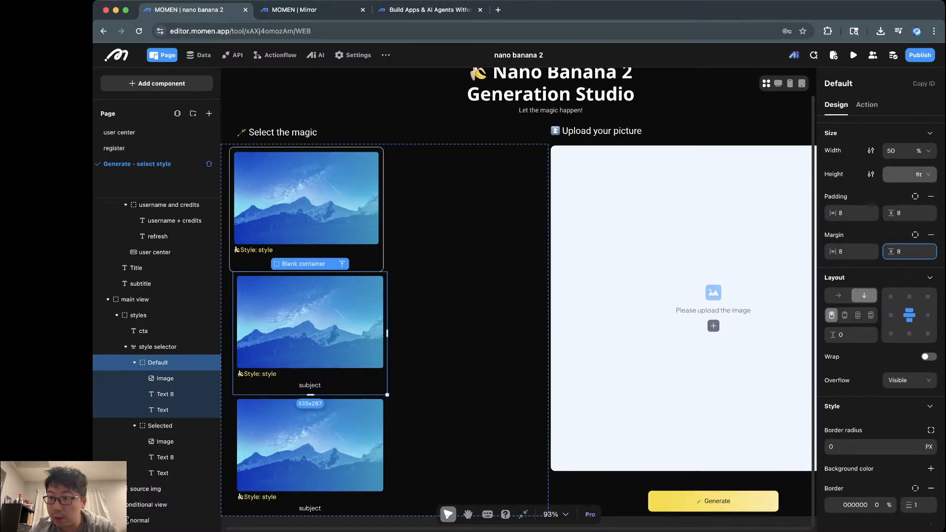
{"action": "key", "text": "Return"}
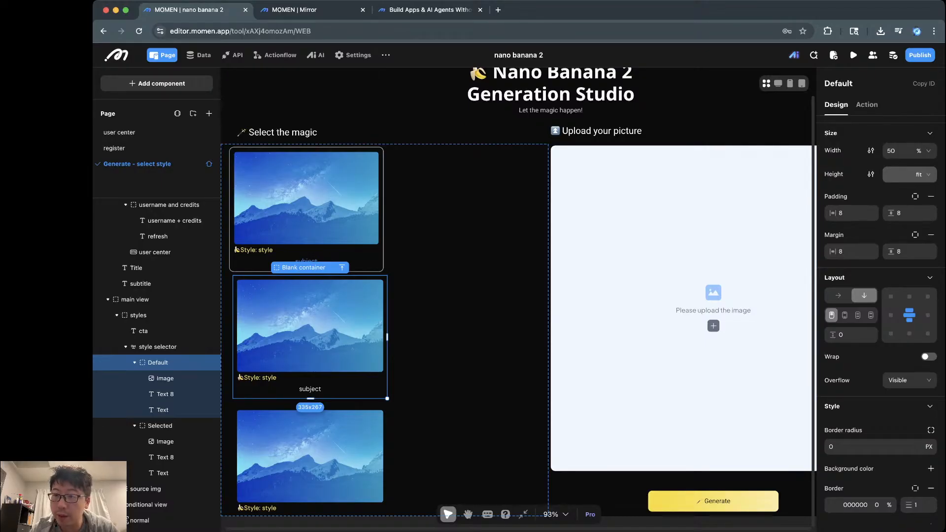
{"action": "left_click", "coordinate": [895, 151]}
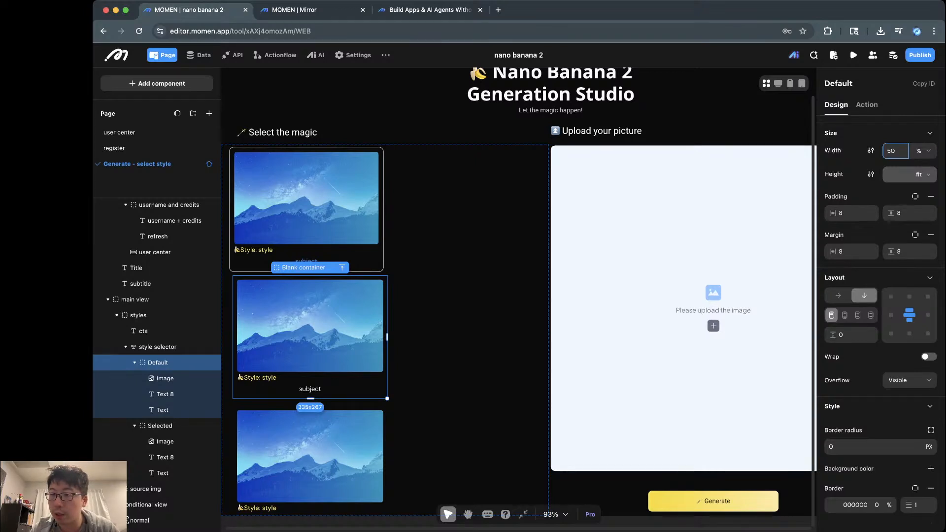
{"action": "left_click", "coordinate": [851, 214]}
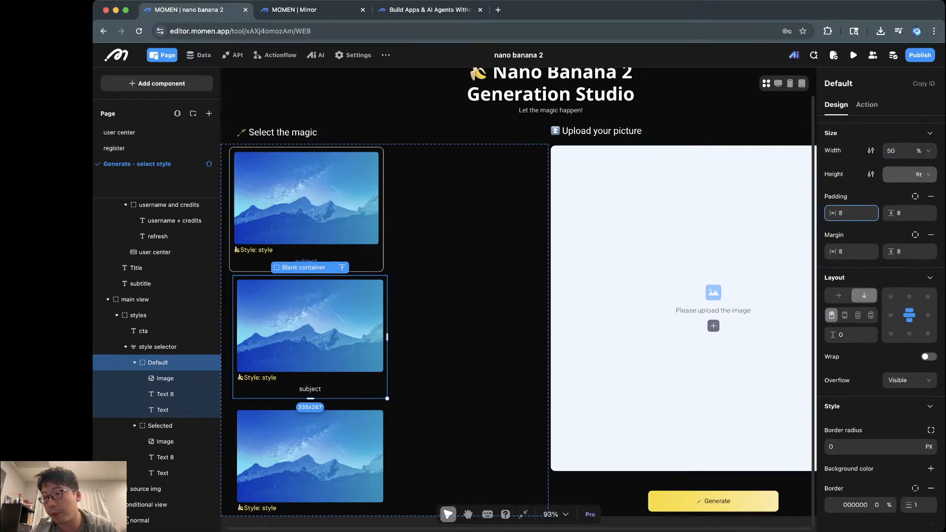
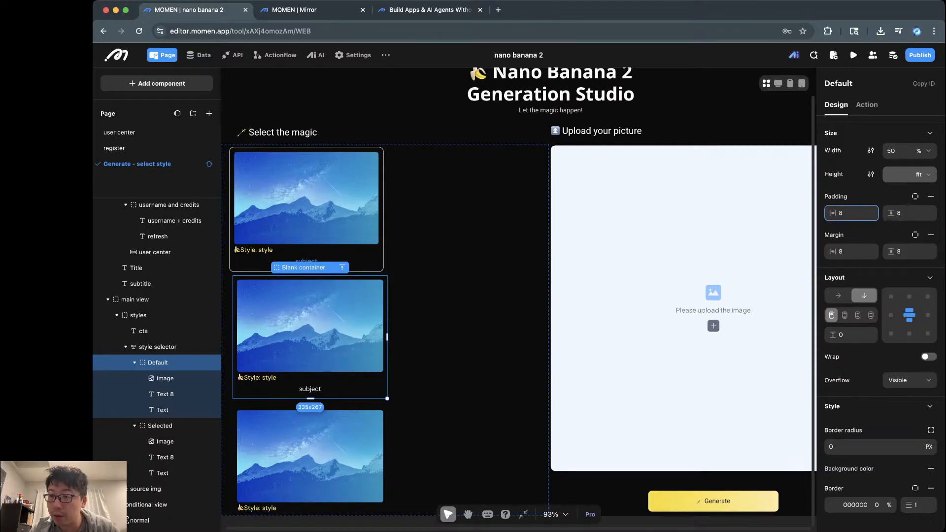
Step: Set the Default card's left margin to 0 and check the two-per-row layout in the live preview
{"action": "double_click", "coordinate": [841, 252]}
{"action": "type", "text": "0"}
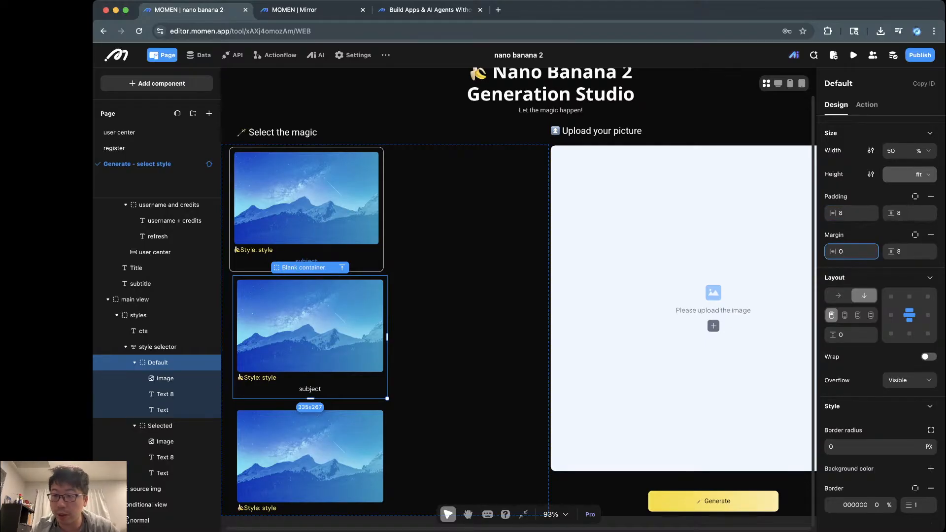
{"action": "key", "text": "Return"}
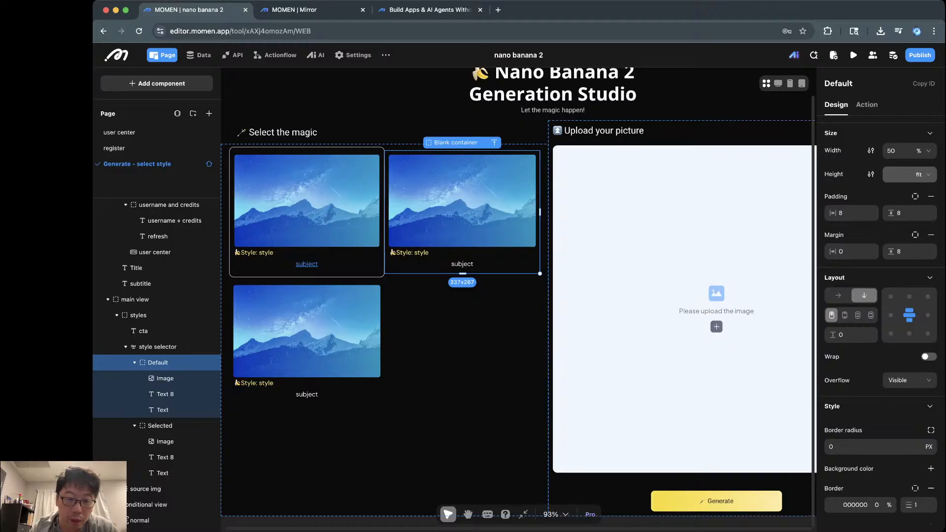
{"action": "left_click", "coordinate": [306, 211]}
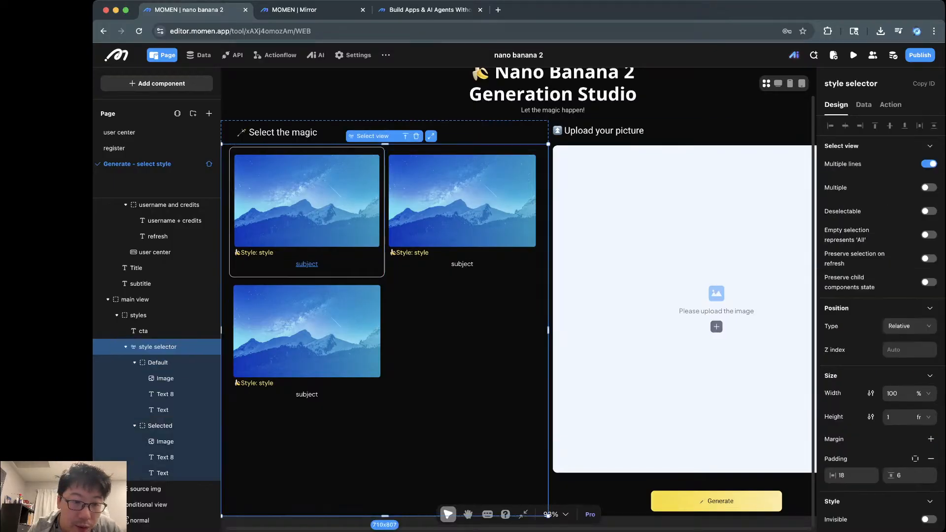
{"action": "left_click", "coordinate": [307, 212]}
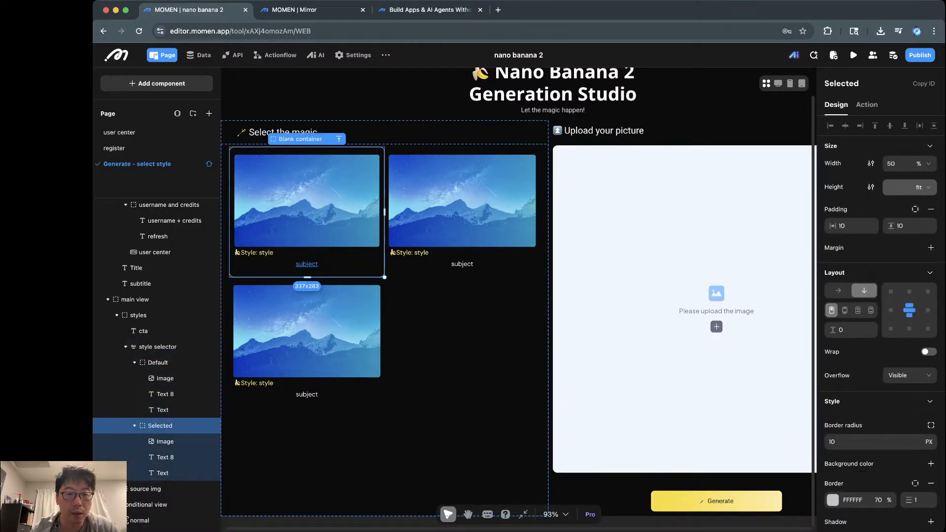
{"action": "left_click", "coordinate": [364, 96]}
{"action": "left_click", "coordinate": [306, 10]}
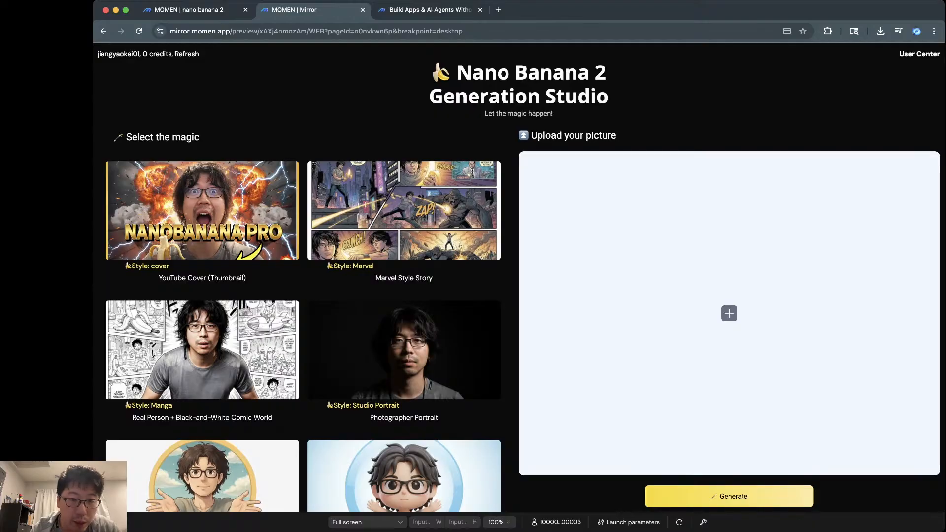
{"action": "key", "text": "ctrl+shift+Tab"}
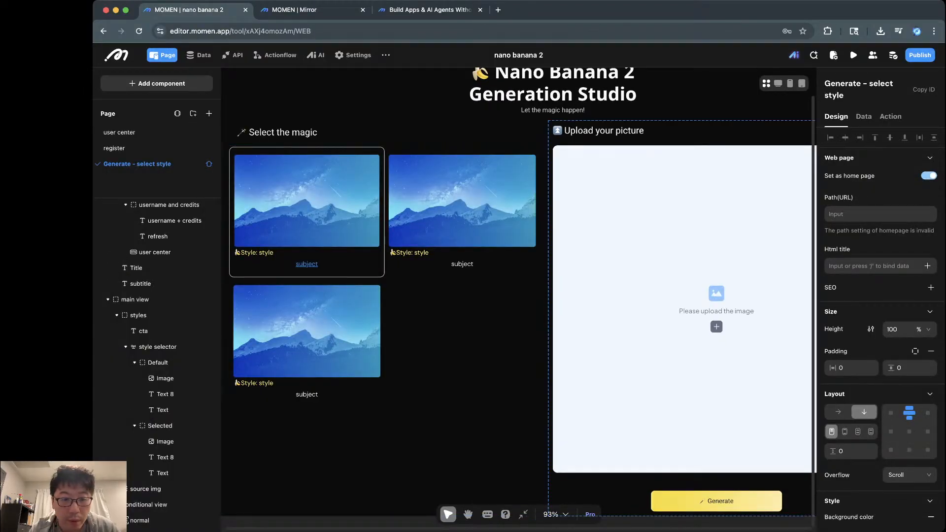
Step: Give the Selected card a margin of 0 horizontal and 8 vertical, then view the live preview
{"action": "left_click", "coordinate": [307, 253]}
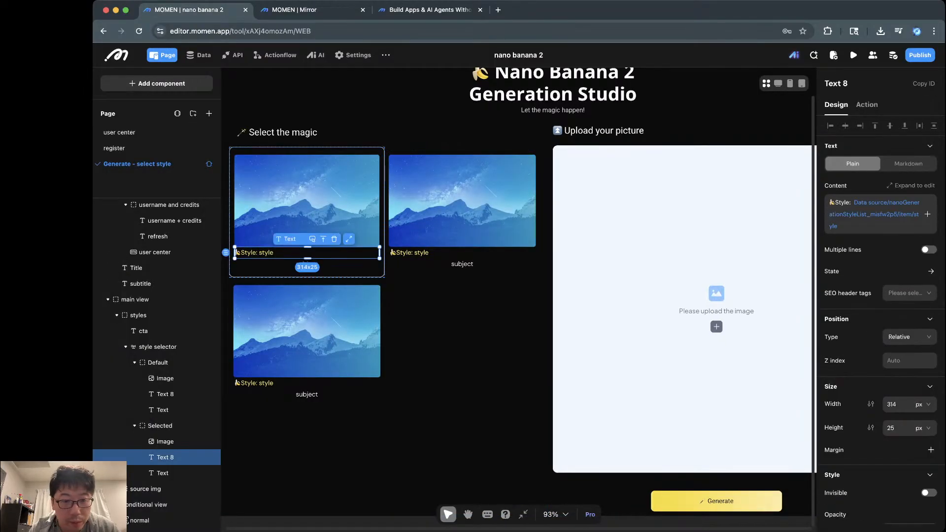
{"action": "left_click", "coordinate": [306, 273]}
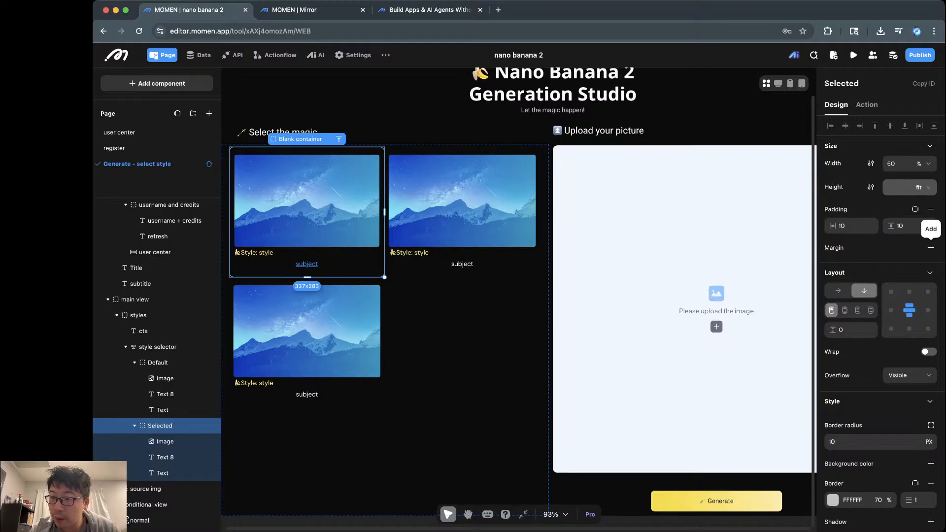
{"action": "left_click", "coordinate": [931, 247]}
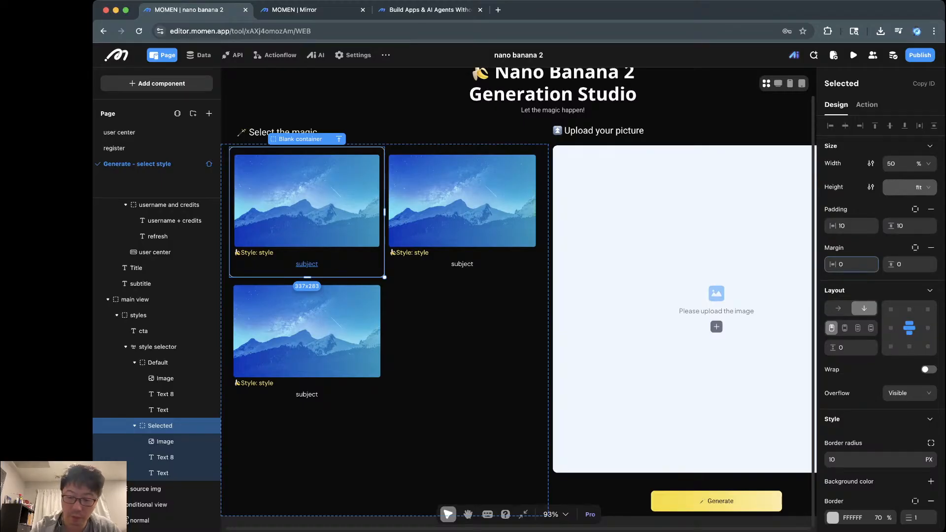
{"action": "key", "text": "Tab"}
{"action": "type", "text": "8"}
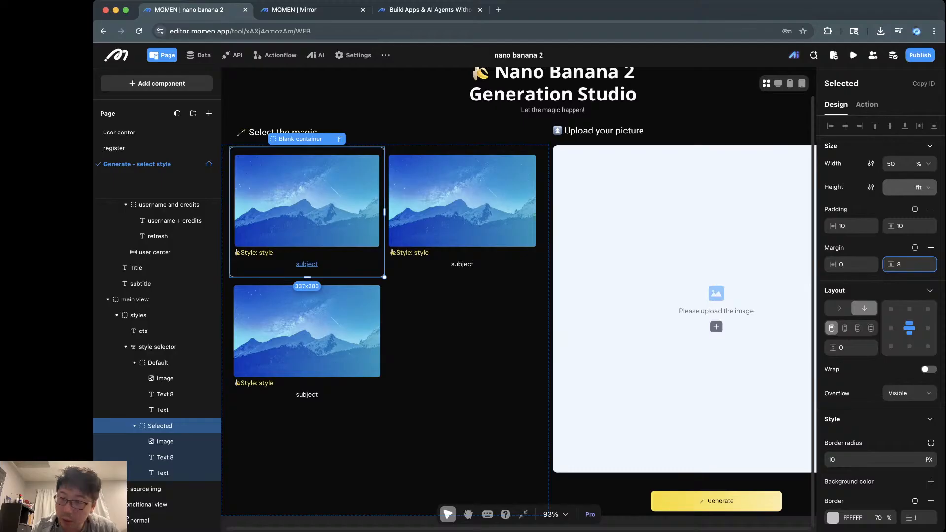
{"action": "left_click", "coordinate": [158, 362]}
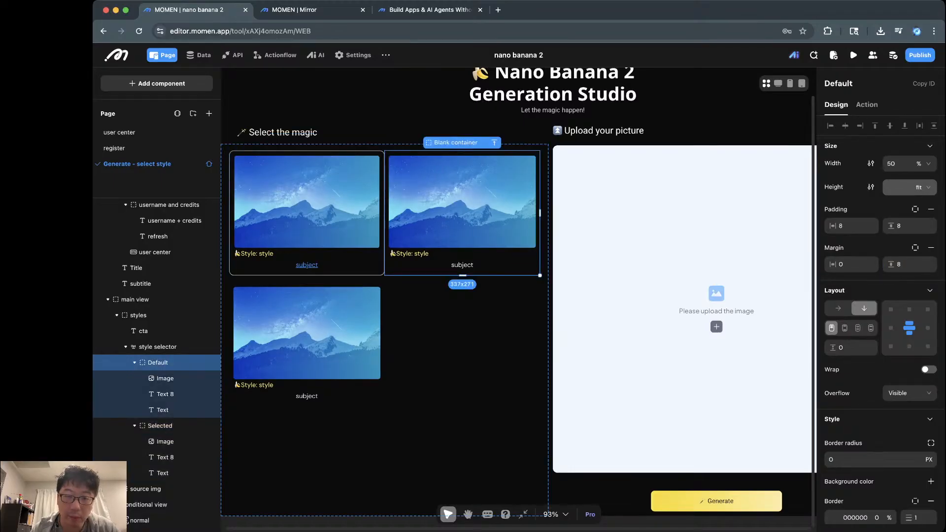
{"action": "key", "text": "ctrl+Tab"}
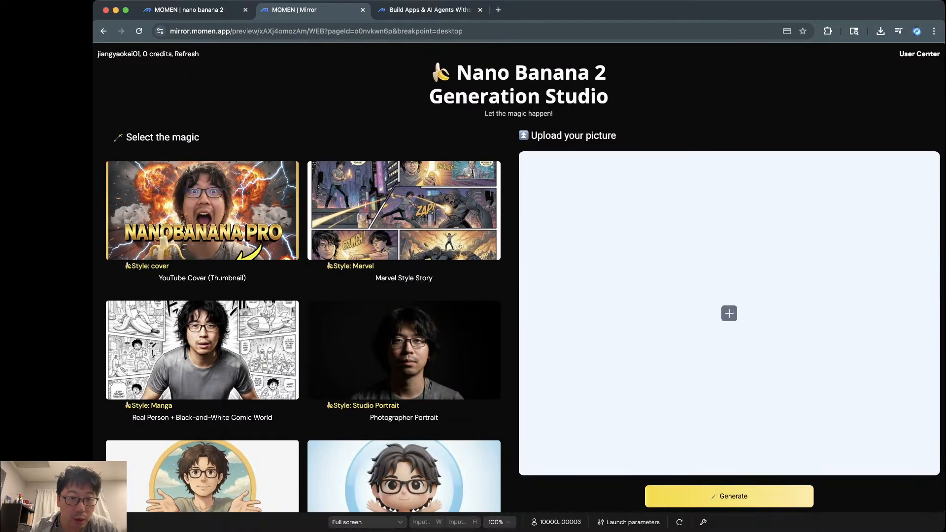
Step: In the preview, click the YouTube Cover, Manga, Studio Portrait and Marvel cards to test selection highlighting
{"action": "left_click", "coordinate": [202, 223]}
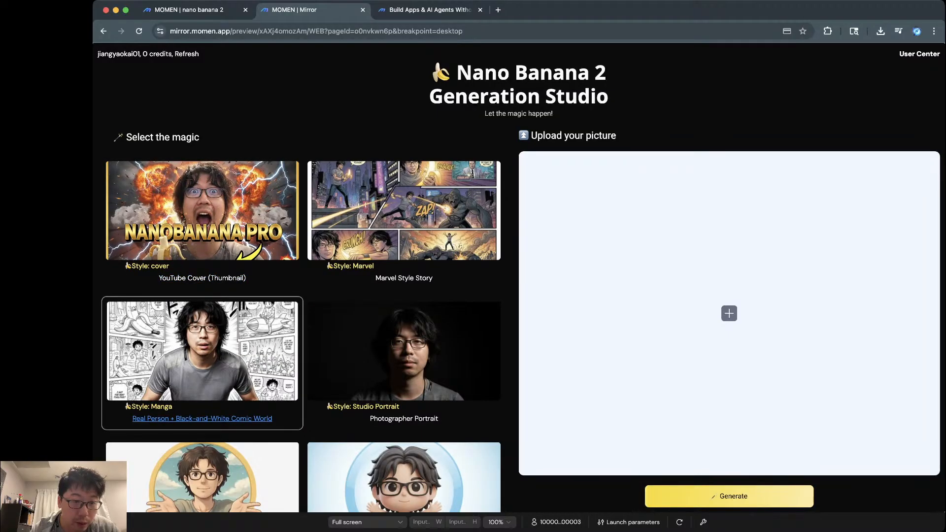
{"action": "left_click", "coordinate": [202, 358]}
{"action": "left_click", "coordinate": [404, 358]}
{"action": "left_click", "coordinate": [404, 217]}
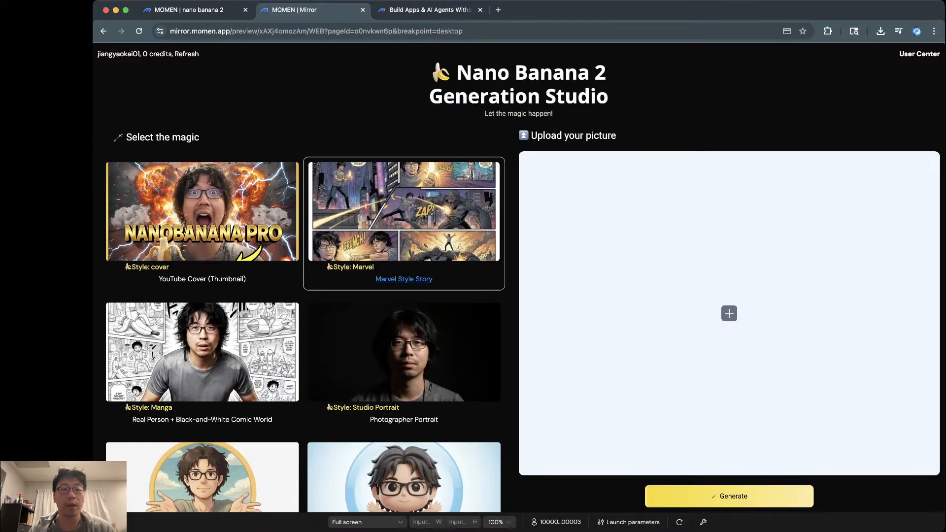
{"action": "left_click", "coordinate": [189, 10]}
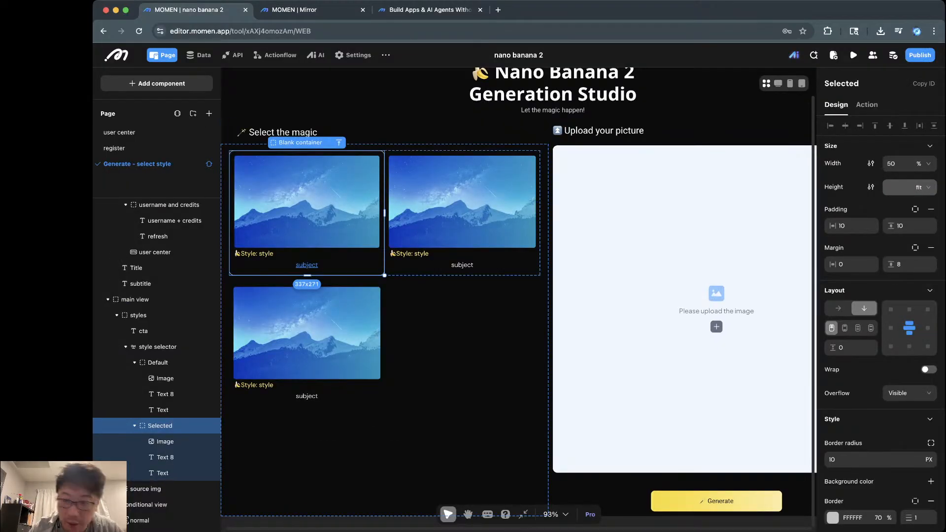
{"action": "left_click", "coordinate": [413, 253]}
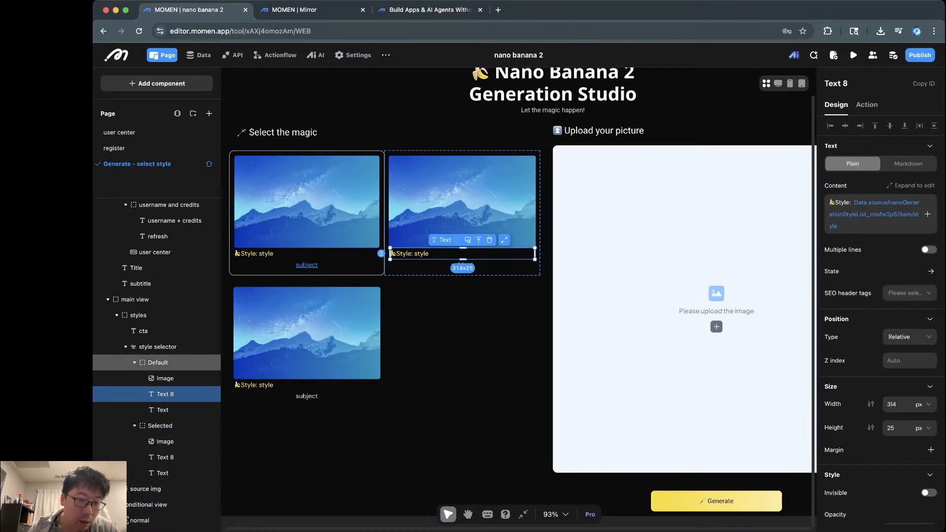
Step: Compare the Default and Selected cards' border settings
{"action": "left_click", "coordinate": [158, 363]}
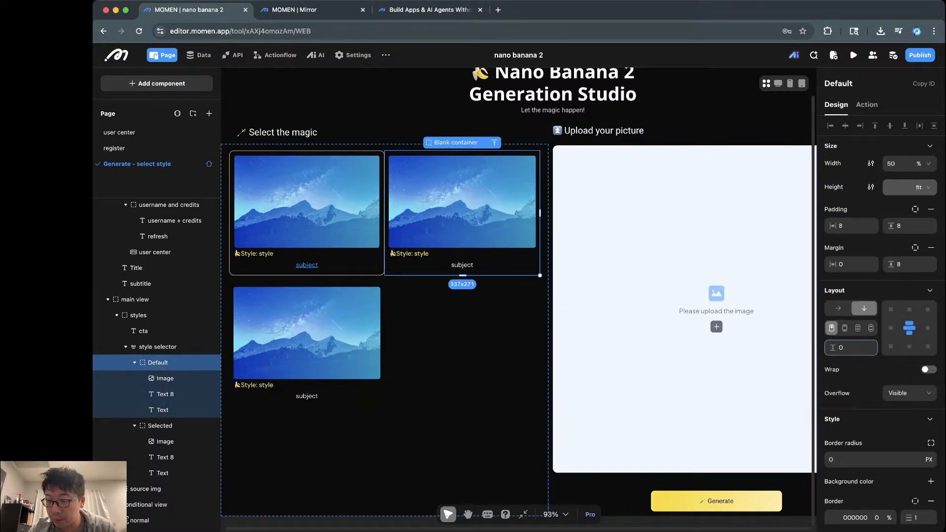
{"action": "scroll", "coordinate": [880, 320], "scroll_direction": "down", "scroll_amount": 1}
{"action": "left_click", "coordinate": [877, 487]}
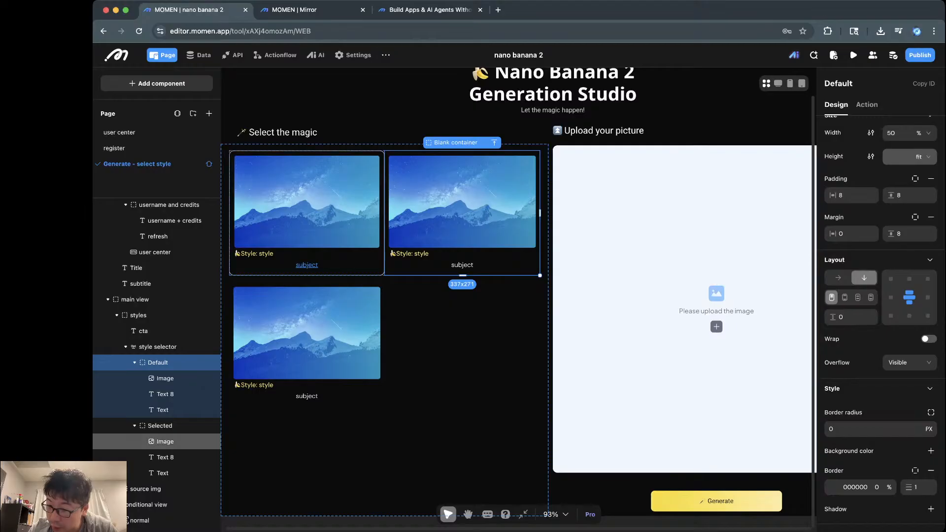
{"action": "left_click", "coordinate": [160, 426]}
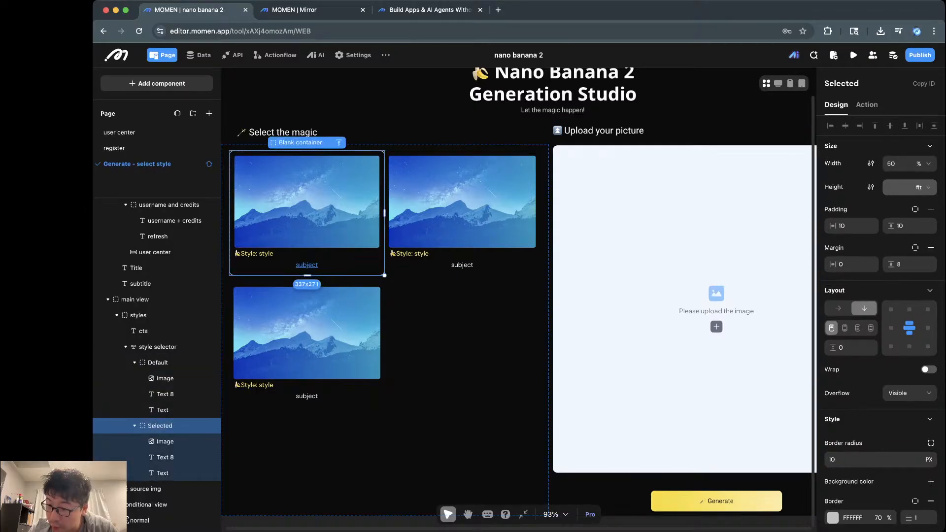
{"action": "scroll", "coordinate": [880, 320], "scroll_direction": "down", "scroll_amount": 1}
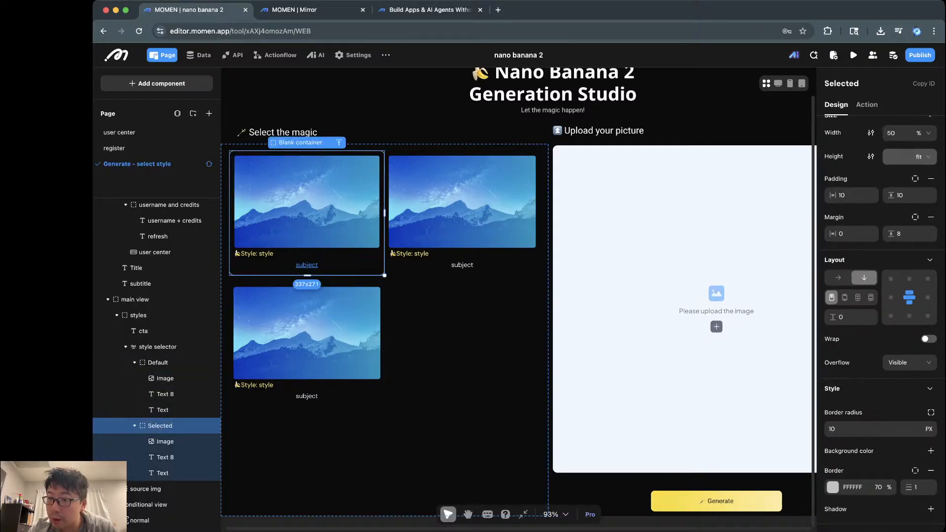
{"action": "left_click", "coordinate": [856, 488]}
{"action": "scroll", "coordinate": [856, 487], "scroll_direction": "up", "scroll_amount": 1}
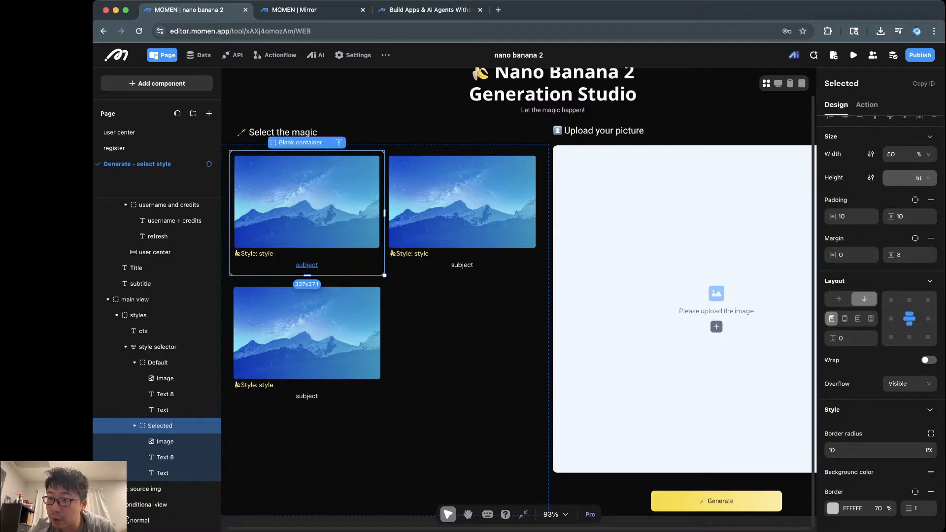
{"action": "scroll", "coordinate": [882, 320], "scroll_direction": "up", "scroll_amount": 1}
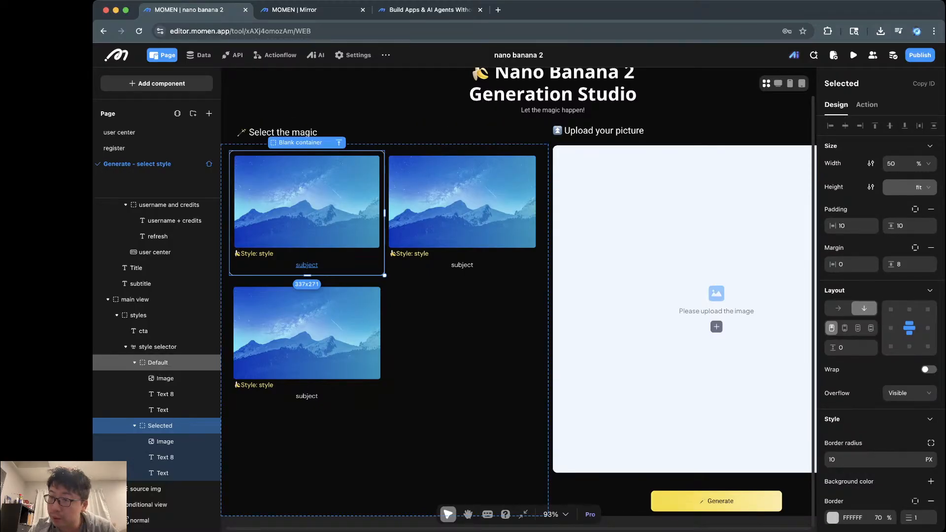
{"action": "left_click", "coordinate": [157, 362]}
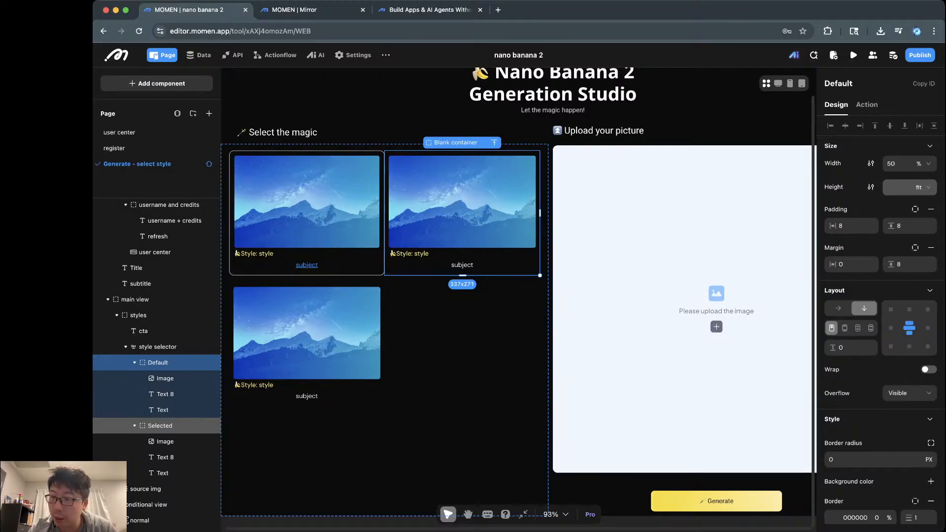
{"action": "left_click", "coordinate": [160, 425]}
Step: Change the Selected card's padding to 8 horizontal and 8 vertical, and check the preview
{"action": "left_click", "coordinate": [843, 225]}
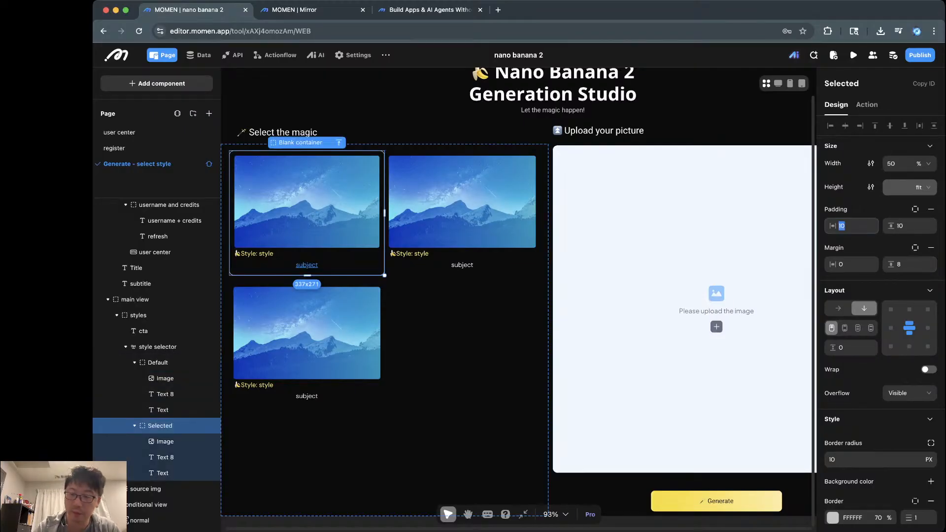
{"action": "type", "text": "8"}
{"action": "key", "text": "Tab"}
{"action": "type", "text": "8"}
{"action": "key", "text": "Tab"}
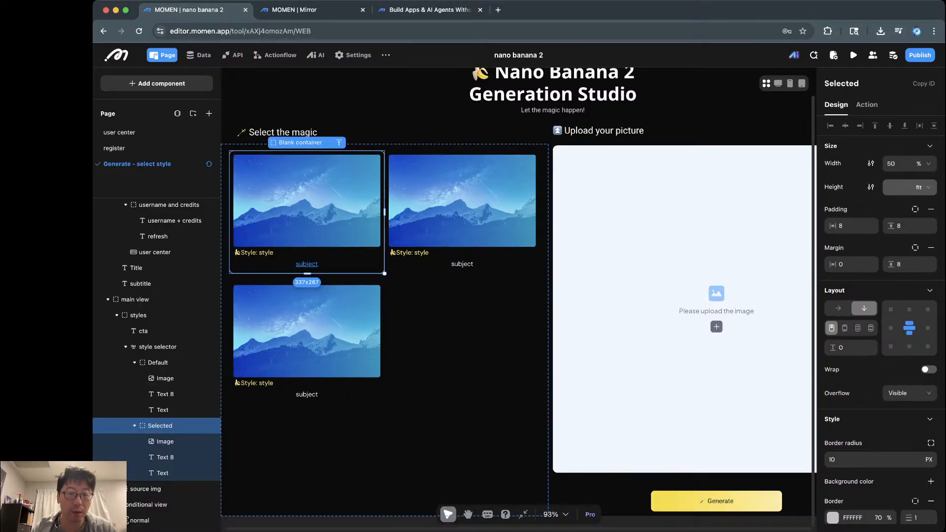
{"action": "key", "text": "ctrl+Tab"}
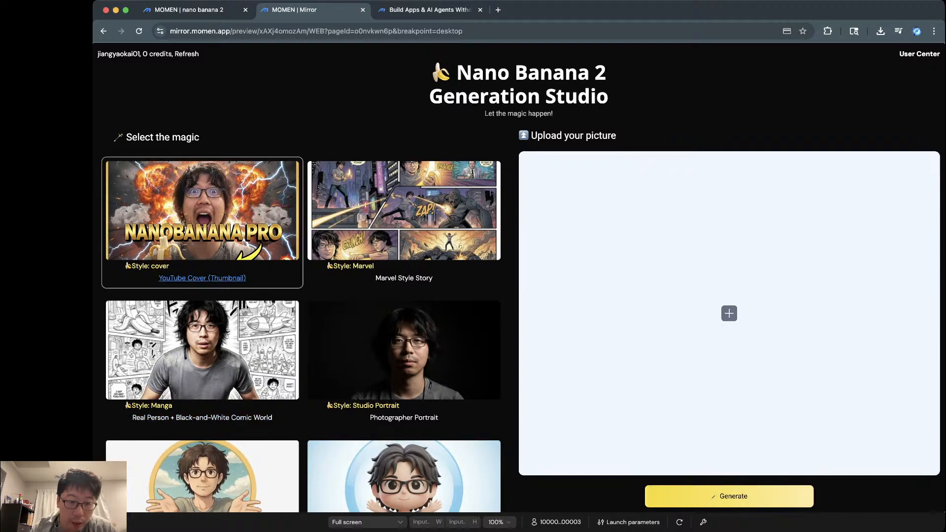
{"action": "key", "text": "ctrl+shift+Tab"}
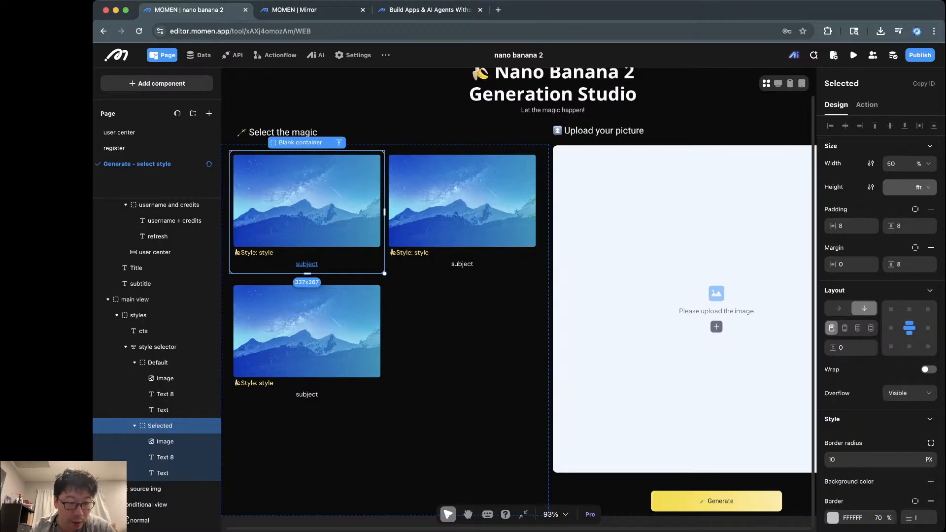
Step: Add an EEF7FF background colour to the Default card
{"action": "left_click", "coordinate": [158, 363]}
{"action": "left_click", "coordinate": [135, 362]}
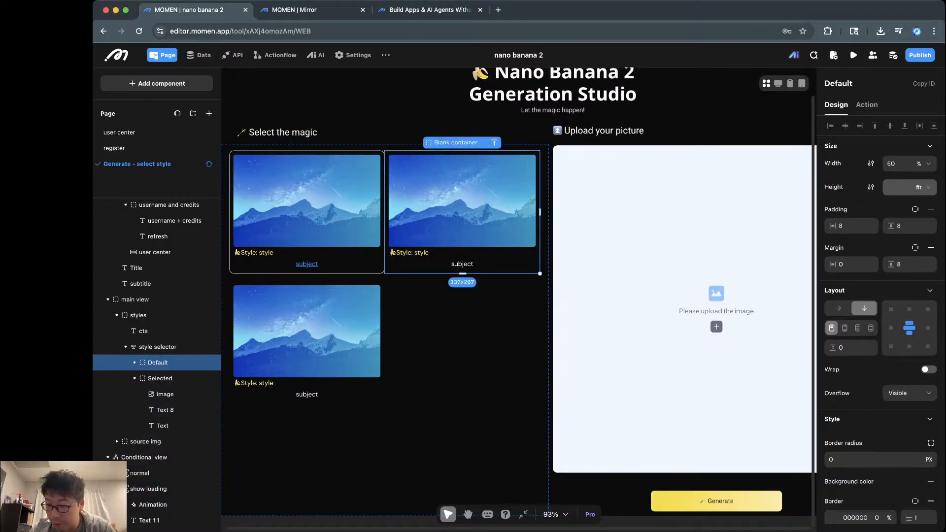
{"action": "left_click", "coordinate": [134, 363]}
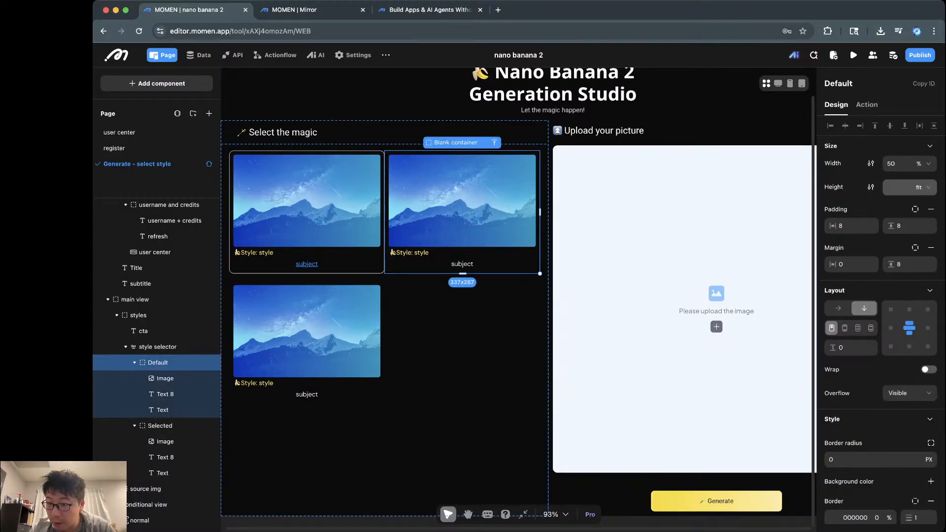
{"action": "scroll", "coordinate": [880, 320], "scroll_direction": "down", "scroll_amount": 1}
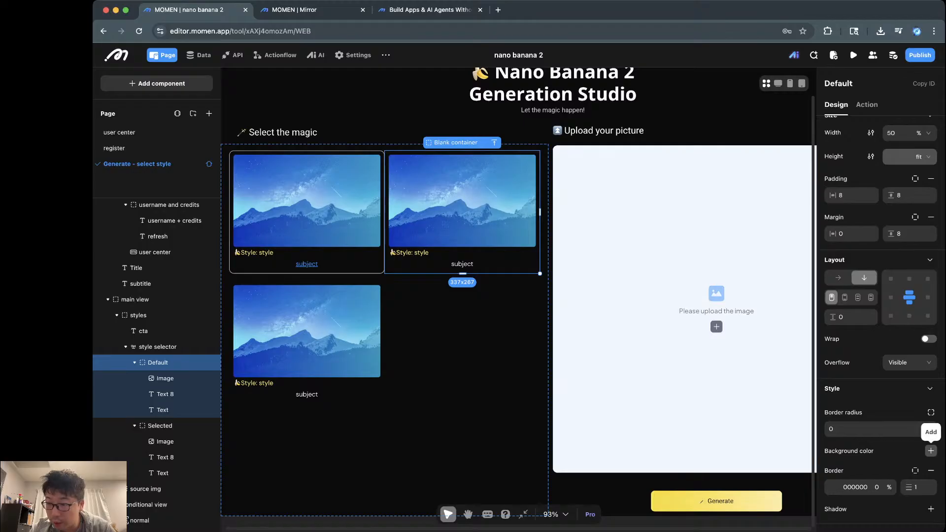
{"action": "left_click", "coordinate": [930, 451]}
{"action": "key", "text": "Tab"}
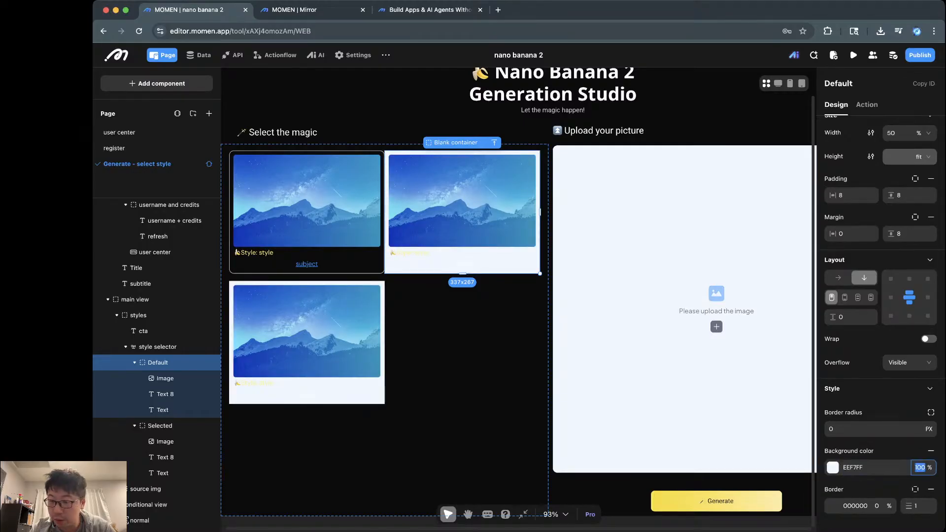
{"action": "type", "text": "2"}
{"action": "key", "text": "Return"}
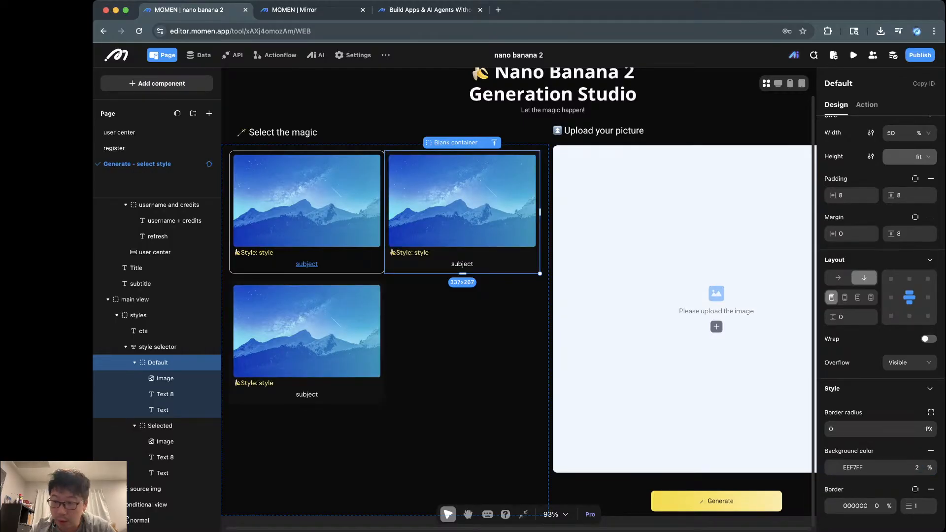
Step: Change the Default card's background opacity to 10% and view it in the live preview
{"action": "double_click", "coordinate": [917, 468]}
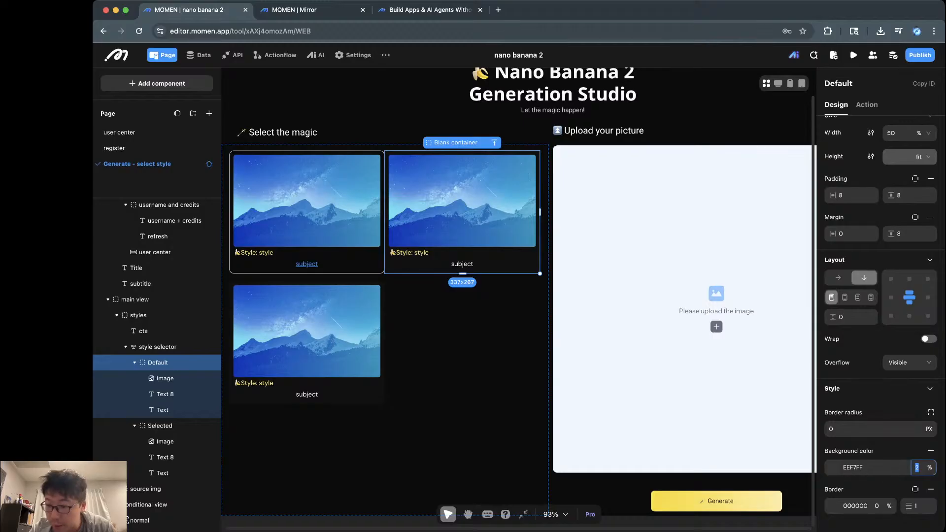
{"action": "type", "text": "2"}
{"action": "key", "text": "BackSpace"}
{"action": "type", "text": "10"}
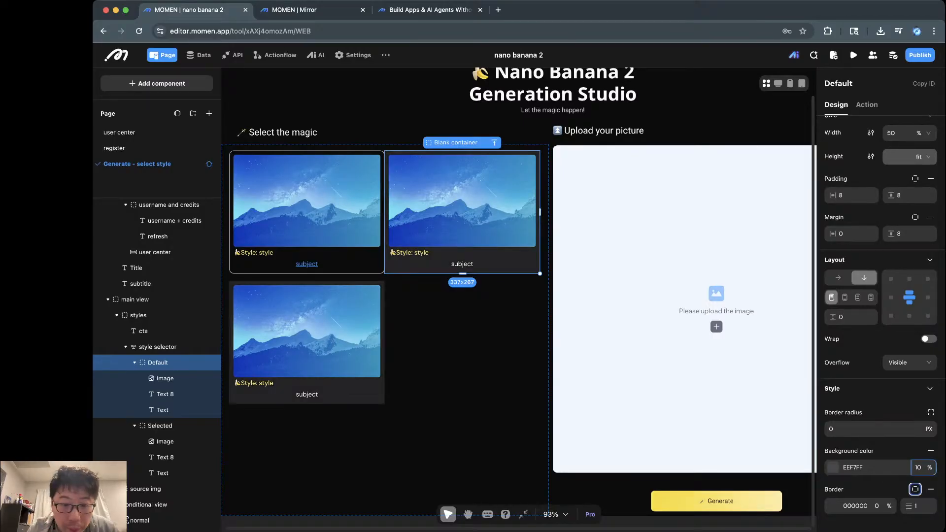
{"action": "key", "text": "Return"}
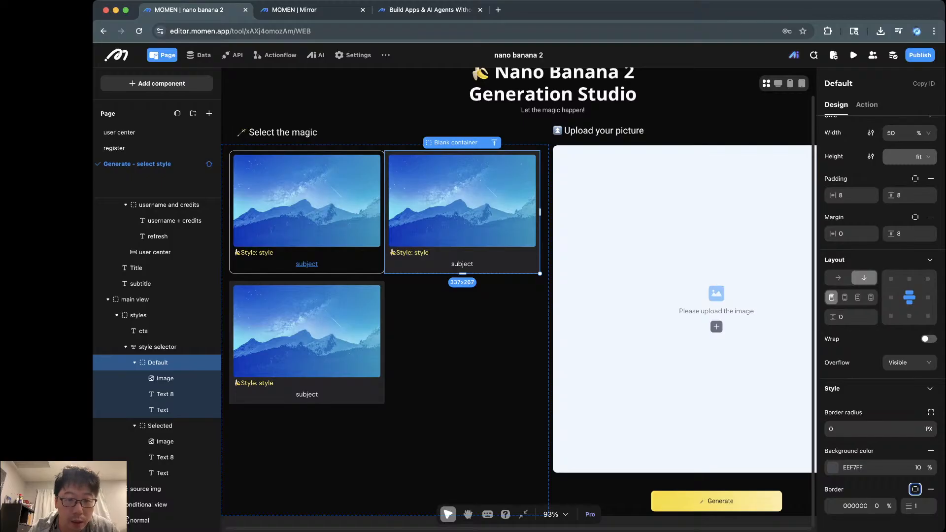
{"action": "key", "text": "ctrl+Tab"}
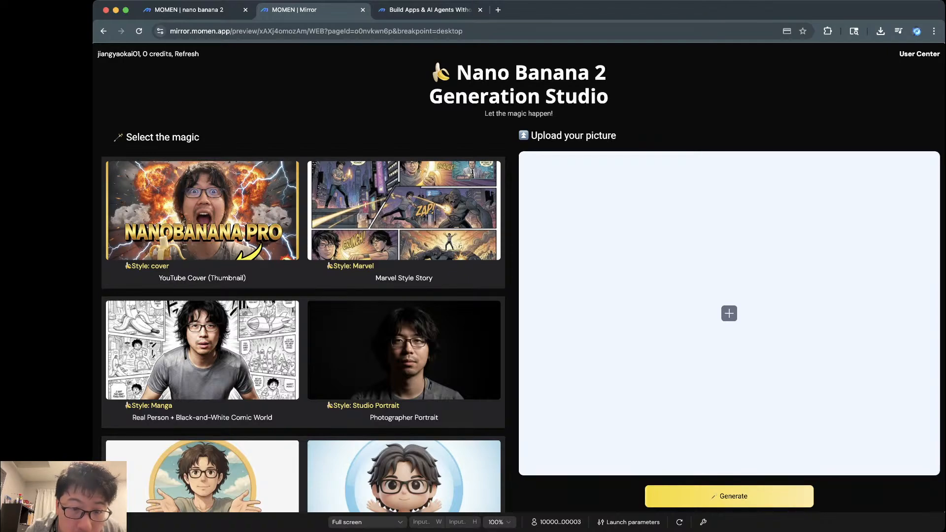
Step: Remove the EEF7FF background colour from the Default card, then select the style selector
{"action": "left_click", "coordinate": [189, 10]}
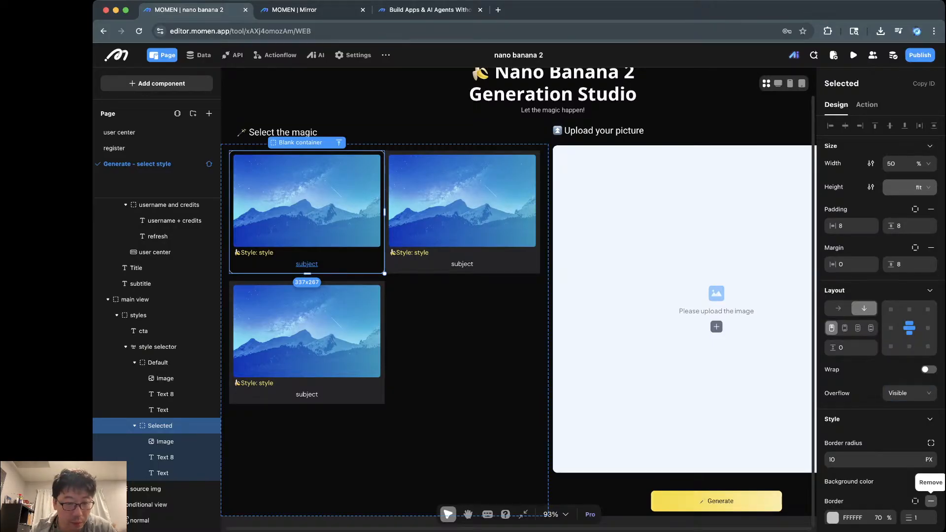
{"action": "scroll", "coordinate": [931, 501], "scroll_direction": "down", "scroll_amount": 1}
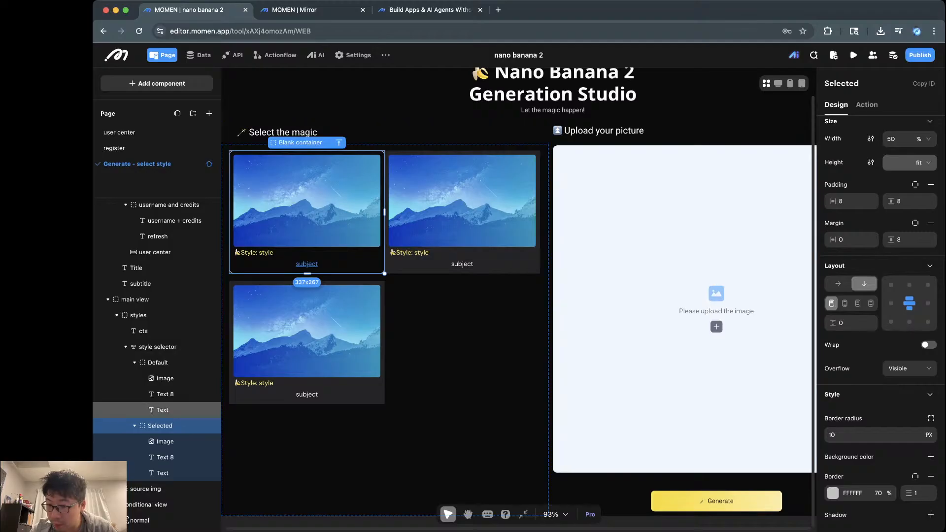
{"action": "left_click", "coordinate": [158, 362]}
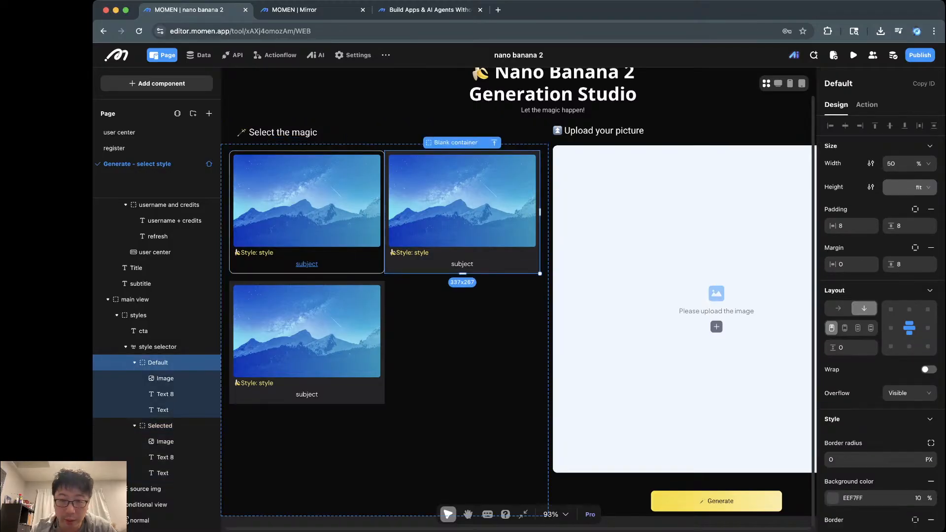
{"action": "left_click", "coordinate": [931, 482]}
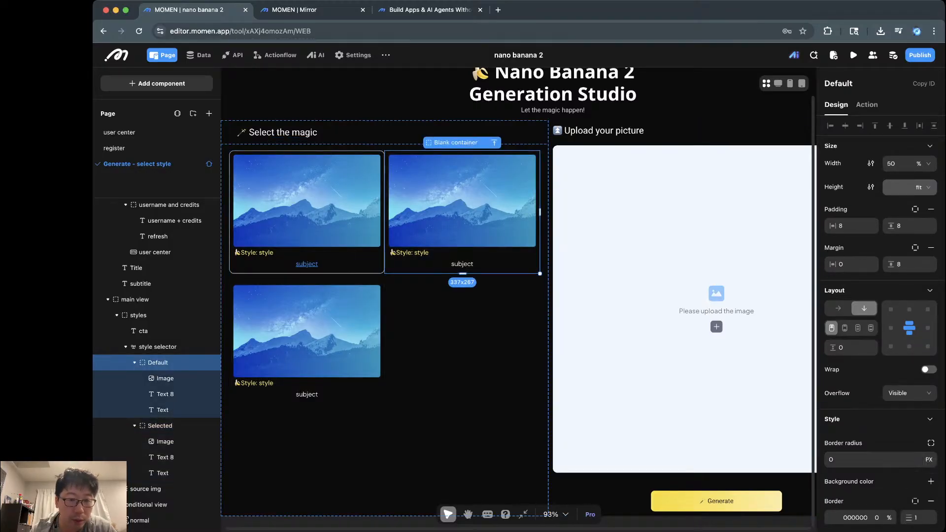
{"action": "left_click", "coordinate": [157, 347]}
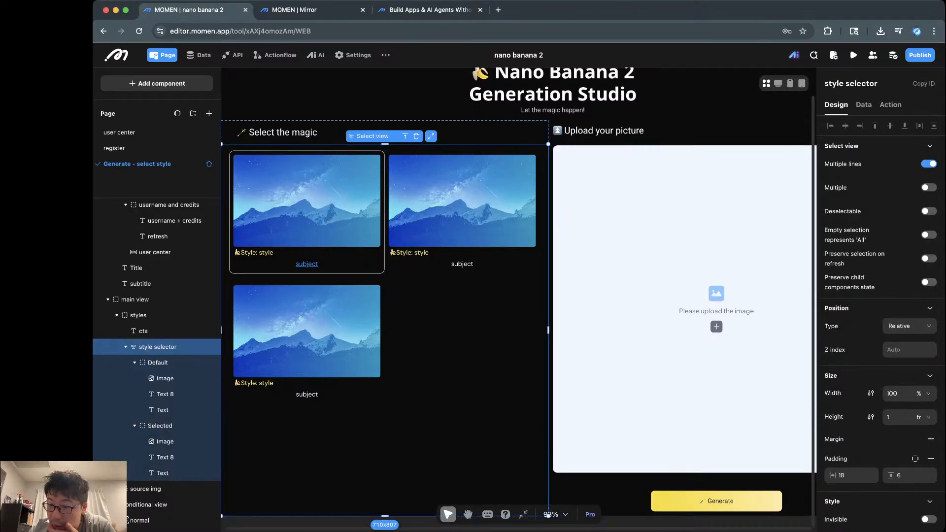
{"action": "scroll", "coordinate": [879, 321], "scroll_direction": "down", "scroll_amount": 3}
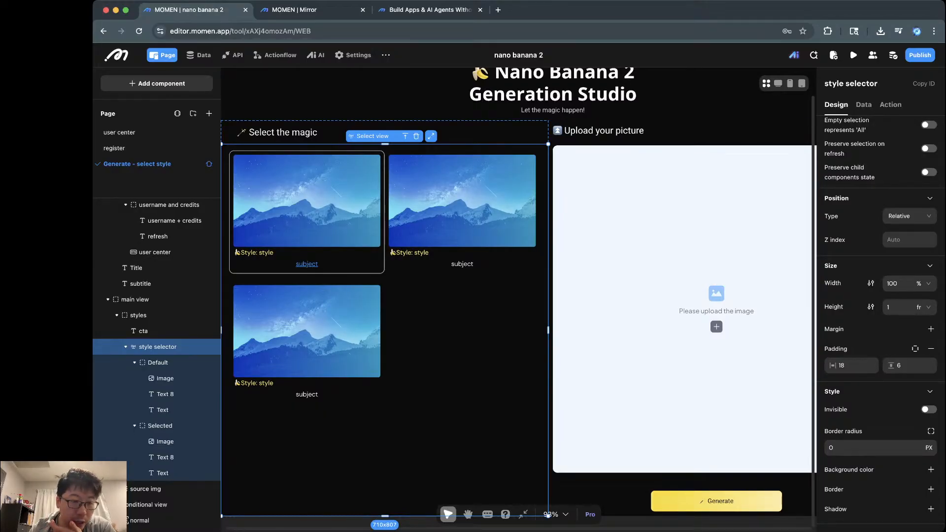
Step: Add a white FFFFFF shadow at 20% opacity with blur 12 to the Default cards
{"action": "left_click", "coordinate": [157, 362]}
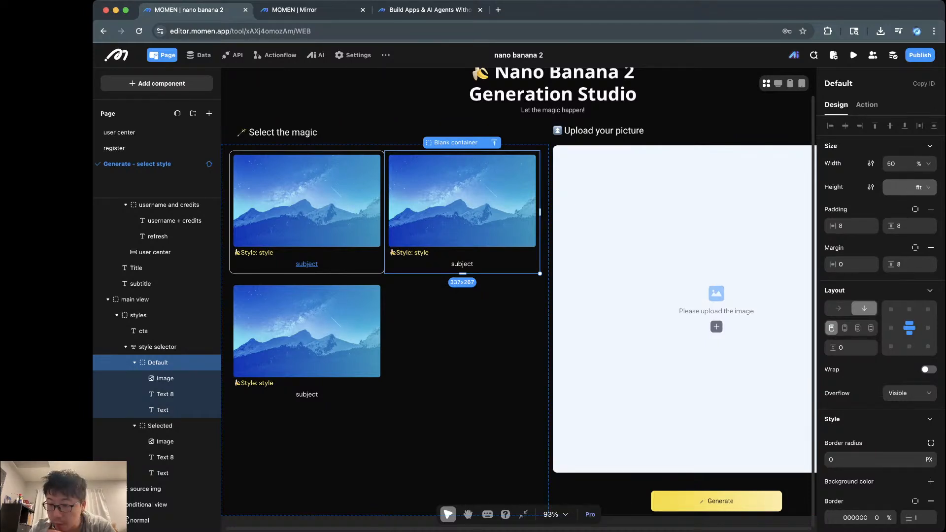
{"action": "scroll", "coordinate": [882, 320], "scroll_direction": "down", "scroll_amount": 2}
{"action": "left_click", "coordinate": [931, 509]}
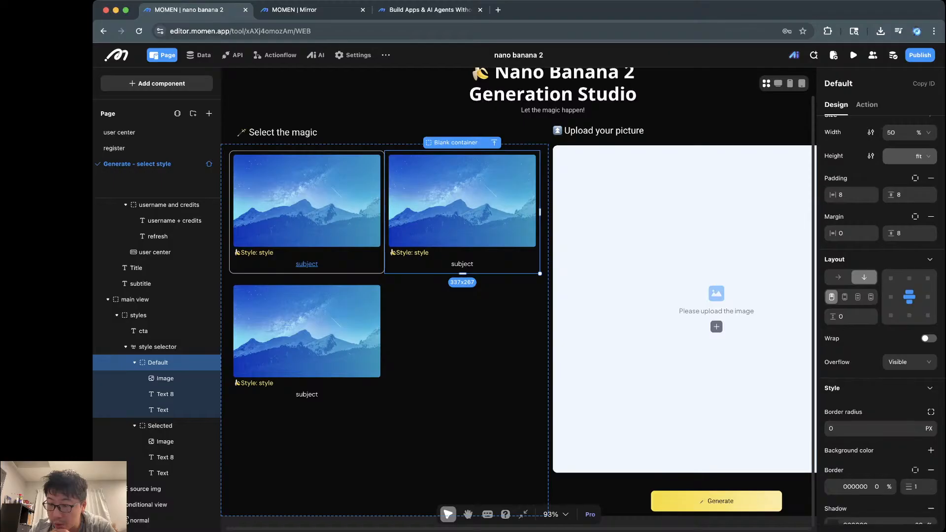
{"action": "scroll", "coordinate": [881, 443], "scroll_direction": "down", "scroll_amount": 3}
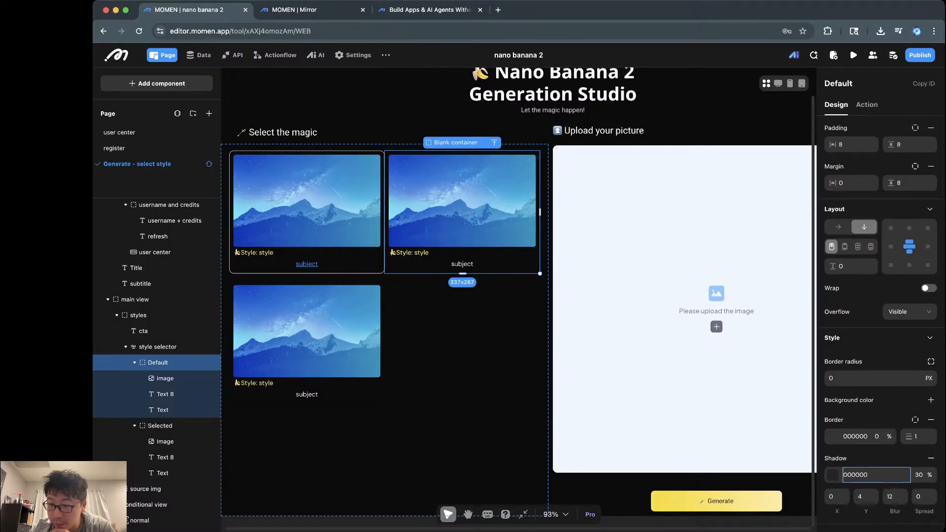
{"action": "double_click", "coordinate": [855, 475]}
{"action": "left_click", "coordinate": [832, 475]}
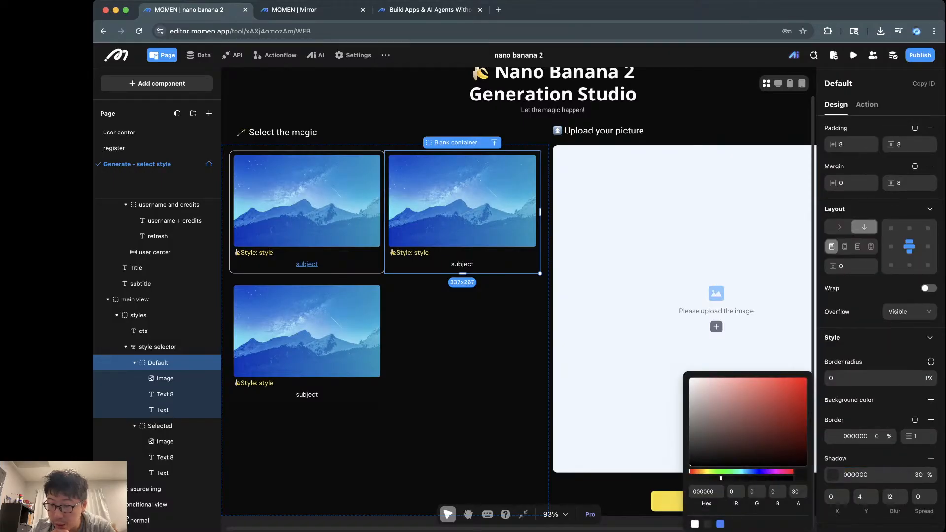
{"action": "left_click", "coordinate": [695, 524]}
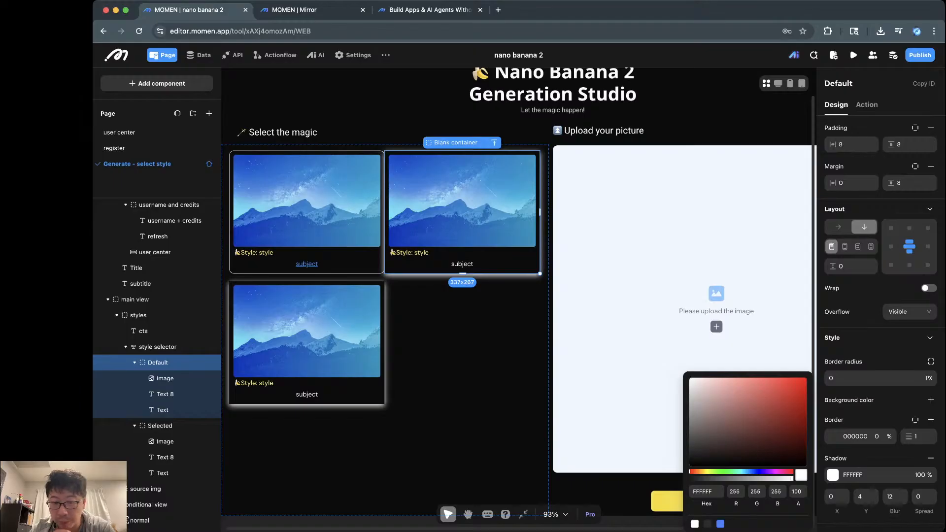
{"action": "left_click", "coordinate": [845, 475]}
{"action": "key", "text": "Tab"}
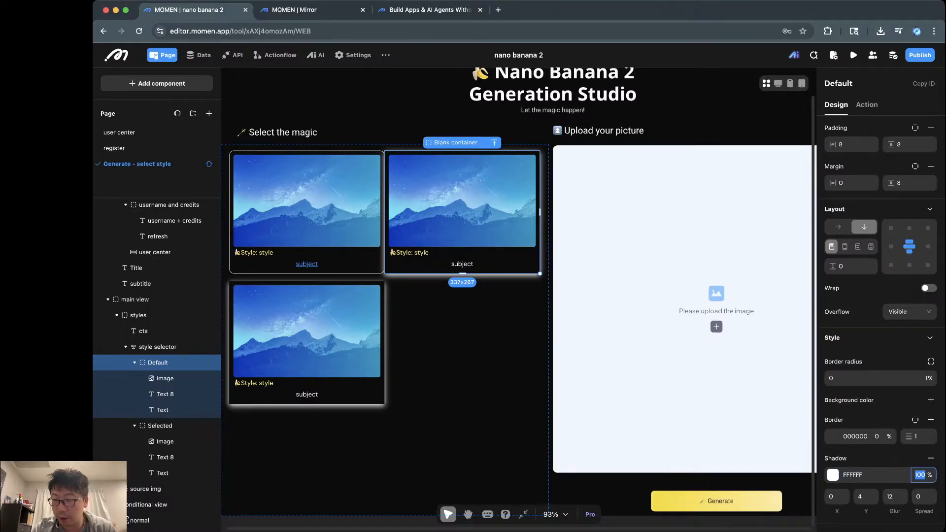
{"action": "type", "text": "20"}
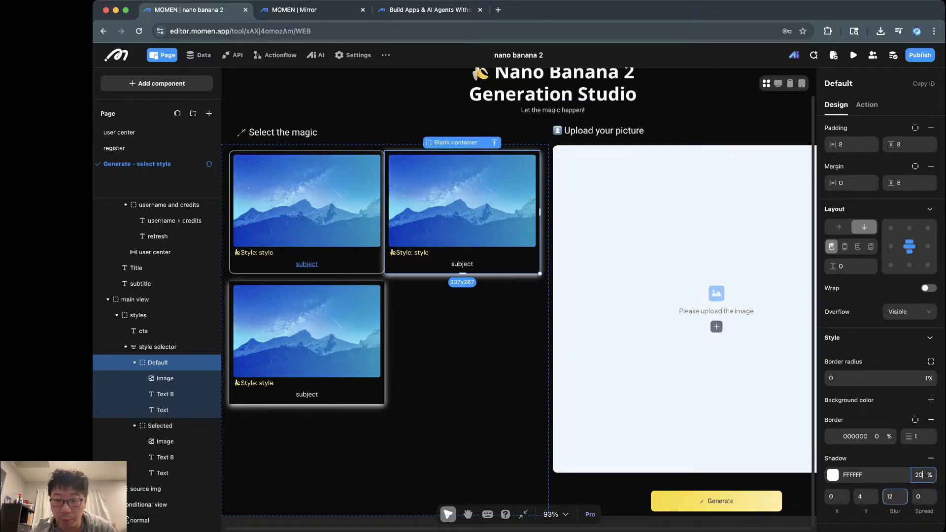
{"action": "double_click", "coordinate": [889, 497]}
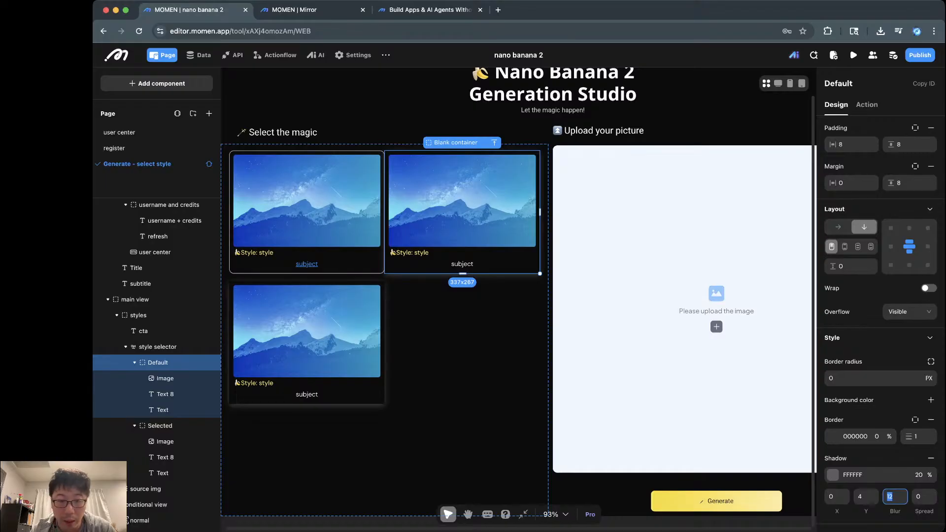
{"action": "key", "text": "Return"}
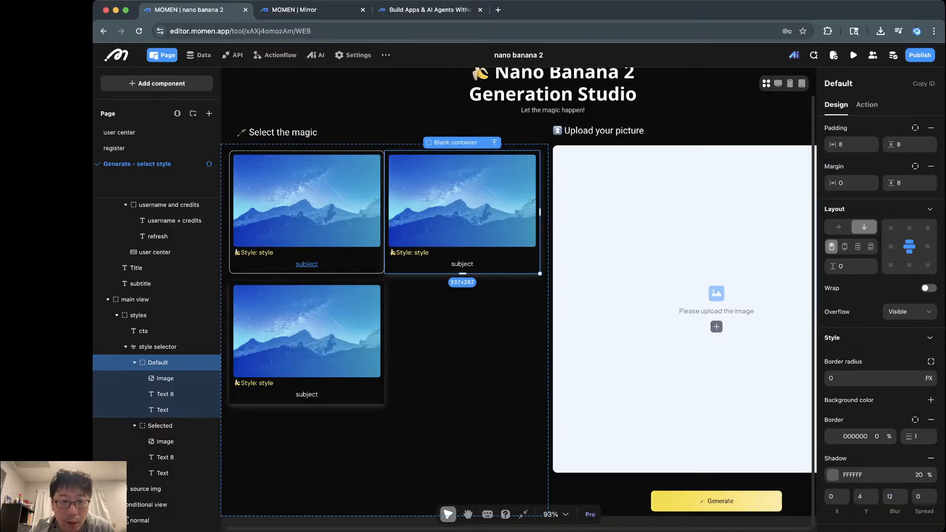
{"action": "key", "text": "ctrl+Tab"}
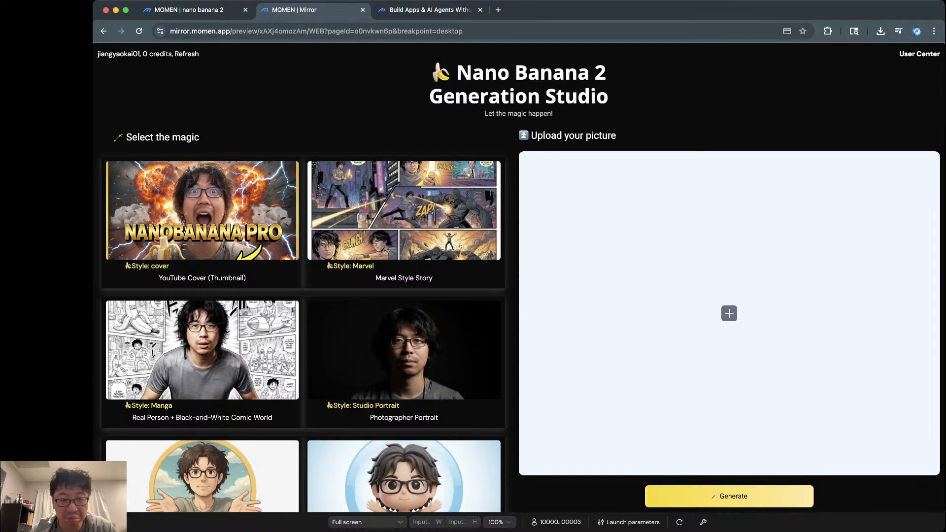
Step: Compare the card styling against the preview, then show the Generate button's on-click action settings
{"action": "scroll", "coordinate": [303, 335], "scroll_direction": "down", "scroll_amount": 5}
{"action": "scroll", "coordinate": [303, 335], "scroll_direction": "up", "scroll_amount": 5}
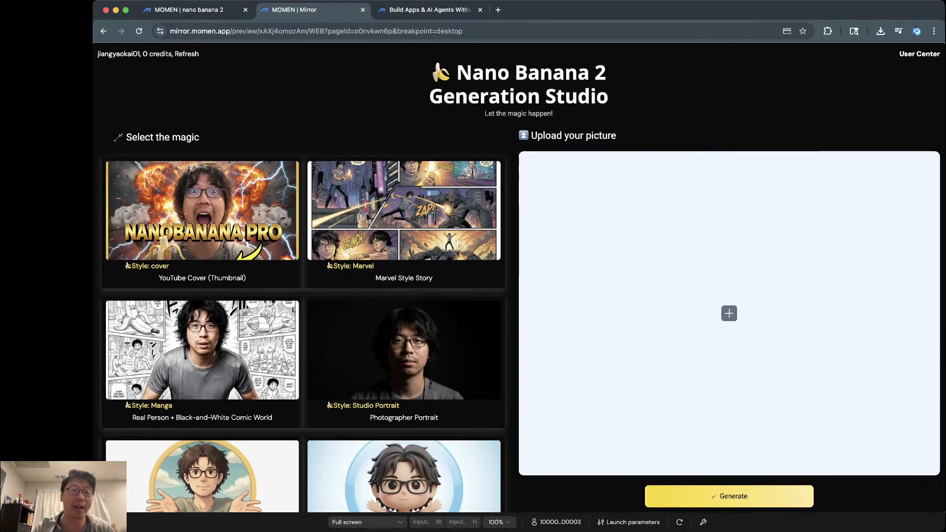
{"action": "key", "text": "ctrl+shift+Tab"}
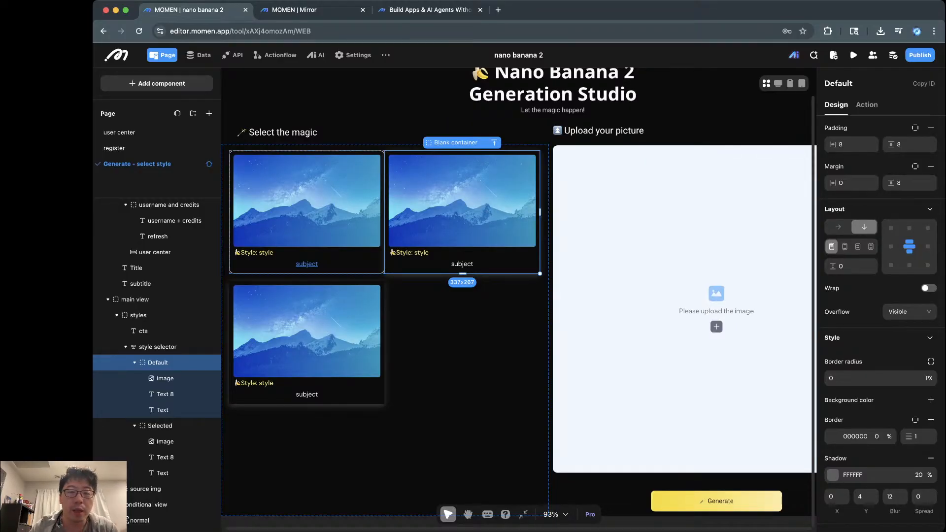
{"action": "left_click", "coordinate": [162, 473]}
{"action": "left_click", "coordinate": [158, 363]}
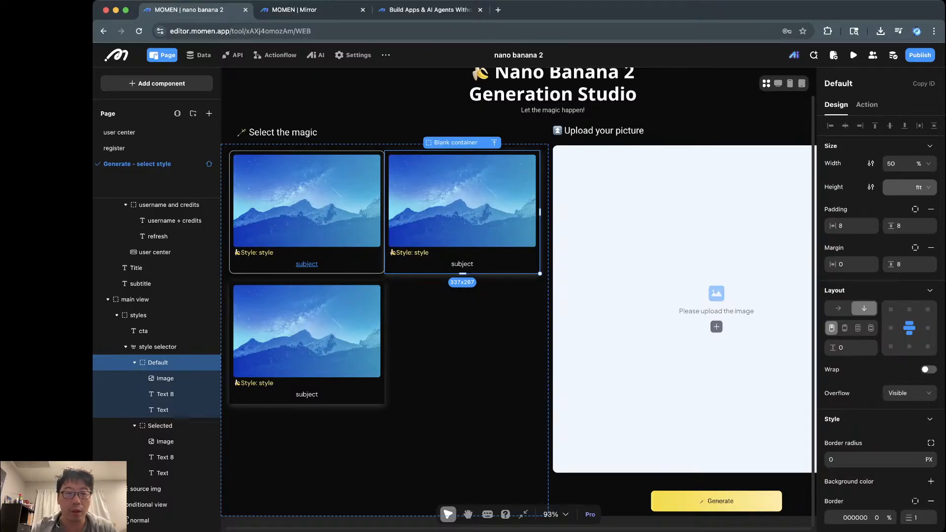
{"action": "key", "text": "ctrl+Tab"}
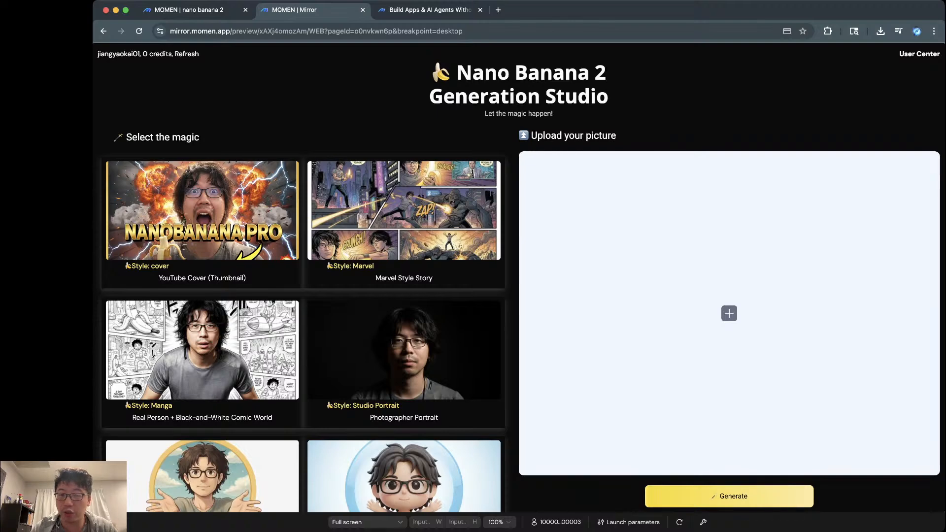
{"action": "key", "text": "ctrl+shift+Tab"}
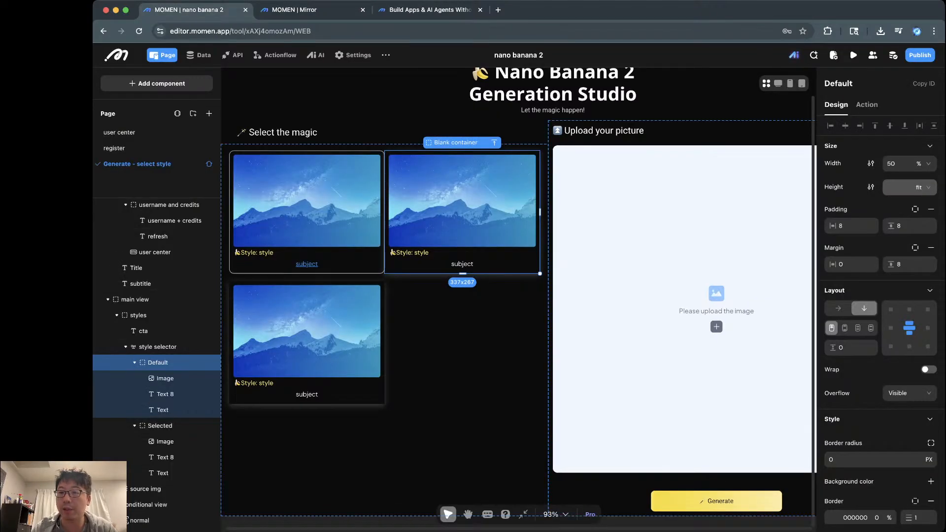
{"action": "left_click", "coordinate": [716, 501]}
{"action": "left_click", "coordinate": [866, 105]}
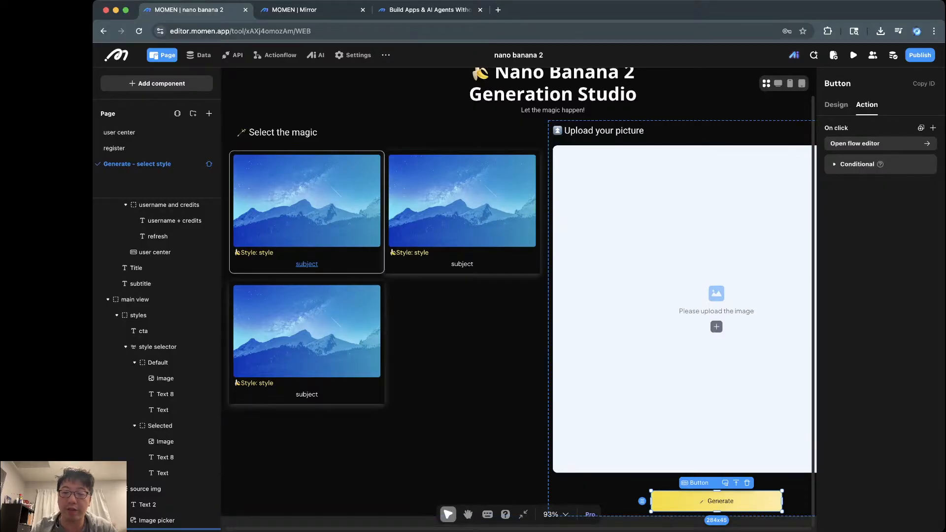
Step: Select the image picker and open its placeholder image settings in the Design tab
{"action": "scroll", "coordinate": [640, 315], "scroll_direction": "down", "scroll_amount": 1}
{"action": "scroll", "coordinate": [640, 315], "scroll_direction": "right", "scroll_amount": 2}
{"action": "scroll", "coordinate": [641, 316], "scroll_direction": "up", "scroll_amount": 1}
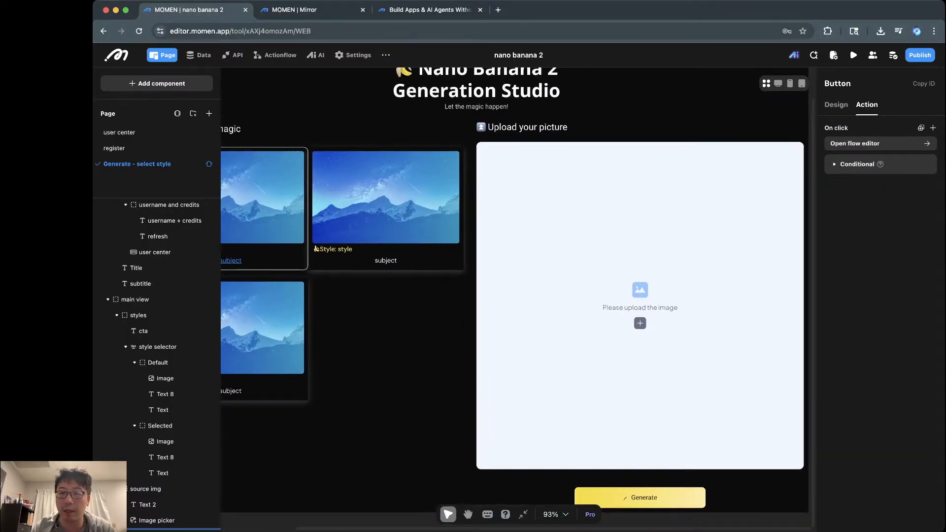
{"action": "left_click", "coordinate": [640, 316]}
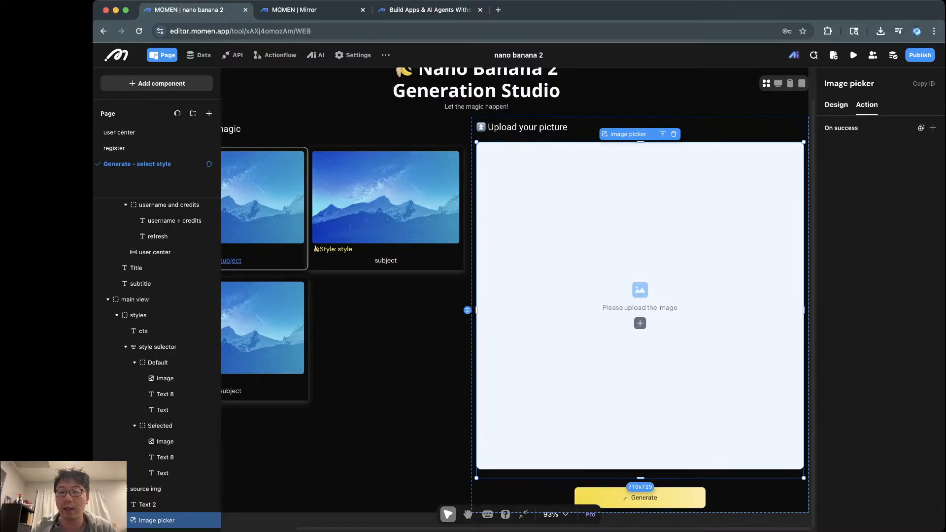
{"action": "key", "text": "ctrl+Tab"}
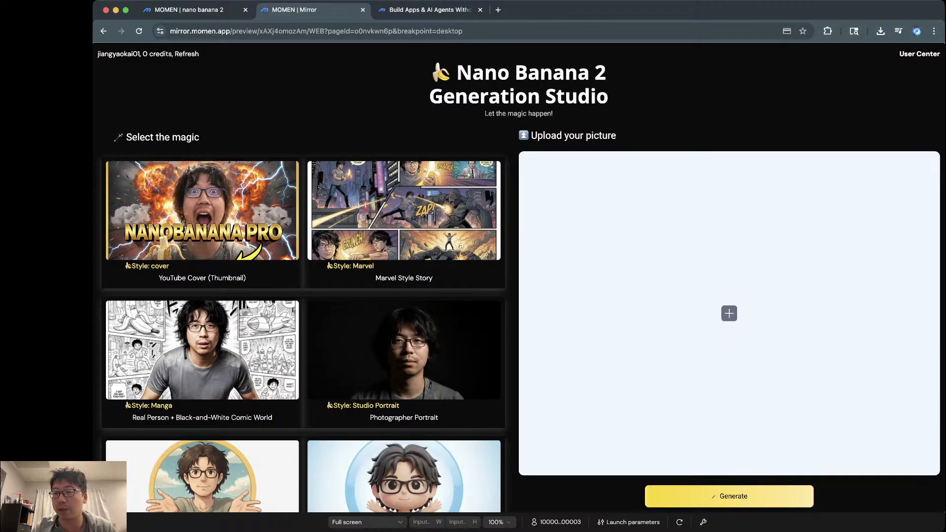
{"action": "key", "text": "ctrl+shift+Tab"}
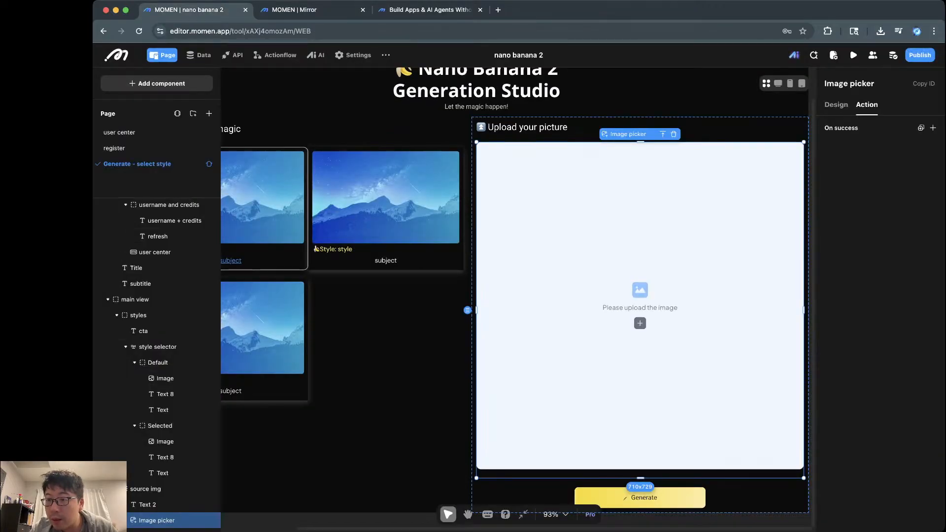
{"action": "left_click", "coordinate": [836, 105]}
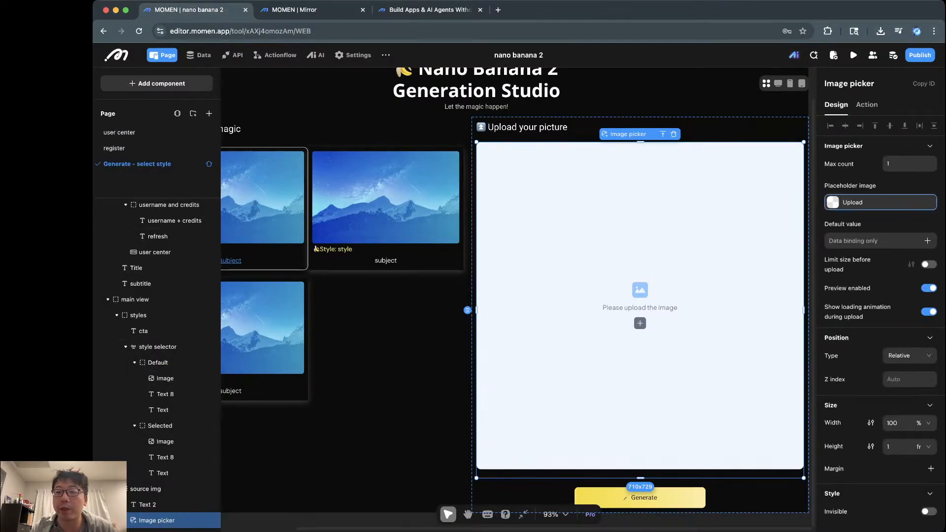
{"action": "left_click", "coordinate": [870, 203]}
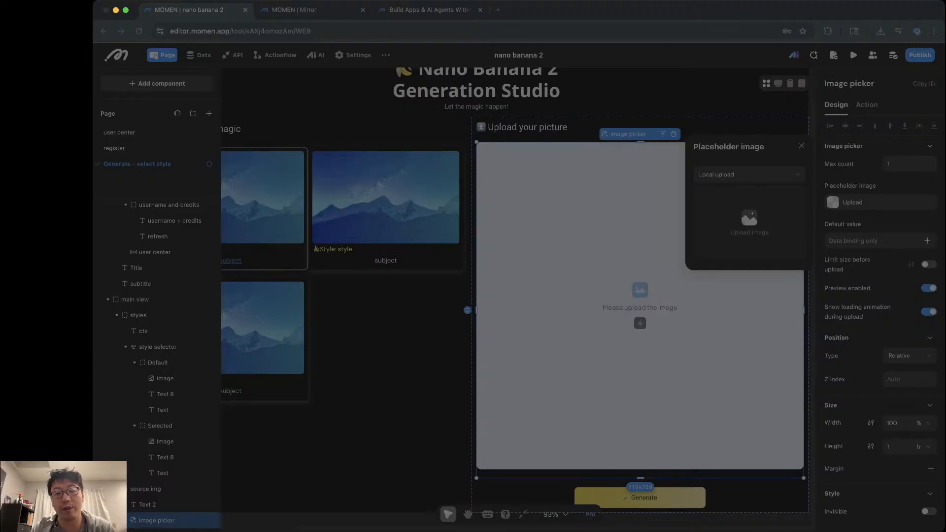
Step: Upload a local placeholder photo for the image picker and check it in the live preview
{"action": "key", "text": "Return"}
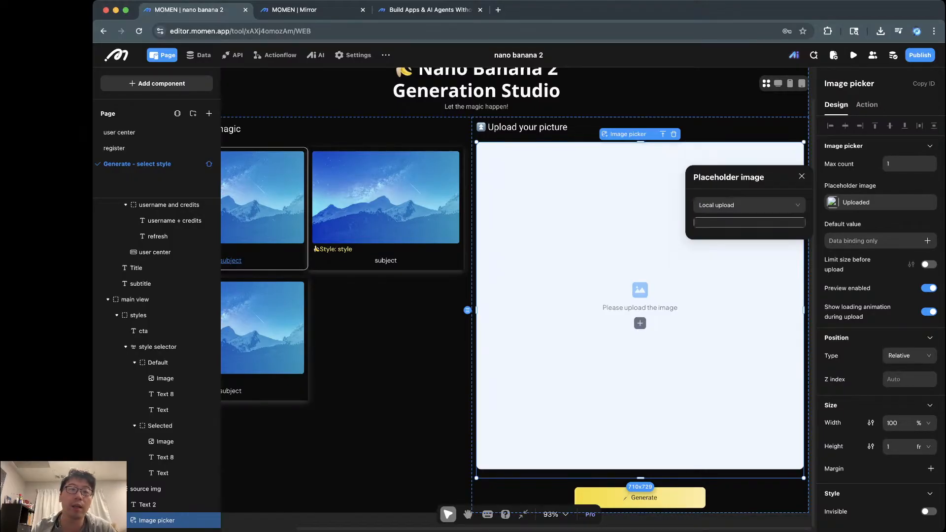
{"action": "left_click", "coordinate": [306, 10]}
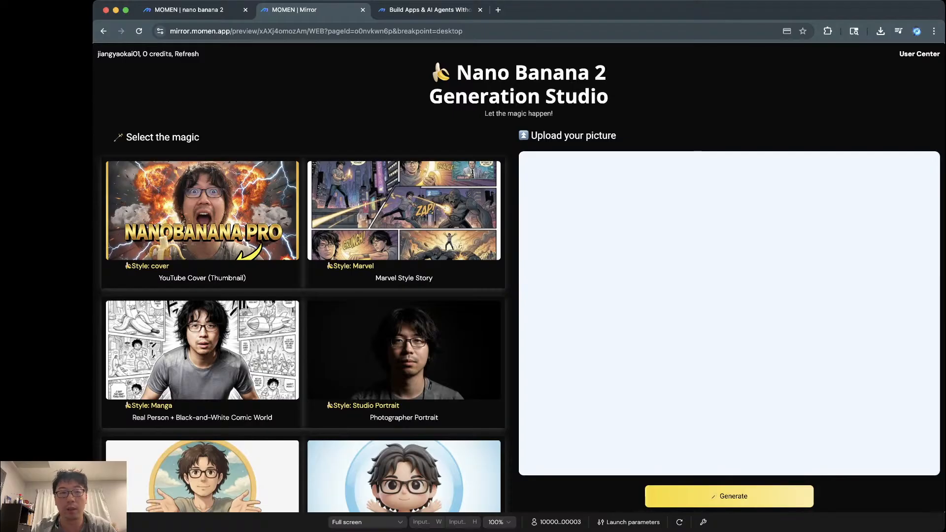
{"action": "key", "text": "ctrl+shift+Tab"}
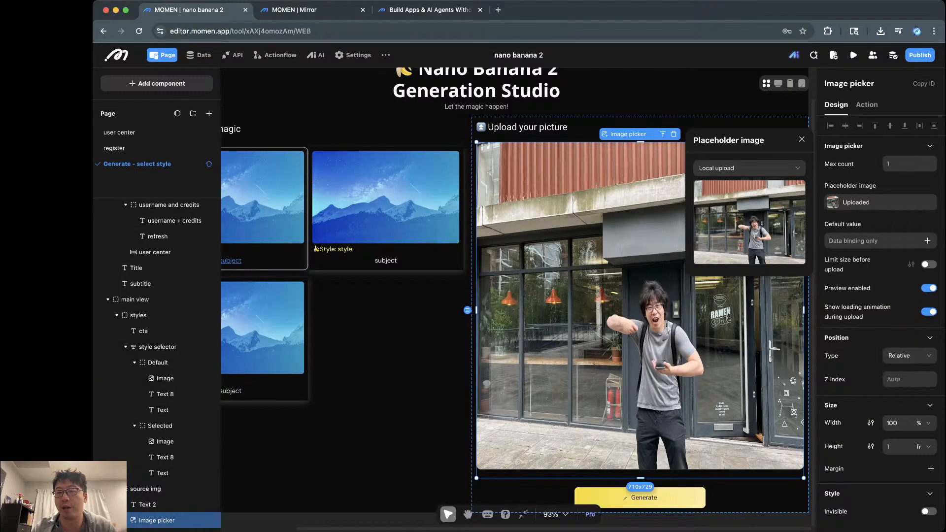
{"action": "key", "text": "ctrl+Tab"}
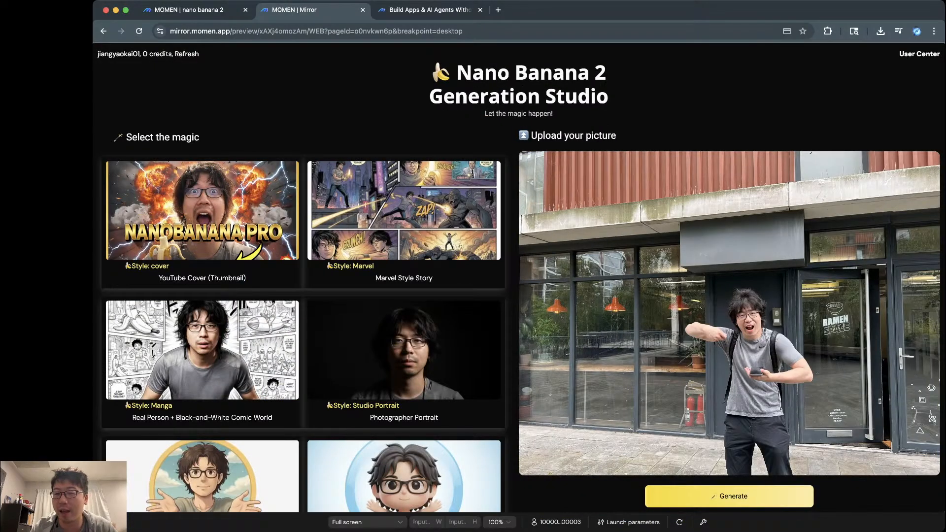
{"action": "key", "text": "ctrl+shift+Tab"}
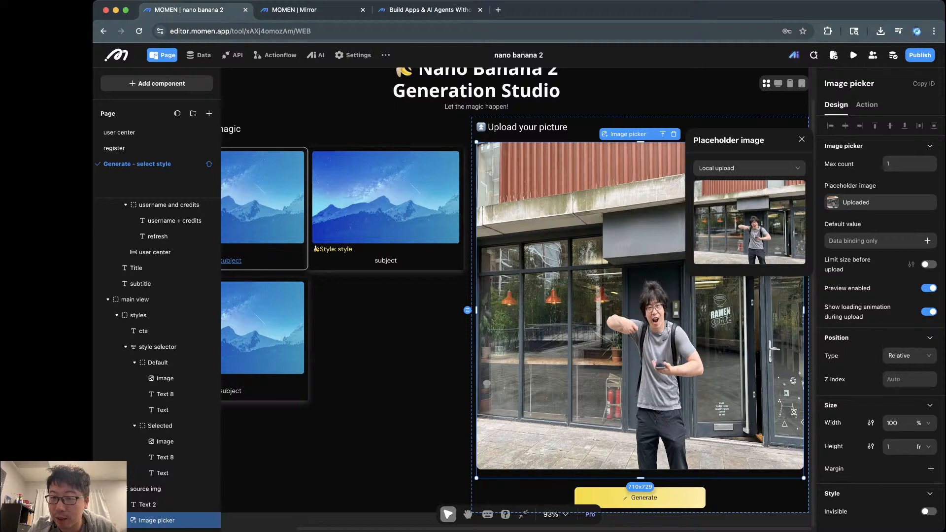
Step: Switch the placeholder image source from local upload to Data binding
{"action": "left_click", "coordinate": [749, 168]}
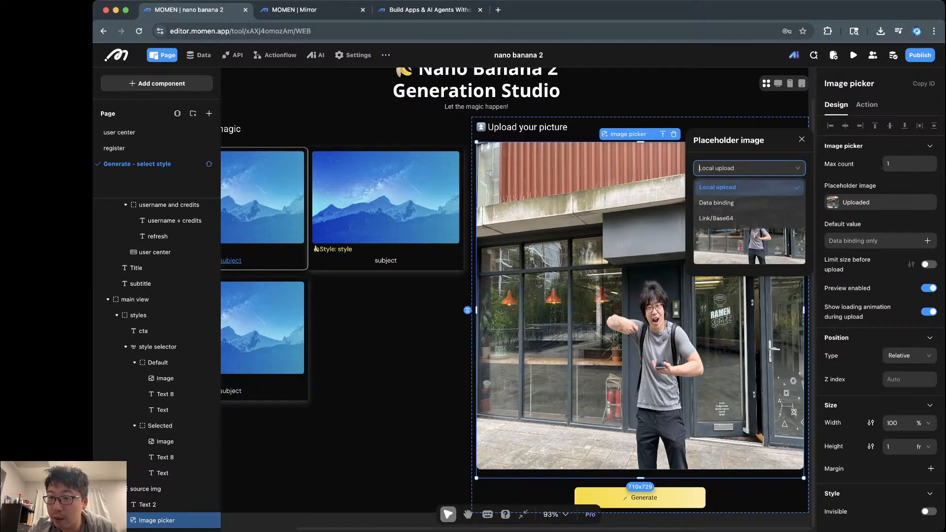
{"action": "left_click", "coordinate": [748, 187]}
{"action": "left_click", "coordinate": [879, 203]}
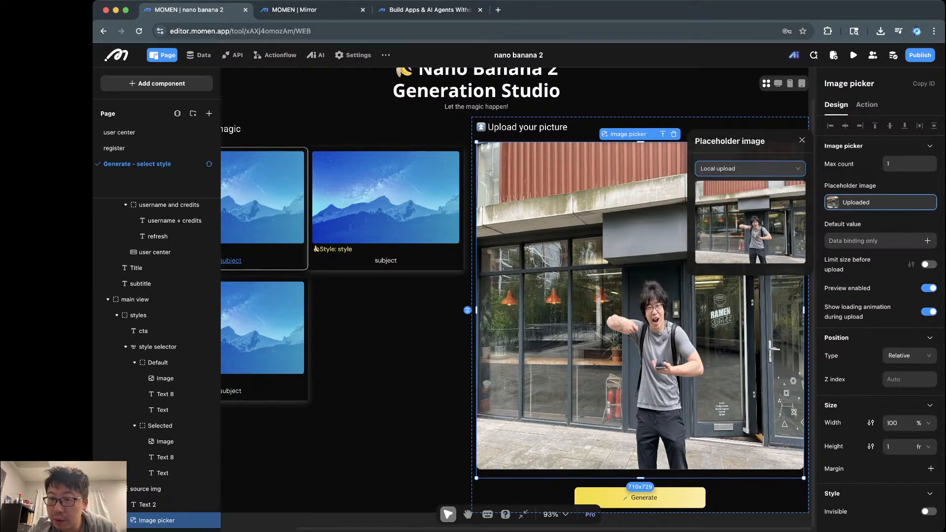
{"action": "left_click", "coordinate": [880, 202]}
{"action": "left_click", "coordinate": [748, 168]}
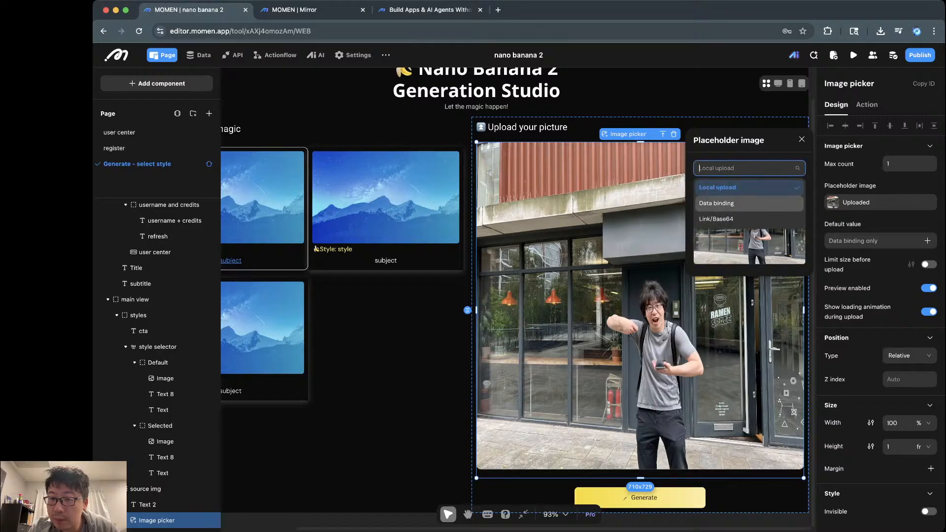
{"action": "left_click", "coordinate": [716, 203]}
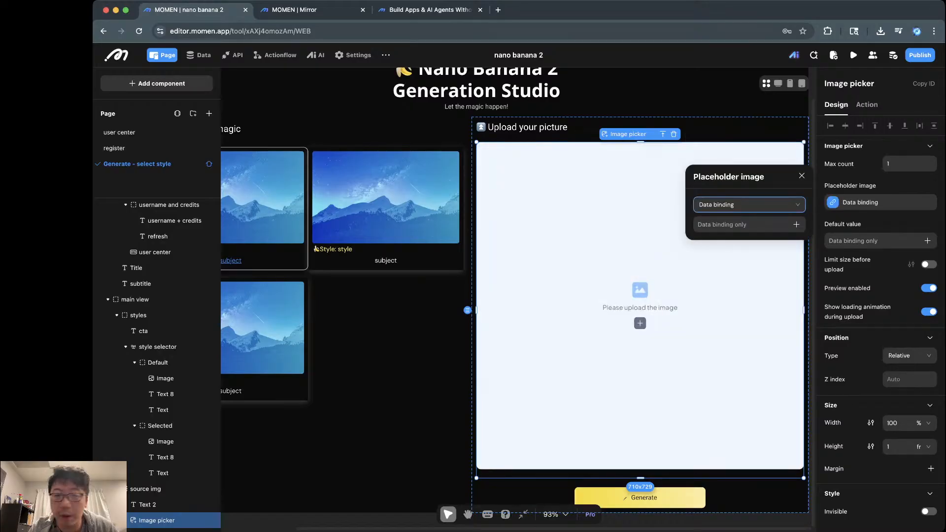
{"action": "left_click", "coordinate": [802, 176]}
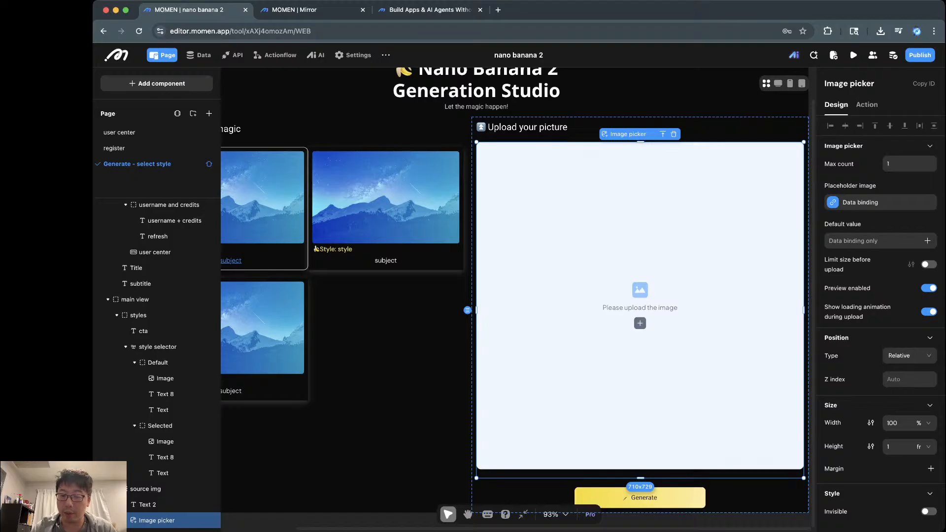
{"action": "left_click", "coordinate": [644, 497]}
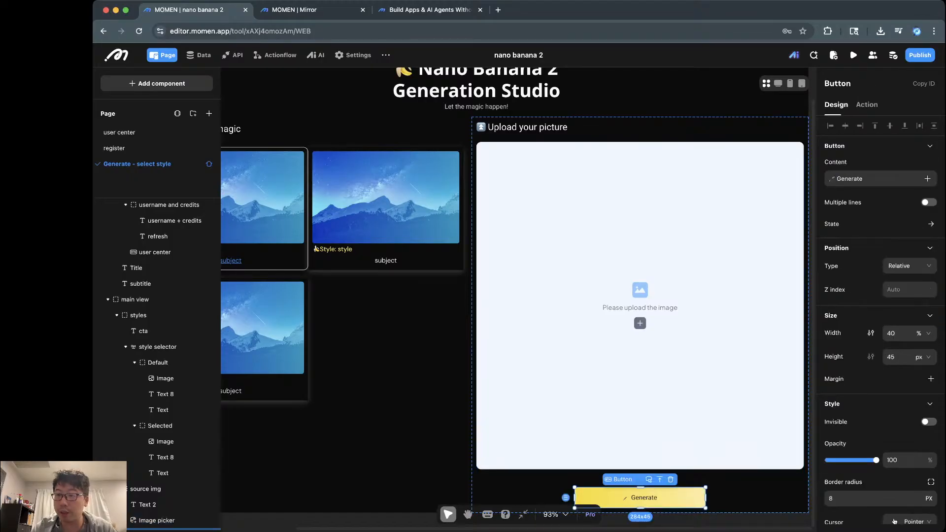
{"action": "scroll", "coordinate": [644, 498], "scroll_direction": "down", "scroll_amount": 1}
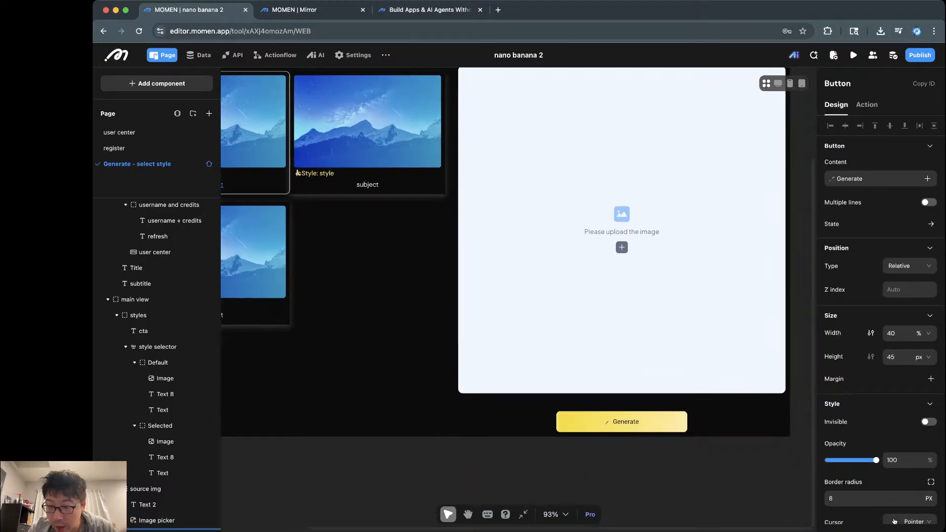
{"action": "scroll", "coordinate": [895, 521], "scroll_direction": "down", "scroll_amount": 6}
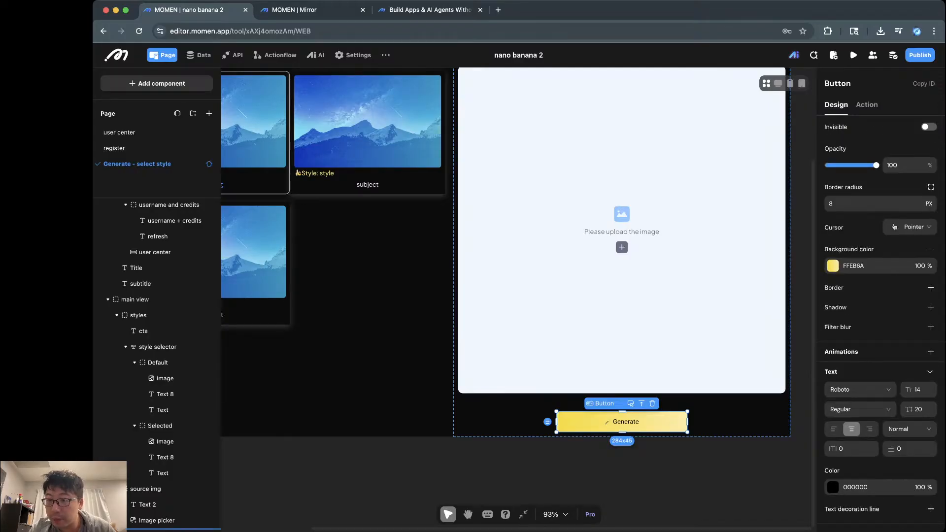
{"action": "scroll", "coordinate": [882, 320], "scroll_direction": "up", "scroll_amount": 1}
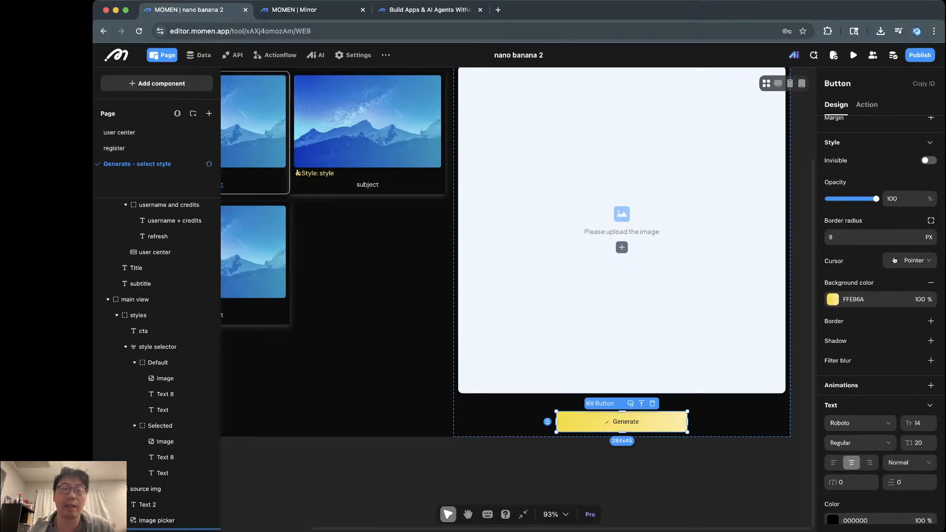
{"action": "left_click", "coordinate": [832, 300]}
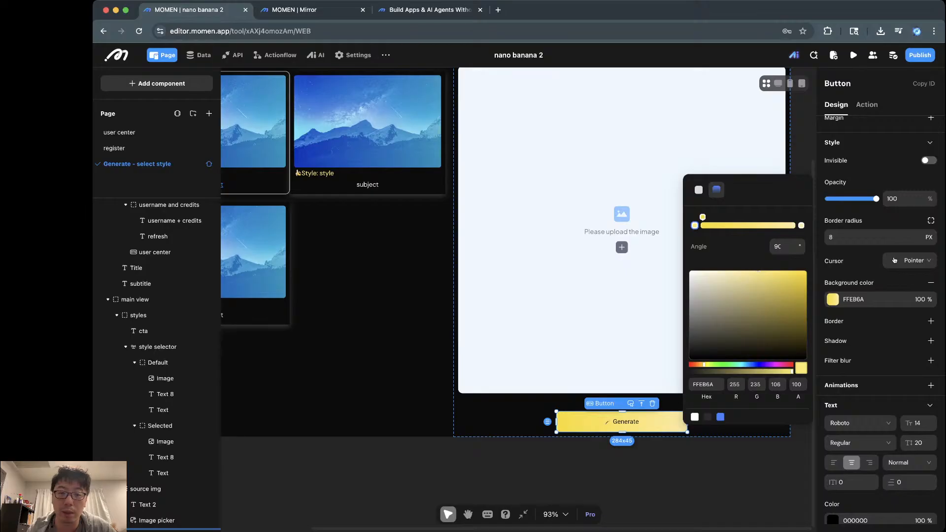
{"action": "left_click", "coordinate": [374, 316]}
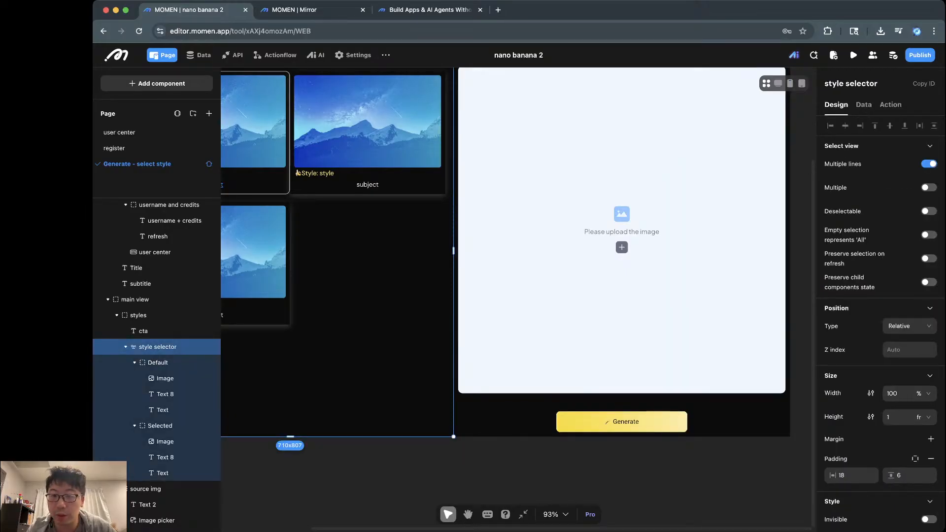
{"action": "scroll", "coordinate": [517, 291], "scroll_direction": "up", "scroll_amount": 5}
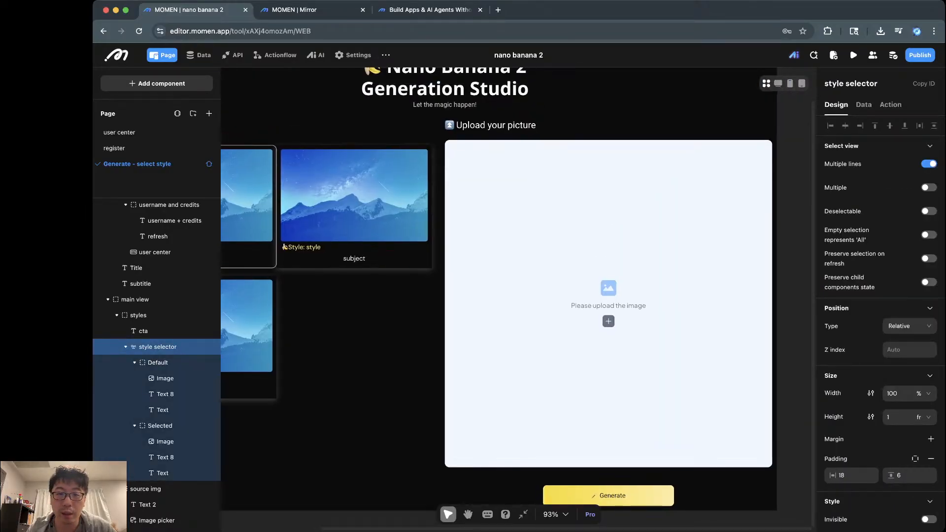
{"action": "left_click", "coordinate": [445, 113]}
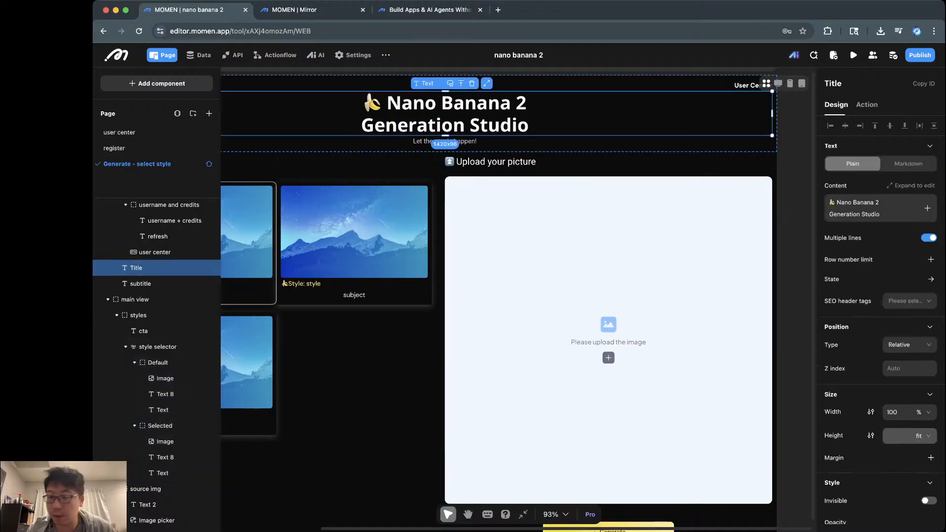
{"action": "left_click", "coordinate": [496, 162]}
{"action": "scroll", "coordinate": [894, 305], "scroll_direction": "down", "scroll_amount": 5}
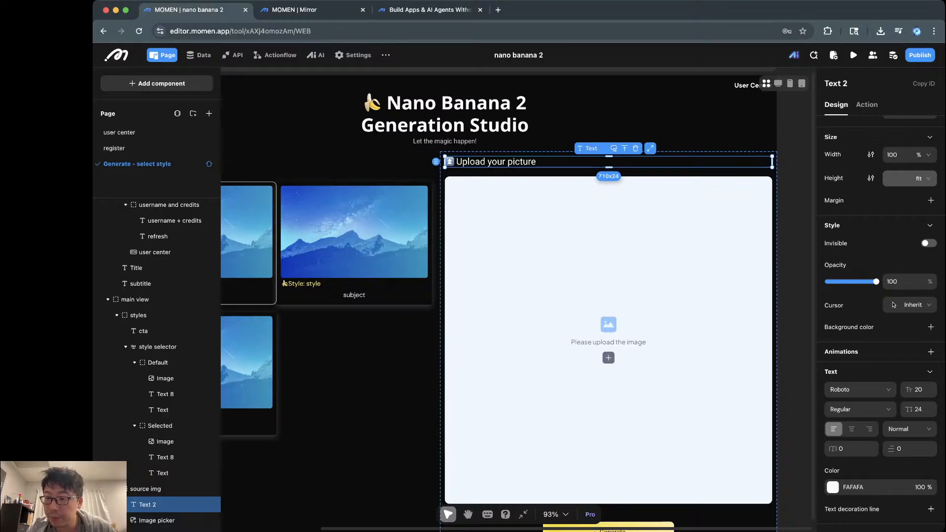
{"action": "left_click", "coordinate": [930, 326]}
{"action": "left_click", "coordinate": [833, 344]}
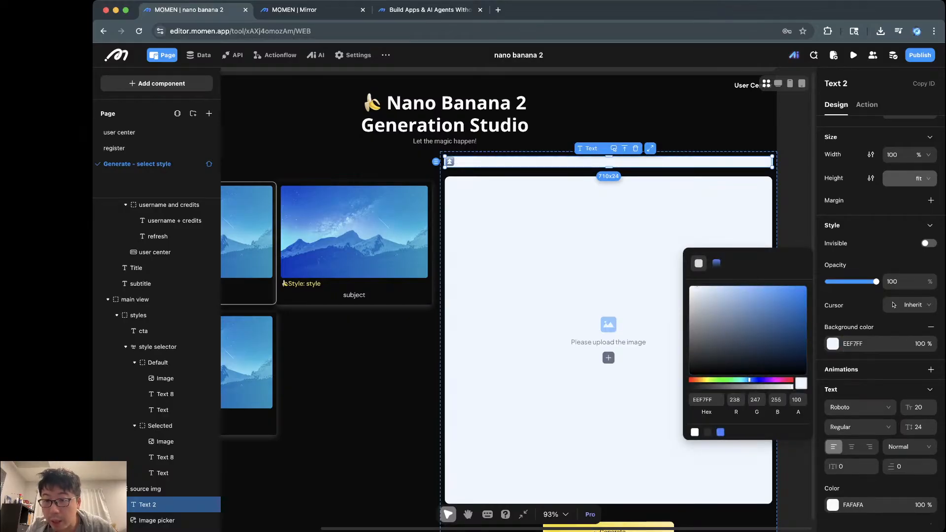
{"action": "left_click", "coordinate": [716, 262]}
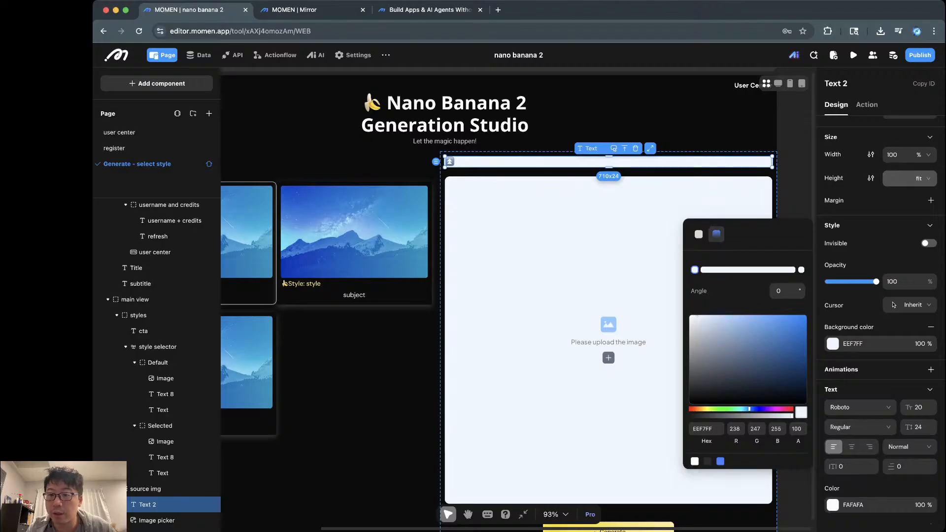
{"action": "left_click", "coordinate": [699, 234]}
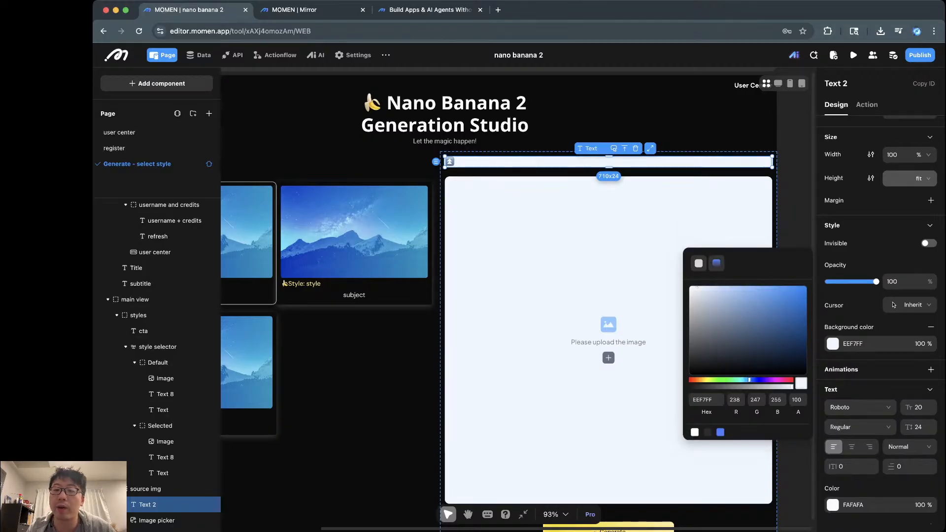
{"action": "left_click", "coordinate": [716, 263]}
{"action": "left_click", "coordinate": [698, 234]}
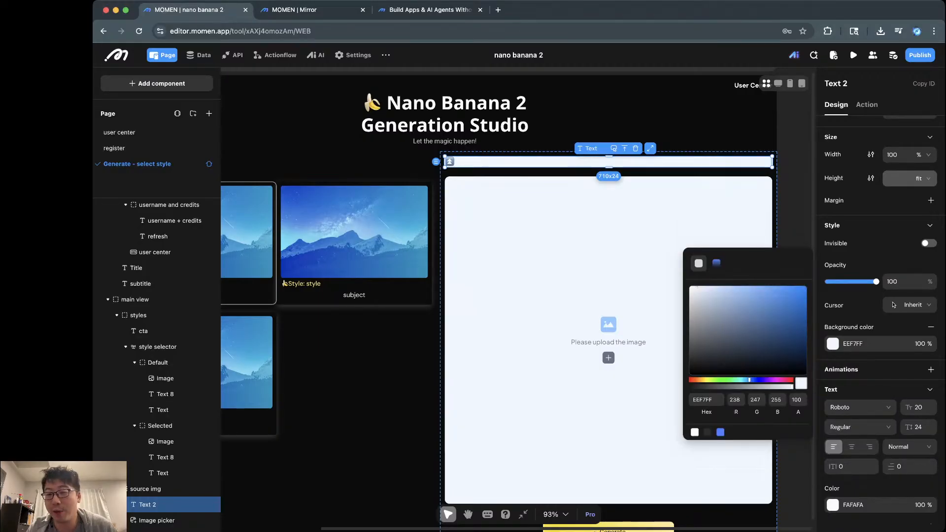
{"action": "left_click", "coordinate": [716, 263]}
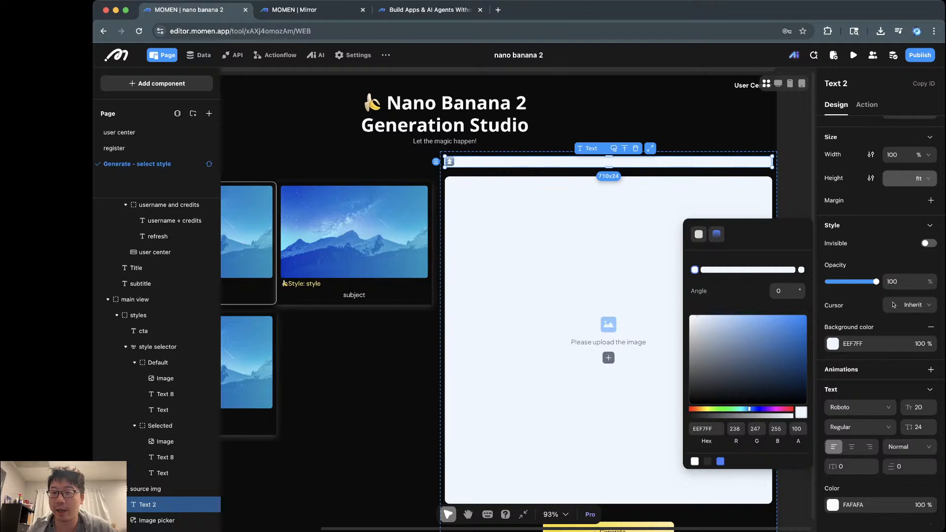
{"action": "left_click", "coordinate": [698, 234]}
{"action": "left_click", "coordinate": [445, 141]}
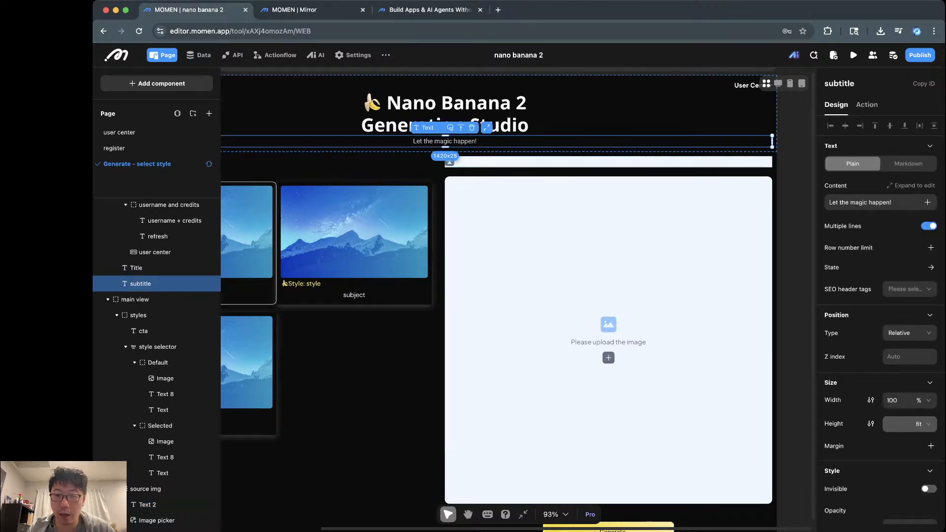
{"action": "left_click", "coordinate": [795, 221]}
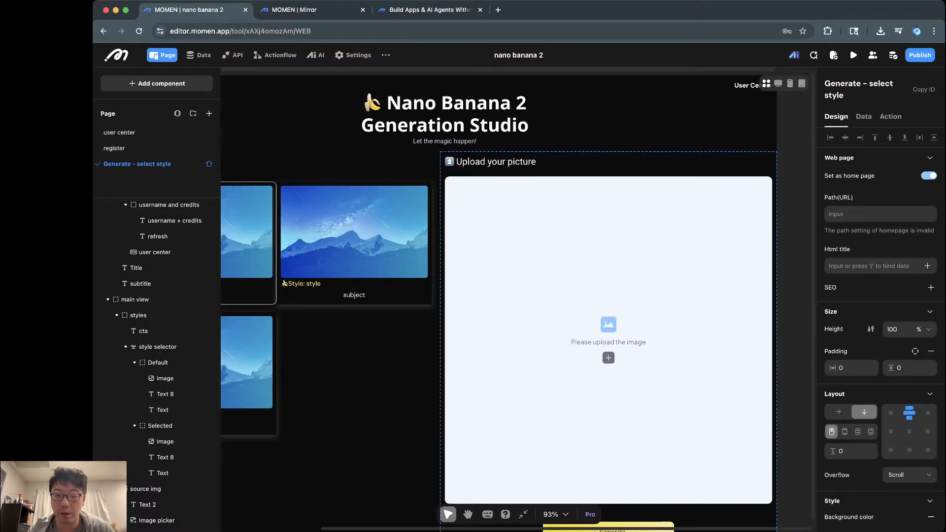
Step: Open the Generate button's On click flow and scroll to its not login and no credit branches
{"action": "scroll", "coordinate": [512, 295], "scroll_direction": "down", "scroll_amount": 3}
{"action": "left_click", "coordinate": [639, 458]}
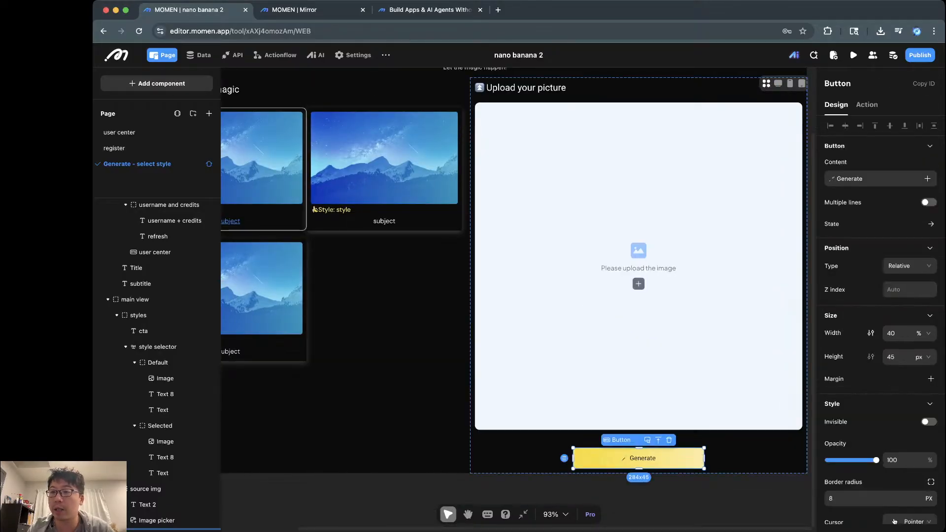
{"action": "left_click", "coordinate": [867, 104]}
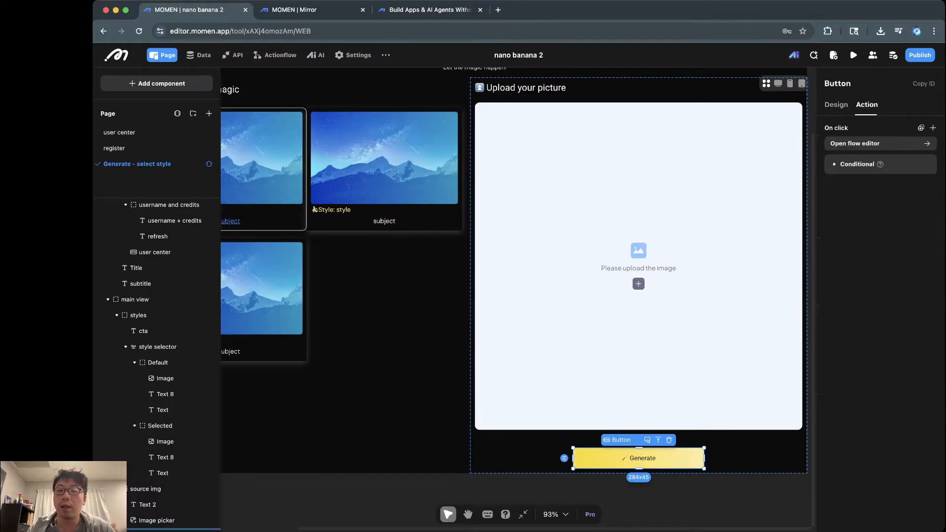
{"action": "left_click", "coordinate": [867, 144]}
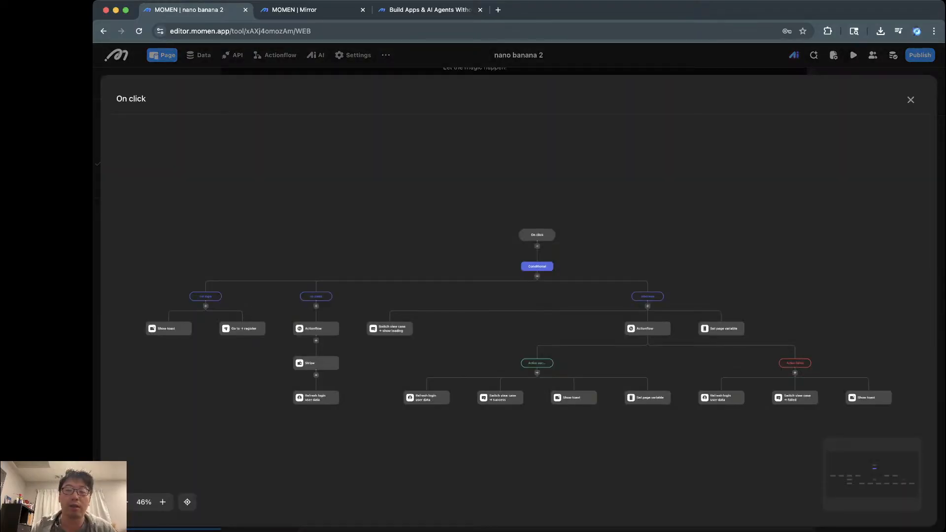
{"action": "scroll", "coordinate": [505, 233], "scroll_direction": "up", "scroll_amount": 10}
{"action": "scroll", "coordinate": [505, 233], "scroll_direction": "down", "scroll_amount": 3}
{"action": "scroll", "coordinate": [504, 233], "scroll_direction": "left", "scroll_amount": 2}
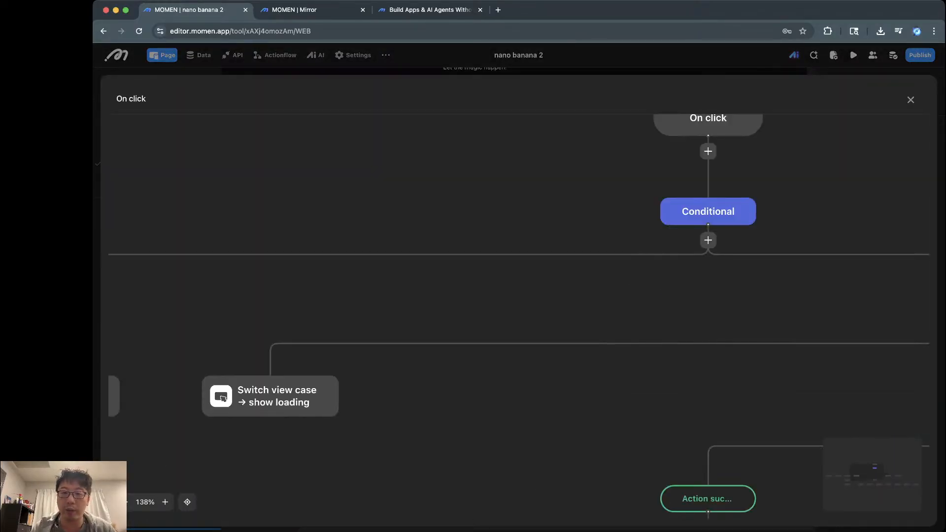
{"action": "scroll", "coordinate": [503, 235], "scroll_direction": "down", "scroll_amount": 5}
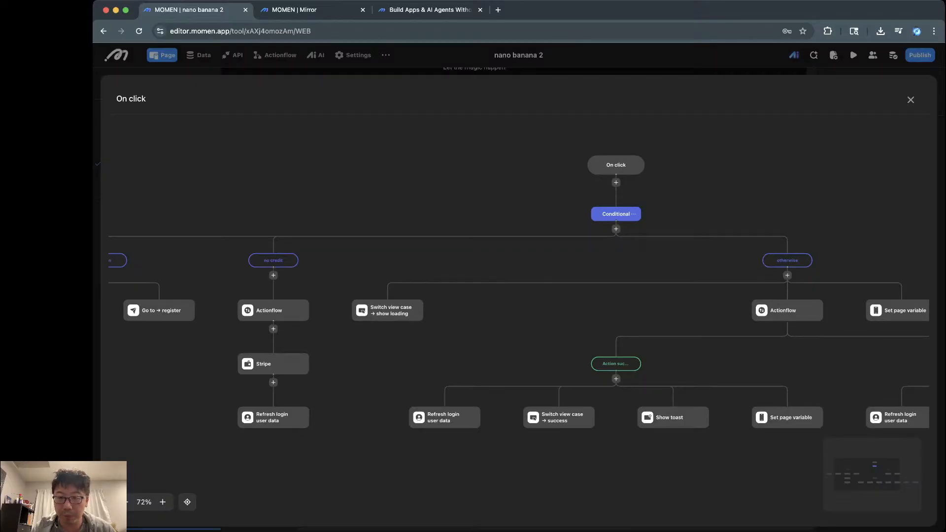
{"action": "scroll", "coordinate": [517, 296], "scroll_direction": "left", "scroll_amount": 4}
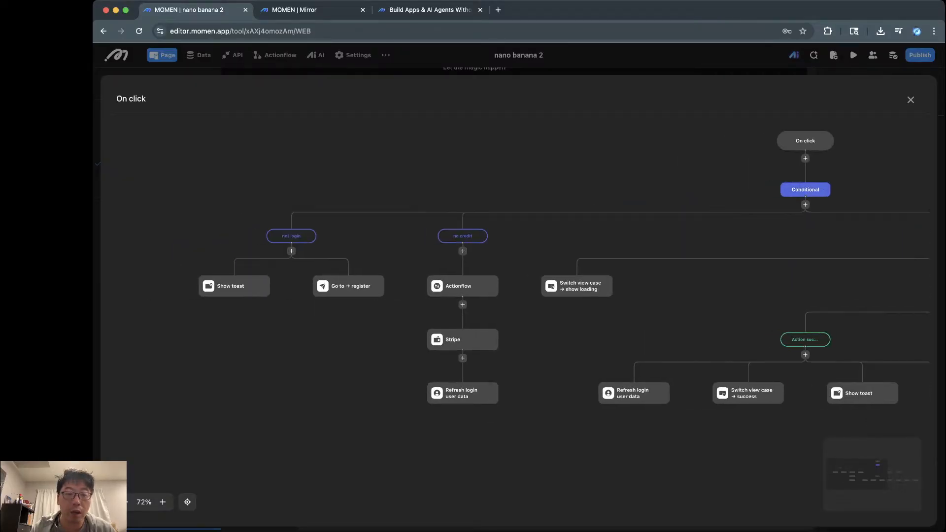
Step: Inspect the conditions of the not login and no credit branches
{"action": "left_click", "coordinate": [292, 236]}
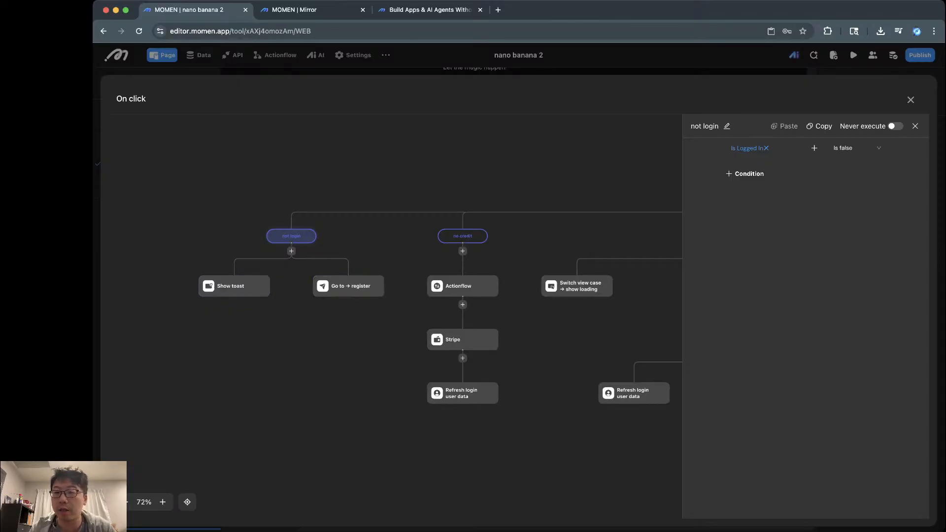
{"action": "left_click", "coordinate": [458, 236]}
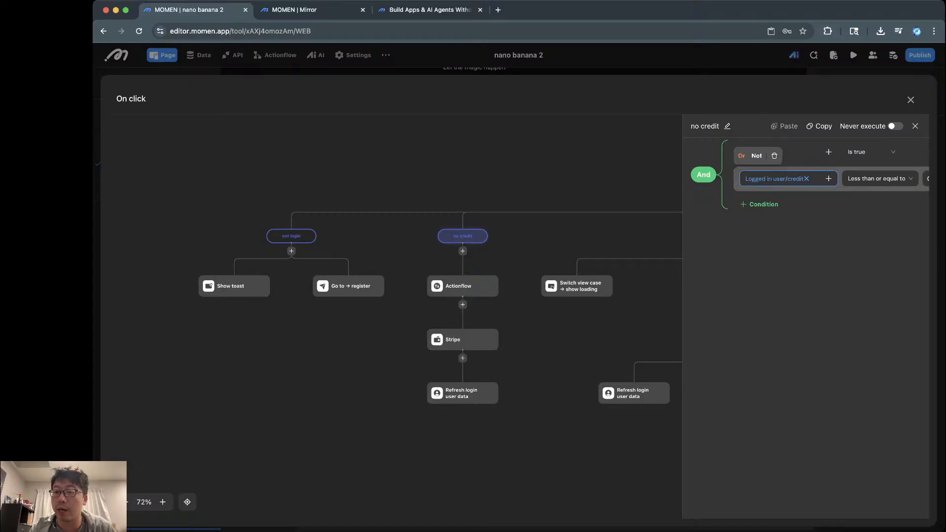
{"action": "scroll", "coordinate": [806, 183], "scroll_direction": "right", "scroll_amount": 3}
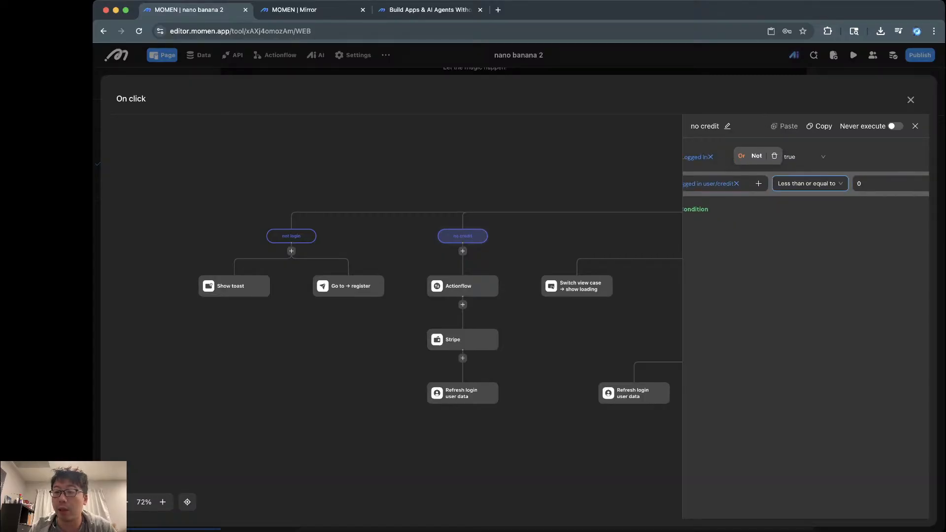
{"action": "scroll", "coordinate": [806, 183], "scroll_direction": "left", "scroll_amount": 3}
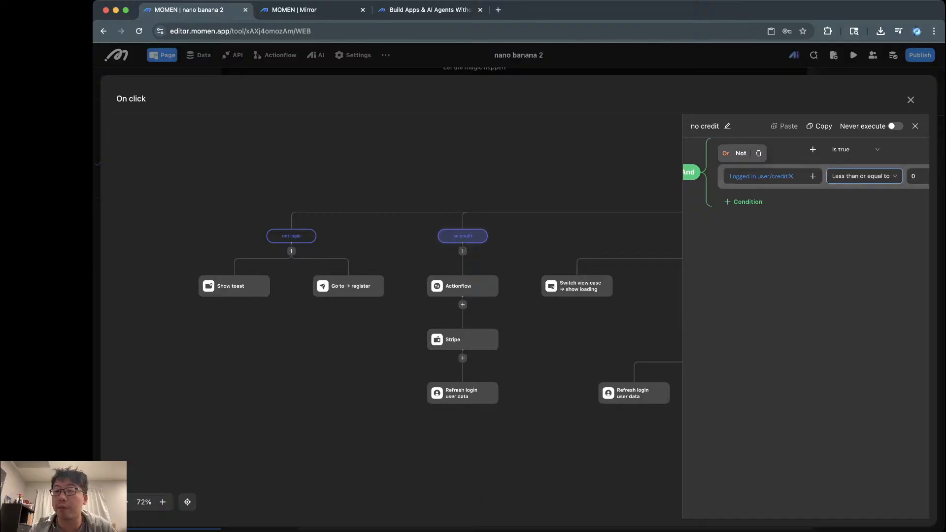
{"action": "scroll", "coordinate": [806, 176], "scroll_direction": "right", "scroll_amount": 2}
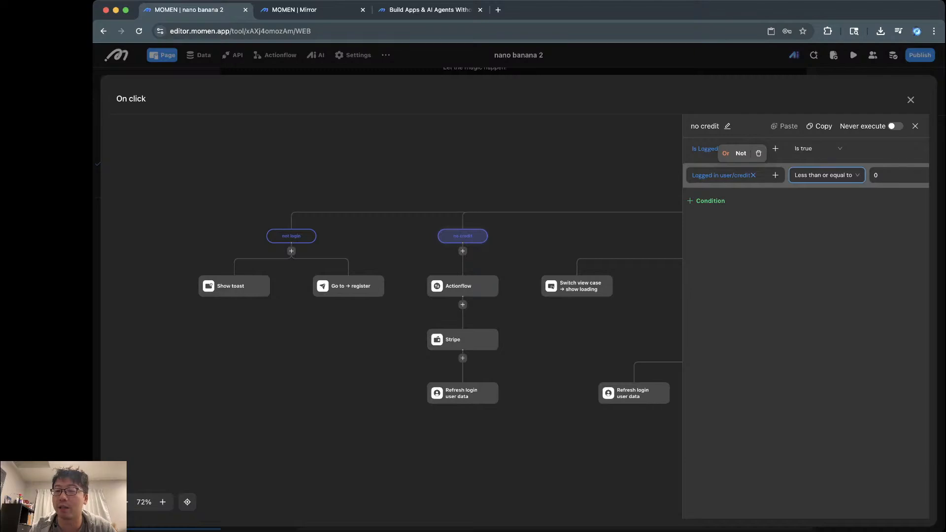
Step: Check the credit comparison operator without changing it, then view the create order Actionflow step
{"action": "left_click", "coordinate": [826, 175]}
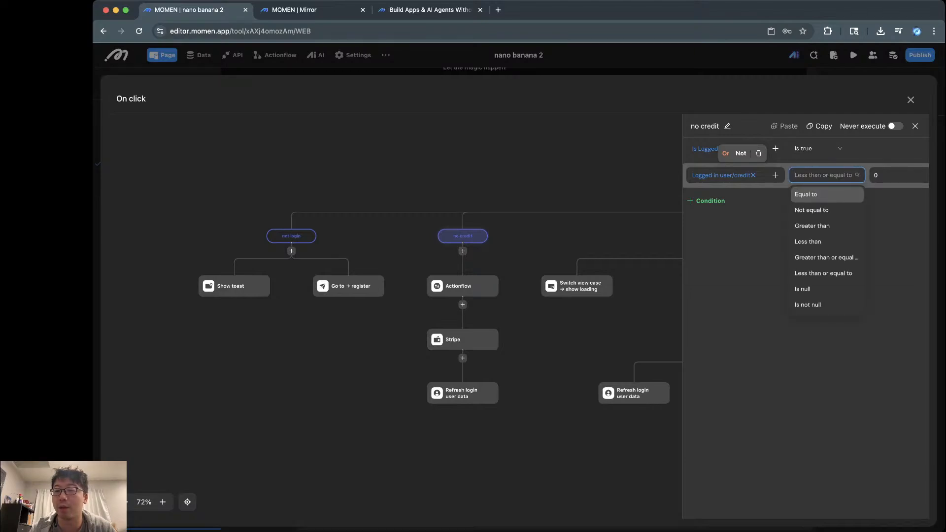
{"action": "key", "text": "Escape"}
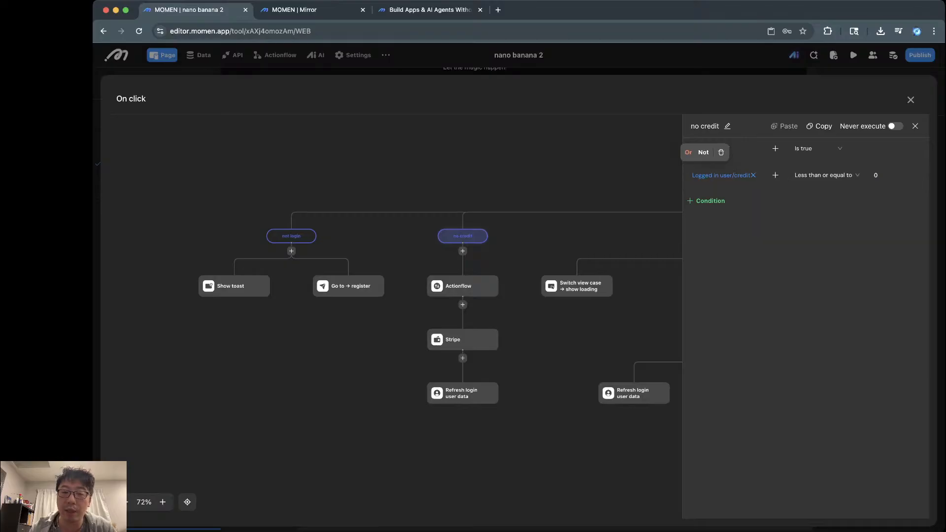
{"action": "scroll", "coordinate": [469, 267], "scroll_direction": "up", "scroll_amount": 5}
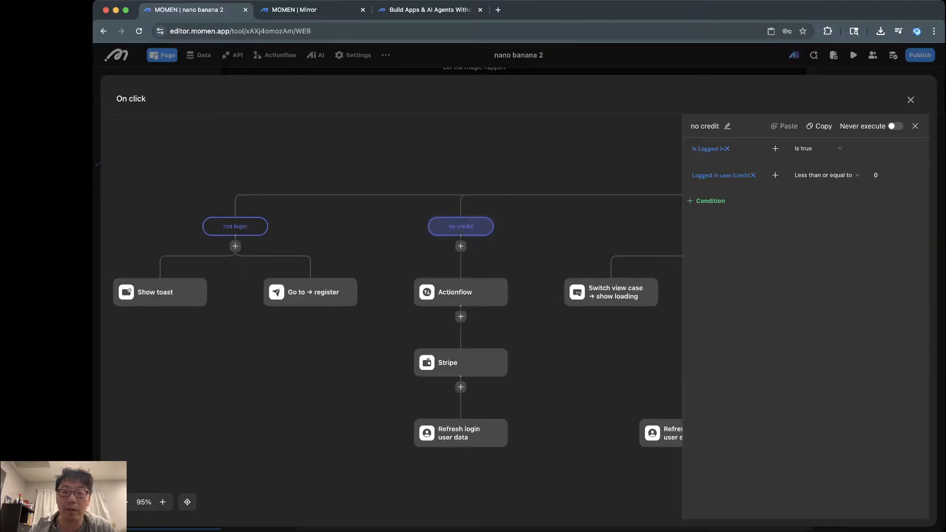
{"action": "left_click", "coordinate": [457, 302]}
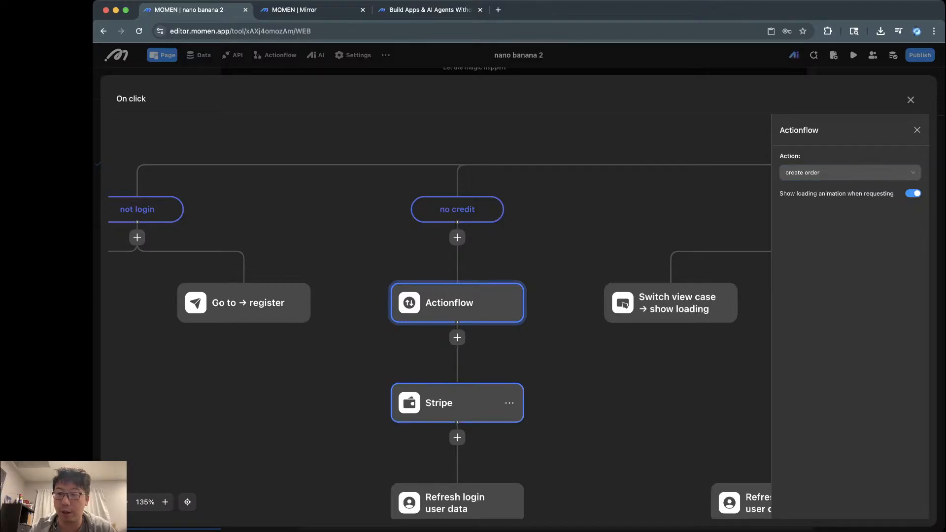
Step: Review the no credit branch's Stripe and Refresh login user data steps, then close the settings
{"action": "left_click", "coordinate": [463, 402]}
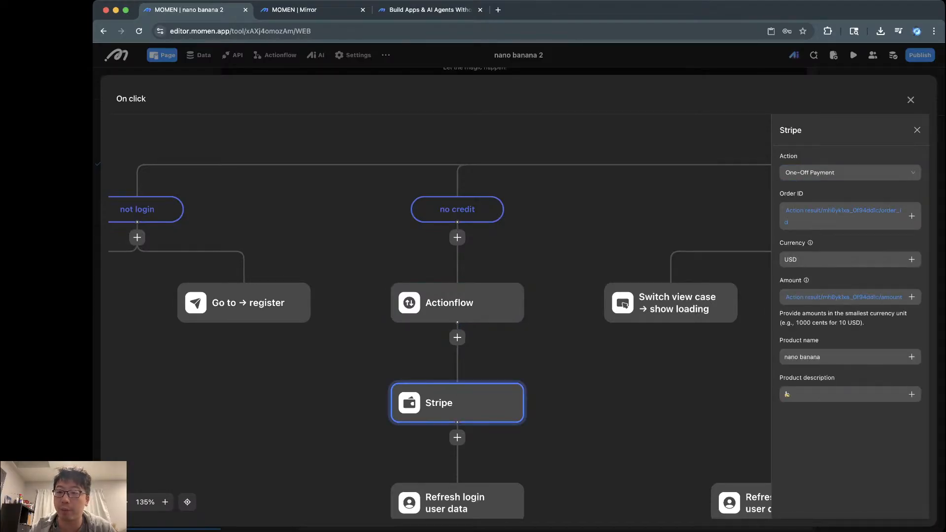
{"action": "scroll", "coordinate": [439, 316], "scroll_direction": "down", "scroll_amount": 3}
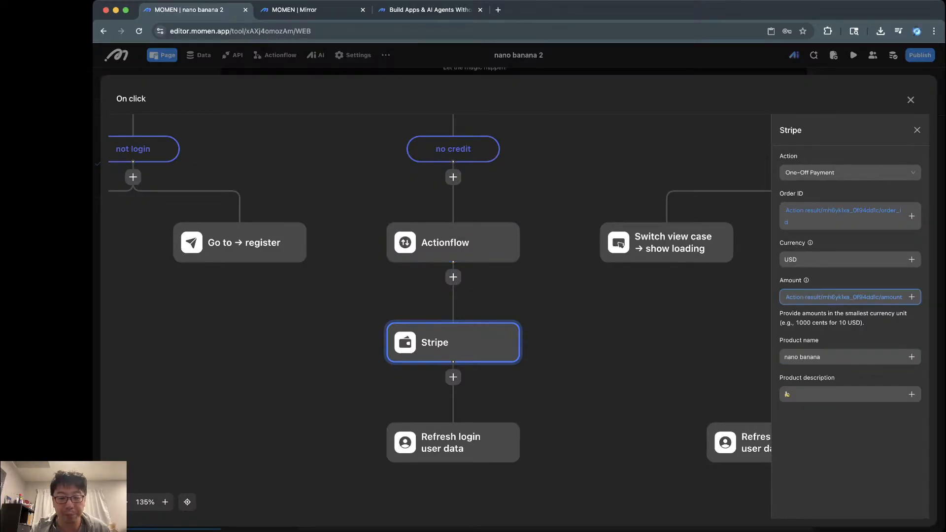
{"action": "left_click", "coordinate": [443, 443]}
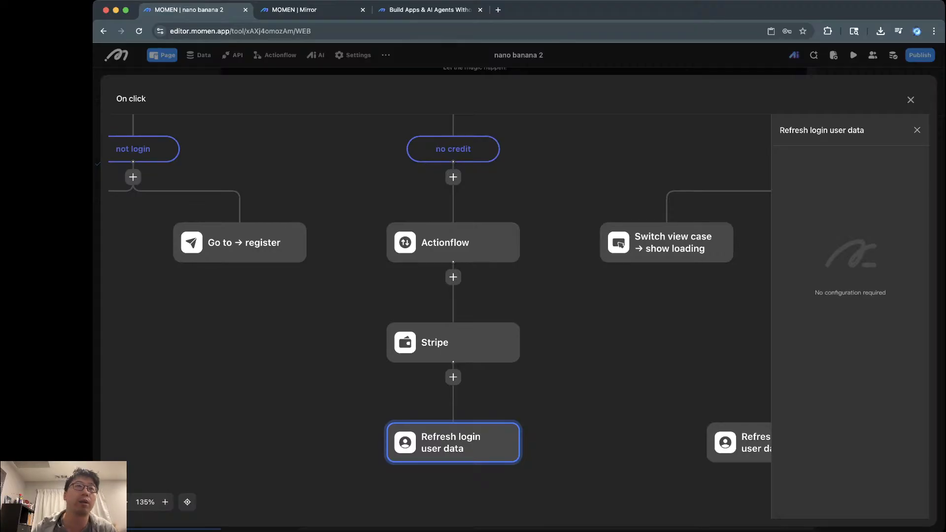
{"action": "key", "text": "Escape"}
{"action": "scroll", "coordinate": [519, 300], "scroll_direction": "right", "scroll_amount": 5}
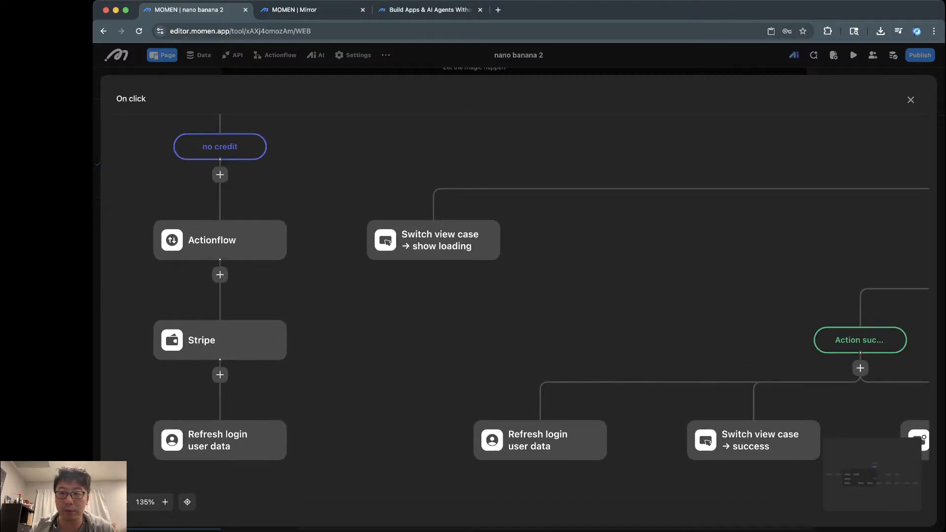
Step: Pan across the flow and open the otherwise branch's settings, showing its empty condition
{"action": "scroll", "coordinate": [473, 342], "scroll_direction": "down", "scroll_amount": 5}
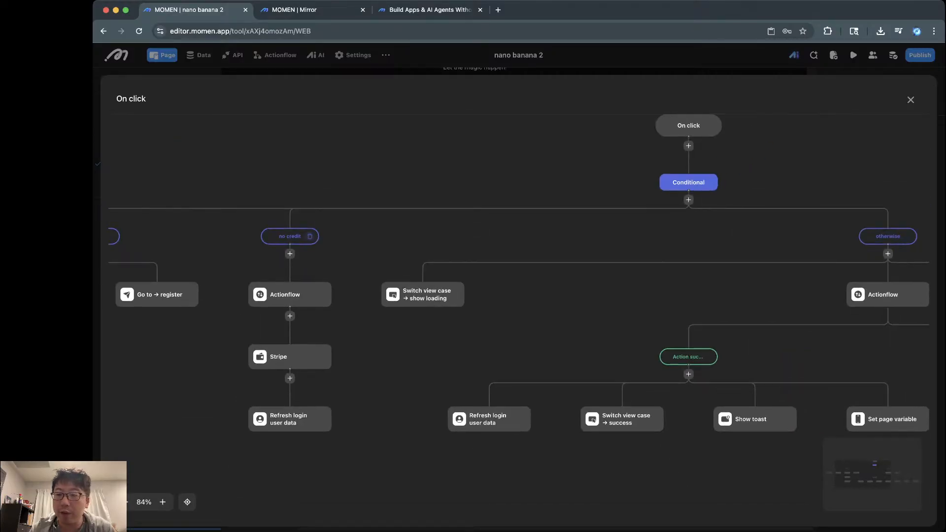
{"action": "scroll", "coordinate": [518, 315], "scroll_direction": "right", "scroll_amount": 1}
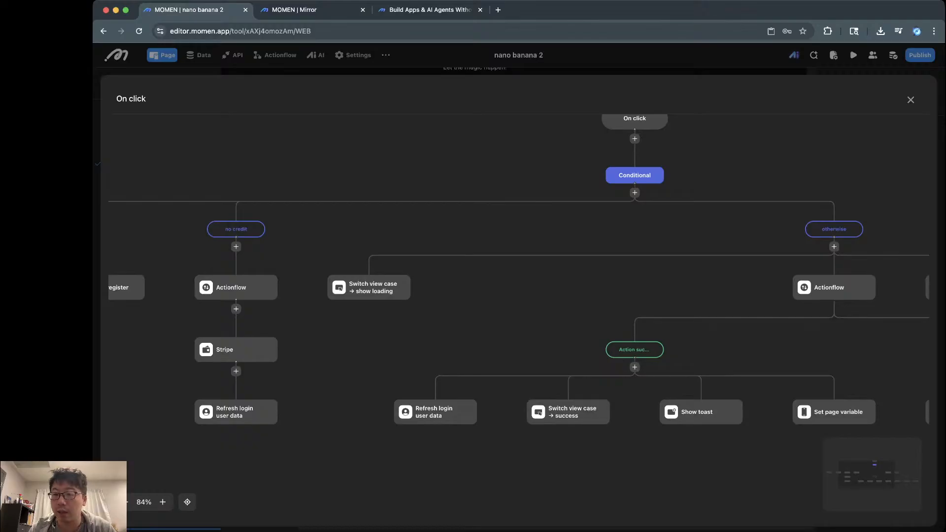
{"action": "left_click", "coordinate": [833, 229]}
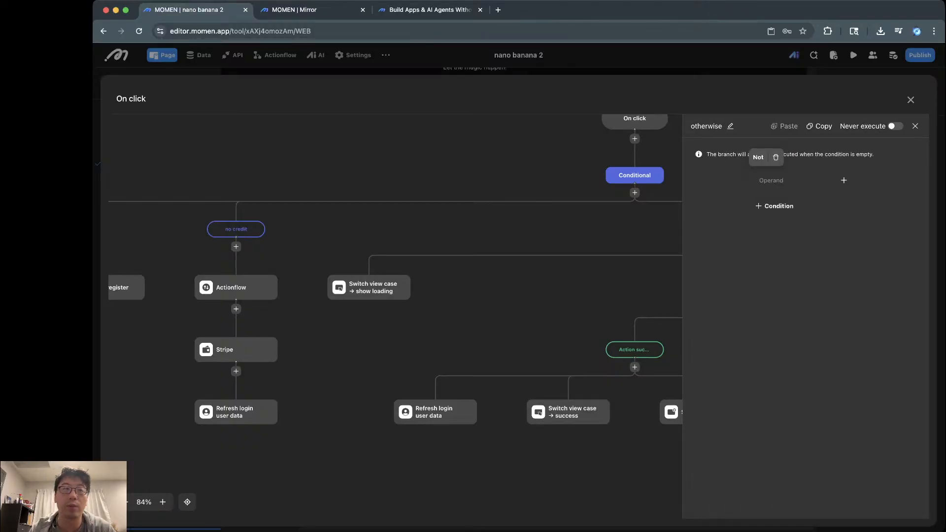
{"action": "left_click_drag", "start_coordinate": [591, 227], "coordinate": [529, 242]}
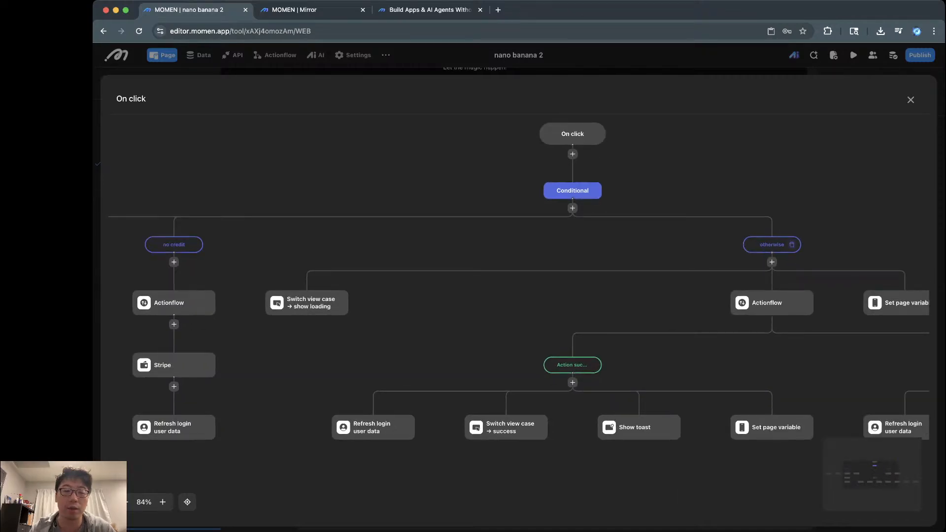
{"action": "scroll", "coordinate": [514, 276], "scroll_direction": "left", "scroll_amount": 20}
{"action": "scroll", "coordinate": [515, 276], "scroll_direction": "right", "scroll_amount": 5}
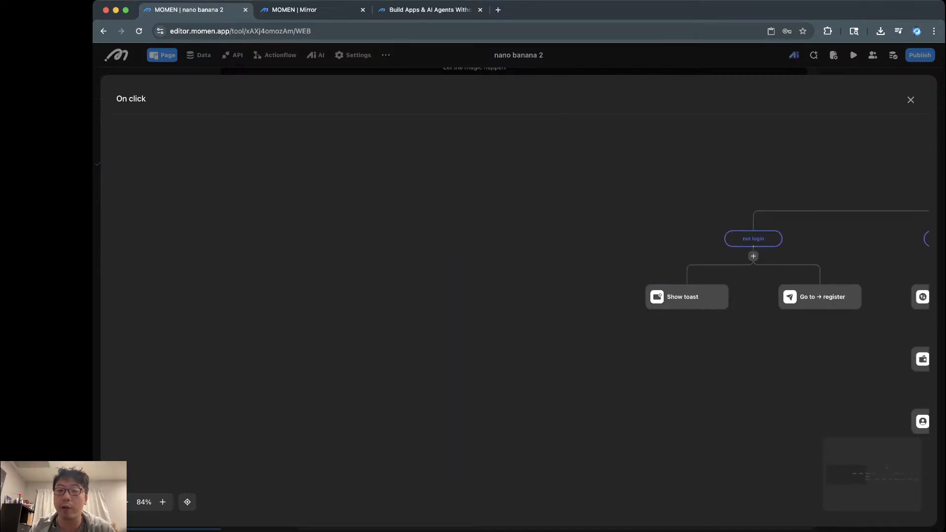
{"action": "scroll", "coordinate": [591, 232], "scroll_direction": "right", "scroll_amount": 6}
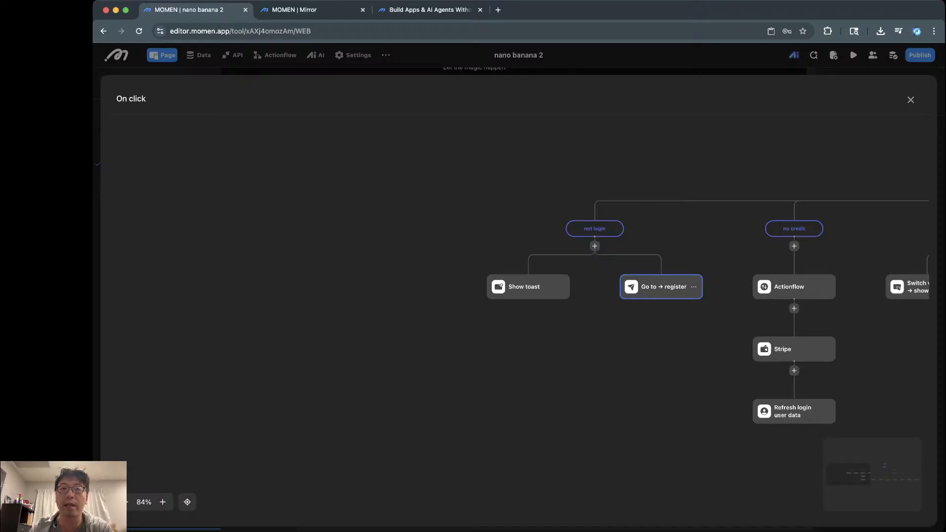
{"action": "scroll", "coordinate": [631, 293], "scroll_direction": "right", "scroll_amount": 4}
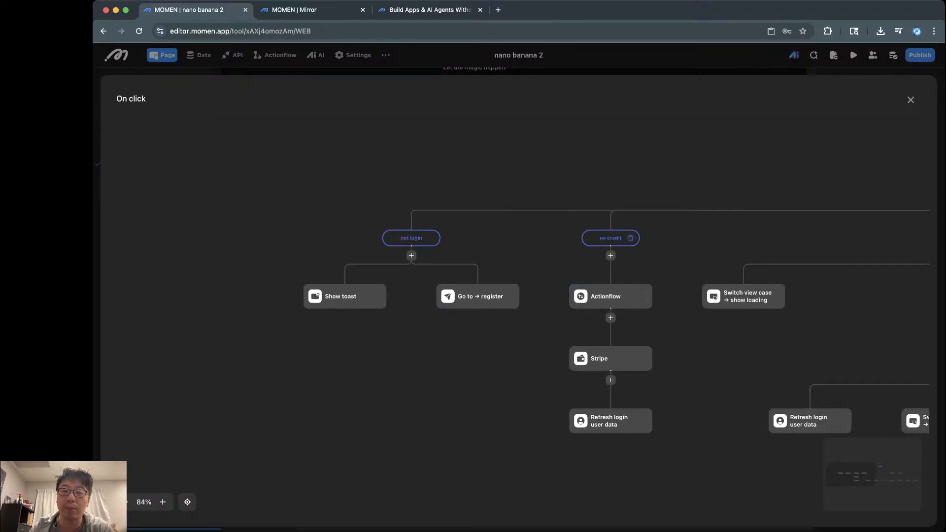
{"action": "scroll", "coordinate": [519, 276], "scroll_direction": "right", "scroll_amount": 15}
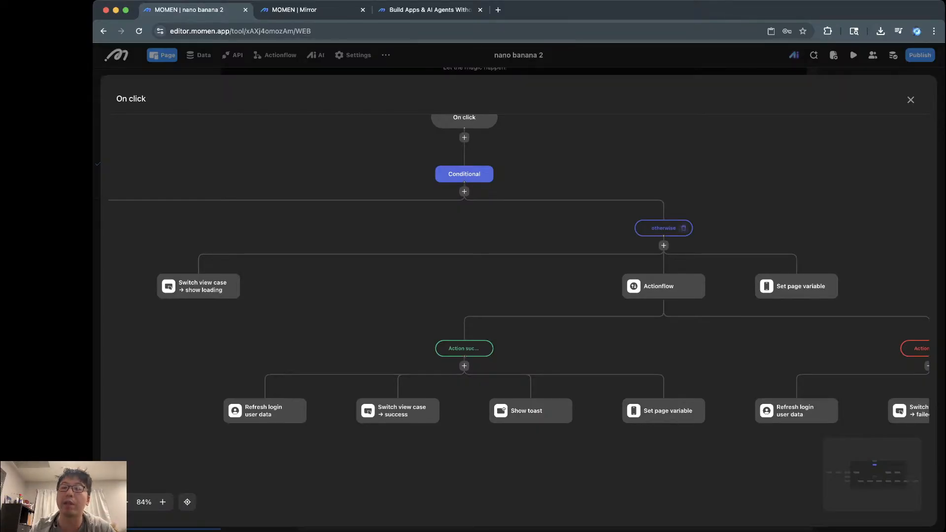
{"action": "left_click", "coordinate": [663, 229]}
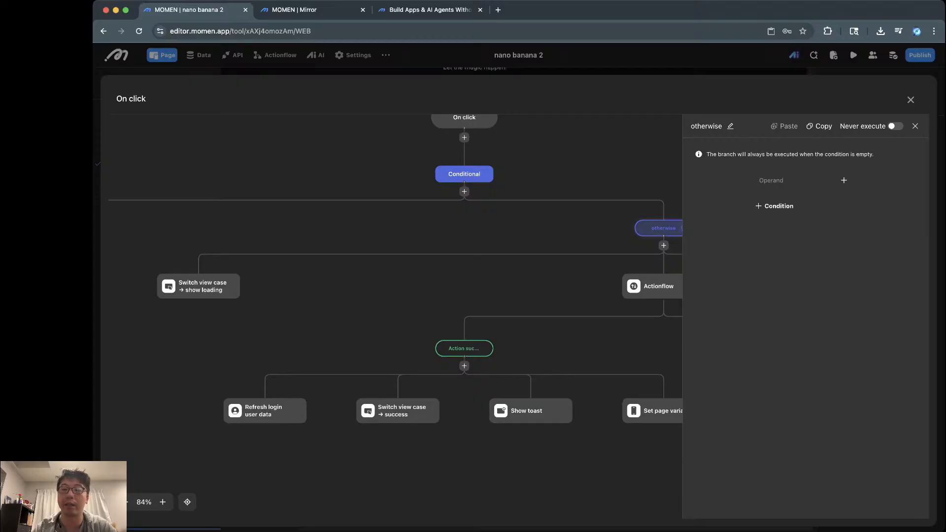
Step: Review the show loading view-case switch, the otherwise Actionflow parameters and its Set page variable step
{"action": "left_click", "coordinate": [915, 126]}
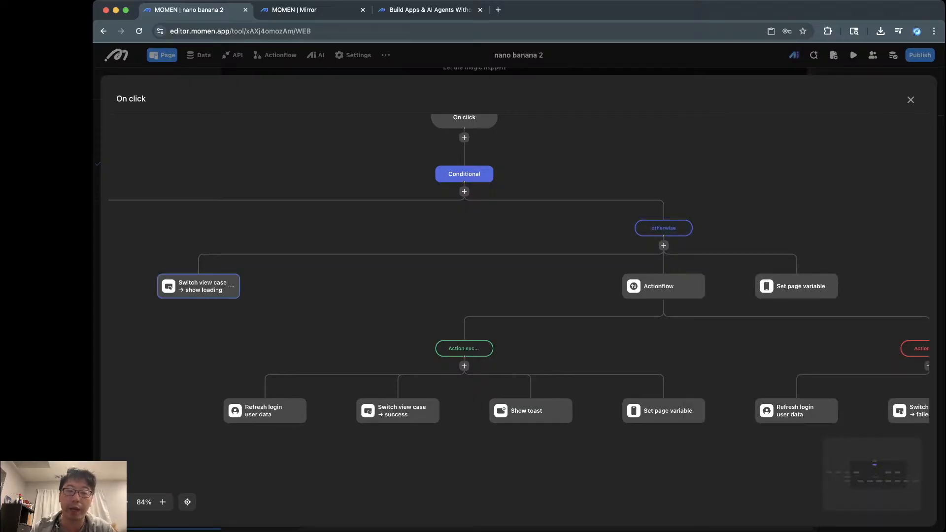
{"action": "left_click", "coordinate": [198, 286]}
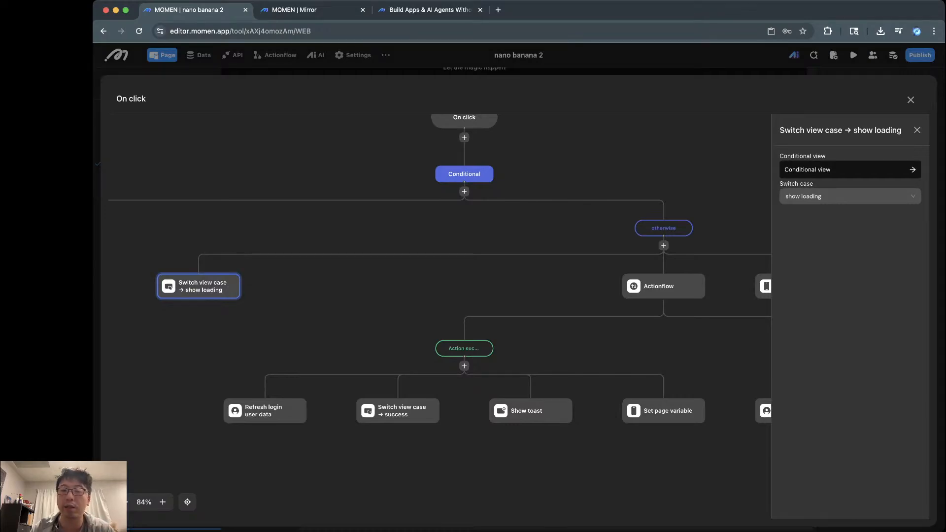
{"action": "scroll", "coordinate": [440, 315], "scroll_direction": "right", "scroll_amount": 1}
{"action": "scroll", "coordinate": [439, 315], "scroll_direction": "down", "scroll_amount": 1}
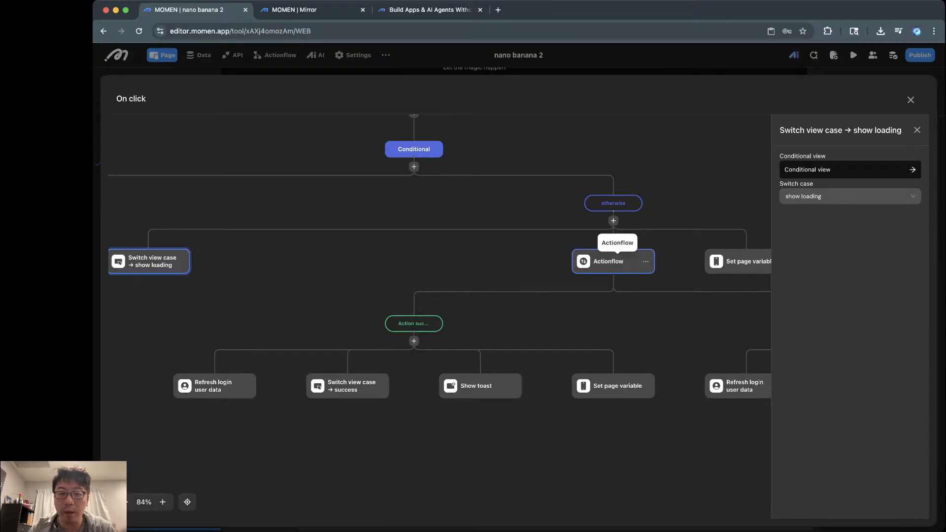
{"action": "left_click", "coordinate": [614, 261]}
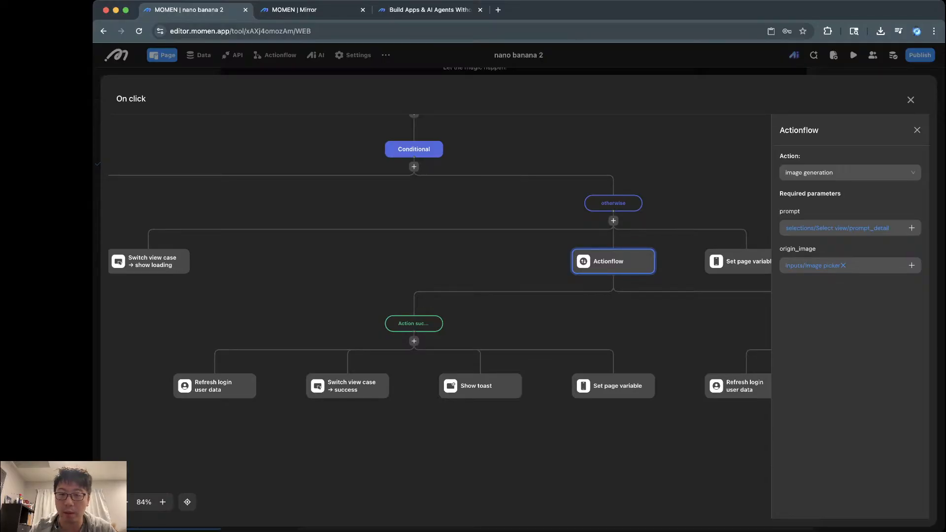
{"action": "scroll", "coordinate": [439, 231], "scroll_direction": "down", "scroll_amount": 3}
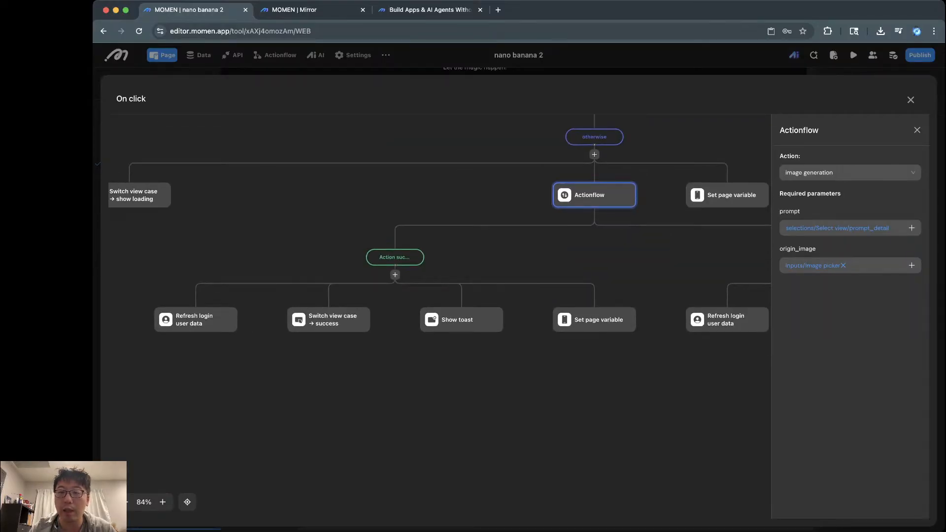
{"action": "left_click", "coordinate": [729, 195]}
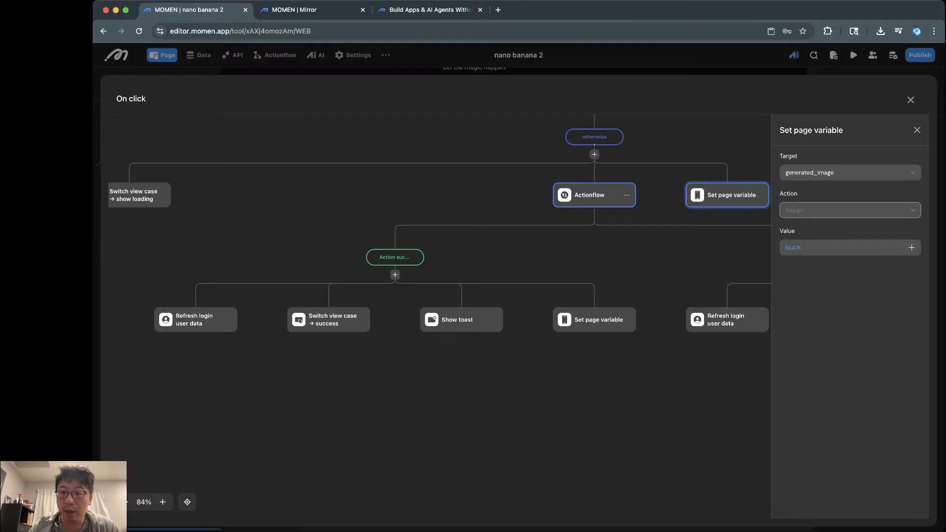
{"action": "left_click", "coordinate": [594, 195]}
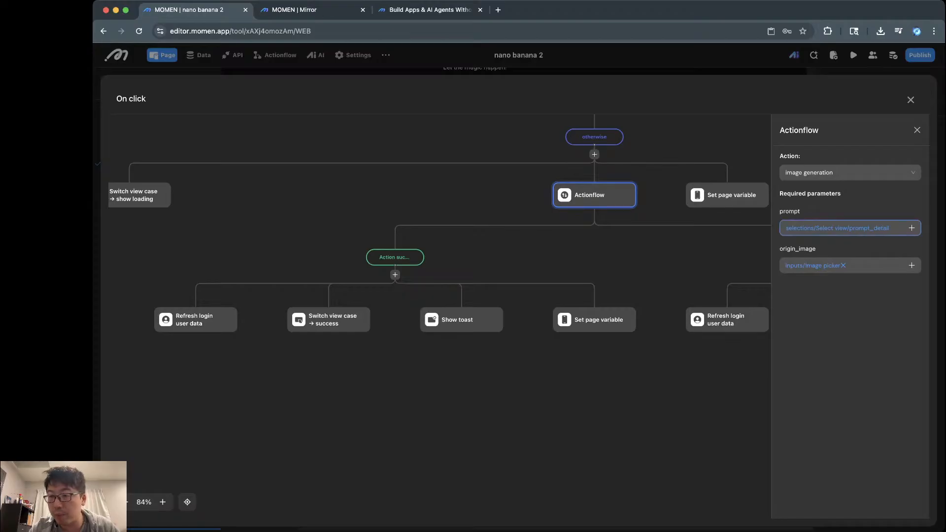
Step: Confirm prompt uses the selected style's prompt_detail and origin_image uses the image picker
{"action": "left_click", "coordinate": [911, 228]}
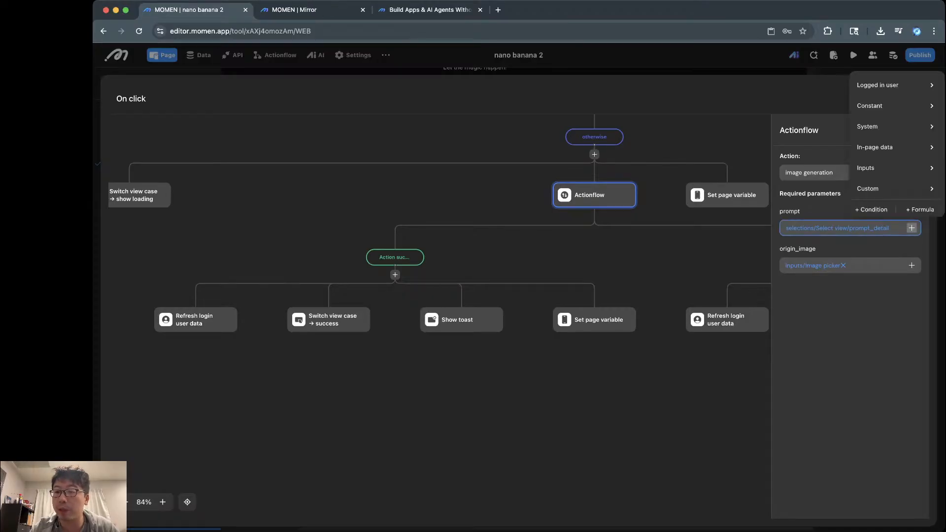
{"action": "left_click", "coordinate": [912, 228]}
{"action": "left_click", "coordinate": [911, 228]}
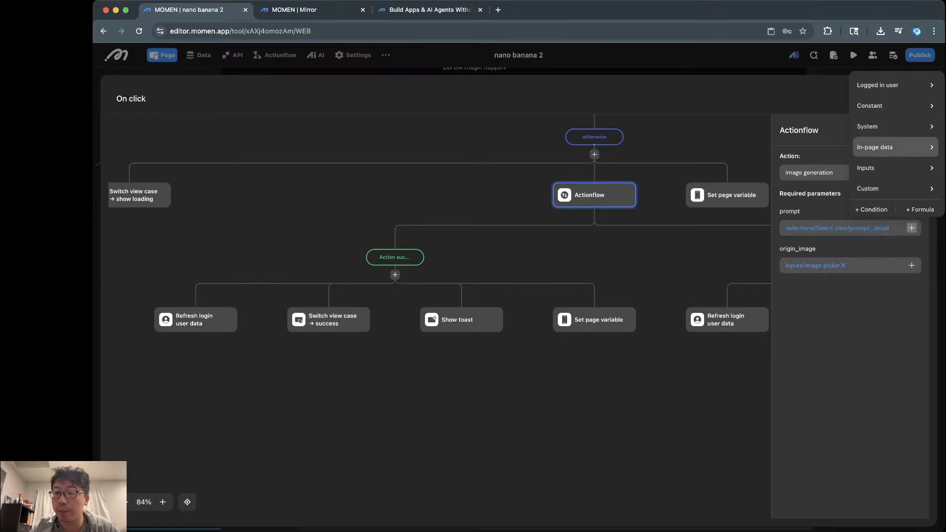
{"action": "mouse_move", "coordinate": [881, 147]}
{"action": "mouse_move", "coordinate": [813, 151]}
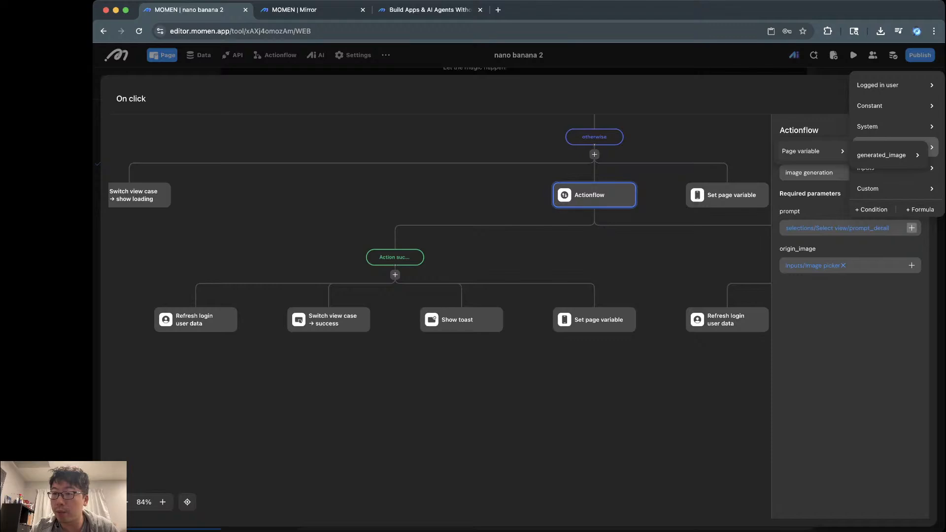
{"action": "mouse_move", "coordinate": [882, 167]}
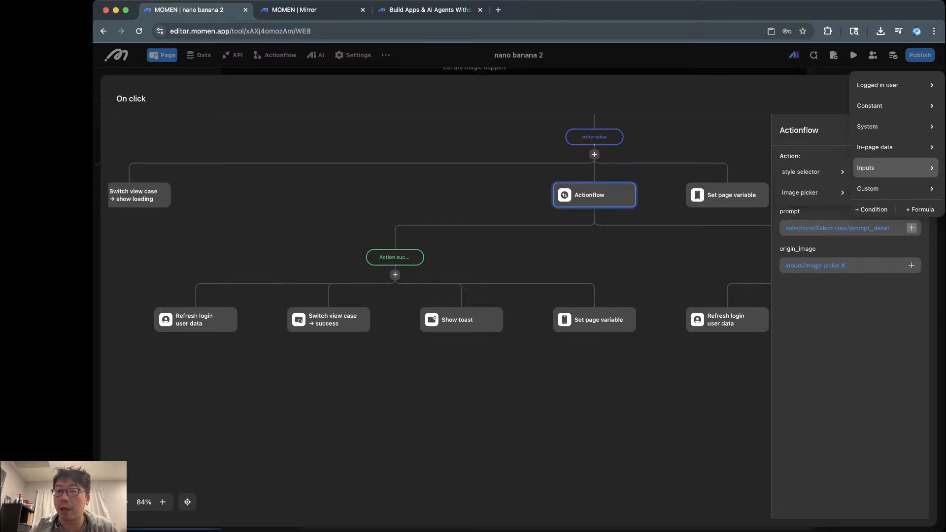
{"action": "mouse_move", "coordinate": [813, 172]}
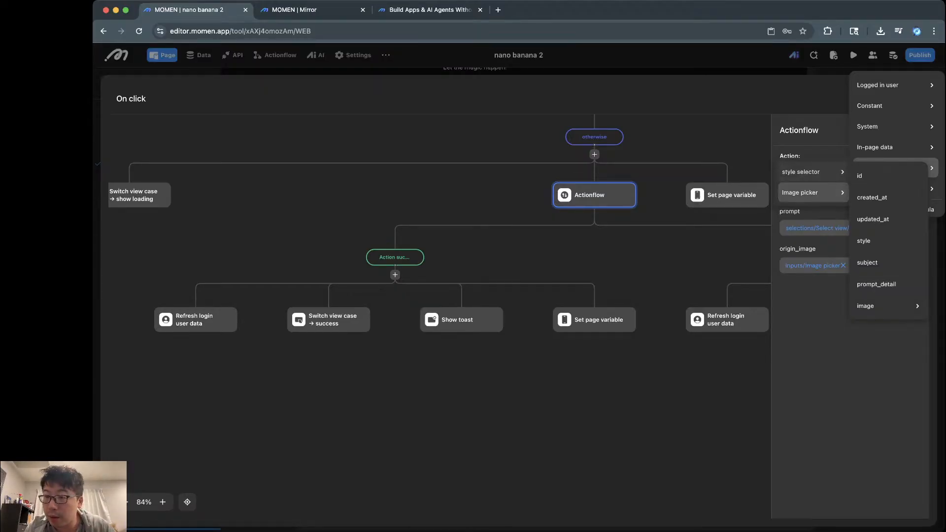
{"action": "left_click", "coordinate": [814, 222]}
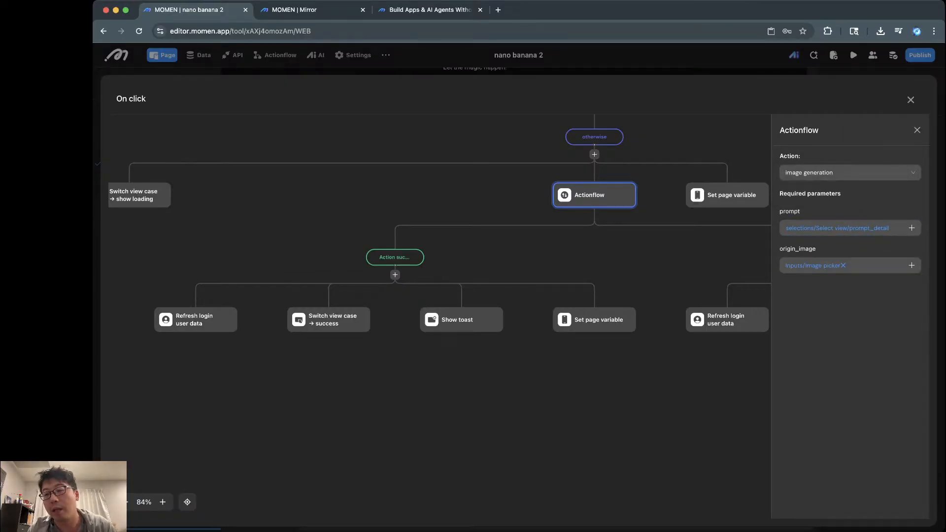
{"action": "left_click", "coordinate": [911, 265]}
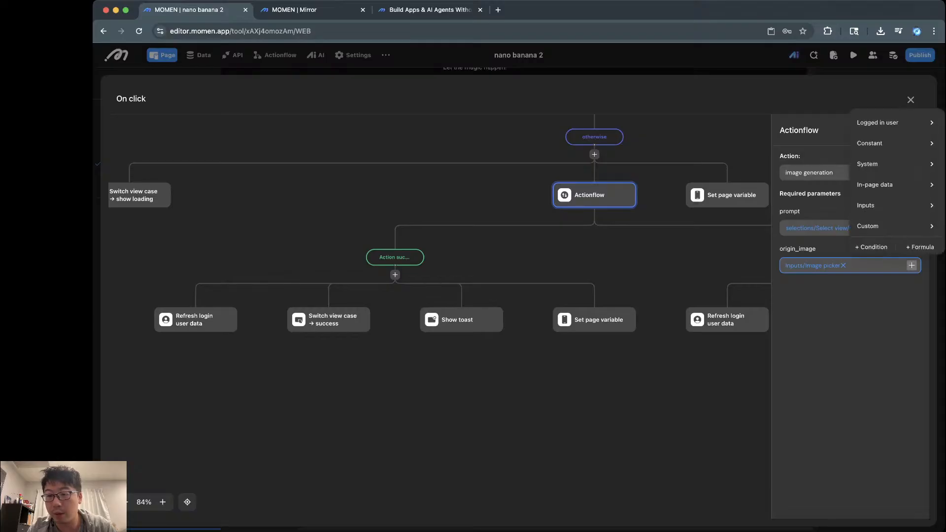
{"action": "mouse_move", "coordinate": [895, 205]}
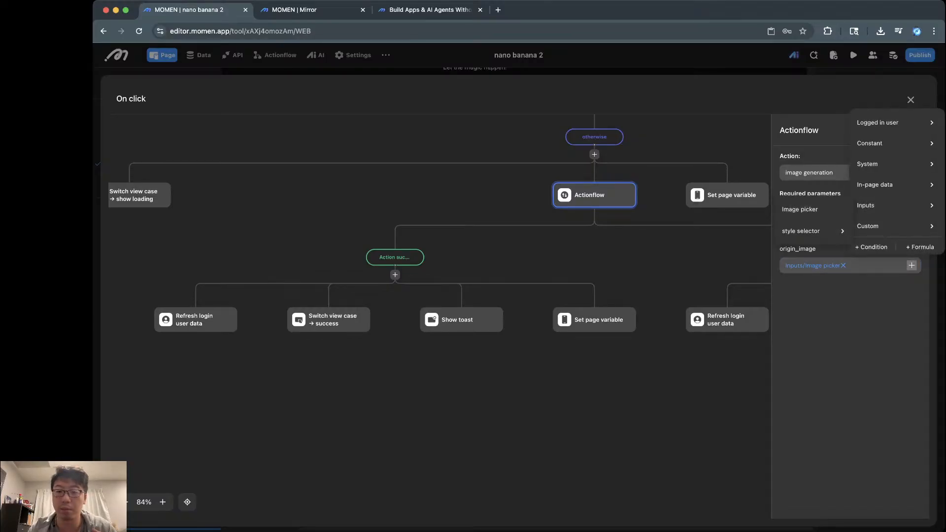
{"action": "key", "text": "Escape"}
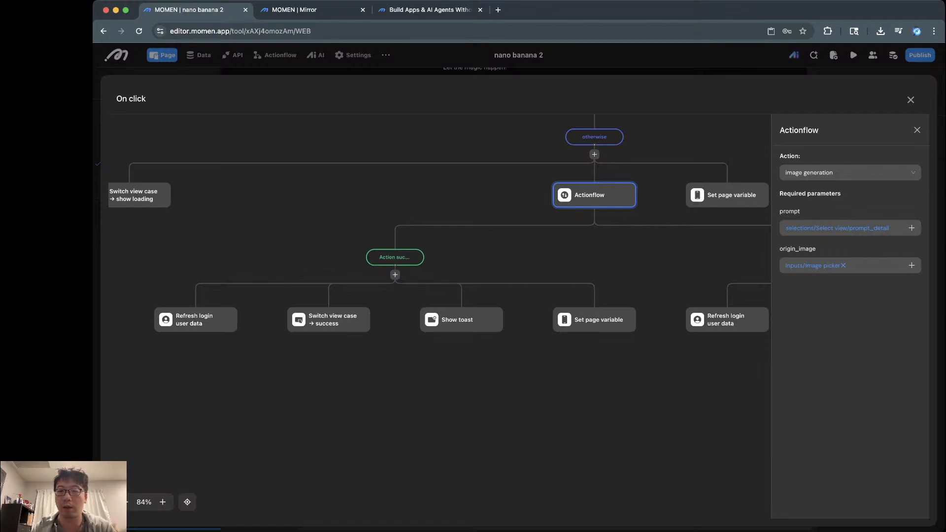
Step: Inspect the Action success branch's Refresh login user data step
{"action": "scroll", "coordinate": [697, 284], "scroll_direction": "down", "scroll_amount": 3}
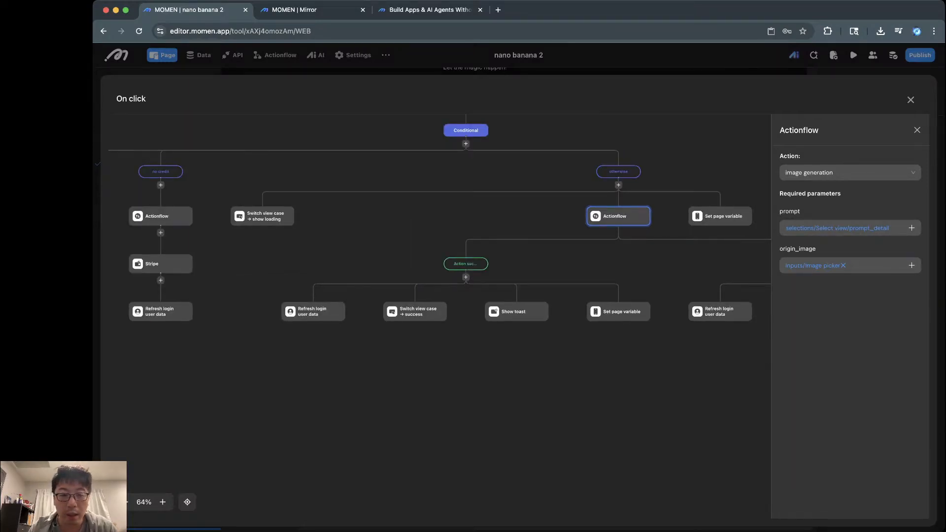
{"action": "scroll", "coordinate": [623, 233], "scroll_direction": "up", "scroll_amount": 3}
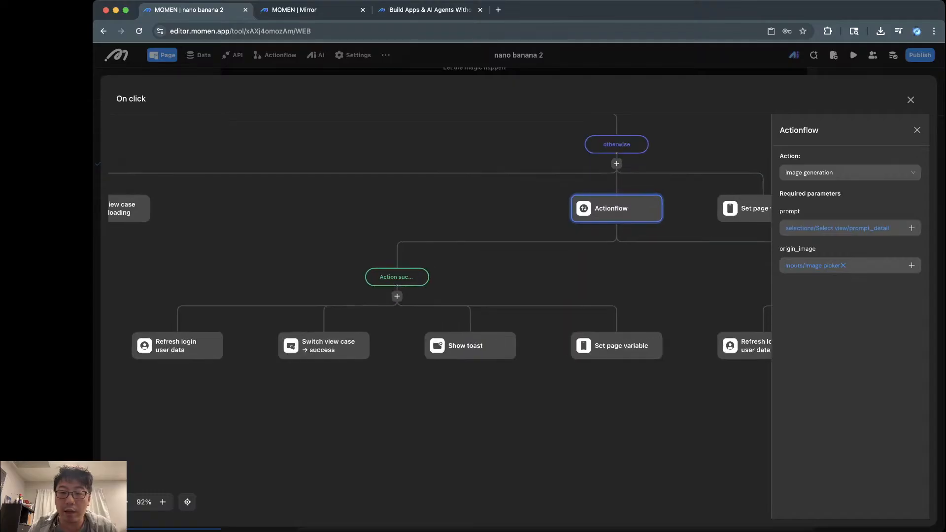
{"action": "scroll", "coordinate": [606, 224], "scroll_direction": "down", "scroll_amount": 3}
{"action": "scroll", "coordinate": [606, 224], "scroll_direction": "right", "scroll_amount": 5}
{"action": "scroll", "coordinate": [607, 224], "scroll_direction": "left", "scroll_amount": 5}
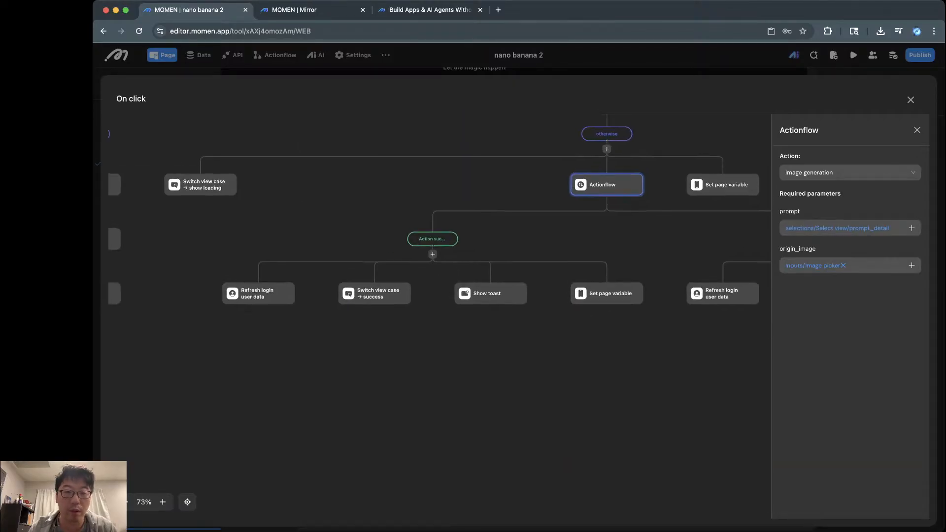
{"action": "scroll", "coordinate": [439, 246], "scroll_direction": "left", "scroll_amount": 1}
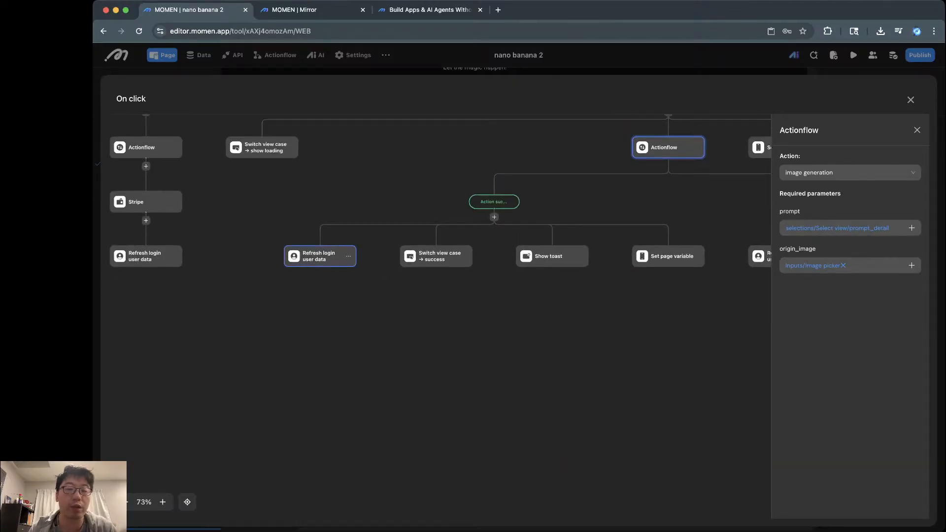
{"action": "left_click", "coordinate": [320, 256]}
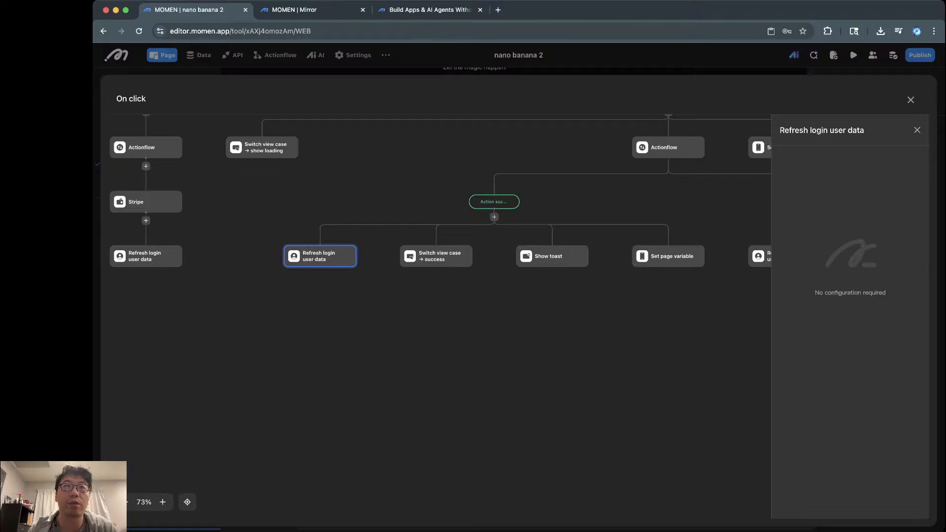
Step: Check the switch to the success view case and the success toast's title
{"action": "scroll", "coordinate": [349, 277], "scroll_direction": "up", "scroll_amount": 3}
{"action": "scroll", "coordinate": [439, 221], "scroll_direction": "up", "scroll_amount": 3}
{"action": "scroll", "coordinate": [439, 221], "scroll_direction": "right", "scroll_amount": 2}
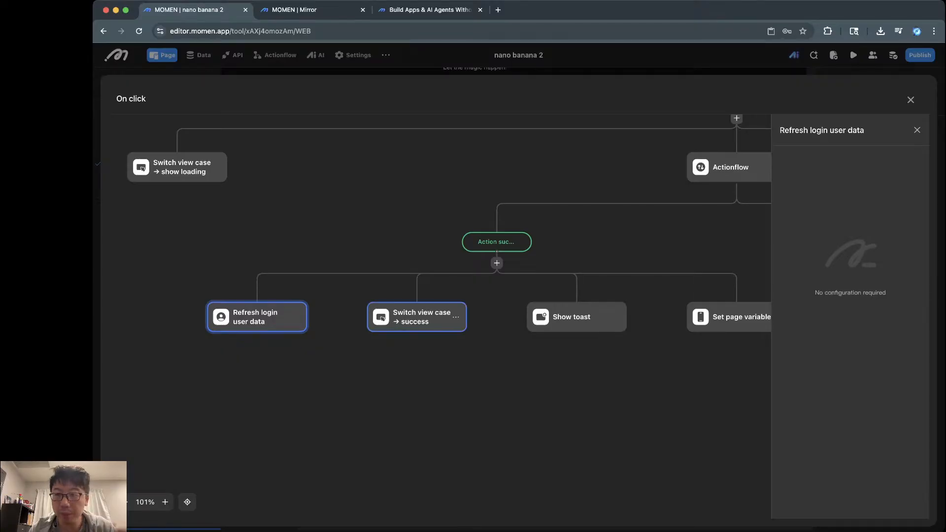
{"action": "left_click", "coordinate": [419, 318]}
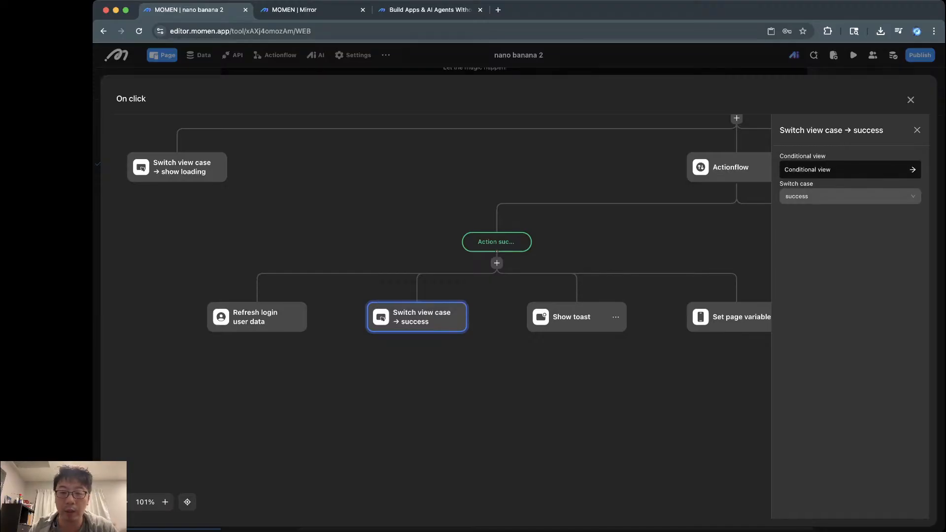
{"action": "left_click", "coordinate": [572, 317]}
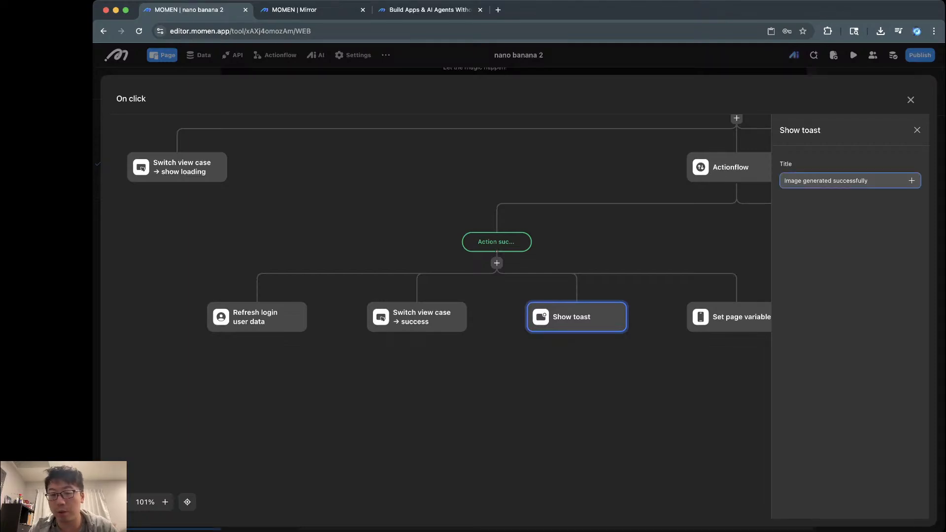
Step: Inspect the Set page variable step that stores the generated_image result
{"action": "scroll", "coordinate": [640, 365], "scroll_direction": "right", "scroll_amount": 2}
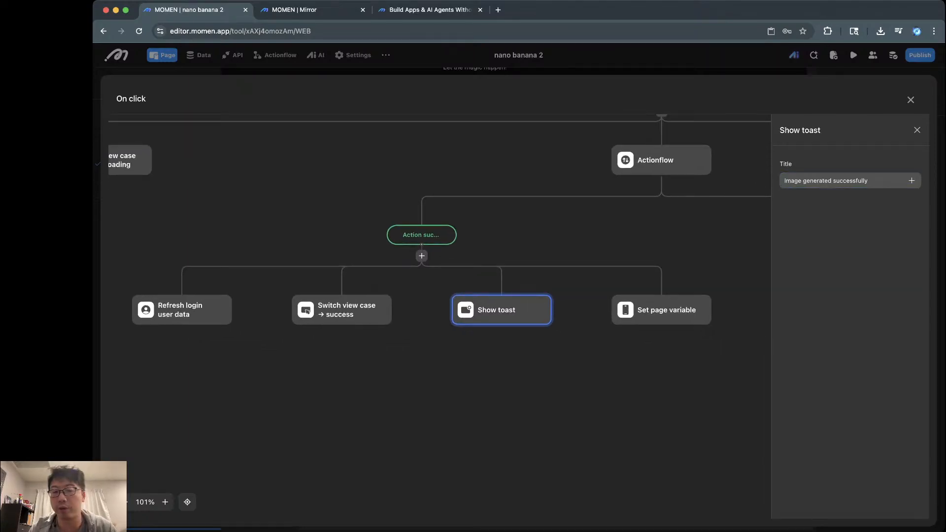
{"action": "scroll", "coordinate": [625, 350], "scroll_direction": "right", "scroll_amount": 1}
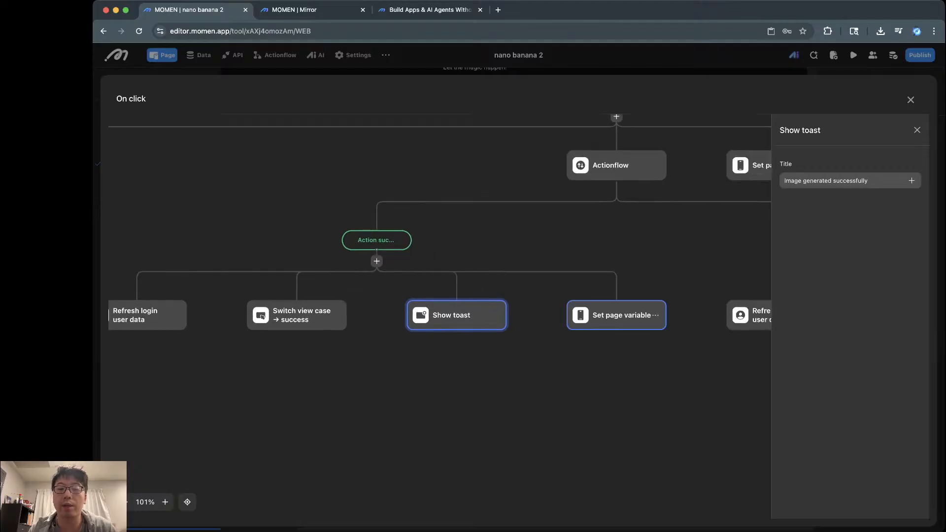
{"action": "left_click", "coordinate": [619, 316]}
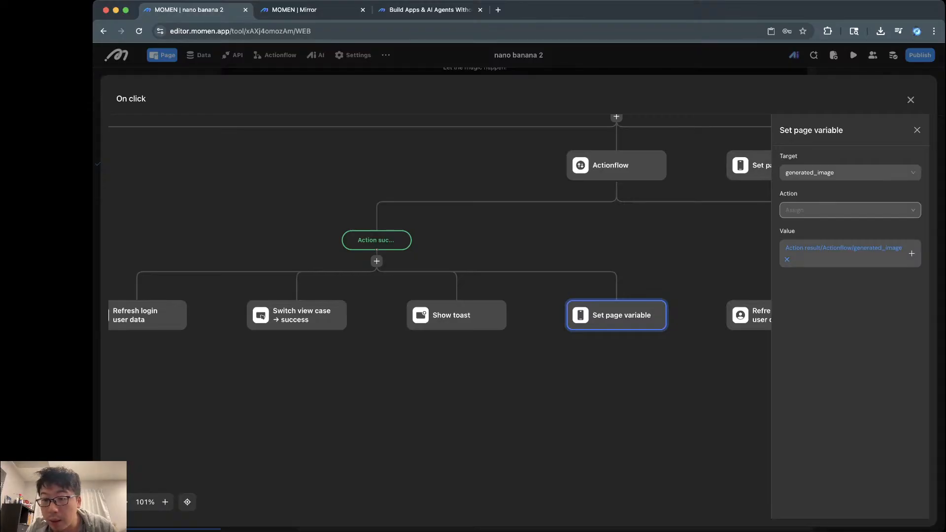
{"action": "scroll", "coordinate": [635, 315], "scroll_direction": "right", "scroll_amount": 5}
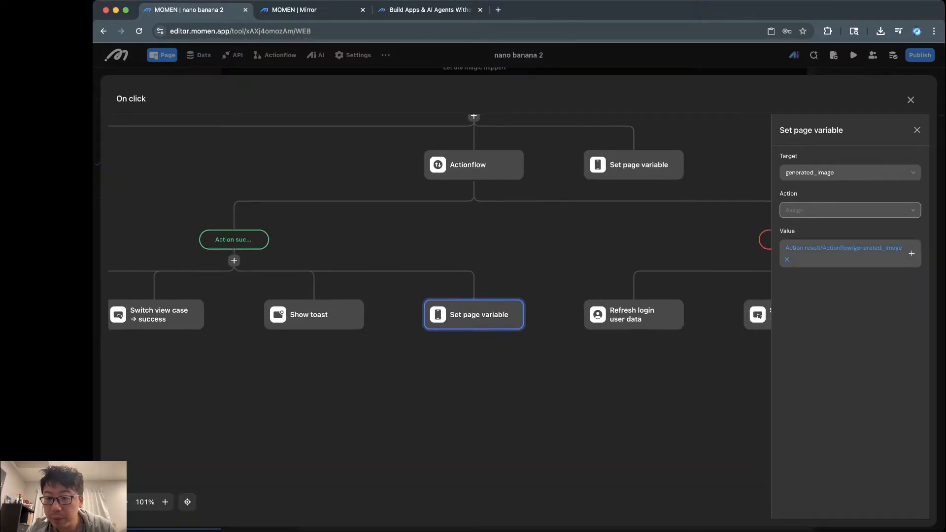
{"action": "scroll", "coordinate": [635, 315], "scroll_direction": "right", "scroll_amount": 3}
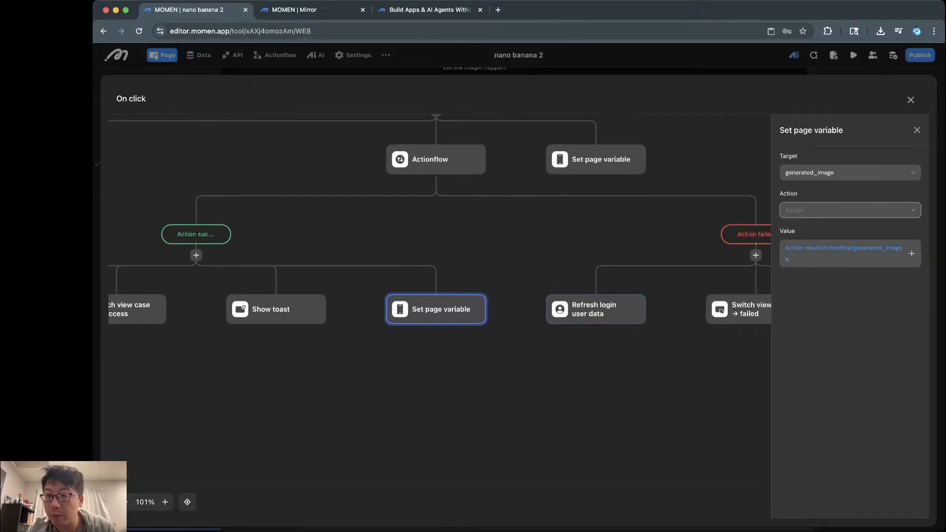
Step: Check the Set page variable value's data sources without changing anything
{"action": "left_click", "coordinate": [911, 253]}
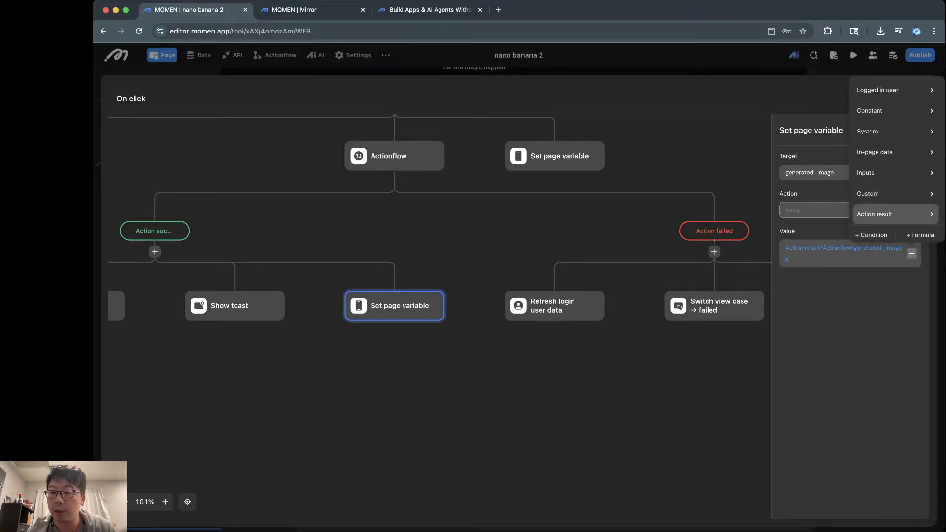
{"action": "mouse_move", "coordinate": [875, 214]}
{"action": "mouse_move", "coordinate": [814, 218]}
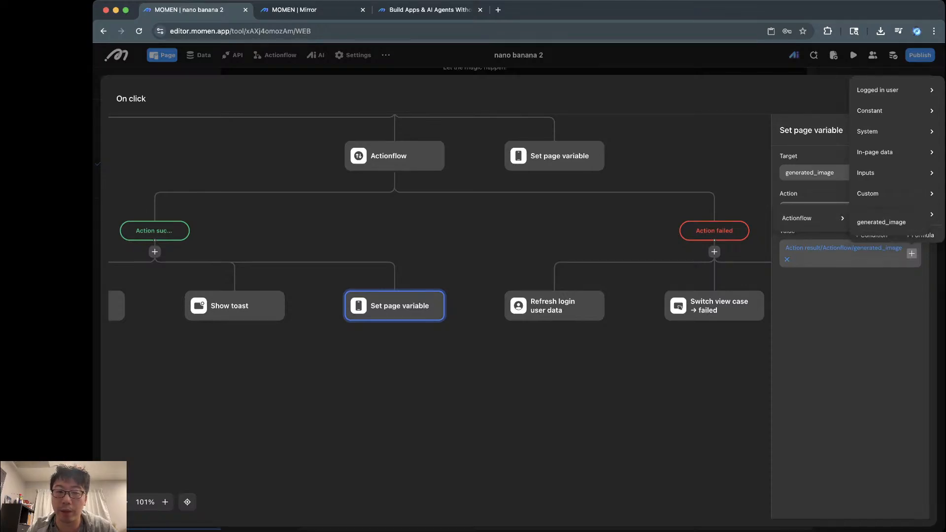
{"action": "left_click", "coordinate": [492, 226]}
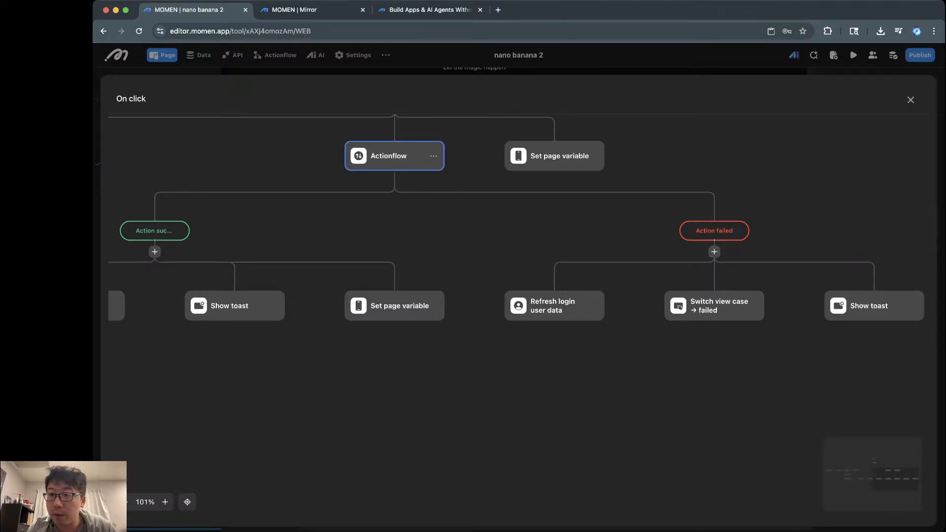
Step: Review the failure branch's Actionflow, switch to the failed view case and toast step, then close settings
{"action": "left_click", "coordinate": [389, 156]}
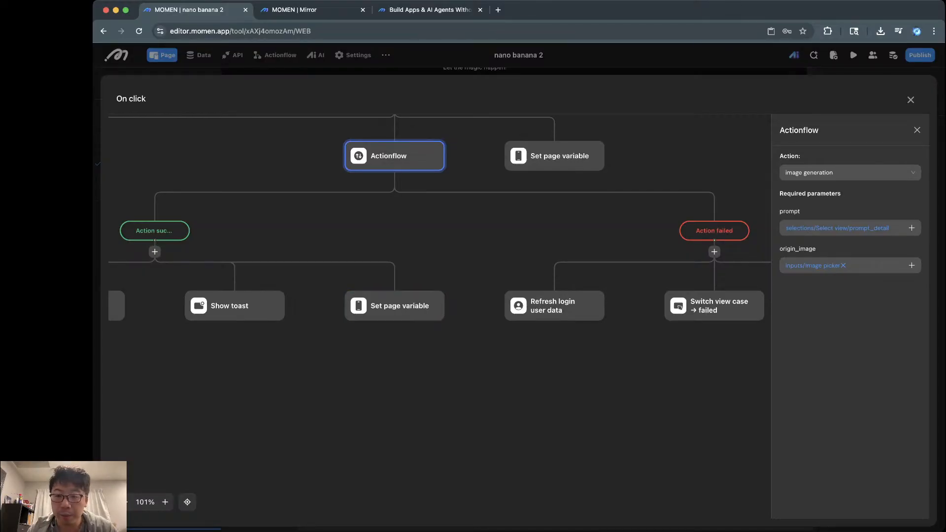
{"action": "scroll", "coordinate": [517, 296], "scroll_direction": "right", "scroll_amount": 1}
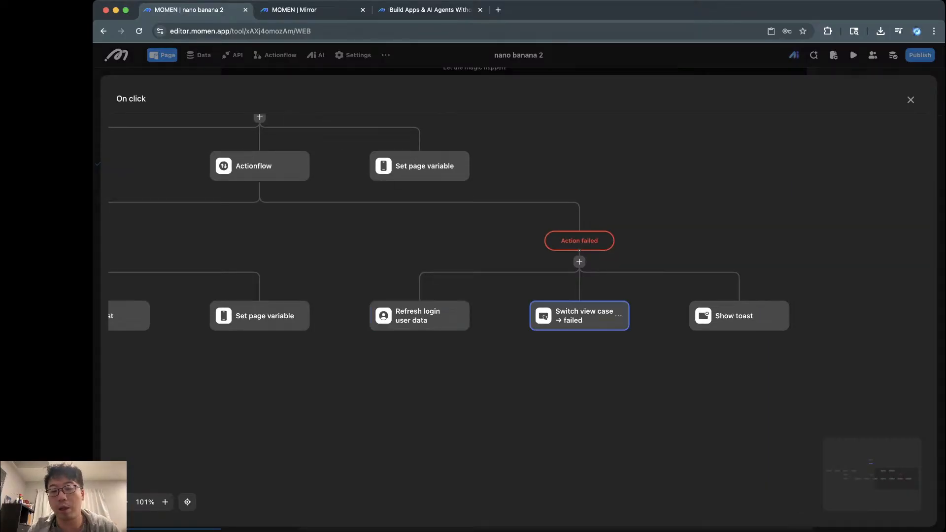
{"action": "left_click", "coordinate": [585, 316]}
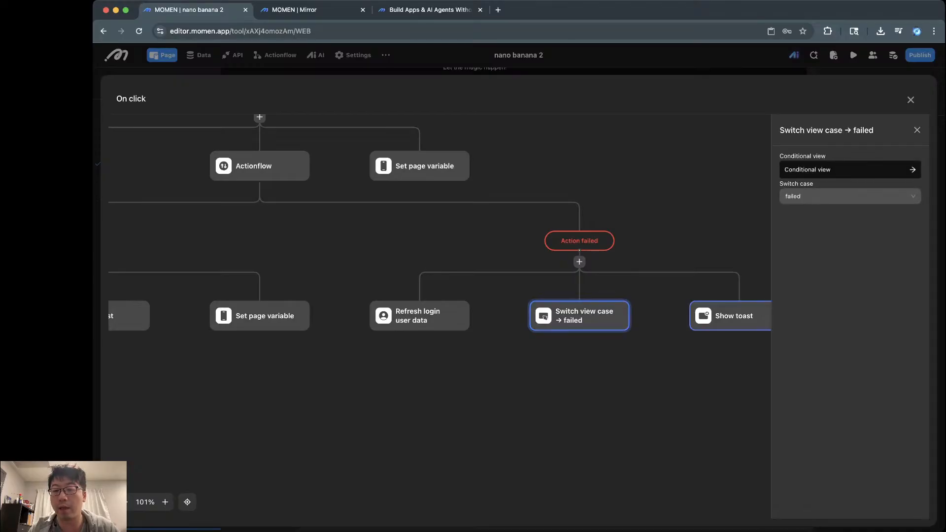
{"action": "left_click", "coordinate": [739, 315]}
{"action": "left_click", "coordinate": [916, 130]}
Step: Return to the page editor and collapse the top_view and main view layer groups
{"action": "left_click", "coordinate": [911, 100]}
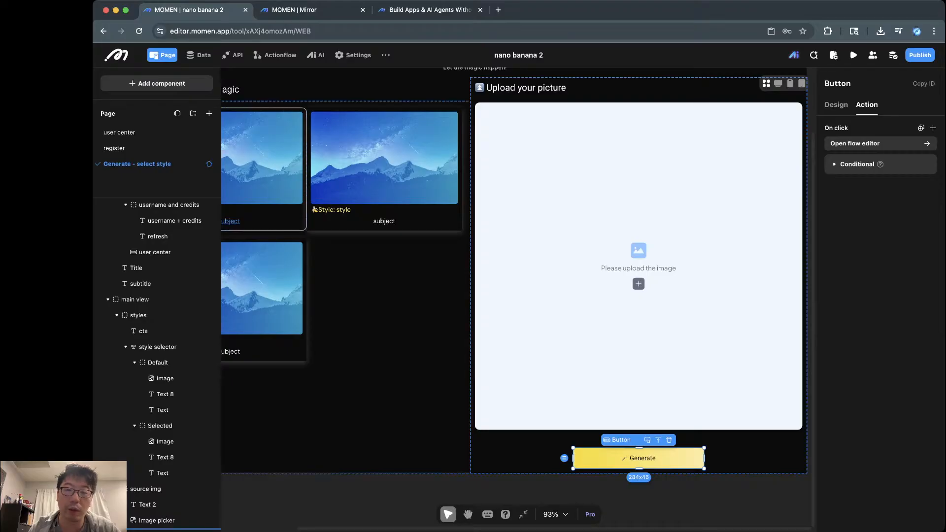
{"action": "scroll", "coordinate": [156, 362], "scroll_direction": "up", "scroll_amount": 2}
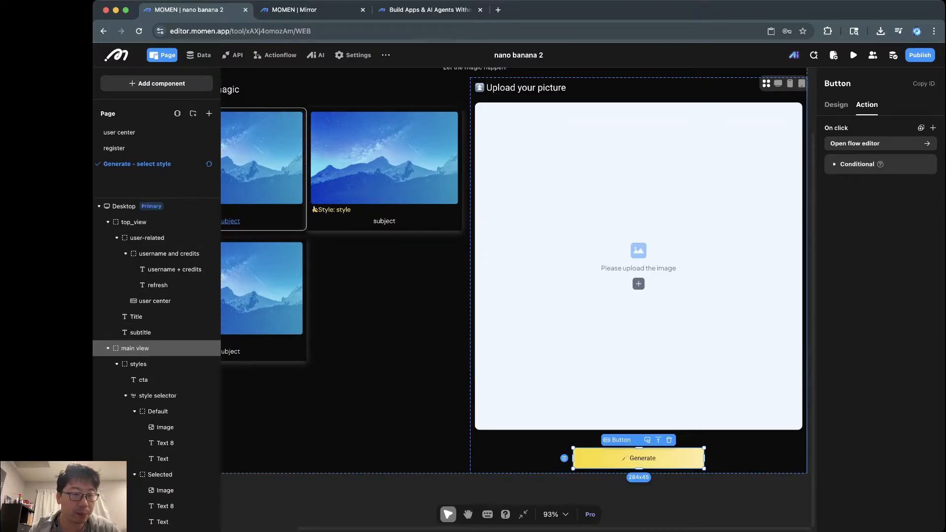
{"action": "left_click", "coordinate": [108, 222]}
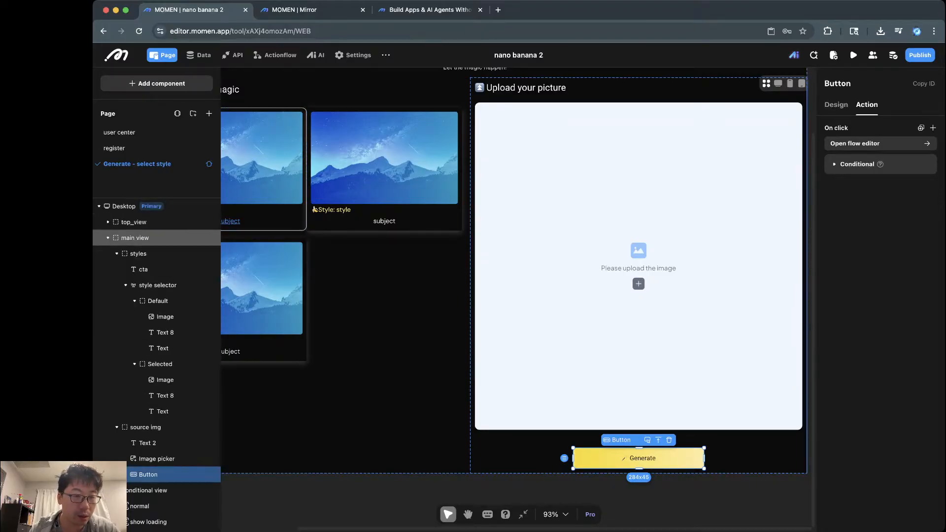
{"action": "left_click", "coordinate": [108, 237]}
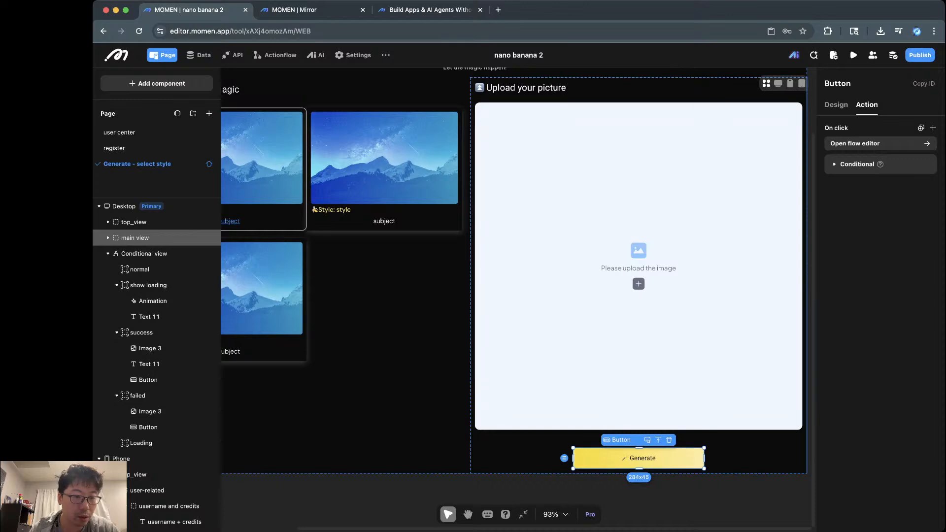
Step: Rename the Conditional view layer to 'overlay'
{"action": "left_click", "coordinate": [144, 254]}
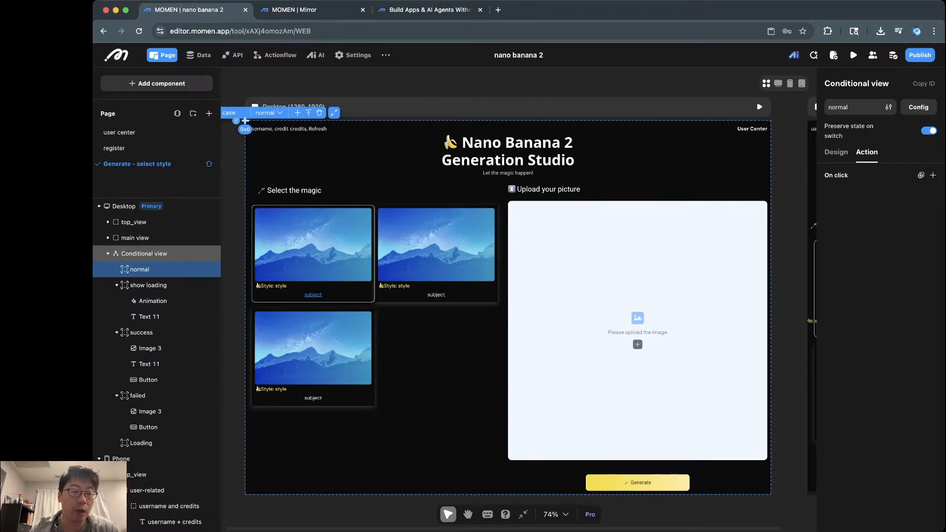
{"action": "double_click", "coordinate": [144, 254]}
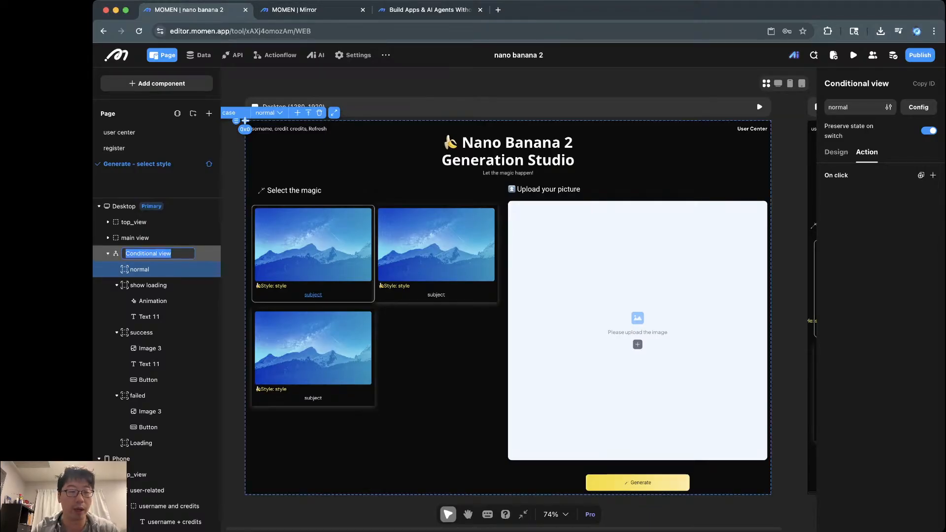
{"action": "type", "text": "overlay"}
{"action": "key", "text": "Return"}
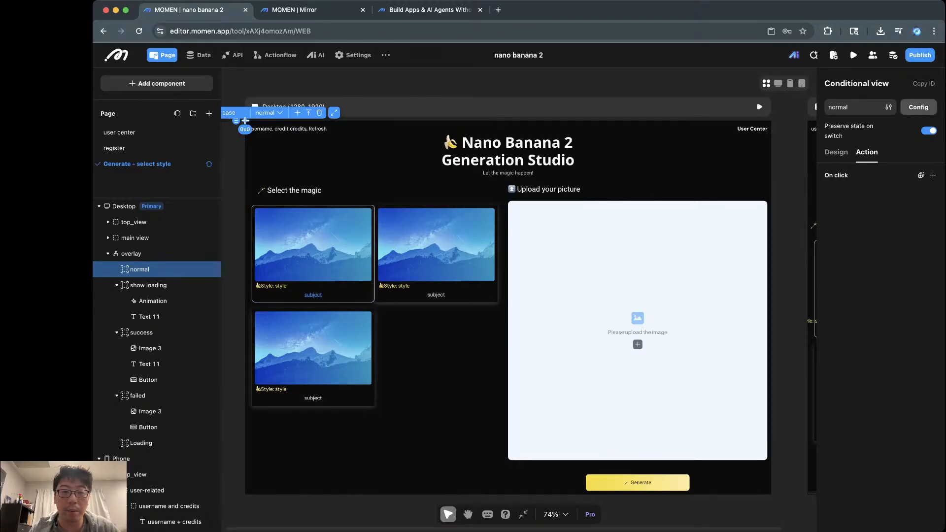
{"action": "left_click", "coordinate": [919, 107]}
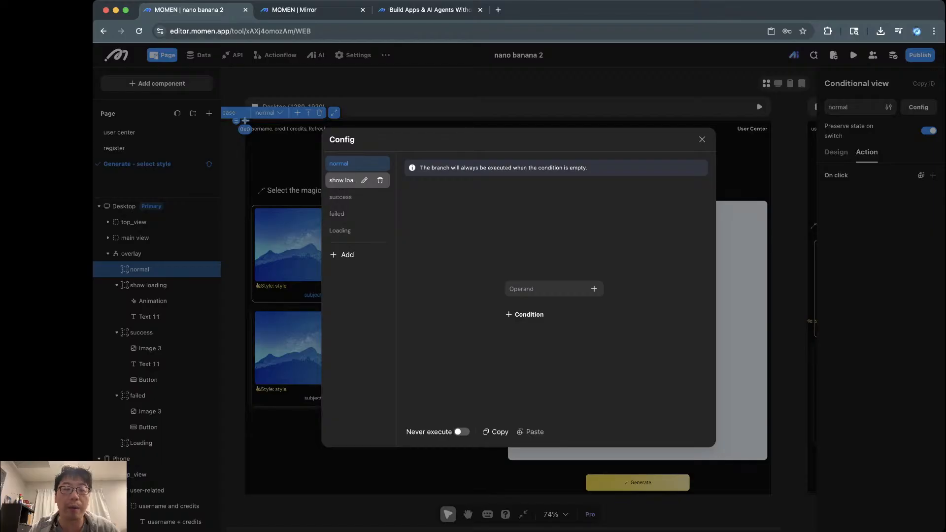
{"action": "left_click", "coordinate": [351, 181]}
{"action": "left_click", "coordinate": [350, 197]}
{"action": "left_click", "coordinate": [351, 214]}
{"action": "left_click", "coordinate": [351, 230]}
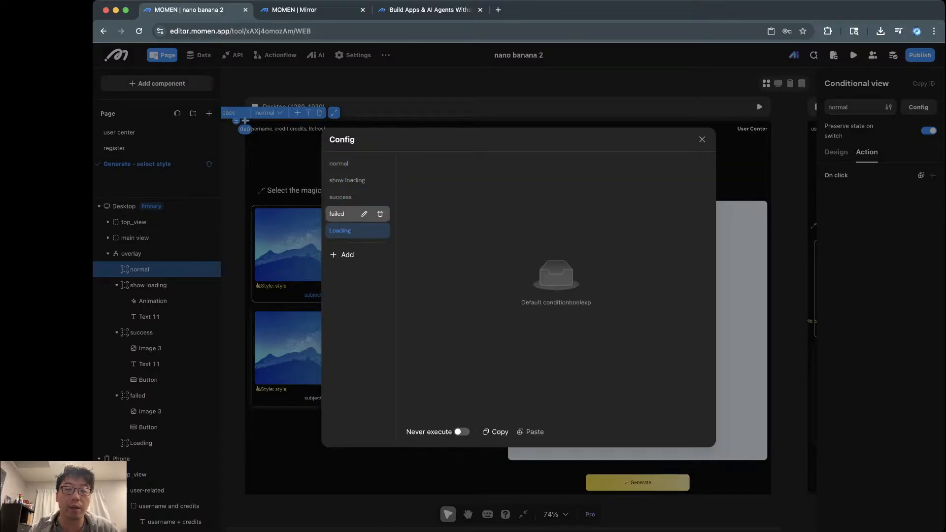
{"action": "left_click", "coordinate": [351, 180]}
{"action": "left_click", "coordinate": [351, 164]}
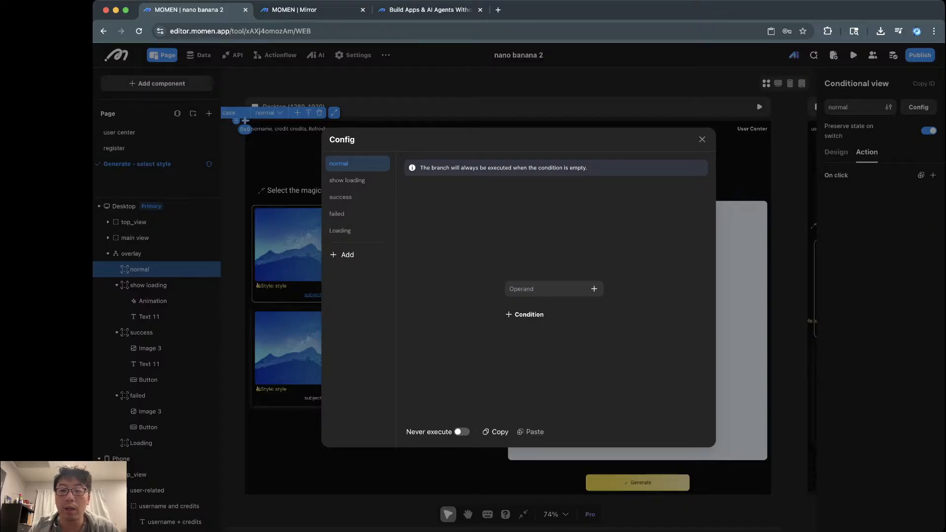
{"action": "left_click", "coordinate": [702, 139]}
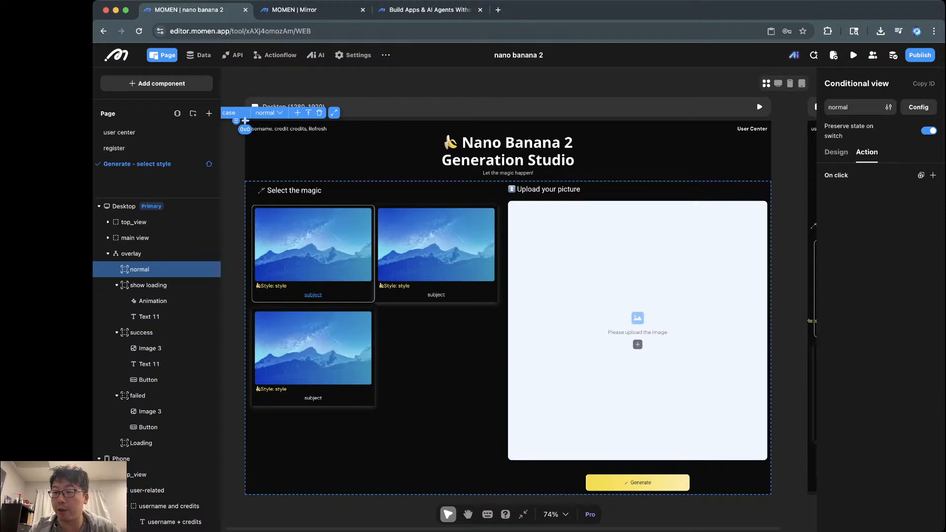
Step: Review the normal case's layout properties and display the show loading case on the canvas
{"action": "left_click", "coordinate": [836, 153]}
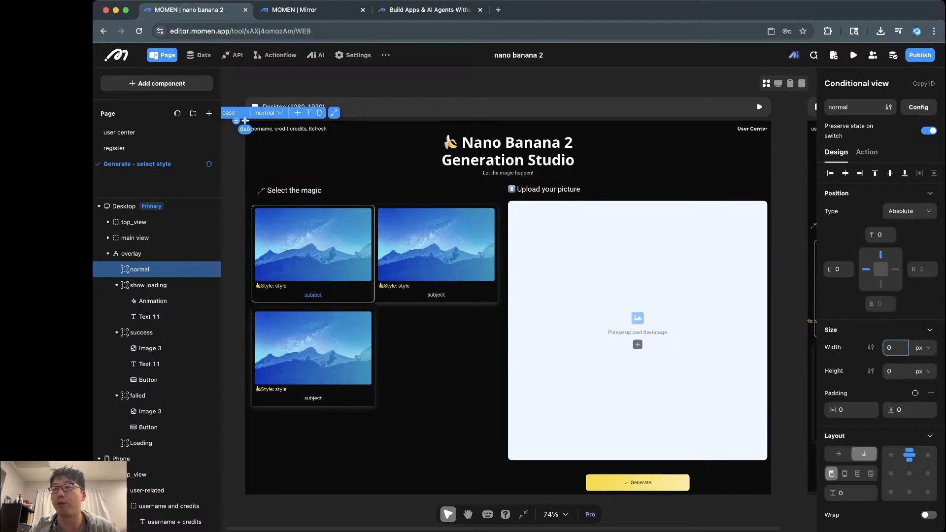
{"action": "scroll", "coordinate": [882, 369], "scroll_direction": "down", "scroll_amount": 5}
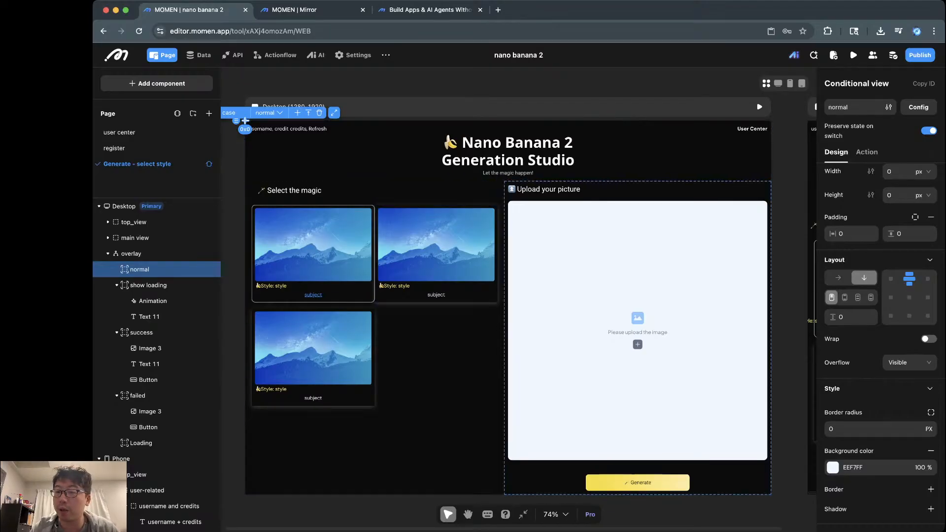
{"action": "scroll", "coordinate": [909, 315], "scroll_direction": "up", "scroll_amount": 5}
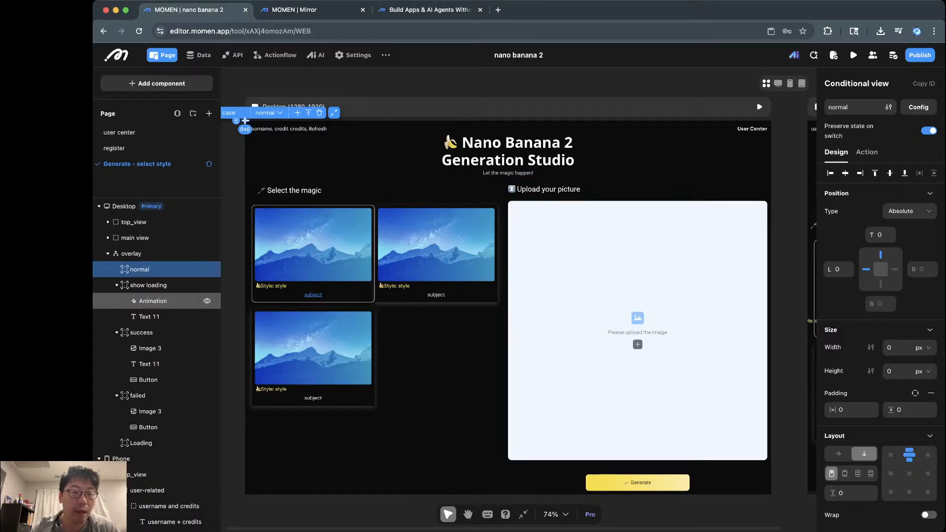
{"action": "left_click", "coordinate": [149, 285]}
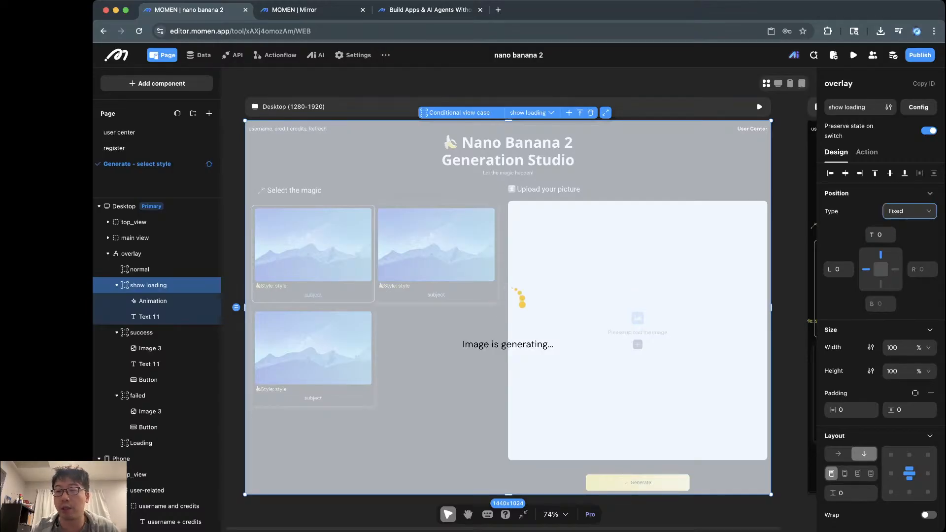
Step: Keep the show loading layer's Position Type as Fixed, then select its loading animation
{"action": "left_click", "coordinate": [909, 211]}
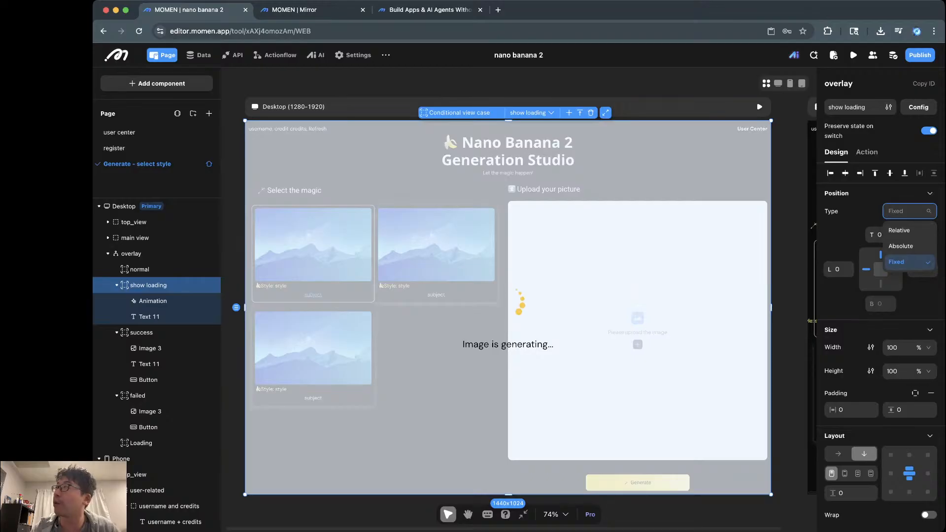
{"action": "left_click", "coordinate": [909, 262]}
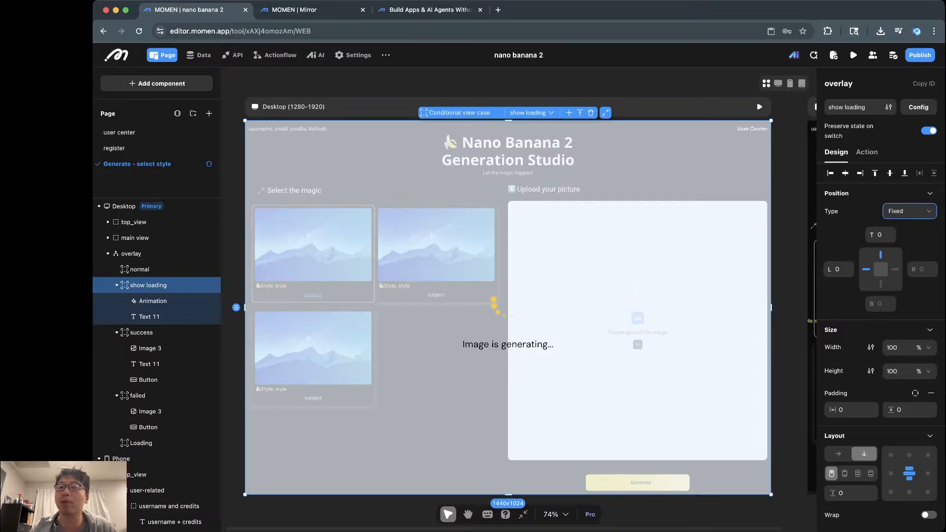
{"action": "left_click", "coordinate": [908, 211]}
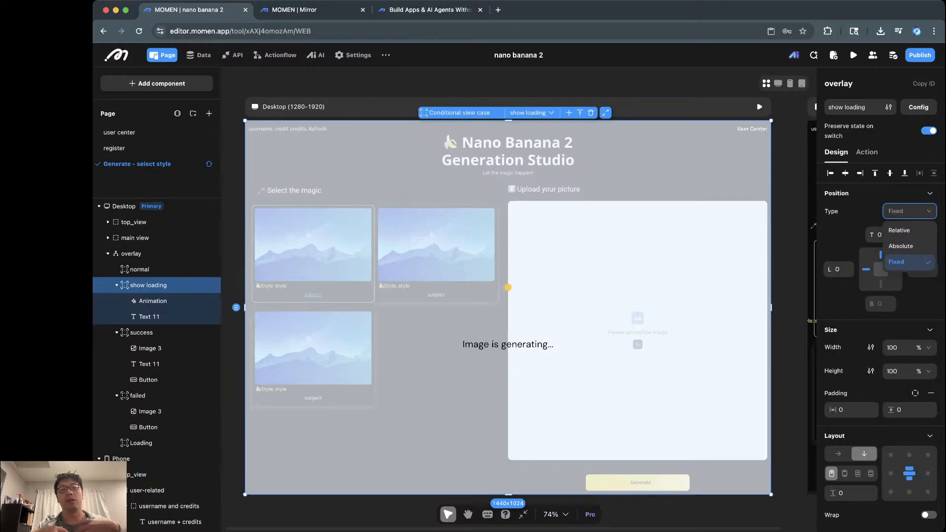
{"action": "left_click", "coordinate": [855, 211]}
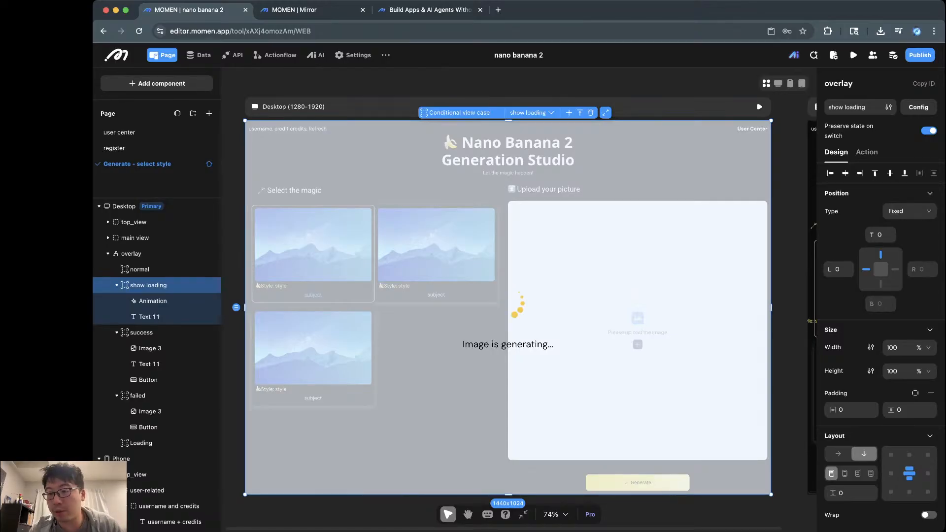
{"action": "left_click", "coordinate": [153, 301]}
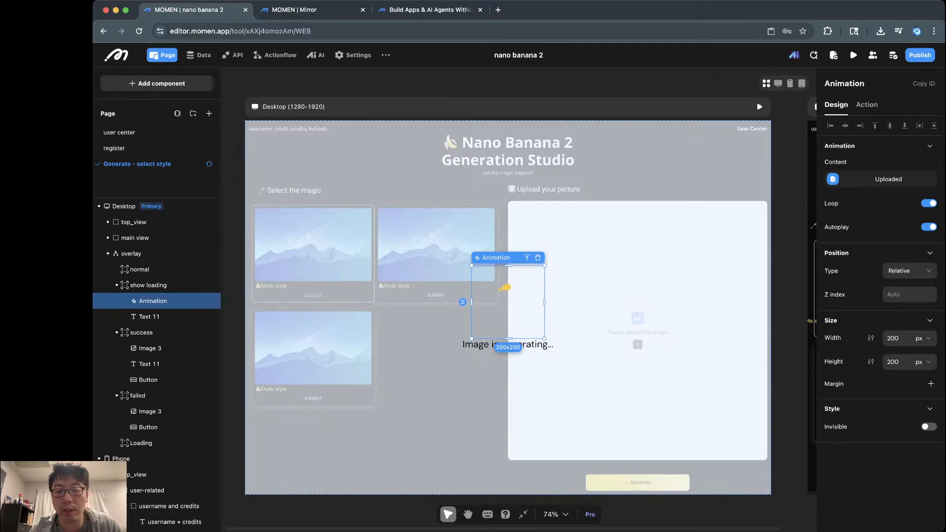
Step: Select the 'Image is generating...' text, then display the overlay's success case
{"action": "left_click", "coordinate": [150, 316]}
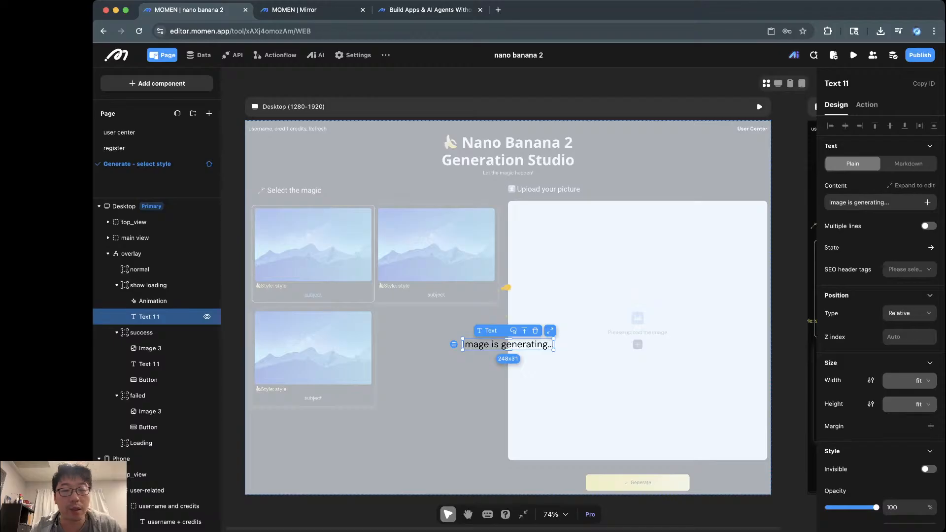
{"action": "scroll", "coordinate": [162, 315], "scroll_direction": "down", "scroll_amount": 1}
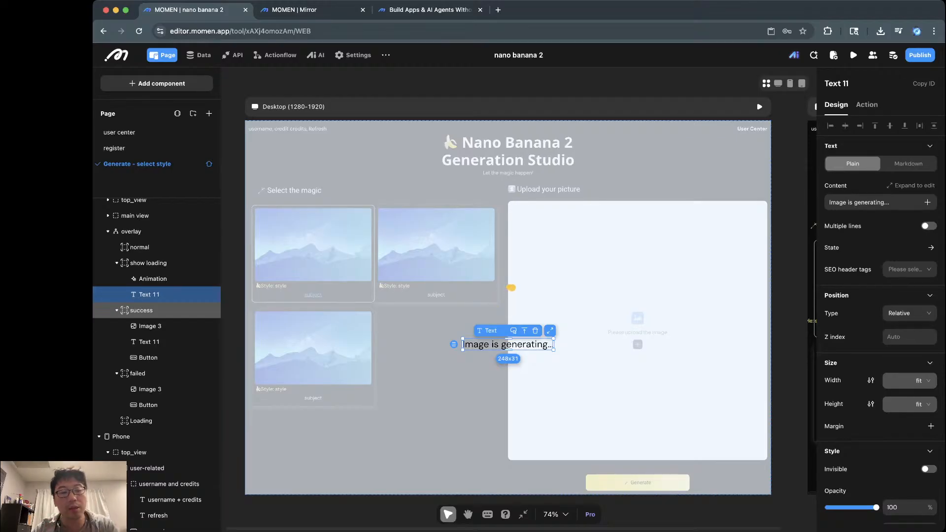
{"action": "left_click", "coordinate": [141, 310]}
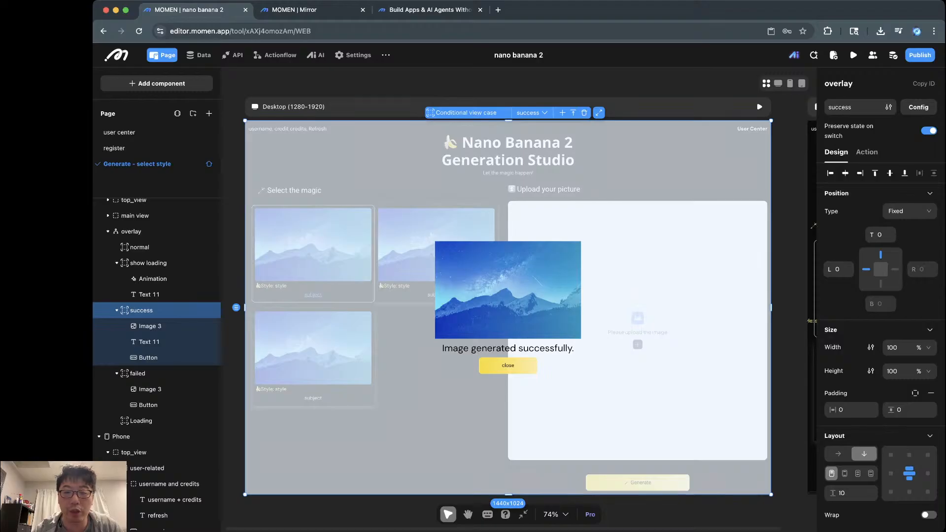
Step: Check that the success case's image is bound to the generated_image page variable
{"action": "left_click", "coordinate": [150, 326]}
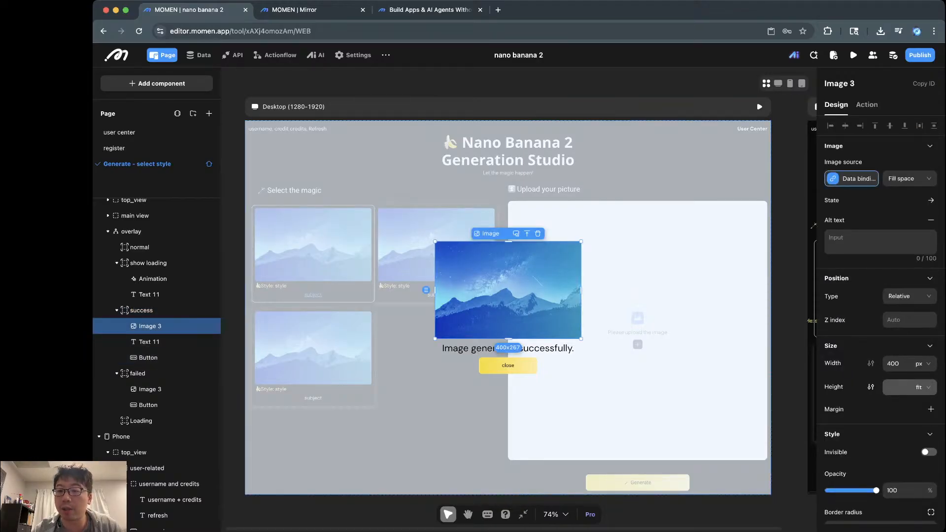
{"action": "left_click", "coordinate": [851, 178]}
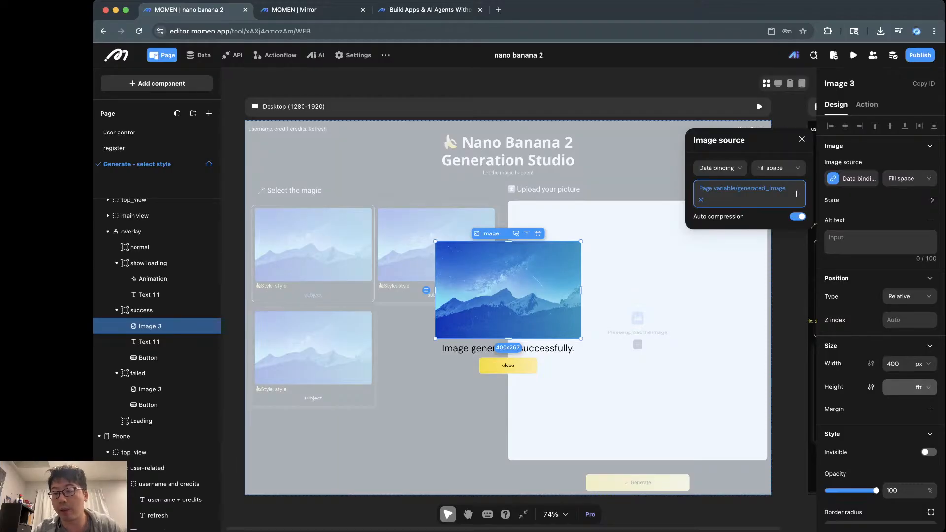
{"action": "left_click", "coordinate": [796, 194]}
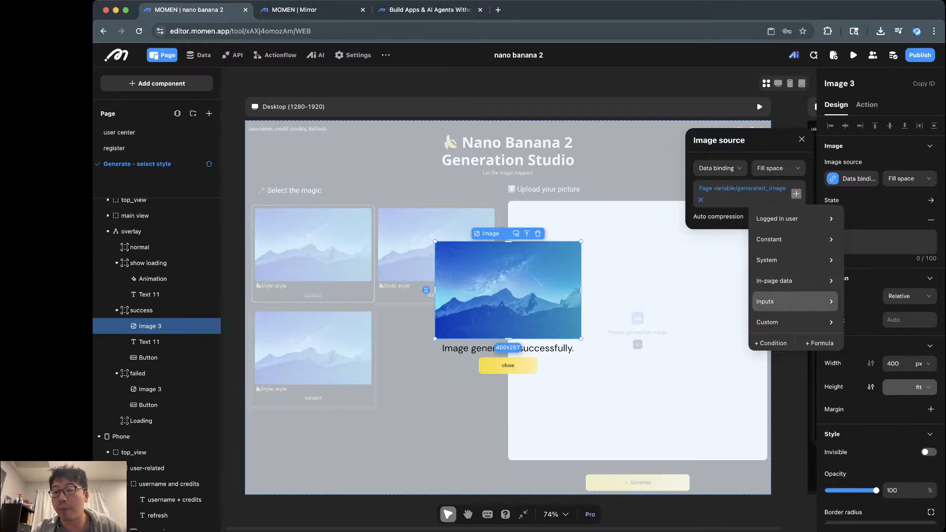
{"action": "mouse_move", "coordinate": [793, 302]}
{"action": "mouse_move", "coordinate": [793, 281]}
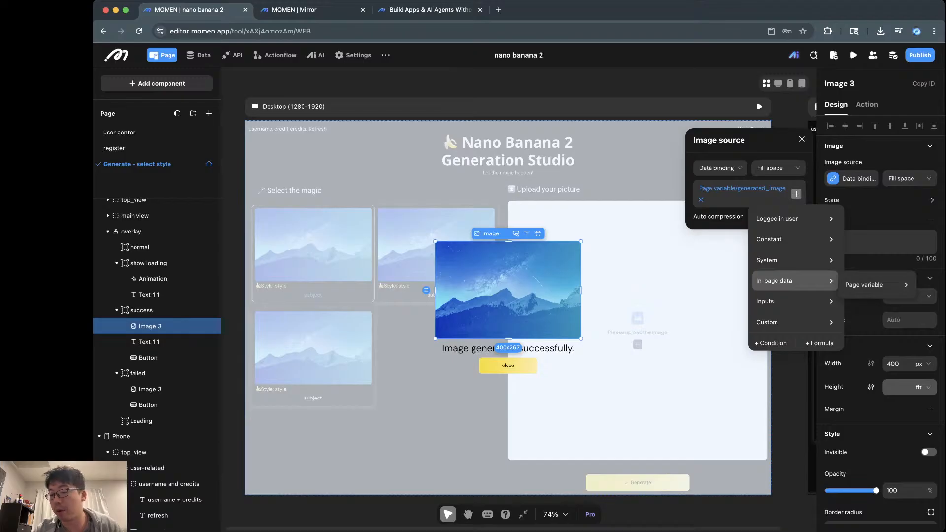
{"action": "mouse_move", "coordinate": [867, 285]}
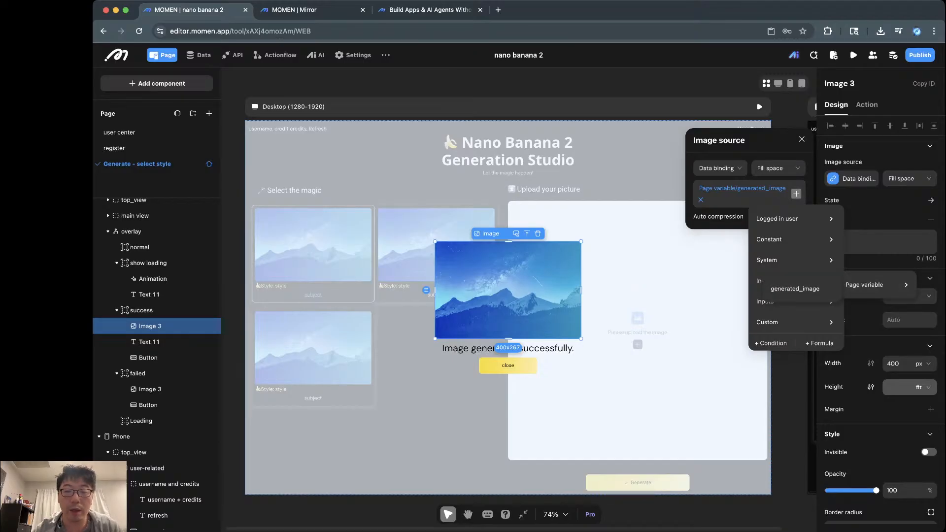
Step: Review the success close button's On click actions, then display the failed case's image
{"action": "left_click", "coordinate": [508, 365]}
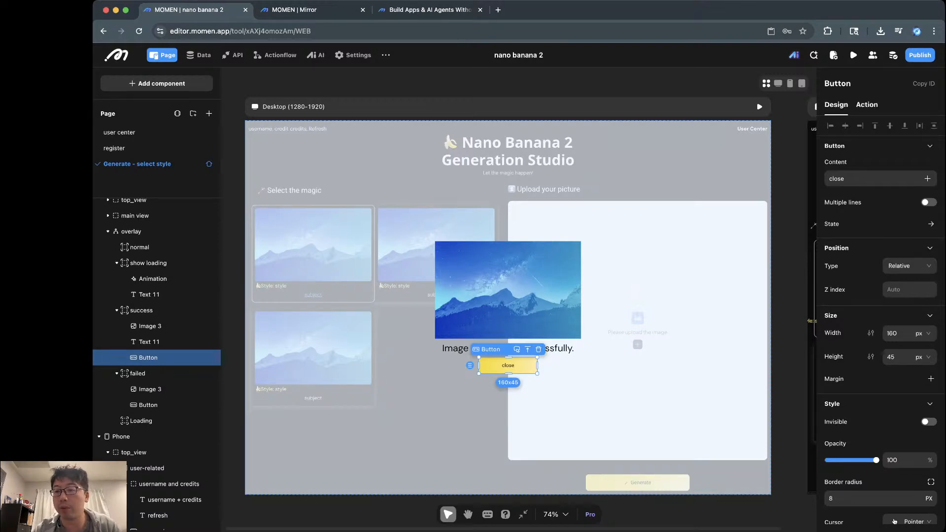
{"action": "left_click", "coordinate": [867, 104]}
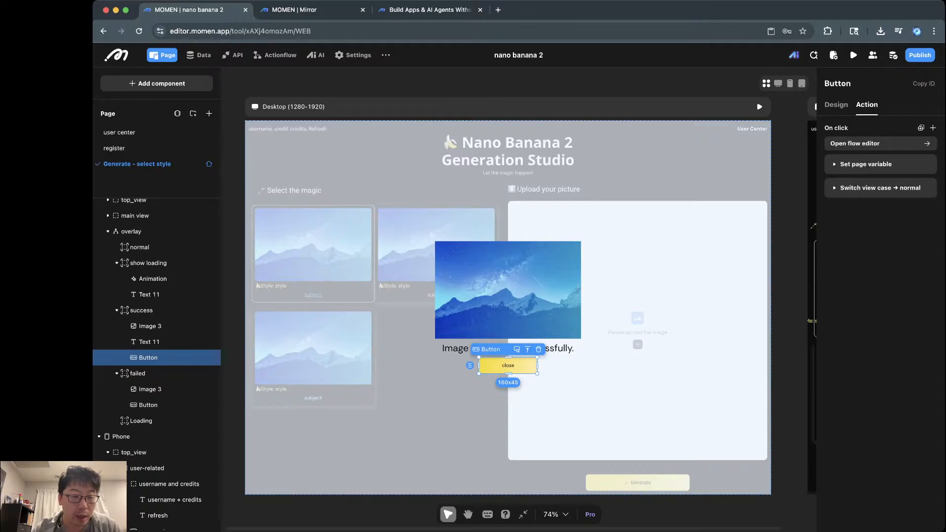
{"action": "left_click", "coordinate": [150, 389]}
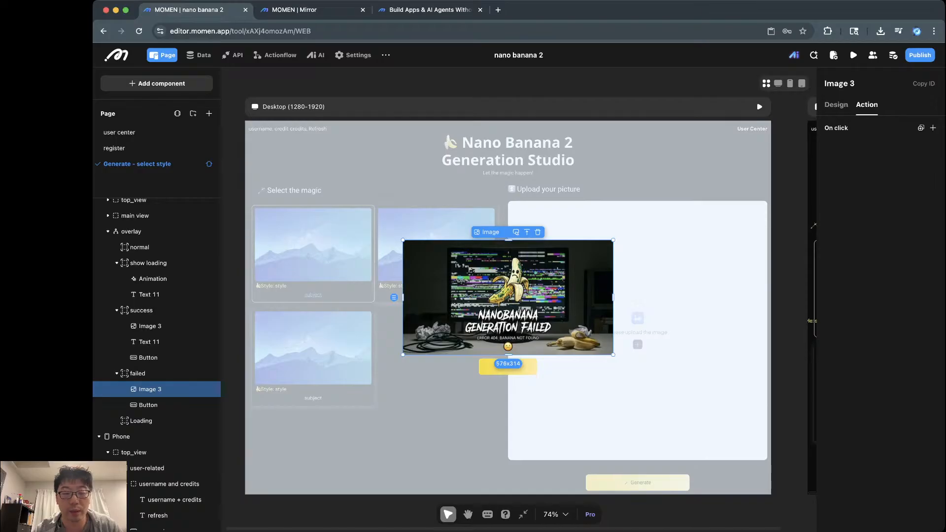
Step: Check the failed case's close button, then deselect and bring the Phone (0-767) artboard into view
{"action": "left_click", "coordinate": [508, 368]}
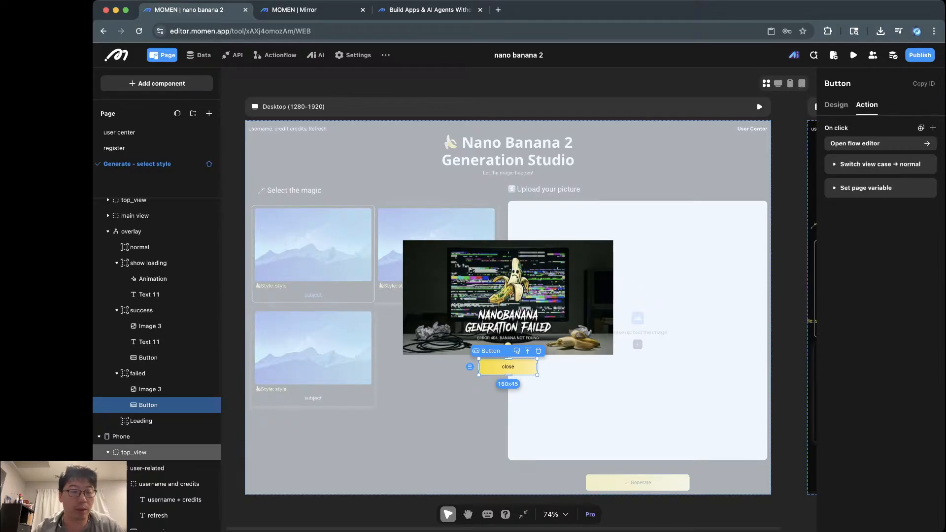
{"action": "scroll", "coordinate": [148, 429], "scroll_direction": "down", "scroll_amount": 1}
{"action": "scroll", "coordinate": [157, 425], "scroll_direction": "down", "scroll_amount": 2}
{"action": "scroll", "coordinate": [157, 422], "scroll_direction": "up", "scroll_amount": 1}
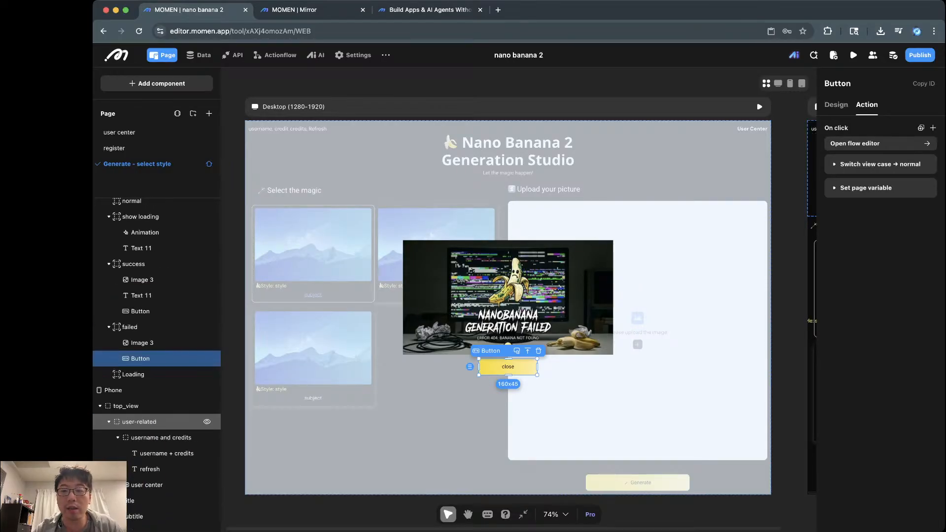
{"action": "scroll", "coordinate": [407, 271], "scroll_direction": "down", "scroll_amount": 4}
{"action": "scroll", "coordinate": [407, 271], "scroll_direction": "up", "scroll_amount": 3}
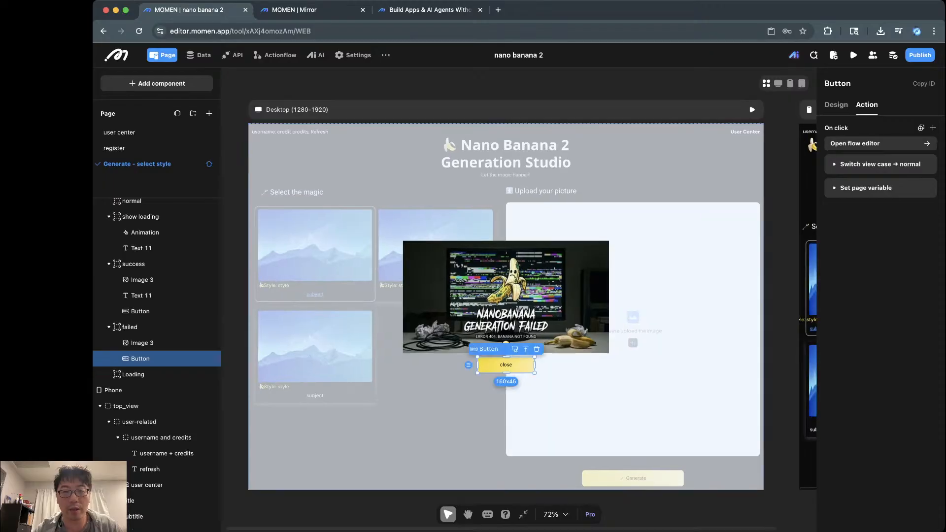
{"action": "left_click", "coordinate": [781, 305]}
{"action": "scroll", "coordinate": [781, 305], "scroll_direction": "right", "scroll_amount": 3}
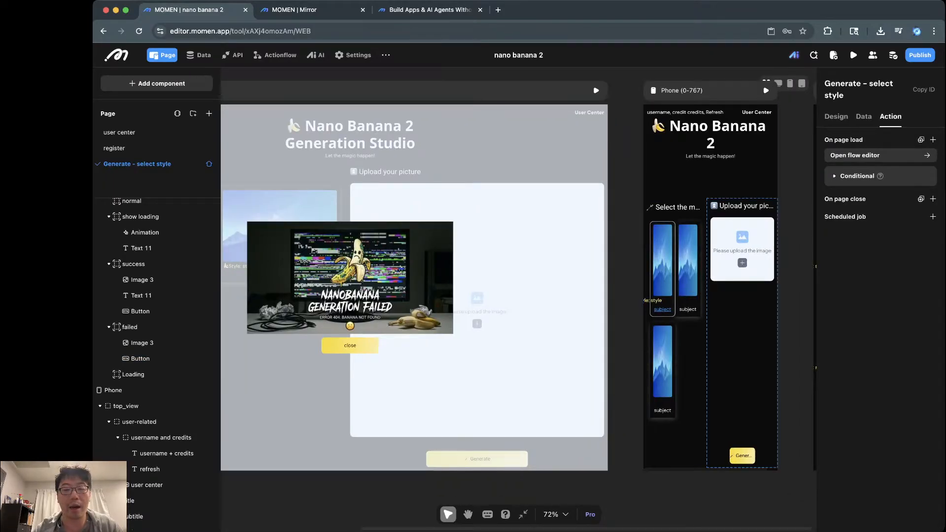
{"action": "left_click", "coordinate": [742, 344]}
{"action": "left_click", "coordinate": [686, 363]}
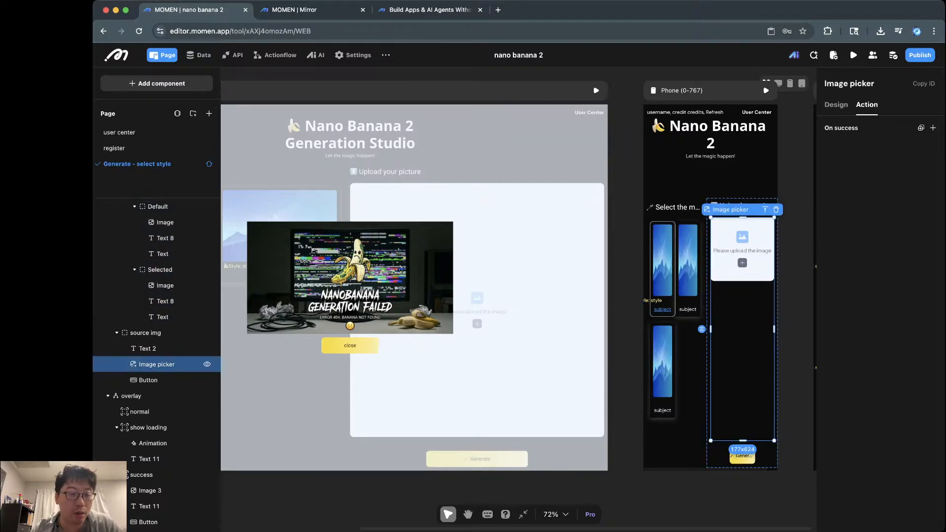
{"action": "scroll", "coordinate": [162, 296], "scroll_direction": "up", "scroll_amount": 5}
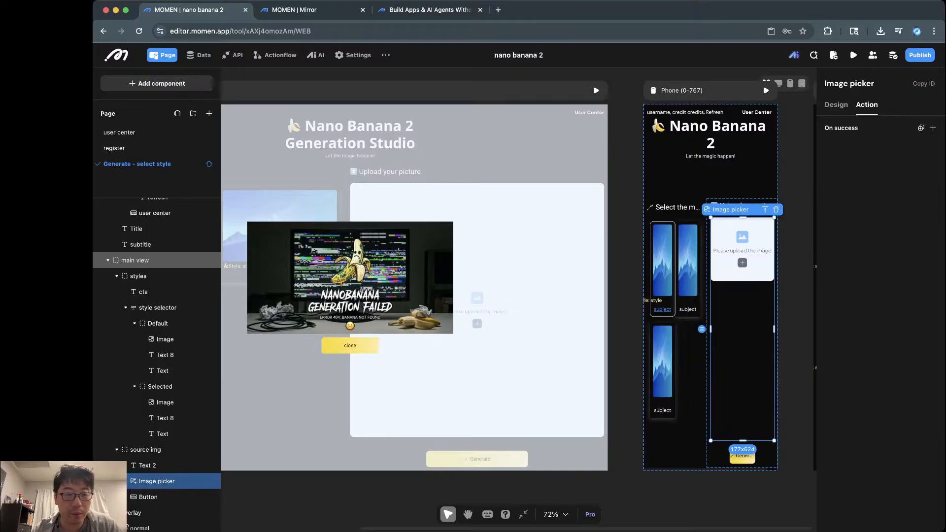
{"action": "left_click", "coordinate": [135, 260]}
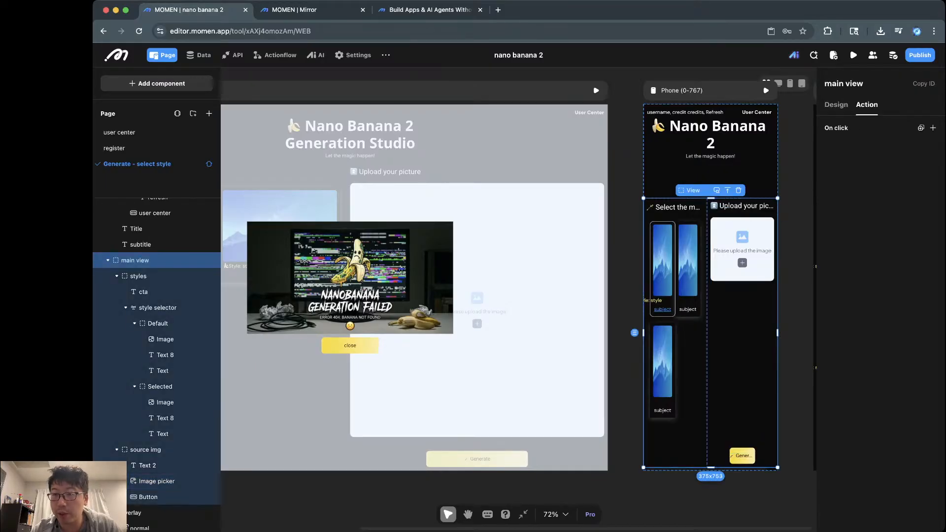
{"action": "left_click", "coordinate": [157, 481]}
{"action": "left_click", "coordinate": [145, 450]}
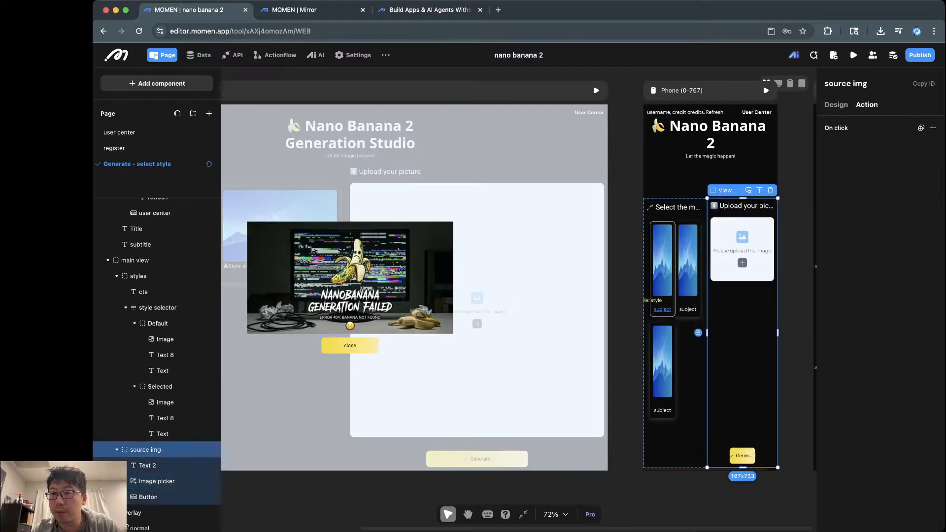
{"action": "left_click", "coordinate": [836, 105]}
{"action": "left_click", "coordinate": [135, 260]}
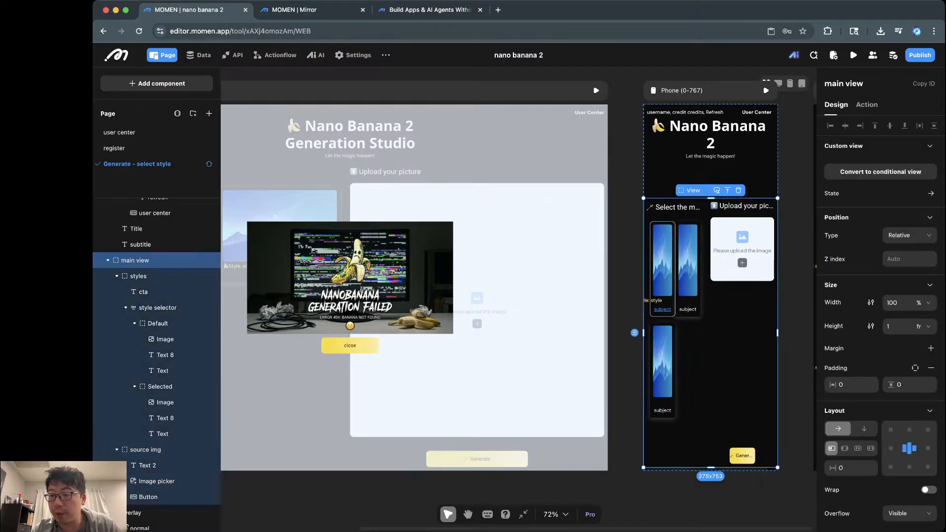
{"action": "scroll", "coordinate": [852, 384], "scroll_direction": "down", "scroll_amount": 3}
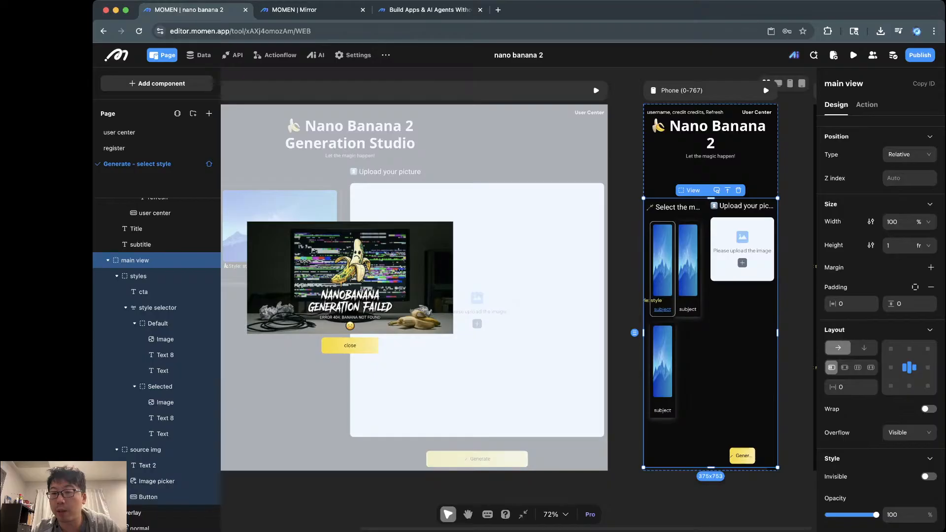
{"action": "left_click", "coordinate": [864, 348]}
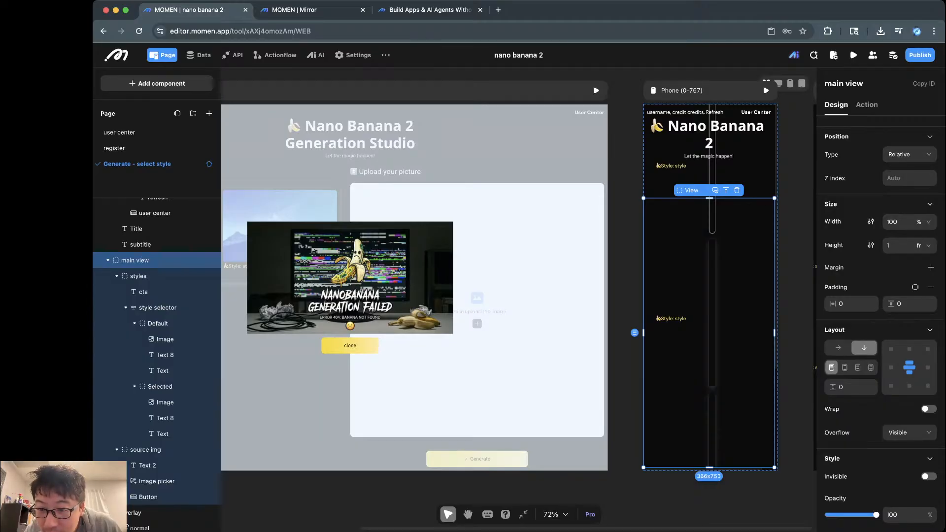
{"action": "key", "text": "super+z"}
{"action": "left_click", "coordinate": [742, 276]}
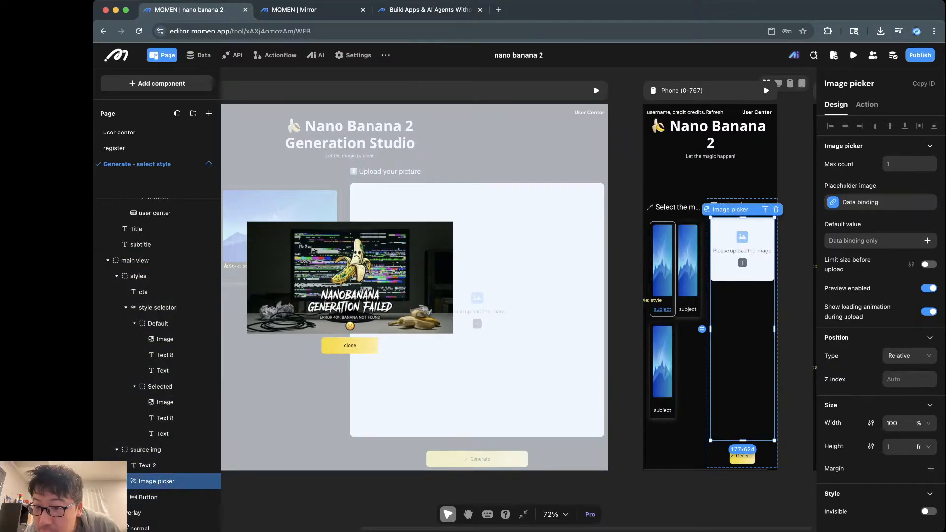
{"action": "left_click", "coordinate": [145, 450]}
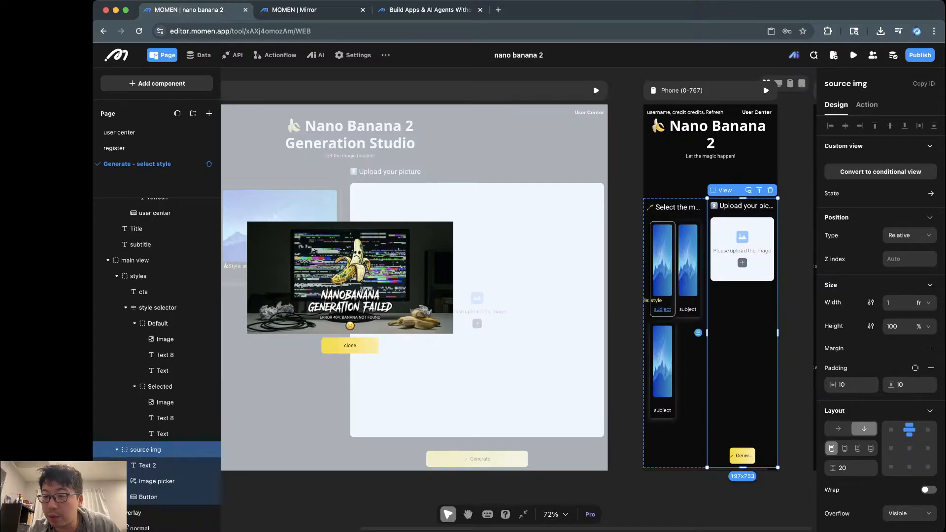
Step: Switch the source img height unit to px and set it to 400
{"action": "left_click", "coordinate": [922, 326]}
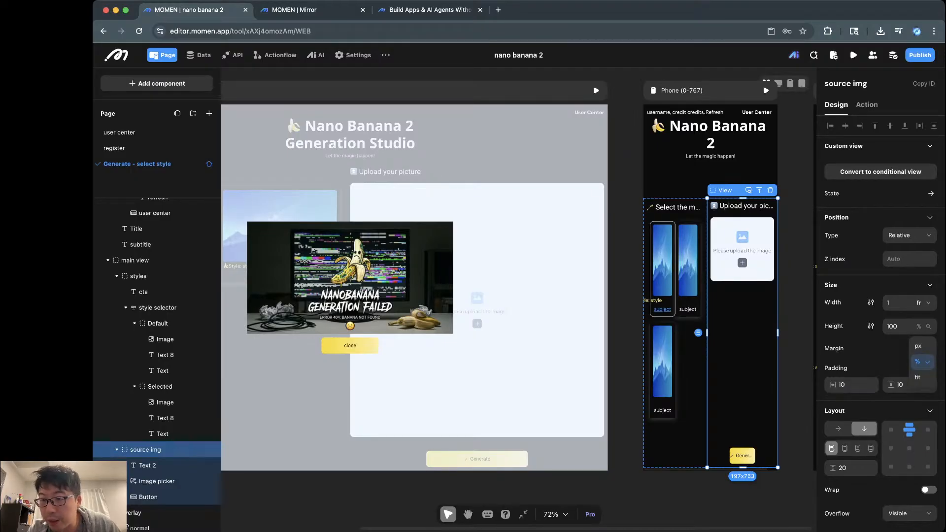
{"action": "left_click", "coordinate": [920, 347]}
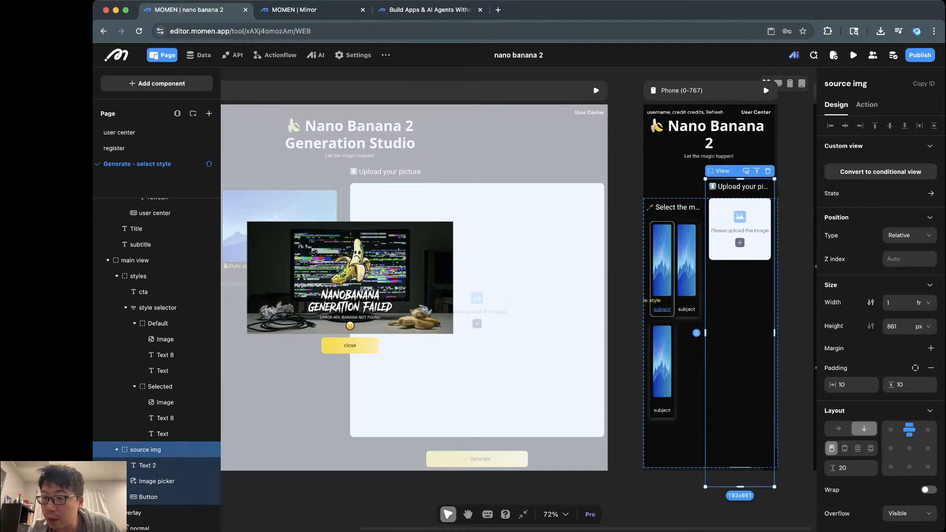
{"action": "key", "text": "super+a"}
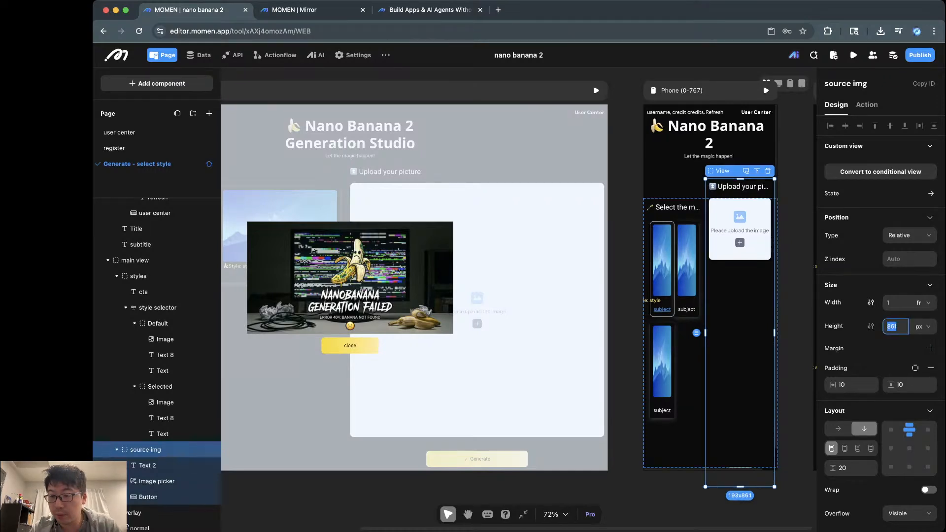
{"action": "type", "text": "400"}
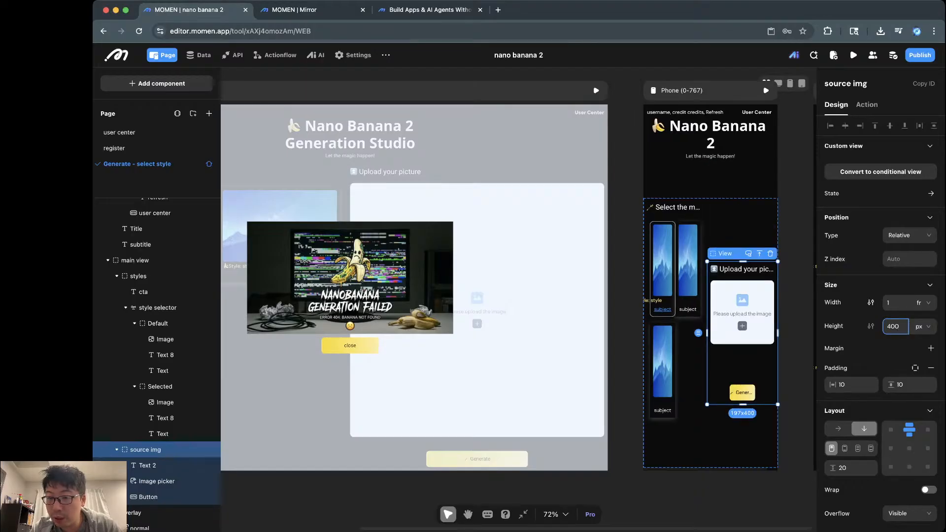
{"action": "key", "text": "Return"}
Step: Turn on multiple lines for the Upload your picture heading, then undo it
{"action": "left_click", "coordinate": [742, 269]}
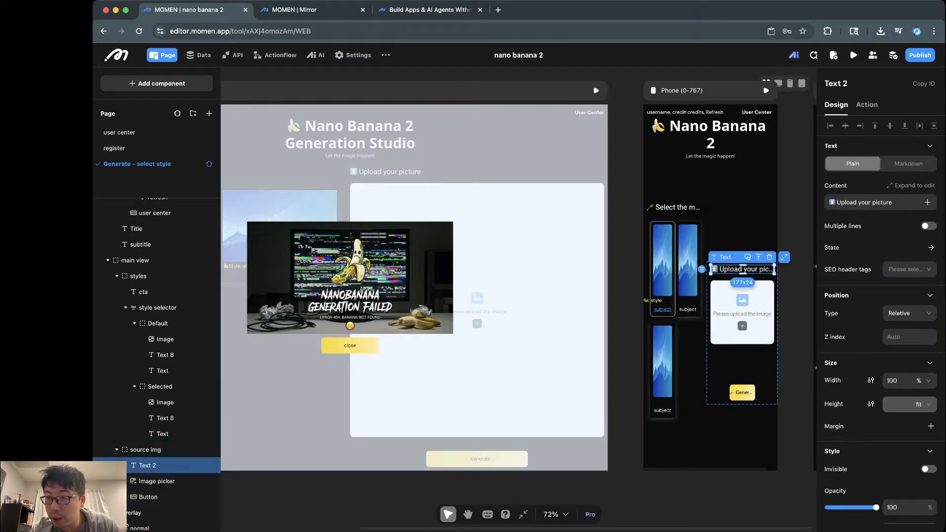
{"action": "left_click", "coordinate": [929, 226]}
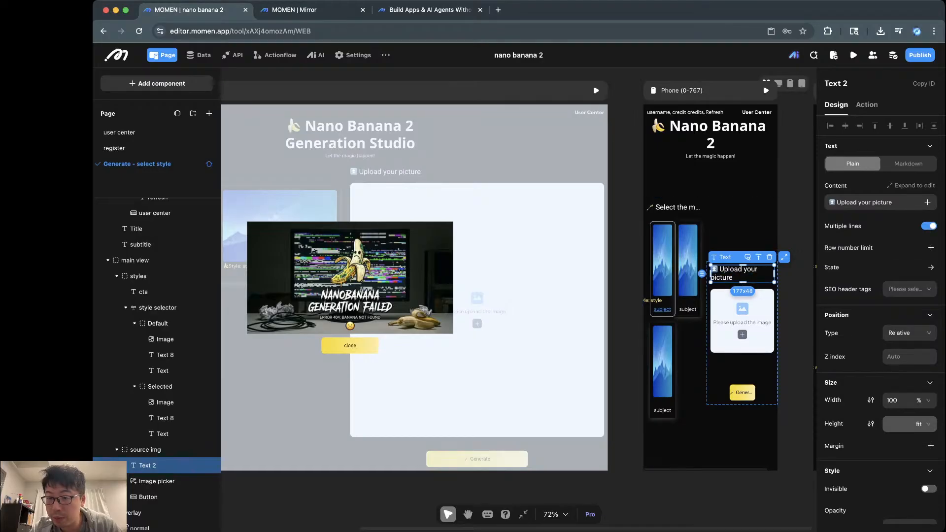
{"action": "left_click", "coordinate": [742, 392]}
{"action": "key", "text": "super+z"}
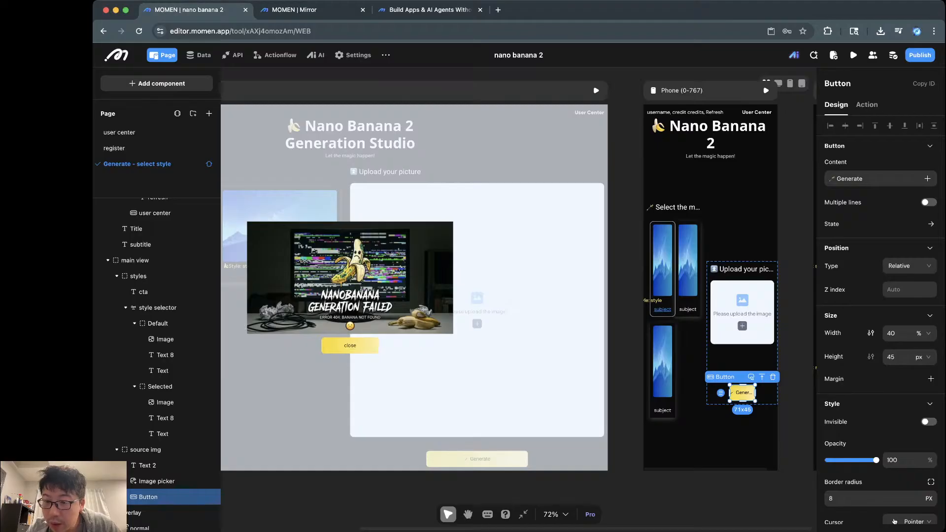
Step: Change the source img panel's height to 350 px
{"action": "left_click", "coordinate": [742, 329]}
{"action": "left_click", "coordinate": [145, 450]}
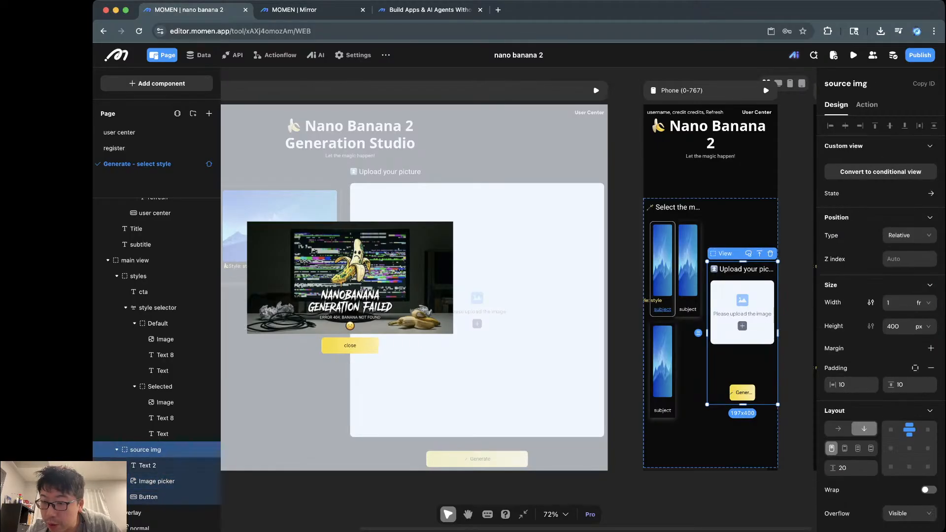
{"action": "double_click", "coordinate": [905, 327]}
{"action": "type", "text": "350"}
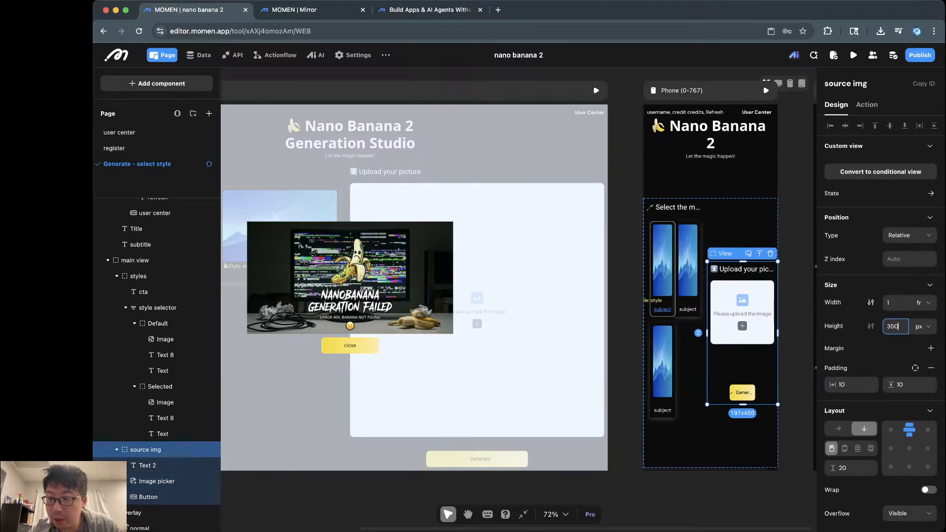
{"action": "key", "text": "Return"}
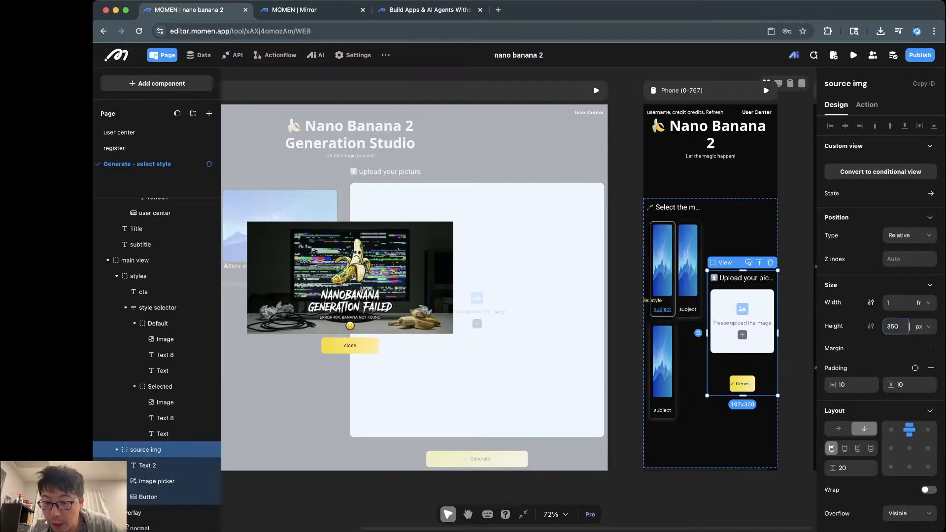
{"action": "key", "text": "Return"}
Step: Set the style selector grid's height to fit its content
{"action": "left_click", "coordinate": [687, 362]}
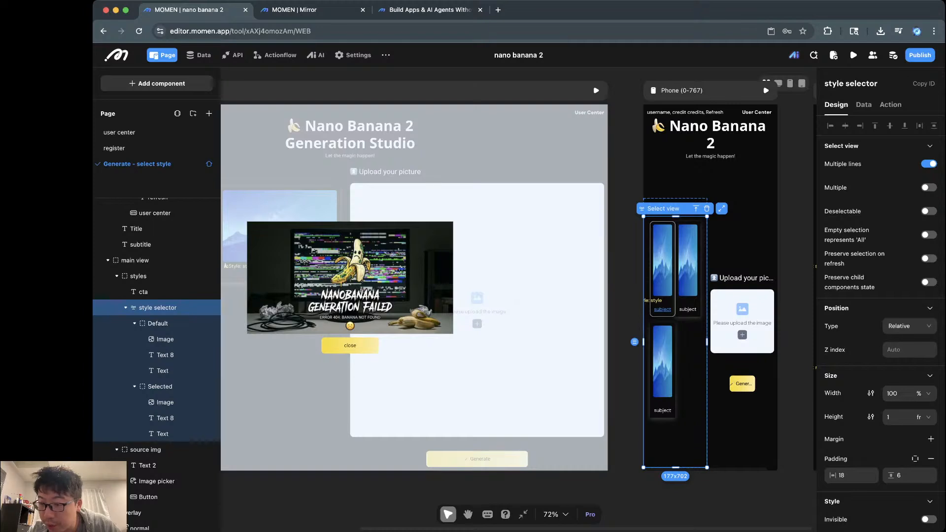
{"action": "left_click", "coordinate": [922, 417]}
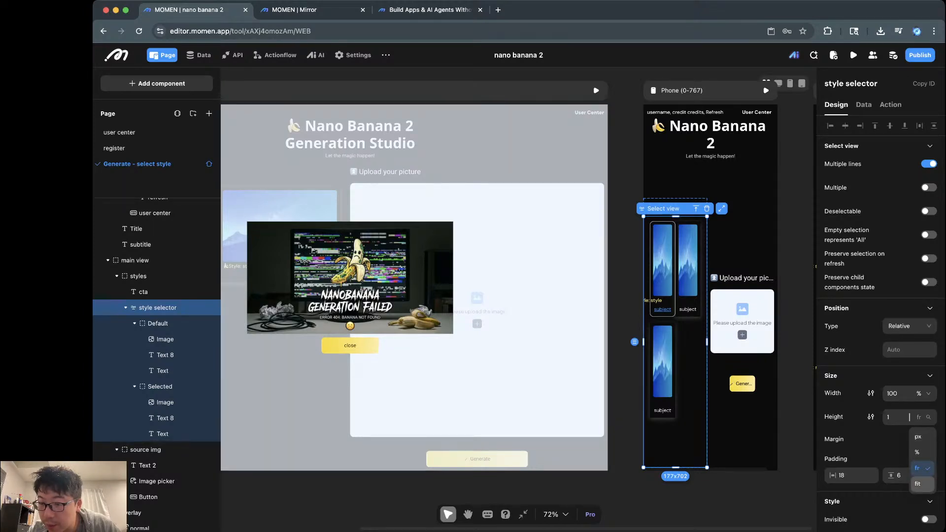
{"action": "left_click", "coordinate": [921, 484]}
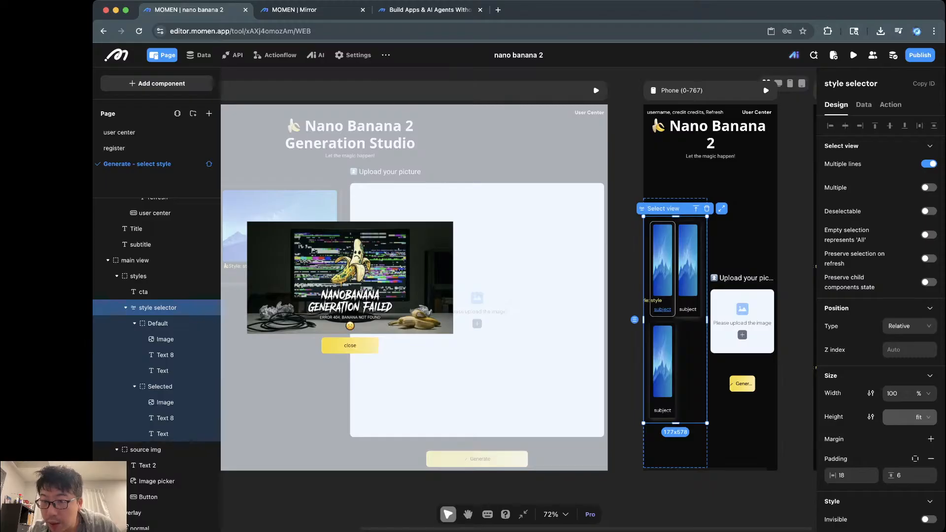
Step: Set the styles section's height to fit its content
{"action": "left_click", "coordinate": [739, 236]}
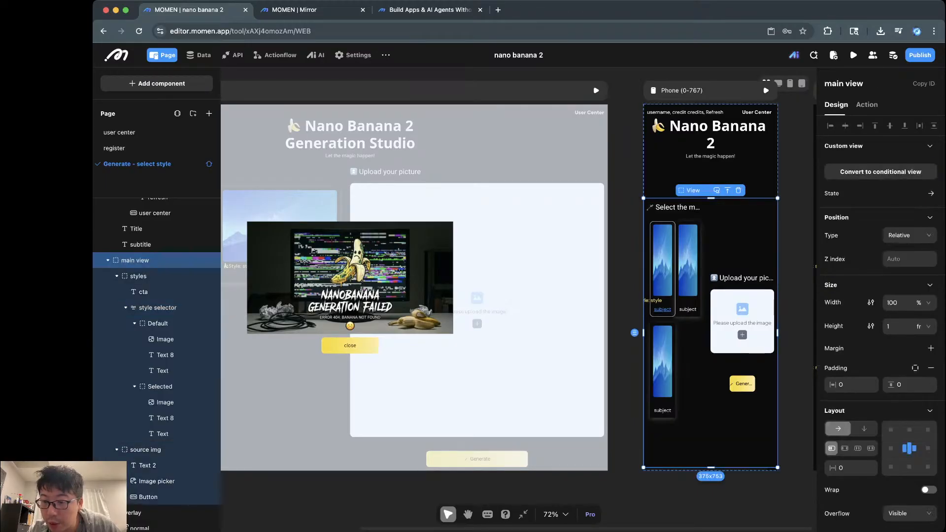
{"action": "left_click", "coordinate": [689, 344]}
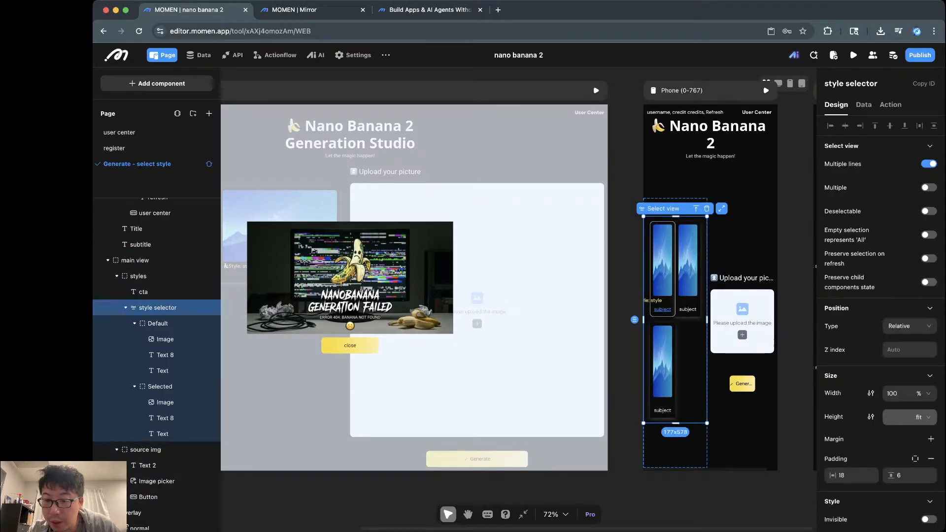
{"action": "left_click", "coordinate": [687, 447]}
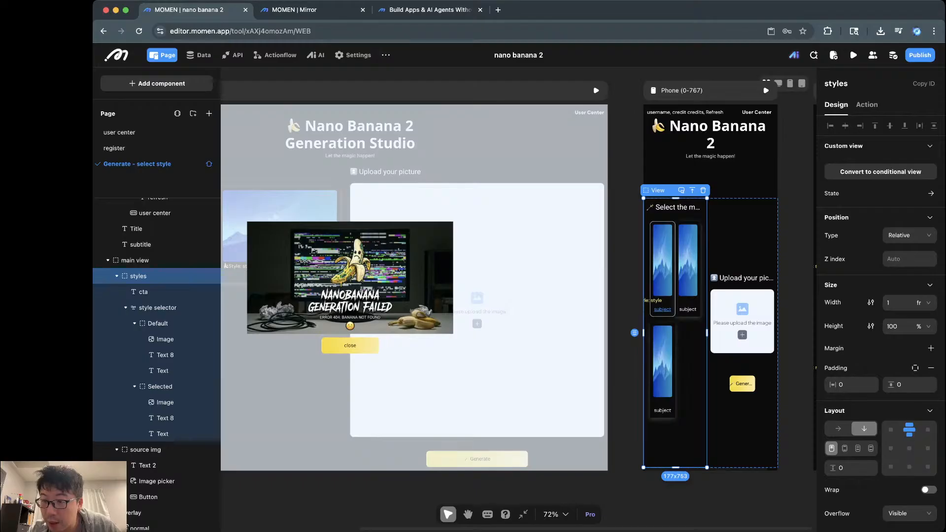
{"action": "left_click", "coordinate": [924, 326]}
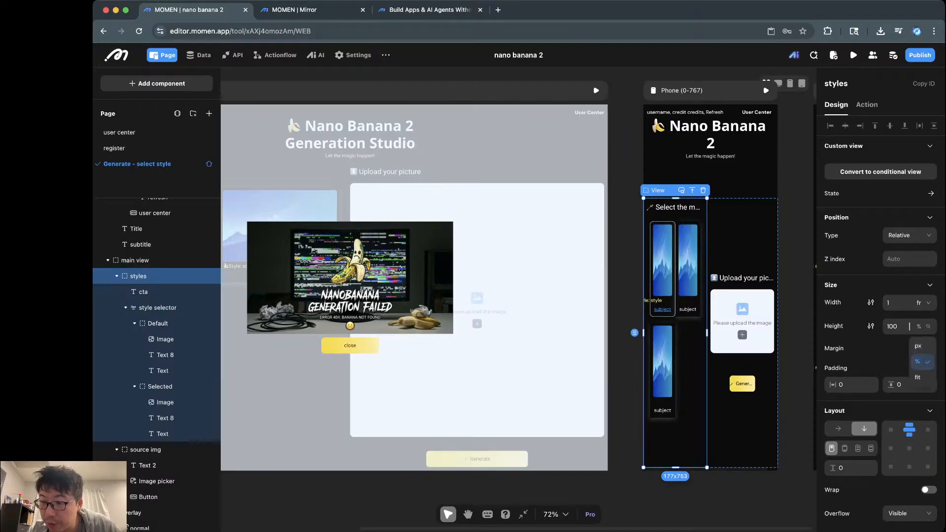
{"action": "left_click", "coordinate": [919, 378]}
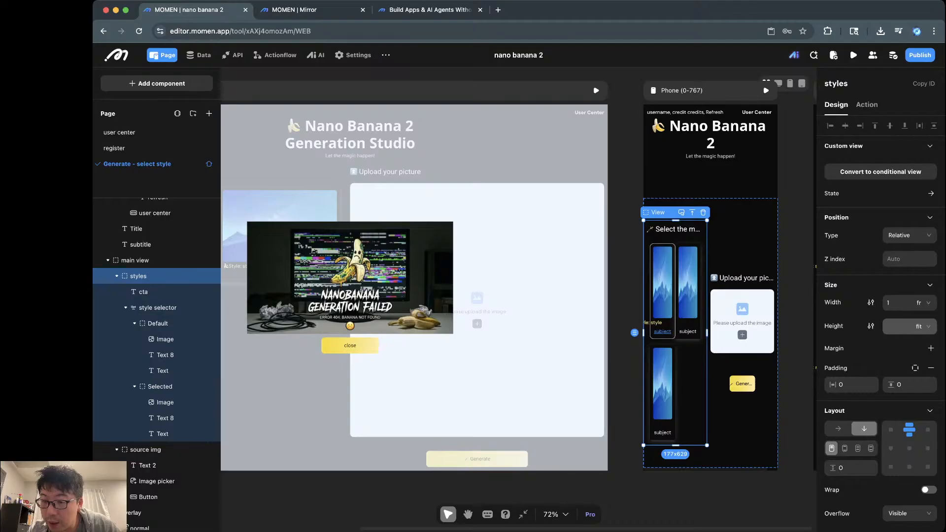
Step: Change the main view container's layout to vertical
{"action": "left_click", "coordinate": [741, 242]}
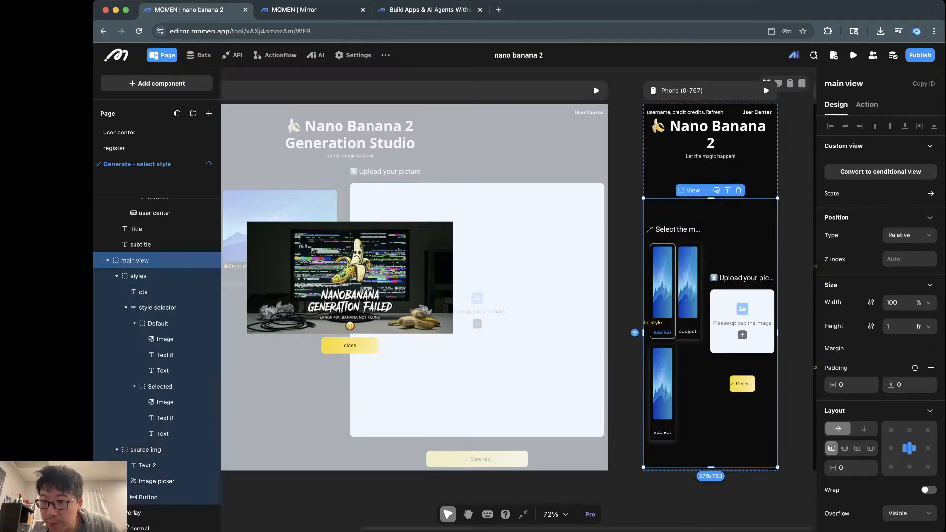
{"action": "left_click", "coordinate": [864, 428]}
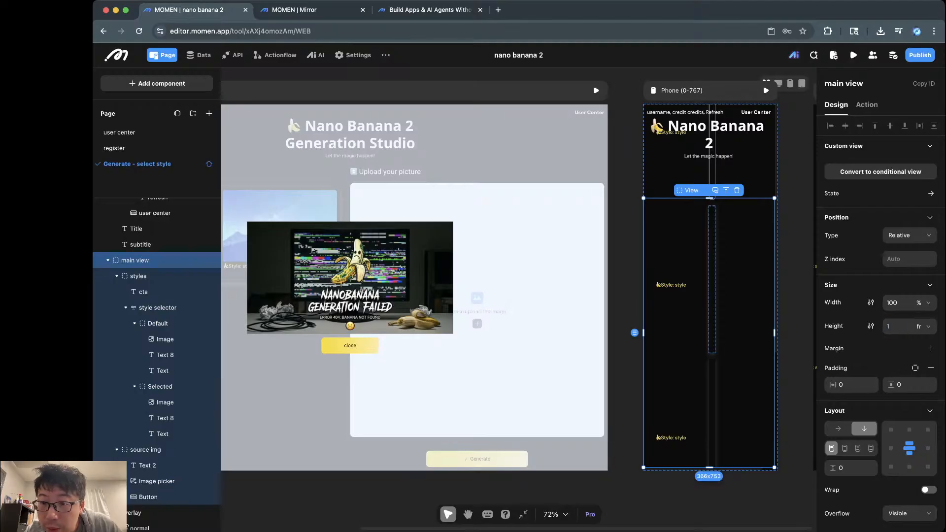
{"action": "left_click", "coordinate": [712, 276]}
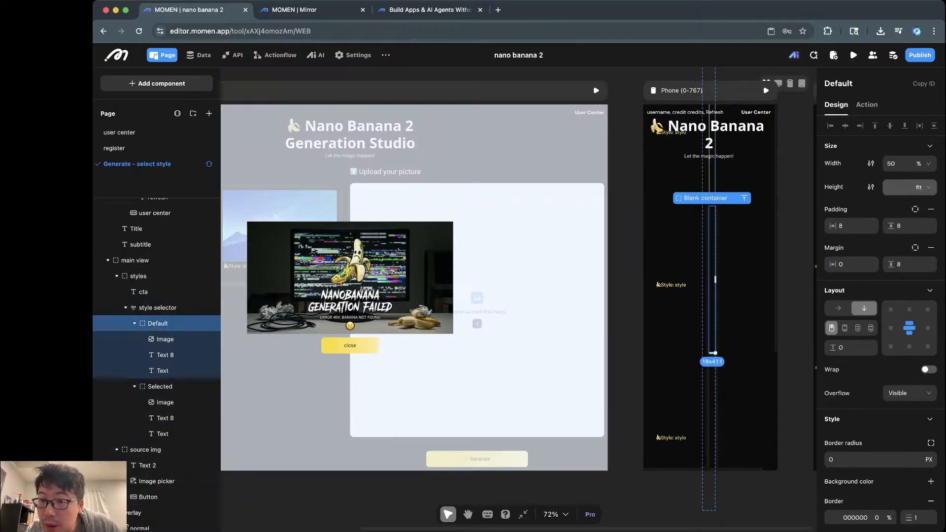
{"action": "left_click", "coordinate": [158, 308]}
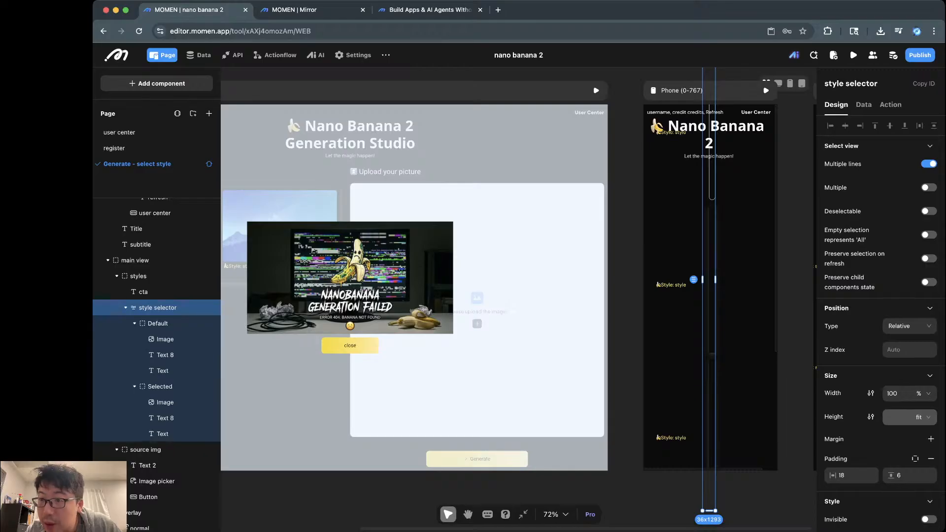
Step: Set the styles section's width to 100%
{"action": "scroll", "coordinate": [880, 320], "scroll_direction": "down", "scroll_amount": 4}
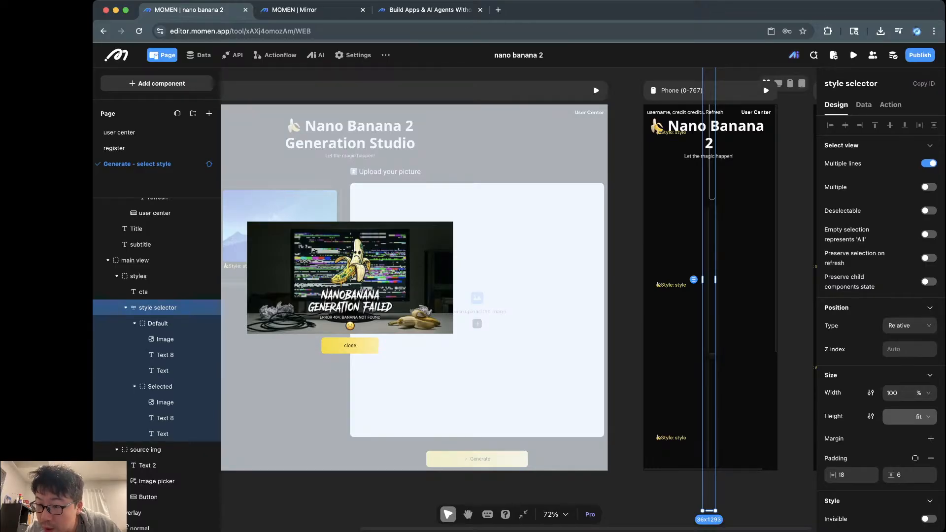
{"action": "scroll", "coordinate": [881, 320], "scroll_direction": "up", "scroll_amount": 4}
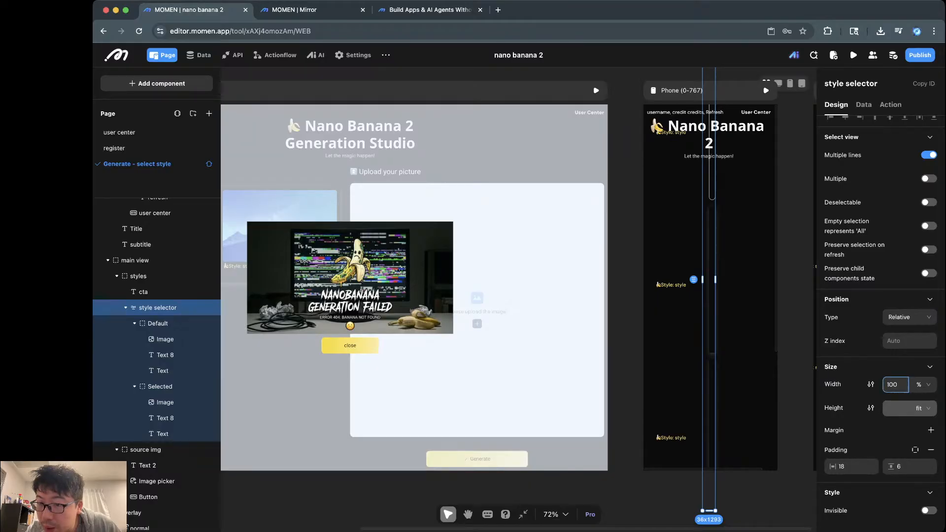
{"action": "left_click", "coordinate": [138, 276]}
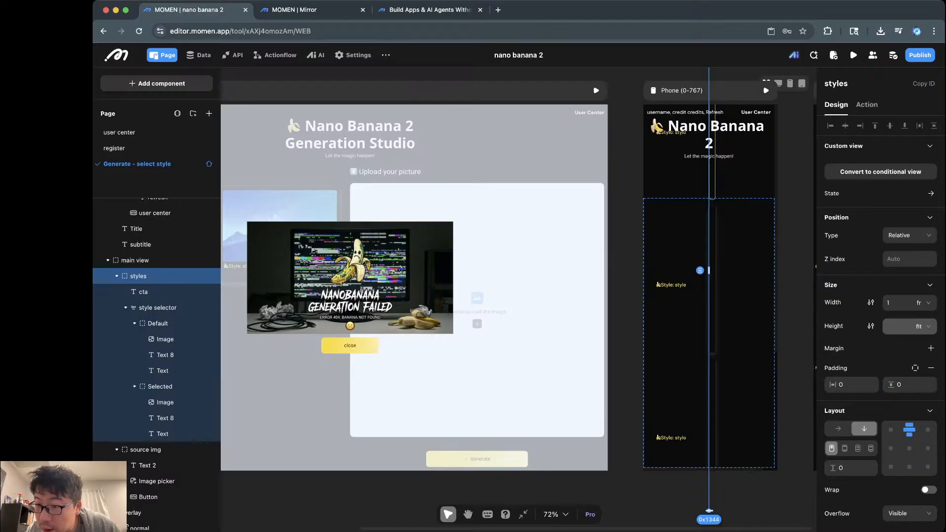
{"action": "left_click", "coordinate": [909, 303]}
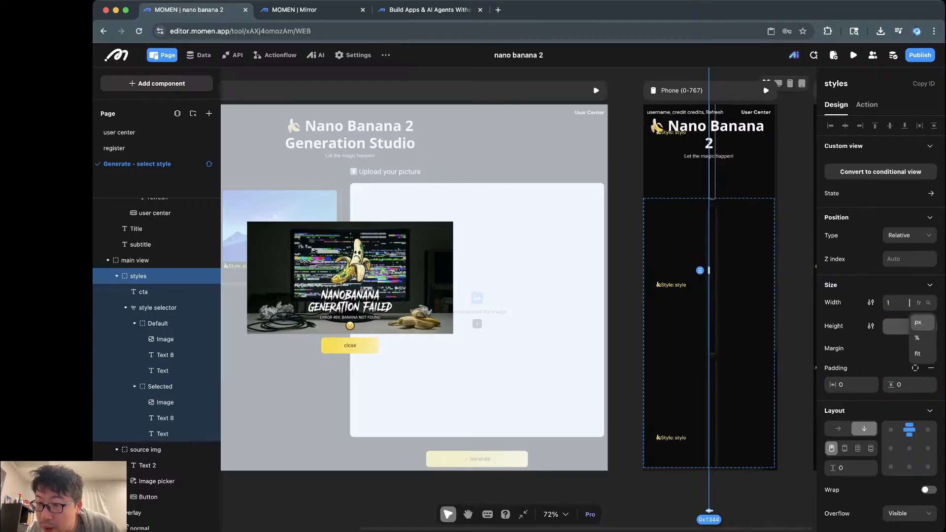
{"action": "left_click", "coordinate": [917, 337]}
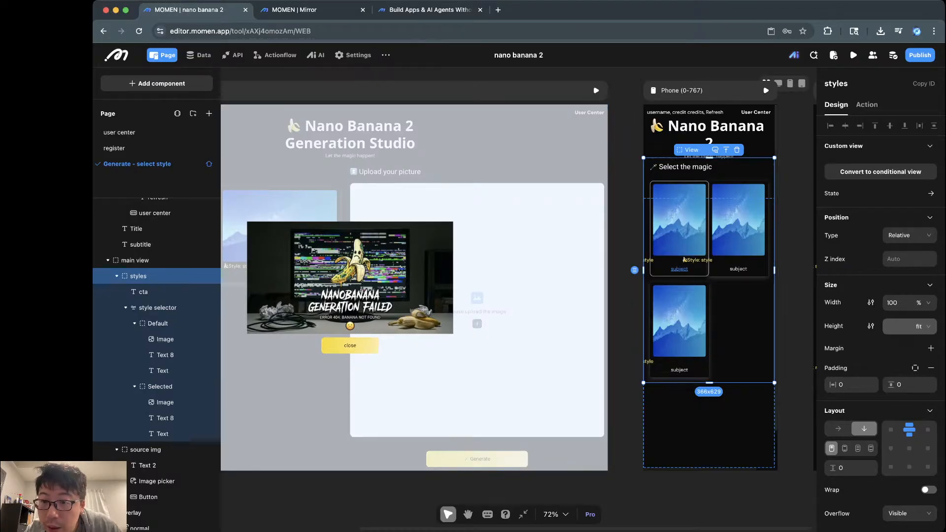
Step: Inspect the Select the magic heading, styles and main view layers, including styles' vertical padding
{"action": "left_click", "coordinate": [794, 315]}
{"action": "left_click", "coordinate": [709, 167]}
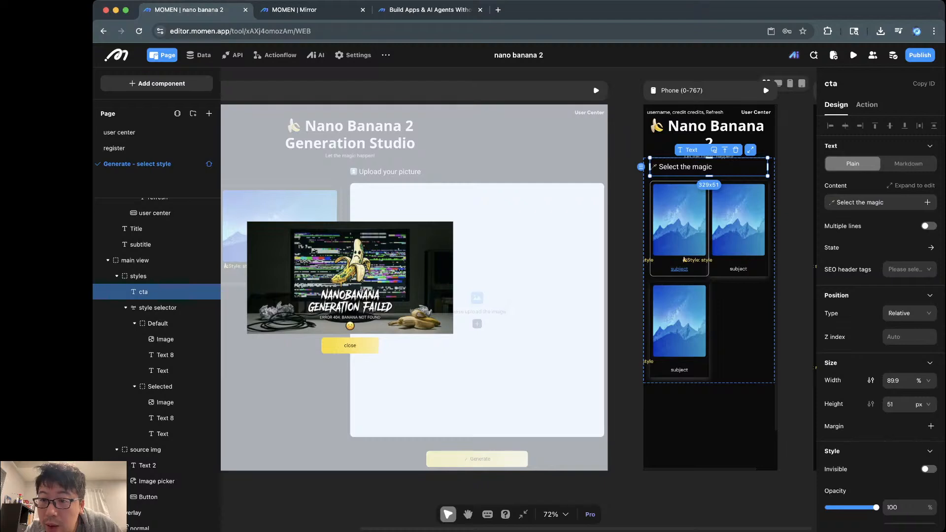
{"action": "left_click", "coordinate": [738, 329]}
{"action": "left_click", "coordinate": [771, 168]}
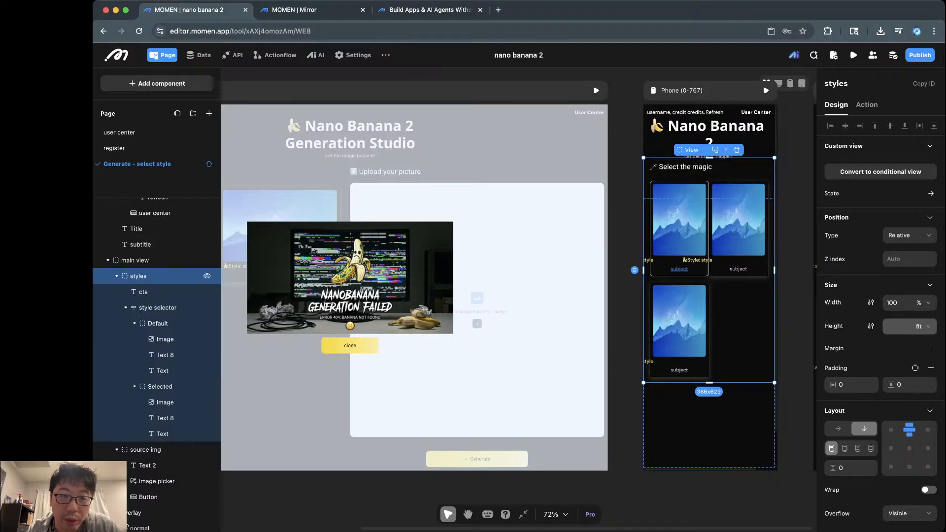
{"action": "left_click", "coordinate": [135, 260]}
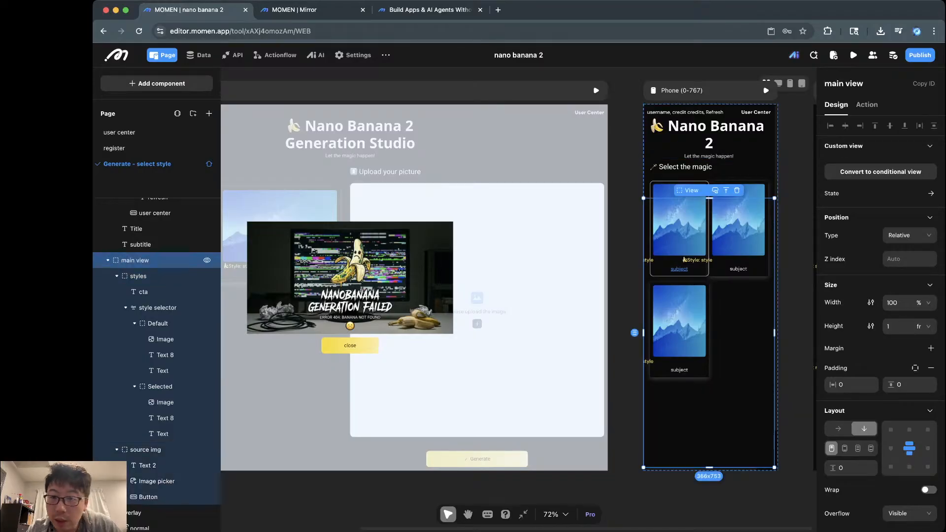
{"action": "scroll", "coordinate": [157, 300], "scroll_direction": "up", "scroll_amount": 4}
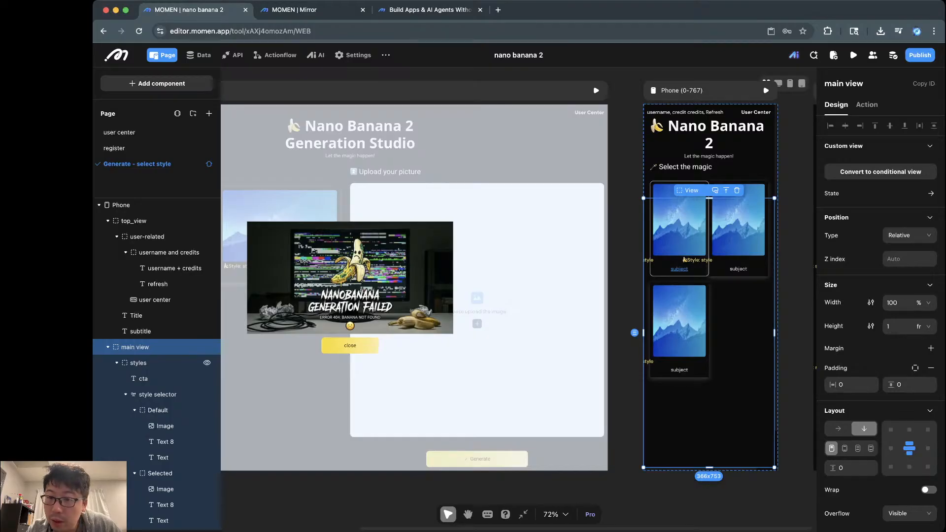
{"action": "left_click", "coordinate": [138, 362]}
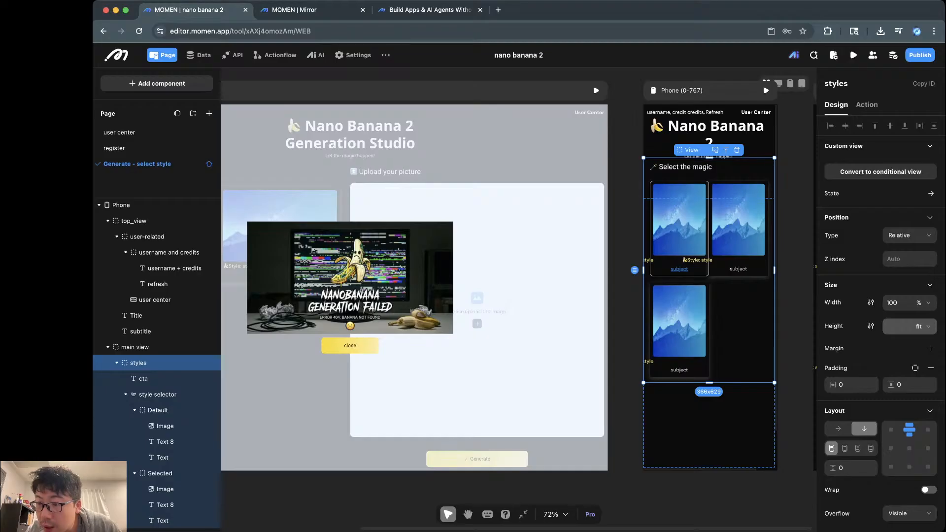
{"action": "scroll", "coordinate": [880, 320], "scroll_direction": "down", "scroll_amount": 3}
{"action": "left_click", "coordinate": [909, 318]}
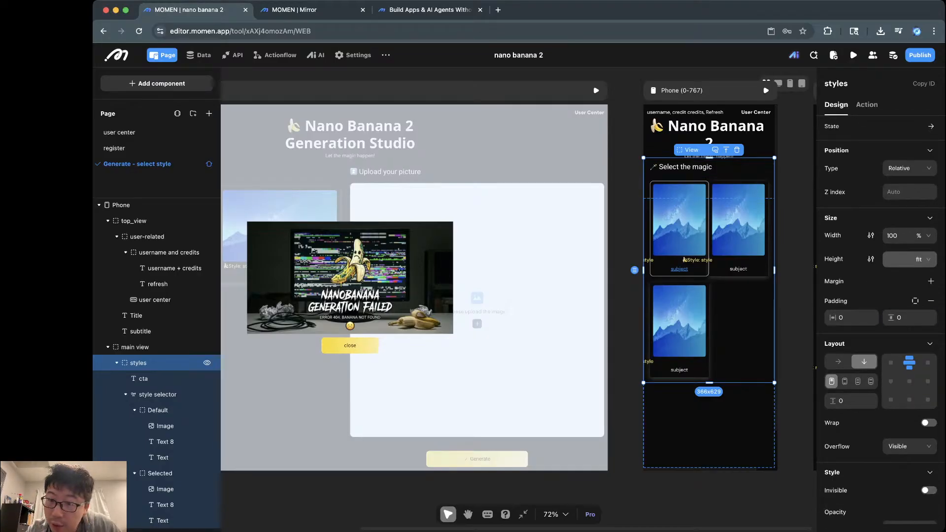
Step: Review main view and styles again, then go to the MOMEN | Mirror preview
{"action": "left_click", "coordinate": [148, 347]}
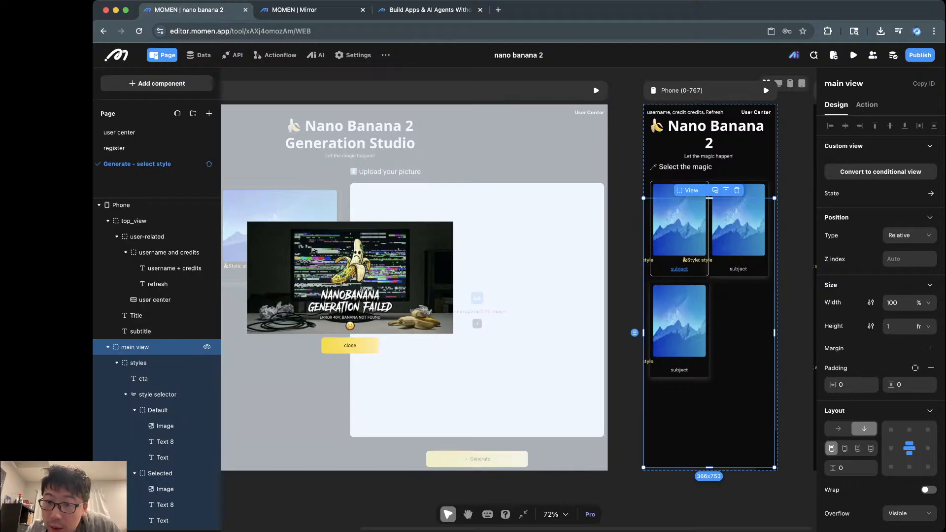
{"action": "left_click", "coordinate": [148, 363]}
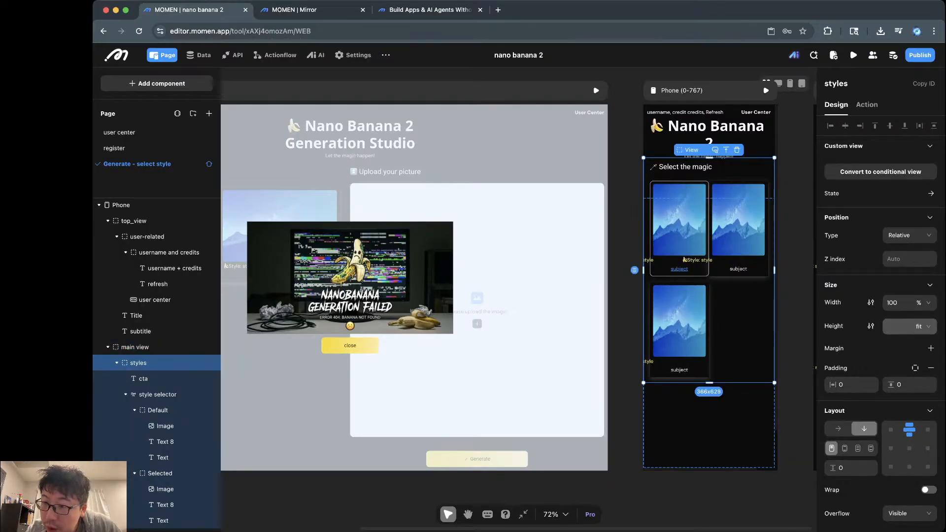
{"action": "scroll", "coordinate": [207, 362], "scroll_direction": "down", "scroll_amount": 1}
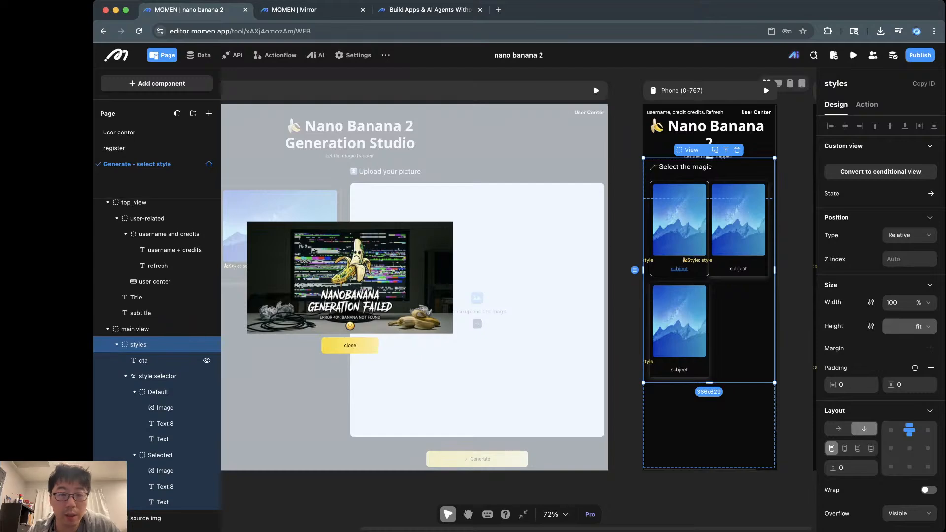
{"action": "key", "text": "ctrl+Tab"}
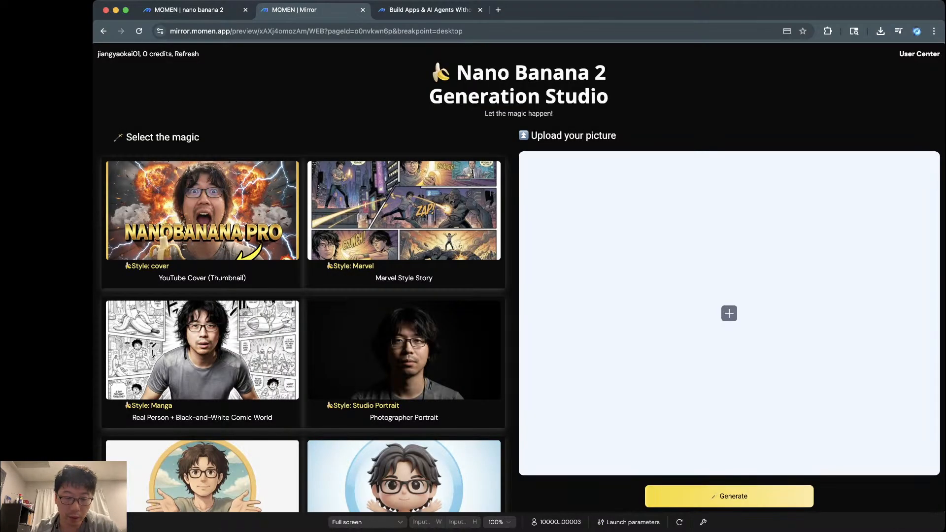
Step: Preview the studio page at iPhone 16 size (393 × 852), then return to the editor
{"action": "left_click", "coordinate": [367, 521]}
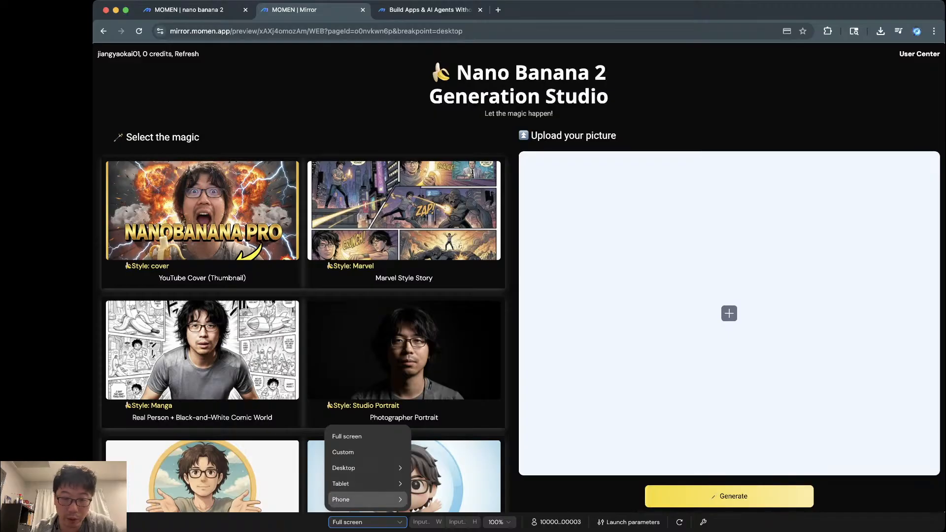
{"action": "mouse_move", "coordinate": [367, 499]}
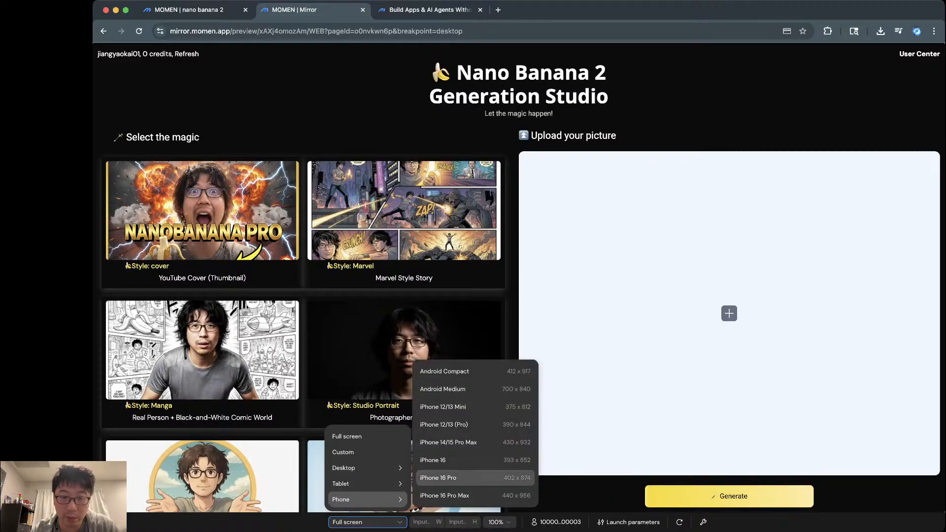
{"action": "left_click", "coordinate": [443, 460]}
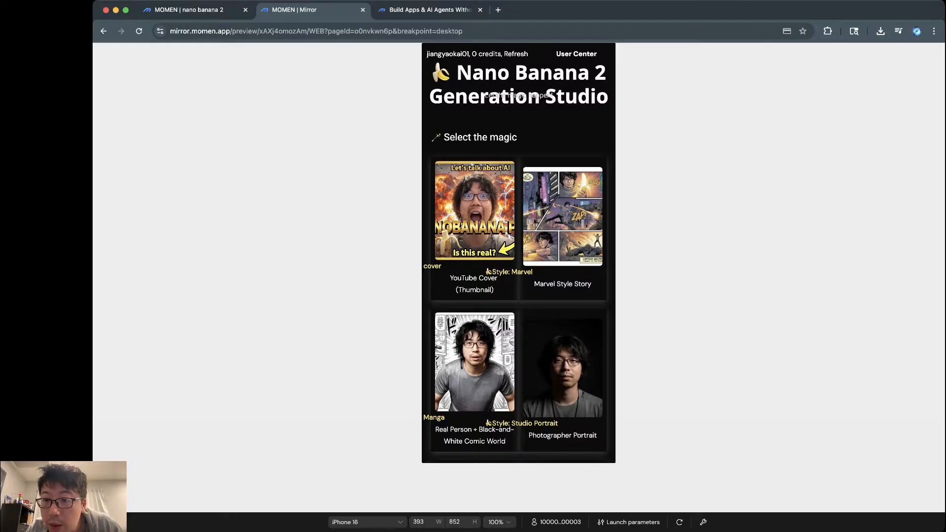
{"action": "key", "text": "ctrl+shift+Tab"}
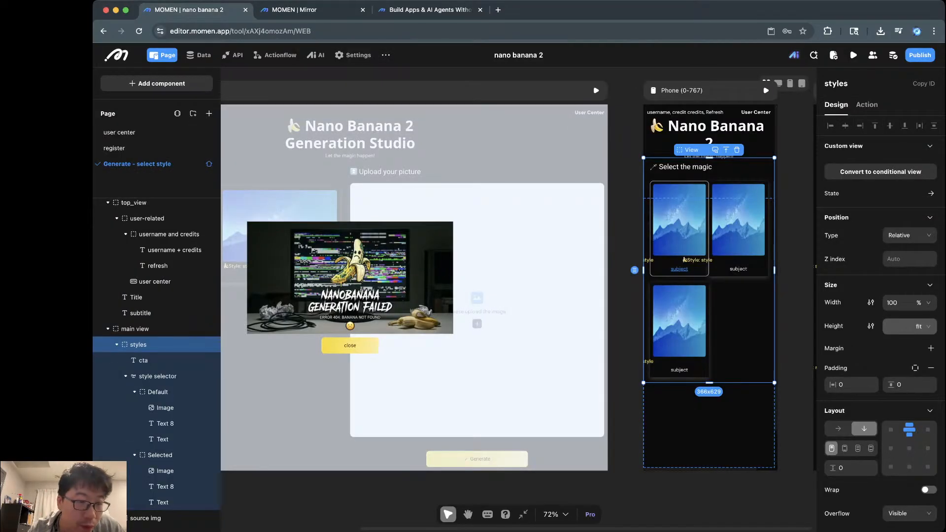
{"action": "left_click", "coordinate": [626, 143]}
{"action": "left_click", "coordinate": [708, 134]}
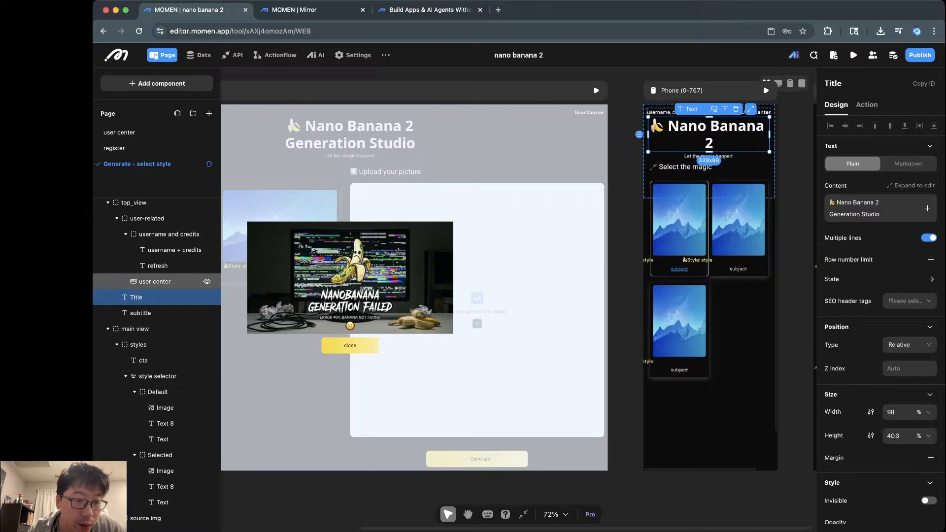
{"action": "scroll", "coordinate": [162, 272], "scroll_direction": "up", "scroll_amount": 3}
{"action": "left_click", "coordinate": [163, 272]}
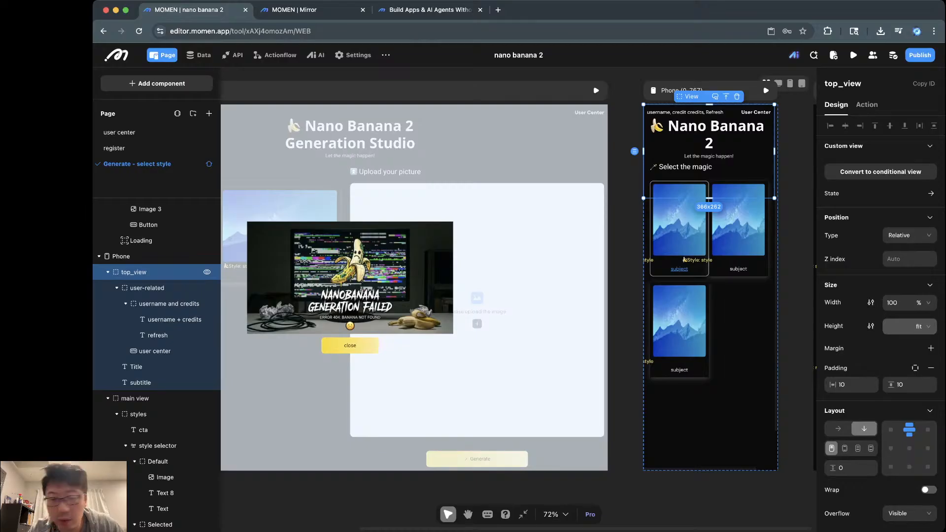
{"action": "left_click", "coordinate": [147, 288]}
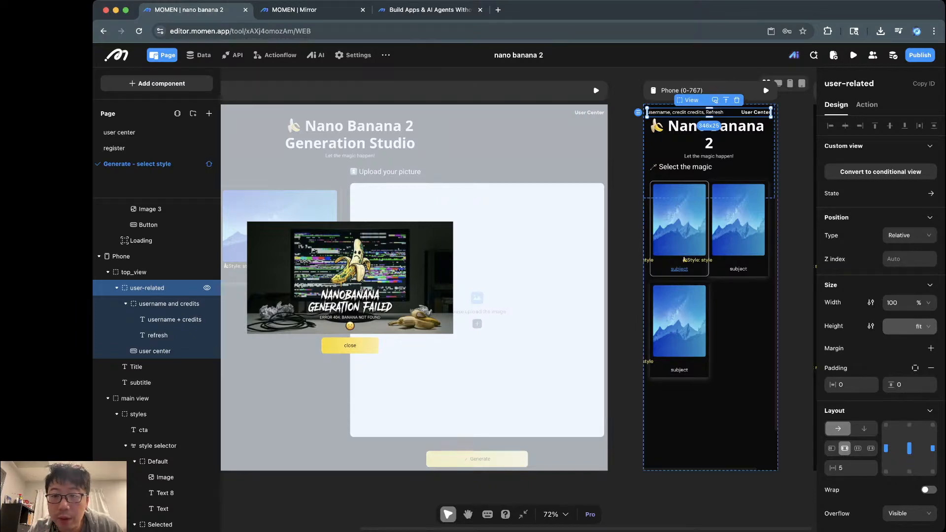
{"action": "left_click", "coordinate": [169, 303]}
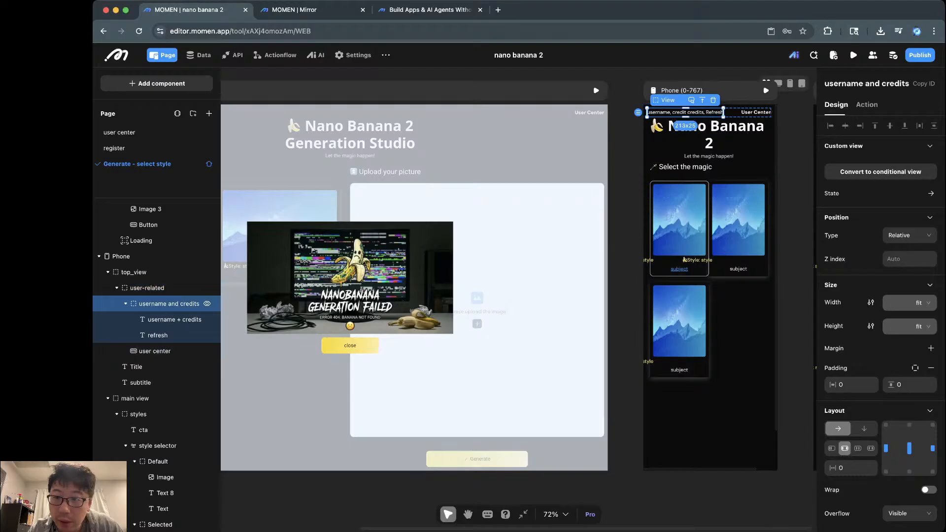
{"action": "left_click", "coordinate": [175, 319]}
{"action": "left_click", "coordinate": [158, 335]}
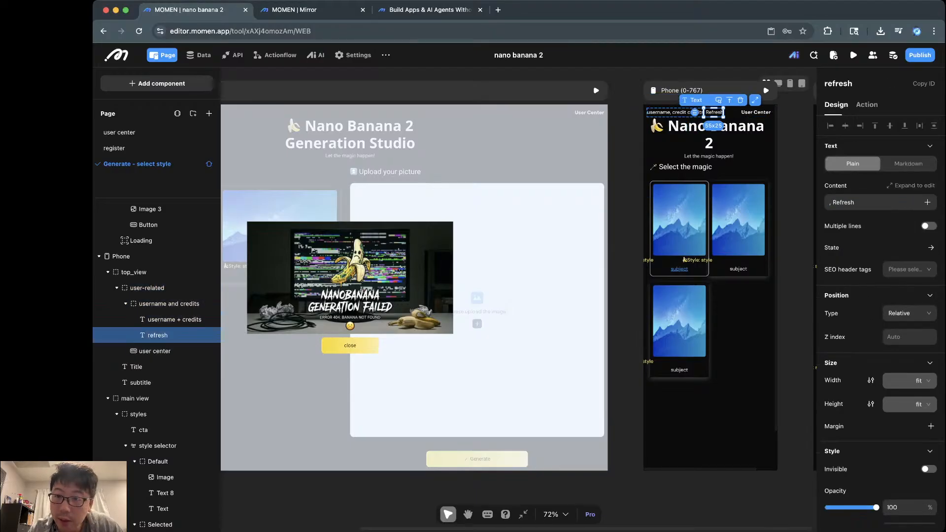
{"action": "left_click", "coordinate": [155, 351]}
{"action": "left_click", "coordinate": [143, 366]}
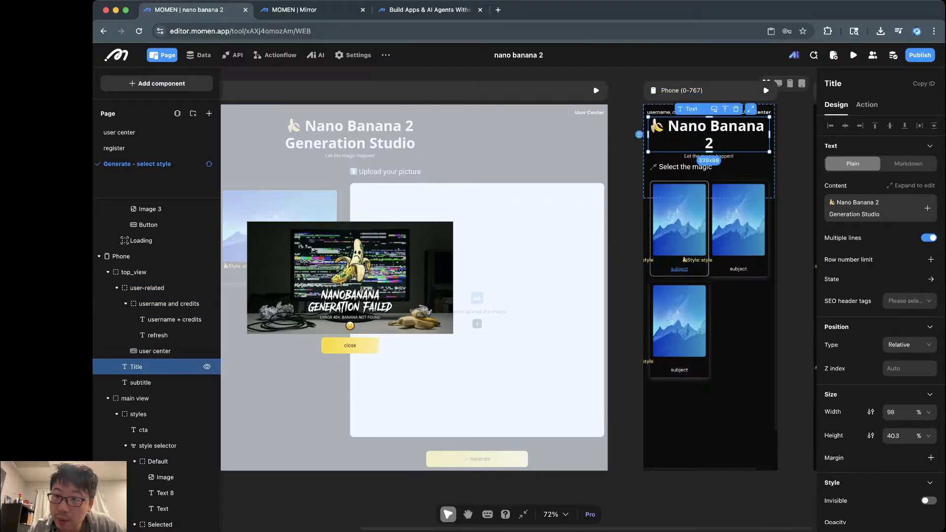
{"action": "left_click", "coordinate": [141, 382]}
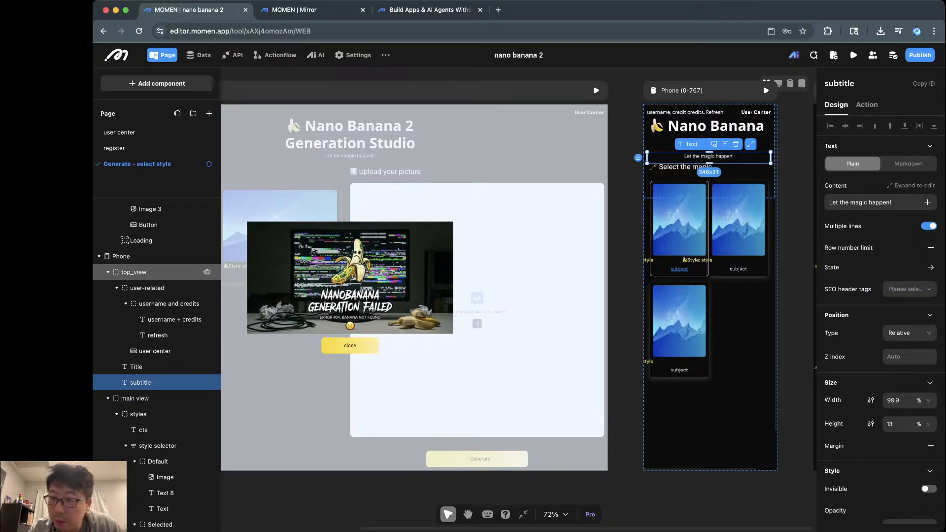
{"action": "left_click", "coordinate": [133, 272]}
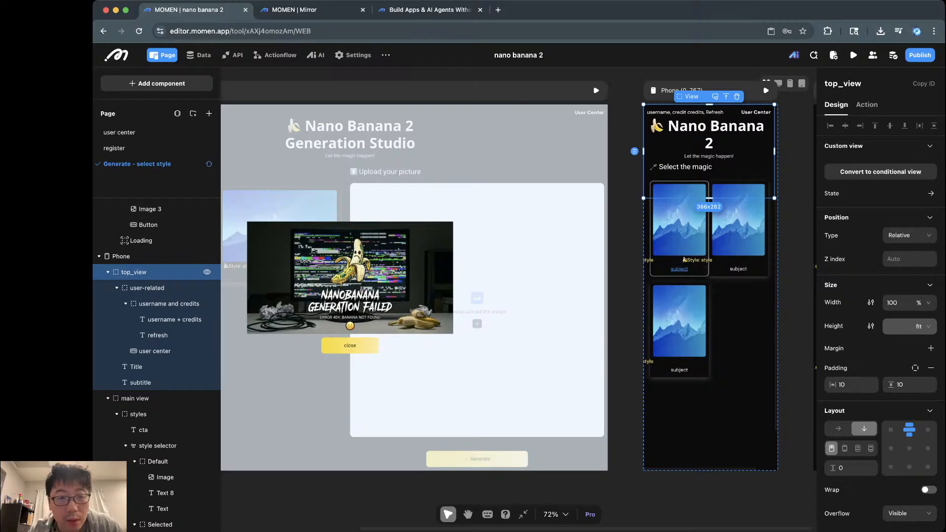
{"action": "key", "text": "ctrl+Tab"}
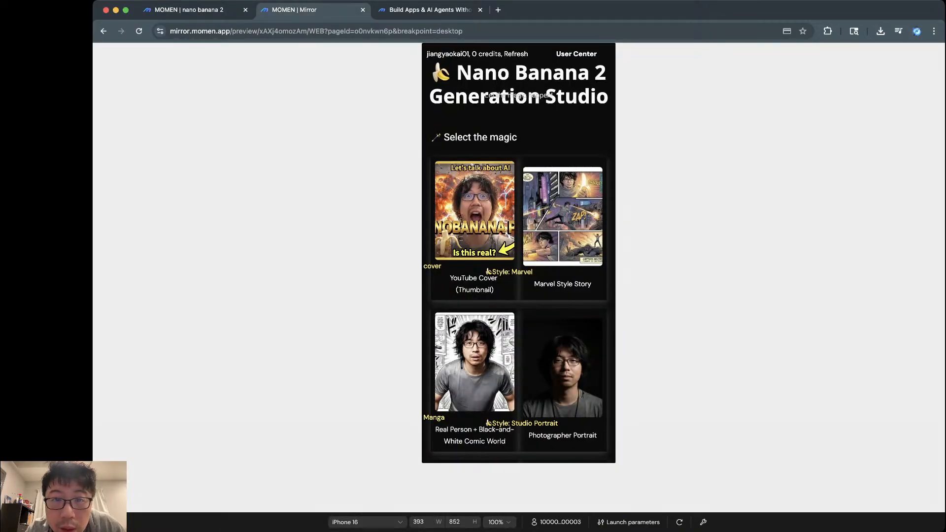
{"action": "key", "text": "ctrl+shift+Tab"}
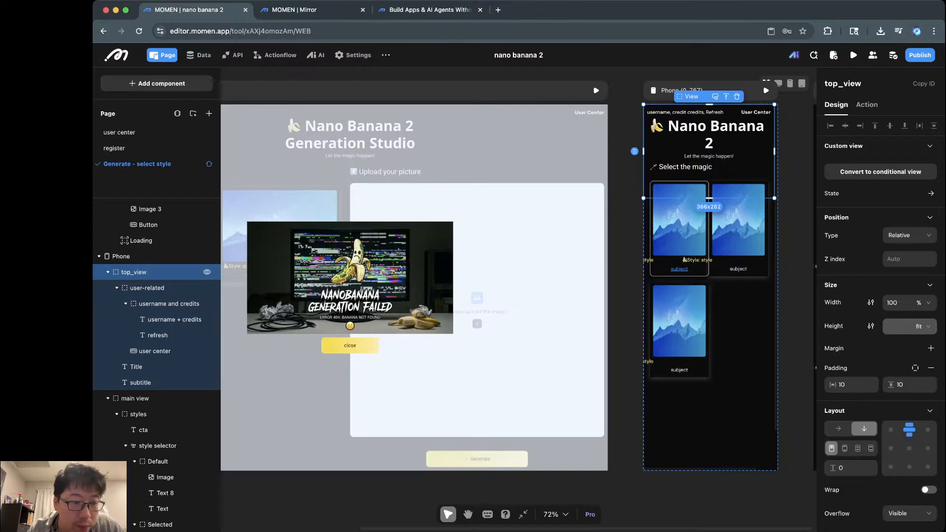
{"action": "left_click", "coordinate": [147, 288]}
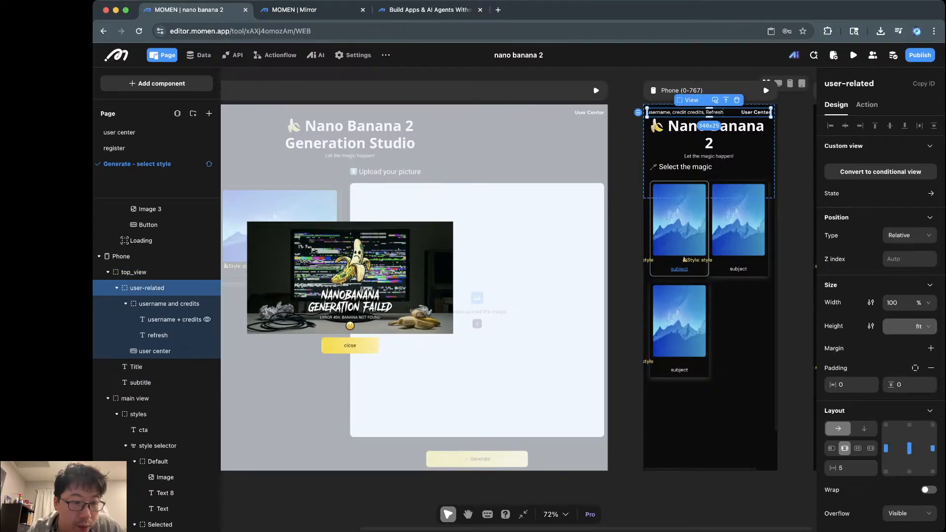
{"action": "left_click", "coordinate": [136, 366]}
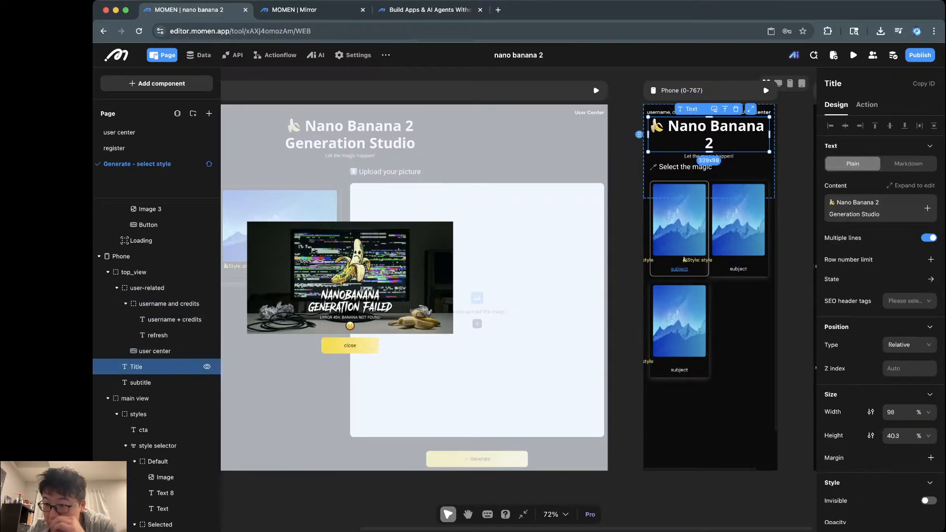
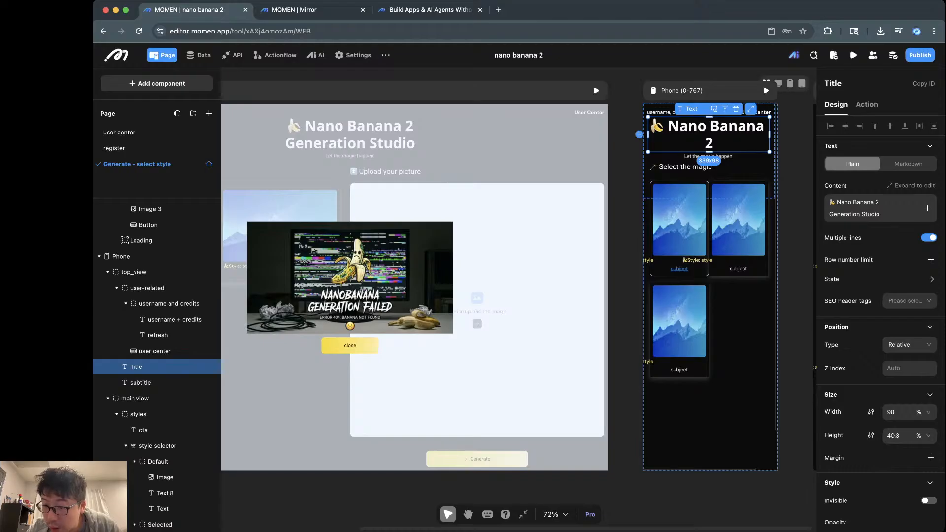
Step: Make the Title text fit its content height and span 100% width
{"action": "left_click", "coordinate": [895, 436]}
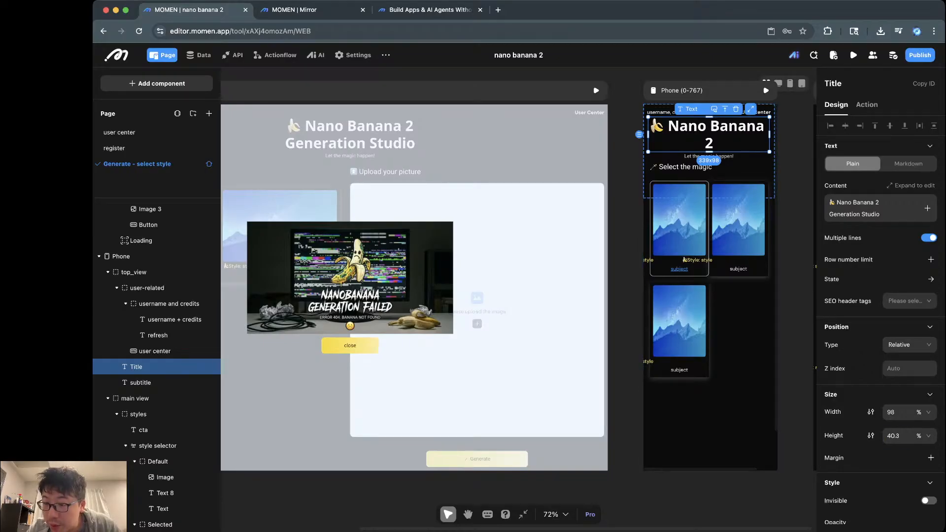
{"action": "left_click", "coordinate": [909, 436]}
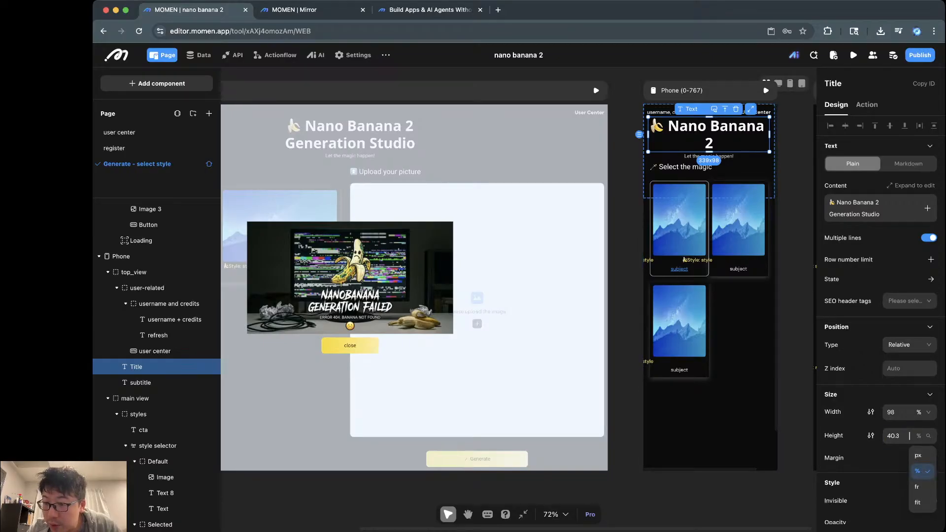
{"action": "left_click", "coordinate": [917, 502]}
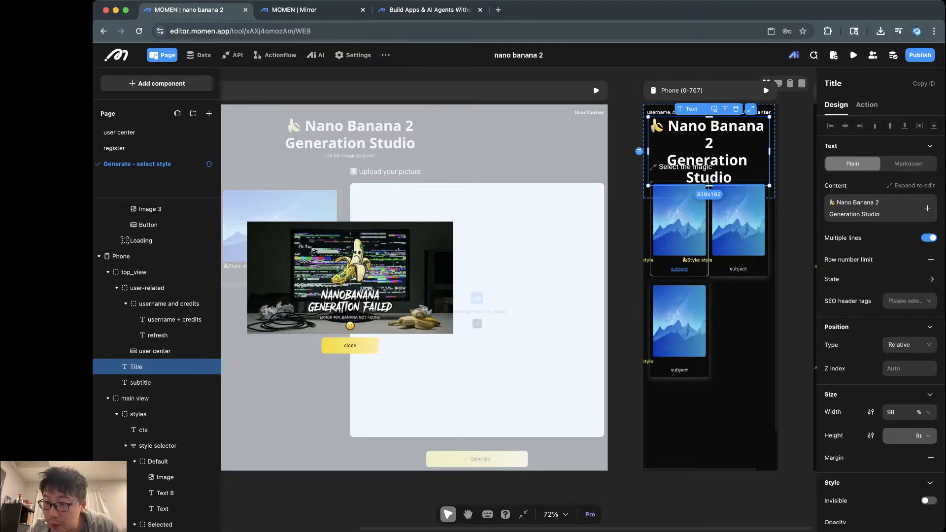
{"action": "left_click", "coordinate": [909, 412]}
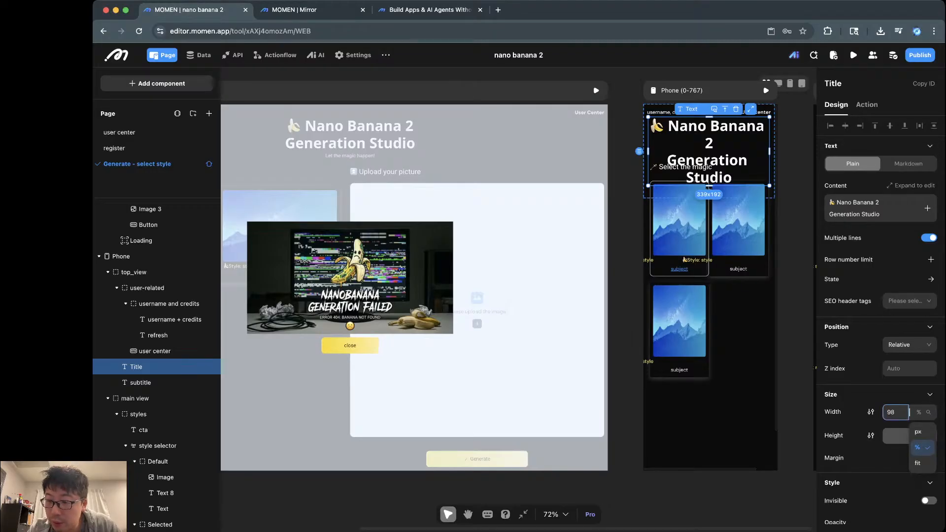
{"action": "double_click", "coordinate": [890, 412]}
{"action": "type", "text": "100"}
{"action": "key", "text": "Return"}
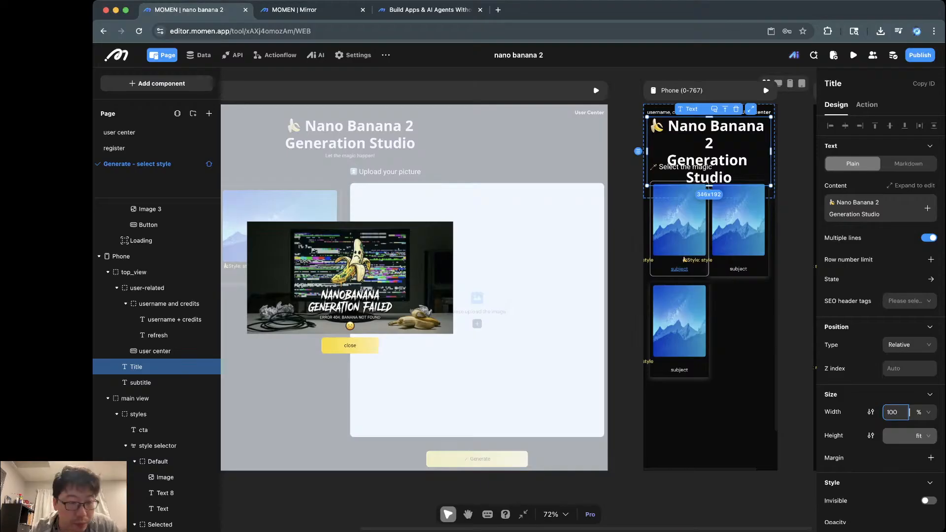
Step: Give the subtitle a fit-content height and 100% width, then check it in the Mirror preview
{"action": "left_click", "coordinate": [147, 383]}
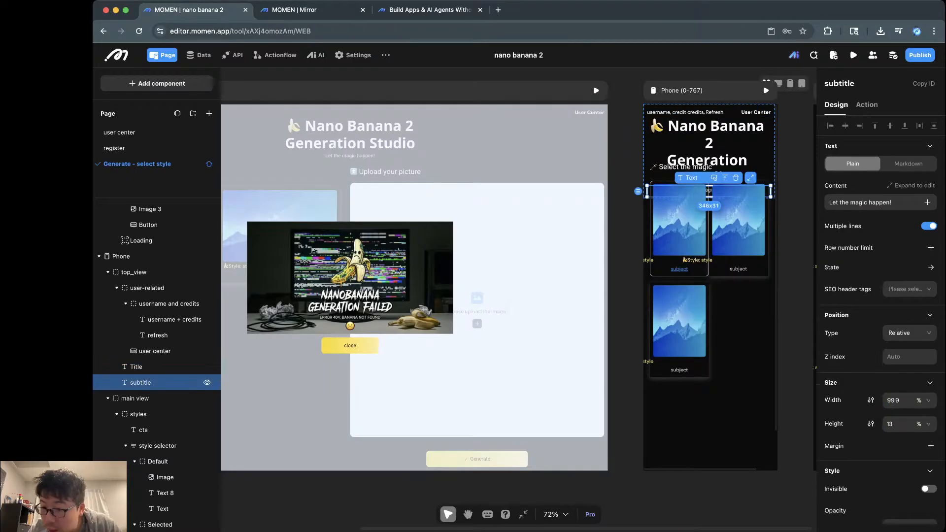
{"action": "scroll", "coordinate": [893, 424], "scroll_direction": "down", "scroll_amount": 2}
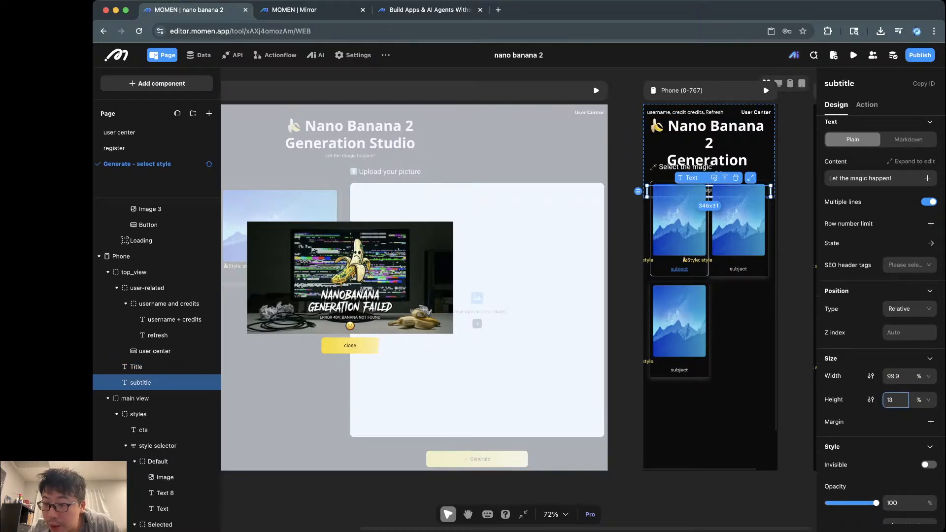
{"action": "scroll", "coordinate": [882, 320], "scroll_direction": "down", "scroll_amount": 5}
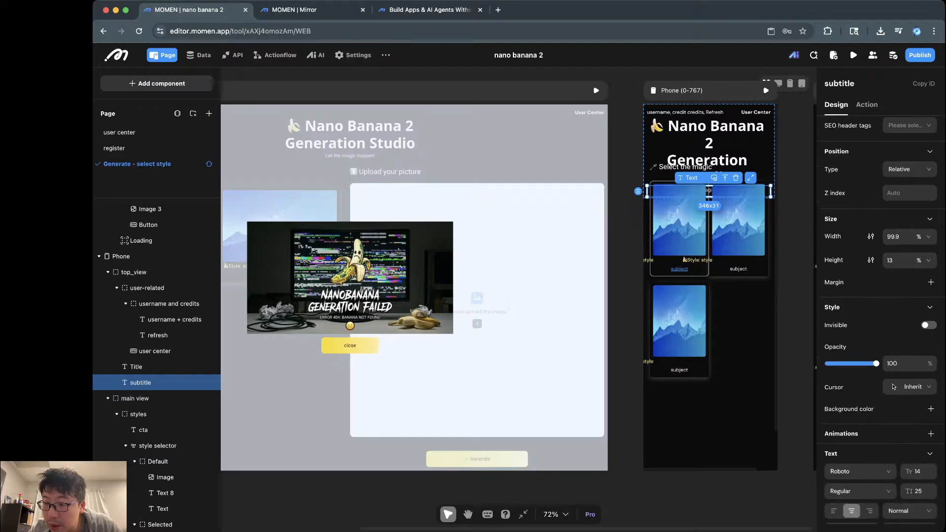
{"action": "scroll", "coordinate": [893, 387], "scroll_direction": "down", "scroll_amount": 3}
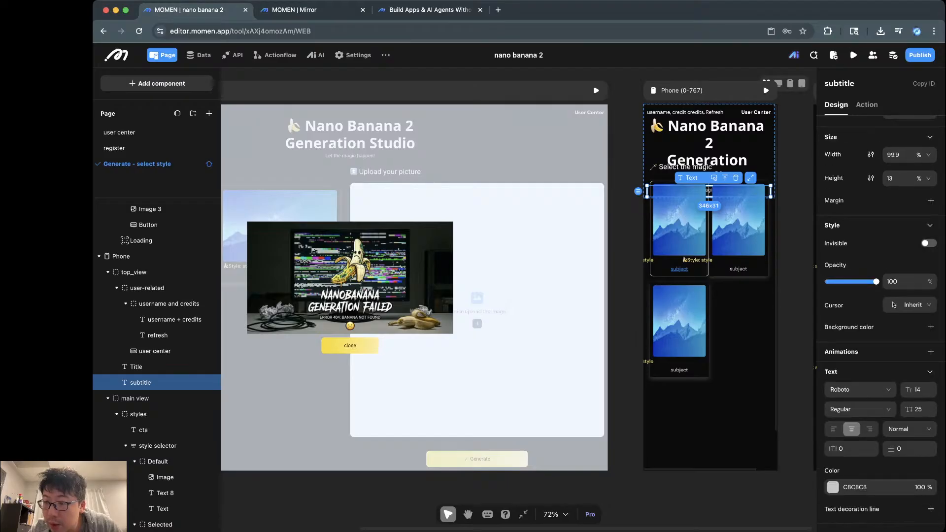
{"action": "scroll", "coordinate": [880, 320], "scroll_direction": "up", "scroll_amount": 7}
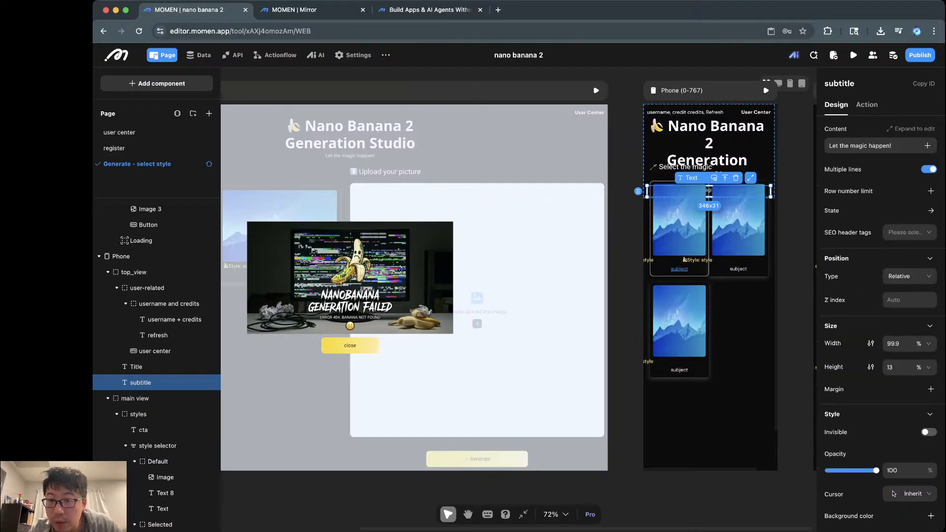
{"action": "left_click", "coordinate": [923, 367]}
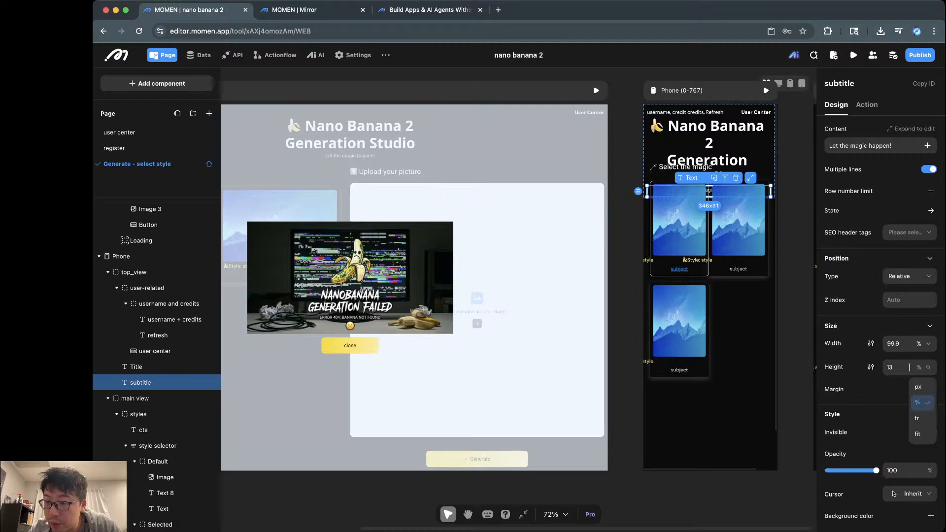
{"action": "left_click", "coordinate": [921, 435]}
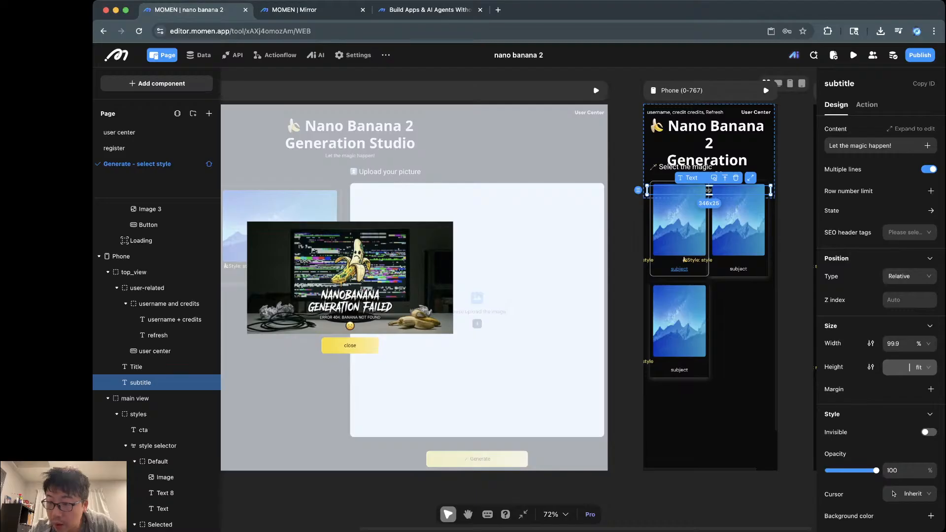
{"action": "double_click", "coordinate": [908, 343]}
{"action": "type", "text": "100"}
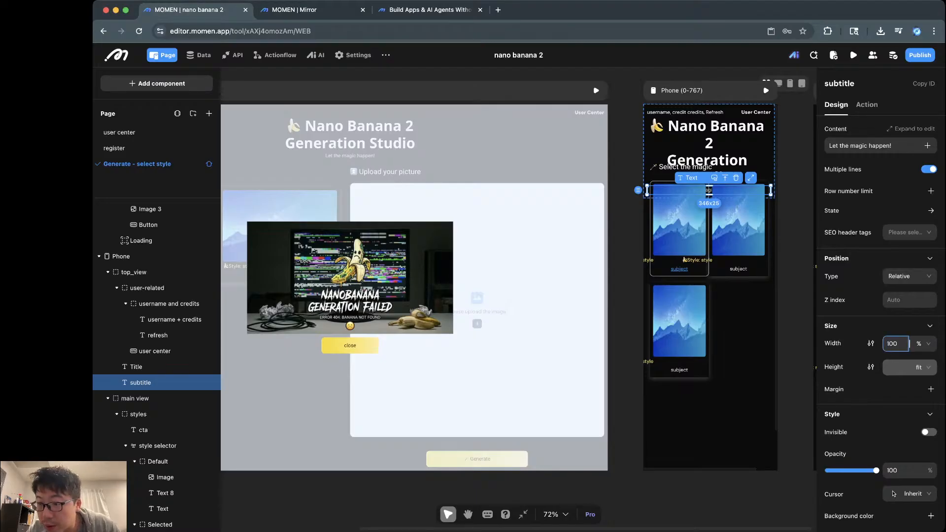
{"action": "key", "text": "Return"}
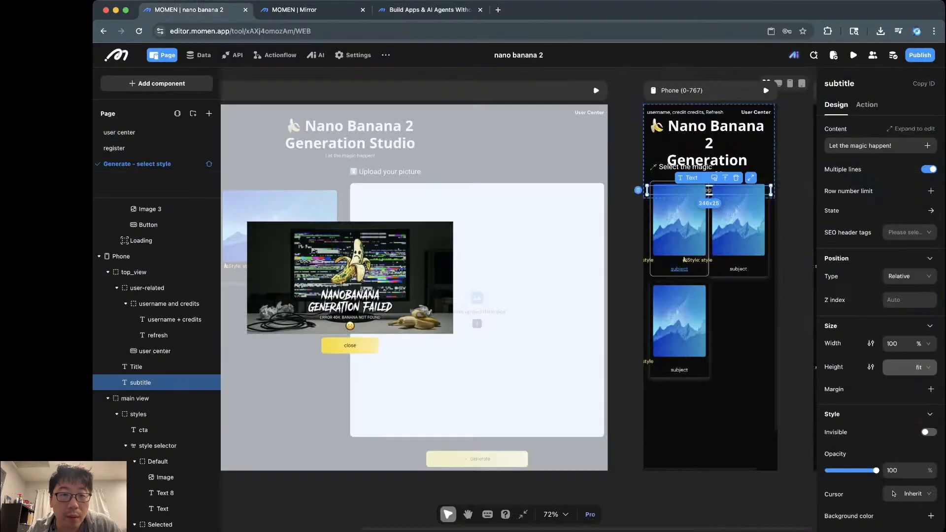
{"action": "key", "text": "ctrl+Tab"}
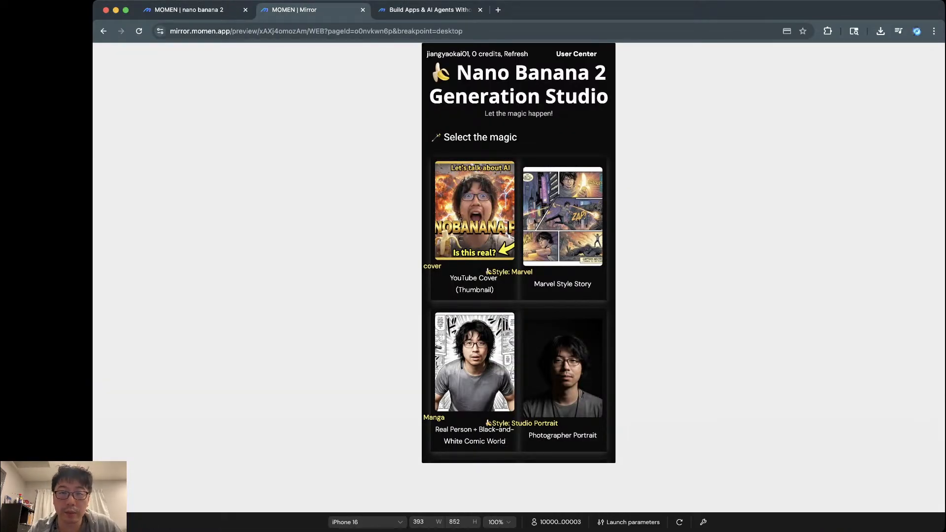
{"action": "key", "text": "ctrl+shift+Tab"}
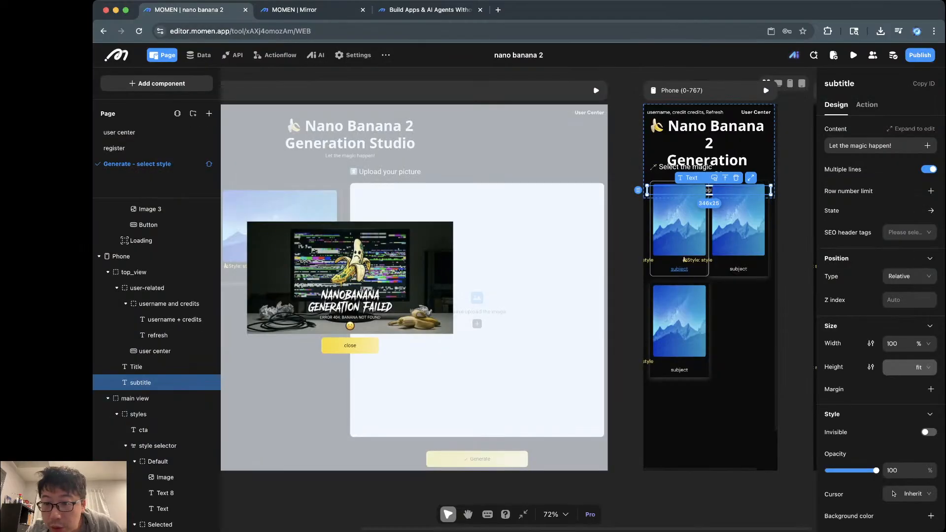
Step: Change the main view container's height unit from fr to fit
{"action": "left_click", "coordinate": [158, 446]}
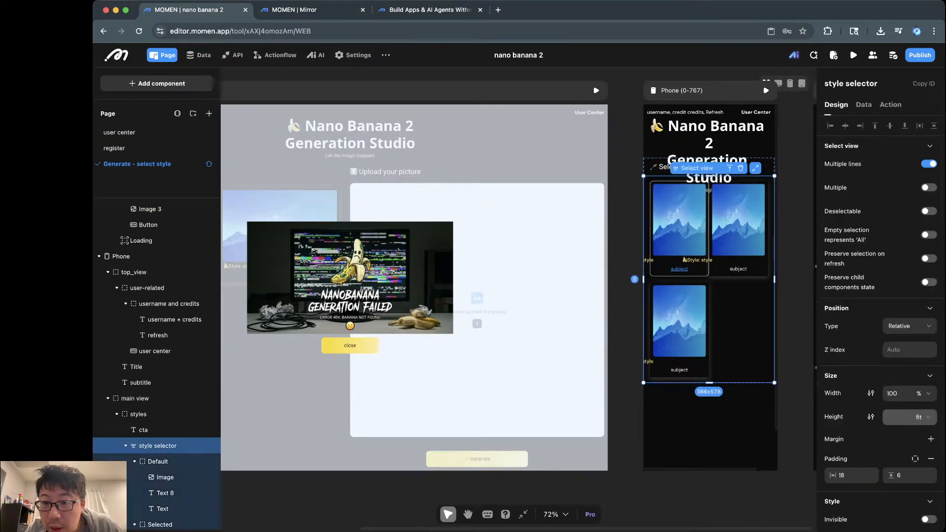
{"action": "left_click", "coordinate": [138, 414]}
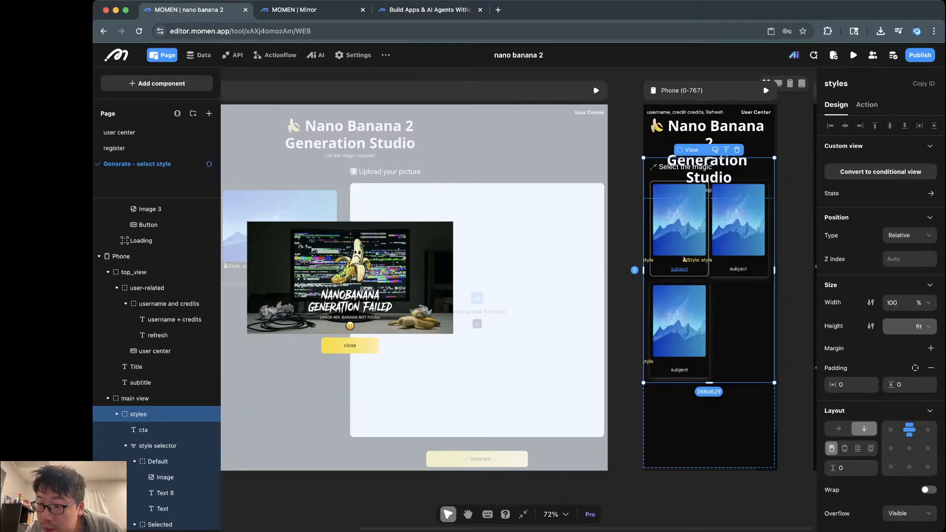
{"action": "scroll", "coordinate": [880, 320], "scroll_direction": "down", "scroll_amount": 5}
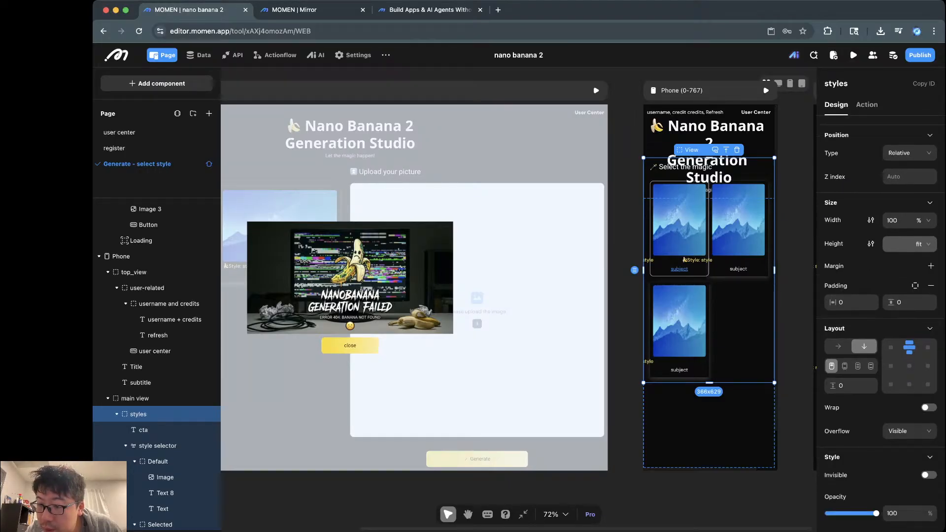
{"action": "left_click", "coordinate": [135, 398]}
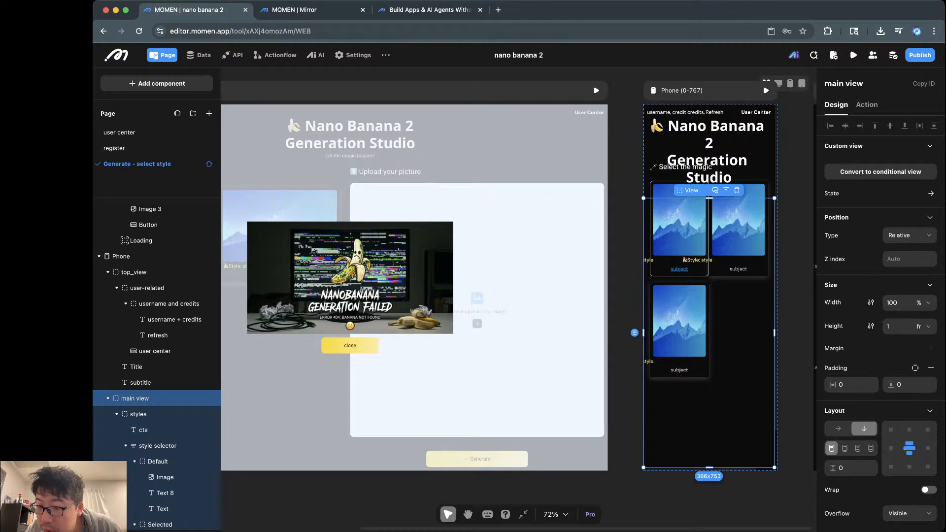
{"action": "scroll", "coordinate": [880, 320], "scroll_direction": "down", "scroll_amount": 2}
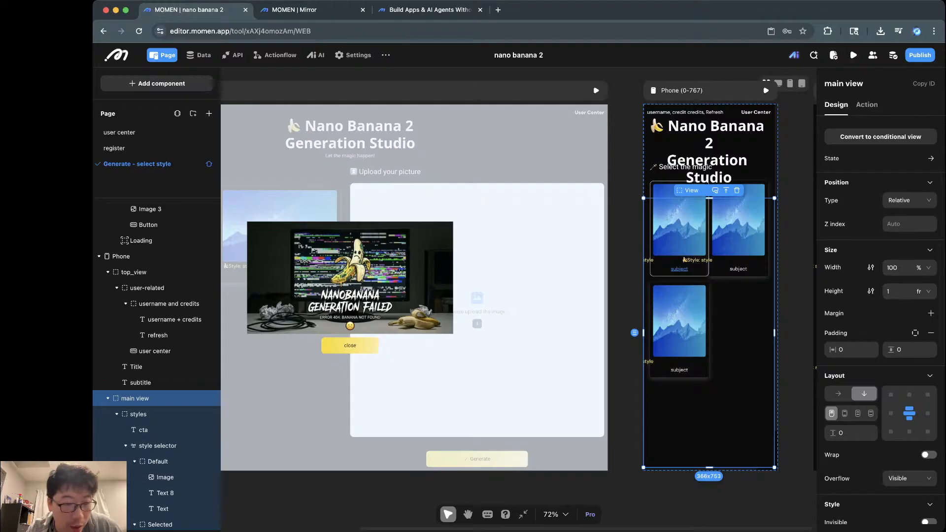
{"action": "left_click", "coordinate": [911, 292]}
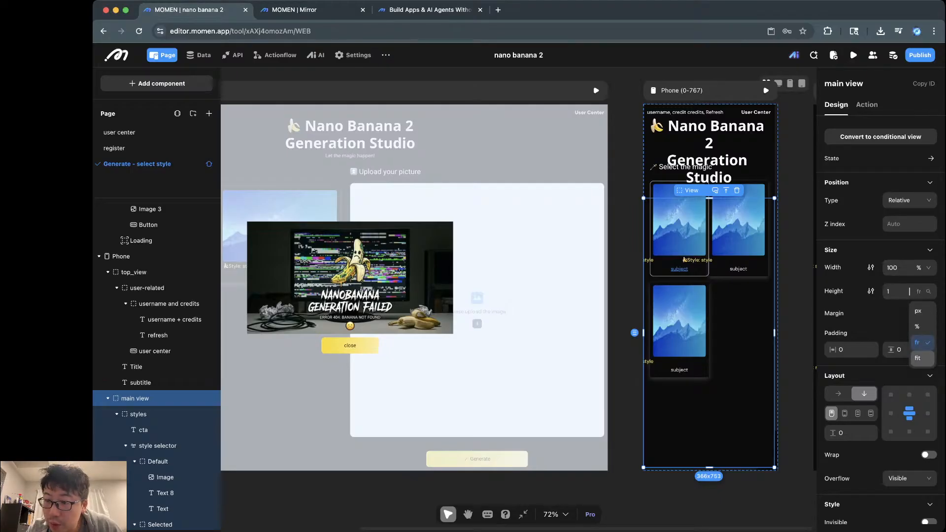
{"action": "left_click", "coordinate": [919, 358]}
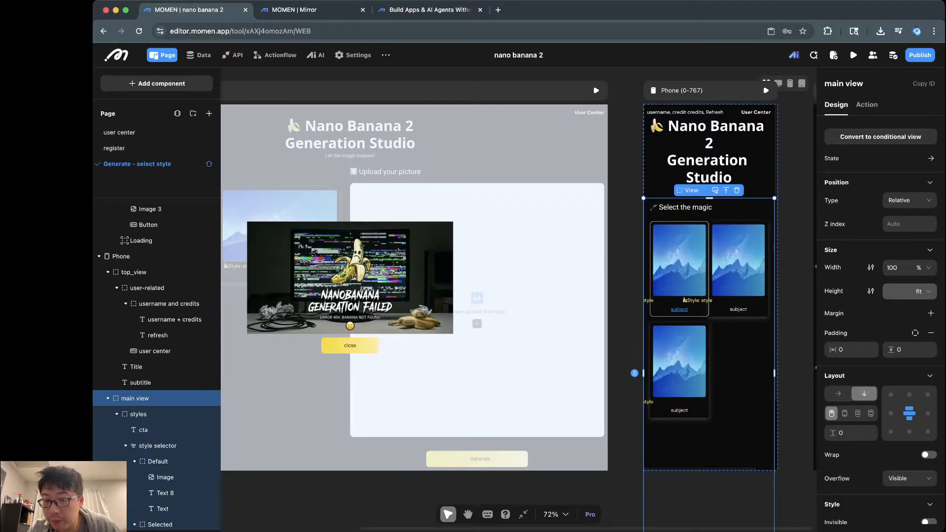
{"action": "key", "text": "Escape"}
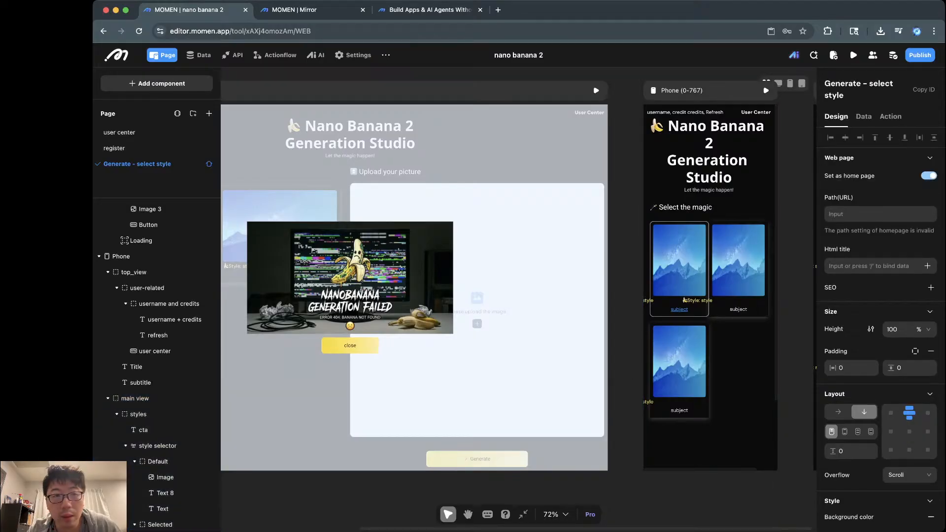
Step: Check the updated layout in the Mirror preview, then select the top_view header container
{"action": "key", "text": "ctrl+Tab"}
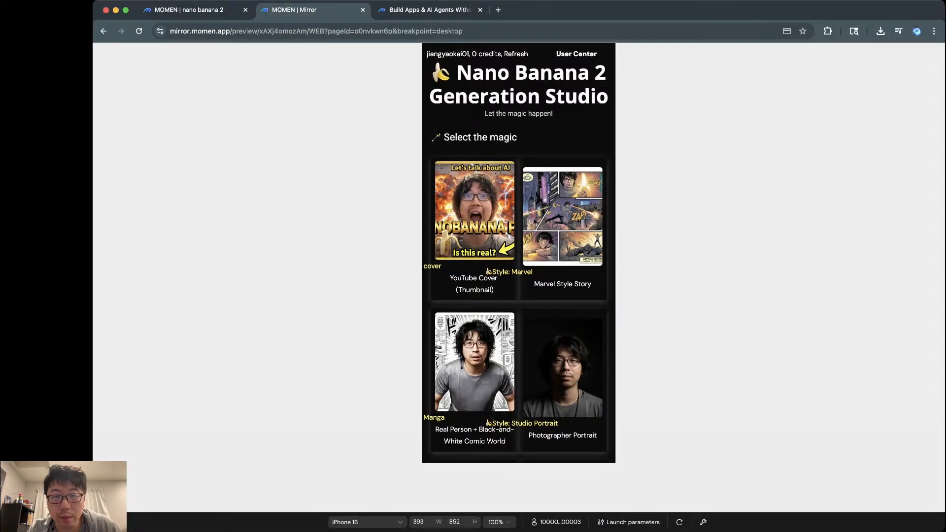
{"action": "key", "text": "ctrl+shift+Tab"}
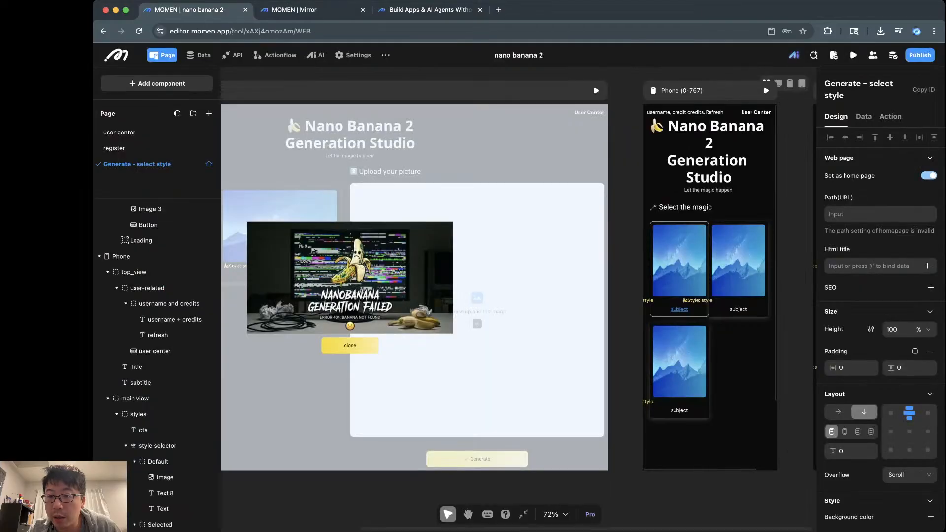
{"action": "left_click", "coordinate": [708, 160]}
{"action": "key", "text": "Escape"}
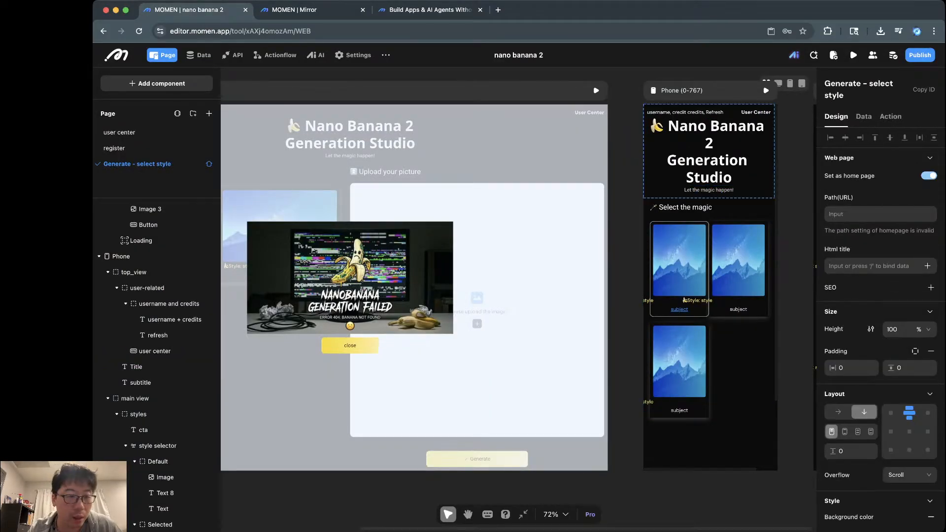
{"action": "left_click", "coordinate": [663, 189]}
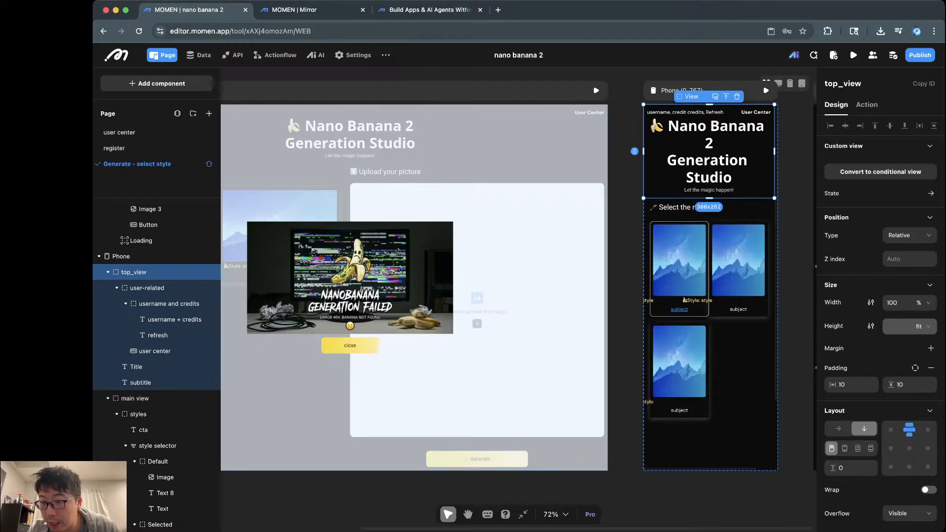
Step: Set the top_view gap to 12
{"action": "left_click", "coordinate": [851, 468]}
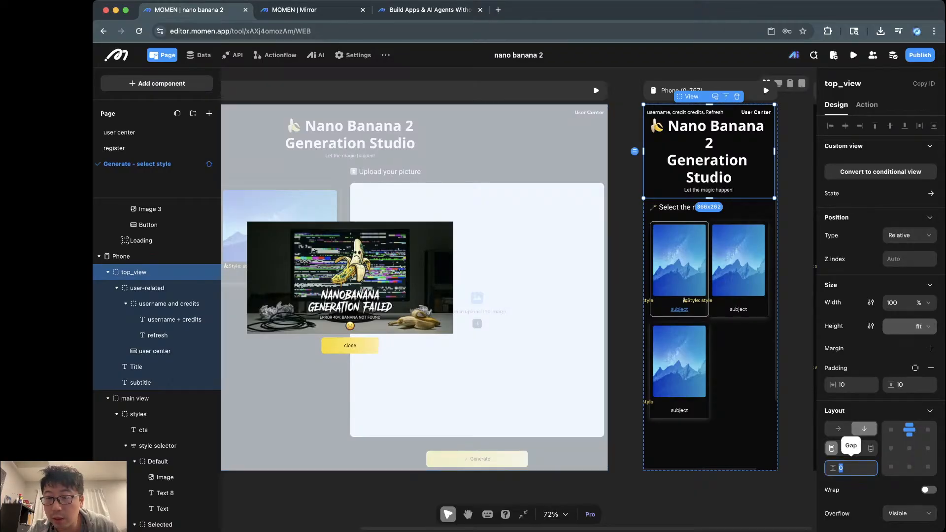
{"action": "type", "text": "12"}
{"action": "key", "text": "Tab"}
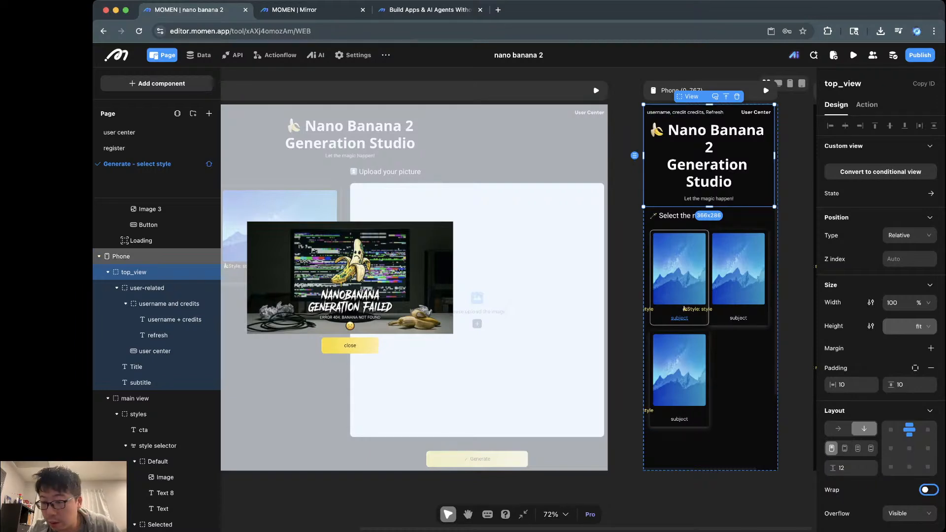
Step: Set the Phone page's layout gap to 12 and check the spacing in the Mirror preview
{"action": "left_click", "coordinate": [121, 256]}
{"action": "left_click", "coordinate": [853, 451]}
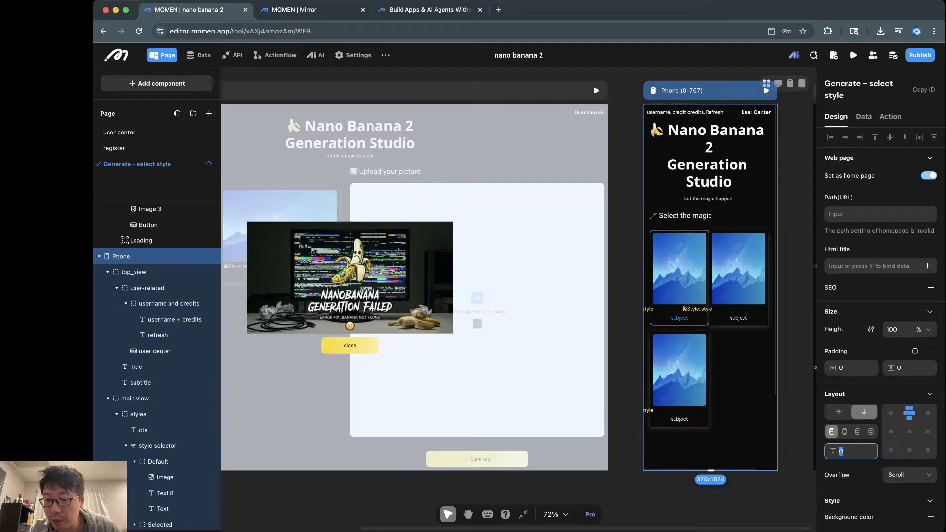
{"action": "type", "text": "12"}
{"action": "key", "text": "Return"}
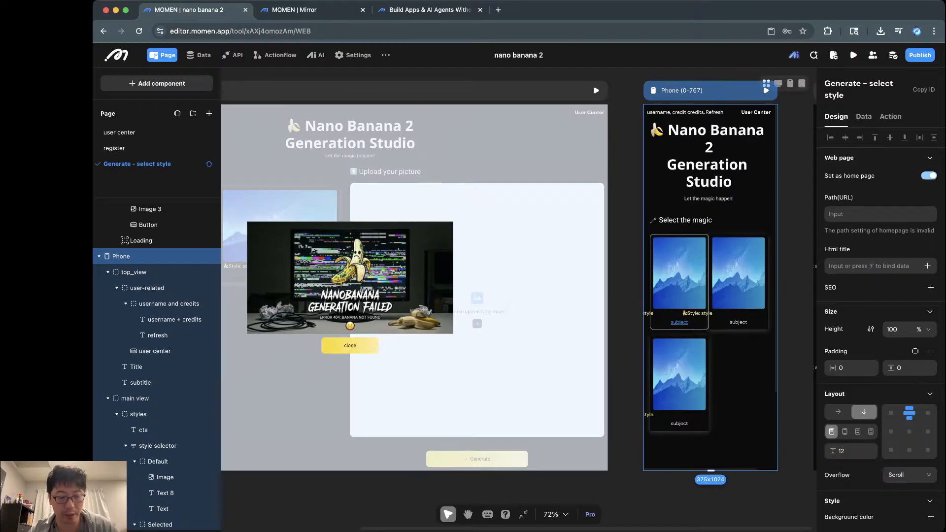
{"action": "key", "text": "ctrl+Tab"}
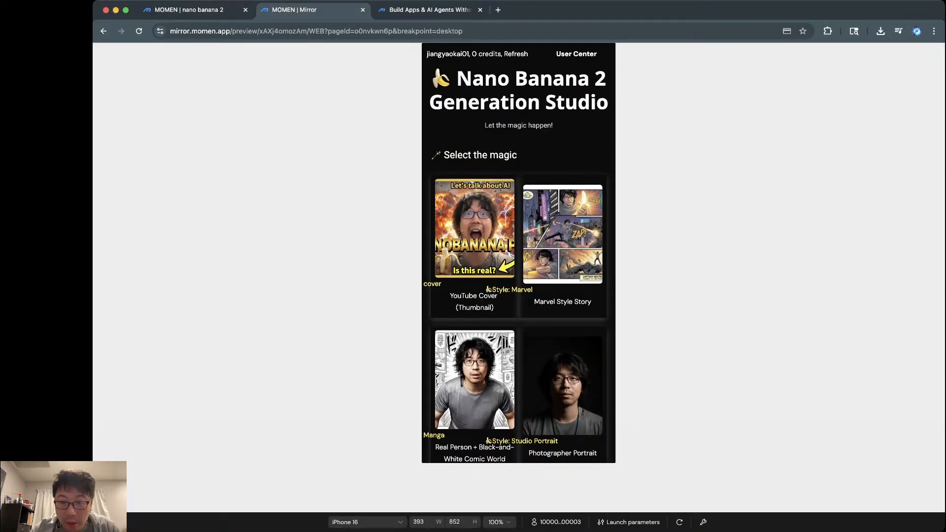
{"action": "scroll", "coordinate": [518, 252], "scroll_direction": "down", "scroll_amount": 7}
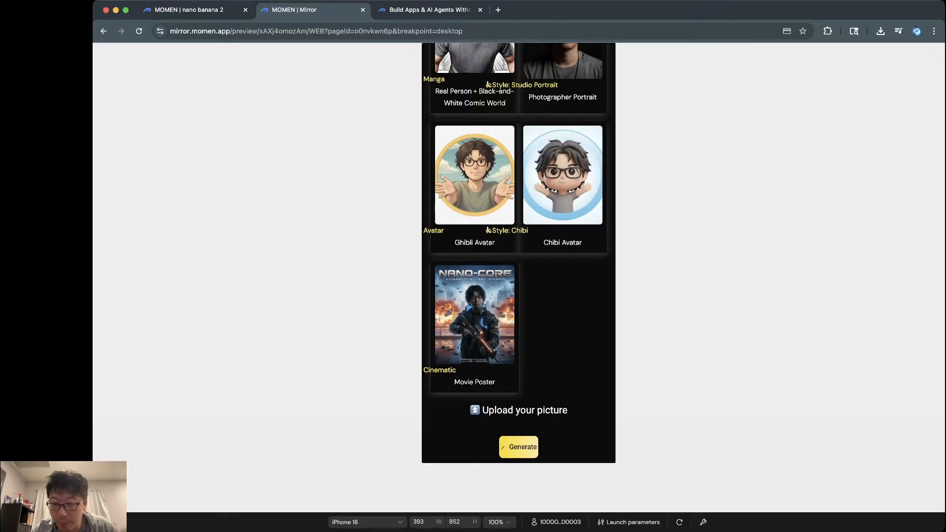
{"action": "key", "text": "ctrl+shift+Tab"}
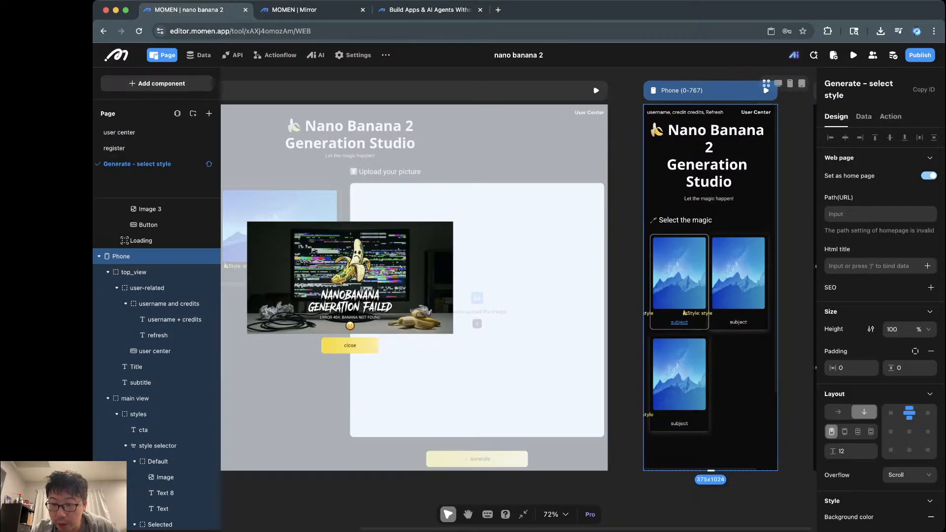
Step: Drag the Phone frame's bottom edge to make the page 1840 px tall
{"action": "scroll", "coordinate": [420, 276], "scroll_direction": "down", "scroll_amount": 3}
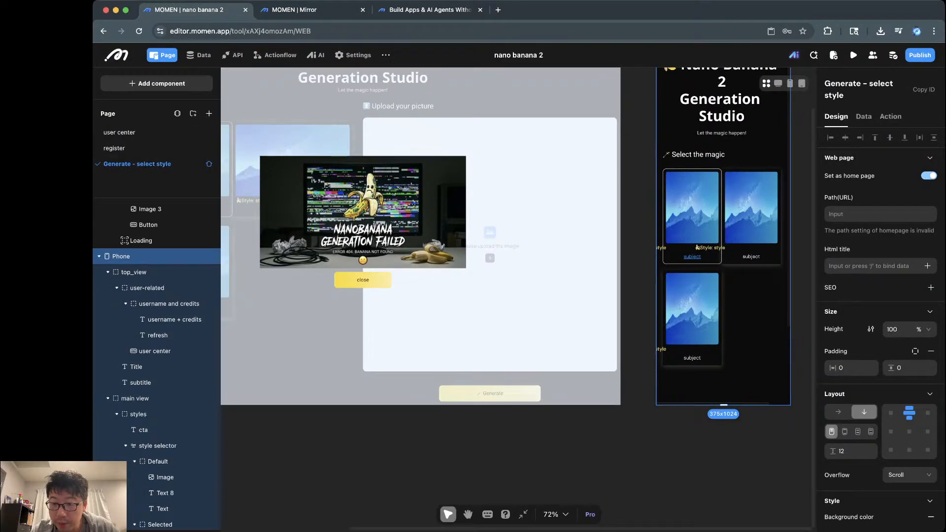
{"action": "left_click_drag", "start_coordinate": [723, 405], "coordinate": [723, 529]}
{"action": "scroll", "coordinate": [723, 522], "scroll_direction": "down", "scroll_amount": 4}
{"action": "scroll", "coordinate": [729, 93], "scroll_direction": "down", "scroll_amount": 2}
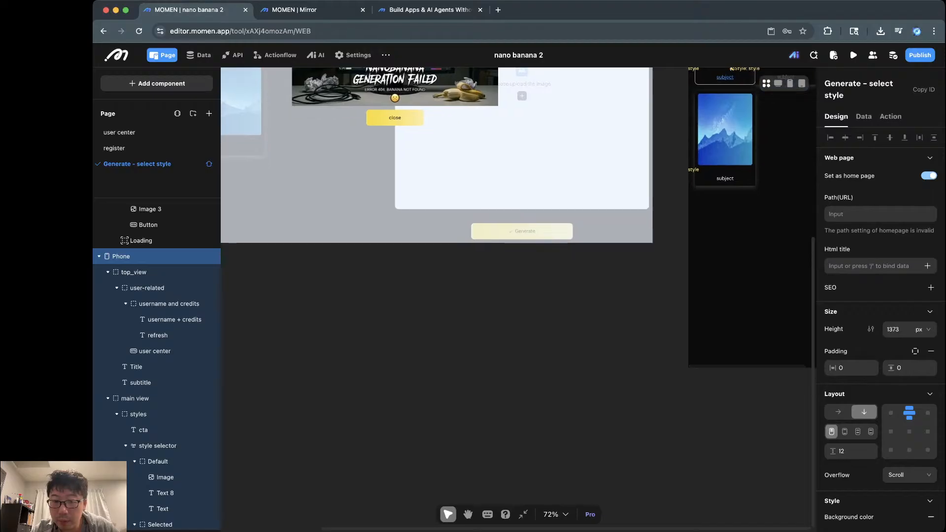
{"action": "scroll", "coordinate": [729, 93], "scroll_direction": "right", "scroll_amount": 5}
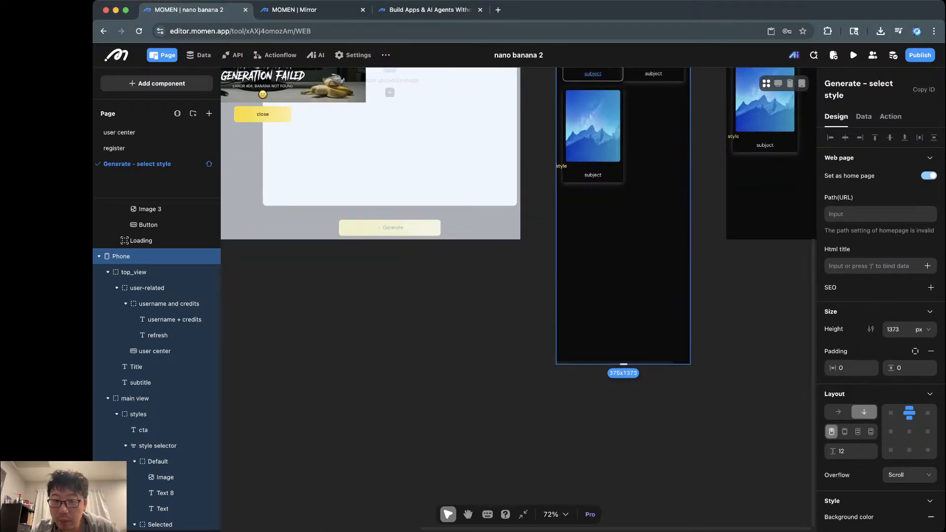
{"action": "left_click_drag", "start_coordinate": [623, 363], "coordinate": [623, 529]}
{"action": "scroll", "coordinate": [623, 530], "scroll_direction": "up", "scroll_amount": 6}
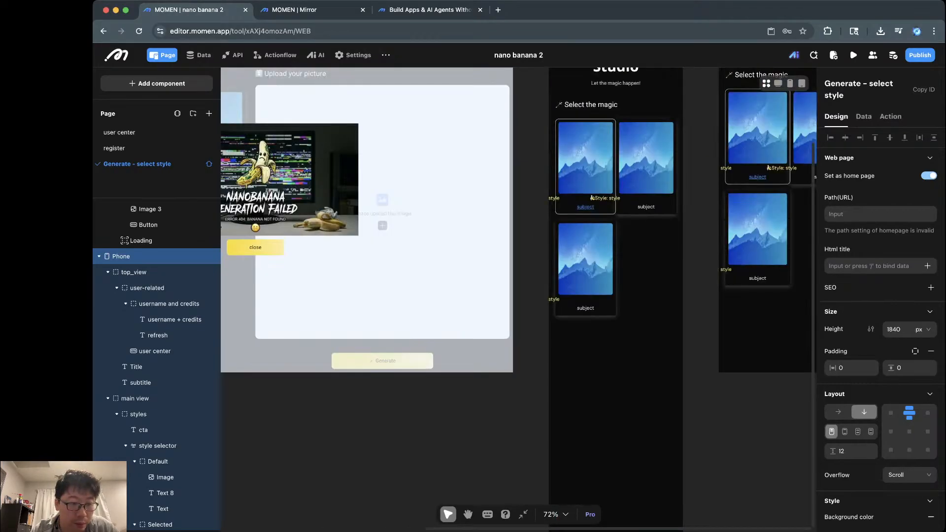
{"action": "scroll", "coordinate": [592, 299], "scroll_direction": "up", "scroll_amount": 1}
Step: Set the source img upload section's width to 100% and view it in the Mirror preview
{"action": "left_click", "coordinate": [148, 398]}
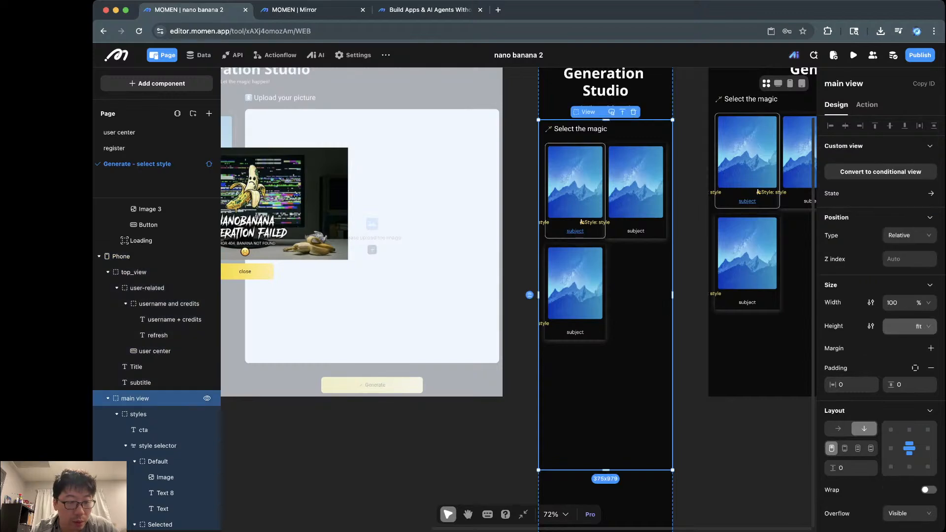
{"action": "scroll", "coordinate": [157, 381], "scroll_direction": "down", "scroll_amount": 3}
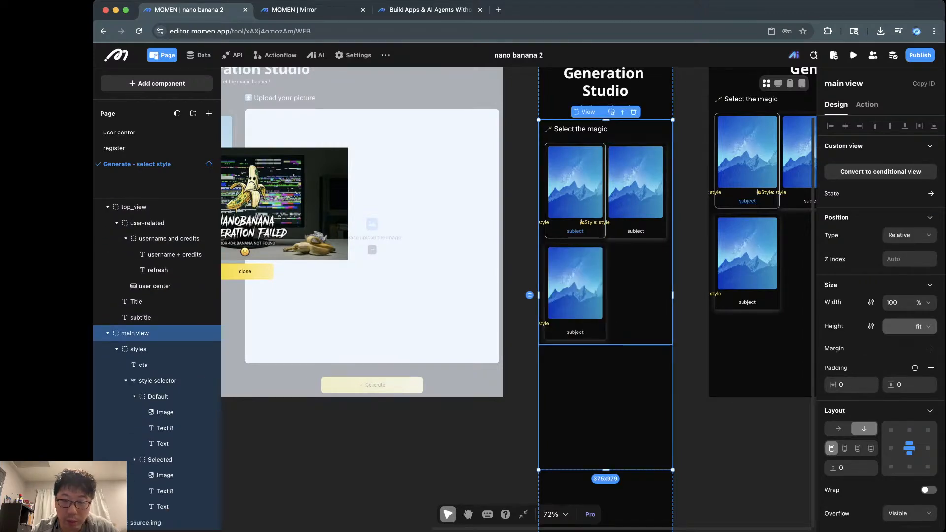
{"action": "left_click", "coordinate": [117, 349]}
{"action": "left_click", "coordinate": [145, 365]}
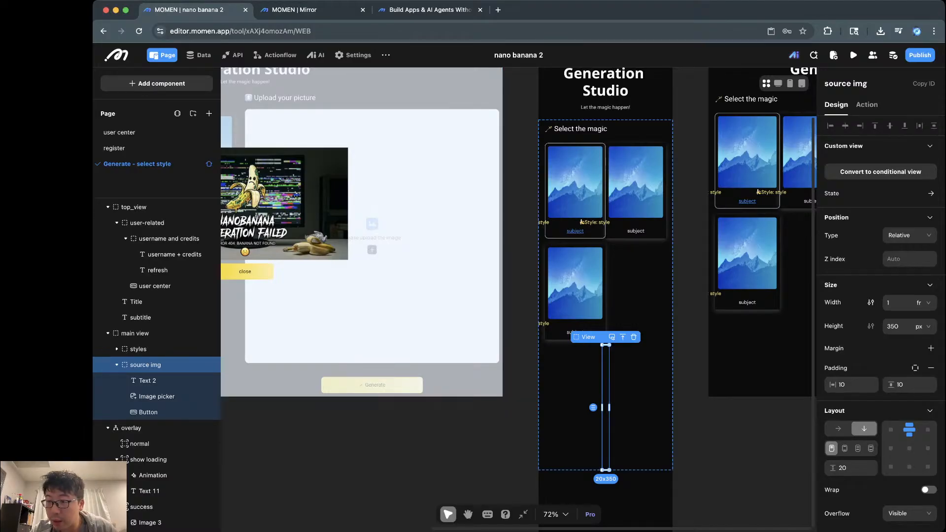
{"action": "left_click", "coordinate": [923, 302]}
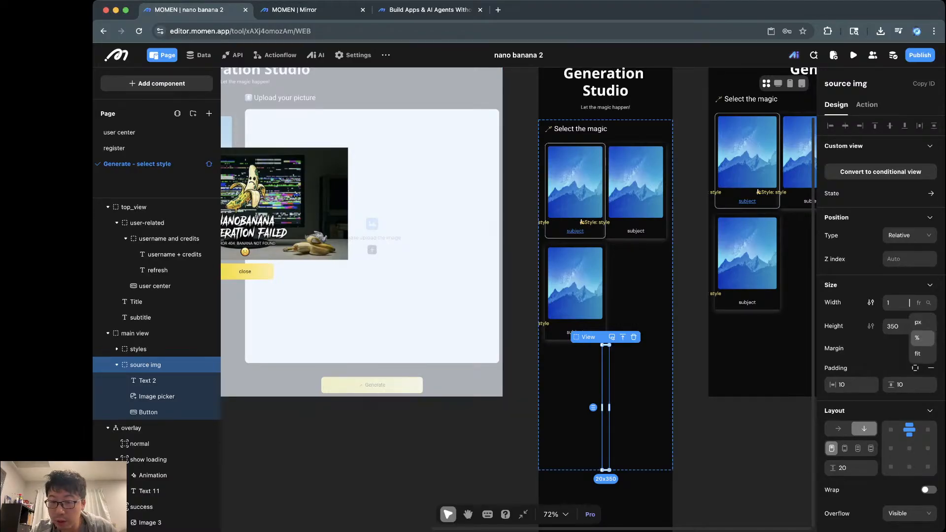
{"action": "left_click", "coordinate": [918, 338]}
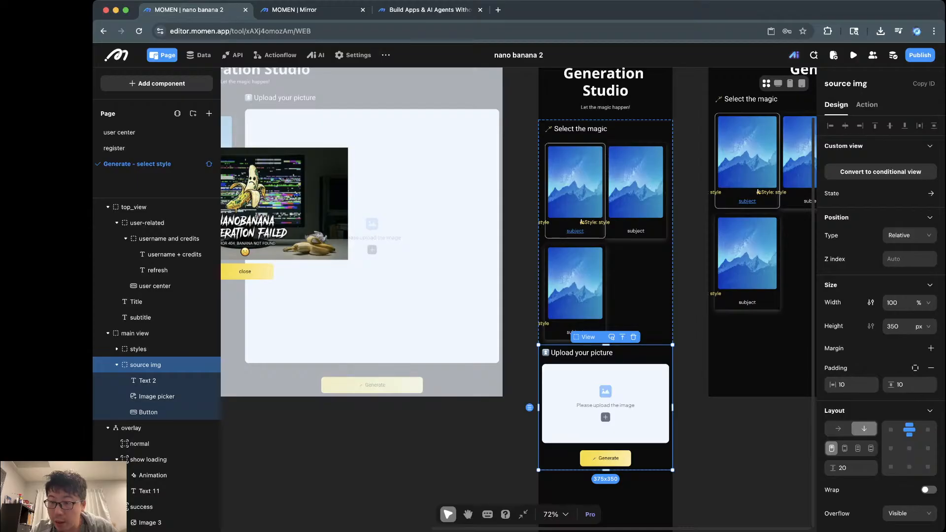
{"action": "key", "text": "ctrl+Tab"}
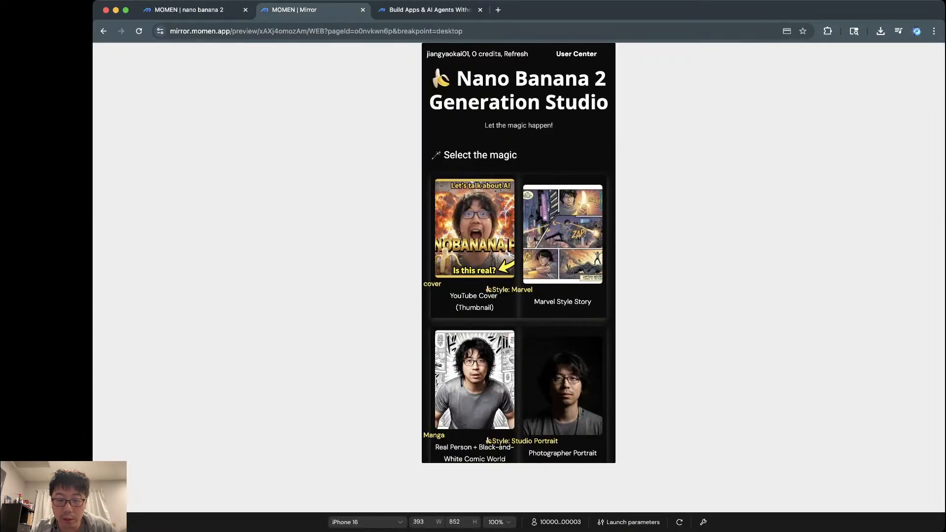
{"action": "scroll", "coordinate": [518, 253], "scroll_direction": "down", "scroll_amount": 8}
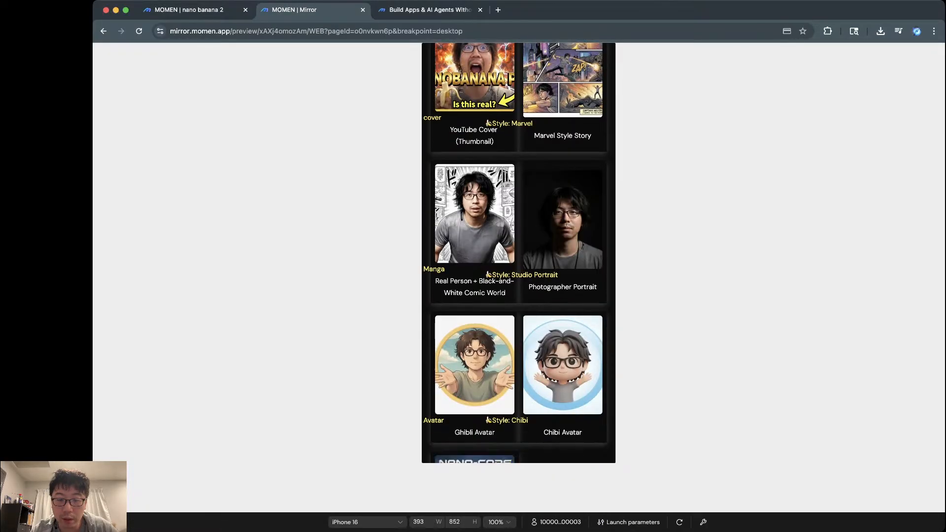
Step: Pick the Marvel Style Story card in the Mirror preview, then return to the nano banana 2 editor
{"action": "scroll", "coordinate": [518, 253], "scroll_direction": "up", "scroll_amount": 10}
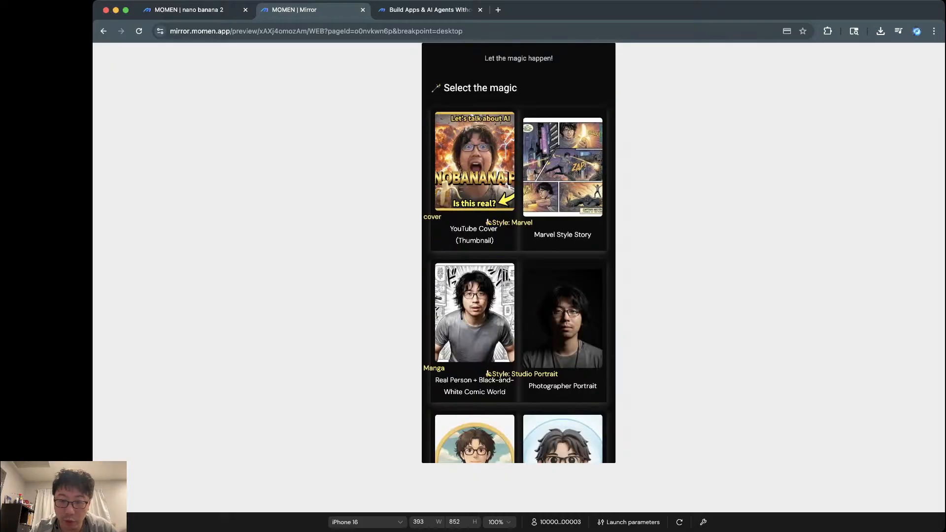
{"action": "scroll", "coordinate": [519, 253], "scroll_direction": "down", "scroll_amount": 3}
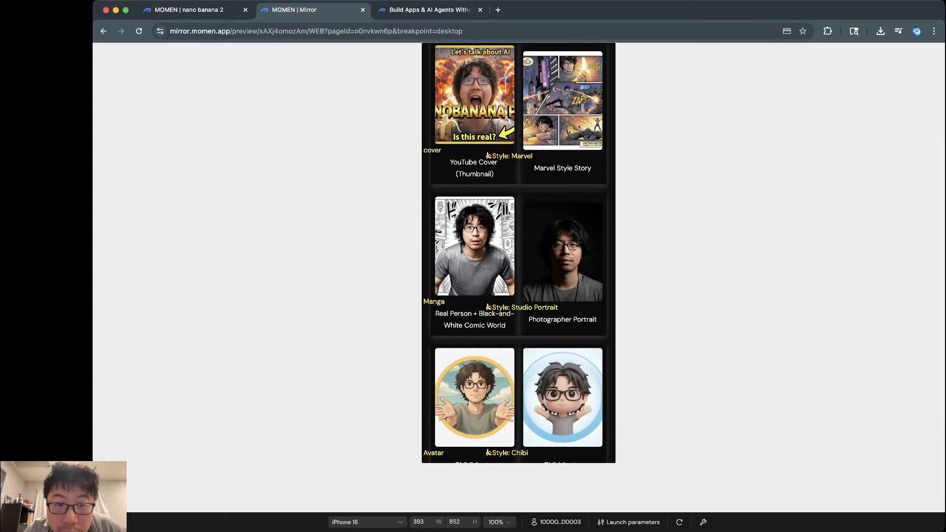
{"action": "scroll", "coordinate": [518, 253], "scroll_direction": "up", "scroll_amount": 1}
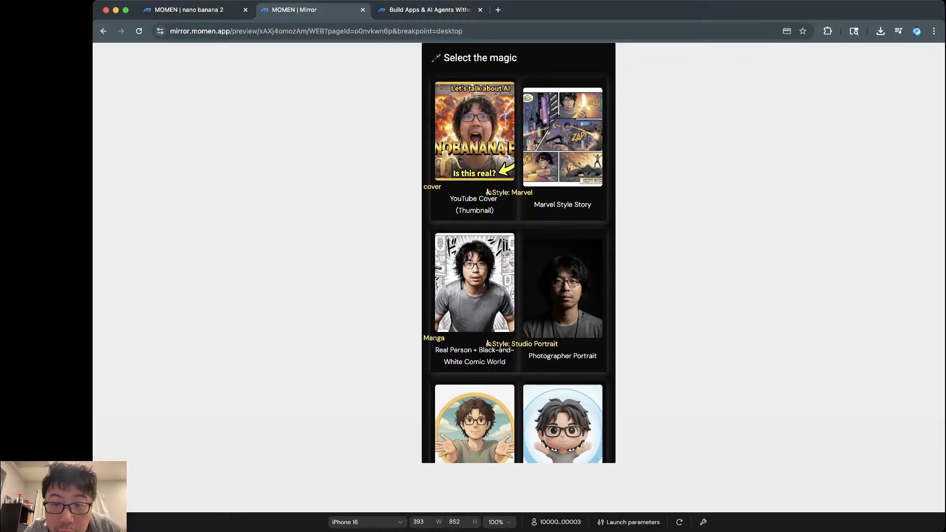
{"action": "double_click", "coordinate": [563, 148]}
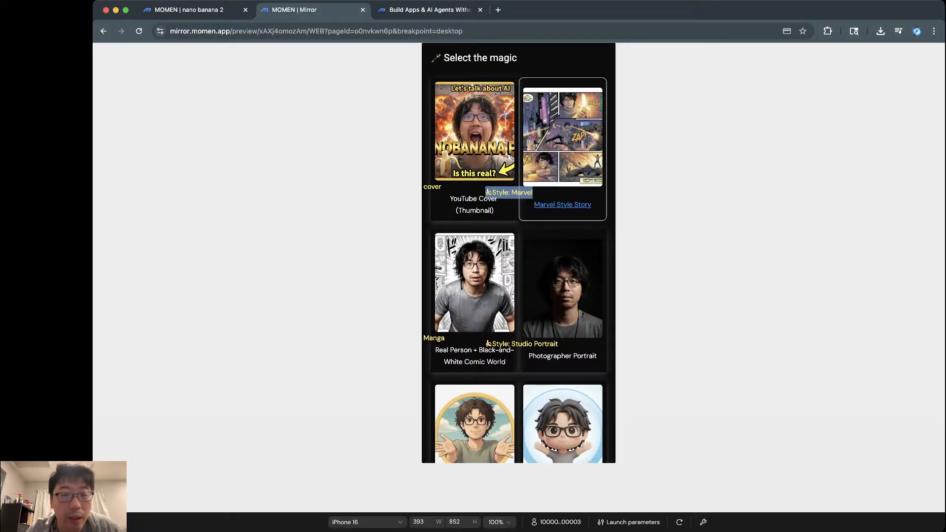
{"action": "left_click", "coordinate": [189, 10]}
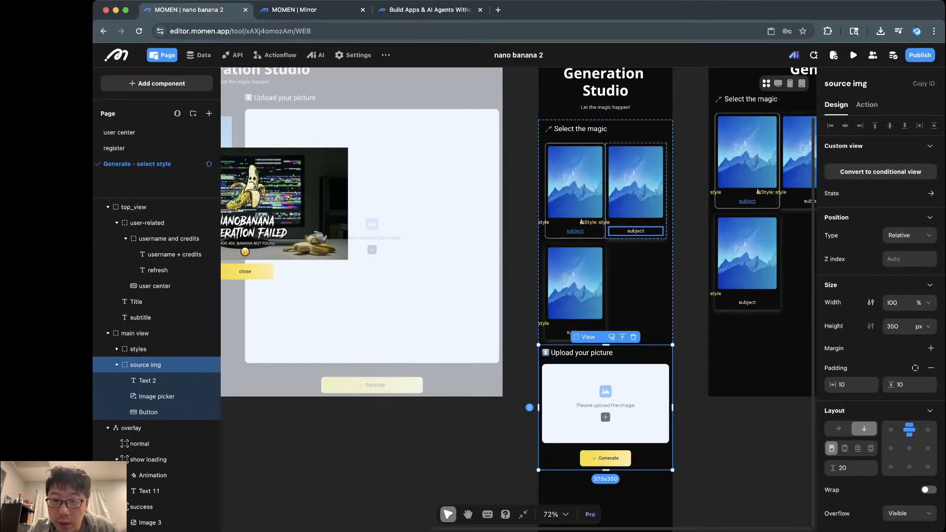
Step: Select the desktop page's Style: style label and narrow it from the left
{"action": "scroll", "coordinate": [629, 237], "scroll_direction": "up", "scroll_amount": 5}
{"action": "left_click", "coordinate": [560, 216]}
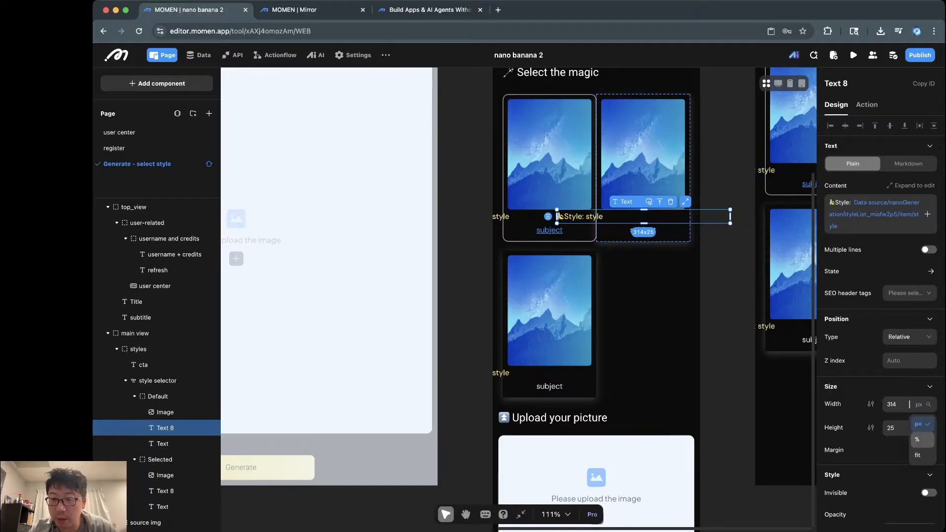
{"action": "left_click_drag", "start_coordinate": [560, 216], "coordinate": [569, 217]}
{"action": "left_click", "coordinate": [926, 404]}
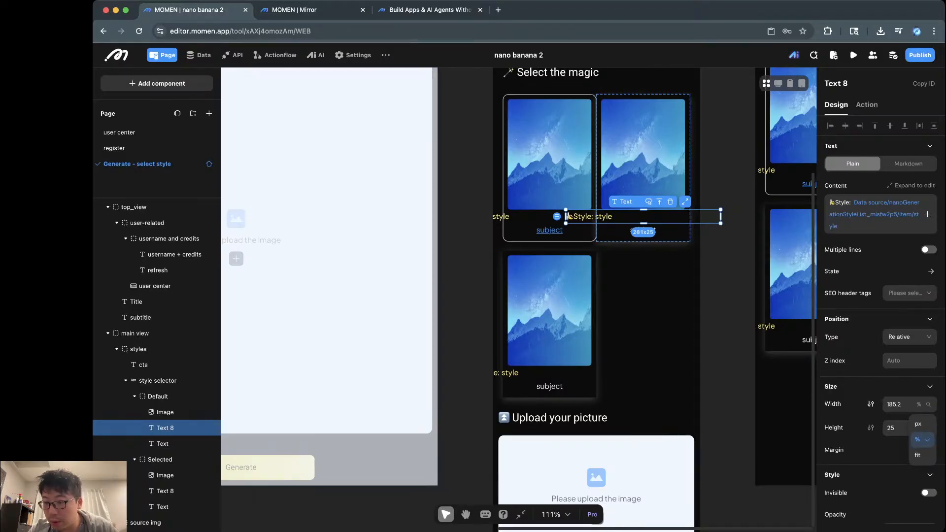
{"action": "key", "text": "Escape"}
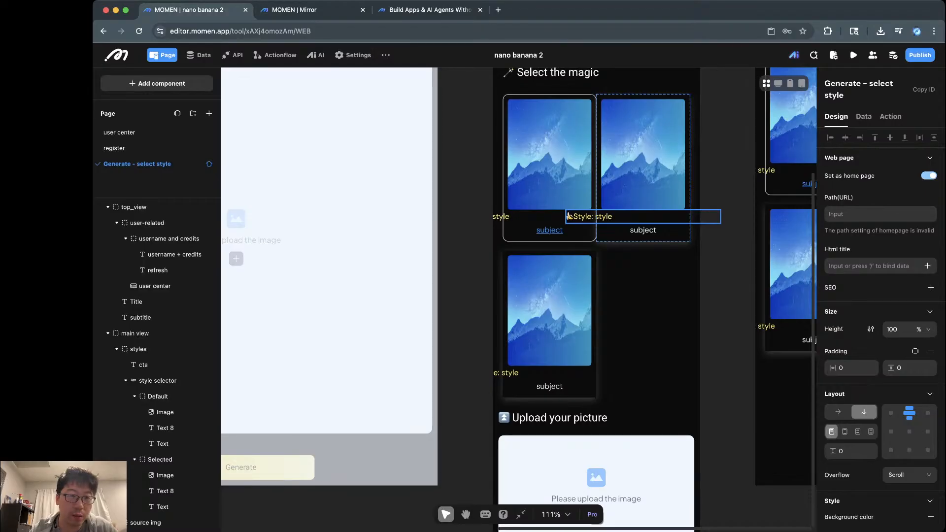
{"action": "left_click", "coordinate": [569, 216]}
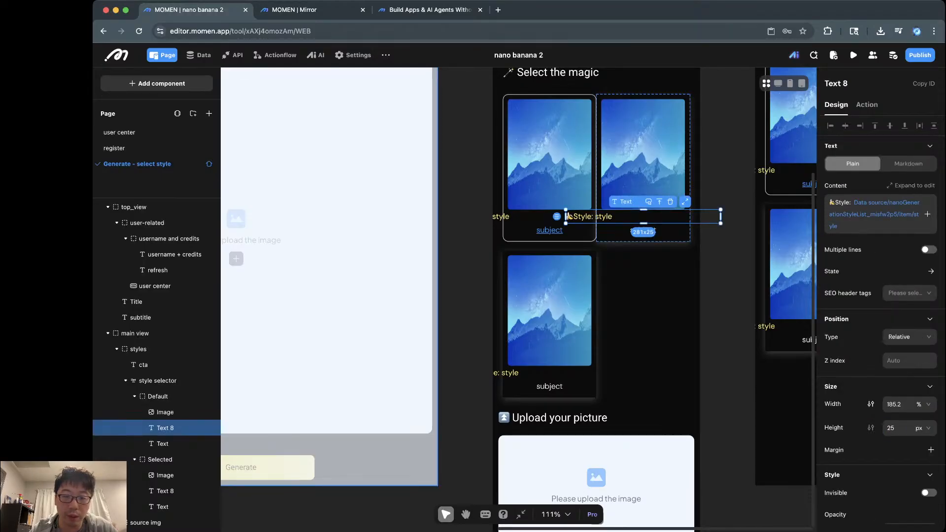
{"action": "scroll", "coordinate": [519, 299], "scroll_direction": "down", "scroll_amount": 4}
{"action": "scroll", "coordinate": [518, 298], "scroll_direction": "left", "scroll_amount": 6}
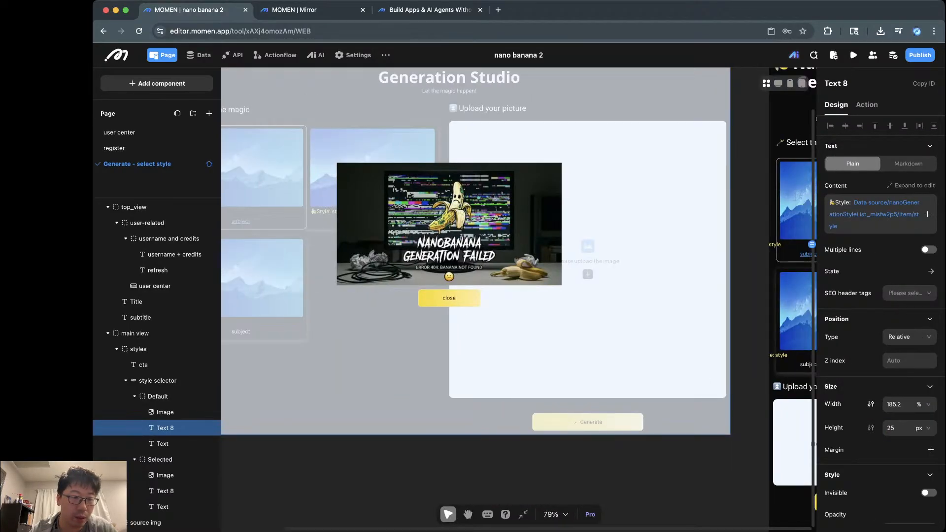
Step: Expand main view and select the overlay layer to restore its normal, empty state
{"action": "left_click", "coordinate": [572, 222]}
{"action": "scroll", "coordinate": [165, 313], "scroll_direction": "up", "scroll_amount": 1}
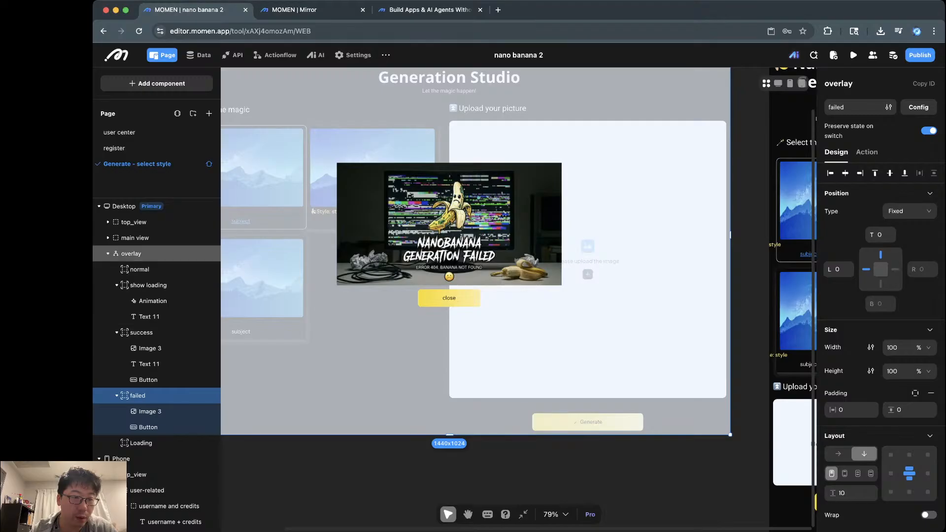
{"action": "left_click", "coordinate": [135, 238]}
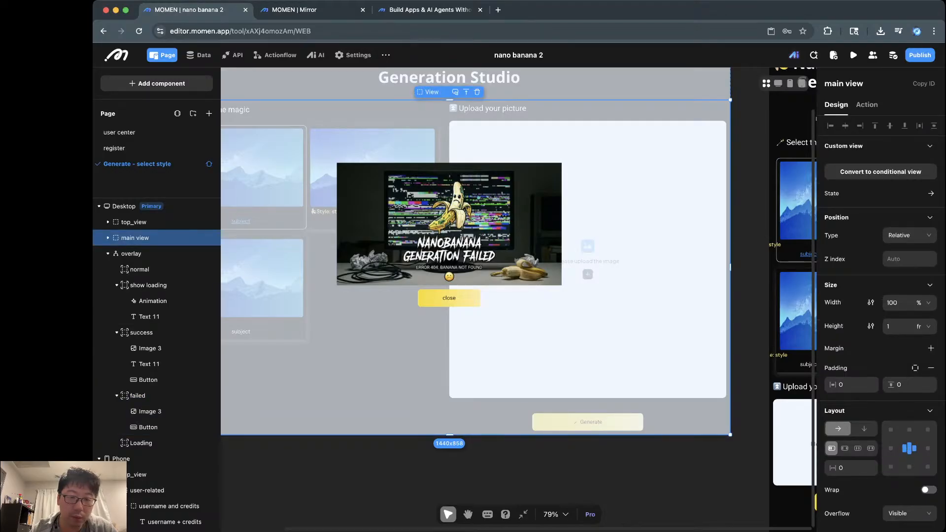
{"action": "left_click", "coordinate": [108, 238]}
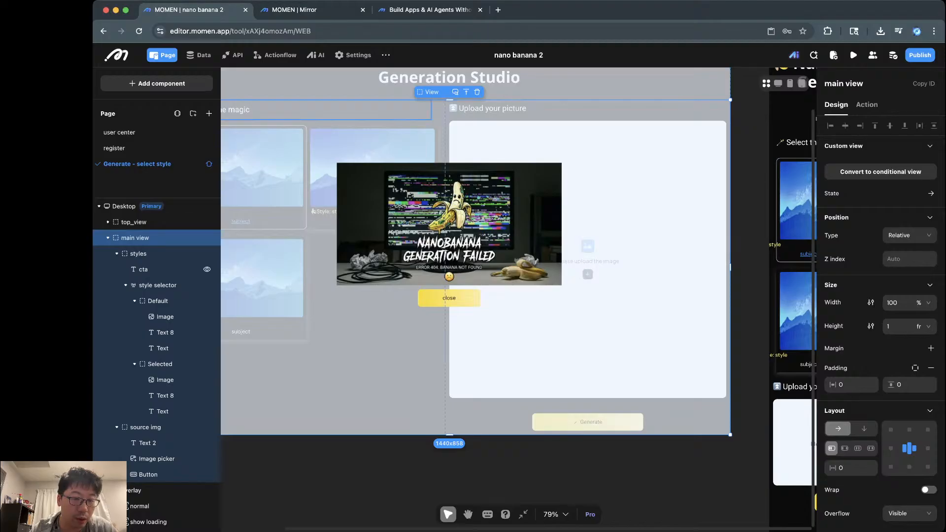
{"action": "left_click", "coordinate": [147, 490]}
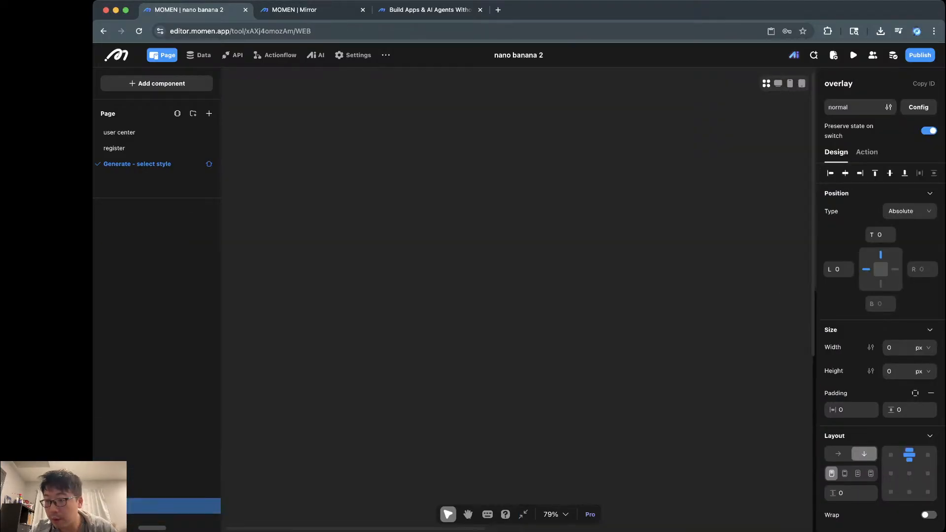
{"action": "left_click", "coordinate": [611, 391]}
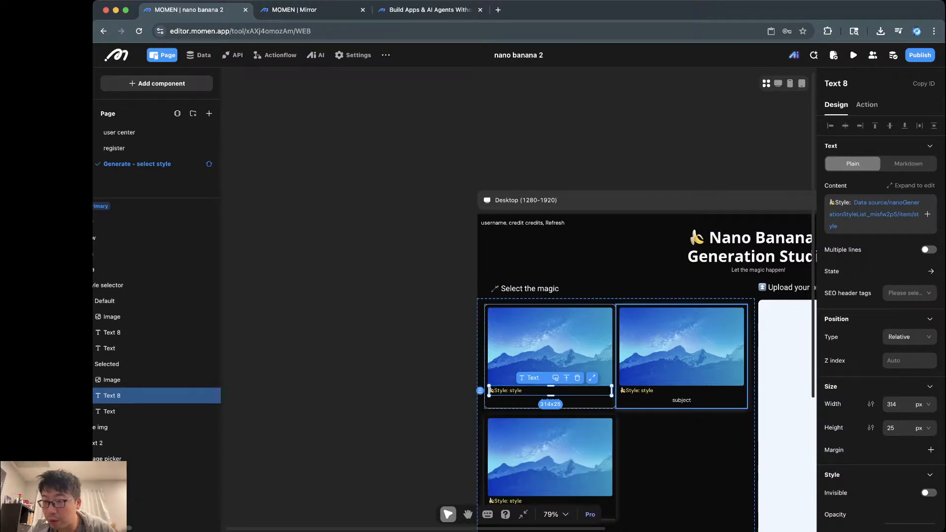
Step: Set the Selected card's Style: style label width to 100%
{"action": "scroll", "coordinate": [591, 414], "scroll_direction": "up", "scroll_amount": 4}
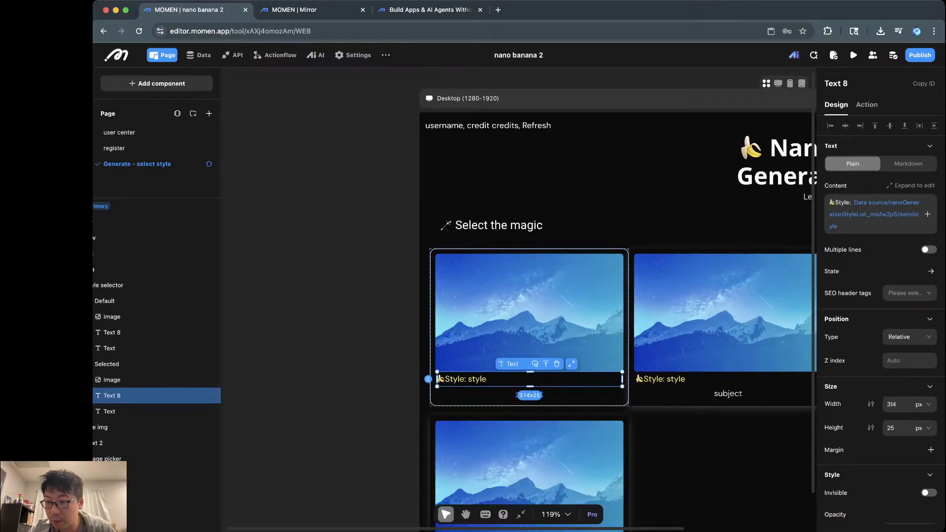
{"action": "left_click", "coordinate": [921, 404]}
{"action": "left_click", "coordinate": [919, 439]}
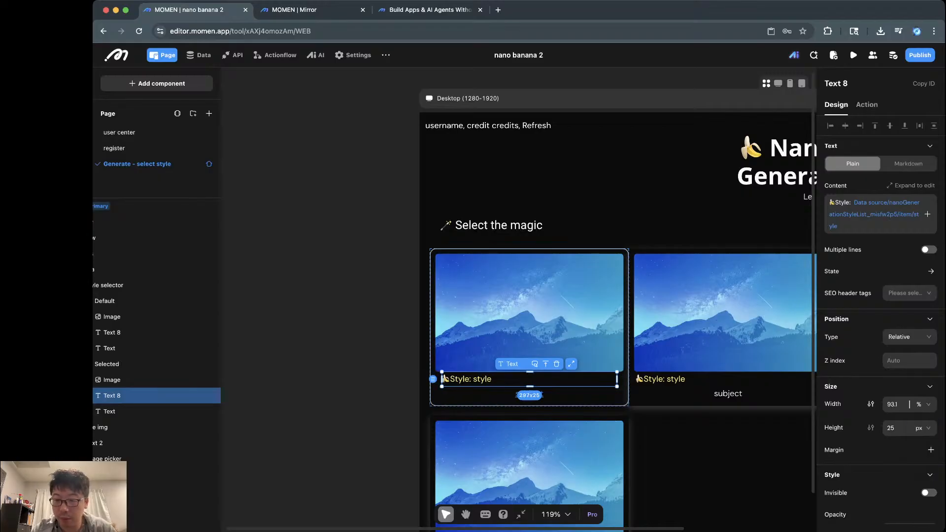
{"action": "type", "text": "100"}
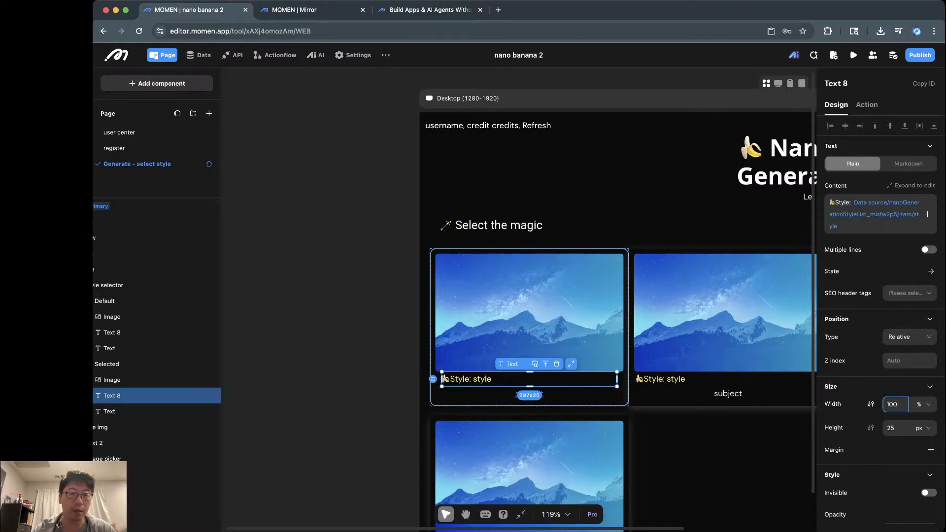
{"action": "key", "text": "Return"}
{"action": "left_click", "coordinate": [559, 468]}
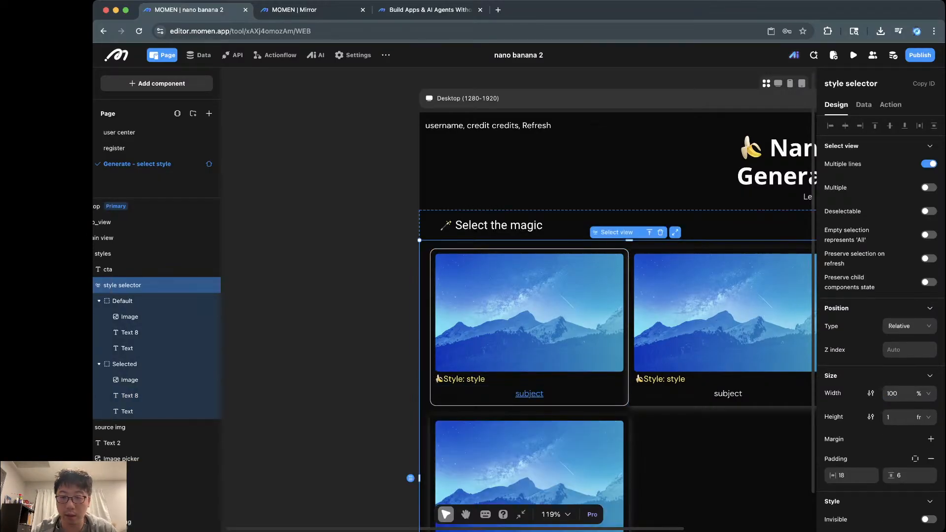
Step: Set the Default card's Style: style label width to 100% as well
{"action": "scroll", "coordinate": [560, 468], "scroll_direction": "down", "scroll_amount": 3}
{"action": "scroll", "coordinate": [559, 468], "scroll_direction": "right", "scroll_amount": 10}
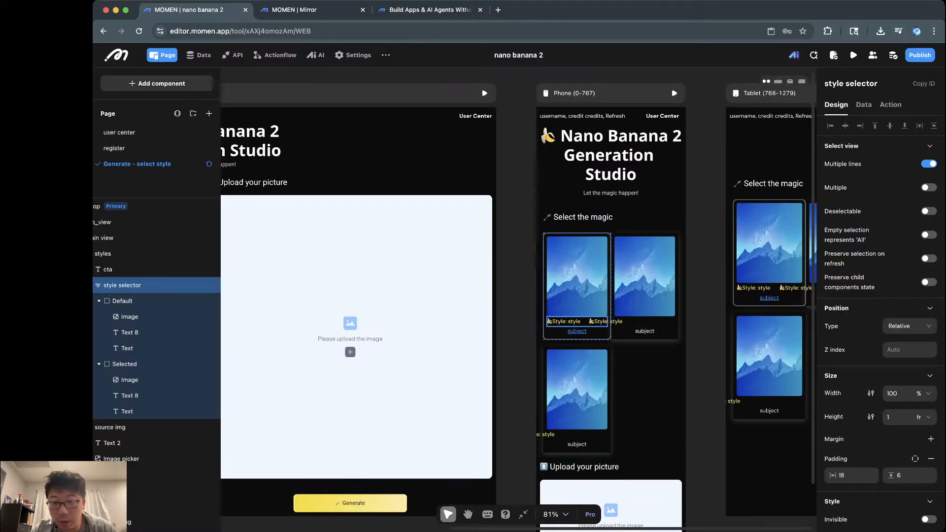
{"action": "left_click", "coordinate": [577, 322]}
{"action": "scroll", "coordinate": [518, 305], "scroll_direction": "left", "scroll_amount": 10}
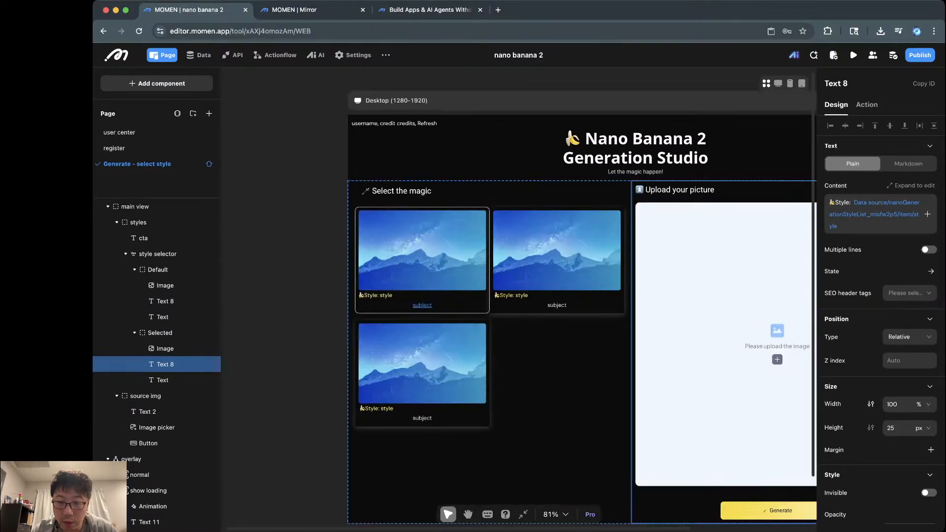
{"action": "left_click", "coordinate": [496, 294]}
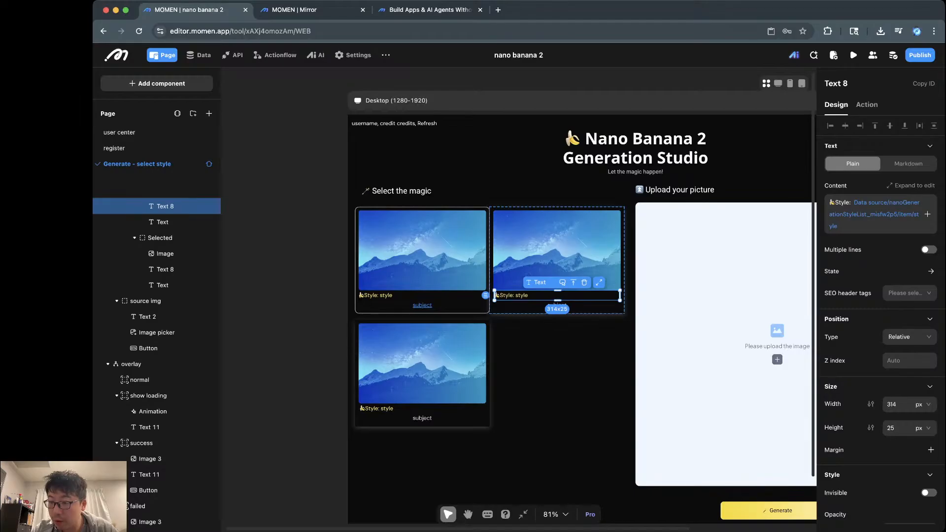
{"action": "left_click", "coordinate": [921, 404]}
{"action": "left_click", "coordinate": [917, 439]}
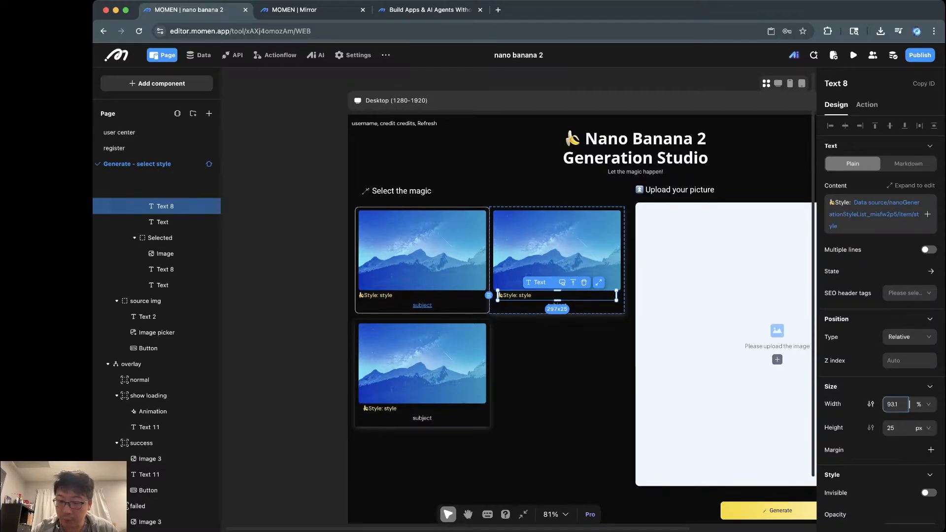
{"action": "double_click", "coordinate": [909, 404]}
{"action": "type", "text": "100"}
{"action": "key", "text": "Return"}
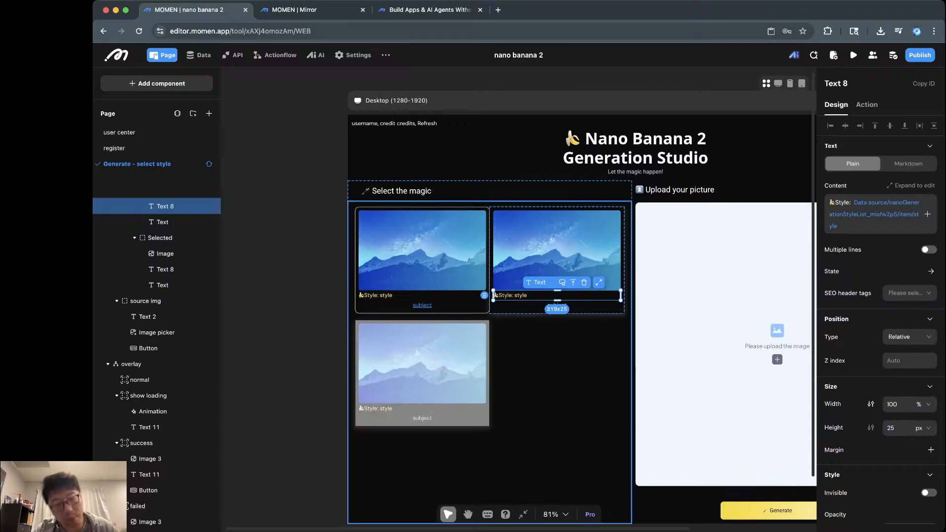
{"action": "left_click", "coordinate": [429, 369]}
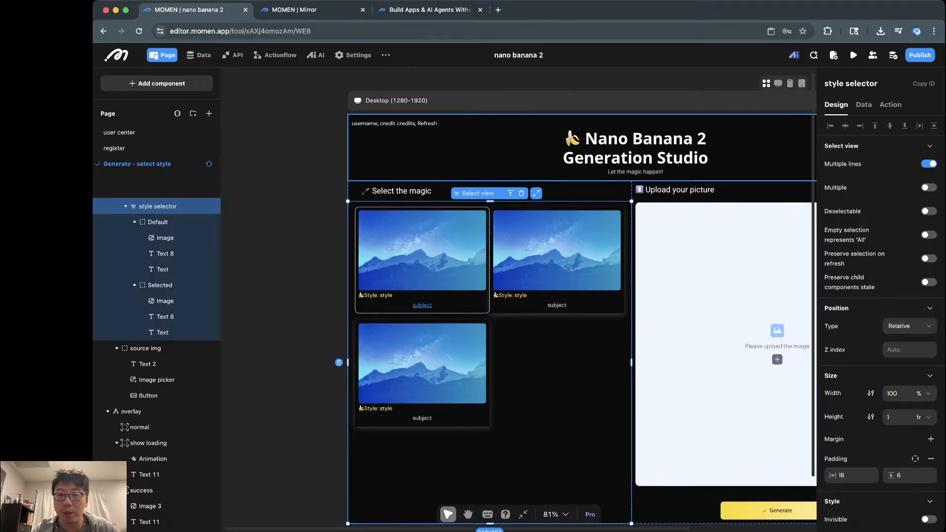
{"action": "left_click", "coordinate": [635, 148]}
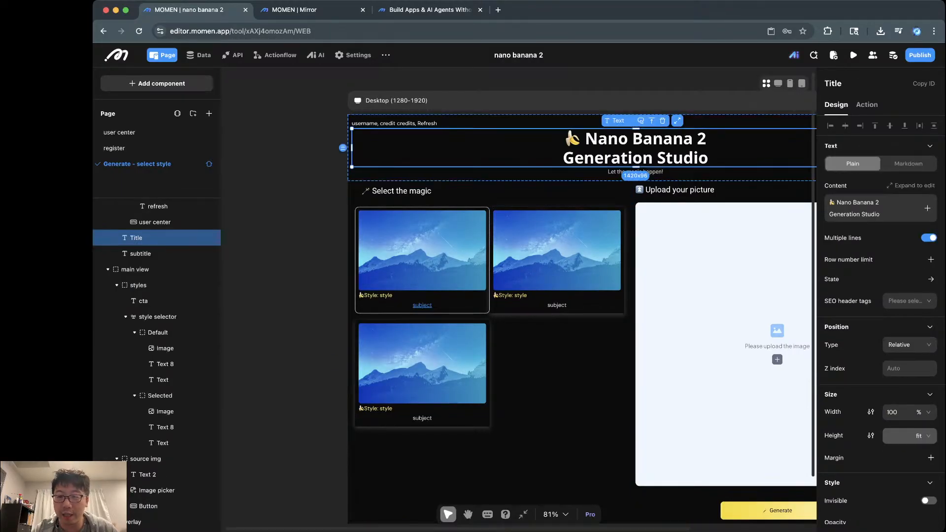
{"action": "scroll", "coordinate": [518, 300], "scroll_direction": "right", "scroll_amount": 8}
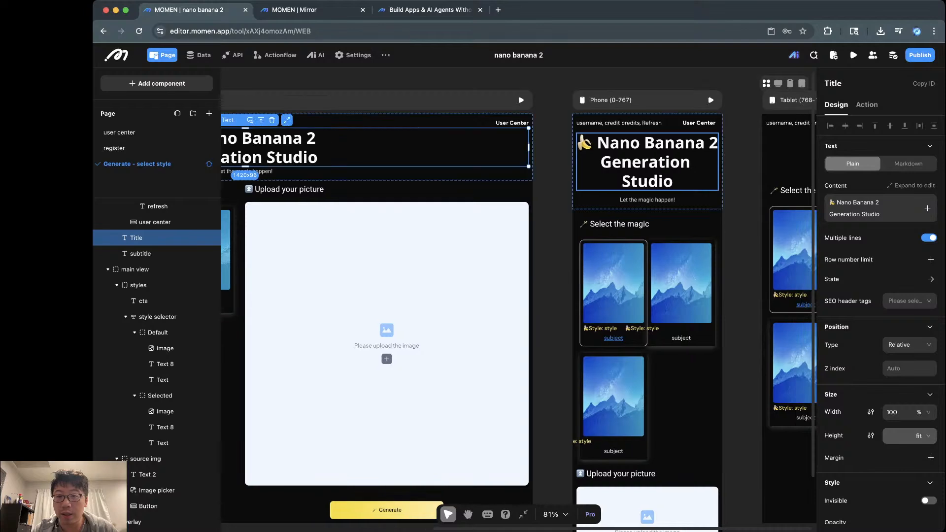
{"action": "left_click", "coordinate": [309, 10]}
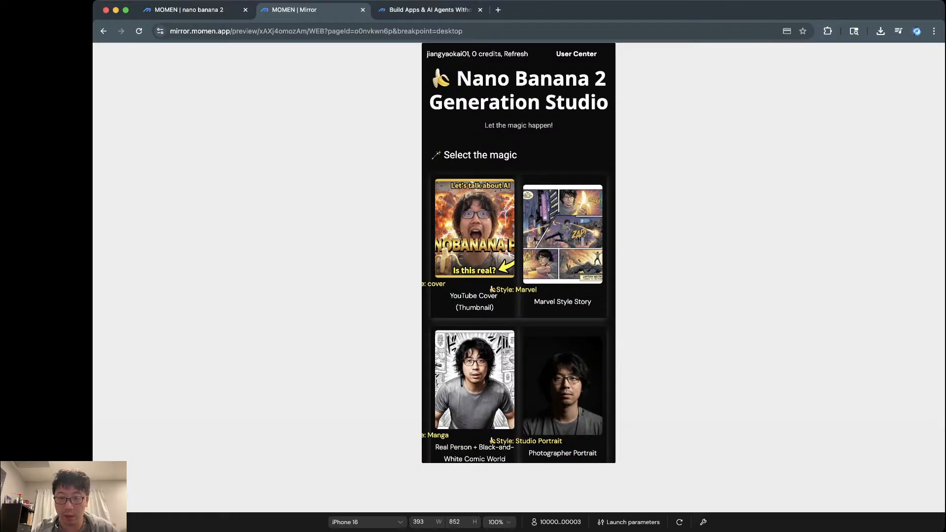
{"action": "left_click", "coordinate": [679, 521]}
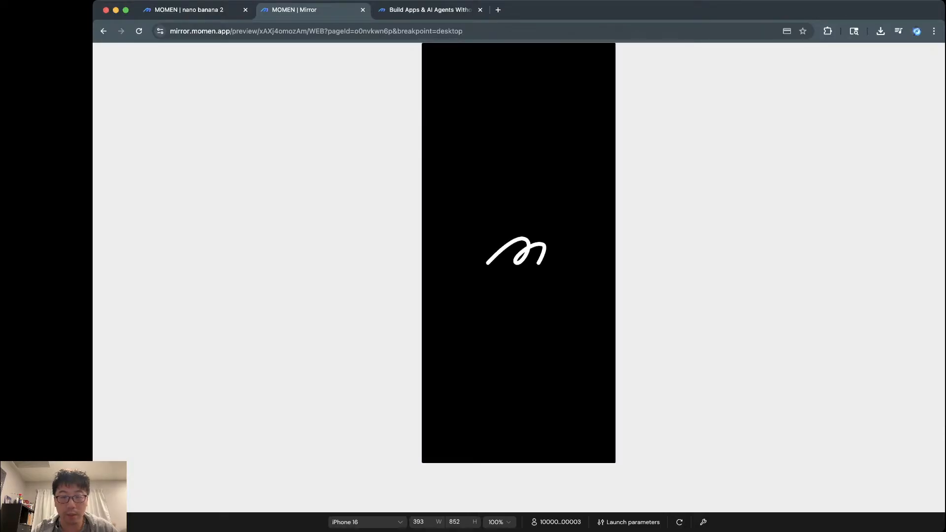
{"action": "key", "text": "ctrl+shift+Tab"}
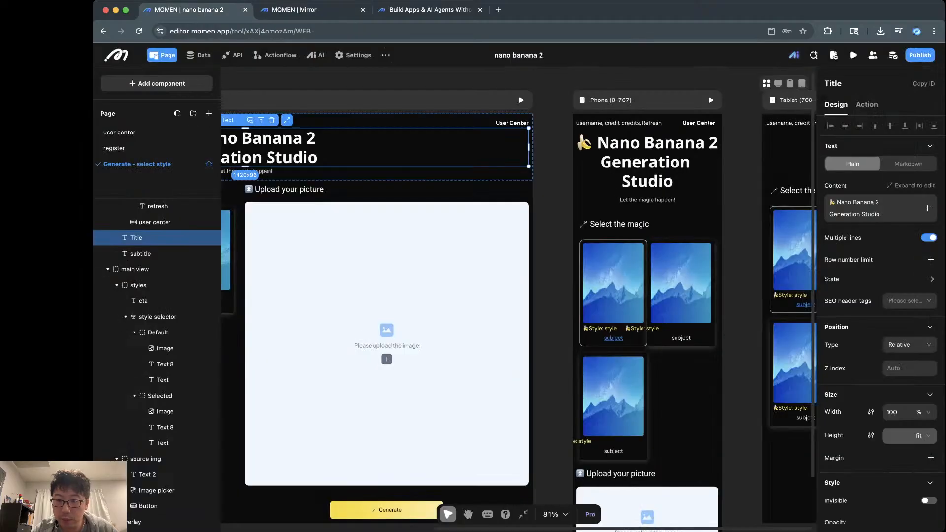
Step: Reset the Default card's Style label width from 185.2 to 100% and check it in the Mirror preview
{"action": "left_click", "coordinate": [641, 329]}
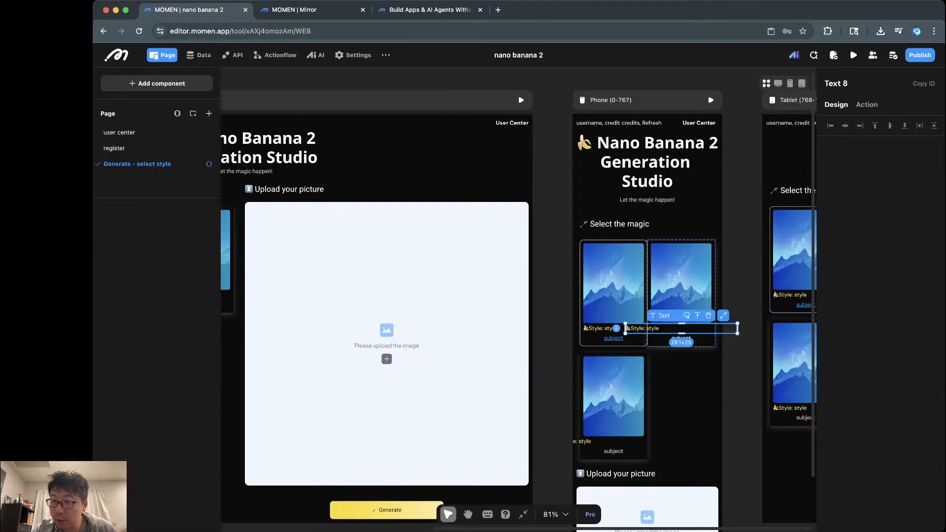
{"action": "left_click", "coordinate": [599, 329]}
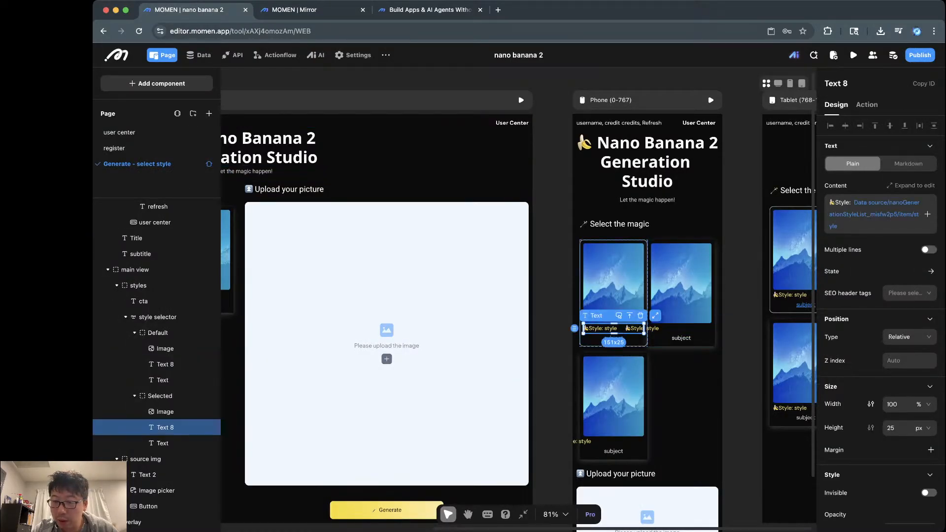
{"action": "left_click", "coordinate": [650, 328]}
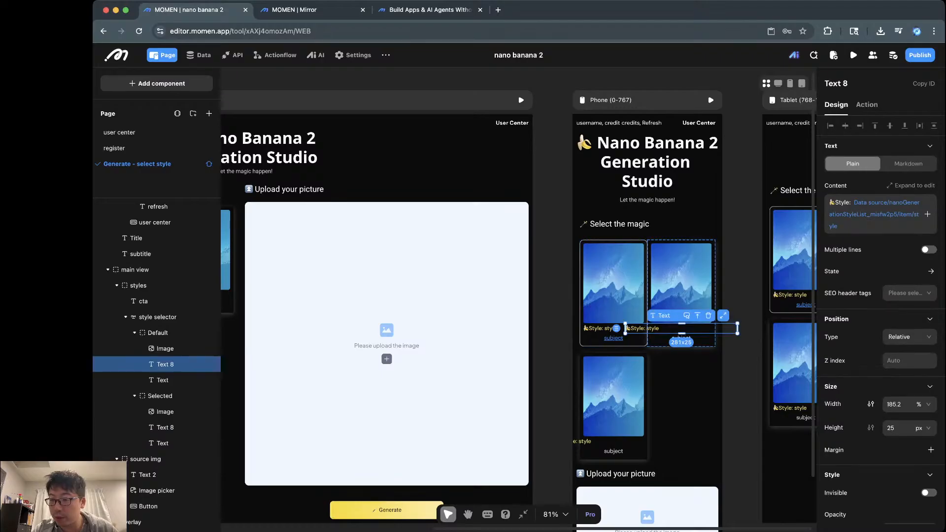
{"action": "left_click", "coordinate": [895, 404]}
{"action": "key", "text": "ctrl+a"}
{"action": "type", "text": "100"}
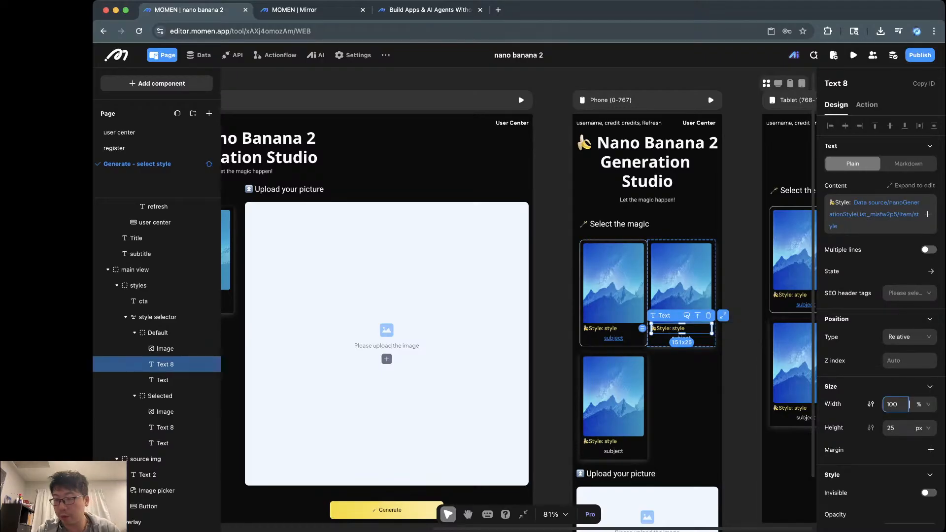
{"action": "left_click", "coordinate": [621, 402]}
{"action": "key", "text": "ctrl+Tab"}
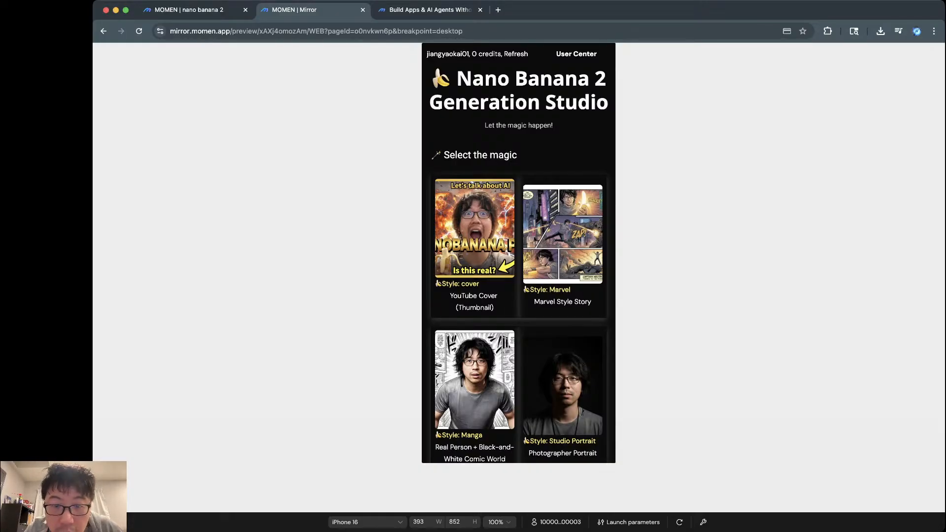
{"action": "key", "text": "ctrl+shift+Tab"}
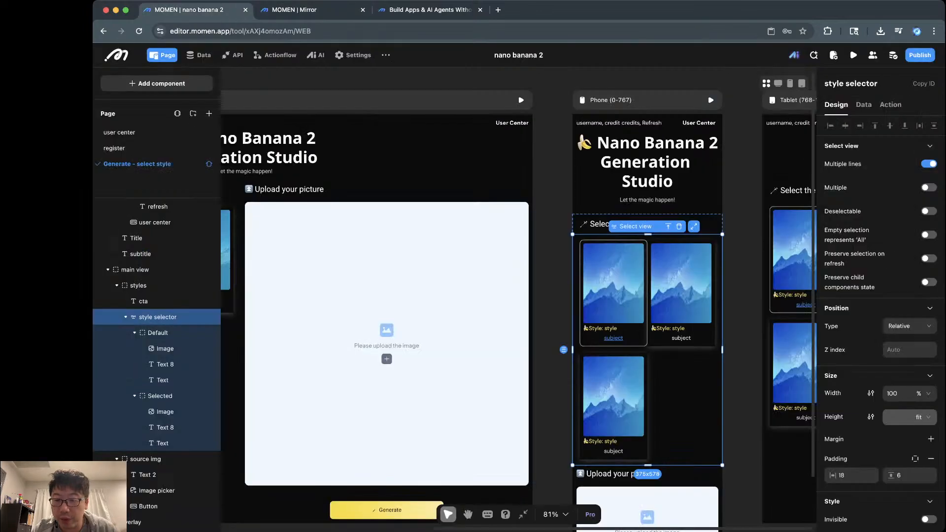
Step: Align the Default card's contents top-centre with Space-between distribution, checking in preview
{"action": "left_click", "coordinate": [682, 338]}
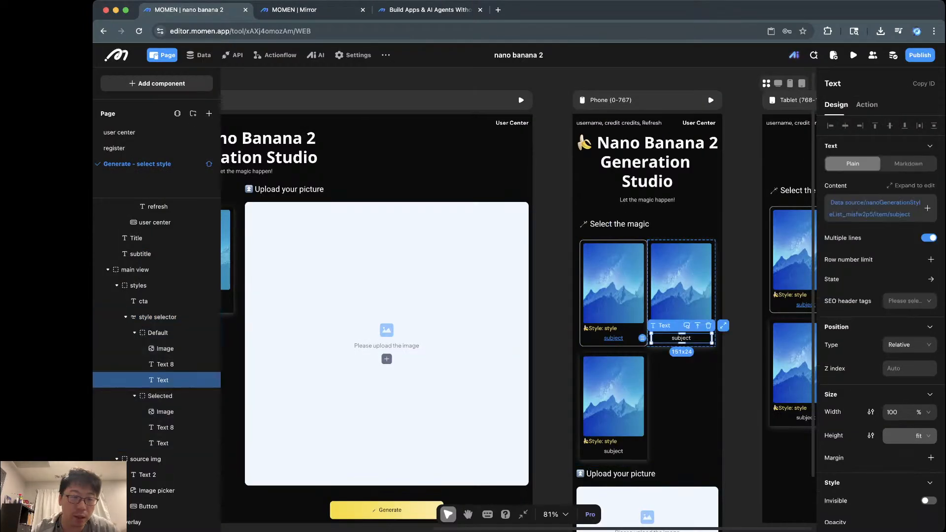
{"action": "scroll", "coordinate": [518, 299], "scroll_direction": "left", "scroll_amount": 10}
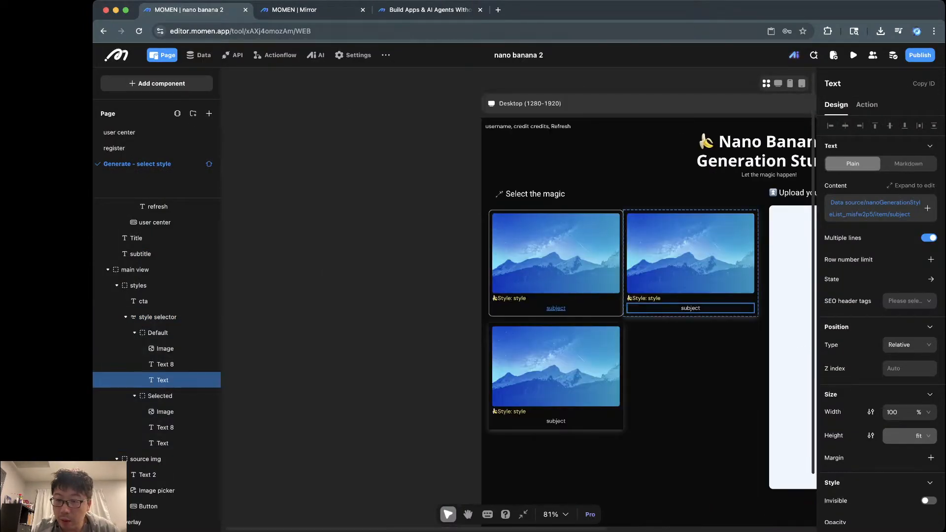
{"action": "left_click", "coordinate": [690, 309]}
{"action": "left_click", "coordinate": [718, 294]}
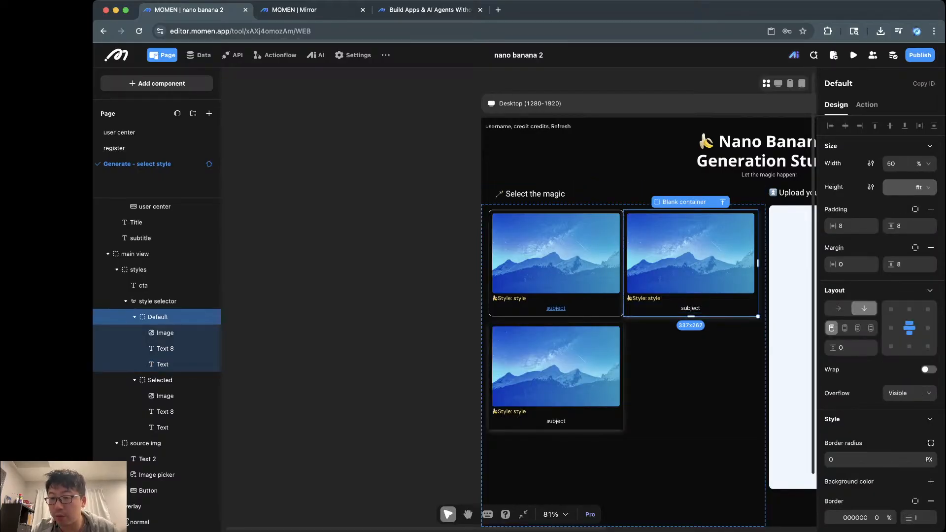
{"action": "left_click", "coordinate": [909, 309]}
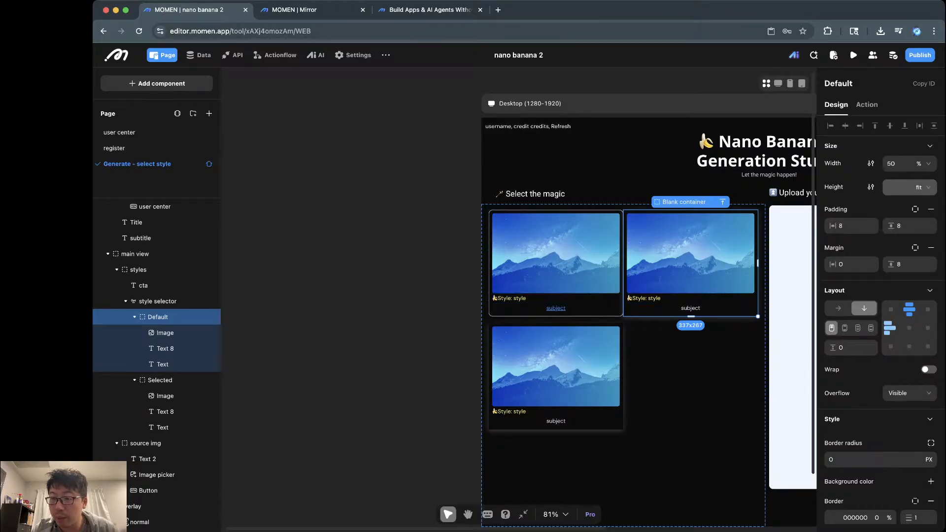
{"action": "left_click", "coordinate": [844, 327]}
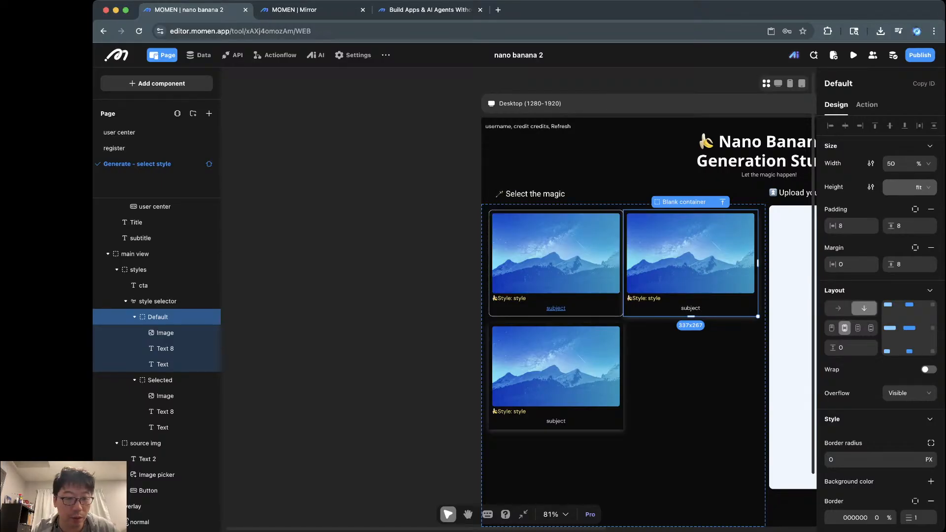
{"action": "left_click", "coordinate": [871, 328]}
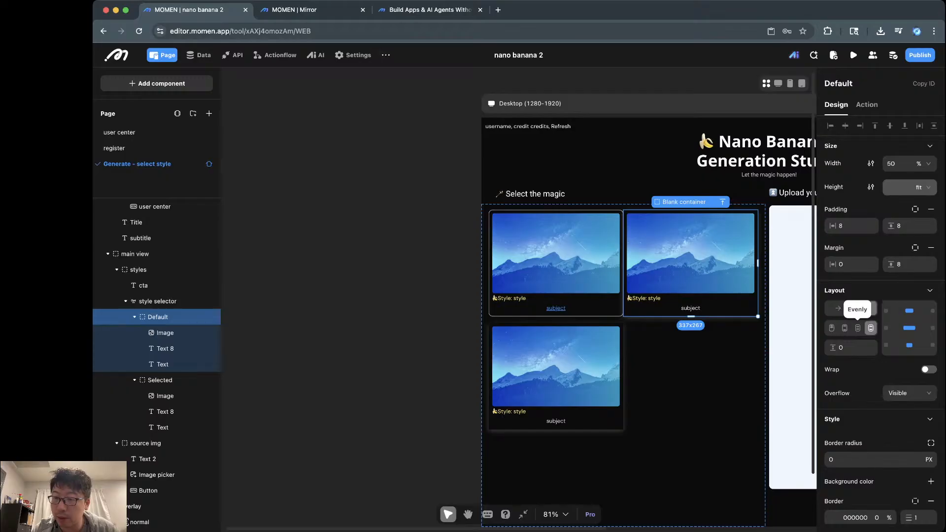
{"action": "left_click", "coordinate": [845, 328]}
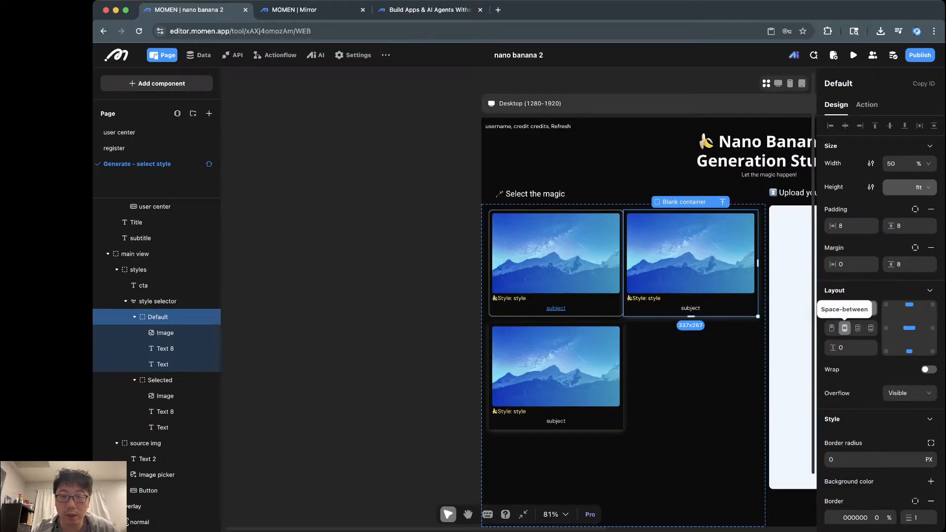
{"action": "key", "text": "ctrl+Tab"}
{"action": "key", "text": "ctrl+shift+Tab"}
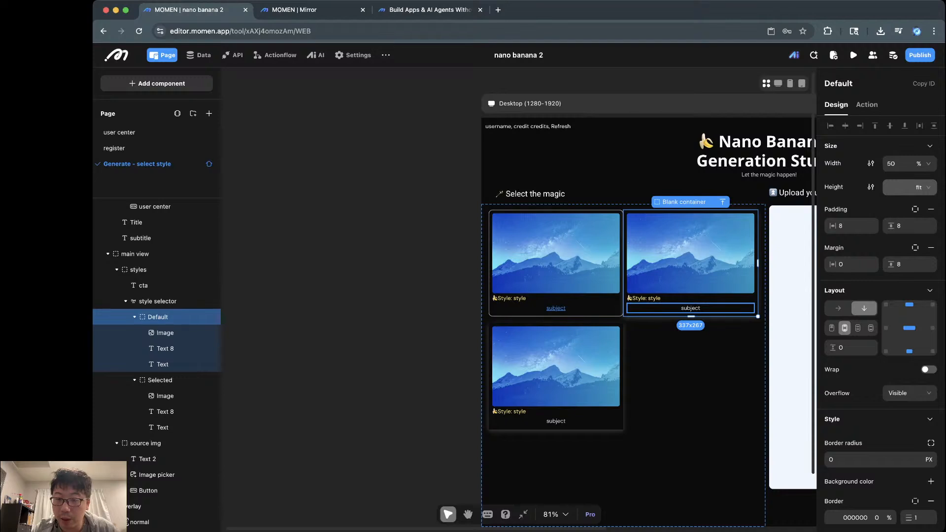
Step: Select the Selected card container and compare it in the Mirror preview
{"action": "left_click", "coordinate": [557, 308]}
{"action": "left_click", "coordinate": [571, 296]}
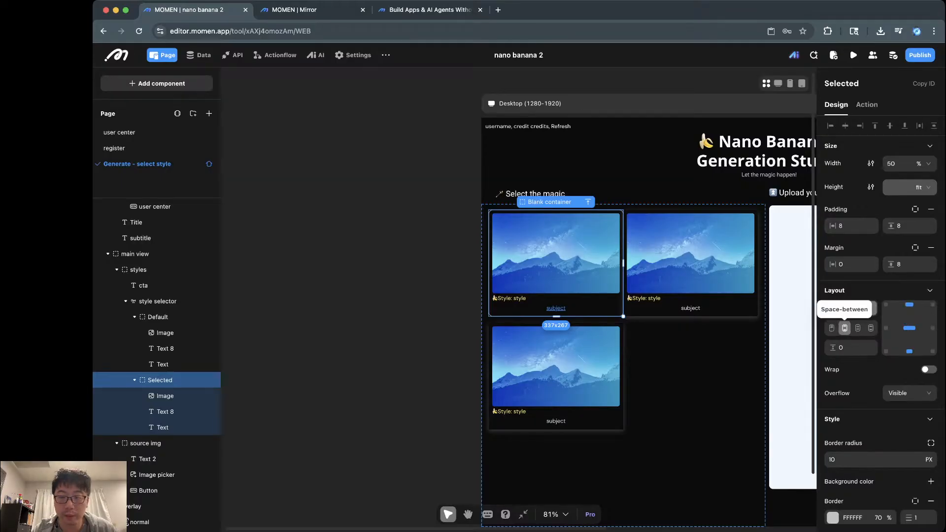
{"action": "key", "text": "ctrl+Tab"}
Step: Scroll through the Mirror preview, then return to the editor and pan the canvas to the Upload panel
{"action": "scroll", "coordinate": [519, 254], "scroll_direction": "down", "scroll_amount": 5}
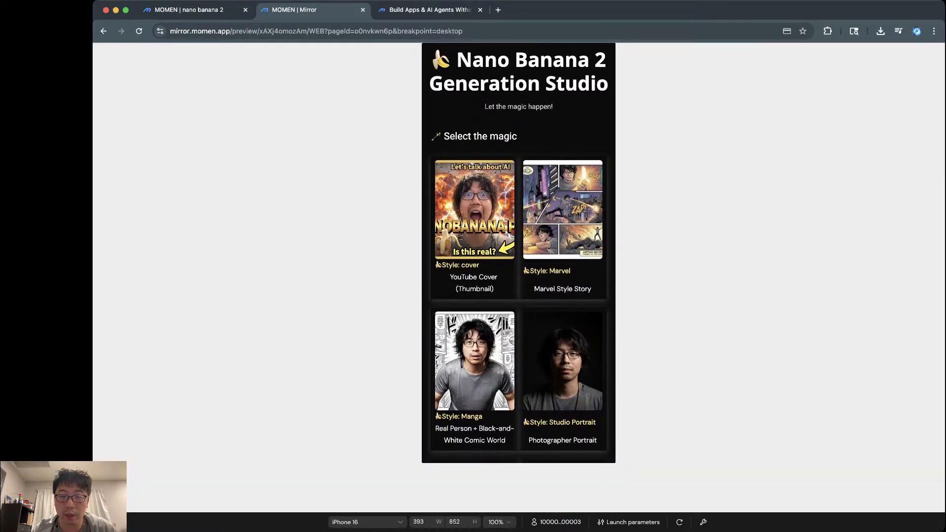
{"action": "scroll", "coordinate": [519, 253], "scroll_direction": "down", "scroll_amount": 9}
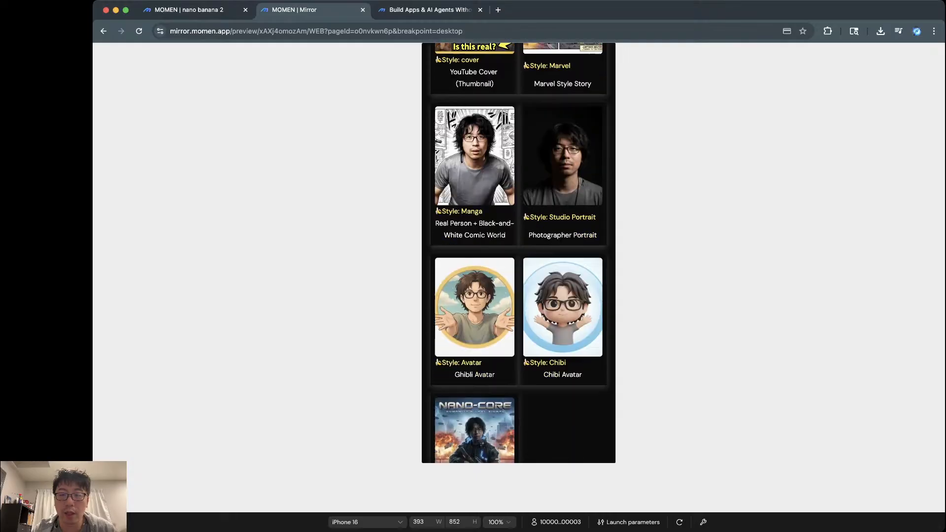
{"action": "scroll", "coordinate": [518, 253], "scroll_direction": "up", "scroll_amount": 14}
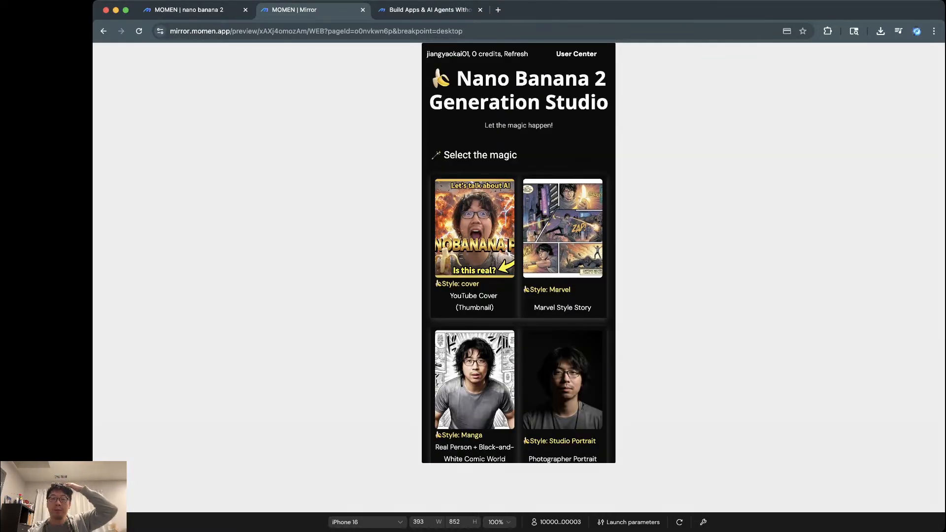
{"action": "scroll", "coordinate": [518, 254], "scroll_direction": "down", "scroll_amount": 14}
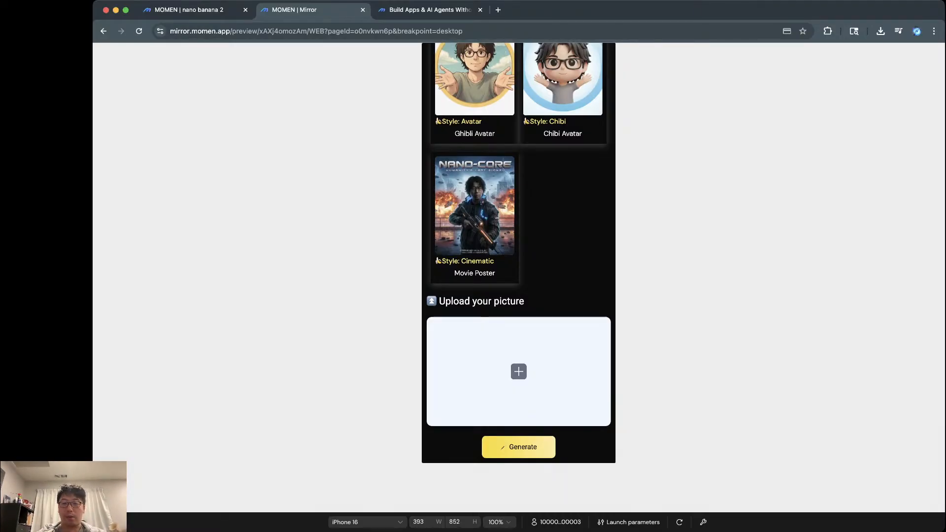
{"action": "key", "text": "ctrl+shift+Tab"}
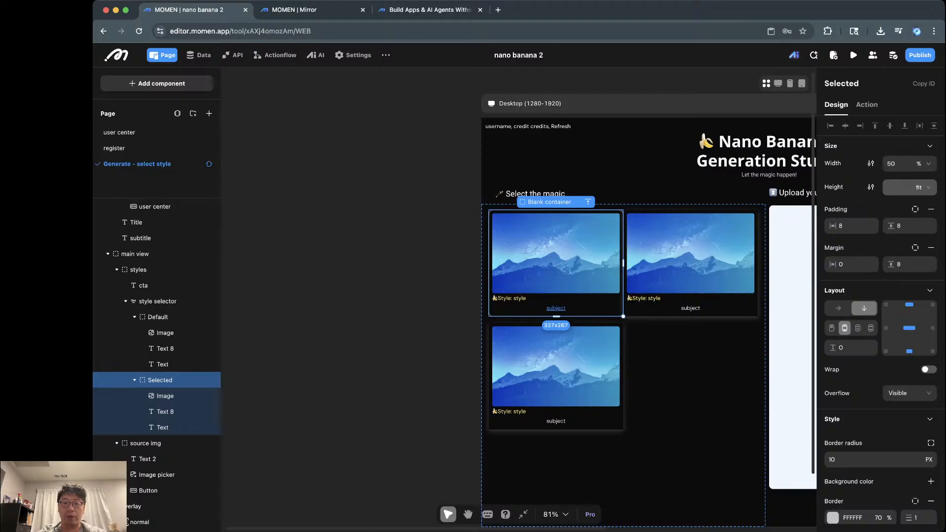
{"action": "scroll", "coordinate": [592, 305], "scroll_direction": "right", "scroll_amount": 8}
{"action": "scroll", "coordinate": [591, 306], "scroll_direction": "down", "scroll_amount": 2}
{"action": "scroll", "coordinate": [591, 306], "scroll_direction": "left", "scroll_amount": 2}
{"action": "scroll", "coordinate": [592, 305], "scroll_direction": "up", "scroll_amount": 1}
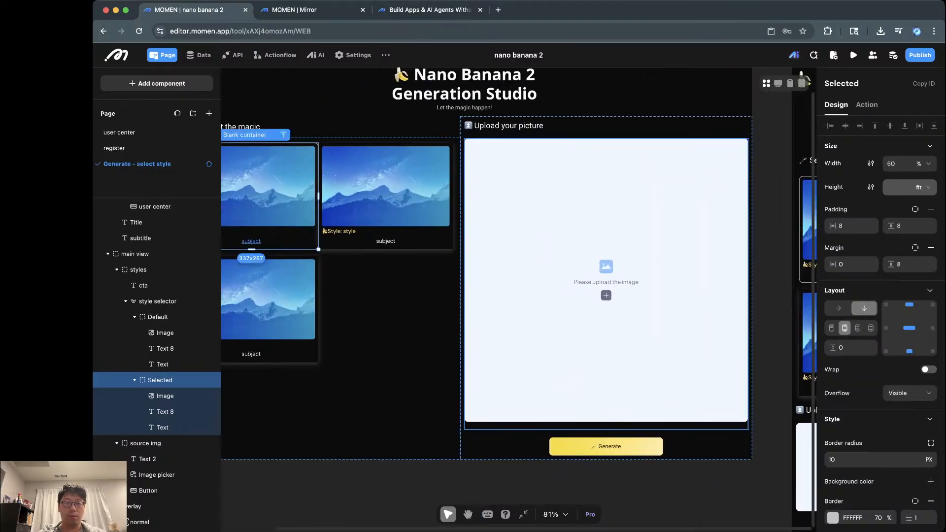
{"action": "scroll", "coordinate": [542, 295], "scroll_direction": "left", "scroll_amount": 3}
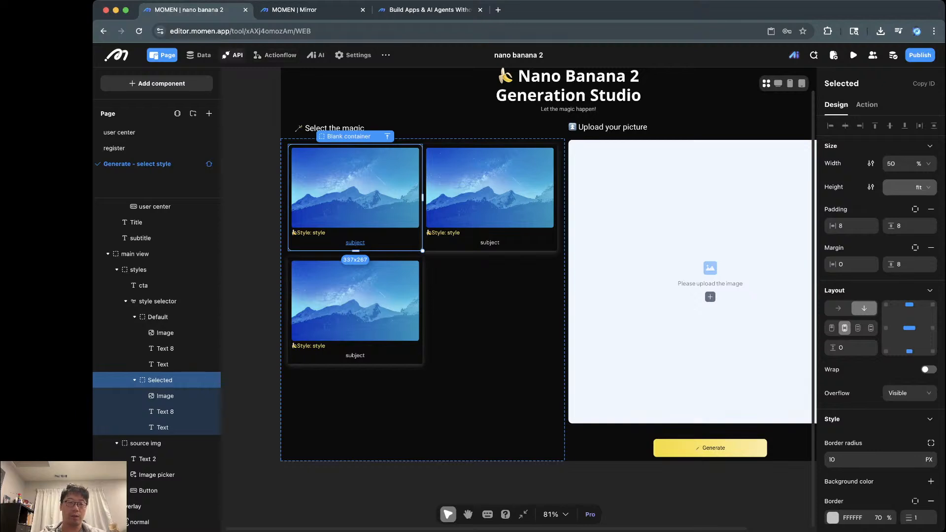
{"action": "left_click", "coordinate": [231, 55]}
Step: Look over the auto grant free credit actionflow, then show the image generation flow's Input parameters: prompt and origin_image
{"action": "left_click", "coordinate": [275, 55]}
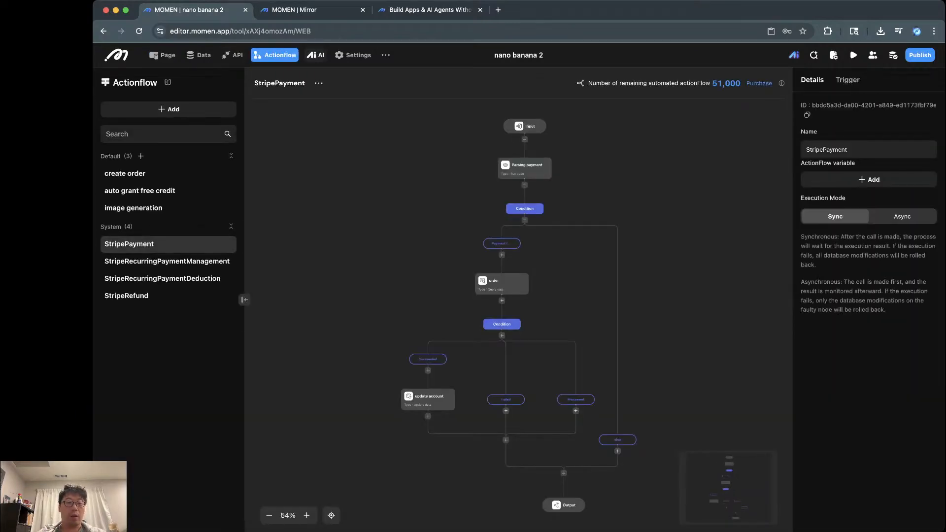
{"action": "left_click", "coordinate": [140, 192]}
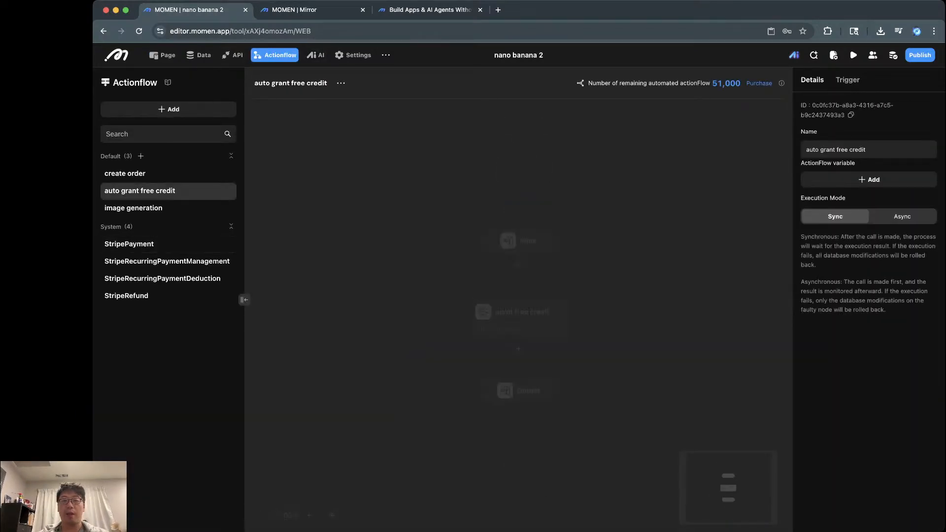
{"action": "scroll", "coordinate": [407, 249], "scroll_direction": "up", "scroll_amount": 5}
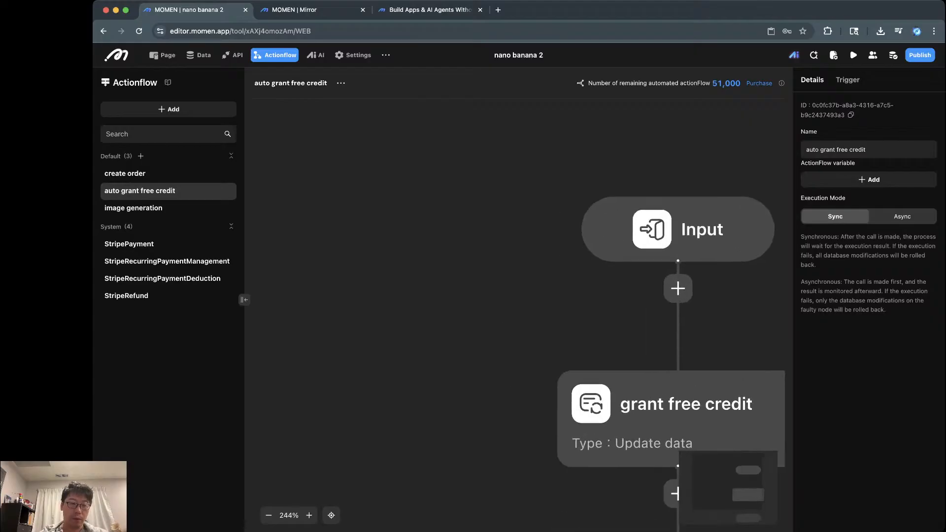
{"action": "left_click", "coordinate": [133, 209]}
{"action": "scroll", "coordinate": [451, 234], "scroll_direction": "up", "scroll_amount": 5}
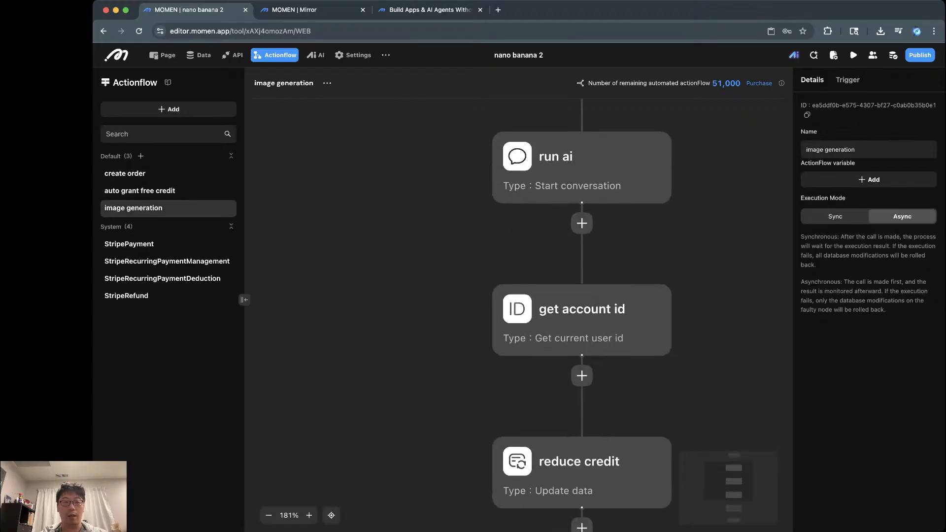
{"action": "left_click_drag", "start_coordinate": [451, 234], "coordinate": [400, 367]}
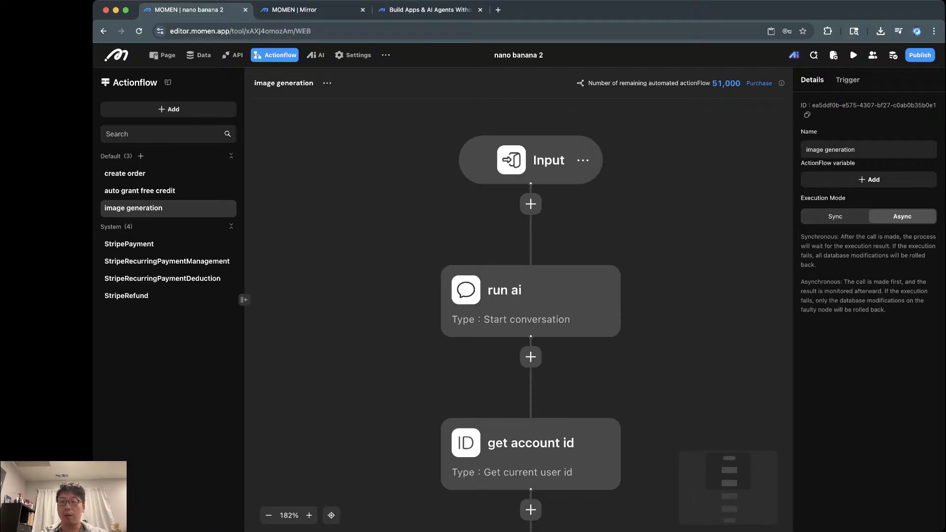
{"action": "left_click", "coordinate": [535, 162]}
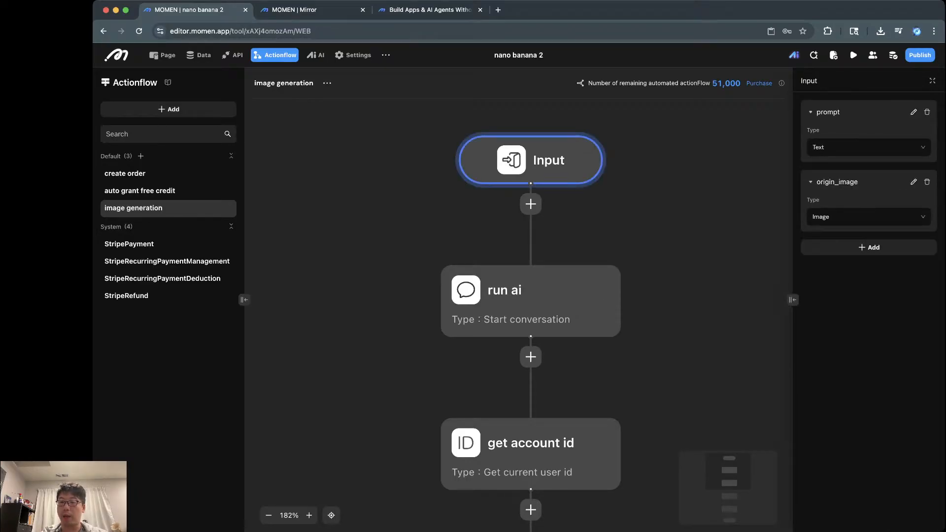
Step: Try renaming the origin_image input to original_image, then back out when it breaks a button
{"action": "left_click", "coordinate": [913, 182]}
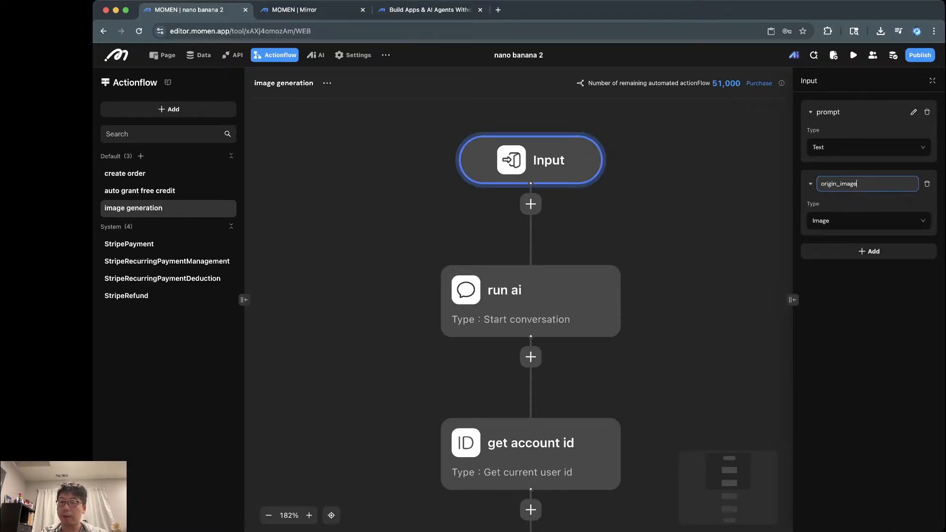
{"action": "left_click", "coordinate": [835, 184]}
{"action": "type", "text": "al"}
{"action": "key", "text": "Return"}
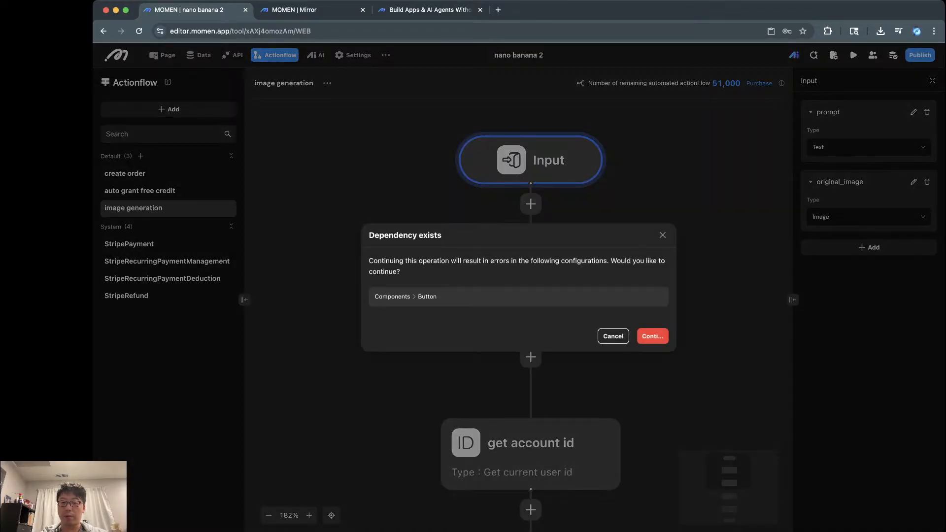
{"action": "left_click", "coordinate": [614, 336]}
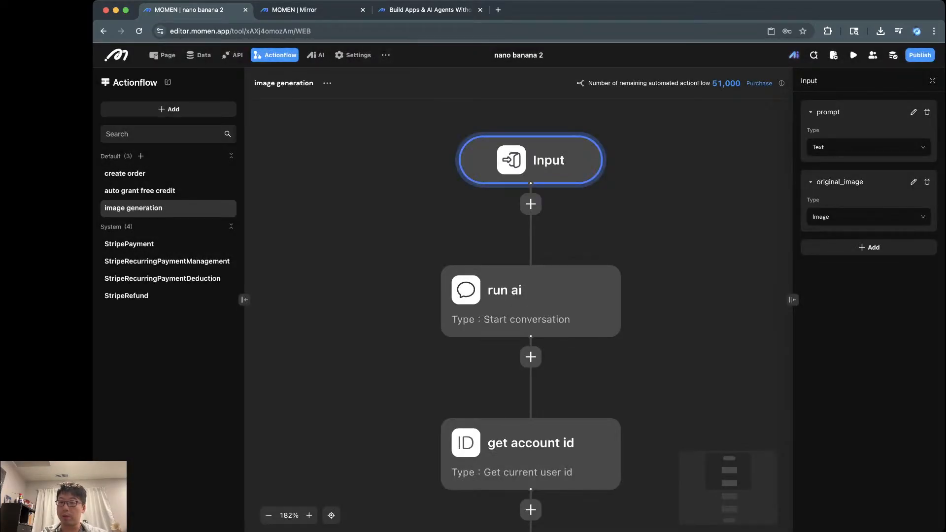
Step: Rename the input to source_image, accept the dependency warning, and sync the actionflow changes
{"action": "left_click", "coordinate": [913, 182]}
{"action": "double_click", "coordinate": [837, 183]}
{"action": "left_click", "coordinate": [840, 184]}
{"action": "key", "text": "super+BackSpace"}
{"action": "type", "text": "source"}
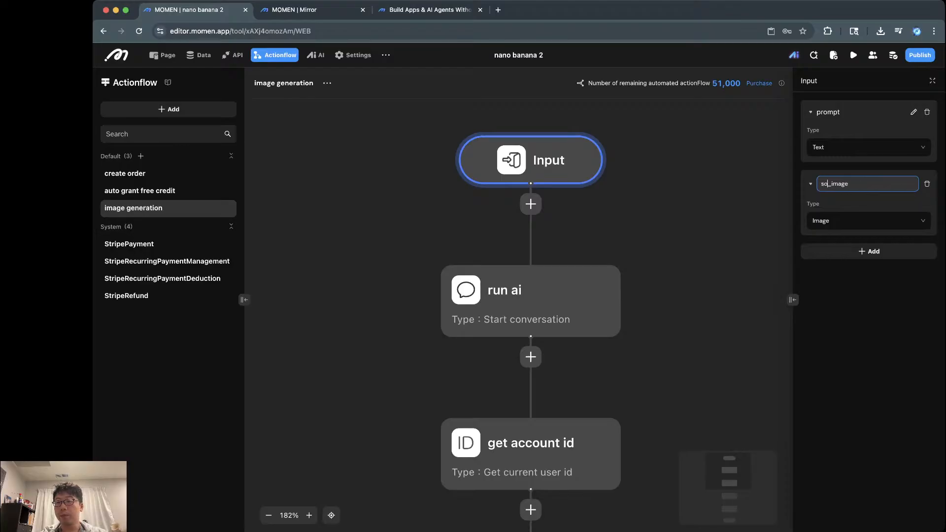
{"action": "key", "text": "Return"}
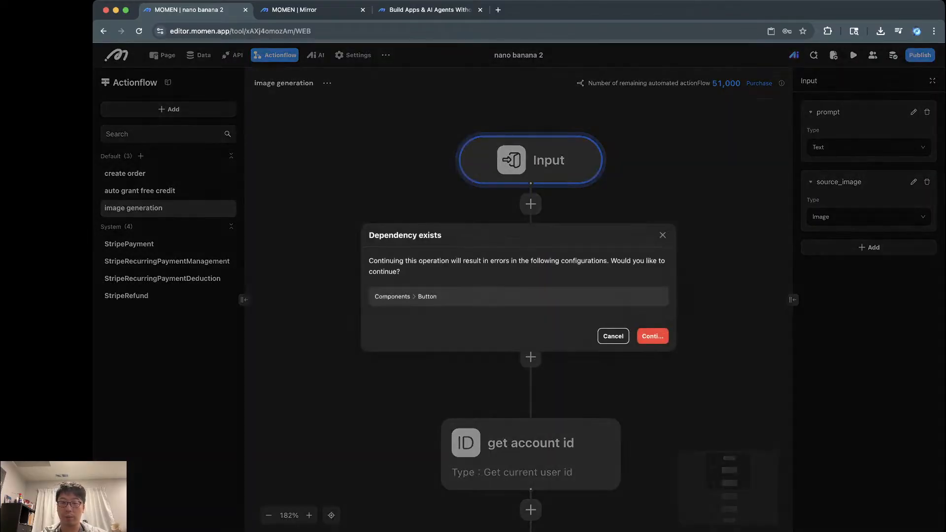
{"action": "key", "text": "Return"}
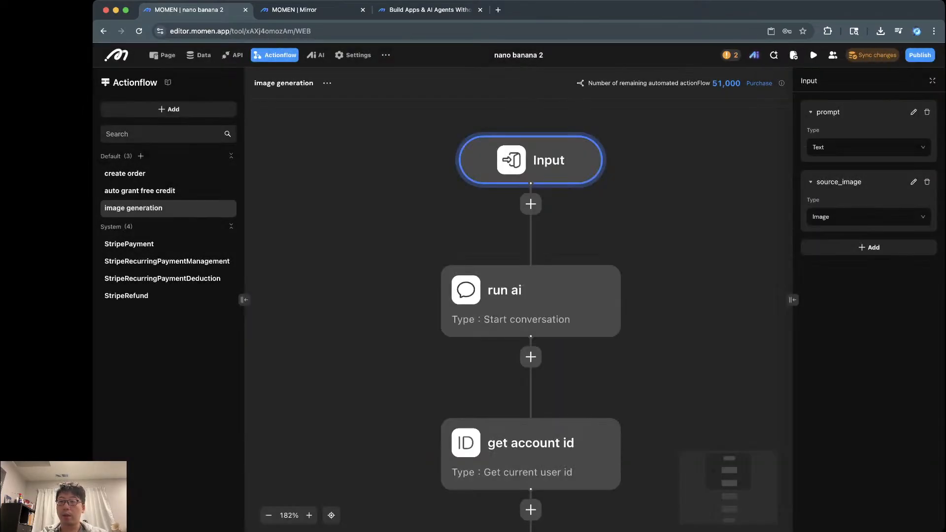
{"action": "left_click", "coordinate": [872, 55]}
{"action": "left_click", "coordinate": [634, 345]}
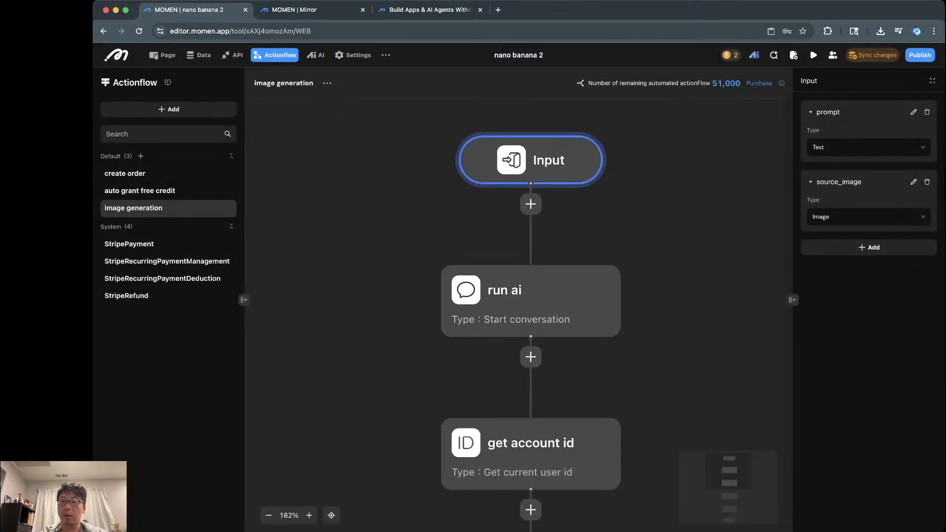
Step: From the error list, clear the run ai step's broken origin_image binding
{"action": "left_click", "coordinate": [730, 54]}
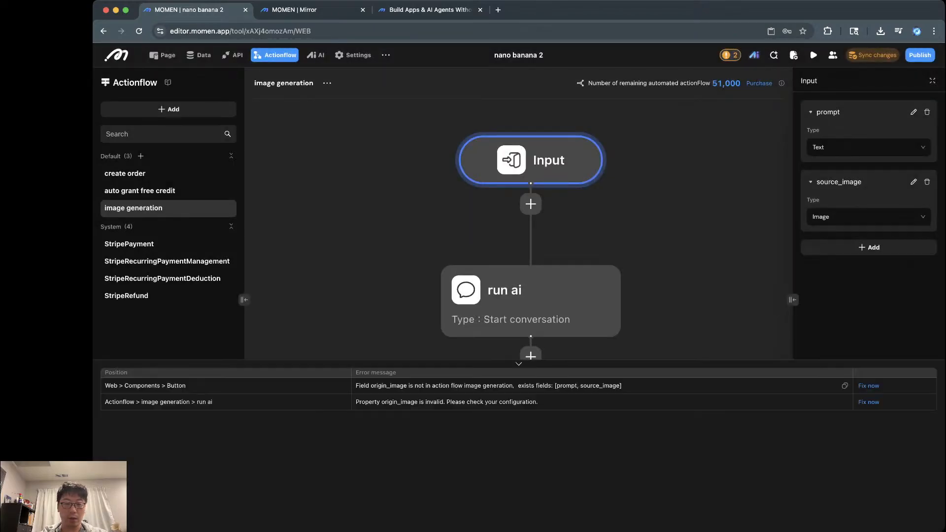
{"action": "left_click", "coordinate": [868, 402]}
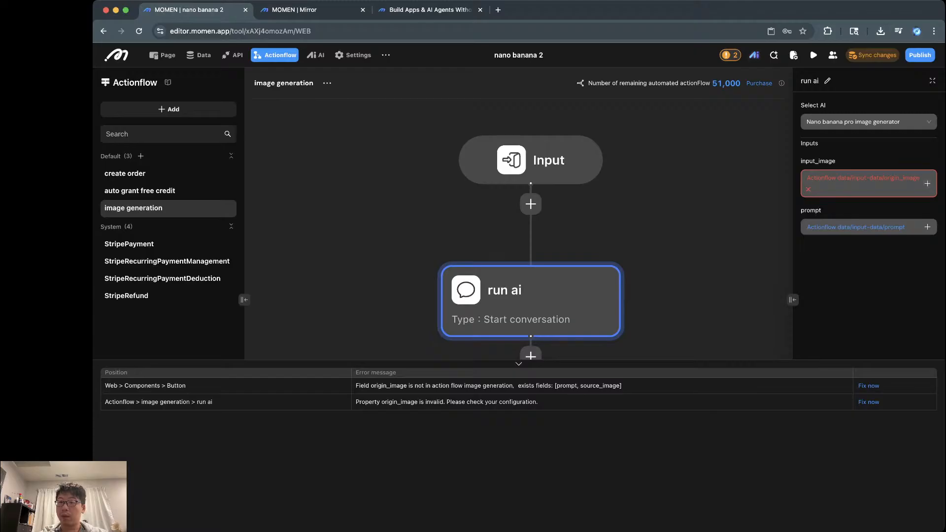
{"action": "left_click", "coordinate": [807, 189]}
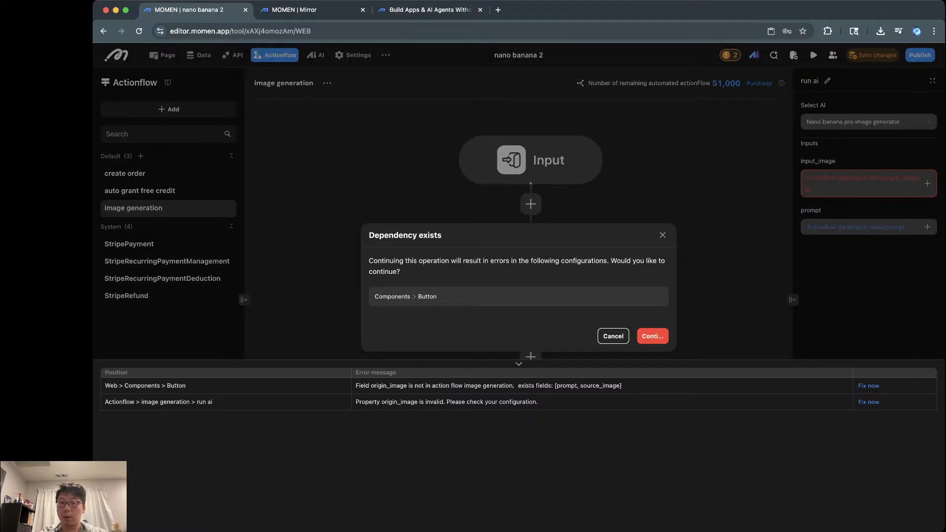
{"action": "left_click", "coordinate": [652, 336]}
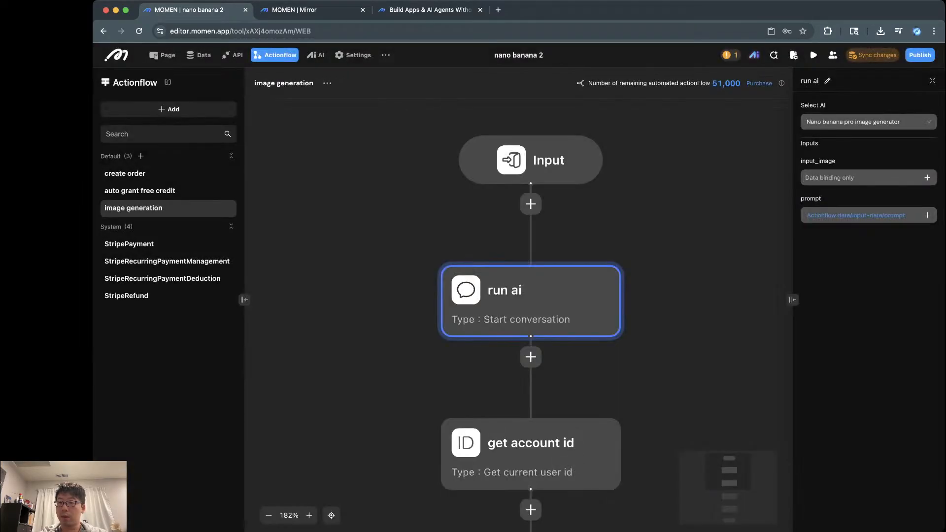
Step: Bind run ai's input_image to the source_image actionflow input, keeping it despite the dependency warning
{"action": "left_click", "coordinate": [927, 177]}
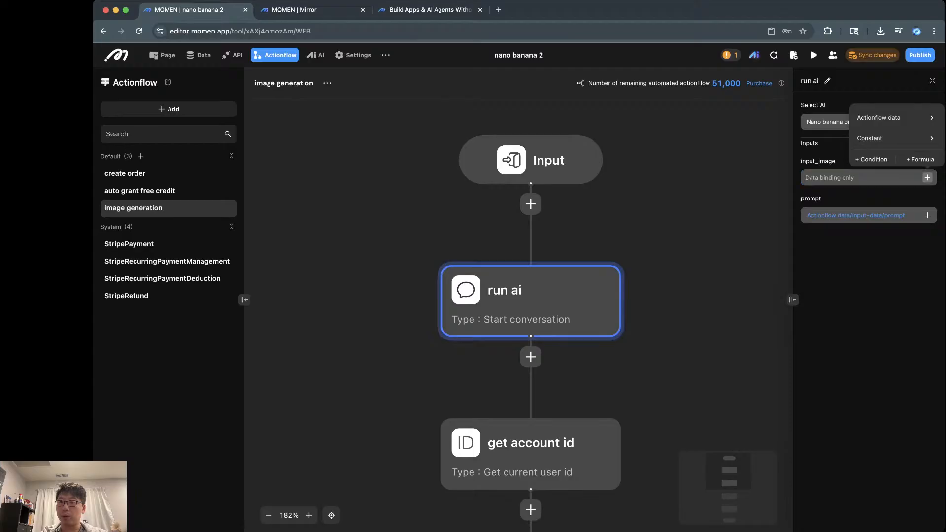
{"action": "mouse_move", "coordinate": [894, 117]}
{"action": "mouse_move", "coordinate": [810, 120]}
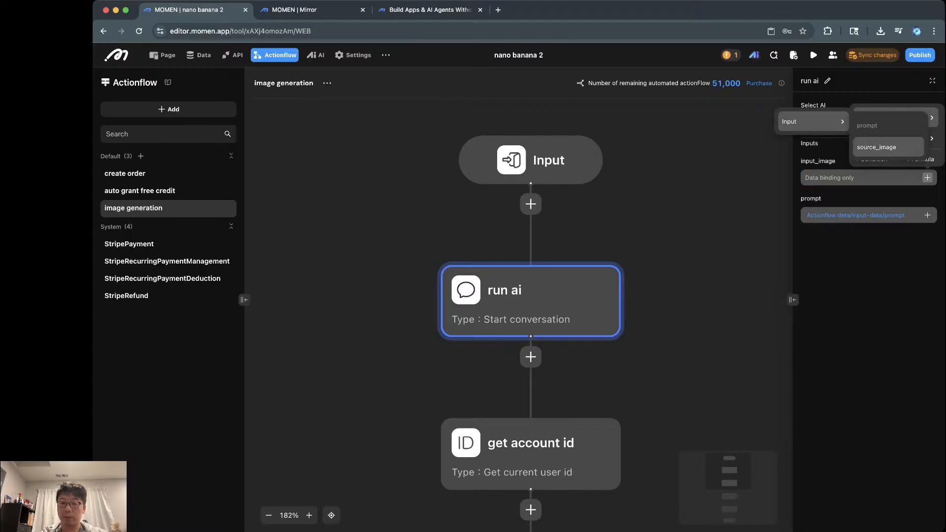
{"action": "left_click", "coordinate": [879, 142]}
{"action": "left_click", "coordinate": [668, 322]}
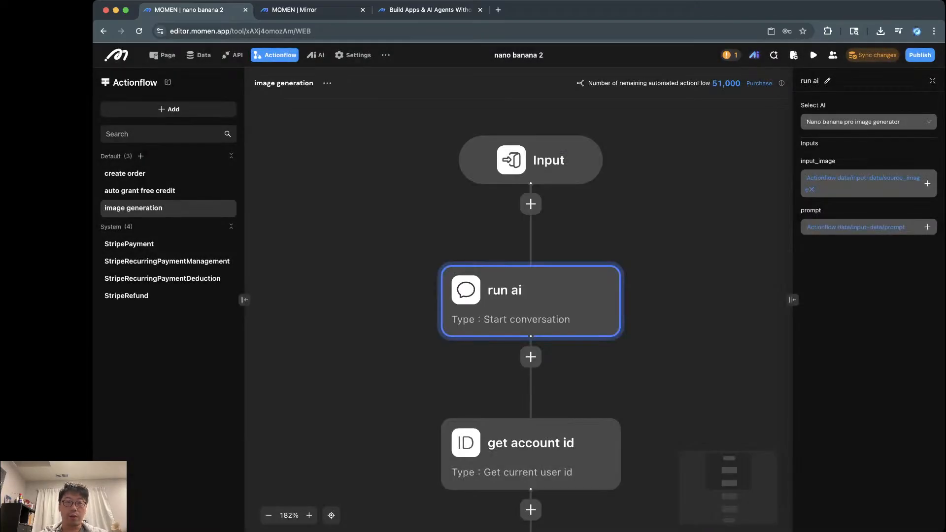
{"action": "left_click", "coordinate": [163, 54]}
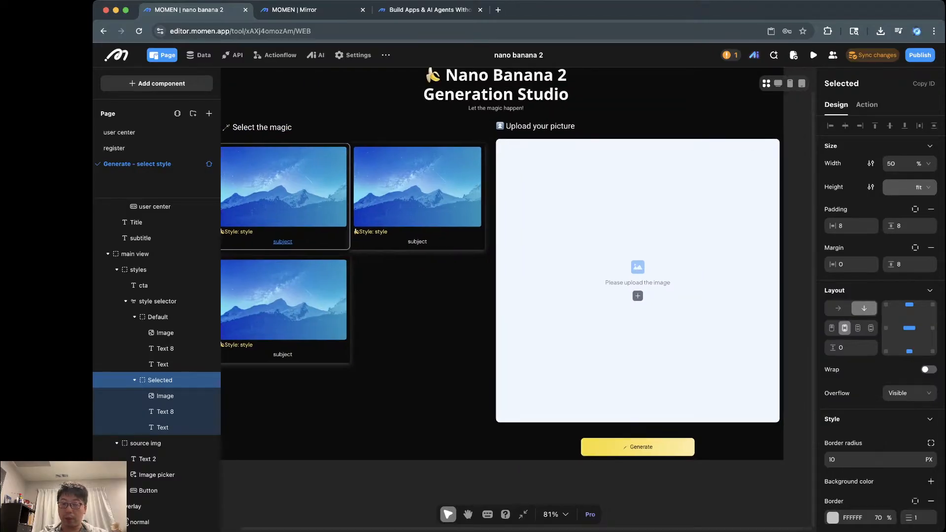
Step: In the Generate button's On click flow, set the actionflow's source_image to the Image picker input
{"action": "left_click", "coordinate": [637, 447]}
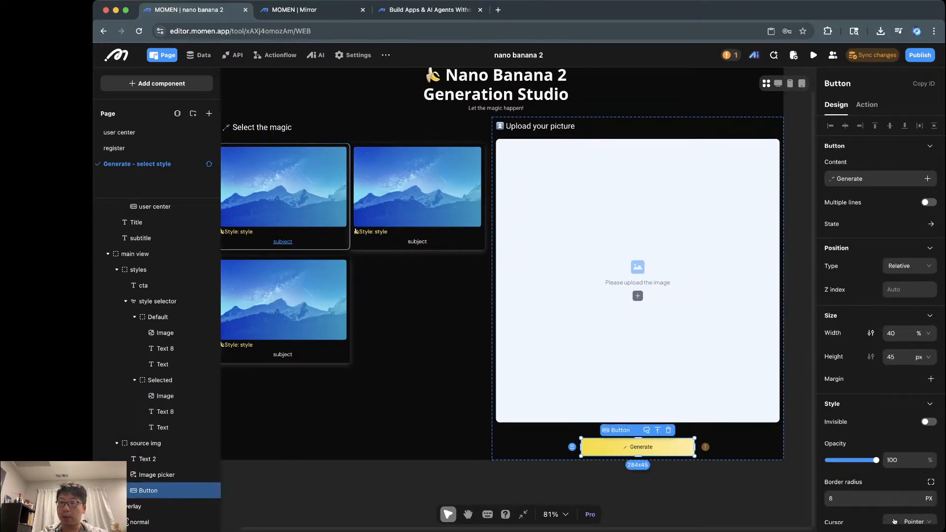
{"action": "left_click", "coordinate": [867, 105]}
{"action": "left_click", "coordinate": [855, 144]}
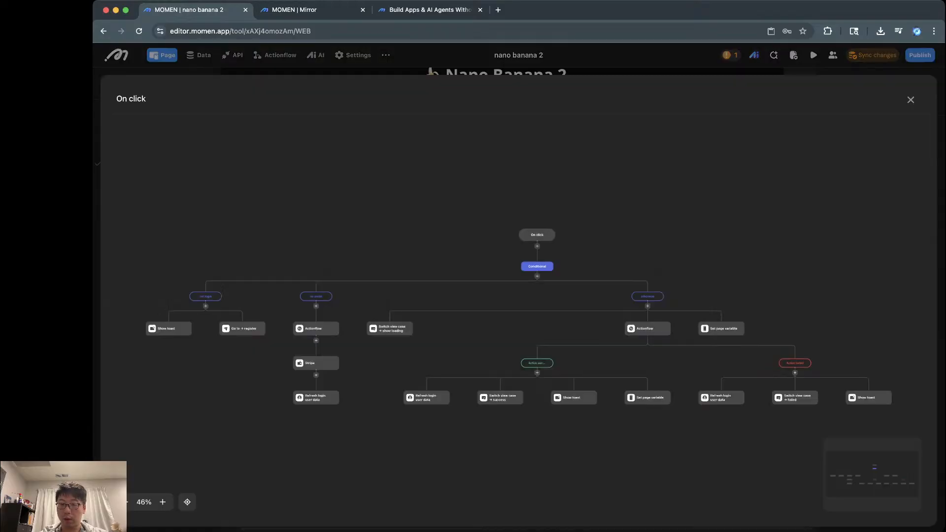
{"action": "scroll", "coordinate": [737, 386], "scroll_direction": "up", "scroll_amount": 5}
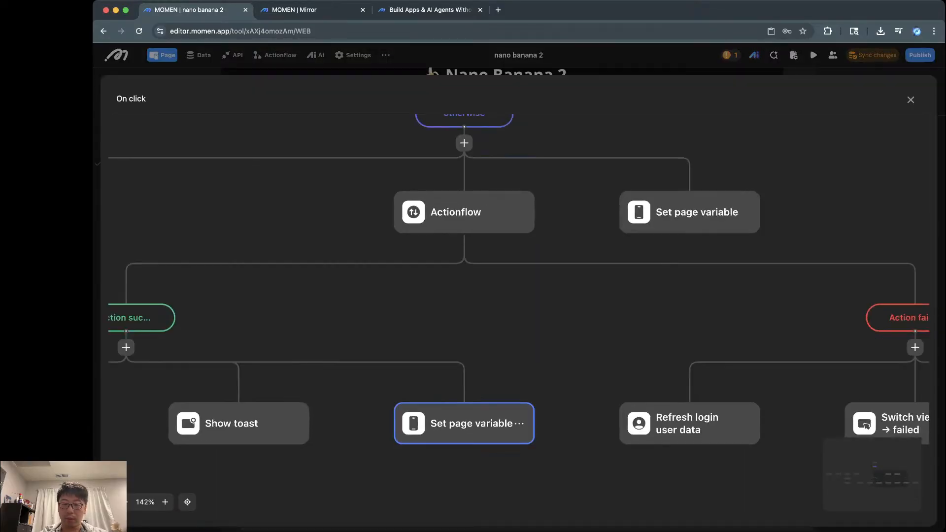
{"action": "scroll", "coordinate": [464, 423], "scroll_direction": "left", "scroll_amount": 6}
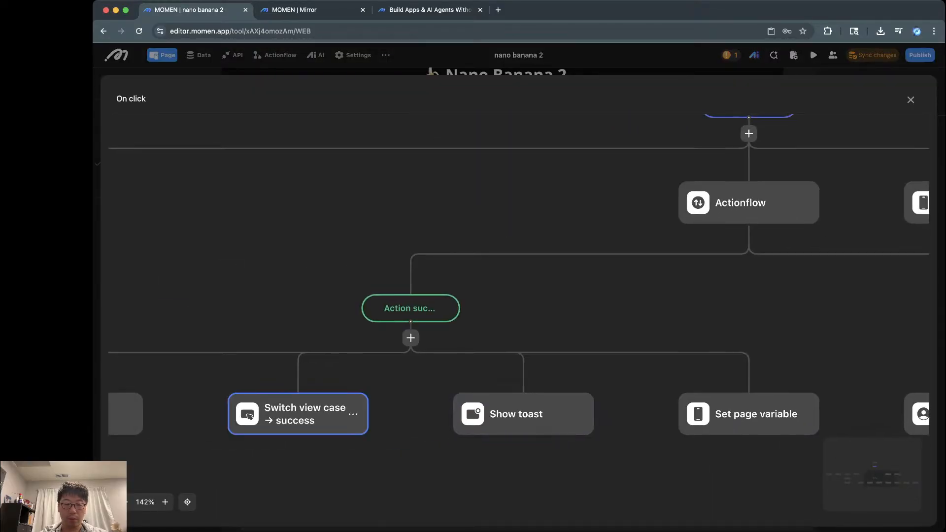
{"action": "scroll", "coordinate": [335, 419], "scroll_direction": "left", "scroll_amount": 5}
{"action": "scroll", "coordinate": [434, 417], "scroll_direction": "right", "scroll_amount": 8}
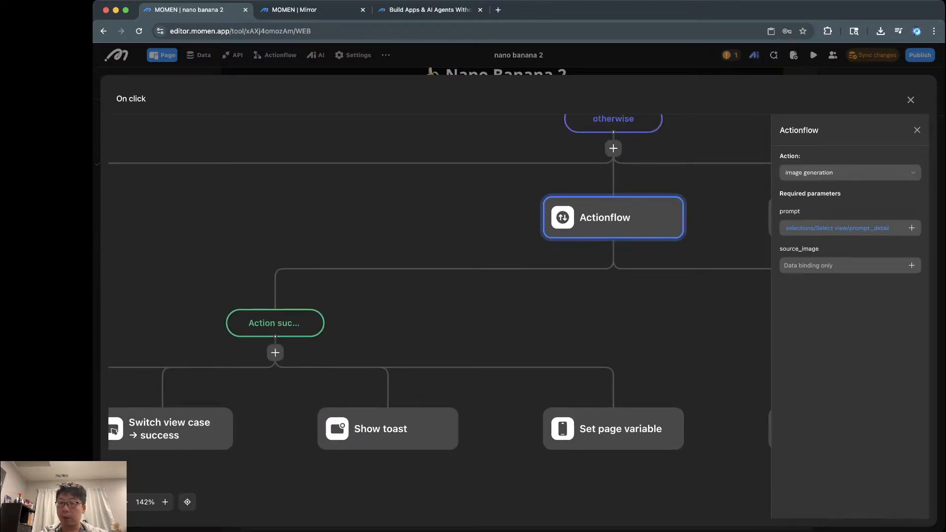
{"action": "left_click", "coordinate": [911, 265]}
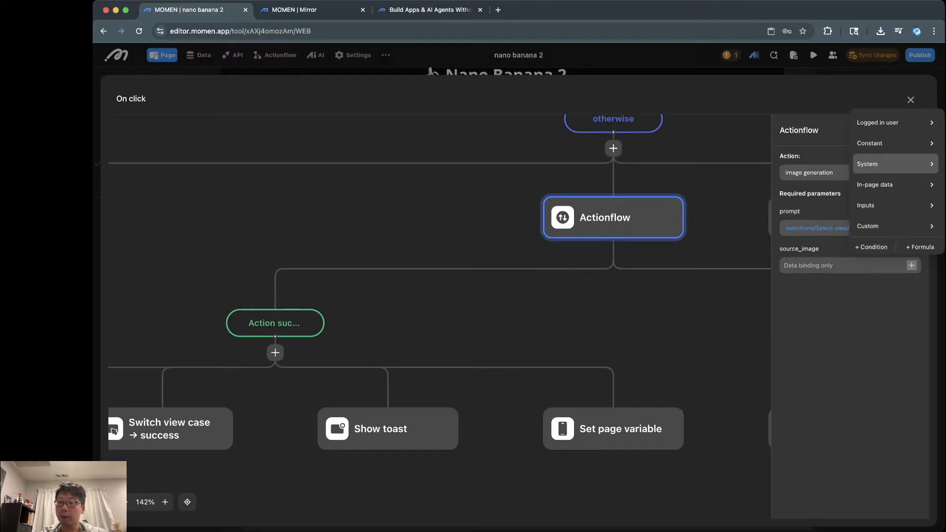
{"action": "left_click", "coordinate": [895, 205]}
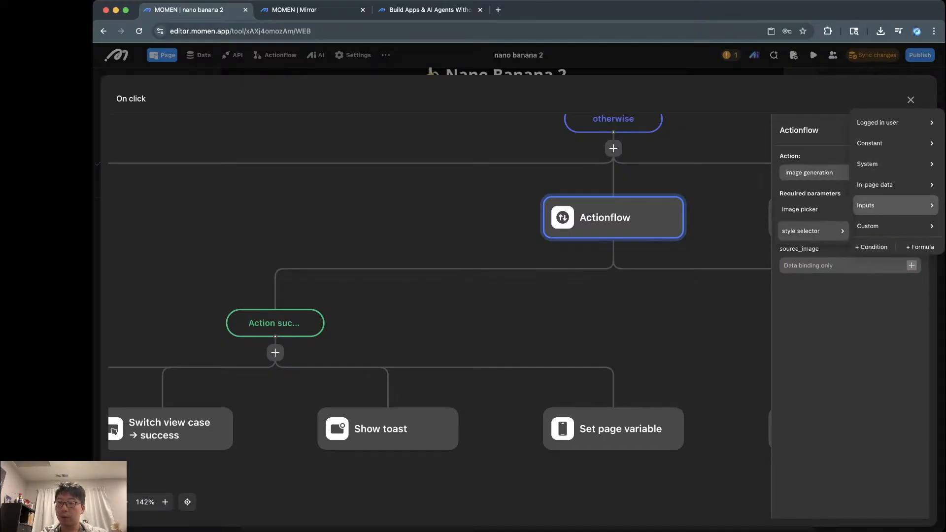
{"action": "left_click", "coordinate": [800, 209]}
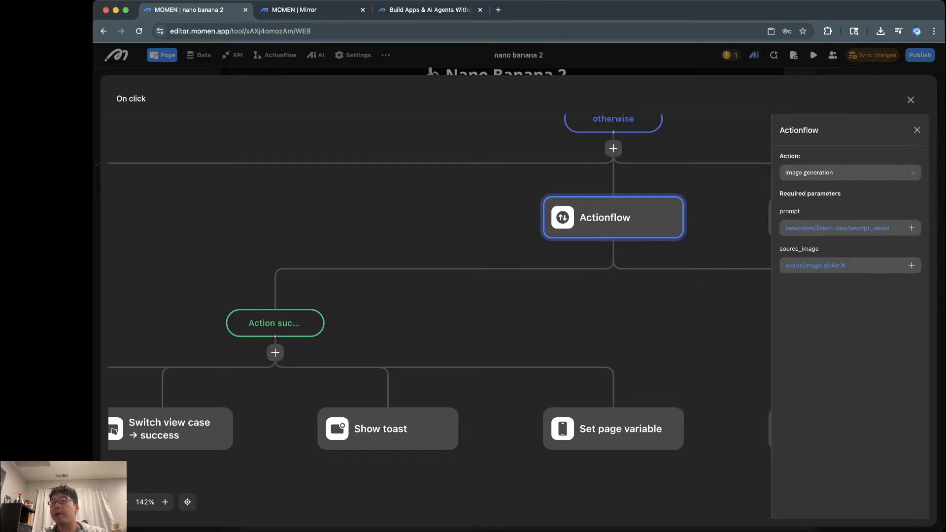
{"action": "key", "text": "Escape"}
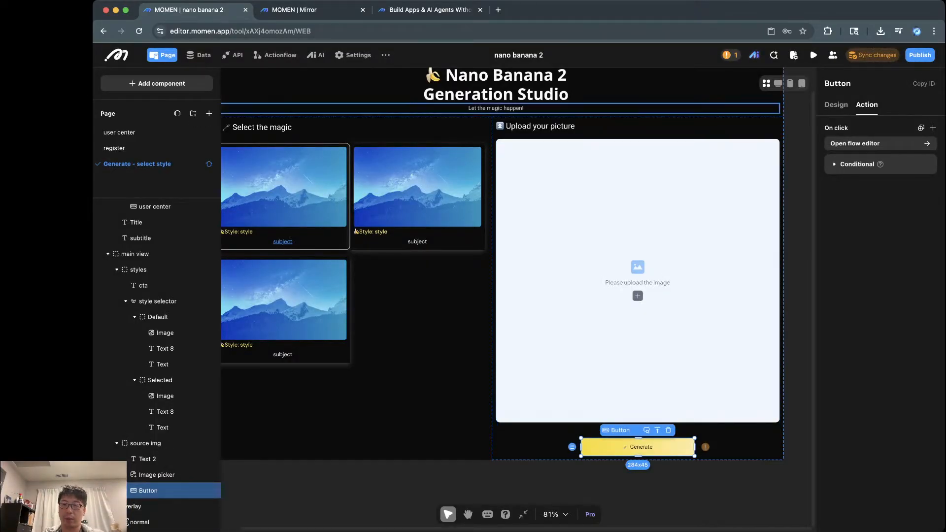
Step: Open the error list and jump to the Generate button causing the origin_image error
{"action": "left_click", "coordinate": [731, 55]}
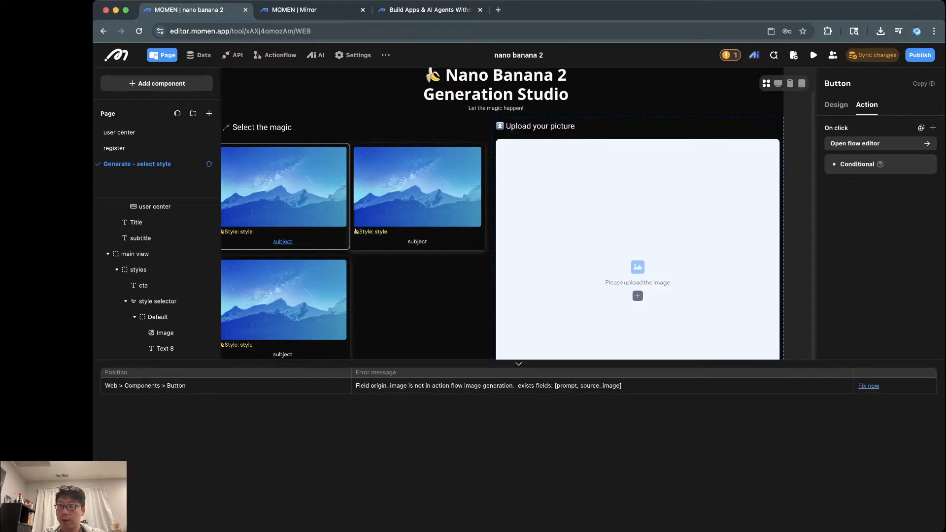
{"action": "left_click", "coordinate": [869, 386]}
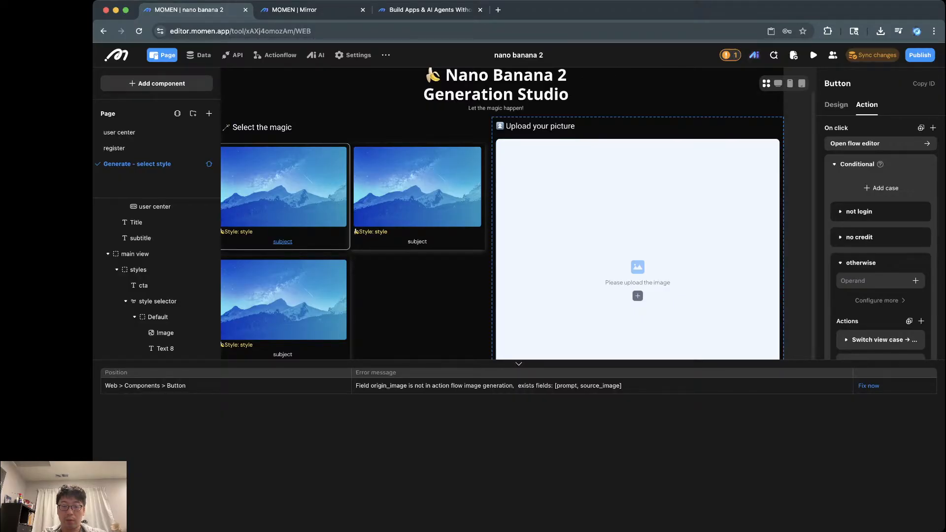
{"action": "key", "text": "super+Tab"}
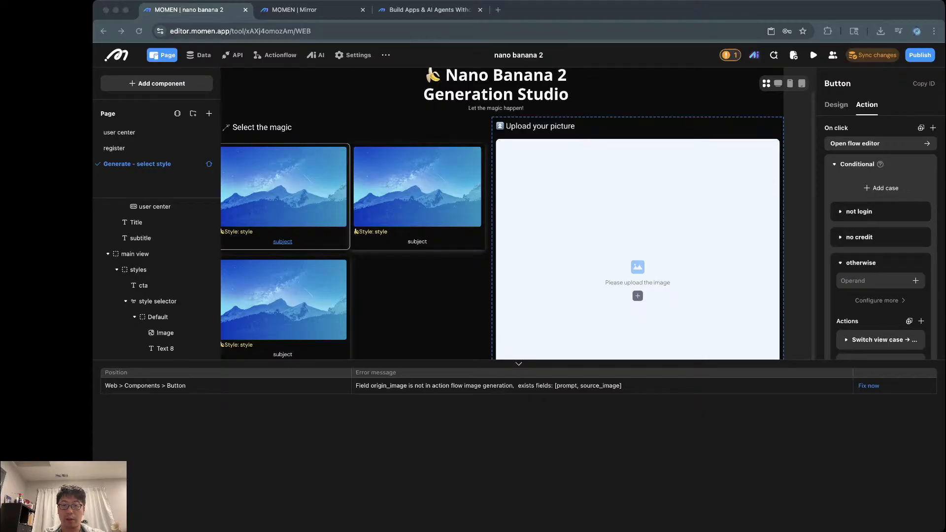
{"action": "left_click", "coordinate": [495, 85]}
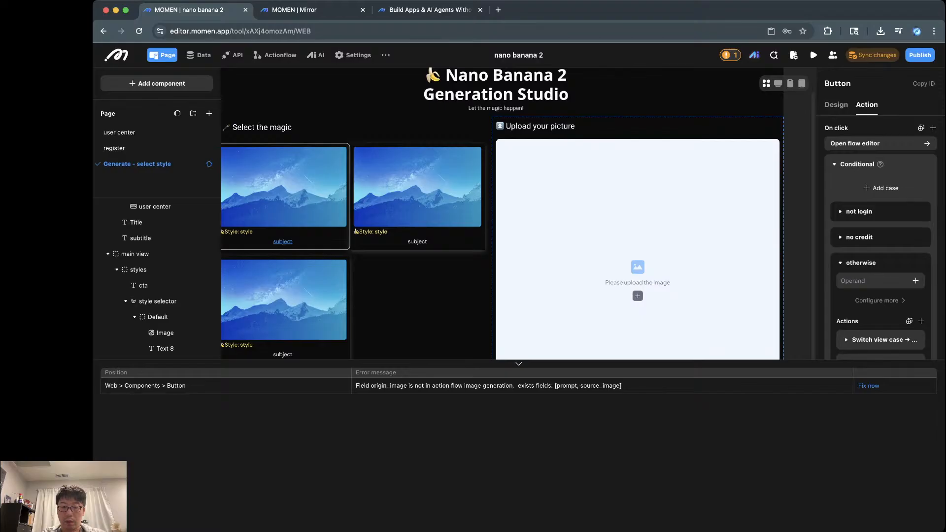
{"action": "left_click", "coordinate": [868, 385]}
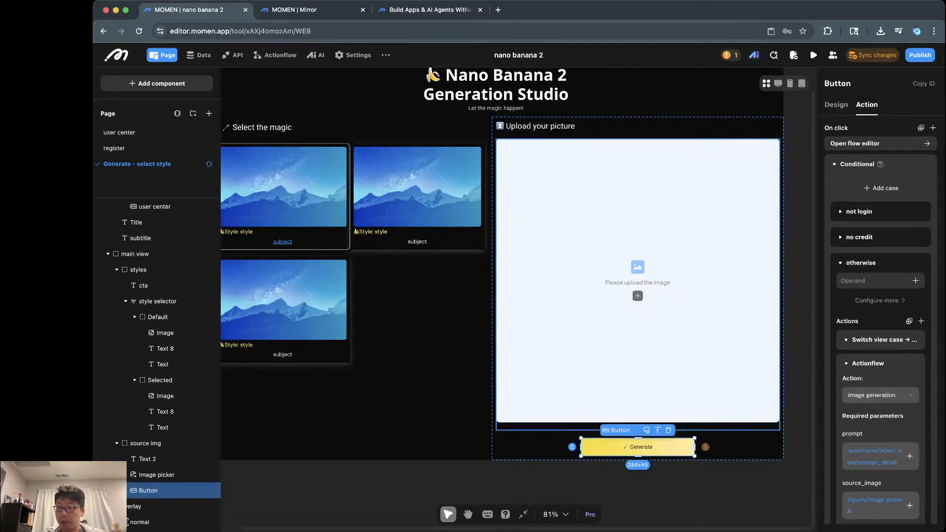
{"action": "scroll", "coordinate": [880, 318], "scroll_direction": "down", "scroll_amount": 5}
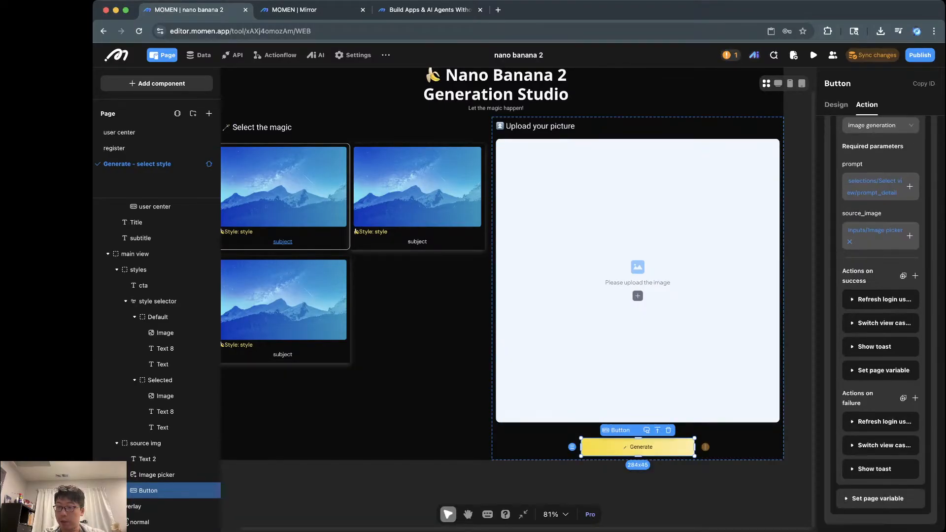
{"action": "scroll", "coordinate": [880, 318], "scroll_direction": "up", "scroll_amount": 5}
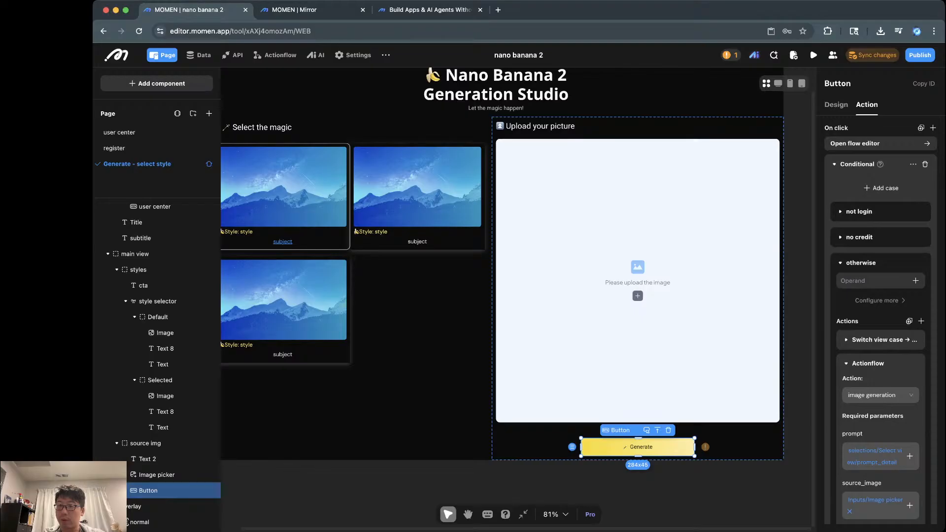
Step: Reopen the Generate button's On click flow and inspect the otherwise-branch Actionflow's prompt and source_image bindings
{"action": "left_click", "coordinate": [857, 143]}
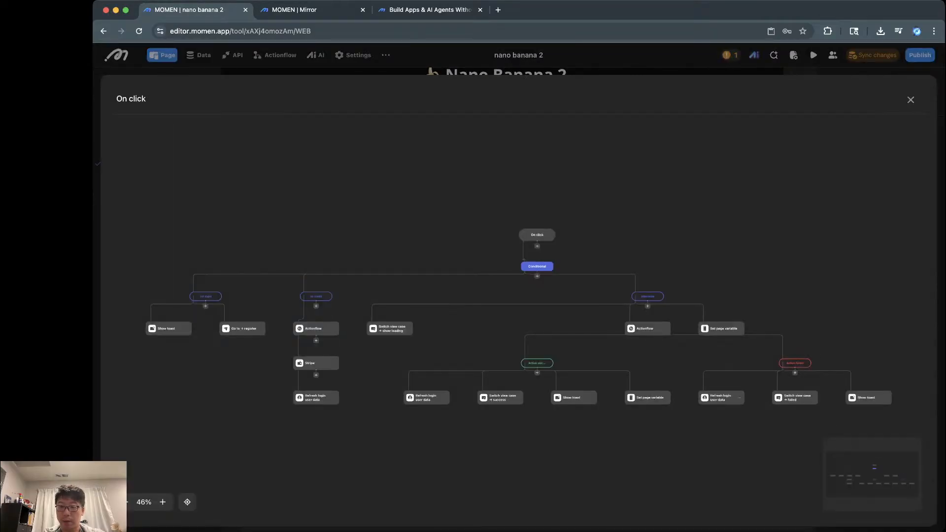
{"action": "scroll", "coordinate": [708, 394], "scroll_direction": "up", "scroll_amount": 6}
{"action": "scroll", "coordinate": [708, 394], "scroll_direction": "left", "scroll_amount": 1}
{"action": "scroll", "coordinate": [708, 395], "scroll_direction": "down", "scroll_amount": 1}
{"action": "scroll", "coordinate": [710, 395], "scroll_direction": "down", "scroll_amount": 3}
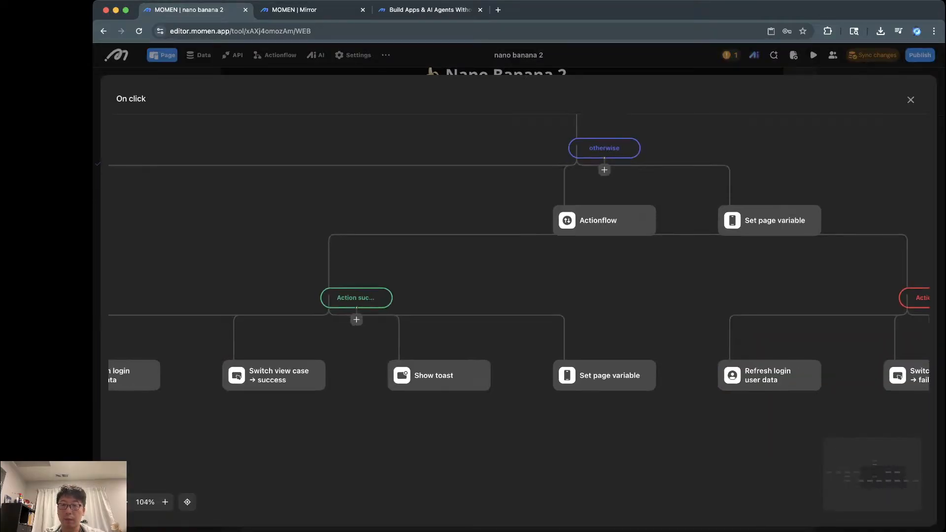
{"action": "left_click", "coordinate": [604, 221]}
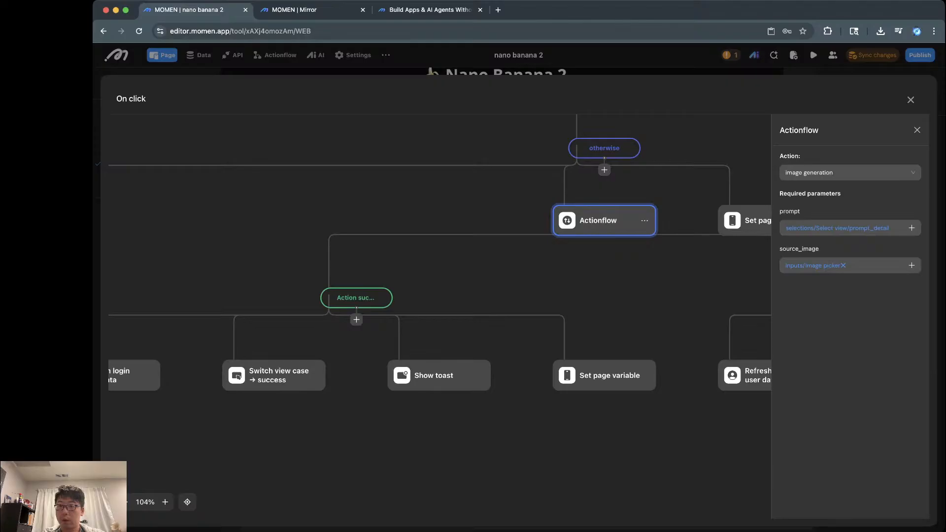
Step: Inspect the Actionflow step in the On click flow's no credit branch
{"action": "scroll", "coordinate": [439, 246], "scroll_direction": "down", "scroll_amount": 1}
{"action": "scroll", "coordinate": [438, 246], "scroll_direction": "left", "scroll_amount": 3}
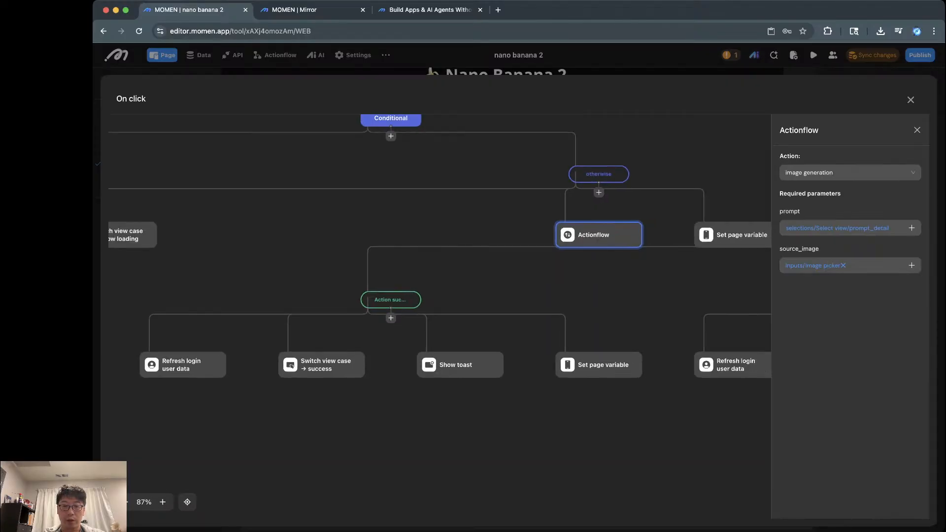
{"action": "scroll", "coordinate": [439, 237], "scroll_direction": "left", "scroll_amount": 6}
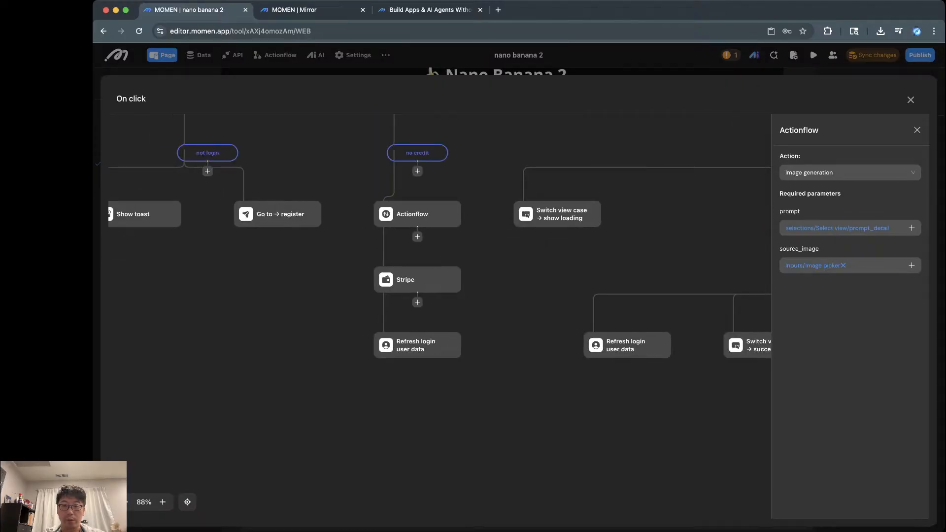
{"action": "scroll", "coordinate": [439, 273], "scroll_direction": "up", "scroll_amount": 2}
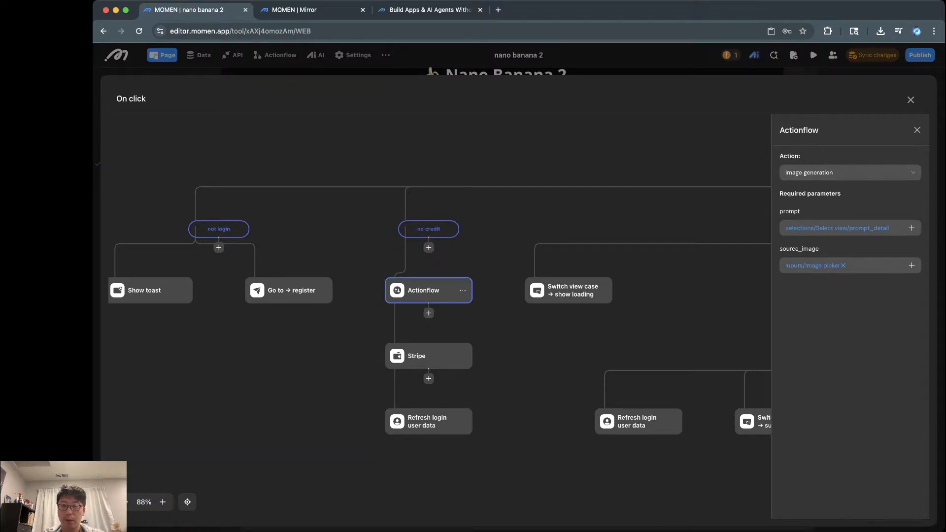
{"action": "left_click", "coordinate": [429, 290]}
{"action": "scroll", "coordinate": [430, 290], "scroll_direction": "right", "scroll_amount": 10}
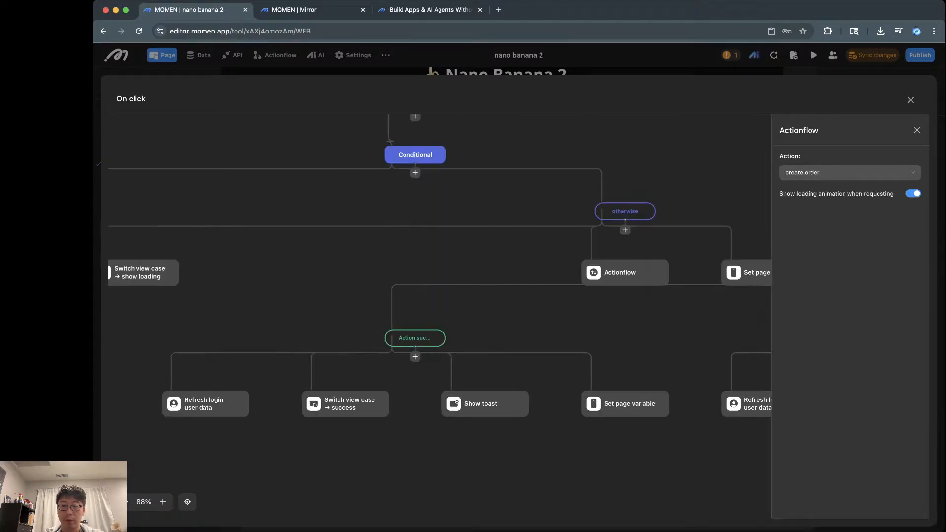
{"action": "scroll", "coordinate": [573, 295], "scroll_direction": "right", "scroll_amount": 3}
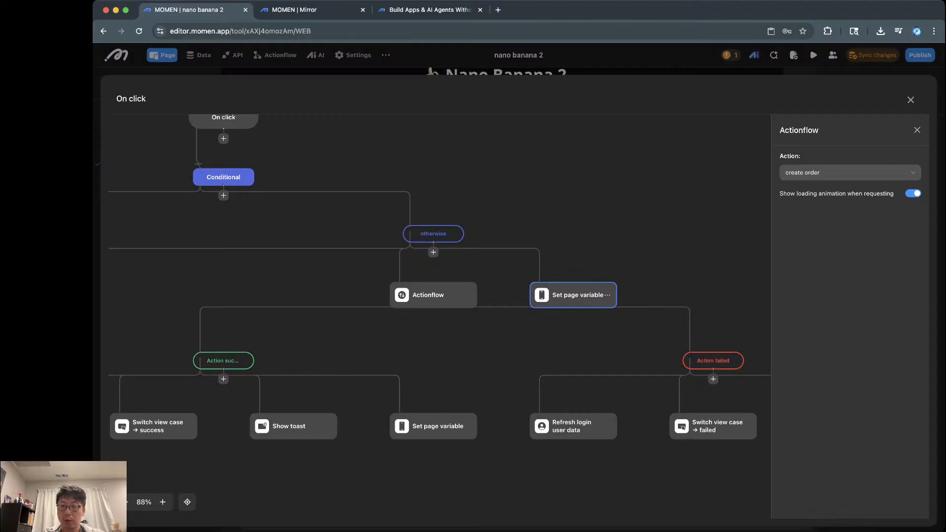
Step: Check the Set page variable step storing generated_image and the Refresh login user data step
{"action": "left_click", "coordinate": [573, 295]}
{"action": "scroll", "coordinate": [640, 385], "scroll_direction": "right", "scroll_amount": 2}
{"action": "scroll", "coordinate": [640, 384], "scroll_direction": "down", "scroll_amount": 1}
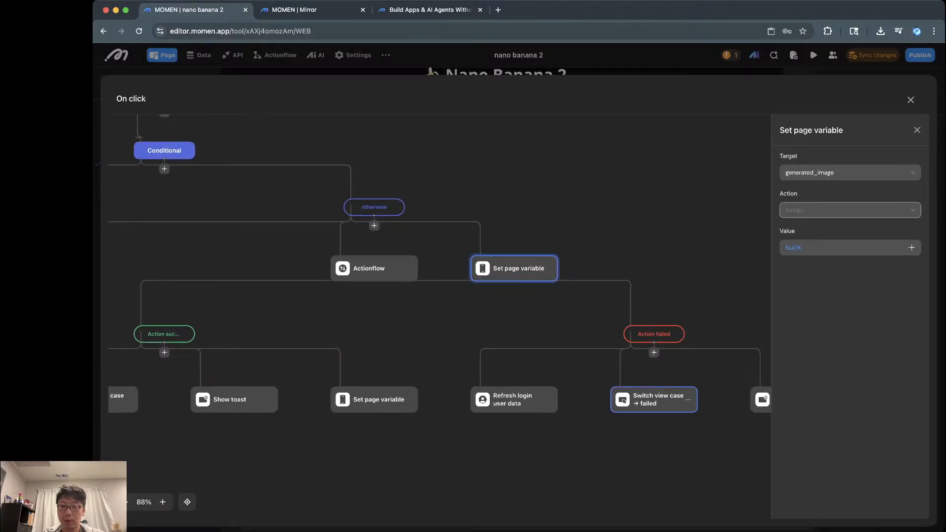
{"action": "scroll", "coordinate": [552, 399], "scroll_direction": "right", "scroll_amount": 2}
{"action": "scroll", "coordinate": [552, 399], "scroll_direction": "down", "scroll_amount": 1}
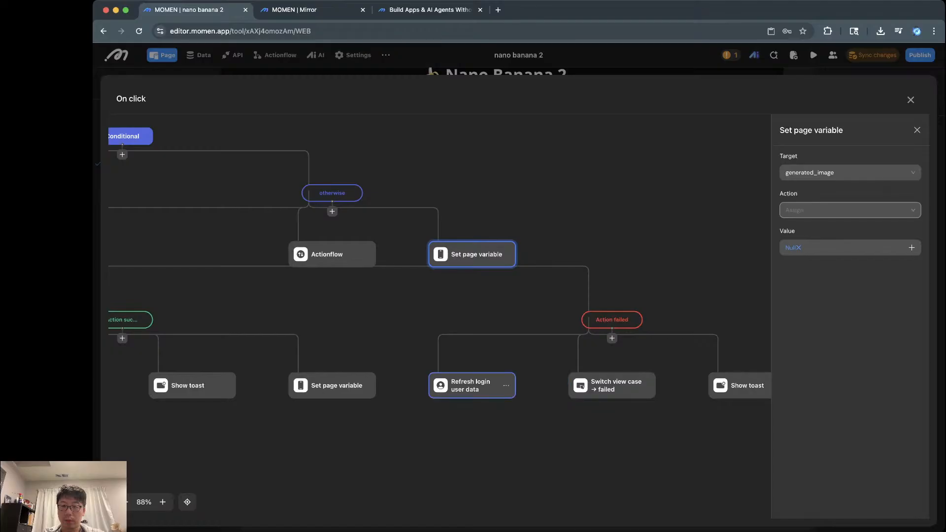
{"action": "left_click", "coordinate": [470, 385]}
{"action": "scroll", "coordinate": [470, 385], "scroll_direction": "left", "scroll_amount": 5}
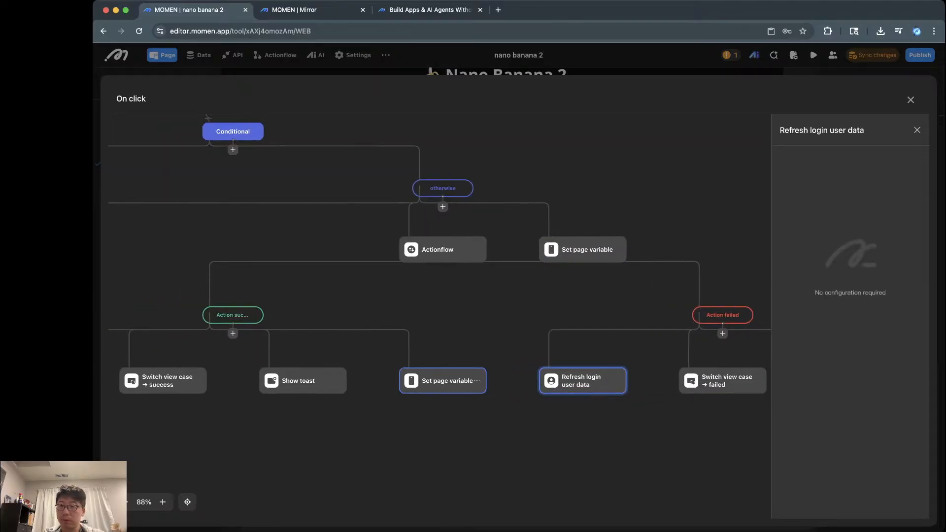
{"action": "left_click", "coordinate": [442, 380]}
{"action": "scroll", "coordinate": [443, 387], "scroll_direction": "left", "scroll_amount": 5}
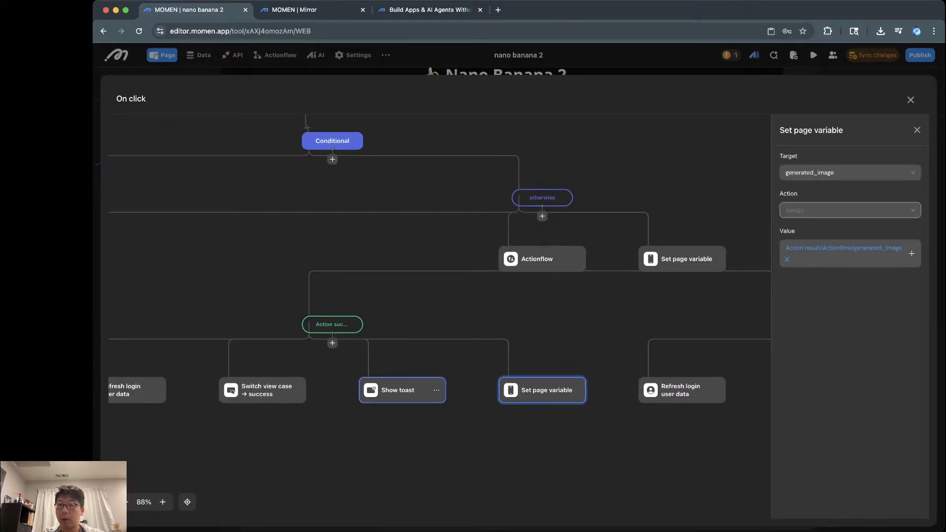
Step: Close the On click flow editor and sync the updated actionflow changes
{"action": "left_click", "coordinate": [872, 57]}
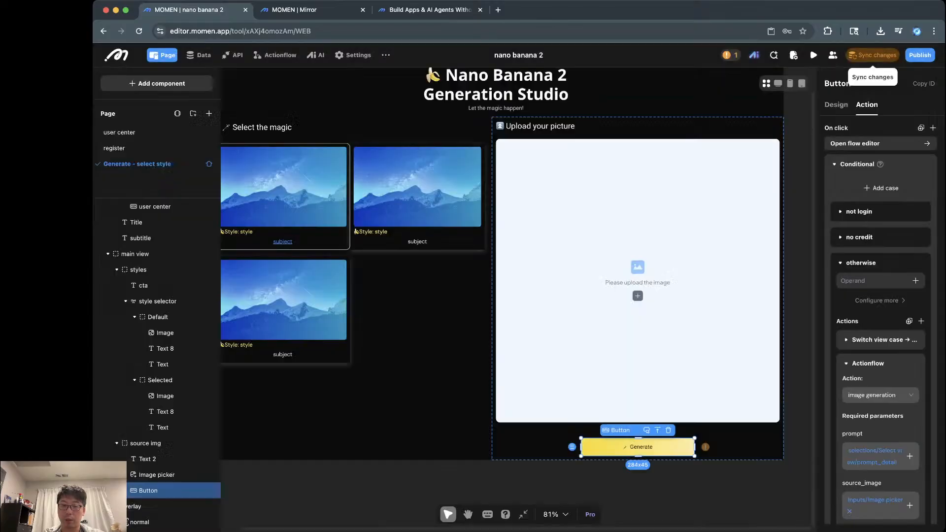
{"action": "left_click", "coordinate": [873, 55]}
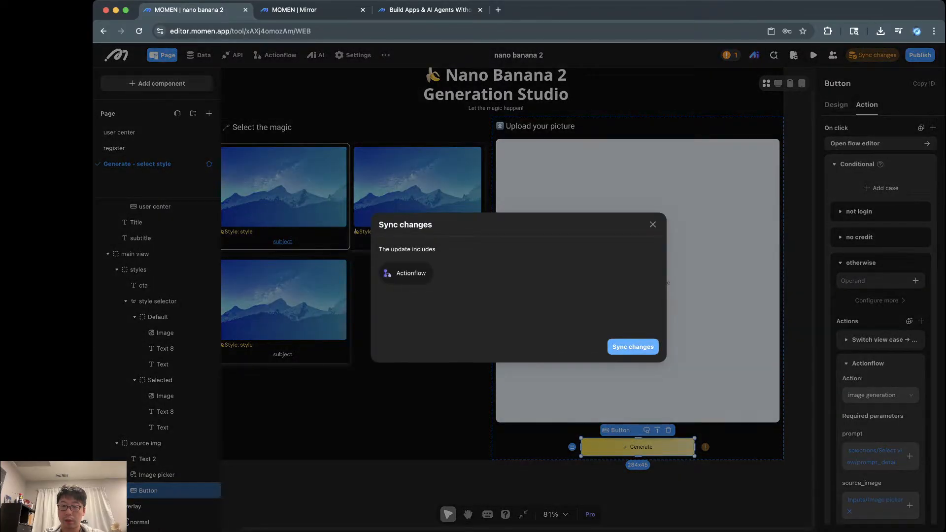
{"action": "left_click", "coordinate": [633, 346]}
{"action": "left_click", "coordinate": [734, 320]}
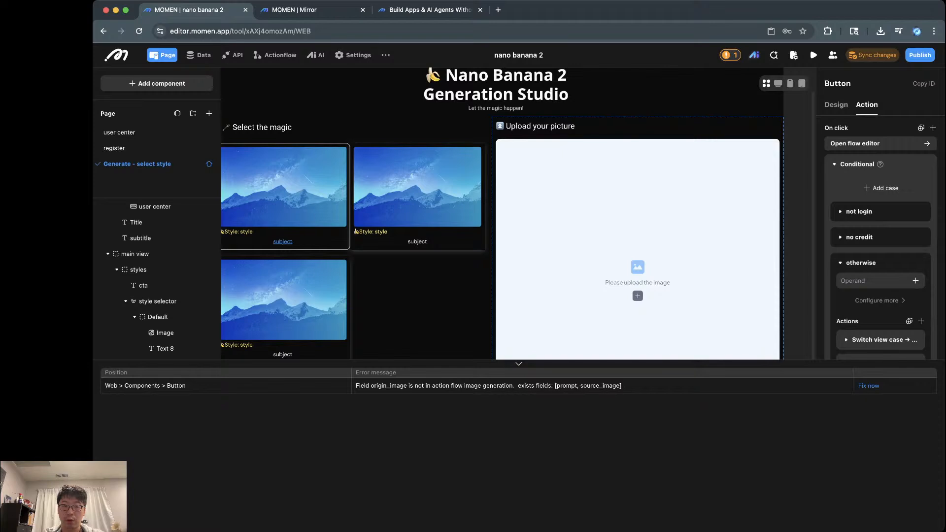
Step: Dismiss the error list and undo two changes, continuing past the Button dependency warnings
{"action": "left_click", "coordinate": [518, 364]}
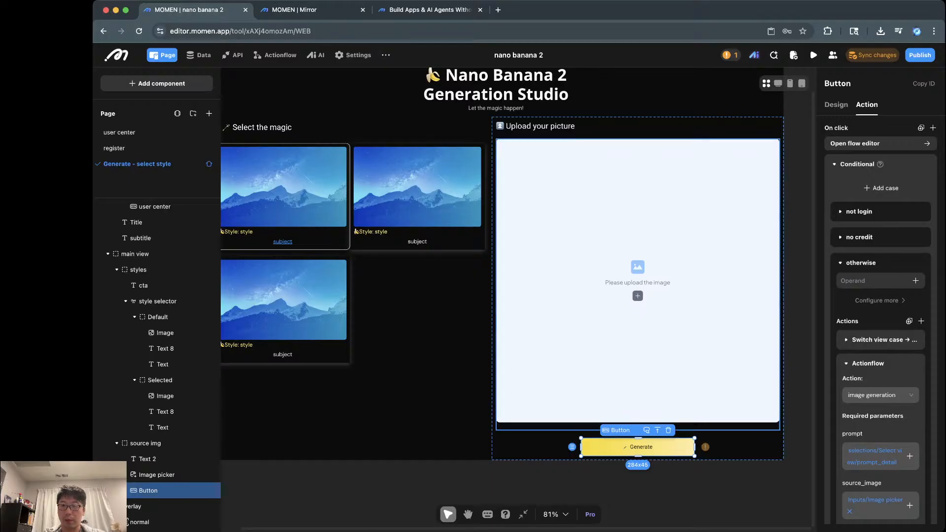
{"action": "left_click", "coordinate": [798, 305]}
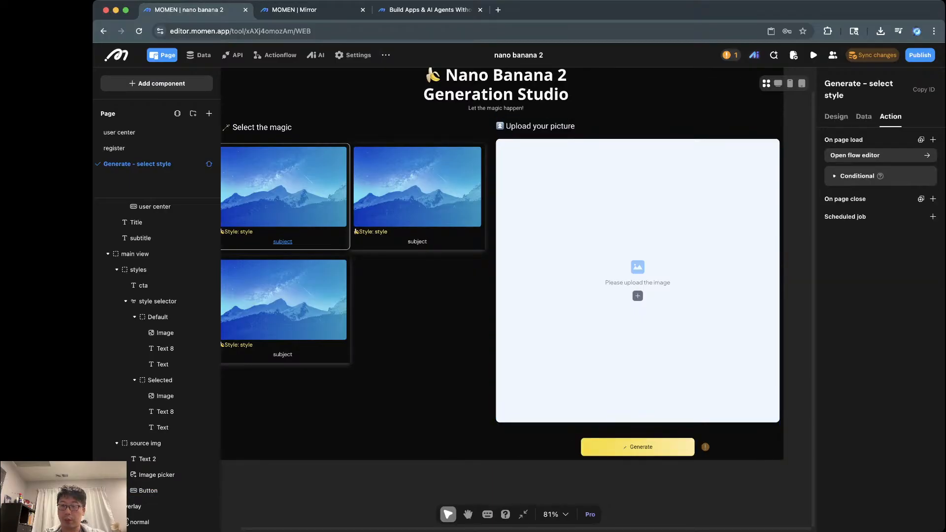
{"action": "key", "text": "BackSpace"}
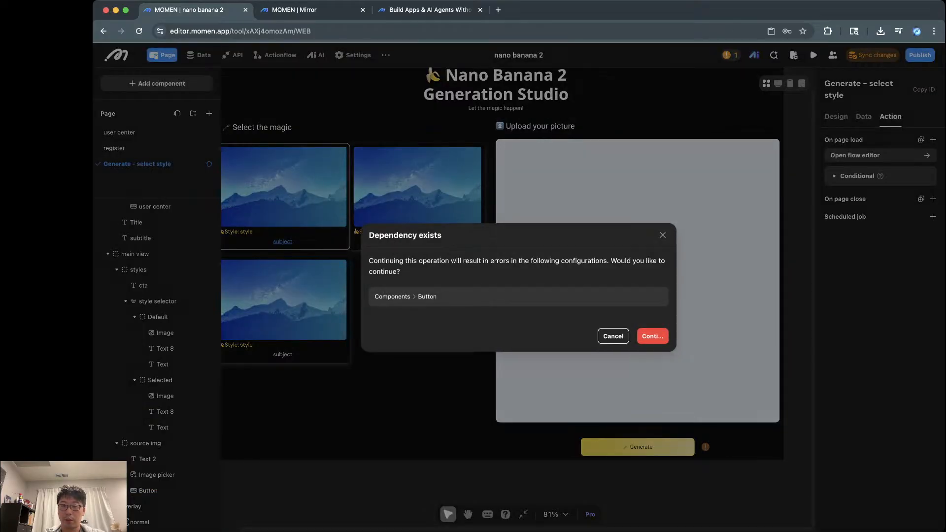
{"action": "left_click", "coordinate": [652, 336]}
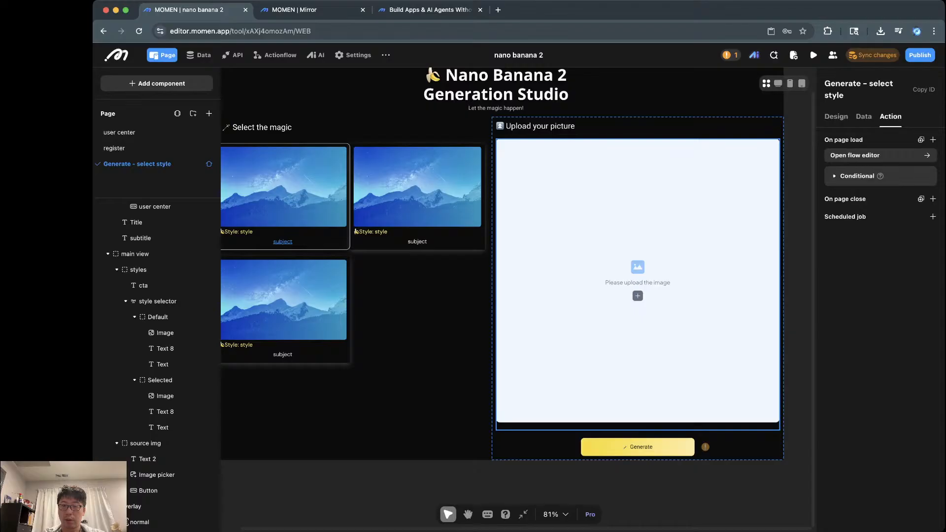
{"action": "key", "text": "BackSpace"}
{"action": "left_click", "coordinate": [652, 336]}
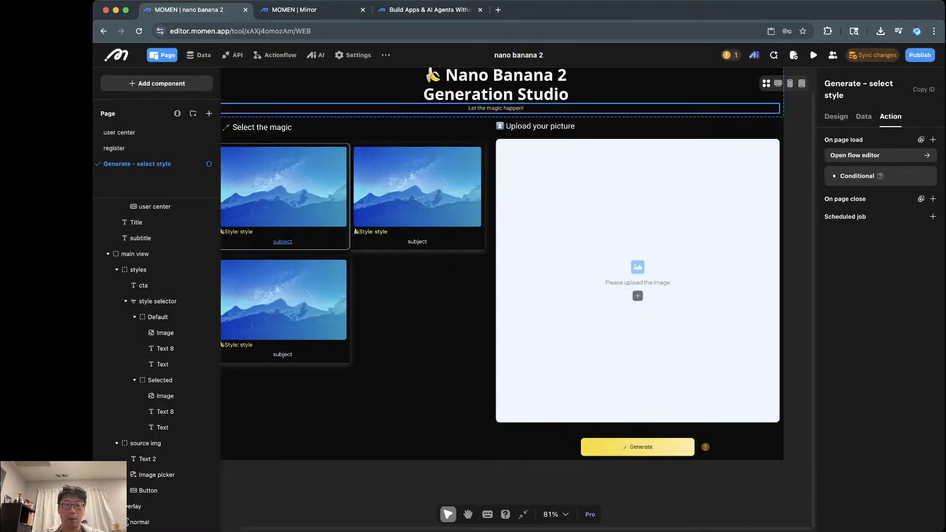
{"action": "left_click", "coordinate": [316, 55]}
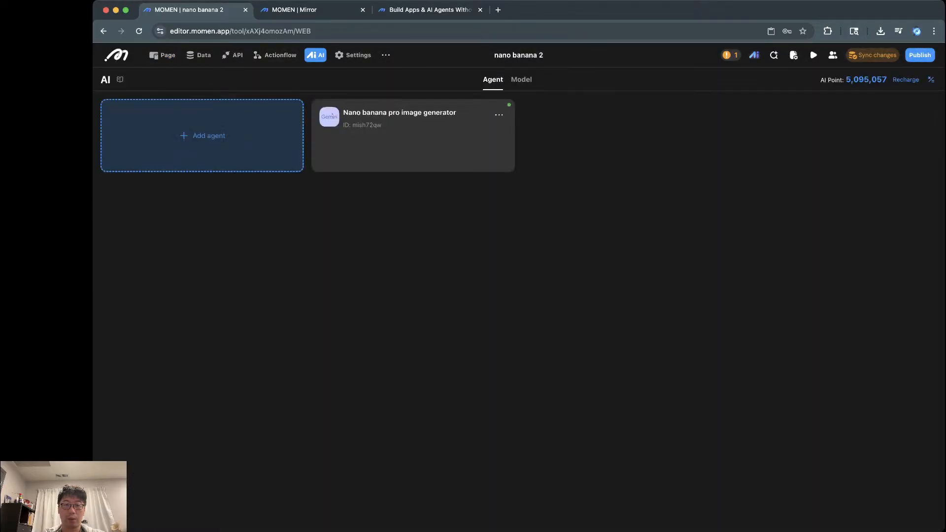
Step: Open the image generation actionflow and inspect its Input node parameters
{"action": "left_click", "coordinate": [275, 56]}
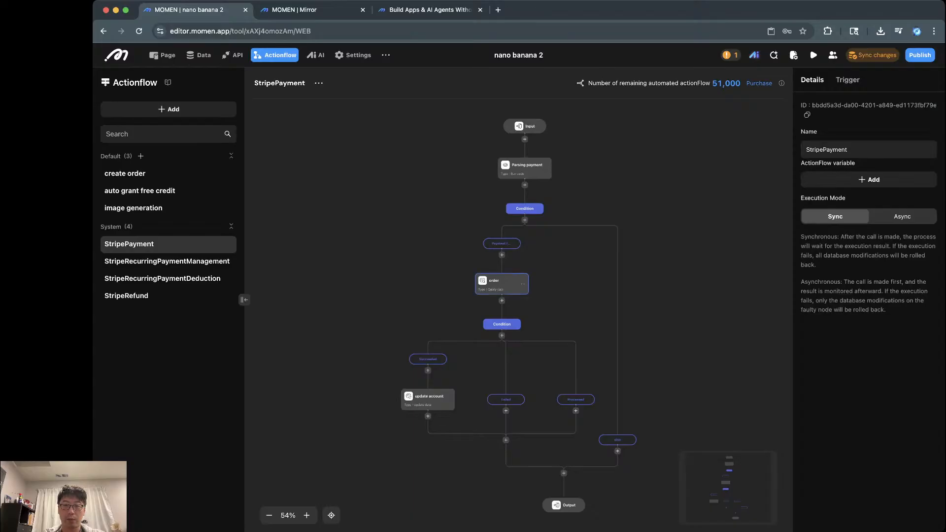
{"action": "scroll", "coordinate": [505, 276], "scroll_direction": "up", "scroll_amount": 3}
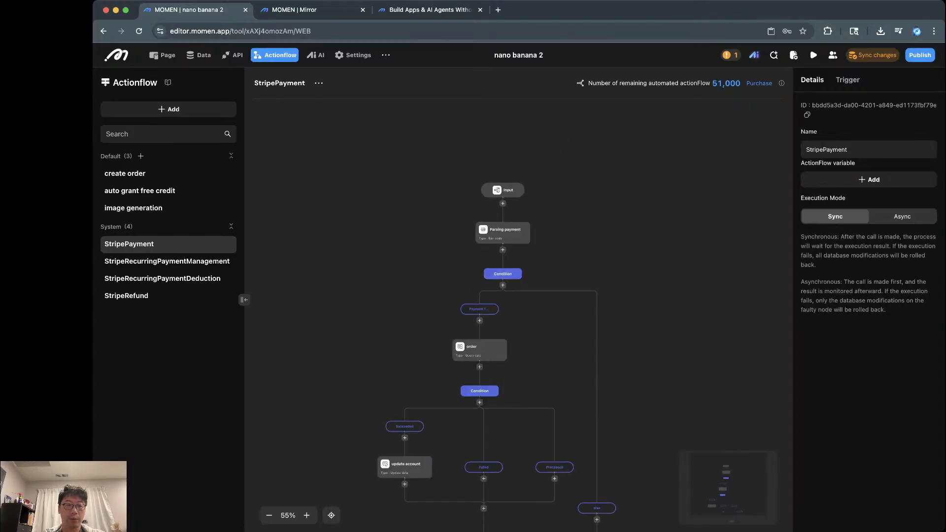
{"action": "left_click", "coordinate": [133, 208]}
{"action": "scroll", "coordinate": [513, 217], "scroll_direction": "up", "scroll_amount": 4}
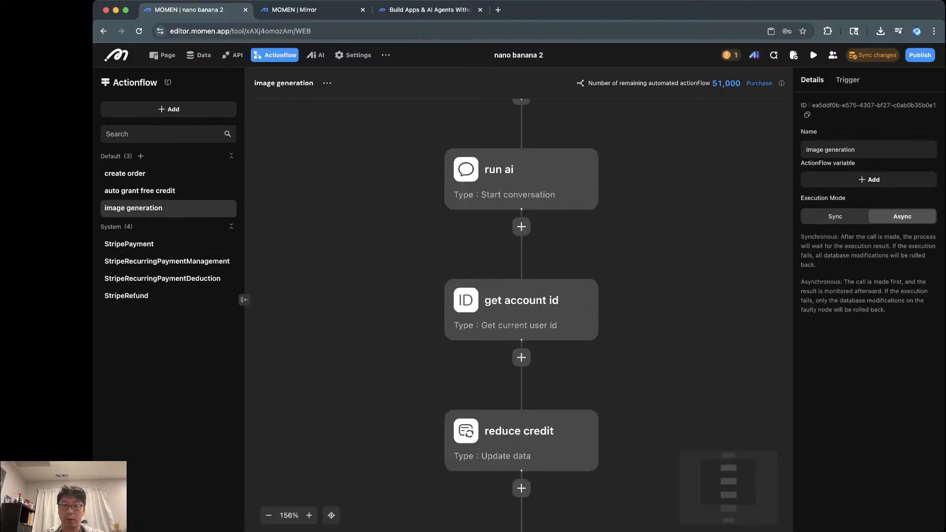
{"action": "scroll", "coordinate": [521, 227], "scroll_direction": "up", "scroll_amount": 3}
{"action": "left_click", "coordinate": [522, 174]}
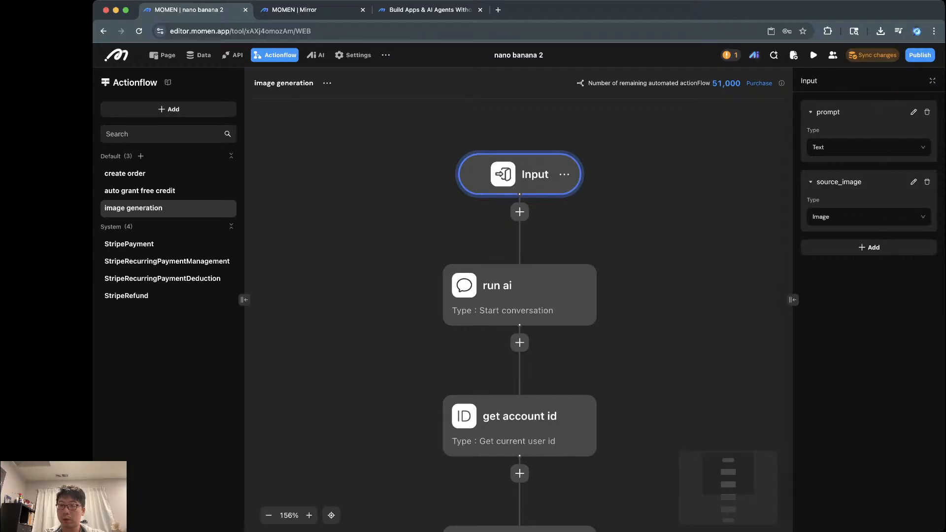
Step: Undo the rename step by step past dependency warnings until the input is origin_image again
{"action": "key", "text": "BackSpace"}
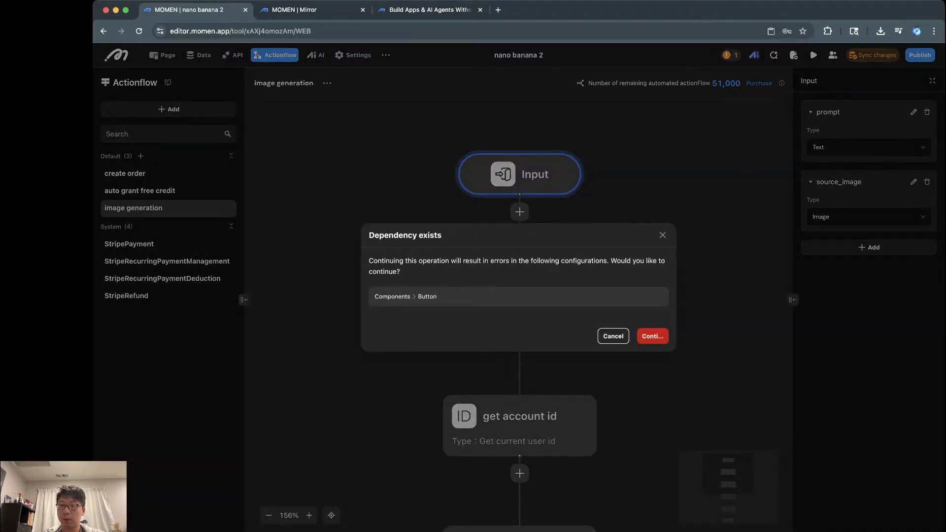
{"action": "left_click", "coordinate": [653, 336]}
{"action": "key", "text": "BackSpace"}
{"action": "left_click", "coordinate": [653, 336]}
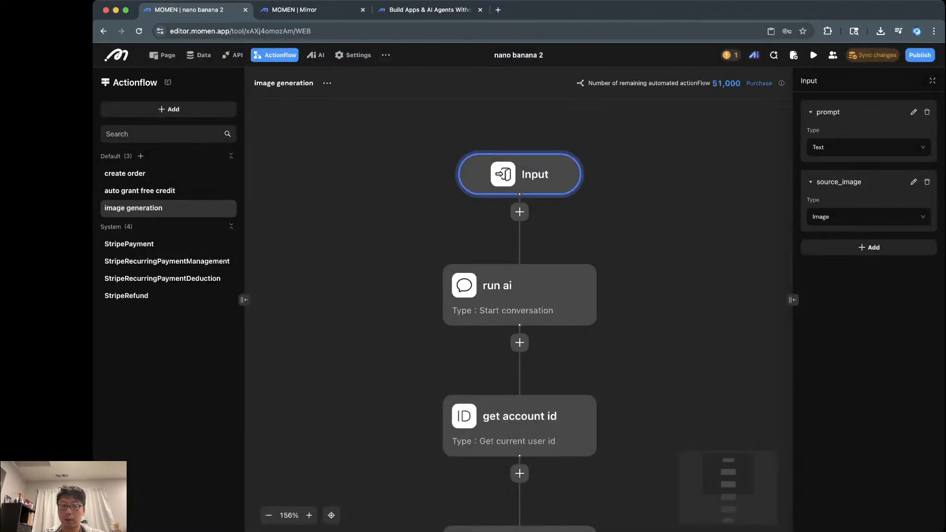
{"action": "key", "text": "BackSpace"}
{"action": "left_click", "coordinate": [653, 336]}
{"action": "key", "text": "super+z"}
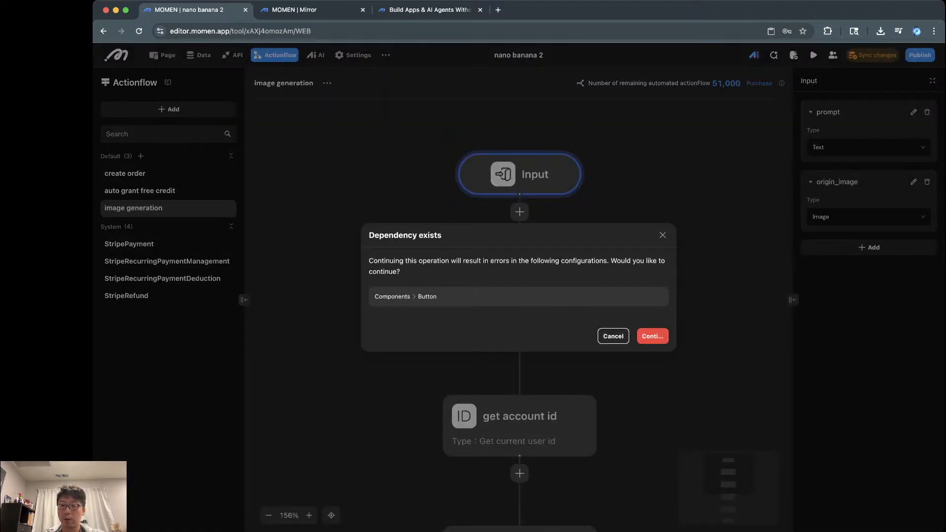
{"action": "left_click", "coordinate": [653, 336]}
{"action": "left_click", "coordinate": [653, 336]}
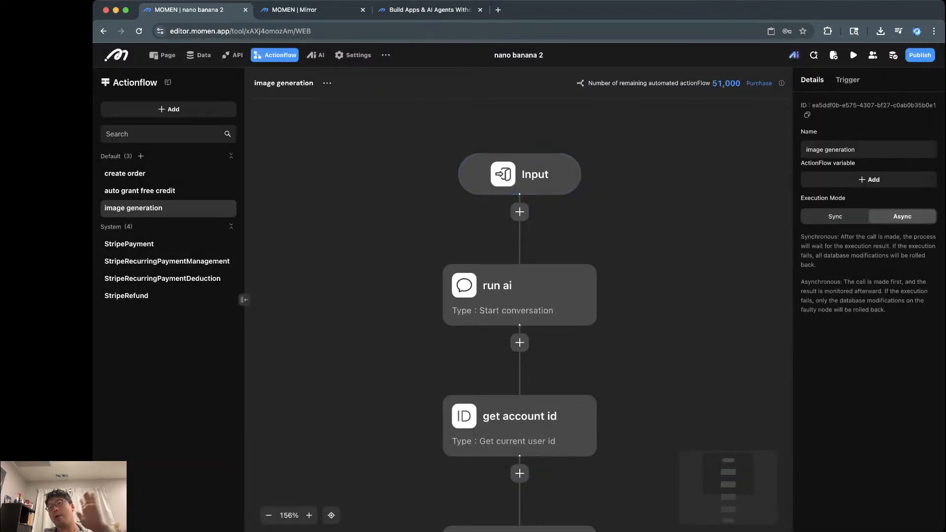
{"action": "left_click", "coordinate": [535, 174]}
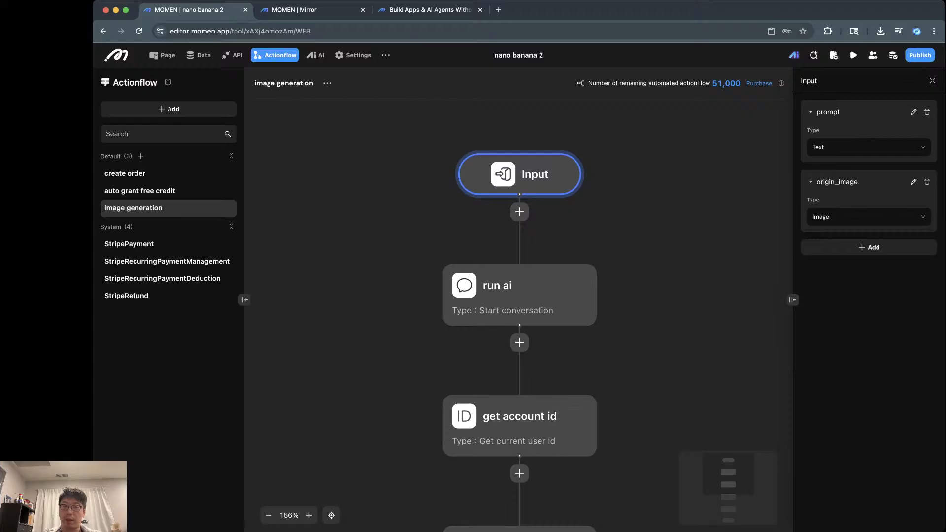
Step: Check the run ai step's inputs, then open the Nano banana pro image generator agent
{"action": "scroll", "coordinate": [511, 232], "scroll_direction": "down", "scroll_amount": 2}
{"action": "scroll", "coordinate": [511, 231], "scroll_direction": "down", "scroll_amount": 3}
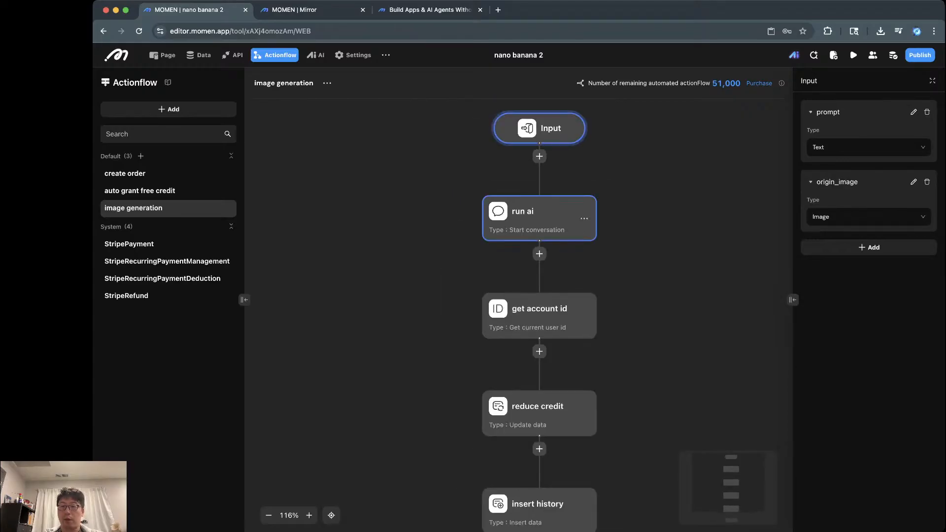
{"action": "left_click", "coordinate": [522, 217]}
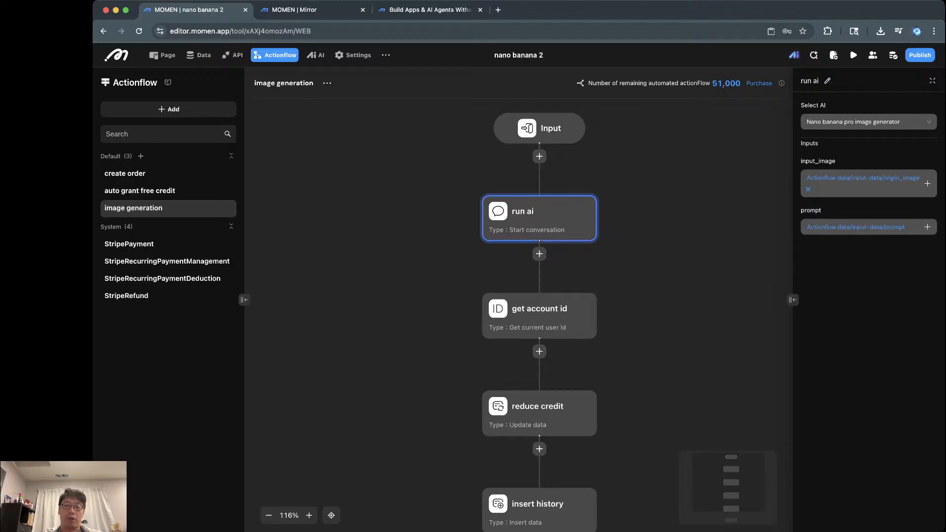
{"action": "left_click", "coordinate": [315, 55]}
{"action": "left_click", "coordinate": [414, 136]}
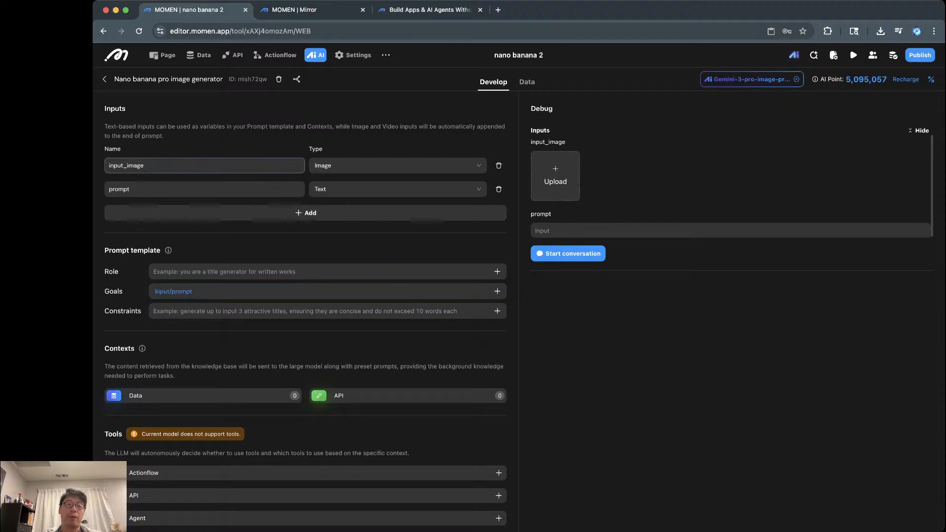
Step: Debug-run the agent on the uploaded portrait with the prompt 'Make him look like a whale'
{"action": "scroll", "coordinate": [305, 316], "scroll_direction": "down", "scroll_amount": 3}
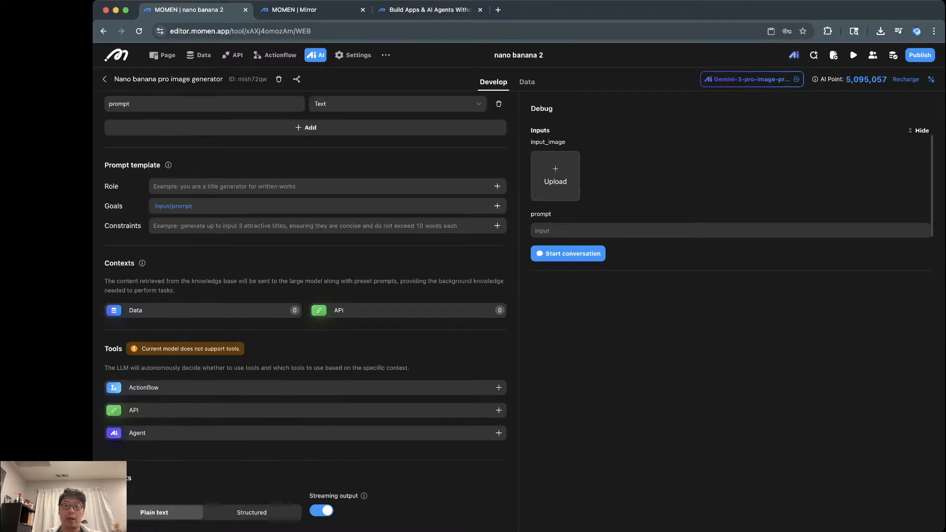
{"action": "scroll", "coordinate": [306, 315], "scroll_direction": "up", "scroll_amount": 3}
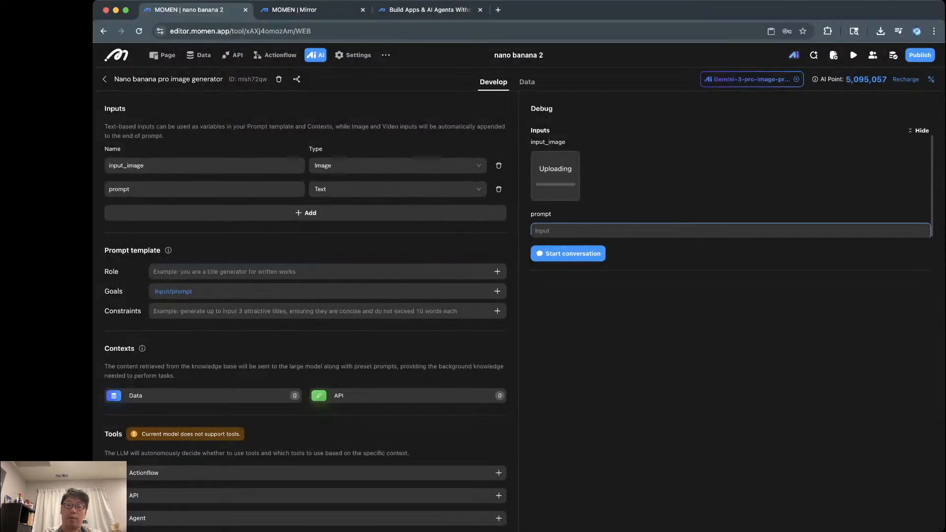
{"action": "type", "text": "Make him look like a whale"}
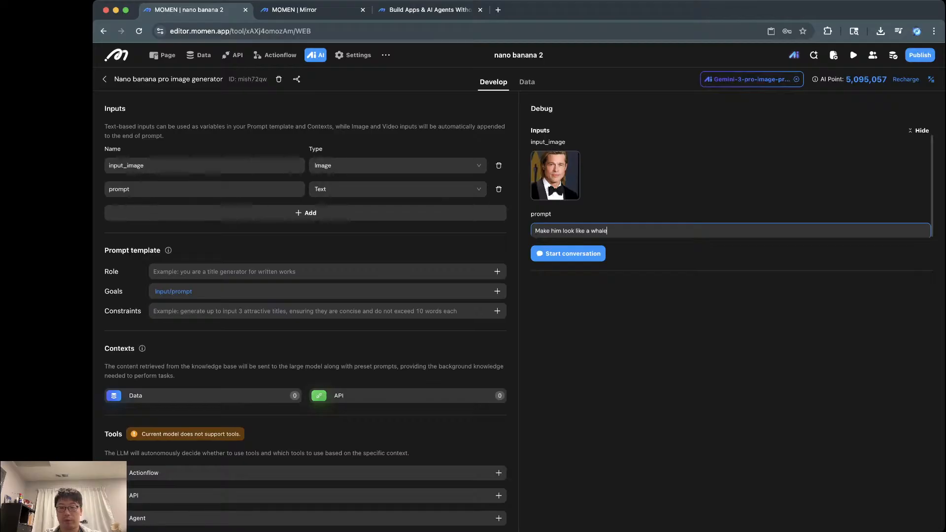
{"action": "left_click", "coordinate": [568, 254]}
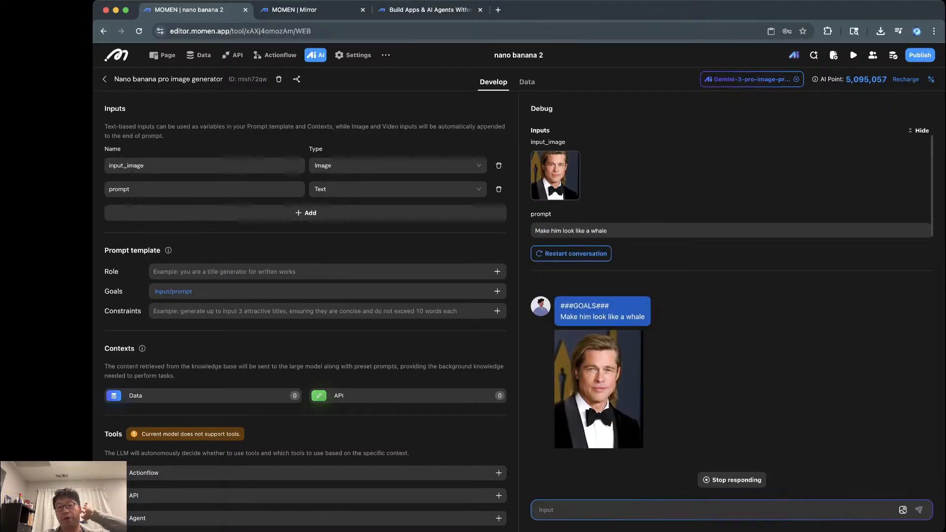
{"action": "double_click", "coordinate": [599, 231]}
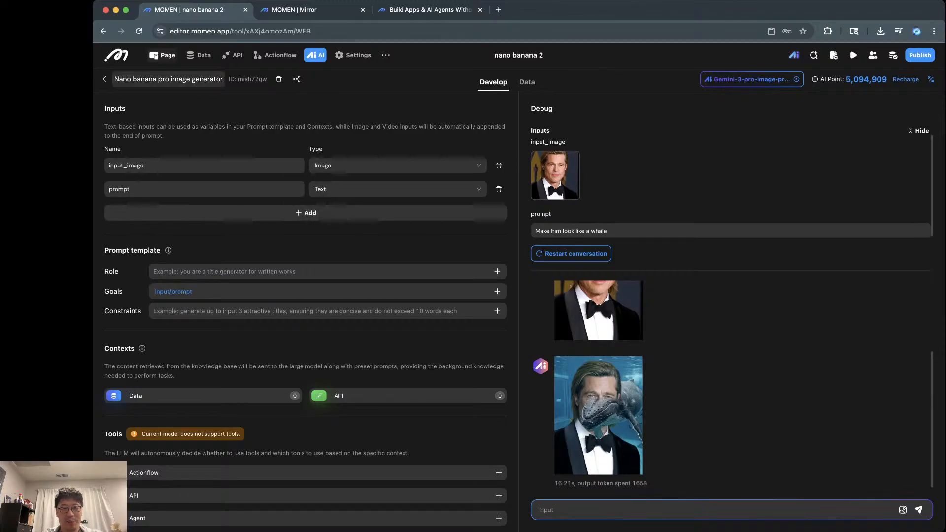
{"action": "left_click", "coordinate": [163, 55]}
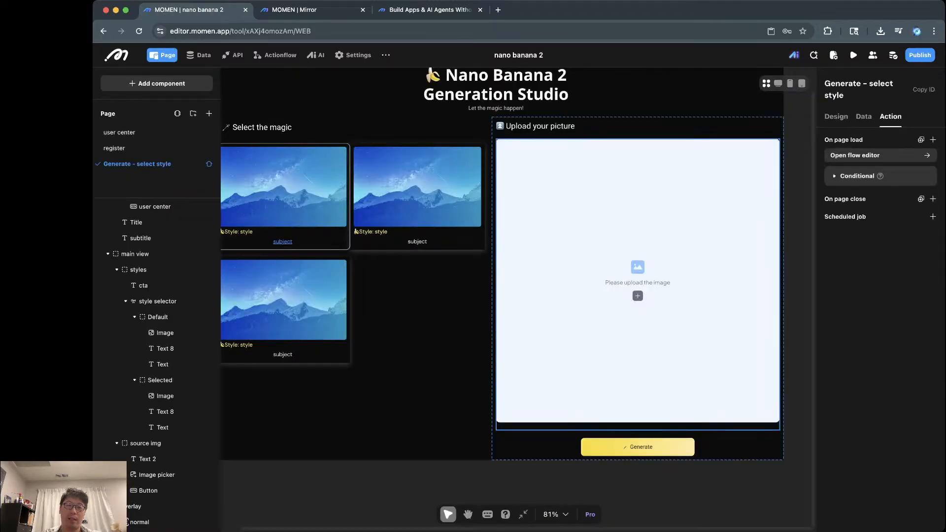
Step: Inspect the image generation flow's get account id, reduce credit and insert history steps
{"action": "left_click", "coordinate": [275, 54]}
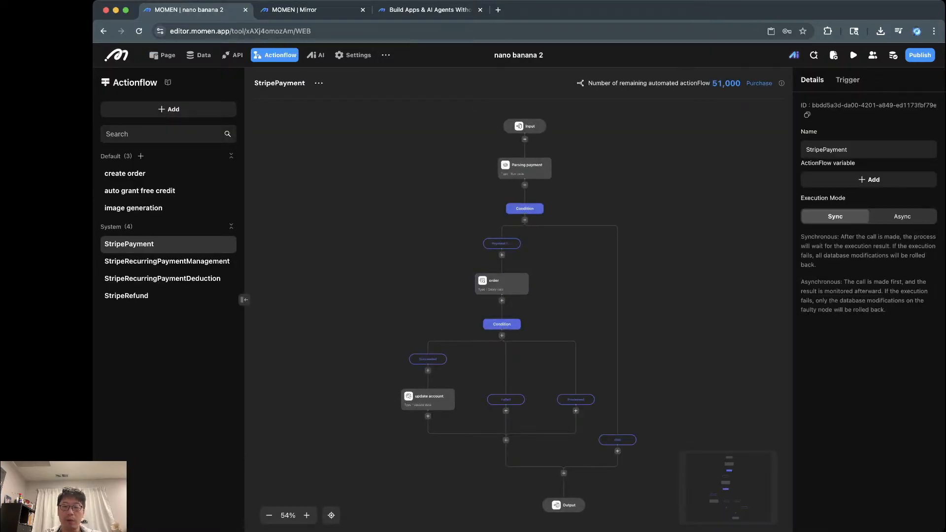
{"action": "left_click", "coordinate": [133, 208]}
{"action": "scroll", "coordinate": [473, 256], "scroll_direction": "up", "scroll_amount": 5}
{"action": "left_click", "coordinate": [551, 297]}
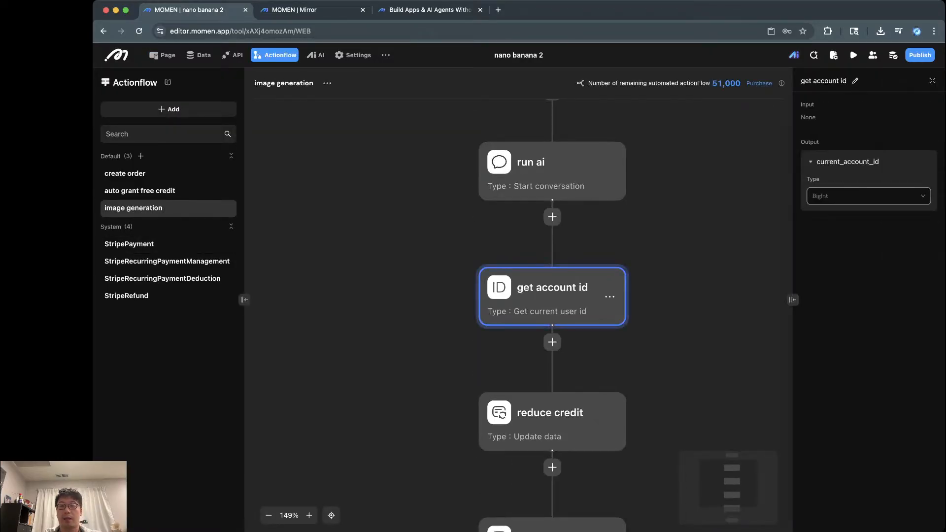
{"action": "scroll", "coordinate": [551, 295], "scroll_direction": "down", "scroll_amount": 5}
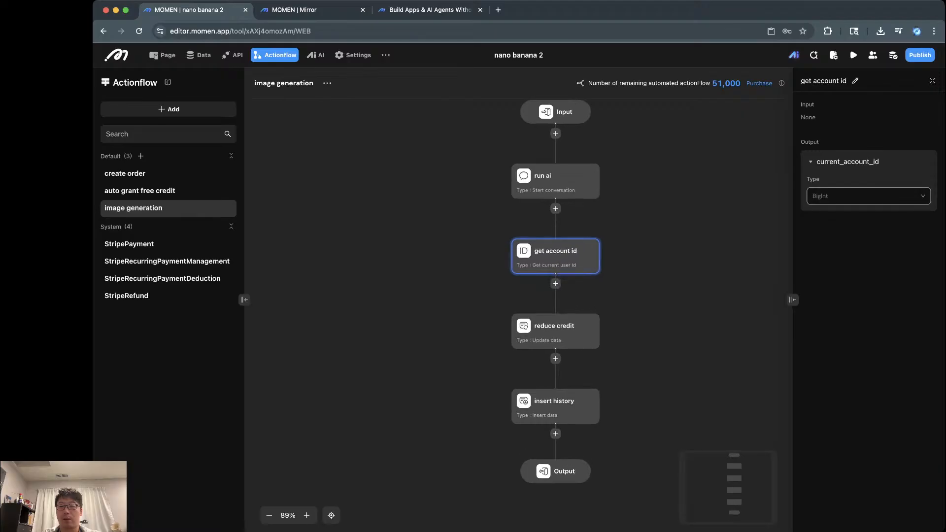
{"action": "scroll", "coordinate": [552, 295], "scroll_direction": "right", "scroll_amount": 1}
{"action": "scroll", "coordinate": [552, 296], "scroll_direction": "down", "scroll_amount": 1}
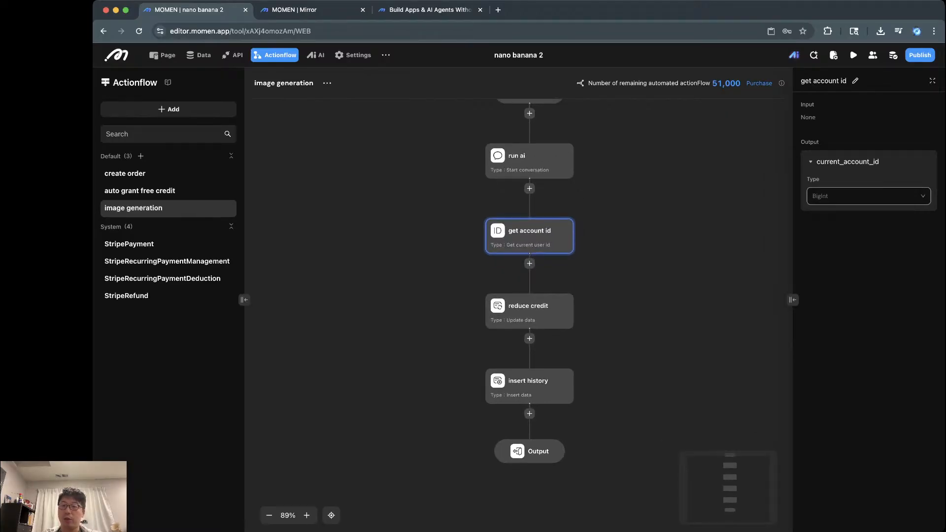
{"action": "left_click", "coordinate": [529, 312]}
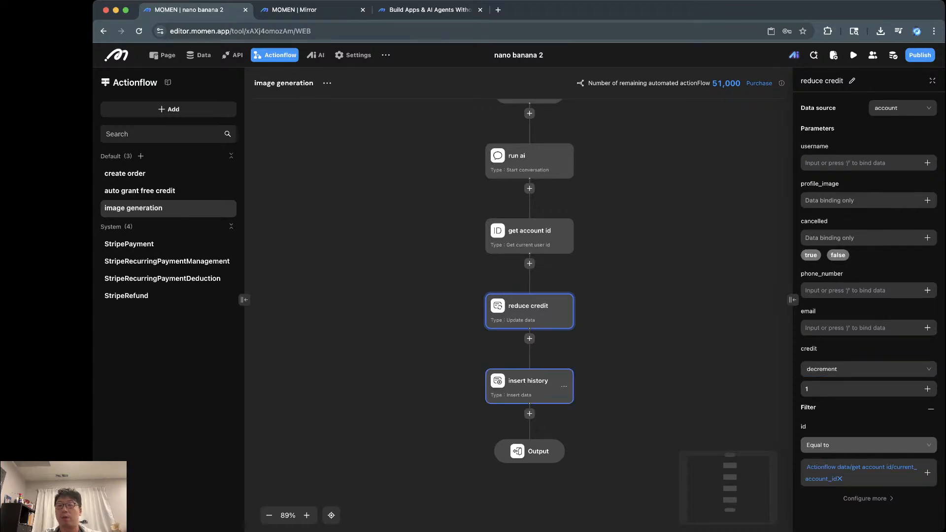
{"action": "left_click", "coordinate": [530, 387]}
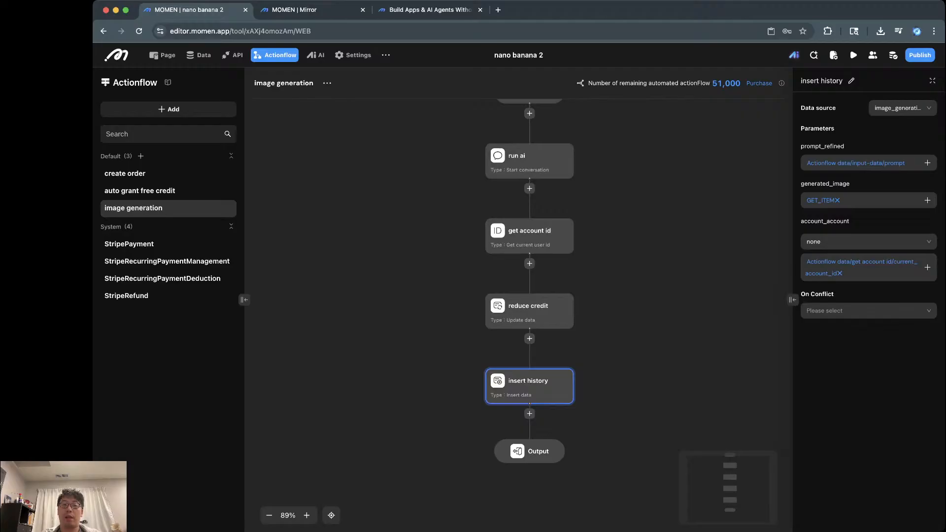
{"action": "left_click", "coordinate": [310, 10]}
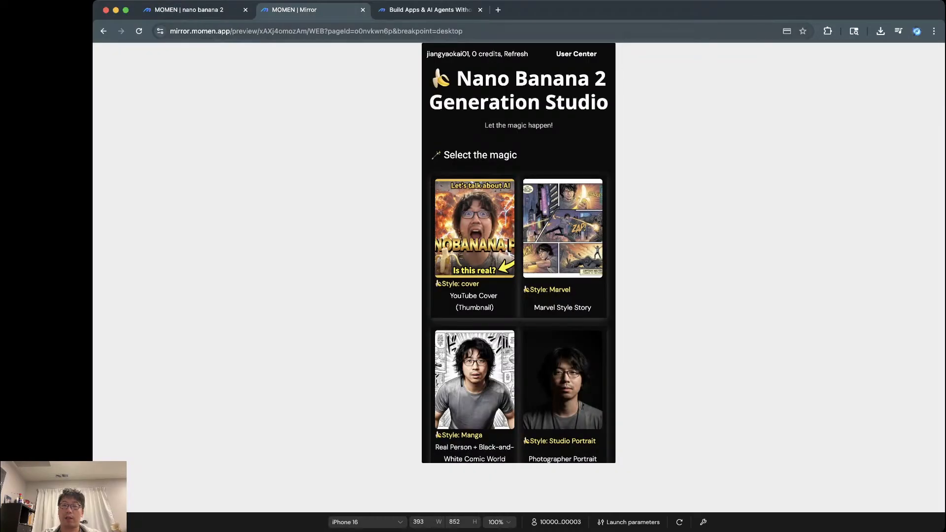
Step: Show the preview's User Center Personal Library at Full screen instead of iPhone 16
{"action": "left_click", "coordinate": [576, 54]}
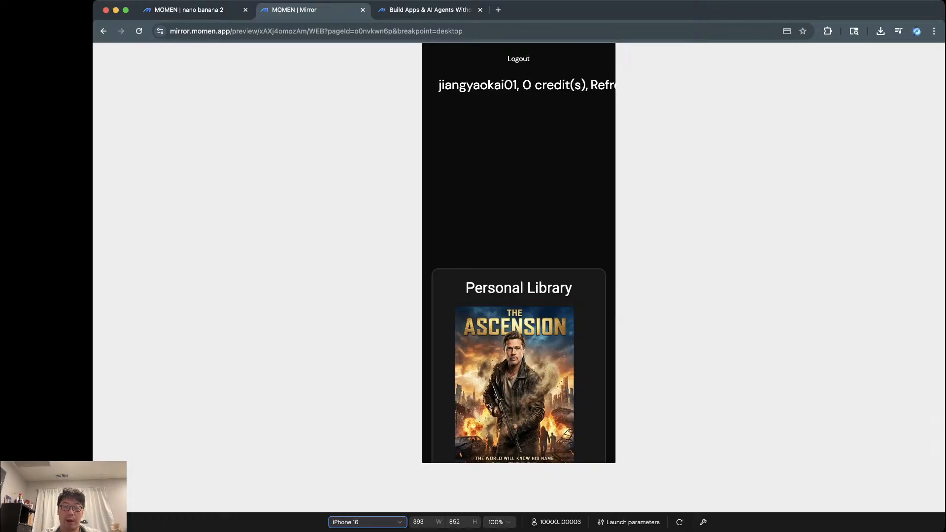
{"action": "left_click", "coordinate": [367, 522]}
{"action": "left_click", "coordinate": [348, 433]}
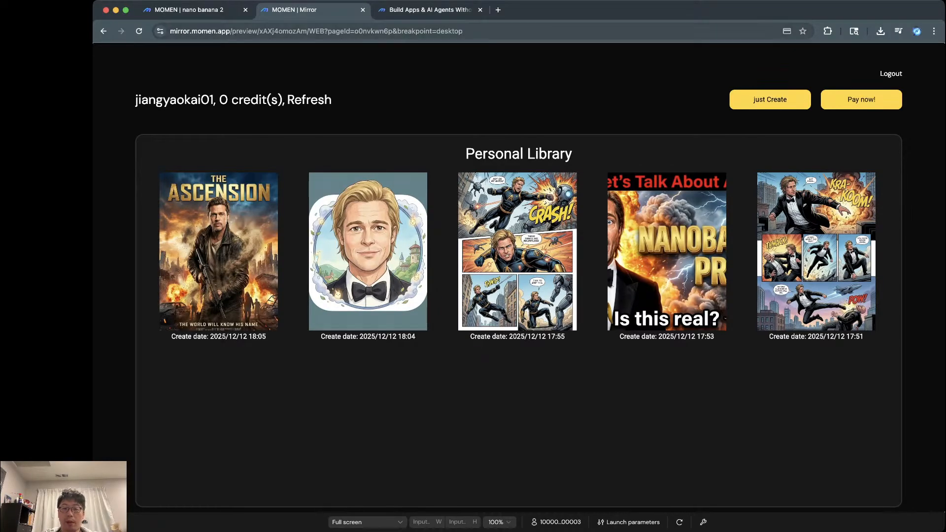
{"action": "left_click", "coordinate": [196, 10]}
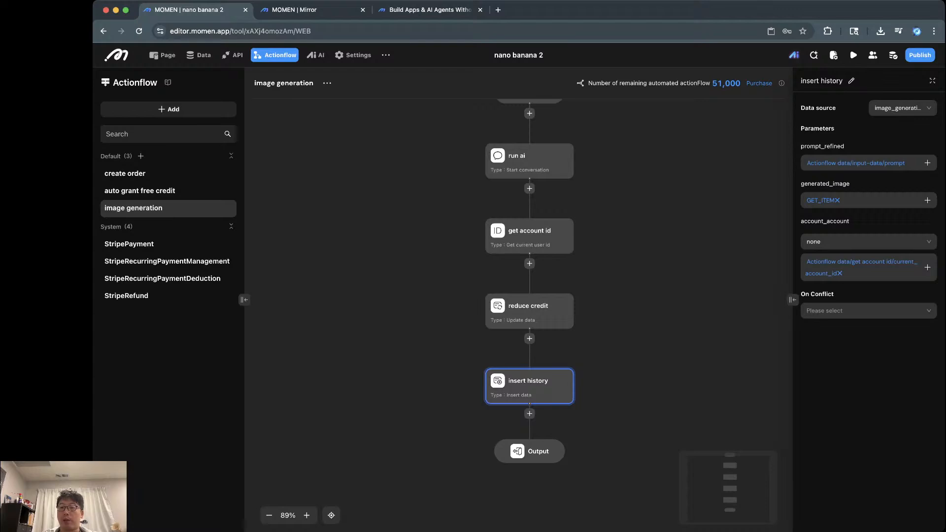
{"action": "left_click", "coordinate": [530, 451]}
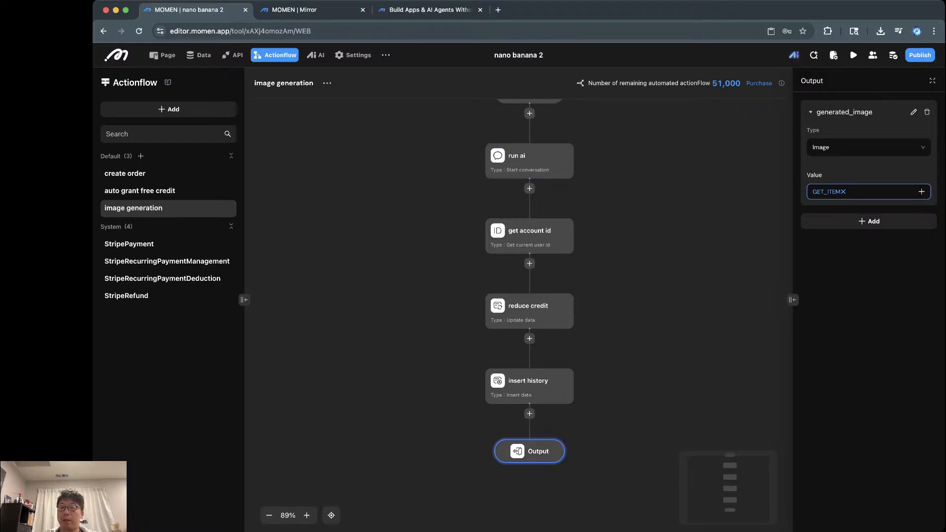
{"action": "left_click", "coordinate": [829, 192]}
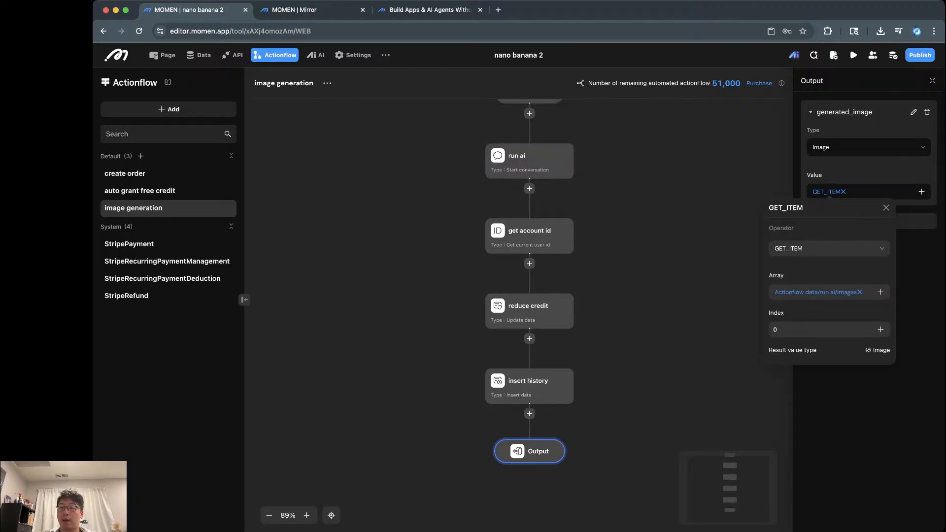
{"action": "left_click", "coordinate": [921, 191]}
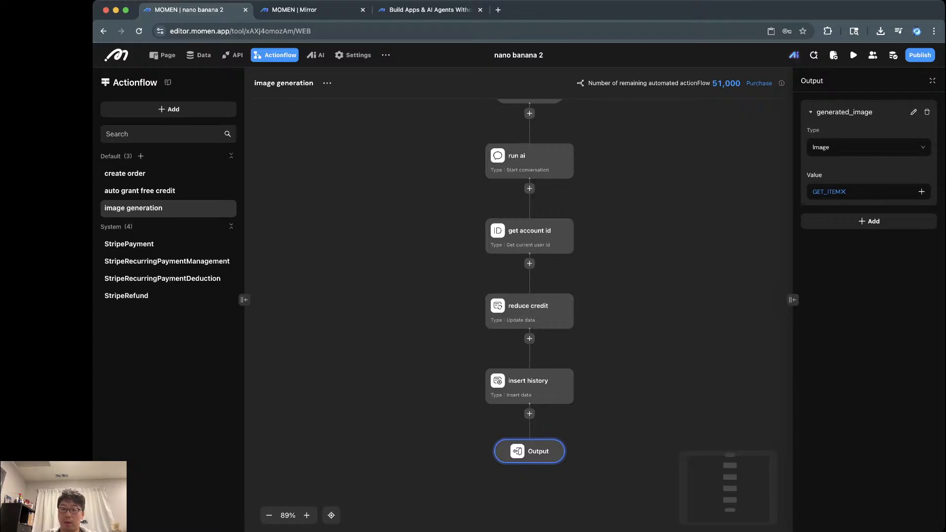
{"action": "left_click", "coordinate": [529, 386]}
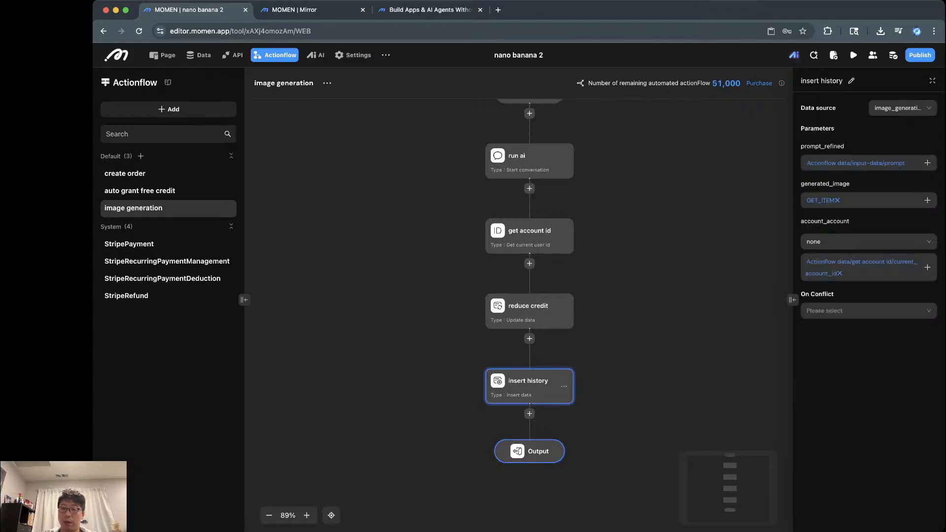
{"action": "left_click", "coordinate": [530, 452]}
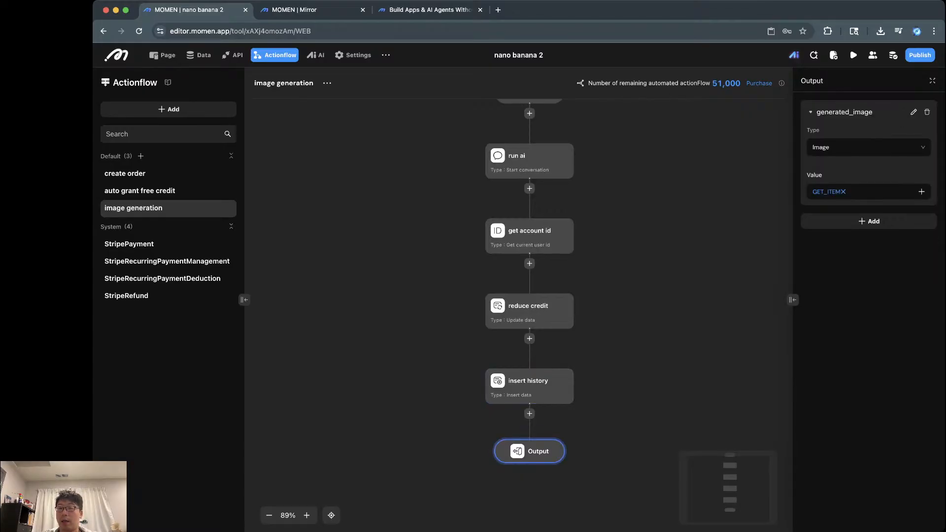
{"action": "left_click", "coordinate": [922, 192]}
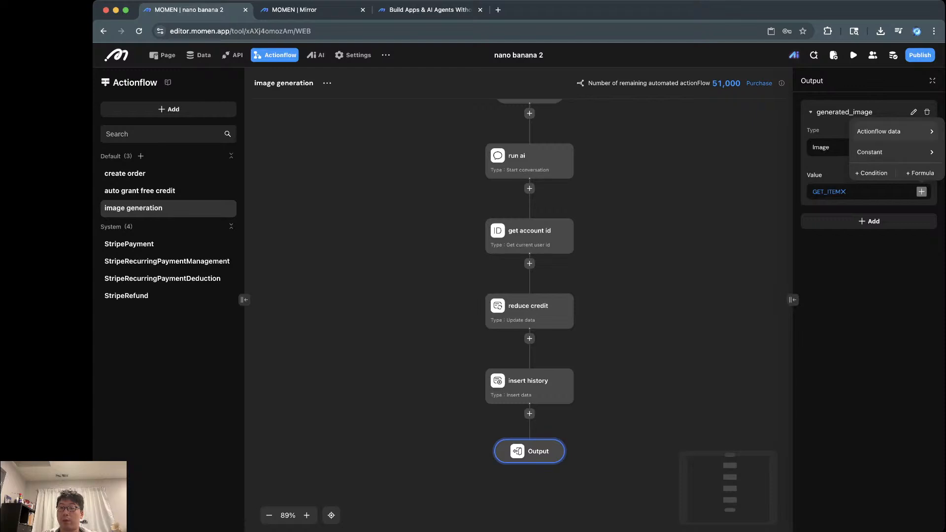
{"action": "left_click", "coordinate": [894, 131]}
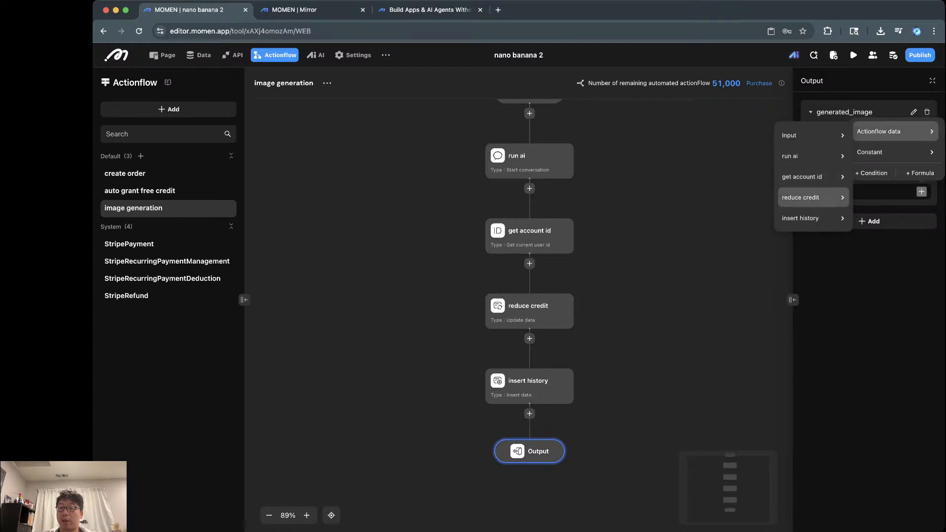
{"action": "mouse_move", "coordinate": [813, 156]}
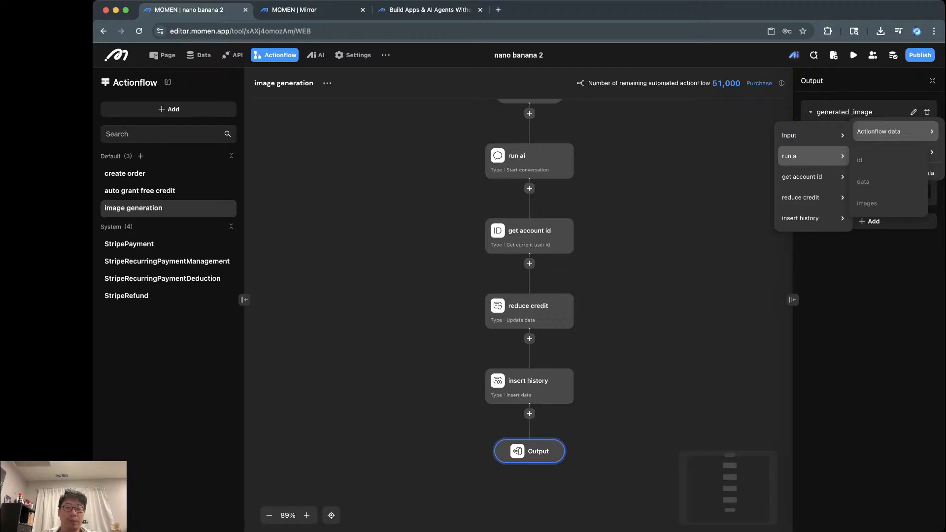
{"action": "left_click", "coordinate": [690, 206]}
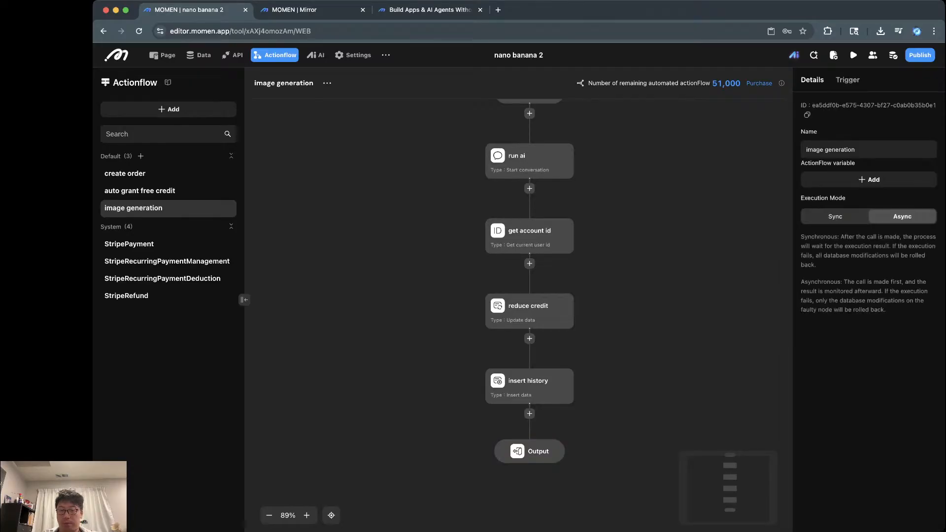
Step: Open the auto grant free credit actionflow and inspect its grant step (2 credits) and account_id input
{"action": "left_click", "coordinate": [140, 192]}
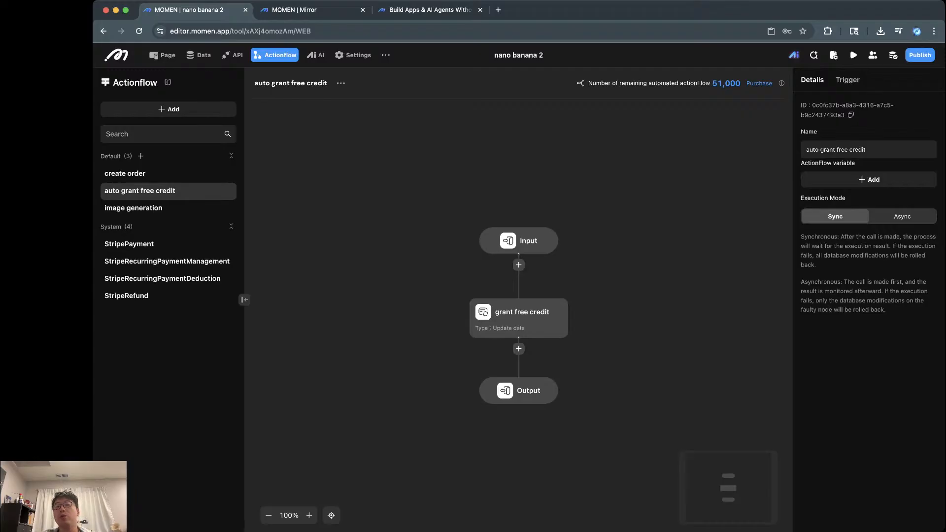
{"action": "scroll", "coordinate": [485, 321], "scroll_direction": "up", "scroll_amount": 5}
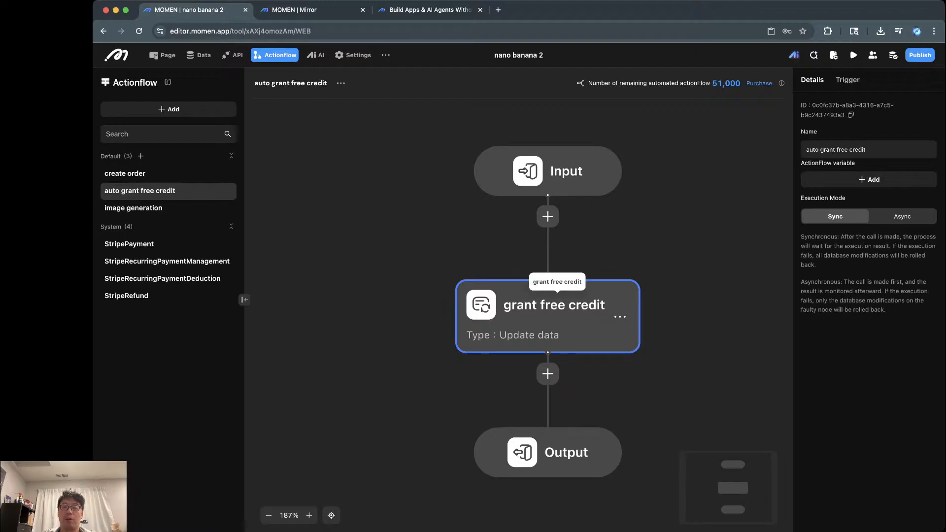
{"action": "left_click", "coordinate": [556, 307]}
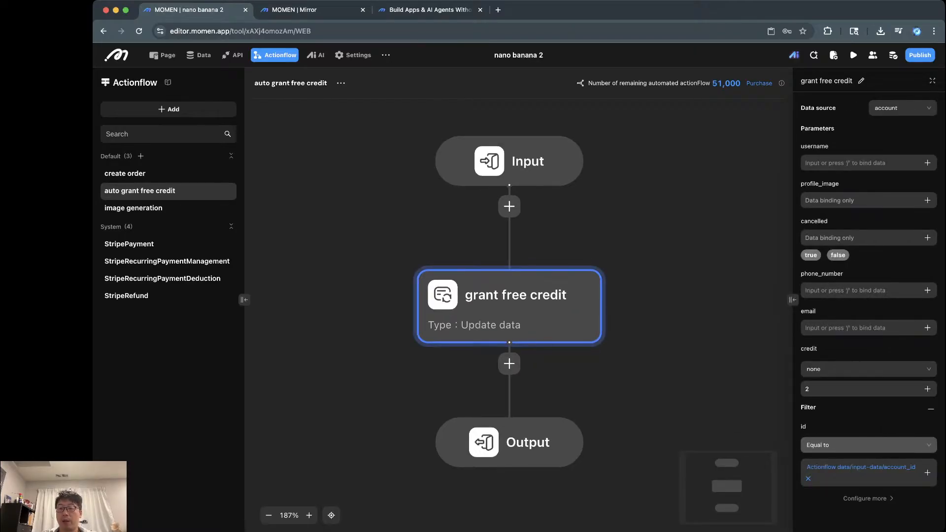
{"action": "left_click", "coordinate": [857, 389]}
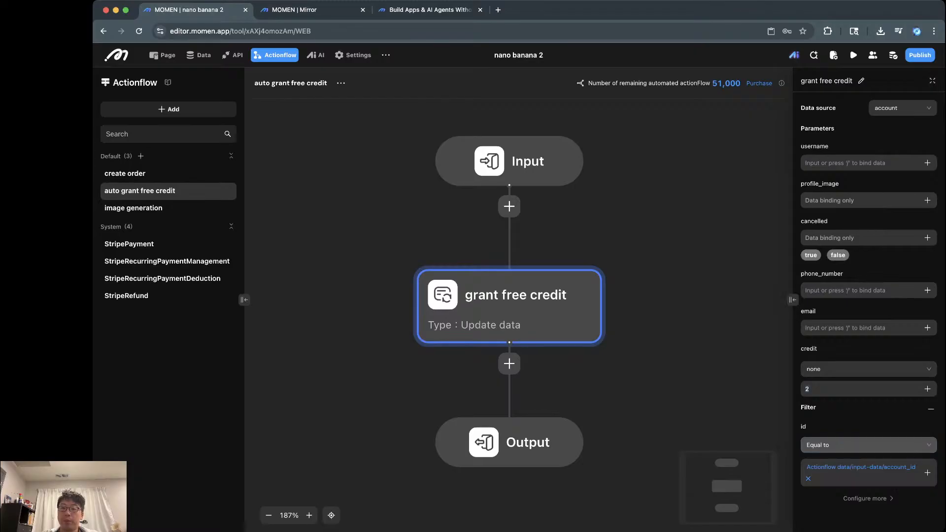
{"action": "left_click", "coordinate": [690, 340]}
{"action": "left_click", "coordinate": [509, 161]}
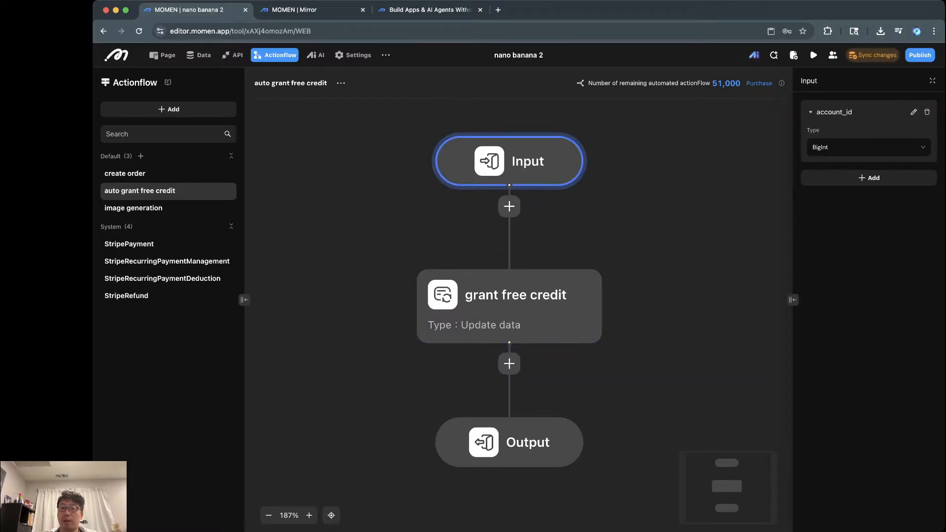
Step: Dismiss the sync changes prompt, recheck account_id's type, and view the new user trigger on account inserts
{"action": "left_click", "coordinate": [872, 55]}
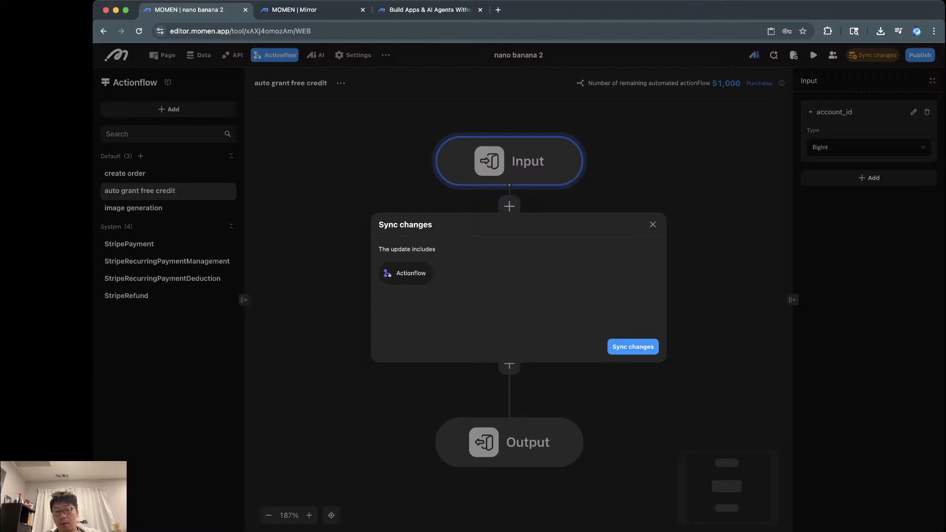
{"action": "left_click", "coordinate": [653, 224]}
{"action": "left_click", "coordinate": [655, 231]}
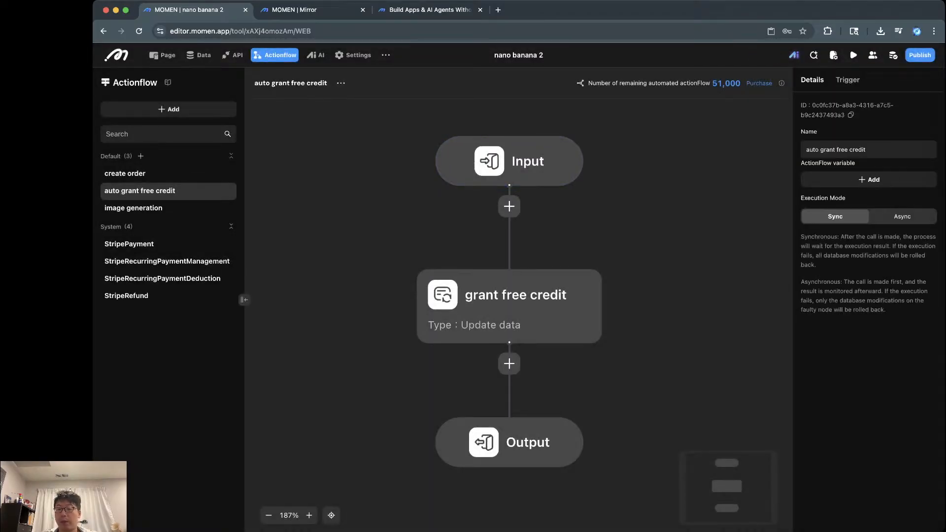
{"action": "left_click", "coordinate": [509, 306]}
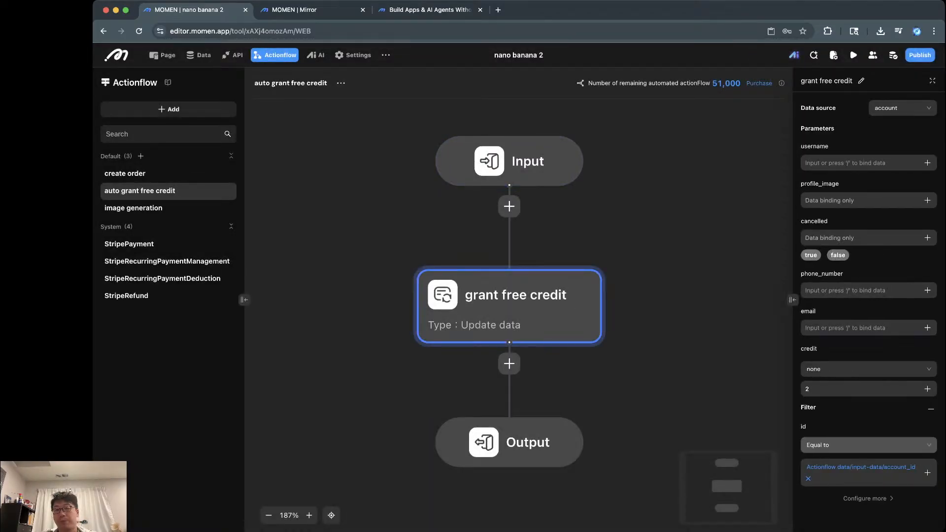
{"action": "left_click", "coordinate": [517, 162]}
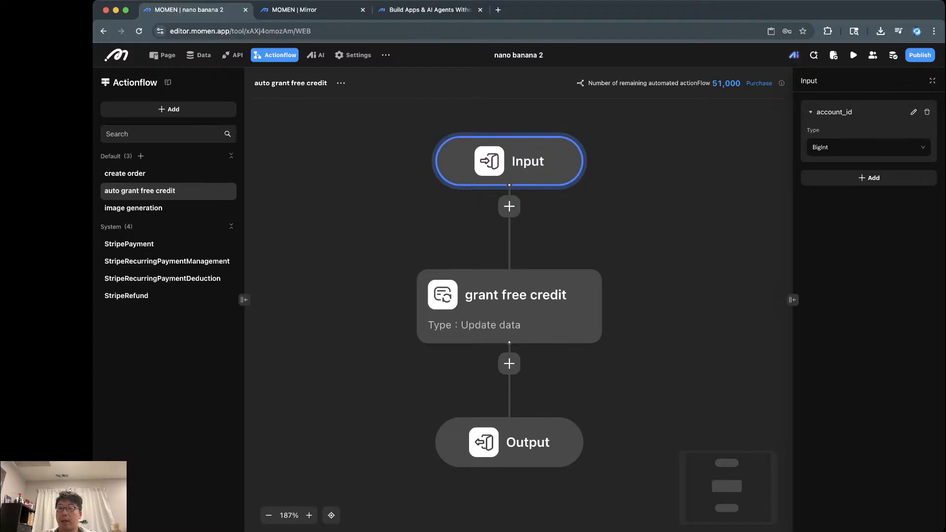
{"action": "left_click", "coordinate": [685, 207]}
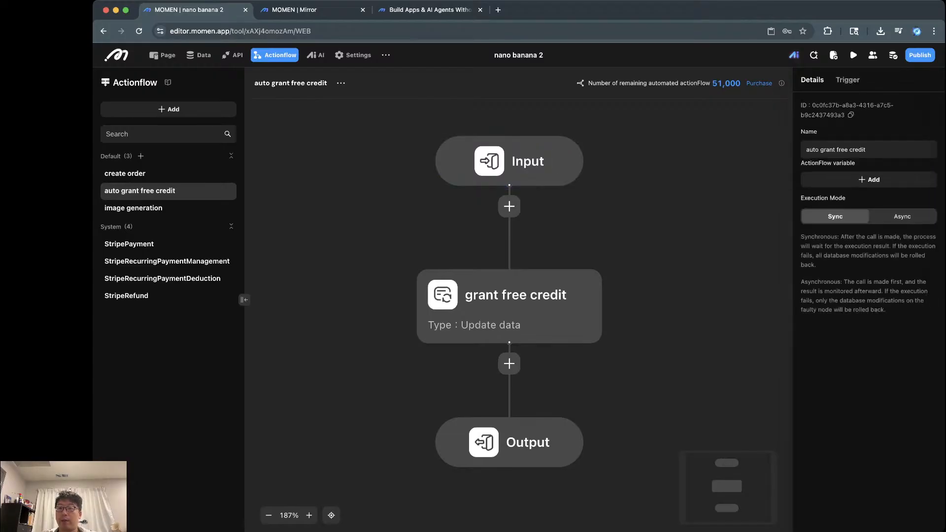
{"action": "left_click", "coordinate": [848, 79]}
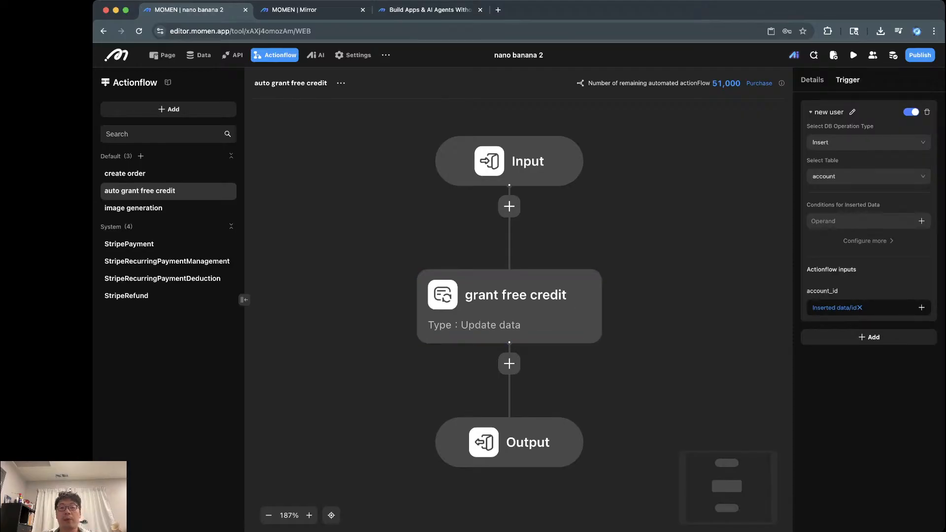
Step: Open create order and inspect its insert order step writing order_amount 1000 and the account id
{"action": "left_click", "coordinate": [125, 174]}
{"action": "scroll", "coordinate": [484, 254], "scroll_direction": "up", "scroll_amount": 5}
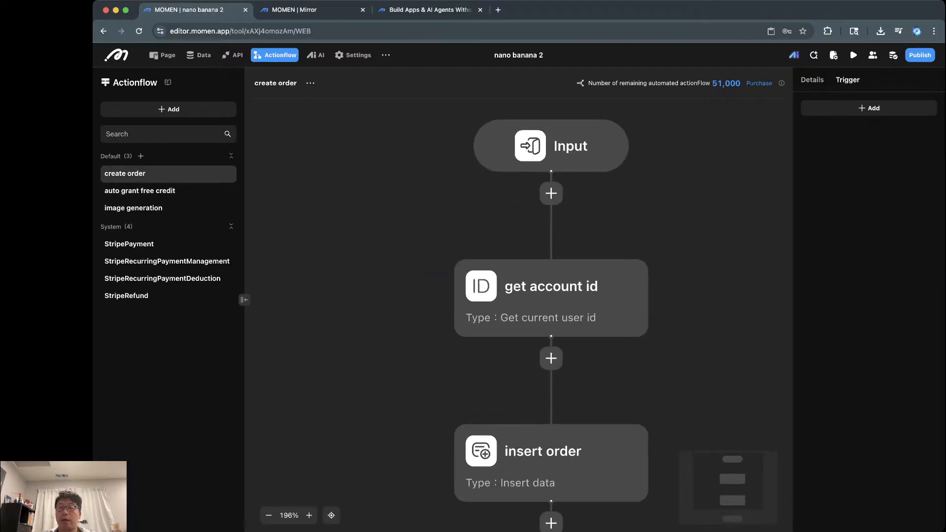
{"action": "scroll", "coordinate": [484, 254], "scroll_direction": "down", "scroll_amount": 1}
{"action": "scroll", "coordinate": [640, 296], "scroll_direction": "down", "scroll_amount": 1}
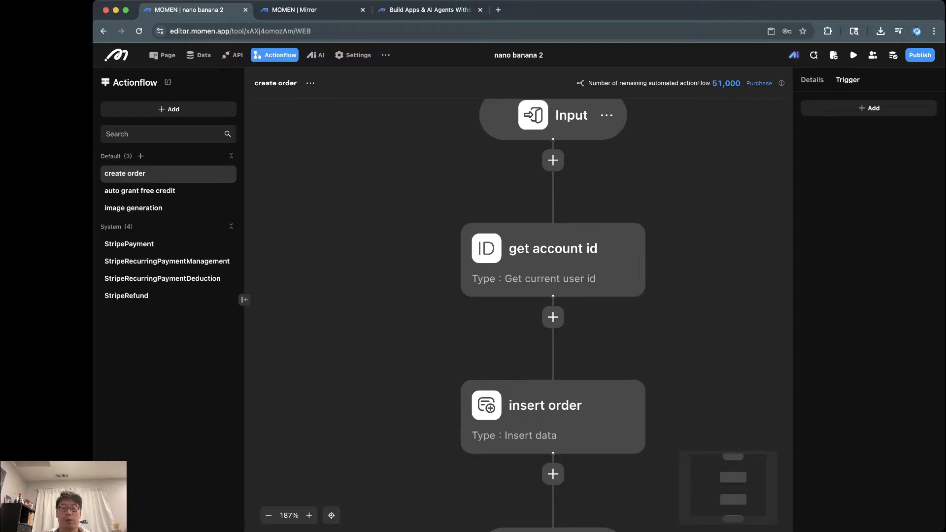
{"action": "left_click", "coordinate": [582, 418]}
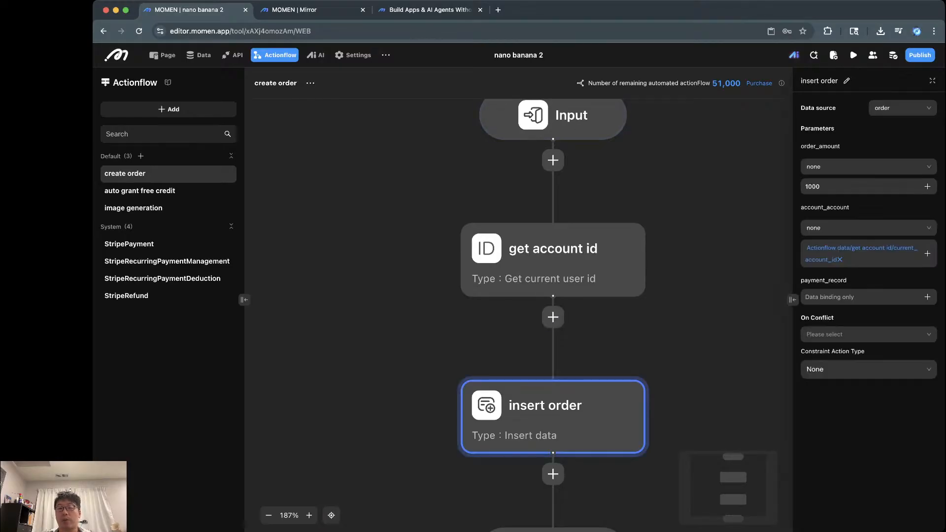
{"action": "left_click_drag", "start_coordinate": [689, 316], "coordinate": [643, 269]}
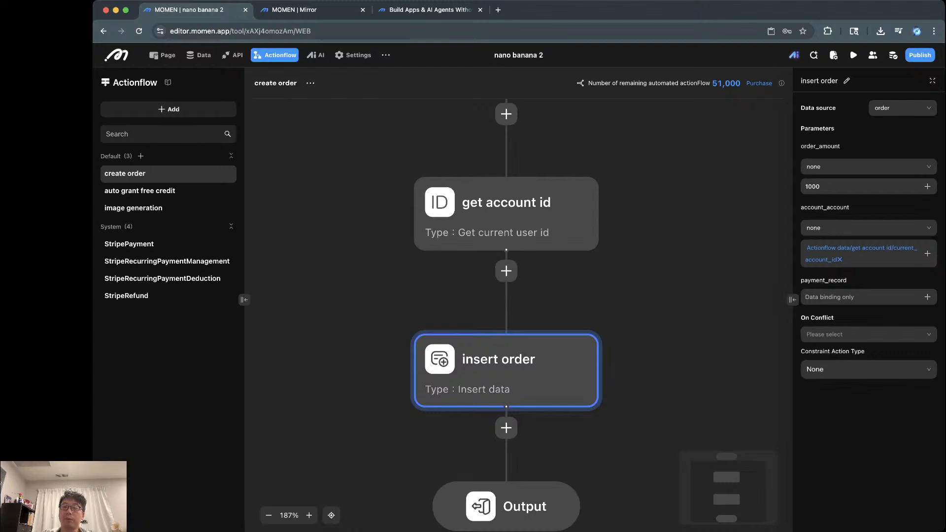
{"action": "scroll", "coordinate": [506, 315], "scroll_direction": "up", "scroll_amount": 2}
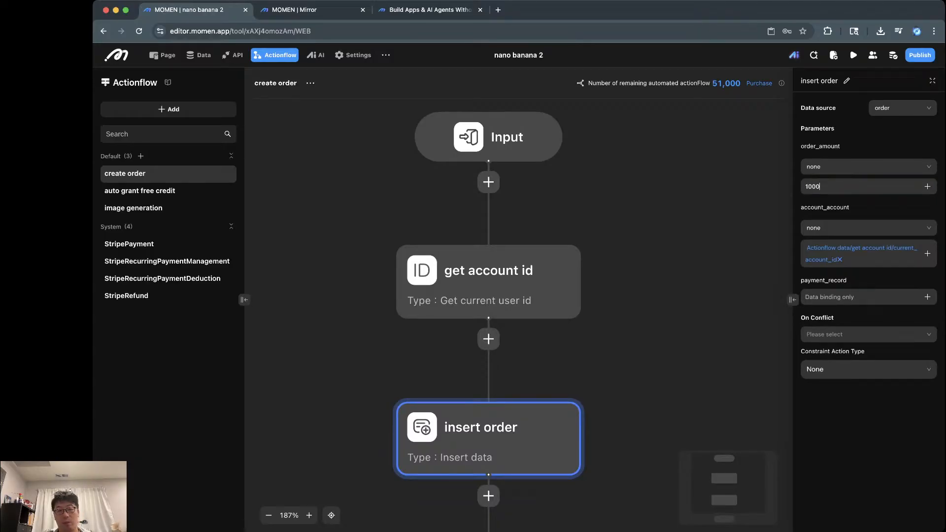
Step: Open the StripePayment actionflow and pan through its branches to review the flow
{"action": "left_click", "coordinate": [129, 244]}
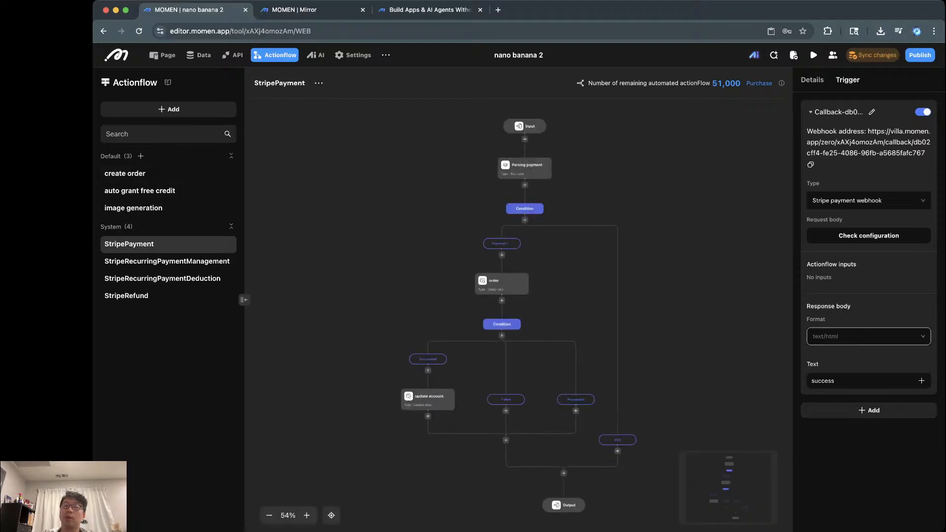
{"action": "scroll", "coordinate": [419, 214], "scroll_direction": "up", "scroll_amount": 5}
{"action": "scroll", "coordinate": [420, 214], "scroll_direction": "up", "scroll_amount": 3}
{"action": "scroll", "coordinate": [419, 214], "scroll_direction": "down", "scroll_amount": 1}
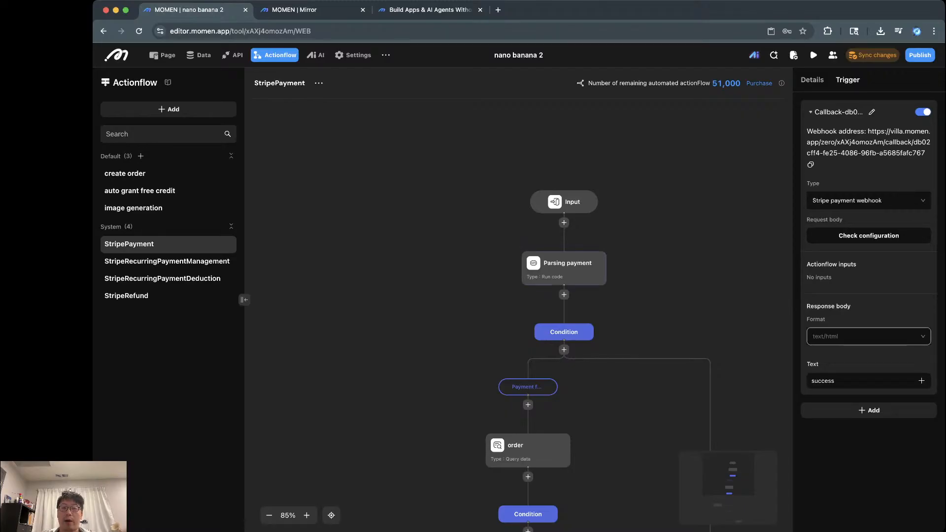
{"action": "scroll", "coordinate": [517, 316], "scroll_direction": "down", "scroll_amount": 3}
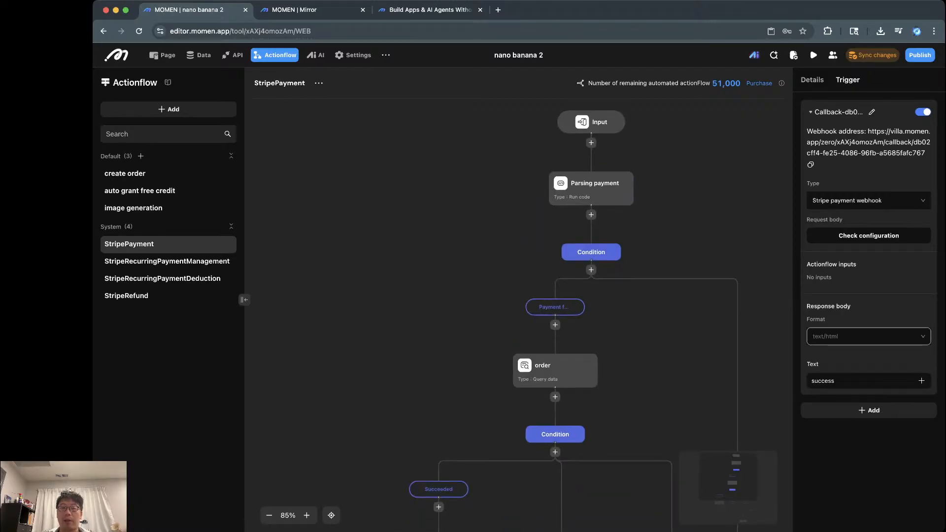
{"action": "scroll", "coordinate": [517, 315], "scroll_direction": "right", "scroll_amount": 3}
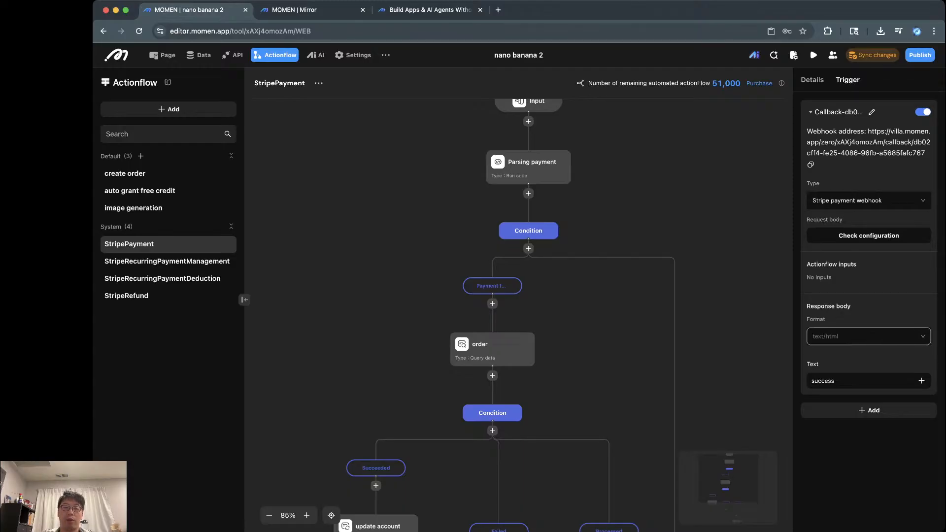
{"action": "left_click", "coordinate": [232, 226]}
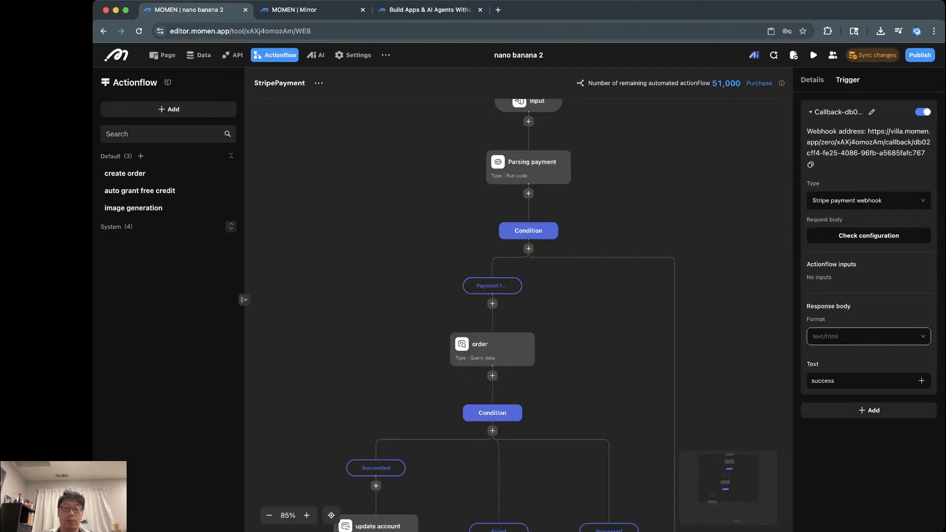
{"action": "left_click", "coordinate": [232, 226]}
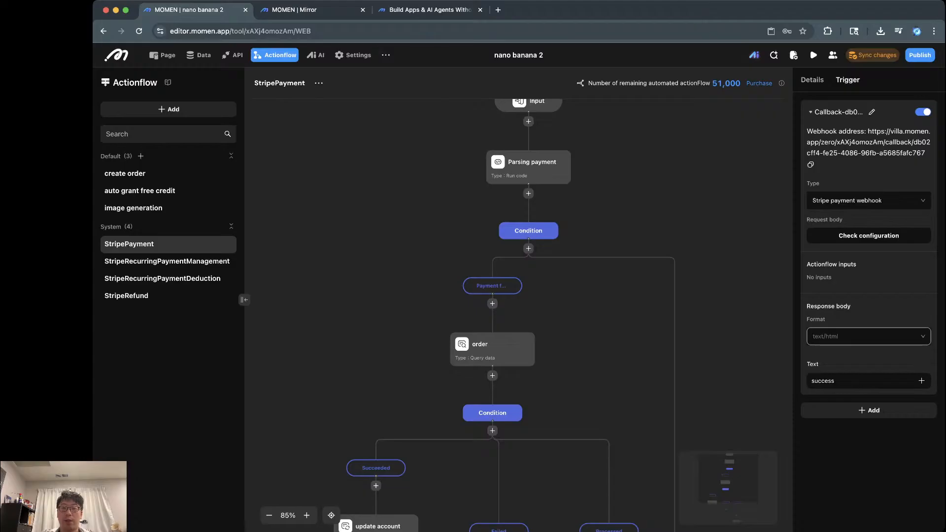
{"action": "scroll", "coordinate": [518, 315], "scroll_direction": "left", "scroll_amount": 1}
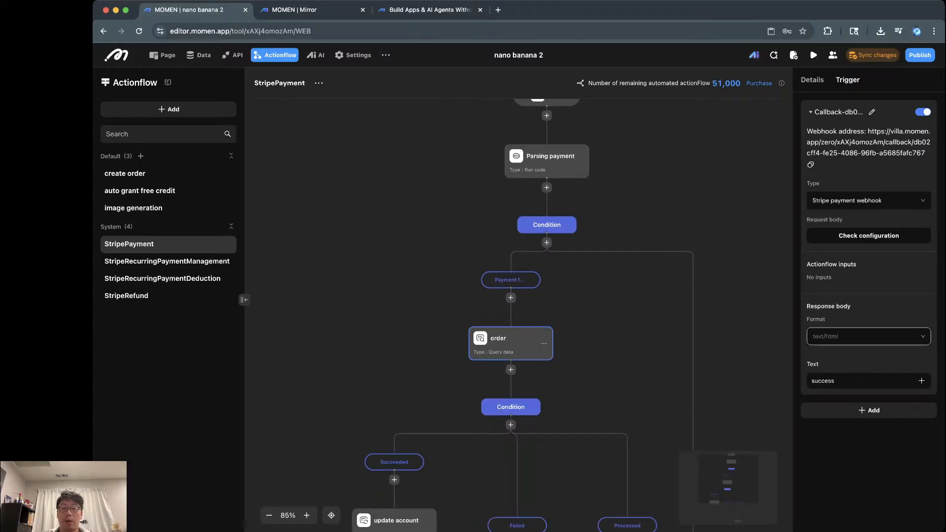
{"action": "scroll", "coordinate": [518, 315], "scroll_direction": "down", "scroll_amount": 5}
{"action": "scroll", "coordinate": [518, 315], "scroll_direction": "right", "scroll_amount": 1}
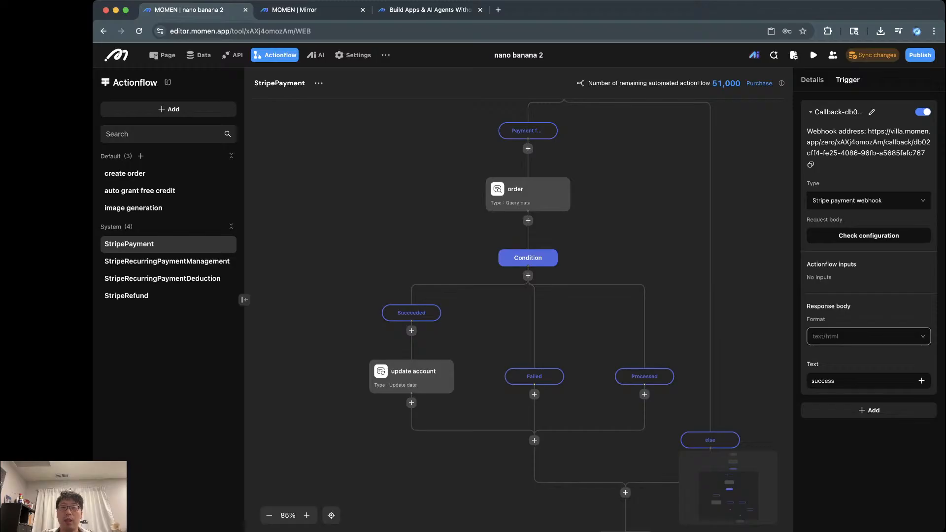
{"action": "scroll", "coordinate": [518, 315], "scroll_direction": "up", "scroll_amount": 2}
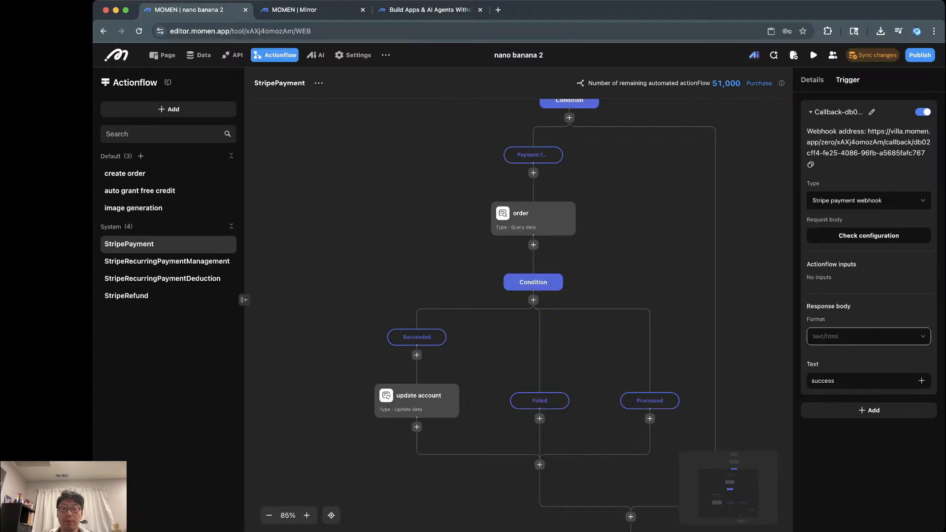
Step: Select the order query step and browse the step types available under Succeeded without adding one
{"action": "left_click", "coordinate": [533, 219]}
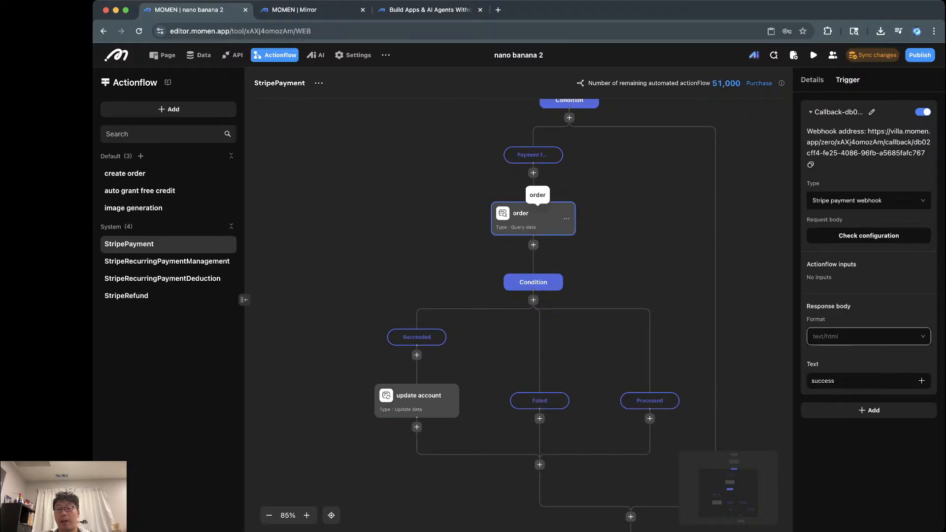
{"action": "left_click", "coordinate": [416, 355]}
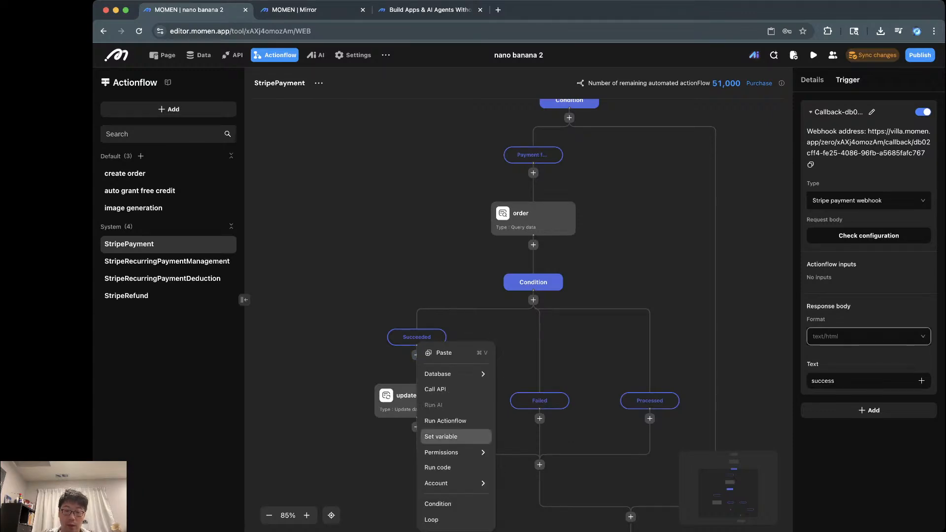
{"action": "mouse_move", "coordinate": [453, 374]}
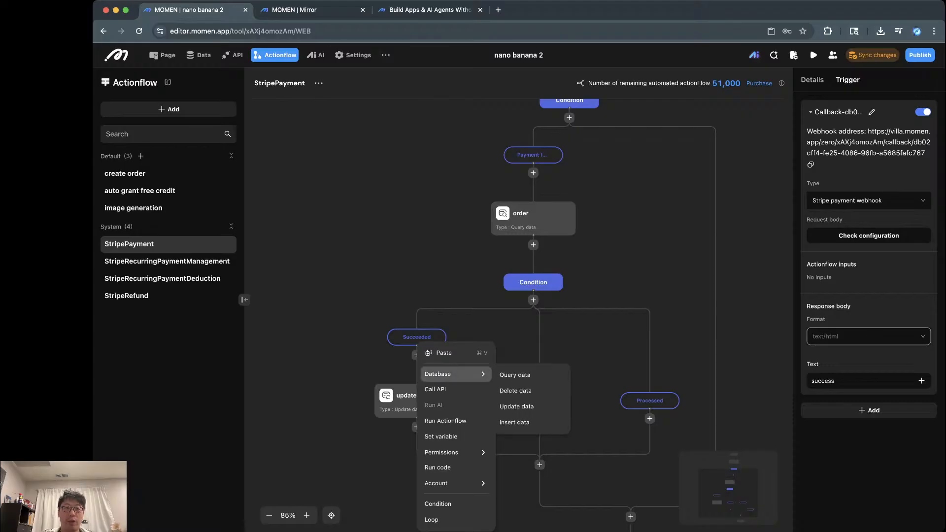
{"action": "key", "text": "Escape"}
Step: In the data model, give the order table a new Text column named 'status'
{"action": "left_click", "coordinate": [197, 55]}
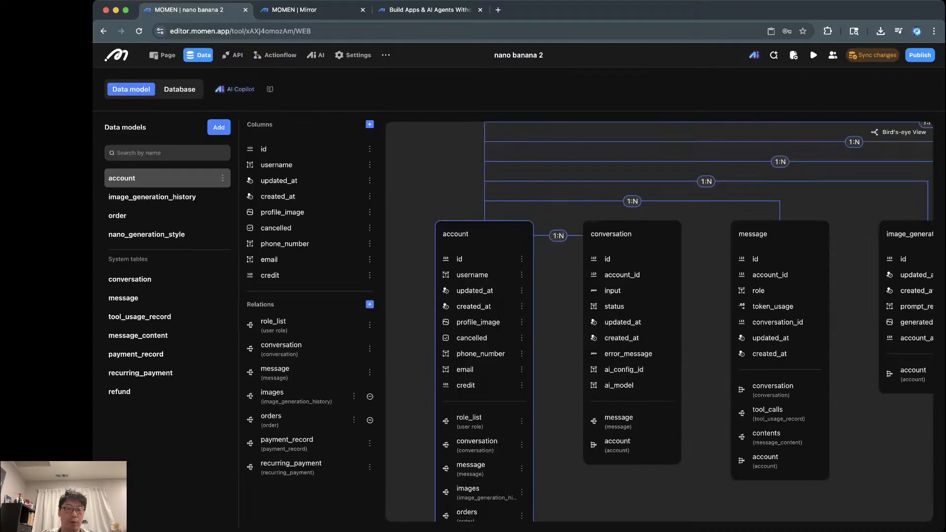
{"action": "left_click", "coordinate": [148, 216]}
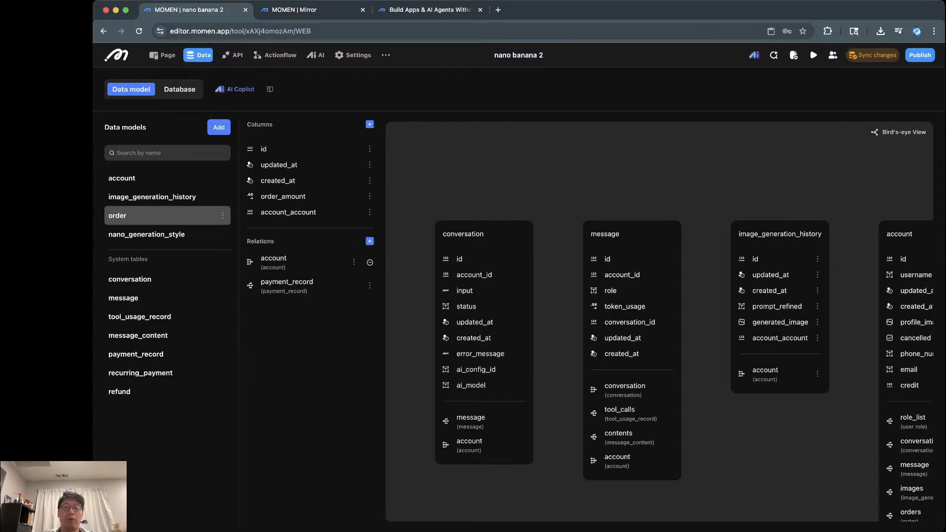
{"action": "left_click", "coordinate": [370, 124]}
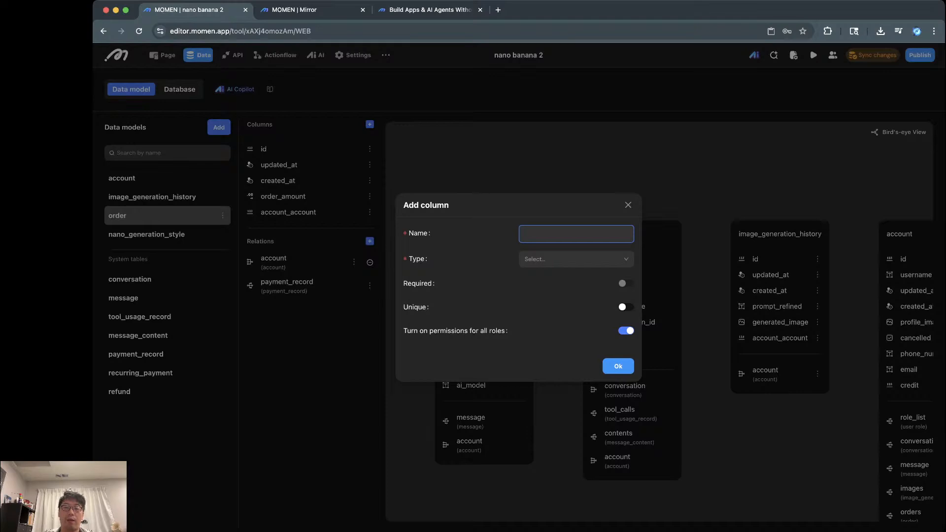
{"action": "type", "text": "status"}
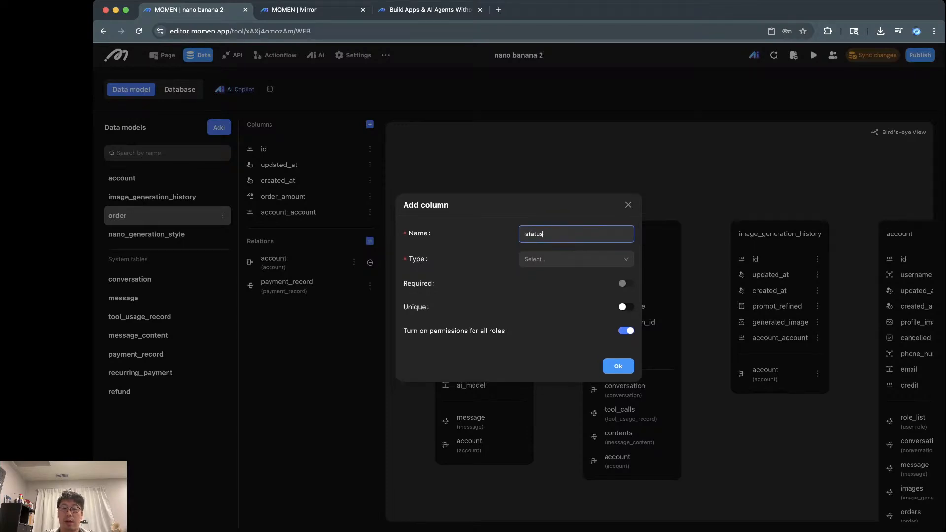
{"action": "key", "text": "Tab"}
{"action": "left_click", "coordinate": [576, 259]}
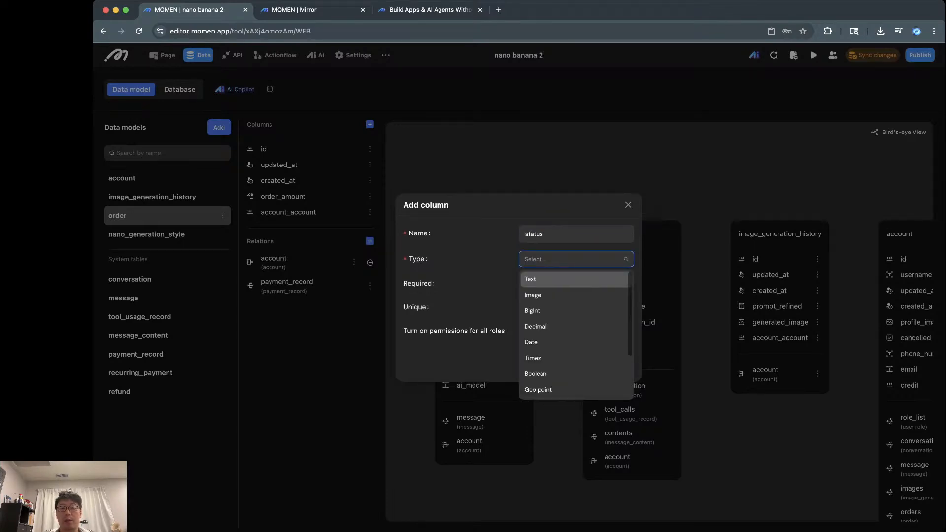
{"action": "key", "text": "Return"}
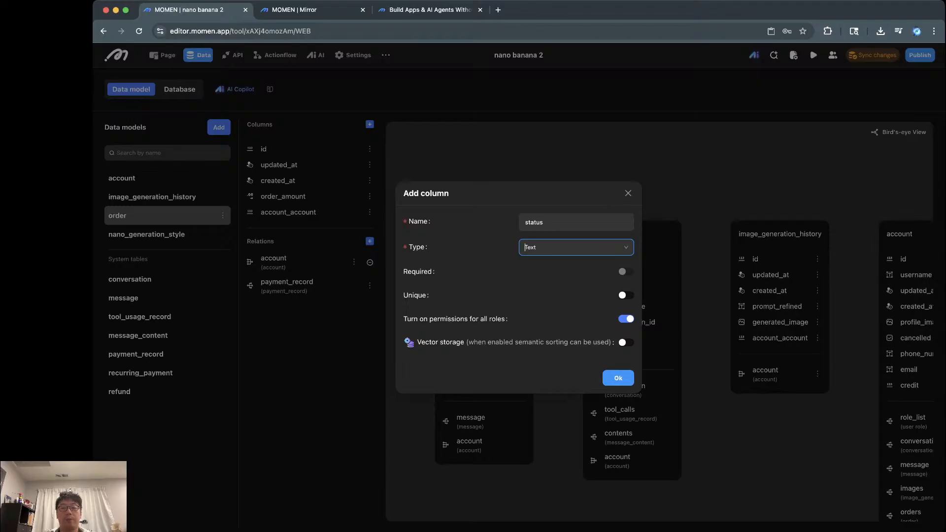
{"action": "left_click", "coordinate": [618, 378]}
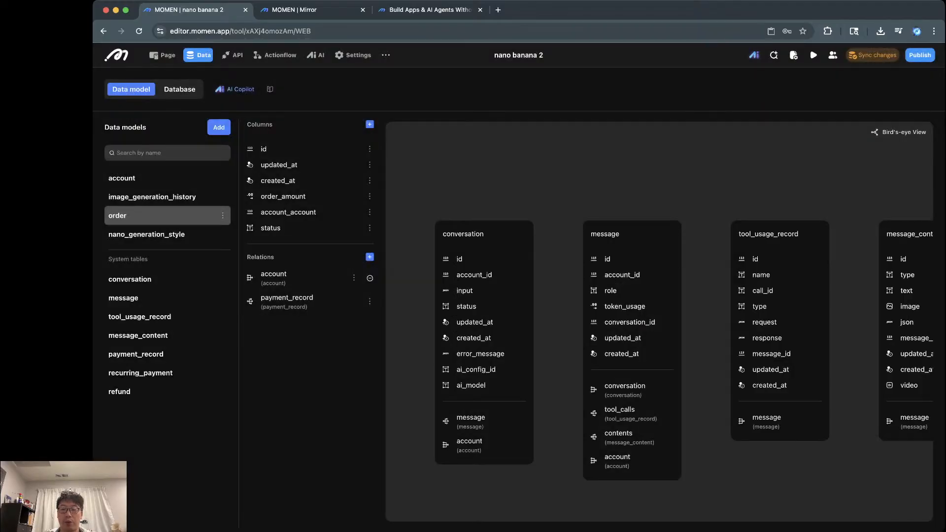
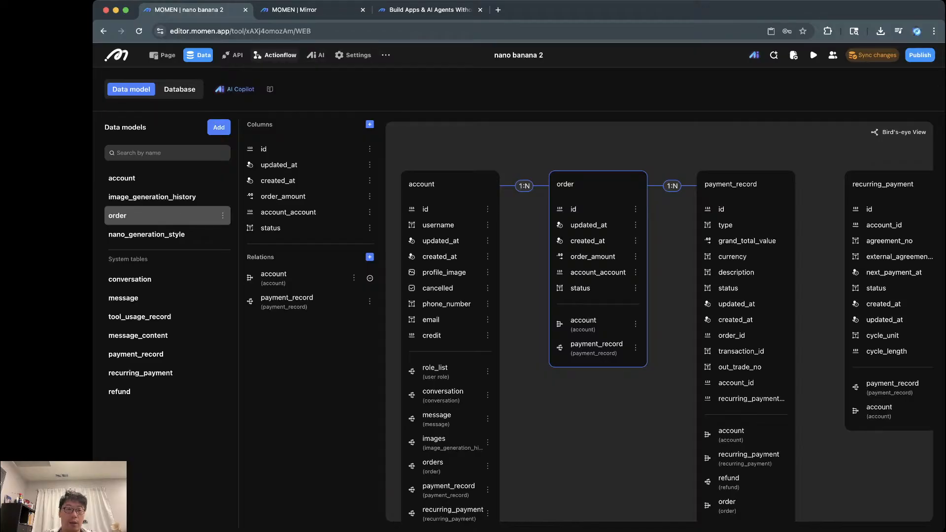
Step: Switch from the data model to the StripePayment actionflow
{"action": "left_click", "coordinate": [276, 54]}
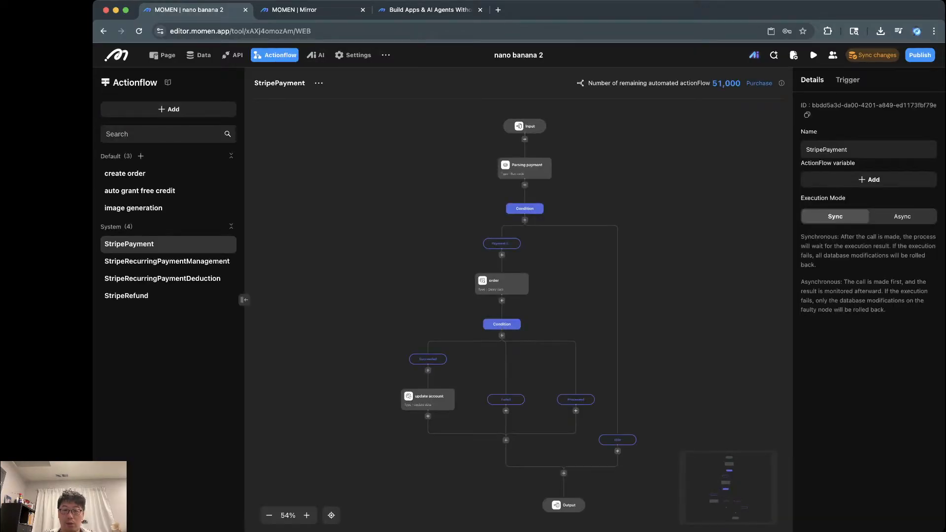
Step: Make the create order flow's insert order step set status to PENDING
{"action": "left_click", "coordinate": [125, 173]}
{"action": "left_click", "coordinate": [518, 360]}
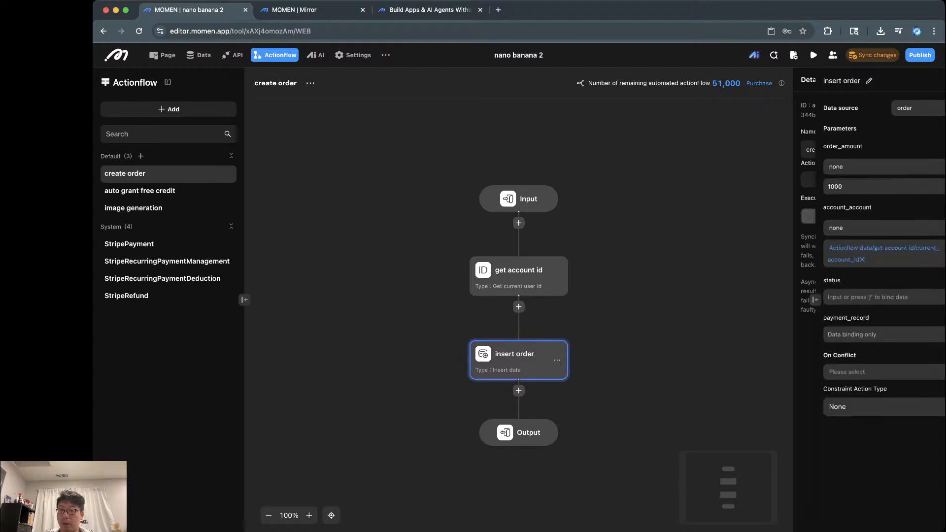
{"action": "left_click", "coordinate": [807, 297]}
{"action": "type", "text": "c"}
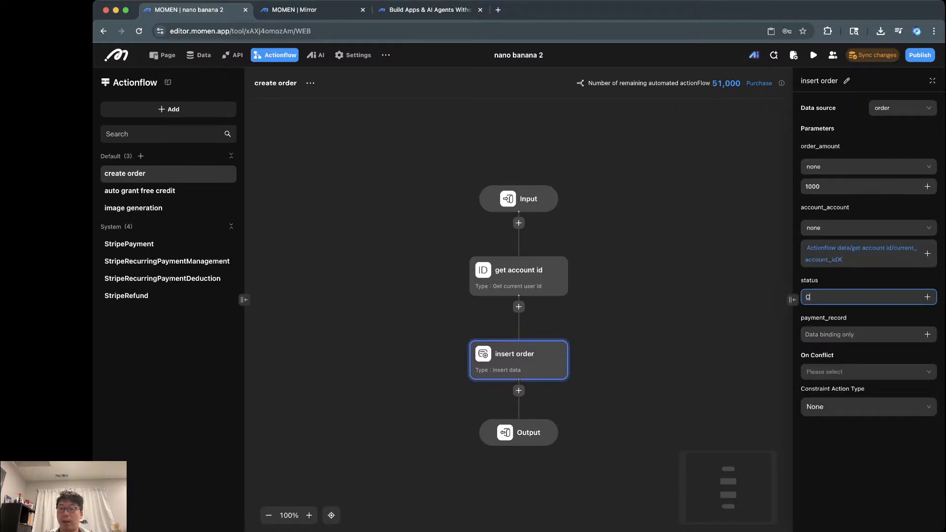
{"action": "key", "text": "BackSpace"}
{"action": "type", "text": "PENDING"}
{"action": "key", "text": "Return"}
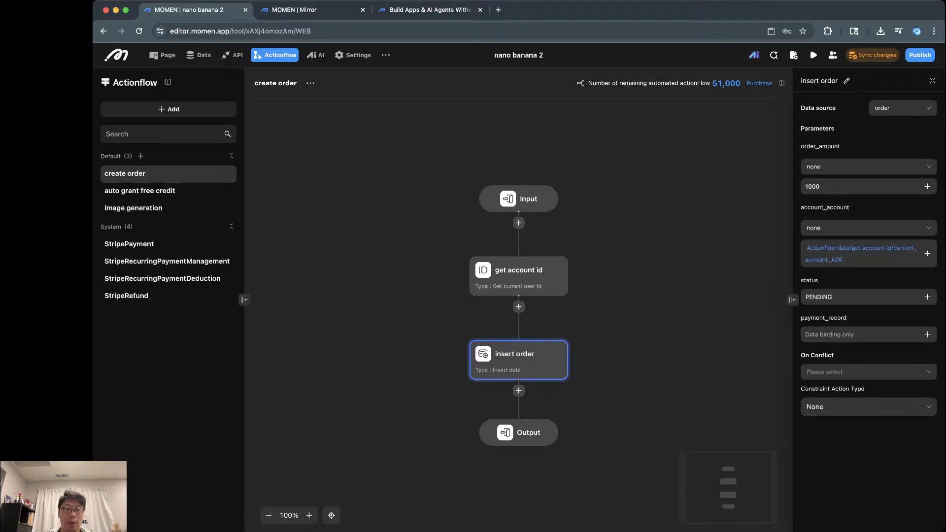
{"action": "left_click", "coordinate": [665, 295]}
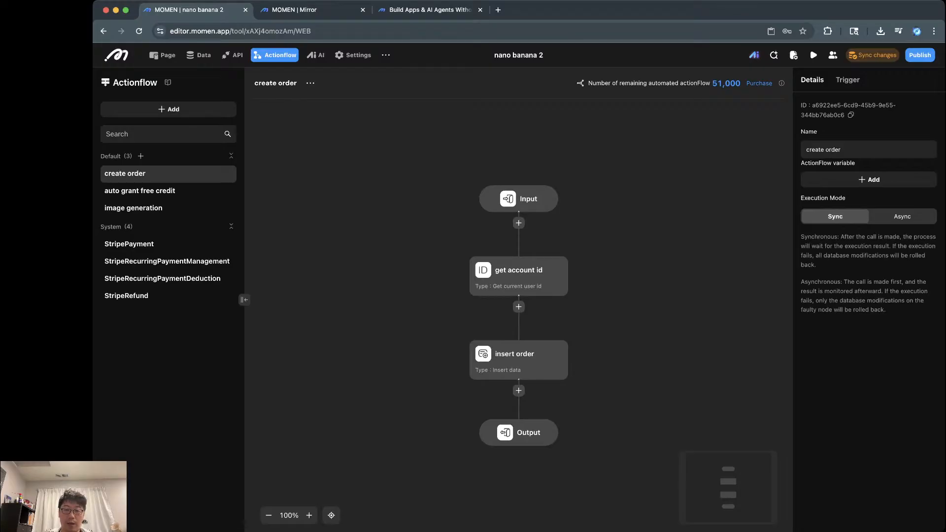
{"action": "left_click", "coordinate": [129, 244]}
Step: Add an Update data step on the order table at the start of the Succeeded branch
{"action": "scroll", "coordinate": [456, 380], "scroll_direction": "up", "scroll_amount": 10}
{"action": "left_click_drag", "start_coordinate": [456, 380], "coordinate": [536, 346]}
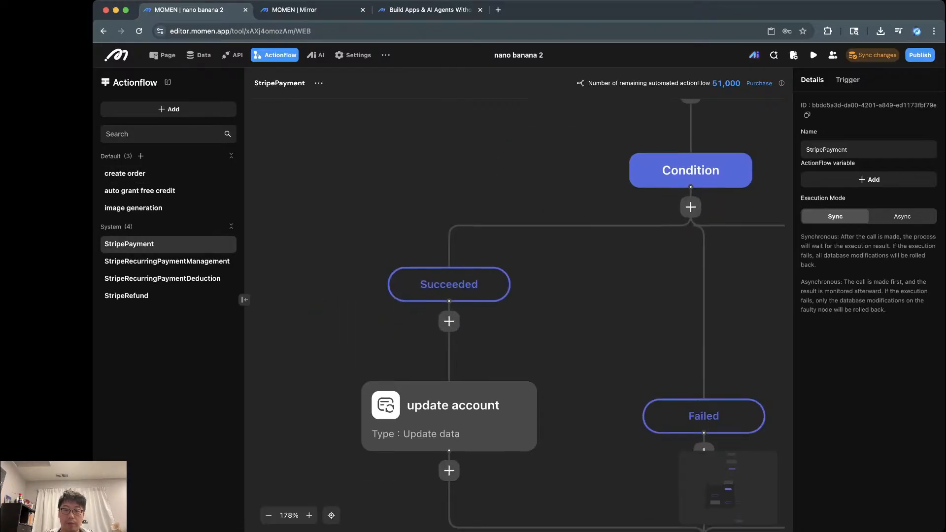
{"action": "left_click", "coordinate": [449, 321]}
{"action": "mouse_move", "coordinate": [471, 349]}
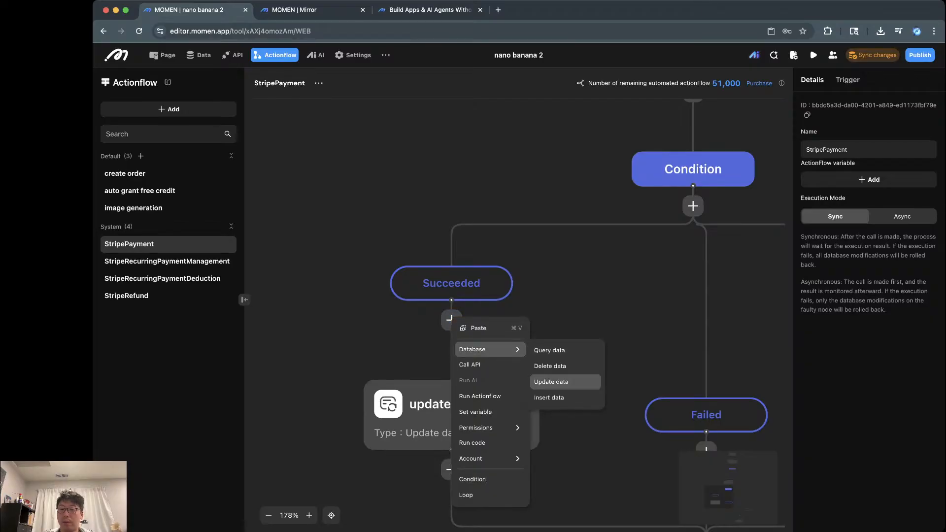
{"action": "left_click", "coordinate": [551, 381]}
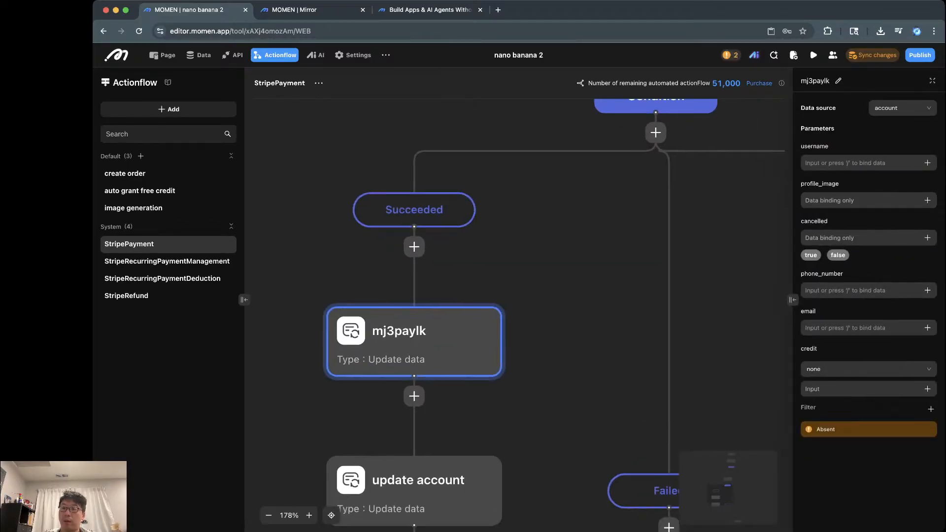
{"action": "left_click", "coordinate": [901, 108]}
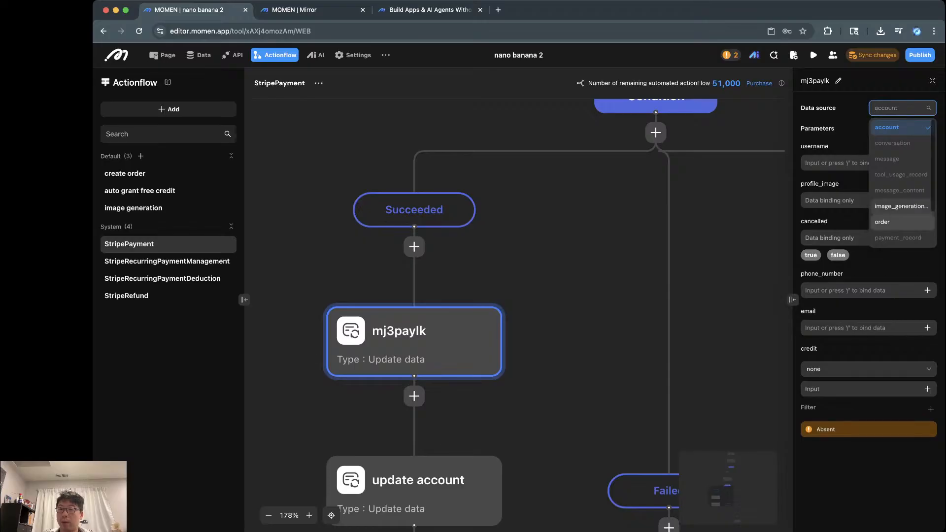
{"action": "left_click", "coordinate": [887, 222]}
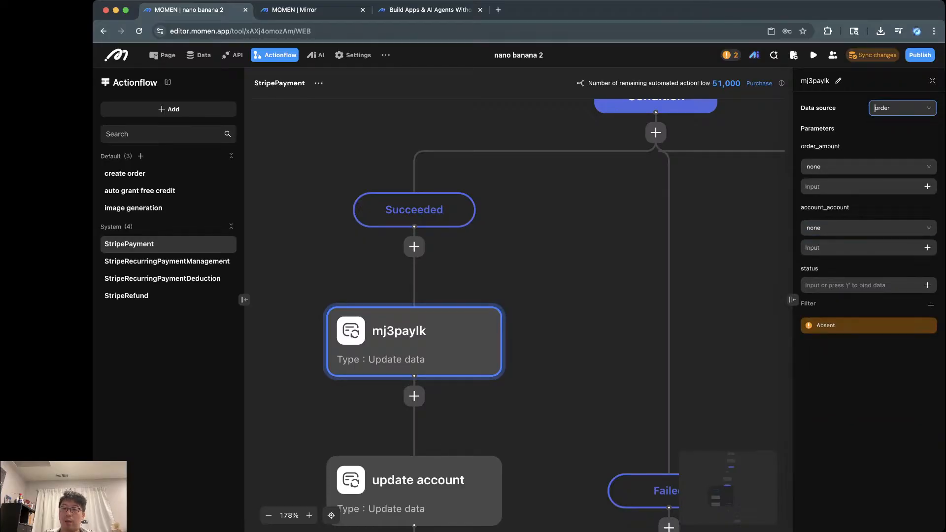
Step: Set the update's status to COMPLETED, filtered by id equal to the flow's order id
{"action": "left_click", "coordinate": [861, 285]}
{"action": "type", "text": "COMPLETED"}
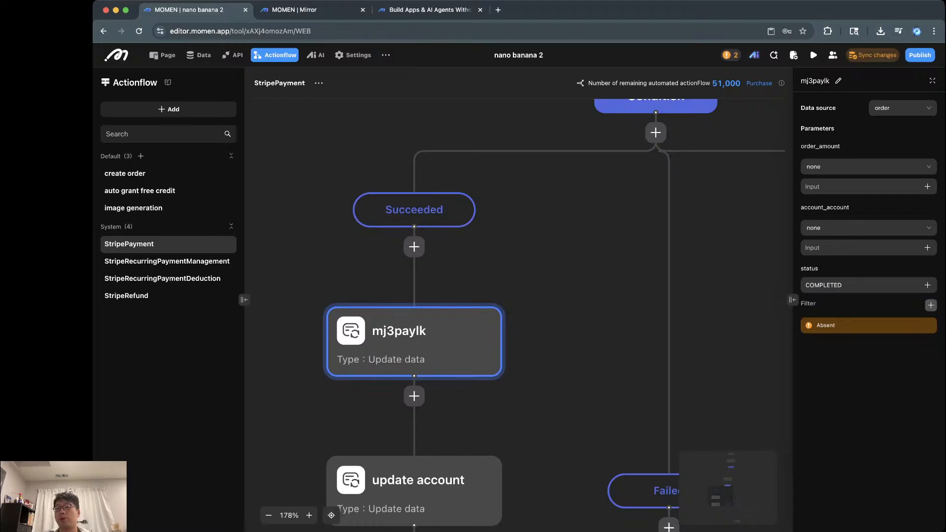
{"action": "left_click", "coordinate": [930, 305]}
{"action": "left_click", "coordinate": [887, 330]}
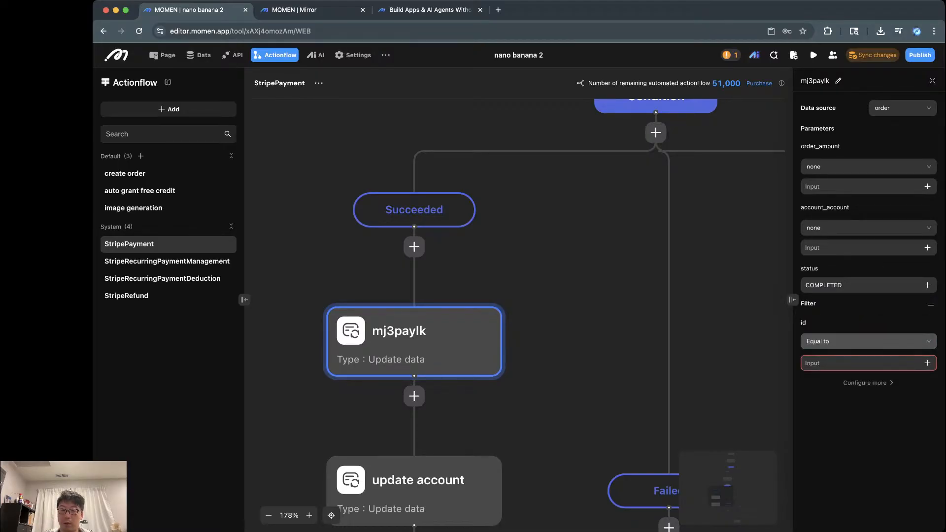
{"action": "left_click", "coordinate": [927, 363]}
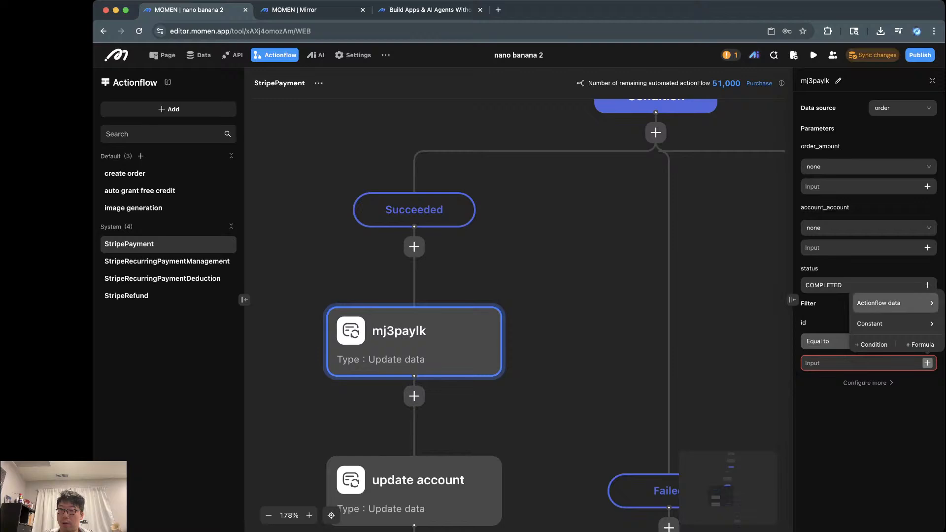
{"action": "mouse_move", "coordinate": [887, 303]}
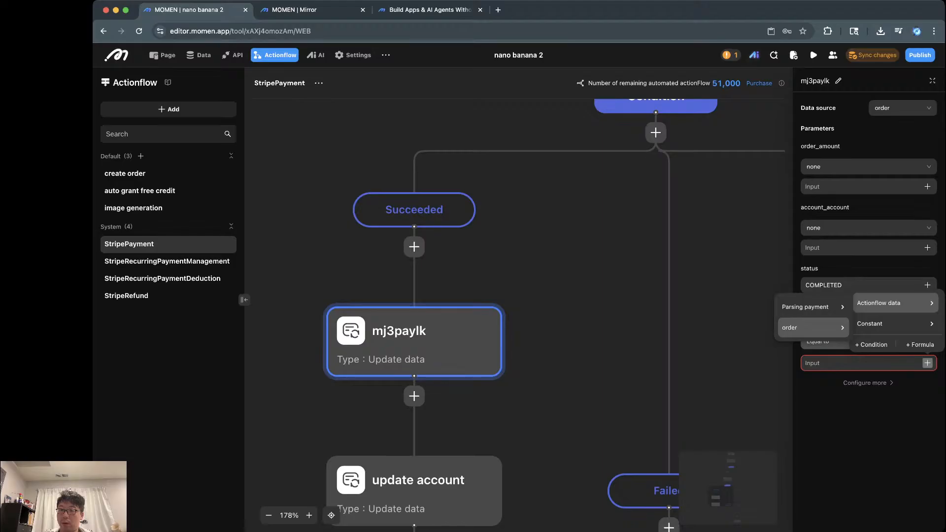
{"action": "mouse_move", "coordinate": [813, 328]}
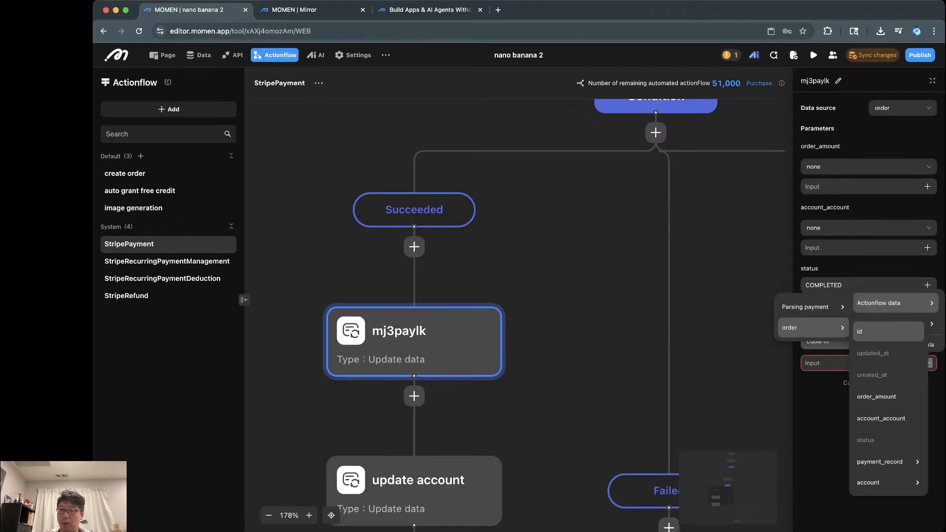
{"action": "left_click", "coordinate": [872, 331]}
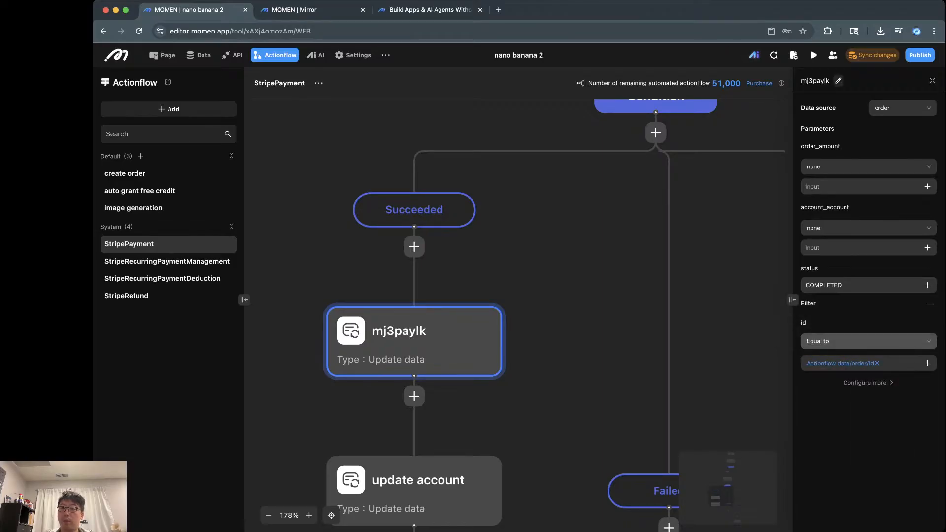
Step: Rename the new step to 'Set order completed'
{"action": "left_click", "coordinate": [838, 80]}
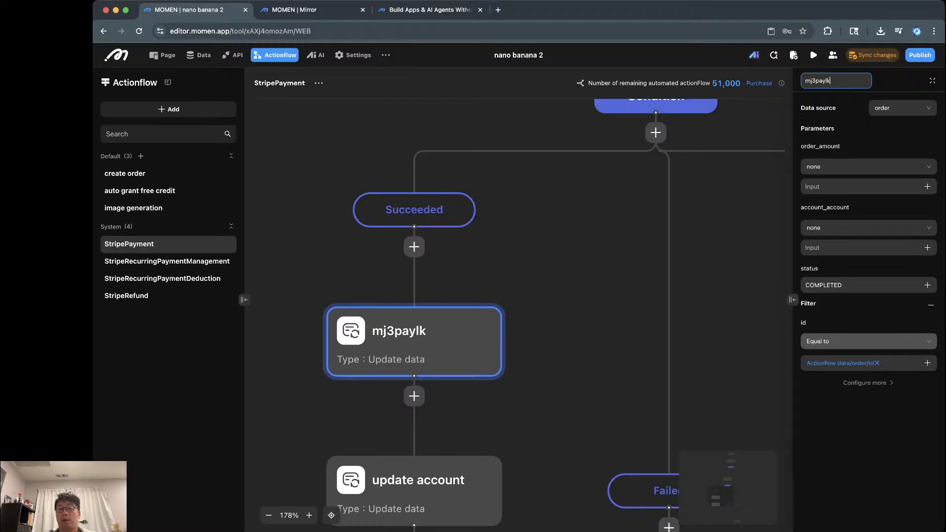
{"action": "key", "text": "super+a"}
{"action": "key", "text": "BackSpace"}
{"action": "type", "text": "Set order"}
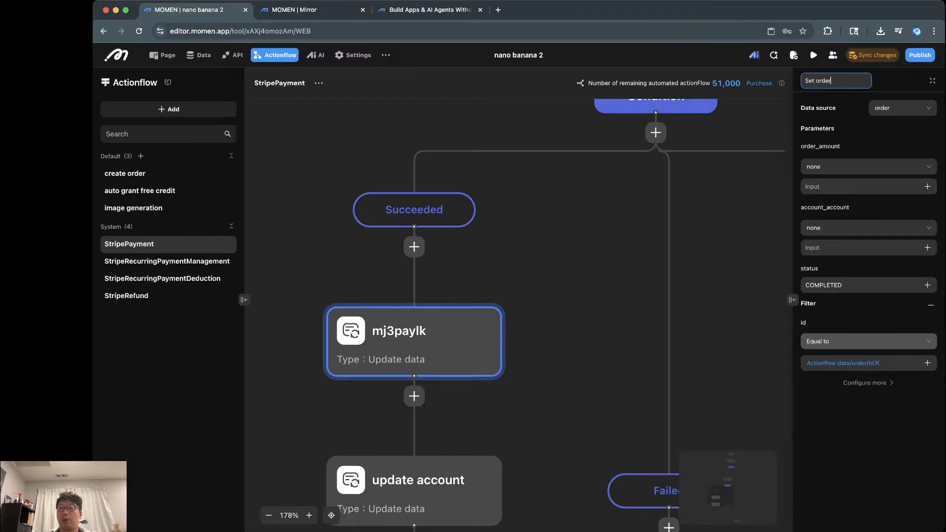
{"action": "type", "text": " completed"}
{"action": "key", "text": "Tab"}
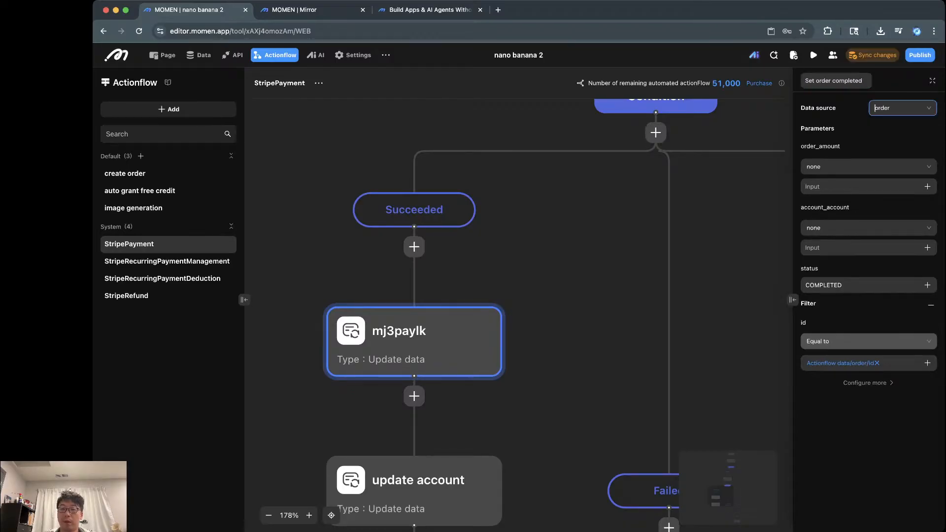
{"action": "left_click", "coordinate": [634, 230]}
{"action": "scroll", "coordinate": [634, 230], "scroll_direction": "down", "scroll_amount": 3}
{"action": "left_click_drag", "start_coordinate": [634, 230], "coordinate": [567, 334]}
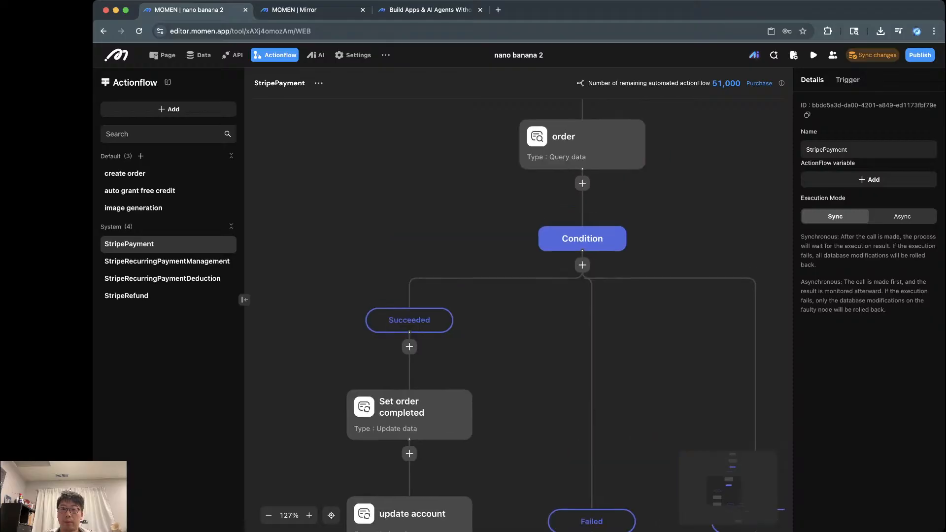
Step: Review StripePayment's Payment found branch, order lookup and update account steps
{"action": "scroll", "coordinate": [608, 231], "scroll_direction": "down", "scroll_amount": 3}
{"action": "scroll", "coordinate": [608, 232], "scroll_direction": "up", "scroll_amount": 2}
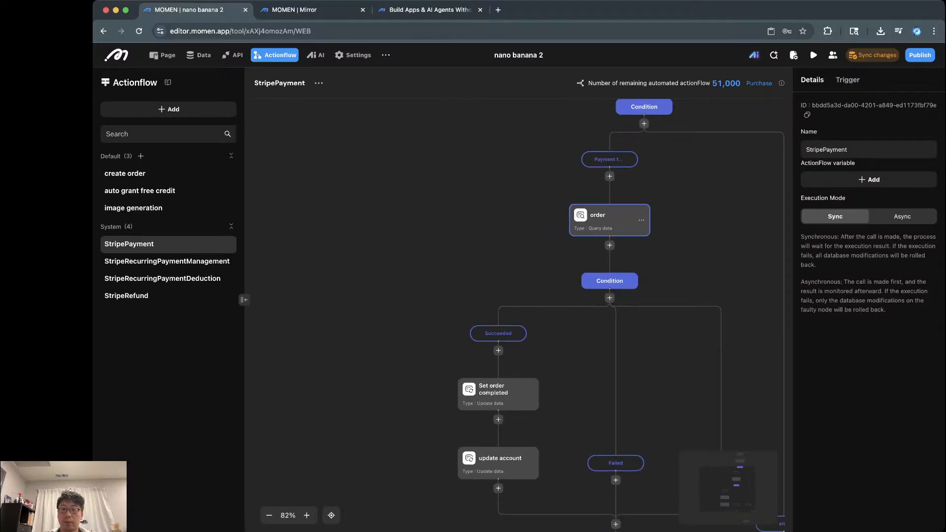
{"action": "scroll", "coordinate": [609, 227], "scroll_direction": "right", "scroll_amount": 3}
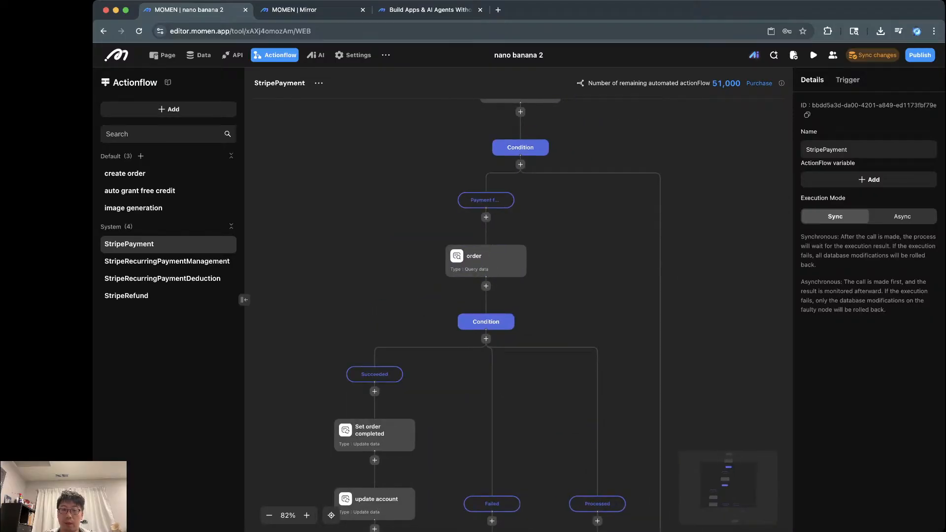
{"action": "left_click", "coordinate": [485, 200]}
{"action": "left_click", "coordinate": [485, 261]}
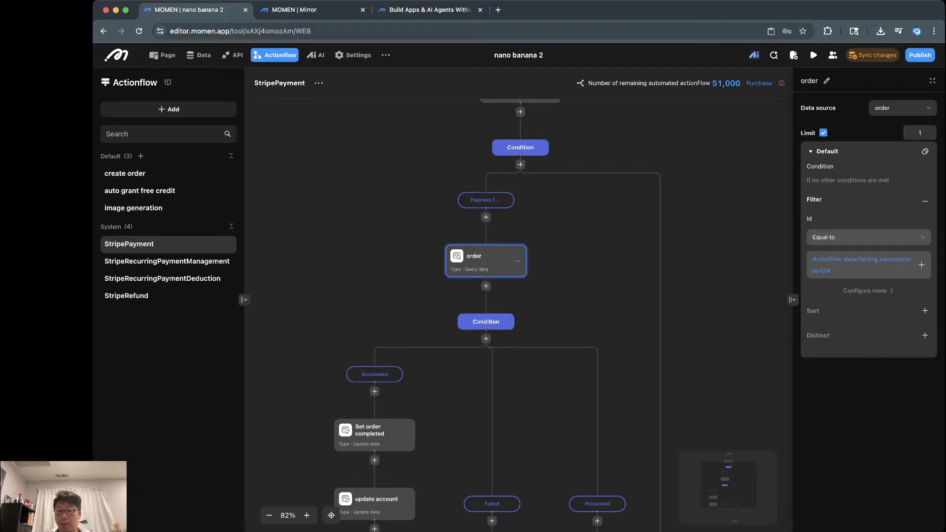
{"action": "scroll", "coordinate": [517, 315], "scroll_direction": "down", "scroll_amount": 3}
{"action": "scroll", "coordinate": [517, 315], "scroll_direction": "left", "scroll_amount": 2}
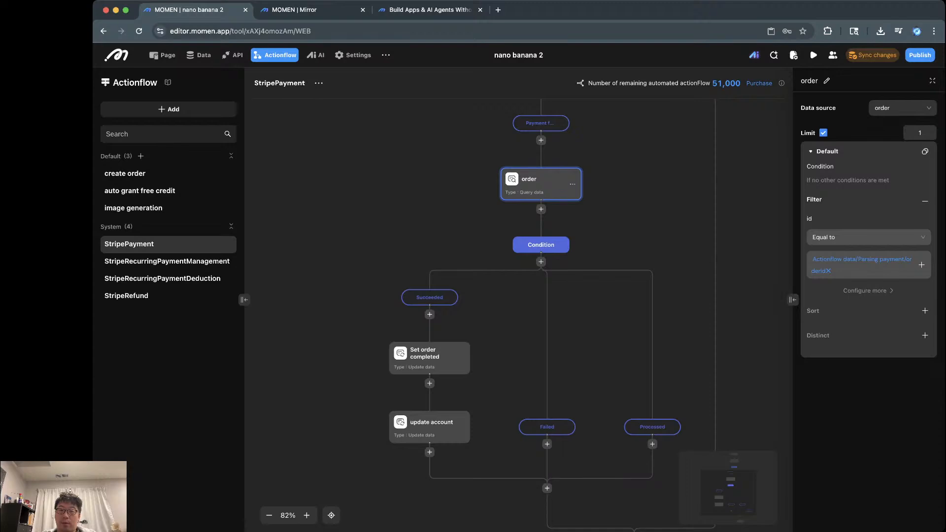
{"action": "scroll", "coordinate": [522, 388], "scroll_direction": "up", "scroll_amount": 4}
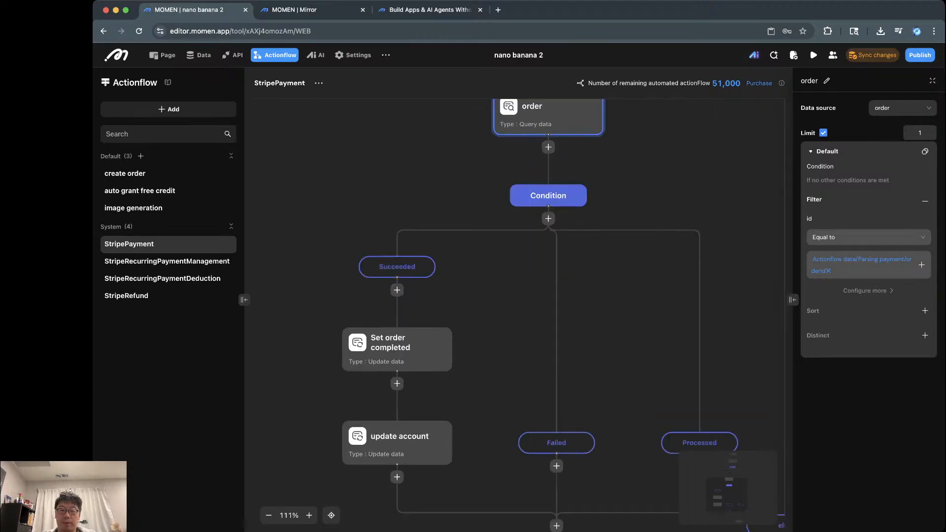
{"action": "scroll", "coordinate": [522, 388], "scroll_direction": "down", "scroll_amount": 4}
{"action": "scroll", "coordinate": [522, 388], "scroll_direction": "down", "scroll_amount": 1}
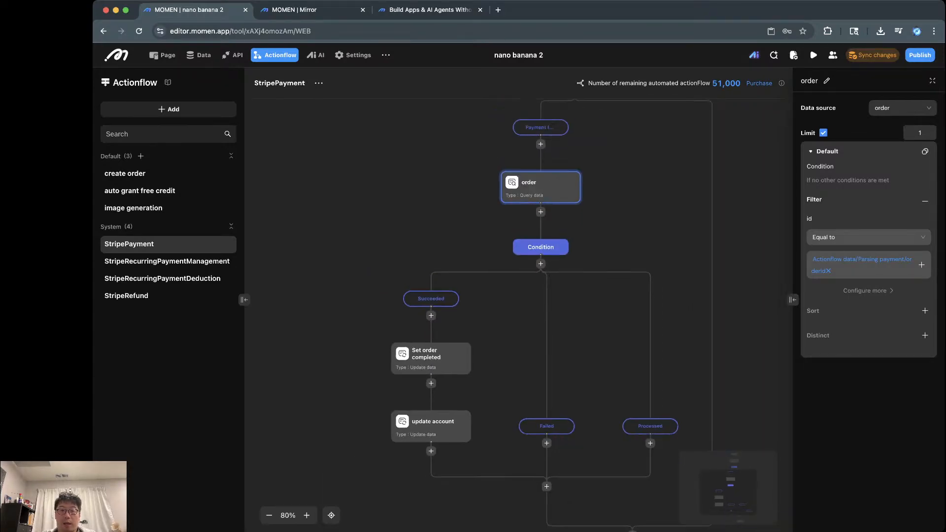
{"action": "left_click_drag", "start_coordinate": [367, 377], "coordinate": [394, 300]}
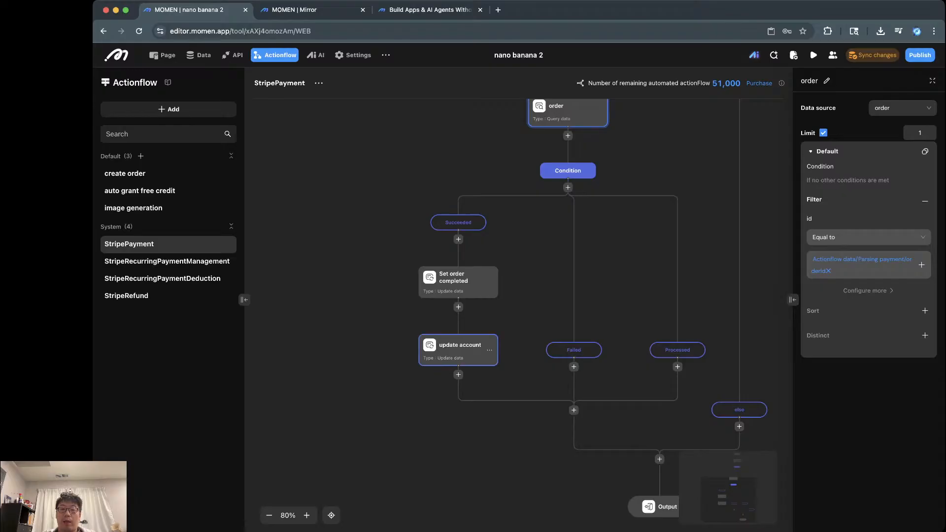
{"action": "left_click", "coordinate": [458, 350]}
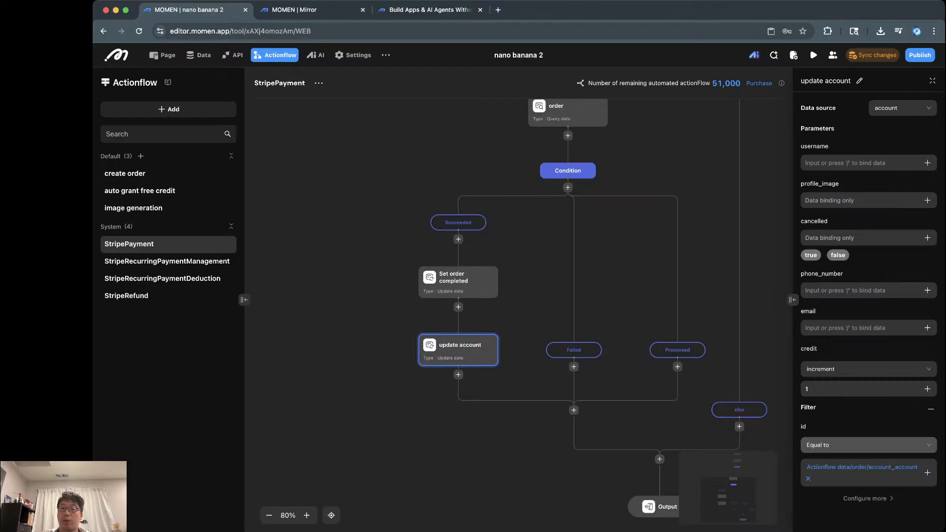
Step: Sync the backend changes, including the order-status updates, to the live app
{"action": "left_click", "coordinate": [872, 54]}
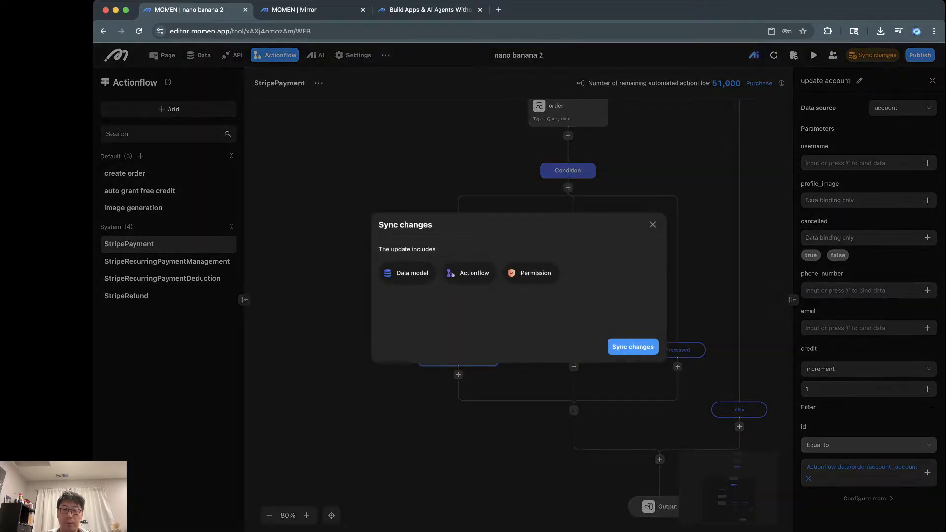
{"action": "left_click", "coordinate": [633, 346]}
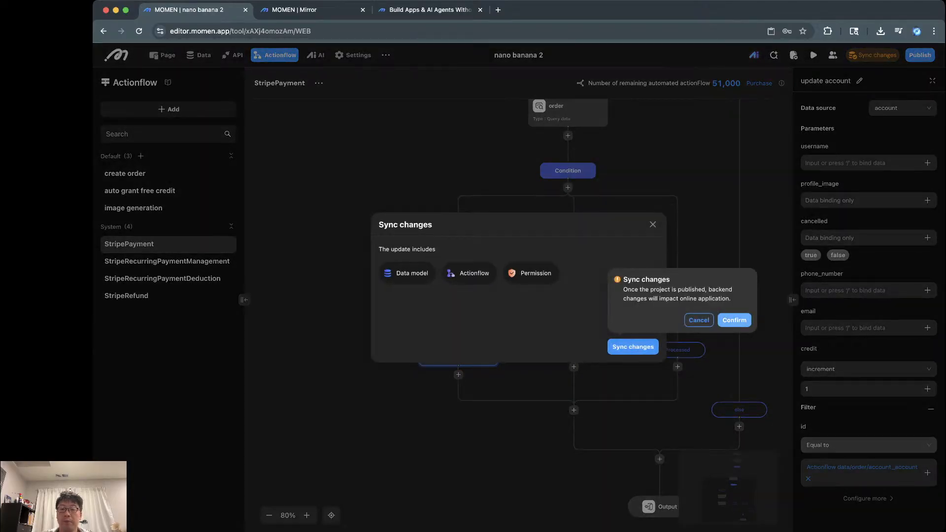
{"action": "left_click", "coordinate": [734, 320]}
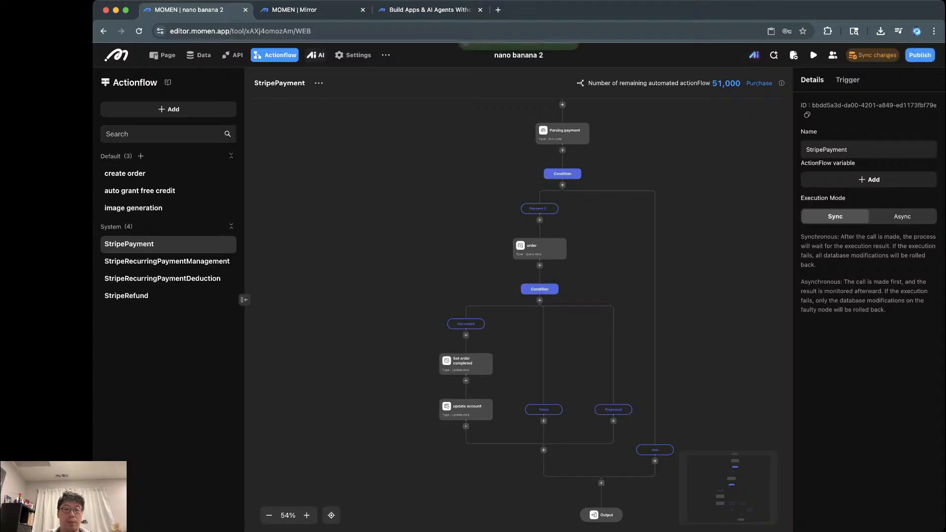
{"action": "left_click", "coordinate": [315, 55]}
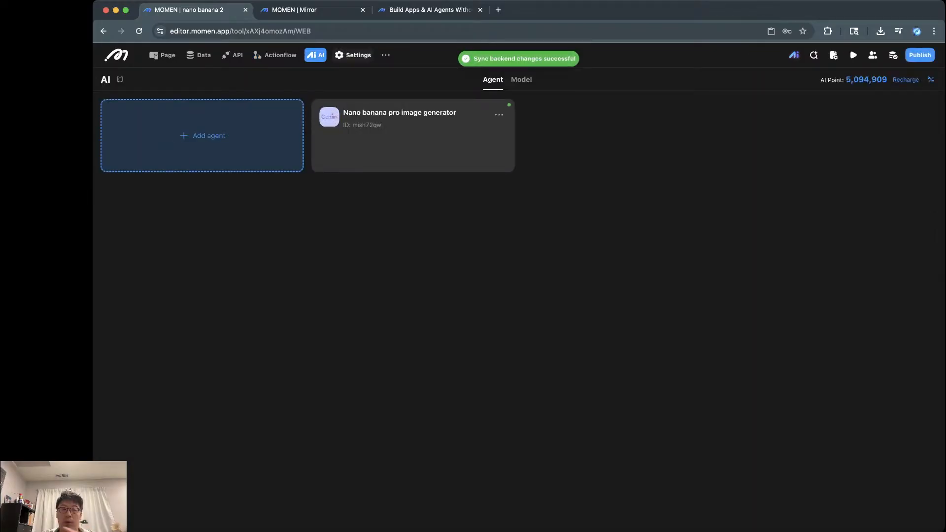
Step: In Settings, check Stripe payment, then view the Logged-in user role's permission summary
{"action": "left_click", "coordinate": [352, 55]}
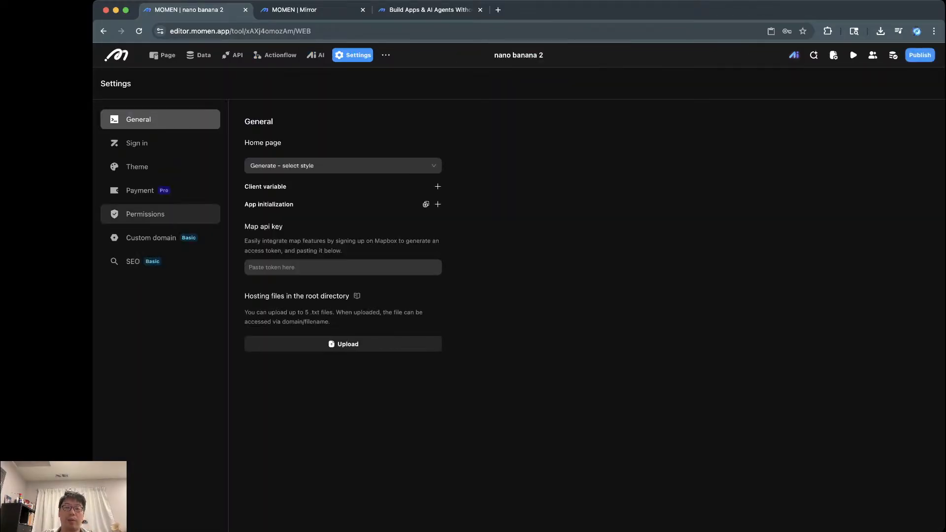
{"action": "left_click", "coordinate": [146, 214]}
{"action": "left_click", "coordinate": [140, 190]}
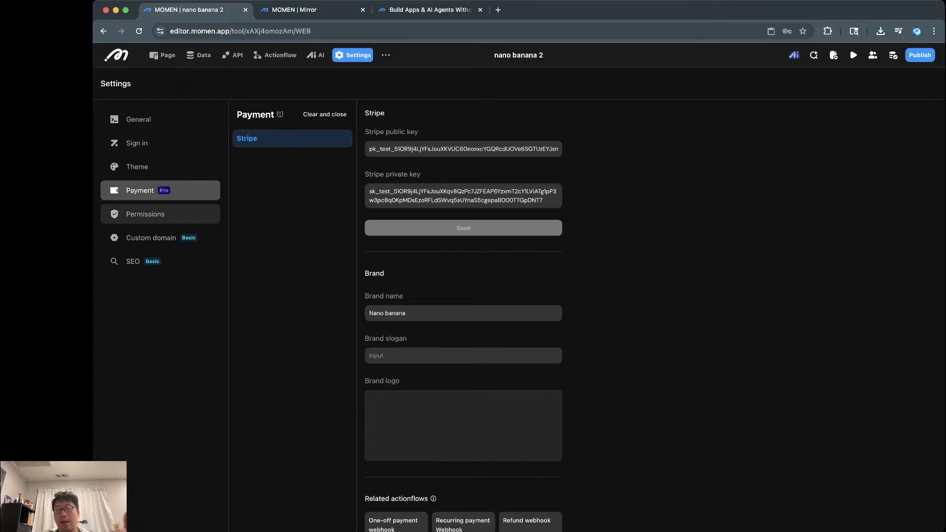
{"action": "left_click", "coordinate": [145, 214]}
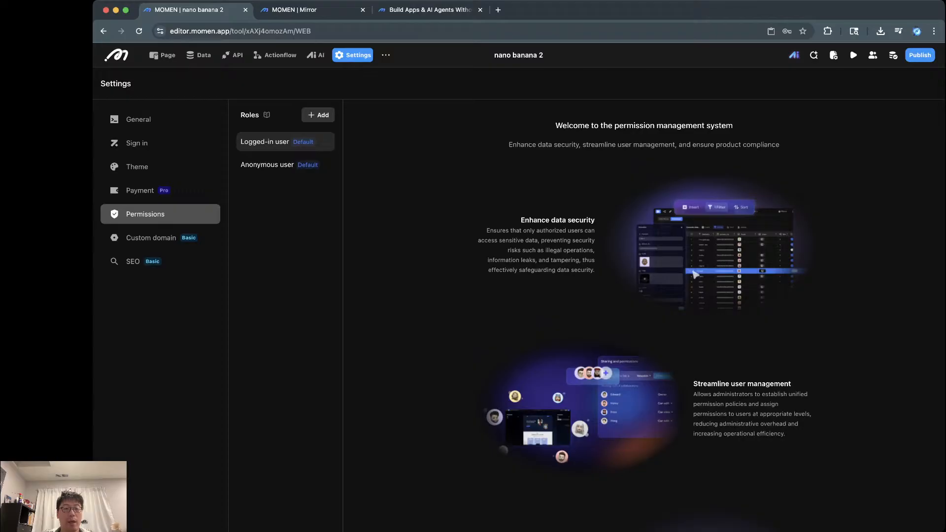
{"action": "left_click", "coordinate": [264, 141]}
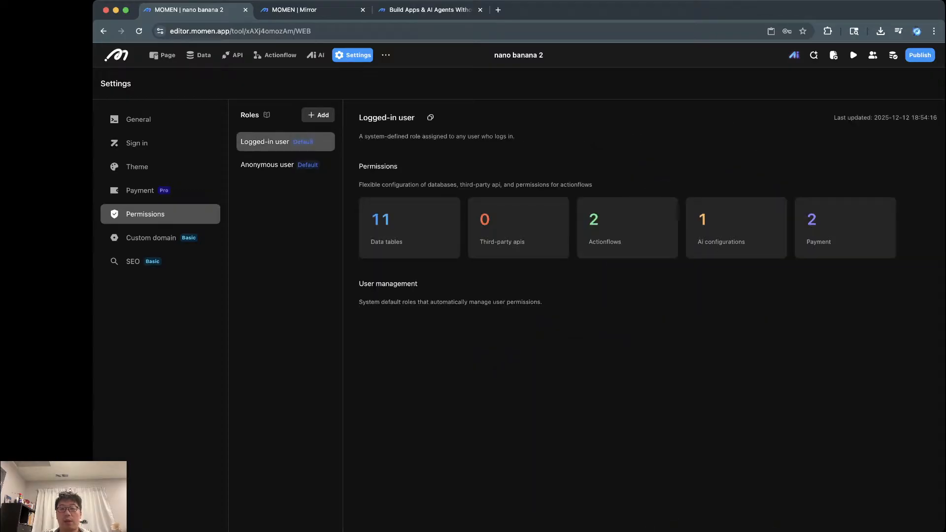
Step: Review logged-in permissions for conversation, message, tool_usage_record, message_content and image_generation_history tables
{"action": "left_click", "coordinate": [409, 227]}
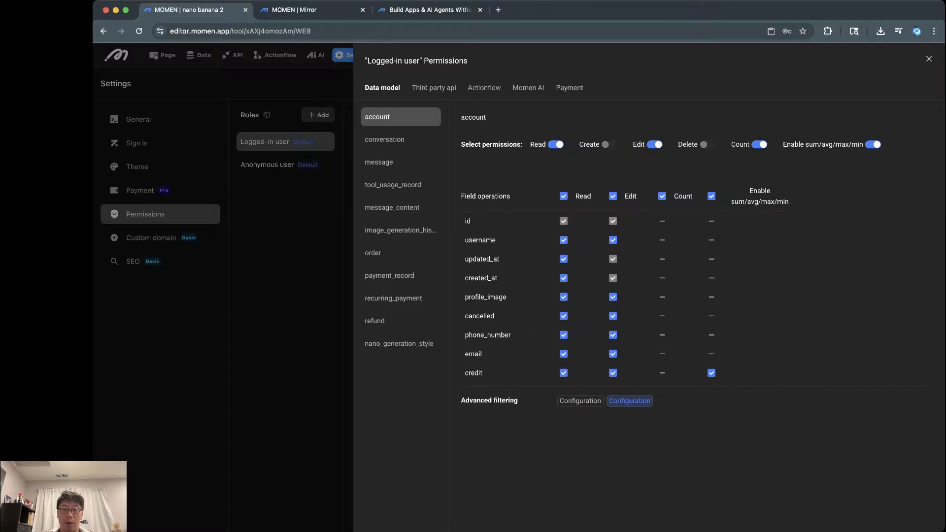
{"action": "left_click", "coordinate": [385, 140]}
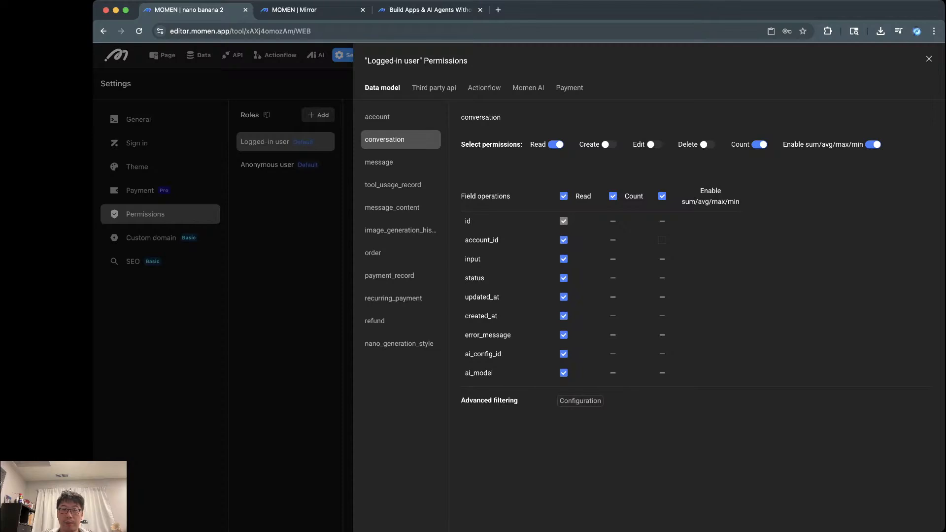
{"action": "left_click", "coordinate": [379, 162]}
{"action": "left_click", "coordinate": [393, 184]}
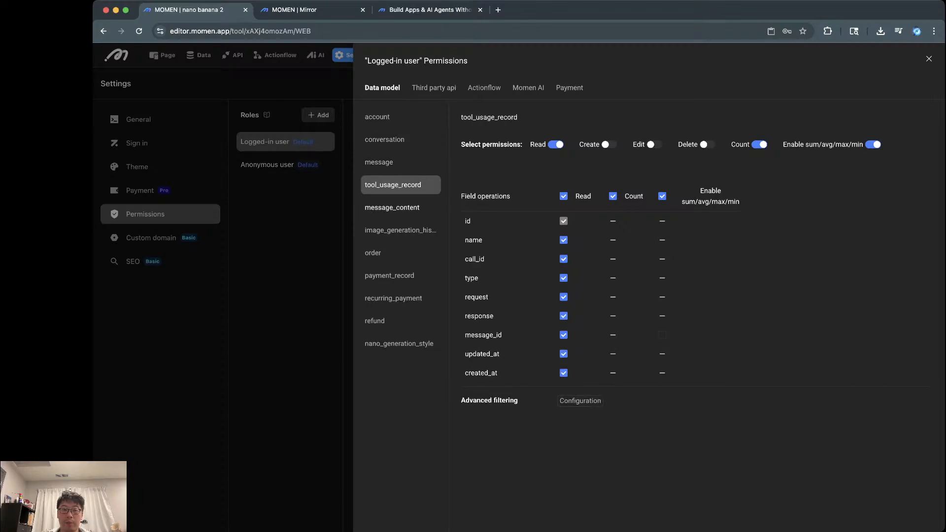
{"action": "left_click", "coordinate": [392, 208]}
{"action": "left_click", "coordinate": [400, 230]}
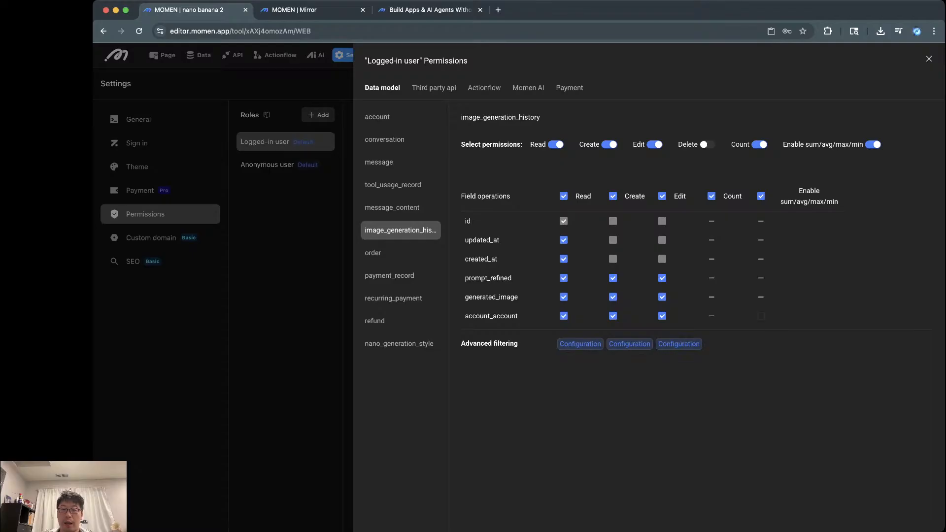
{"action": "left_click", "coordinate": [580, 344]}
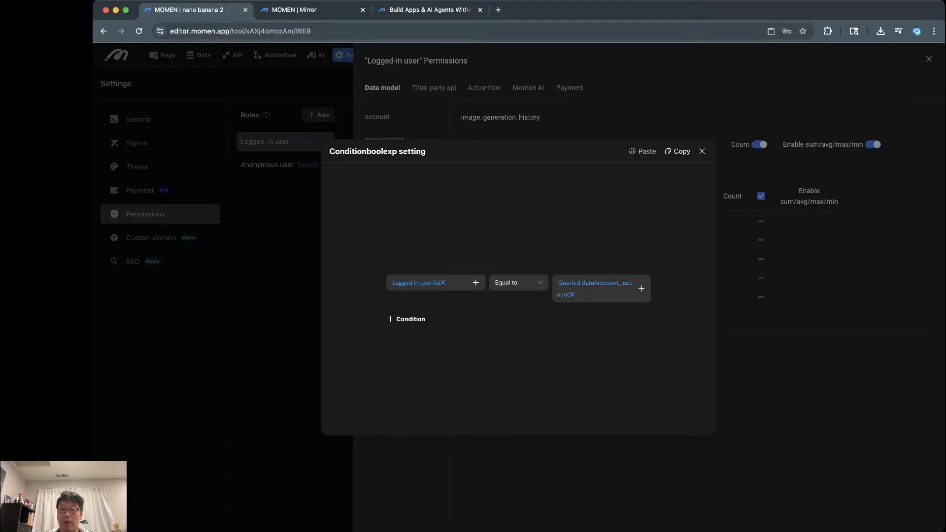
{"action": "left_click", "coordinate": [702, 152]}
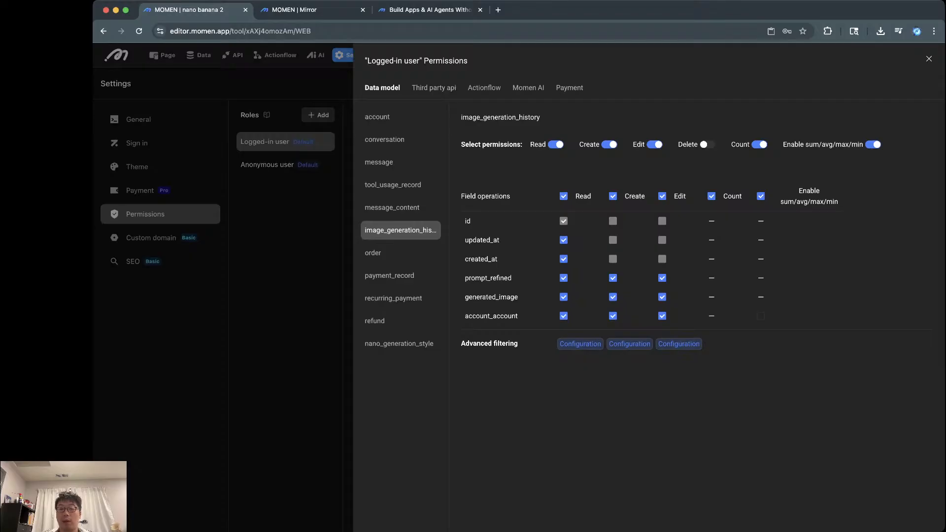
{"action": "left_click", "coordinate": [630, 343]}
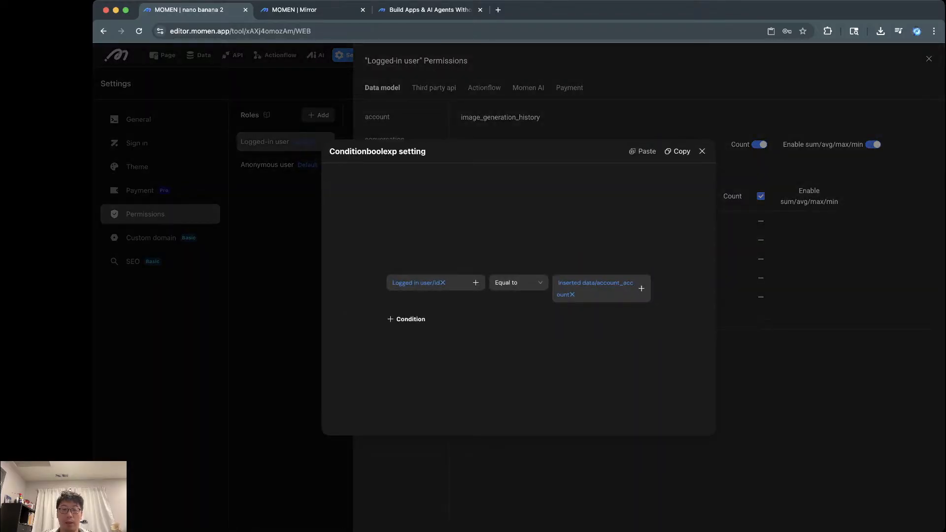
{"action": "left_click", "coordinate": [702, 152]}
Step: Turn off Create and Edit for logged-in users on the order table
{"action": "left_click", "coordinate": [401, 253]}
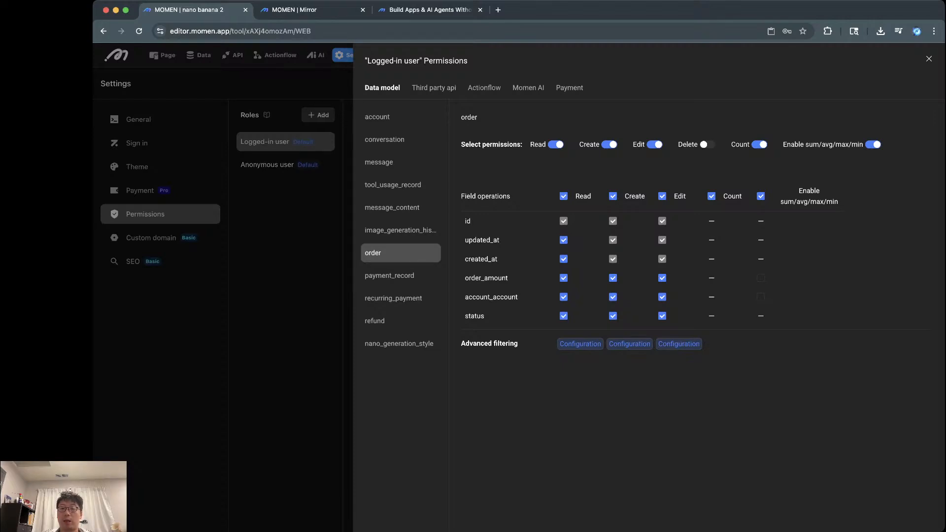
{"action": "left_click", "coordinate": [613, 196]}
{"action": "left_click", "coordinate": [662, 196]}
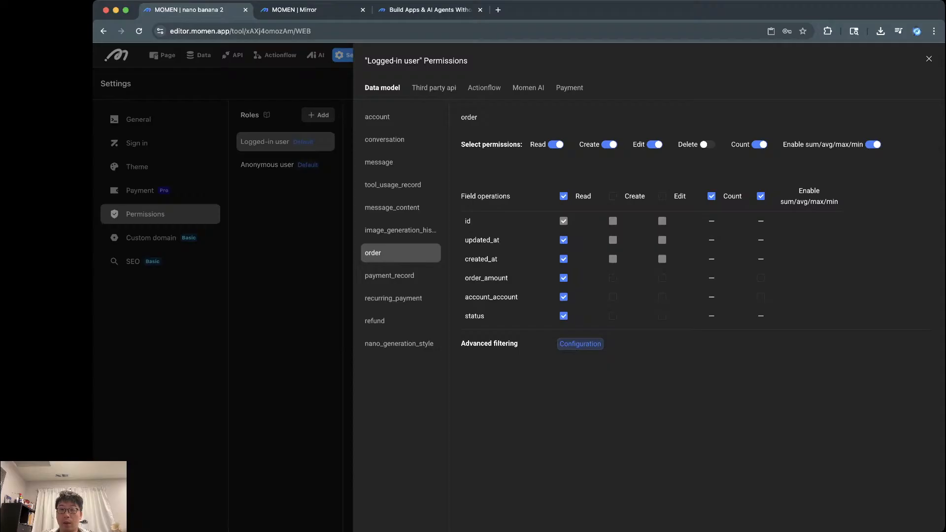
{"action": "left_click", "coordinate": [654, 144]}
{"action": "left_click", "coordinate": [609, 144]}
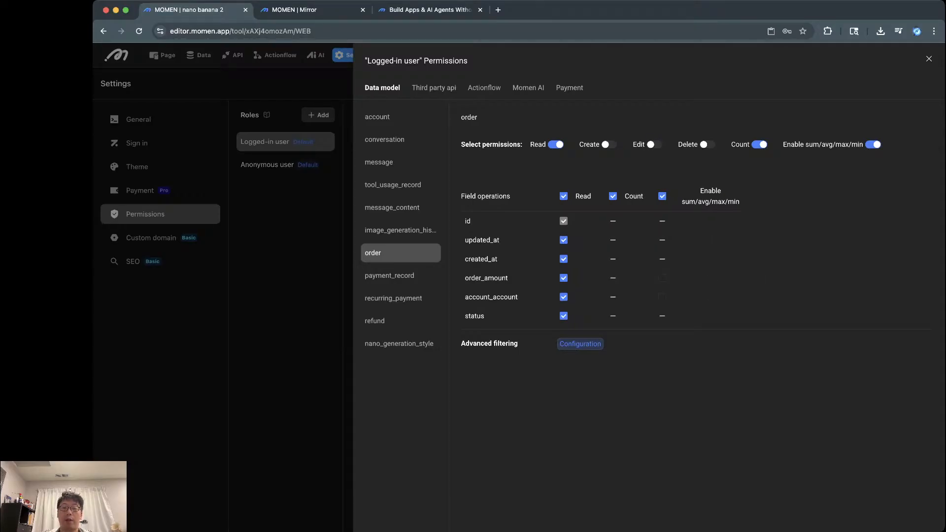
{"action": "left_click", "coordinate": [580, 344]}
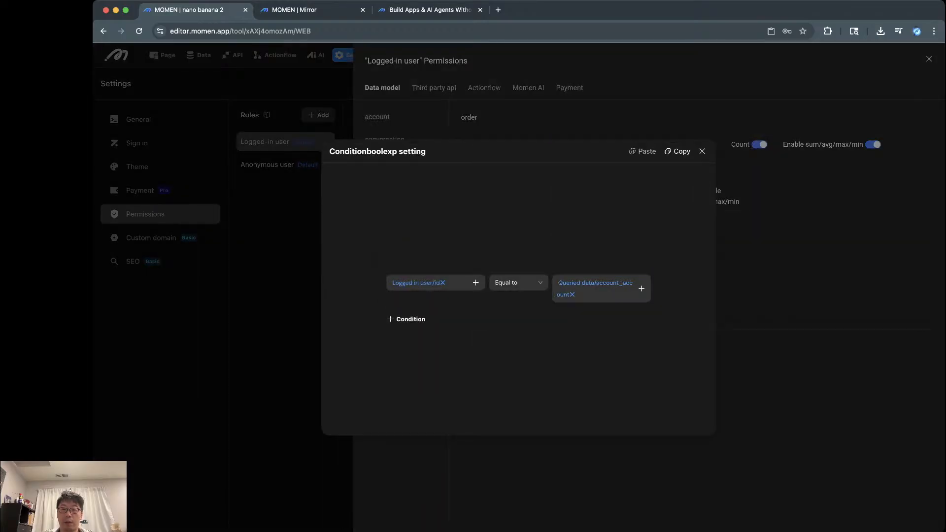
{"action": "left_click", "coordinate": [702, 151]}
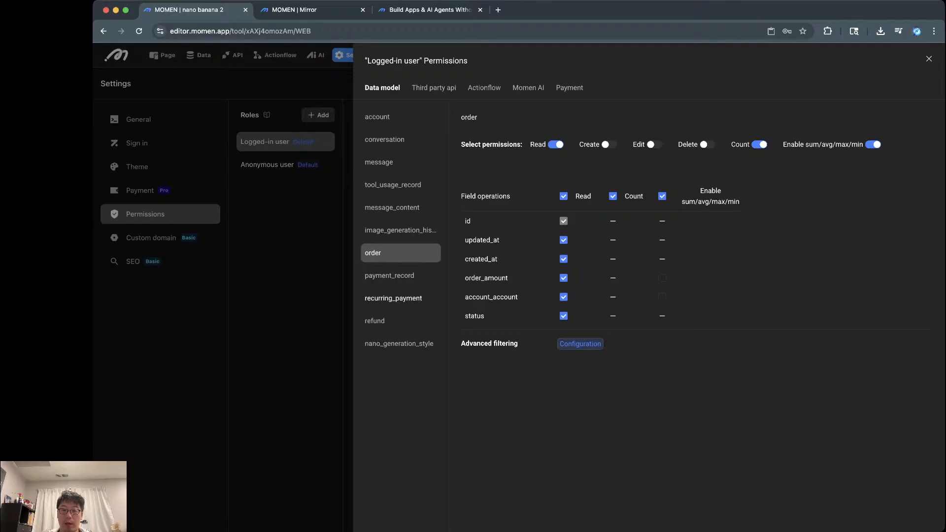
{"action": "left_click", "coordinate": [394, 276]}
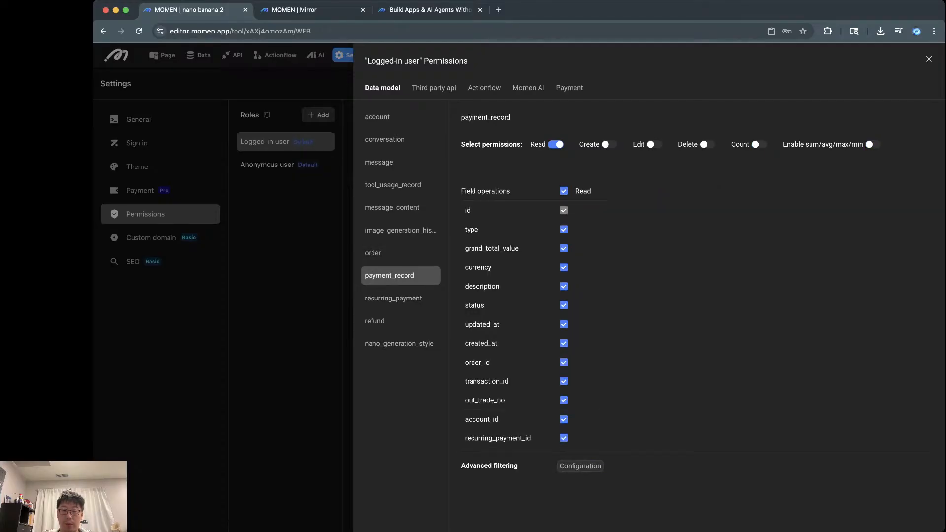
Step: Filter payment_record reads to where the logged-in user's id equals the order's account id
{"action": "left_click", "coordinate": [580, 466]}
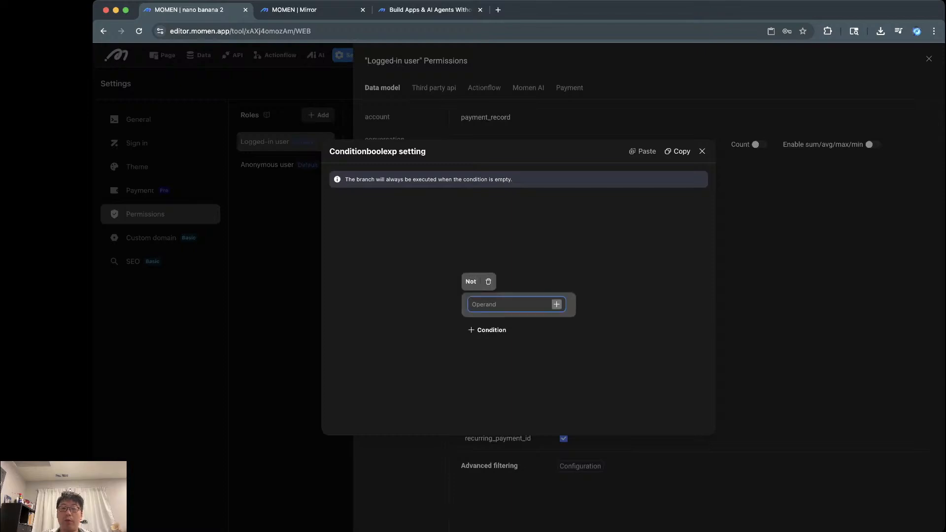
{"action": "left_click", "coordinate": [557, 304]}
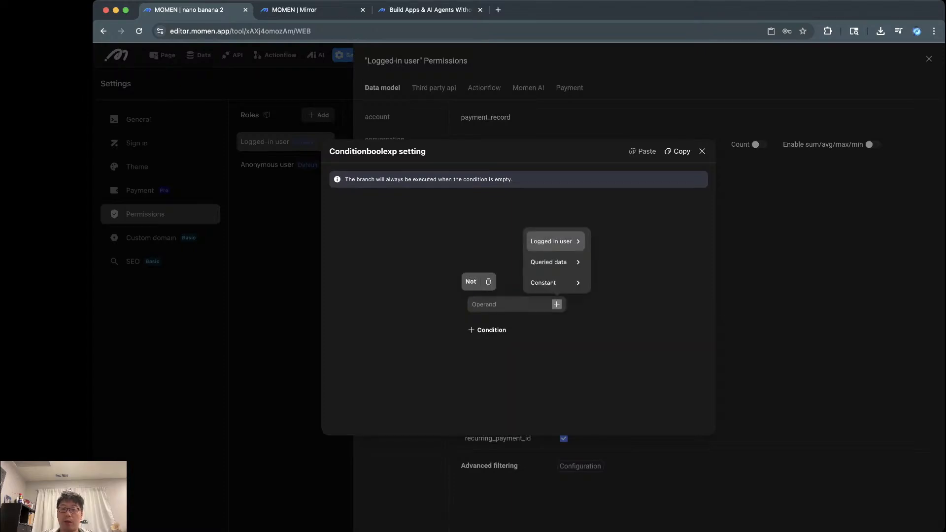
{"action": "mouse_move", "coordinate": [554, 241]}
{"action": "left_click", "coordinate": [624, 266]}
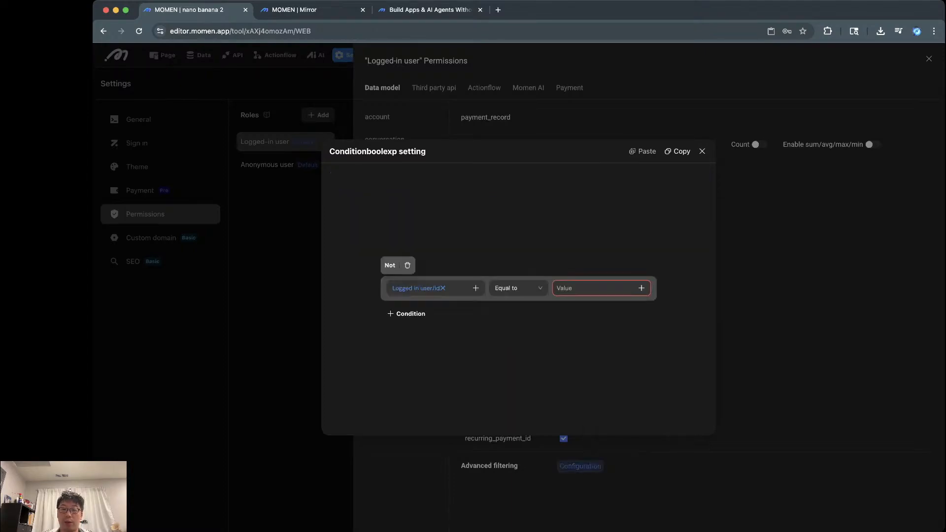
{"action": "left_click", "coordinate": [641, 288]}
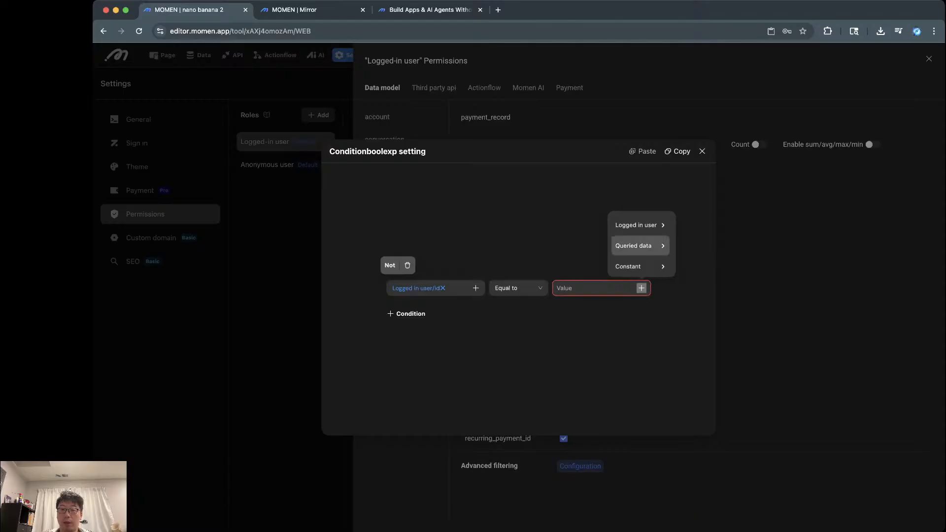
{"action": "mouse_move", "coordinate": [635, 245]}
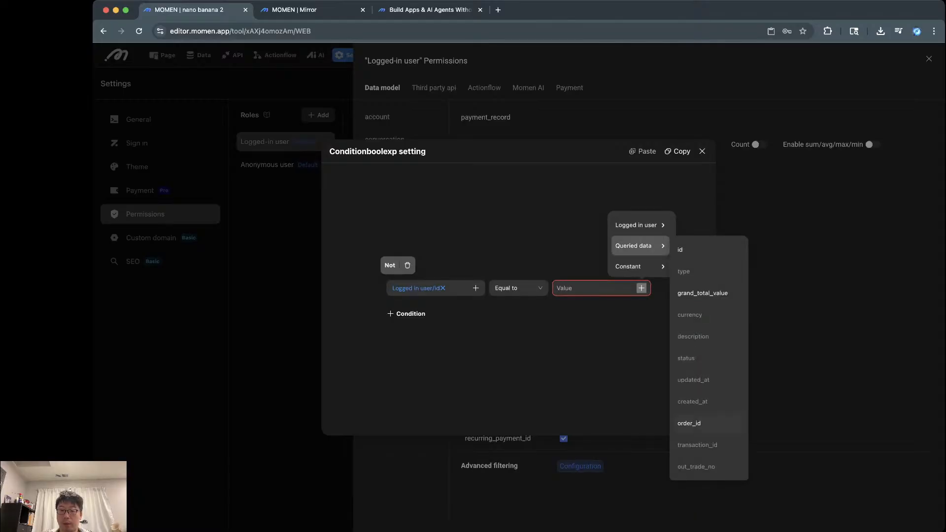
{"action": "scroll", "coordinate": [709, 423], "scroll_direction": "down", "scroll_amount": 3}
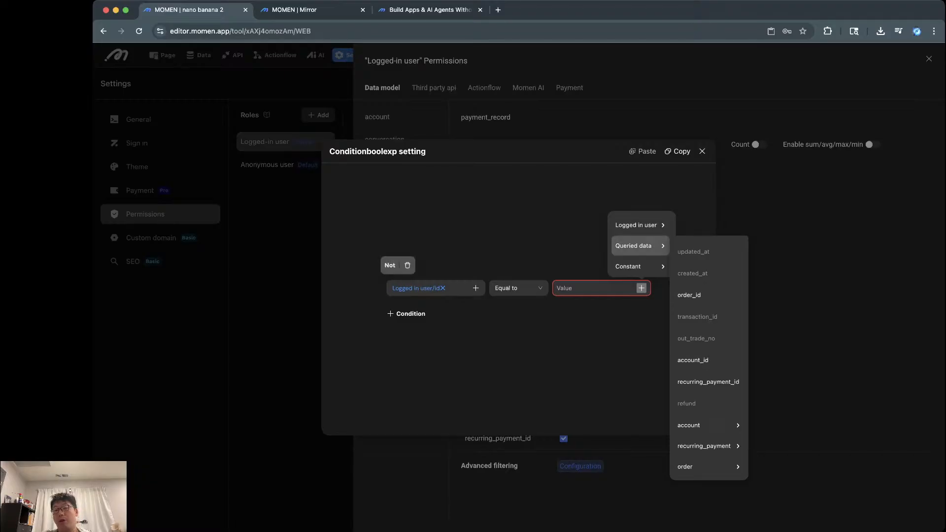
{"action": "mouse_move", "coordinate": [708, 467]}
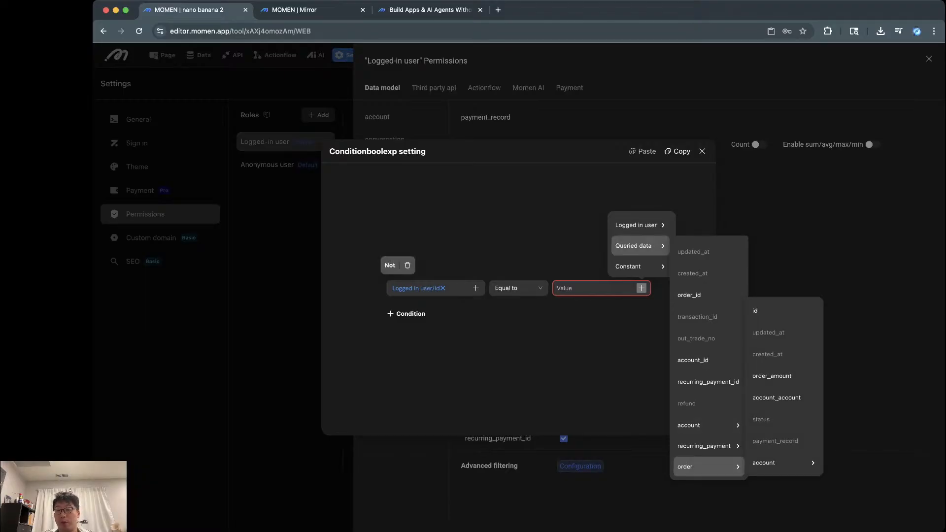
{"action": "mouse_move", "coordinate": [783, 462]}
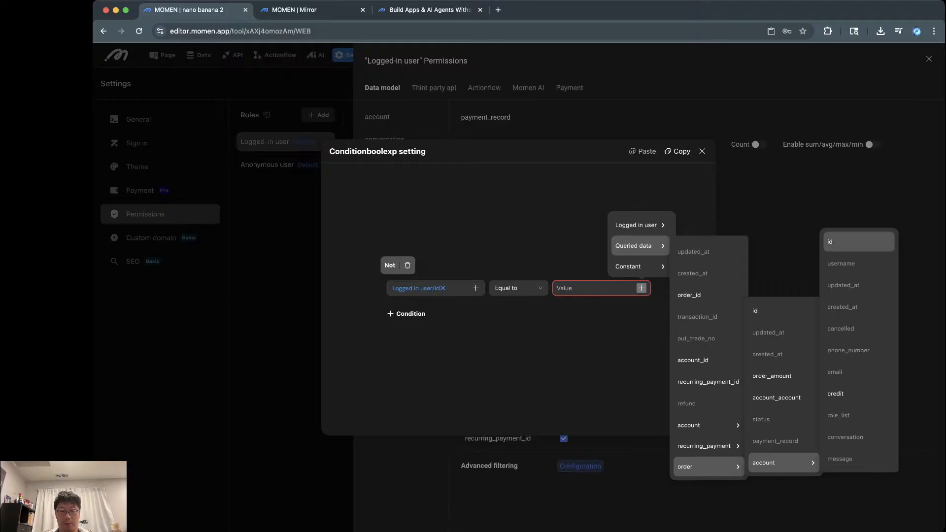
{"action": "left_click", "coordinate": [858, 242]}
{"action": "left_click", "coordinate": [702, 151]}
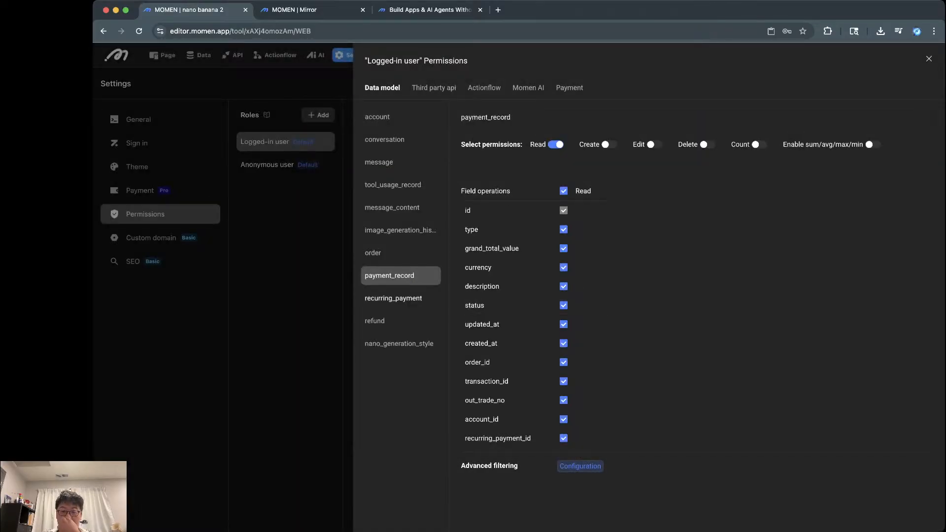
{"action": "left_click", "coordinate": [393, 299]}
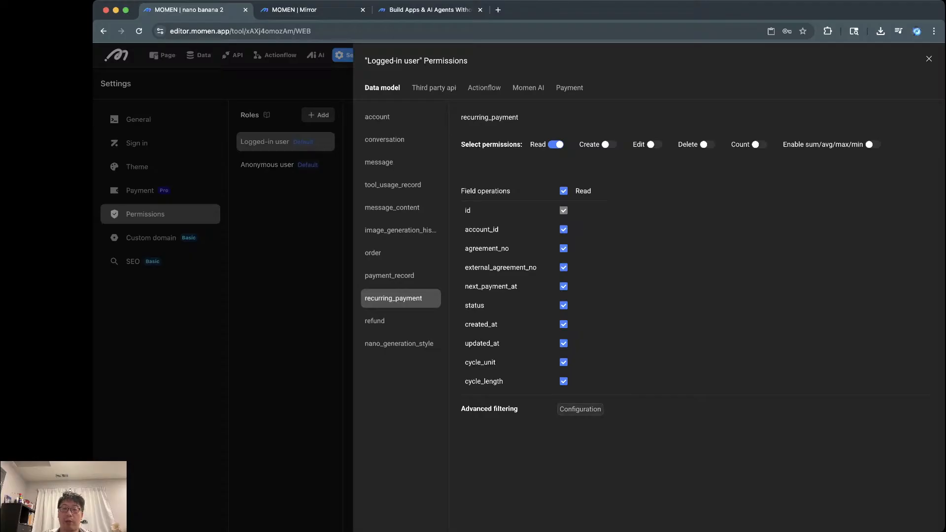
Step: Limit recurring_payment reads to rows whose account_id equals the logged-in user's id
{"action": "left_click", "coordinate": [580, 409]}
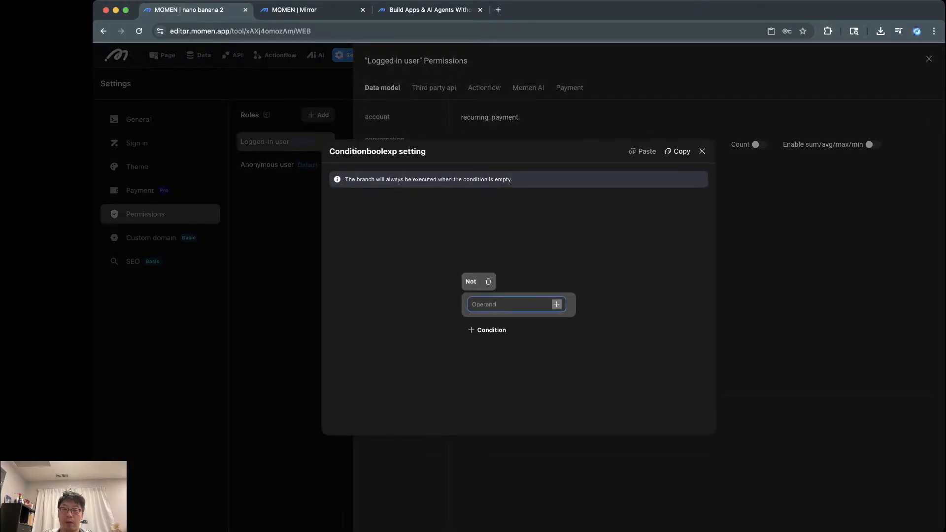
{"action": "left_click", "coordinate": [557, 304]}
{"action": "left_click", "coordinate": [550, 241]}
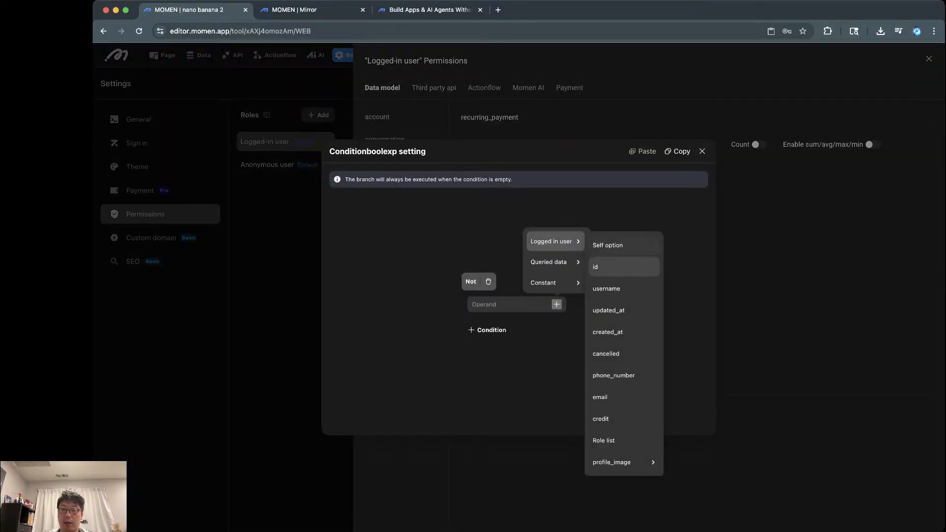
{"action": "left_click", "coordinate": [598, 266]}
{"action": "left_click", "coordinate": [641, 287]}
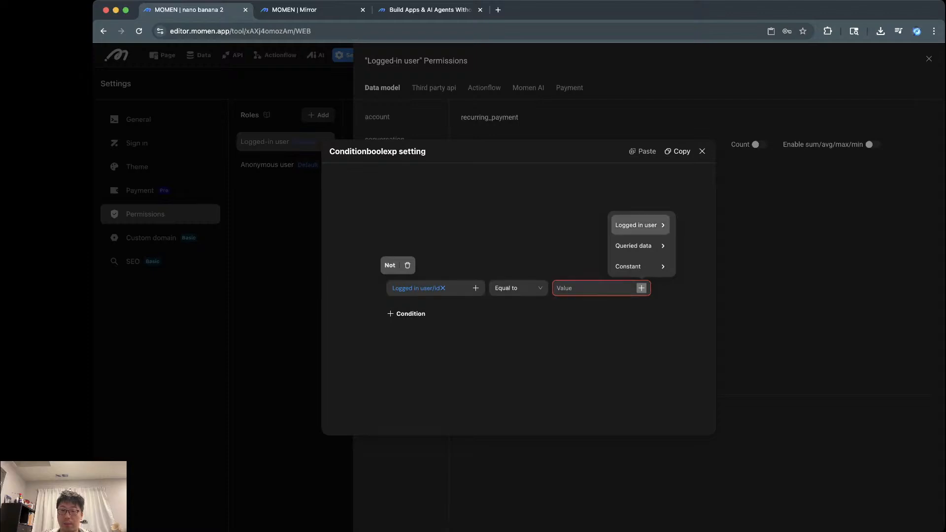
{"action": "left_click", "coordinate": [635, 224]}
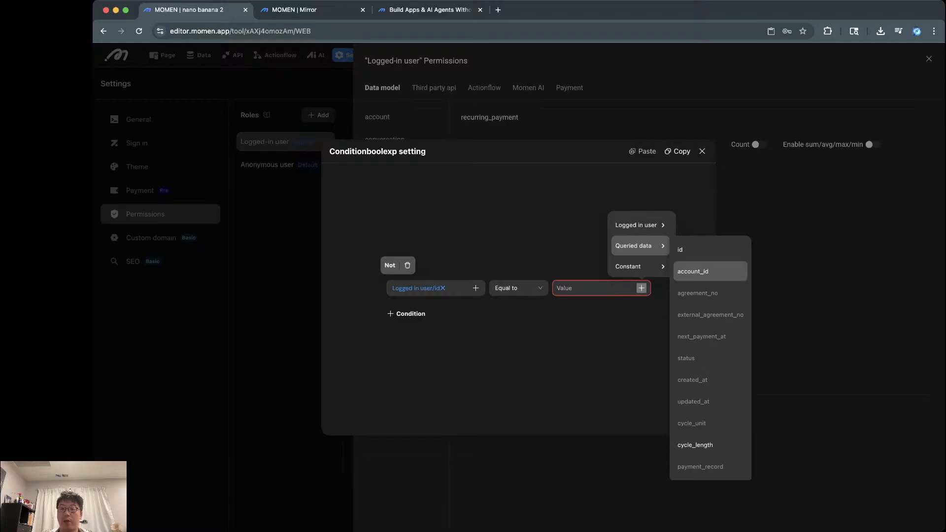
{"action": "left_click", "coordinate": [693, 271]}
{"action": "left_click", "coordinate": [702, 151]}
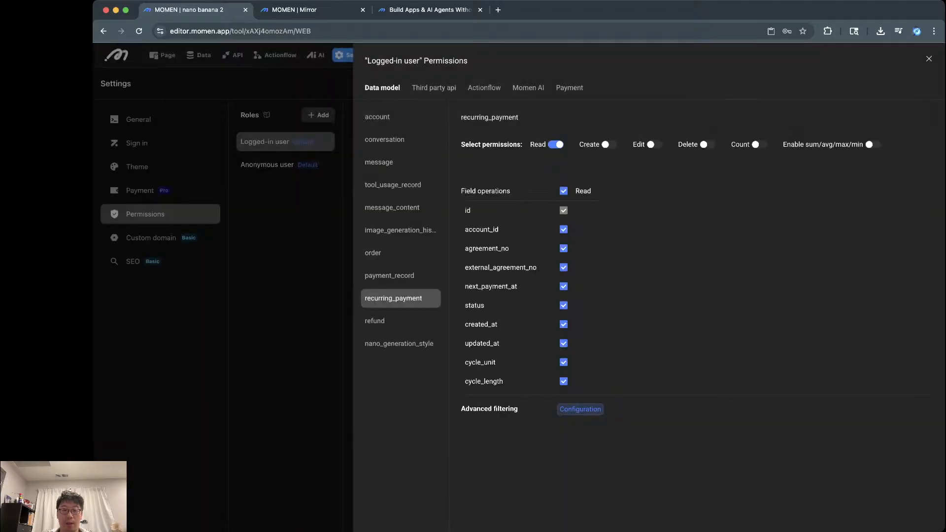
{"action": "left_click", "coordinate": [400, 344]}
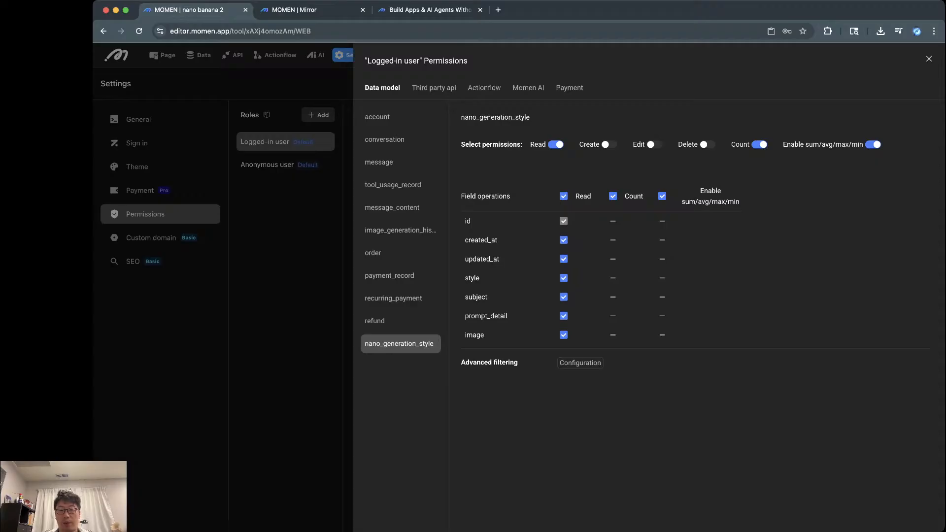
{"action": "left_click", "coordinate": [928, 59]}
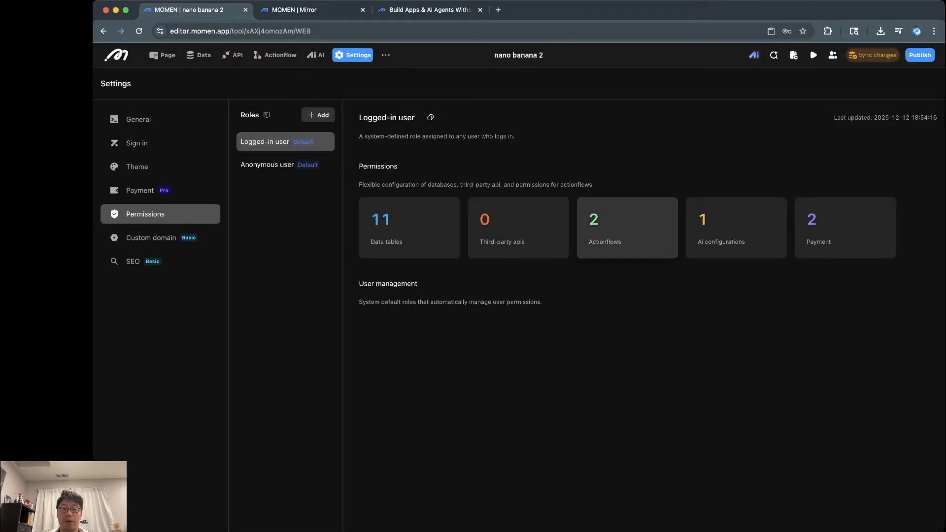
Step: Allow the image generation actionflow only when the logged-in user's credit is greater than 0
{"action": "left_click", "coordinate": [627, 227]}
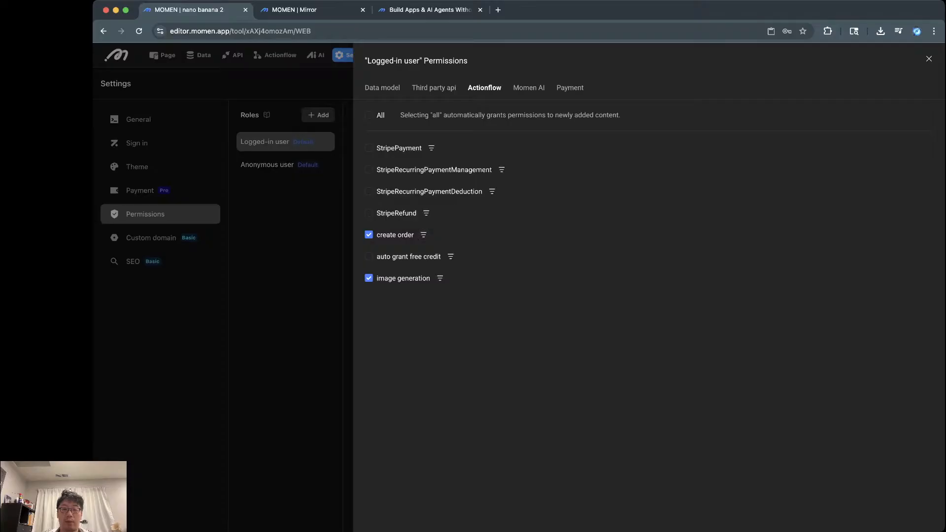
{"action": "left_click", "coordinate": [440, 277]}
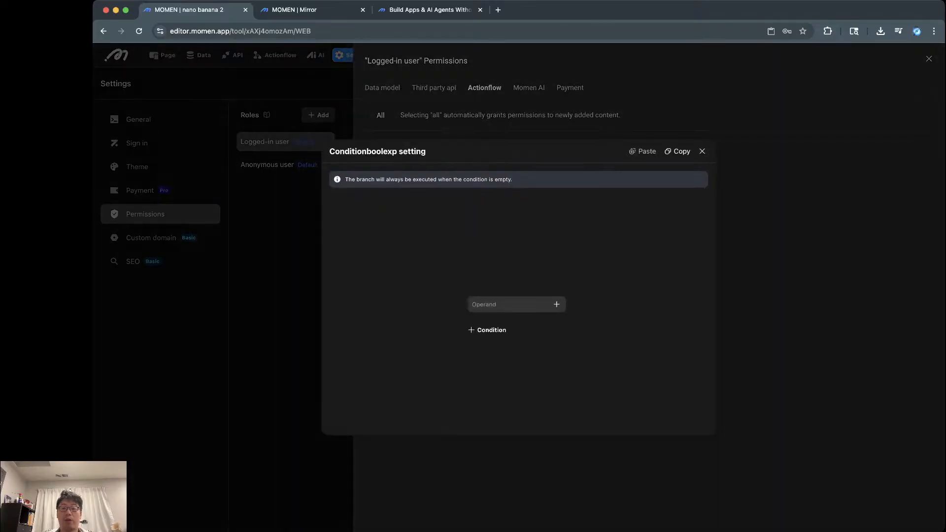
{"action": "left_click", "coordinate": [556, 304]}
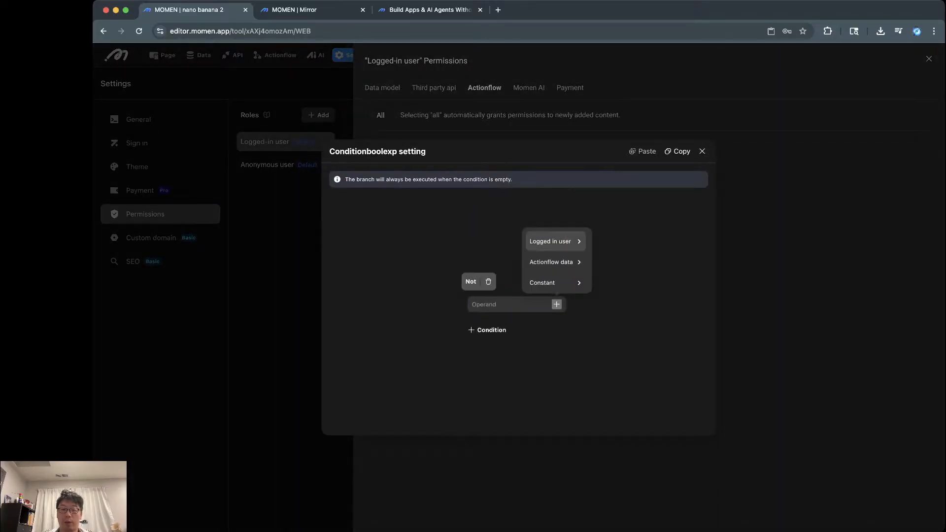
{"action": "mouse_move", "coordinate": [552, 242]}
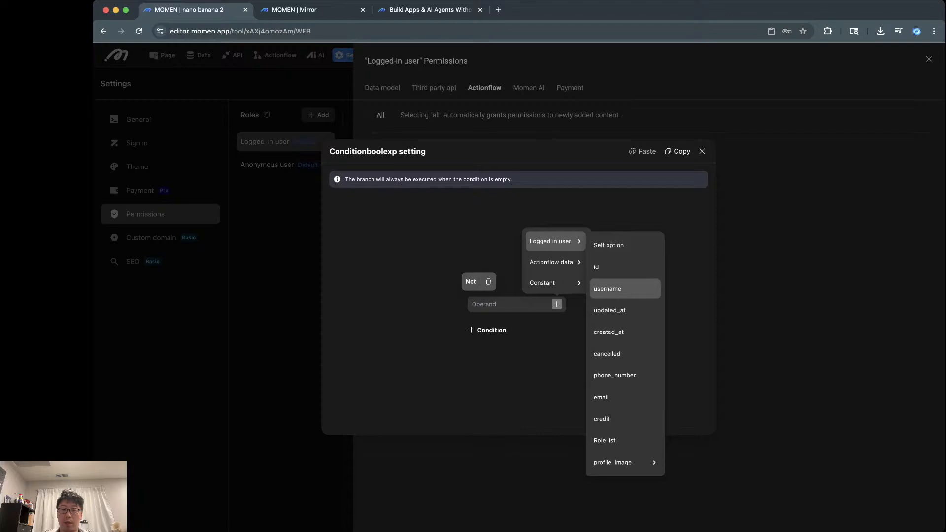
{"action": "left_click", "coordinate": [624, 418]}
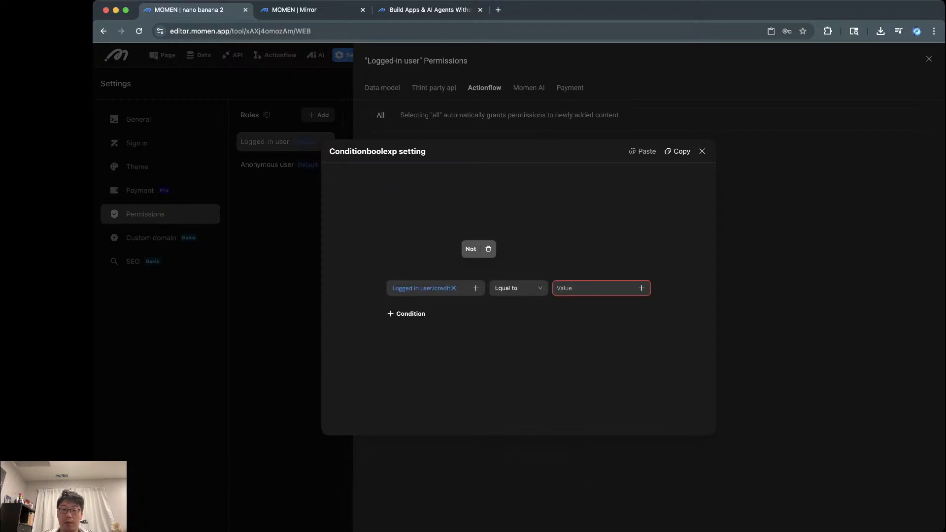
{"action": "left_click", "coordinate": [517, 288]}
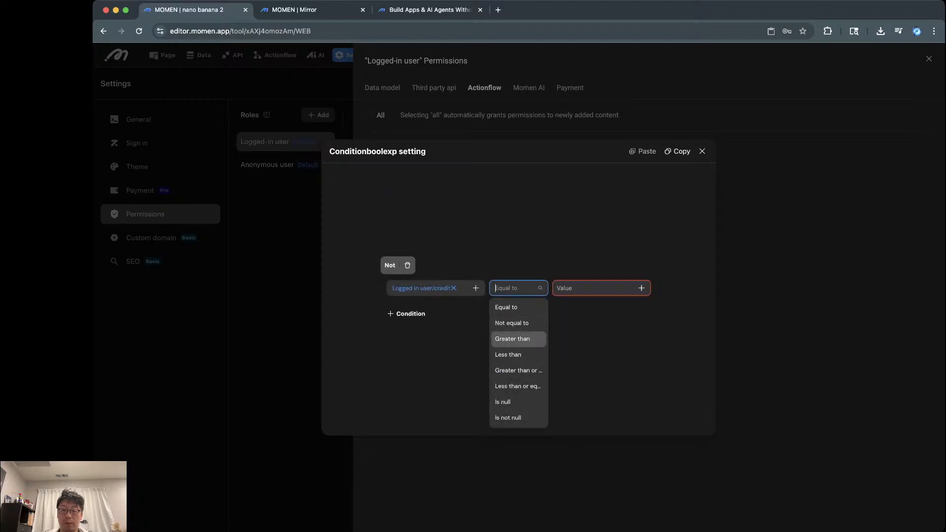
{"action": "left_click", "coordinate": [513, 338]}
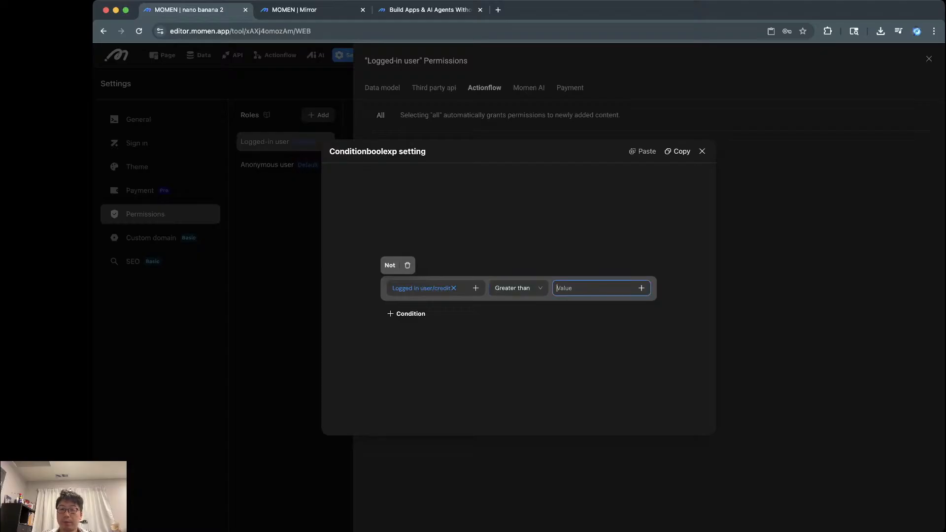
{"action": "type", "text": "0"}
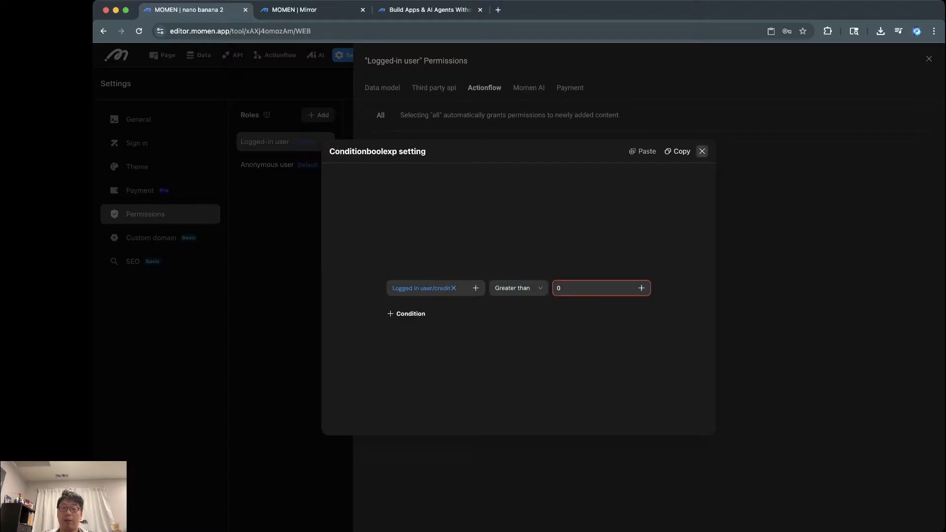
{"action": "left_click", "coordinate": [702, 152]}
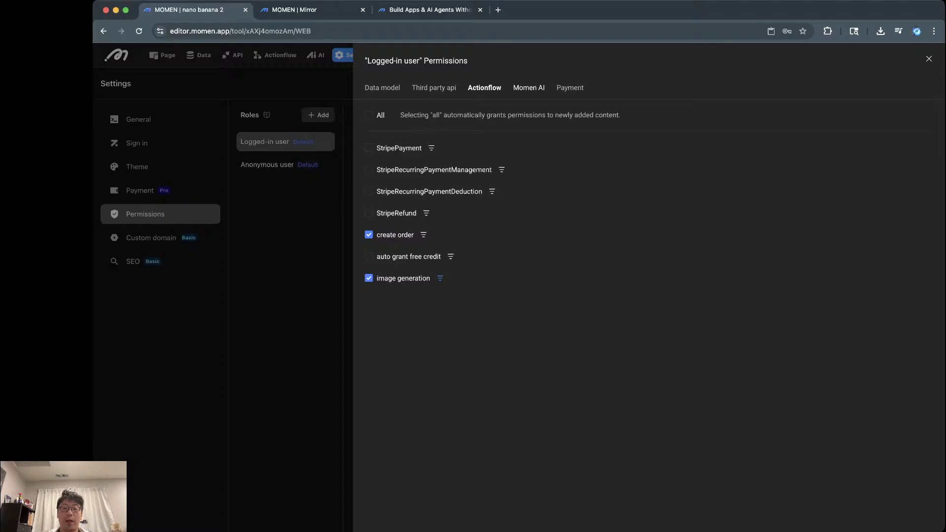
{"action": "left_click", "coordinate": [528, 88]}
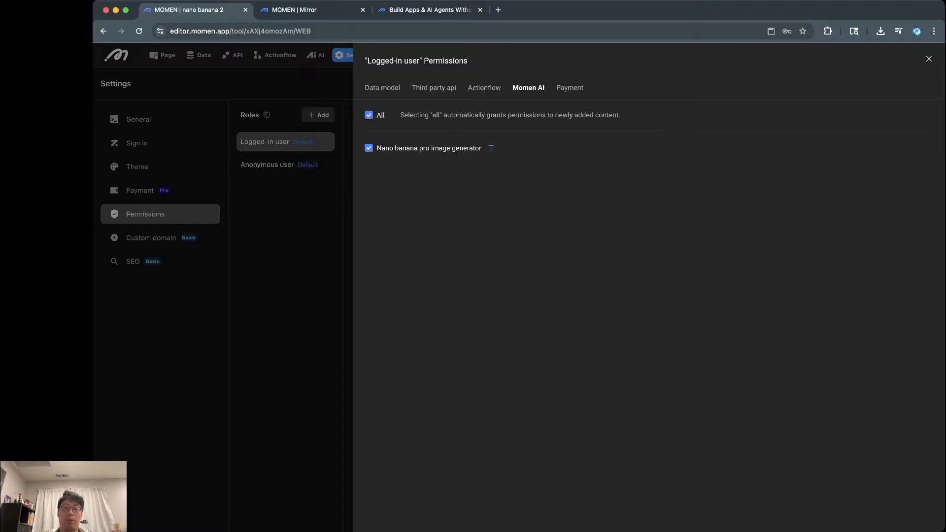
Step: Uncheck All under Momen AI and Refund under Payment for the Logged-in user role
{"action": "left_click", "coordinate": [369, 115]}
{"action": "left_click", "coordinate": [369, 114]}
{"action": "left_click", "coordinate": [368, 115]}
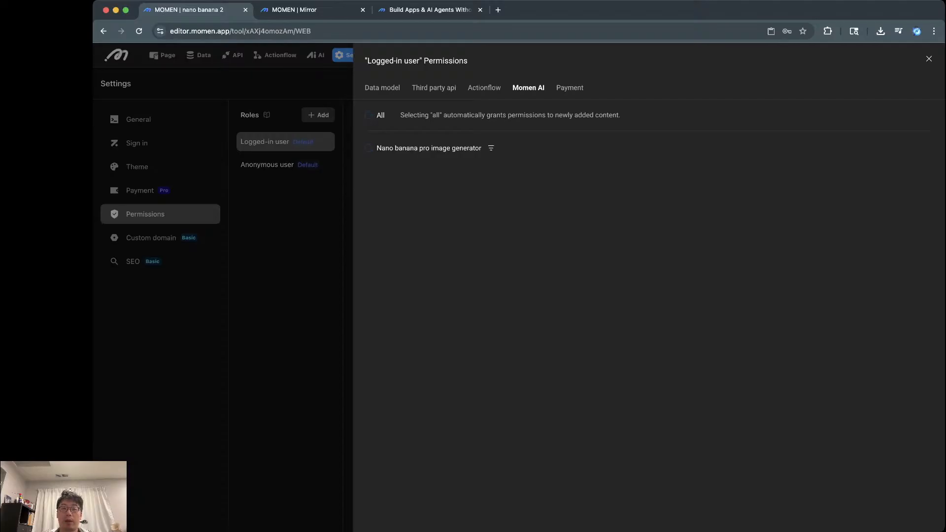
{"action": "left_click", "coordinate": [570, 87]}
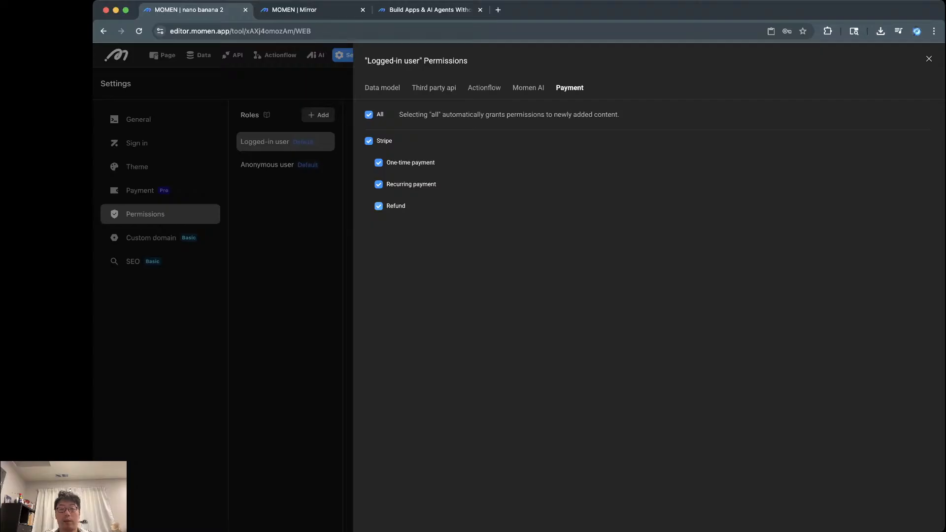
{"action": "left_click", "coordinate": [379, 206]}
{"action": "left_click", "coordinate": [378, 206]}
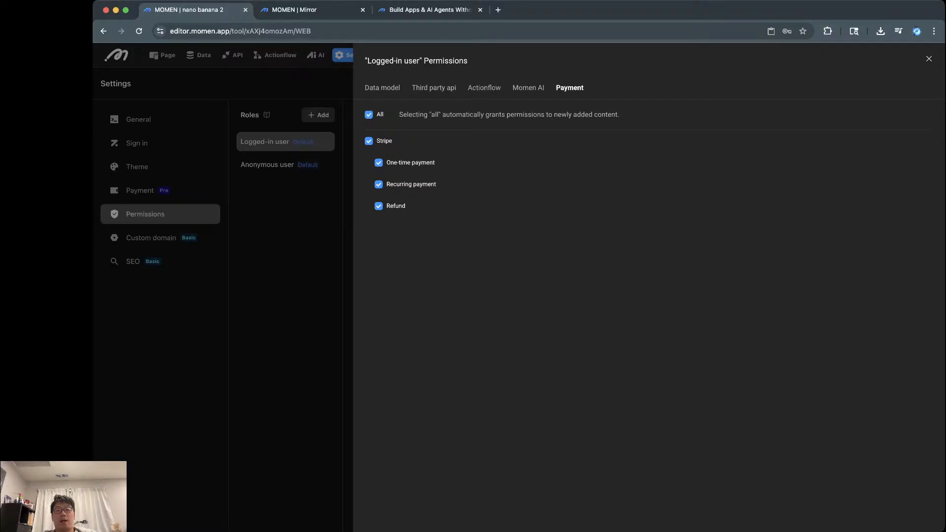
{"action": "left_click", "coordinate": [379, 205]}
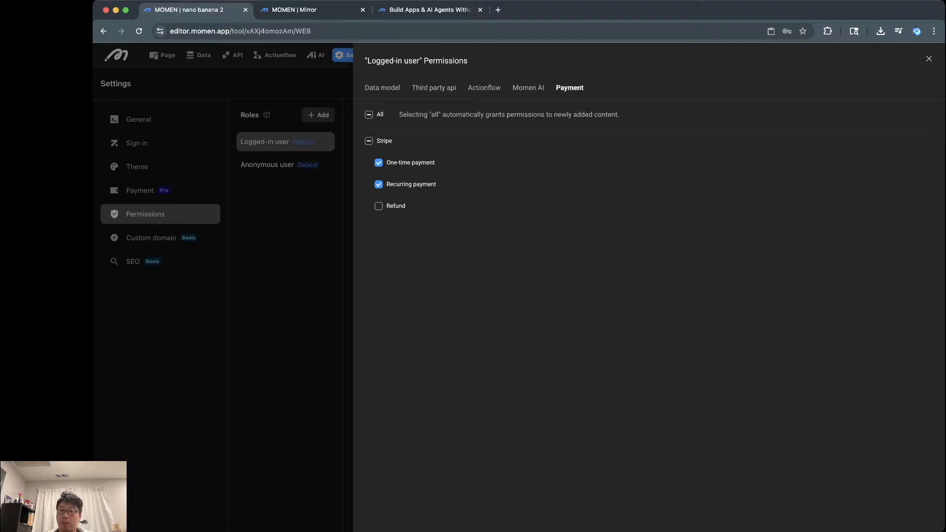
{"action": "key", "text": "Escape"}
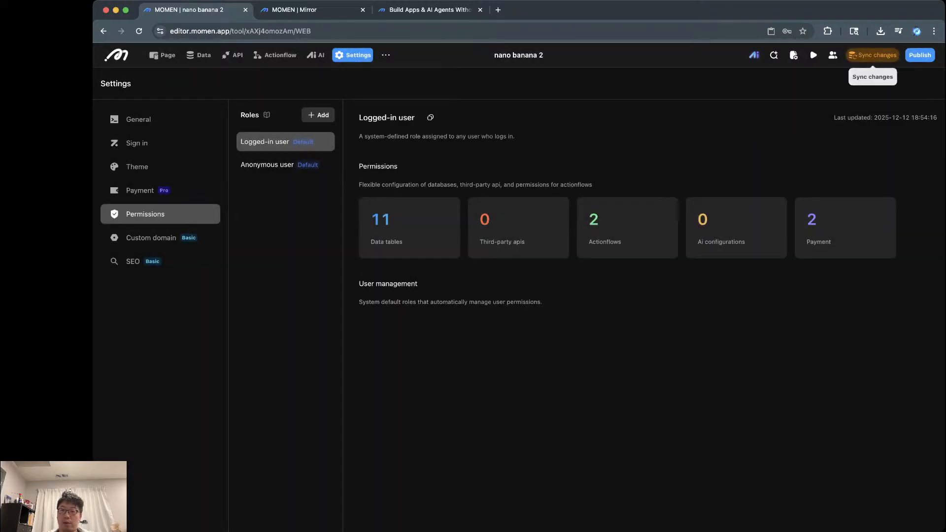
Step: Sync the pending permission changes to the backend and confirm the sync
{"action": "left_click", "coordinate": [872, 55]}
{"action": "left_click", "coordinate": [633, 346]}
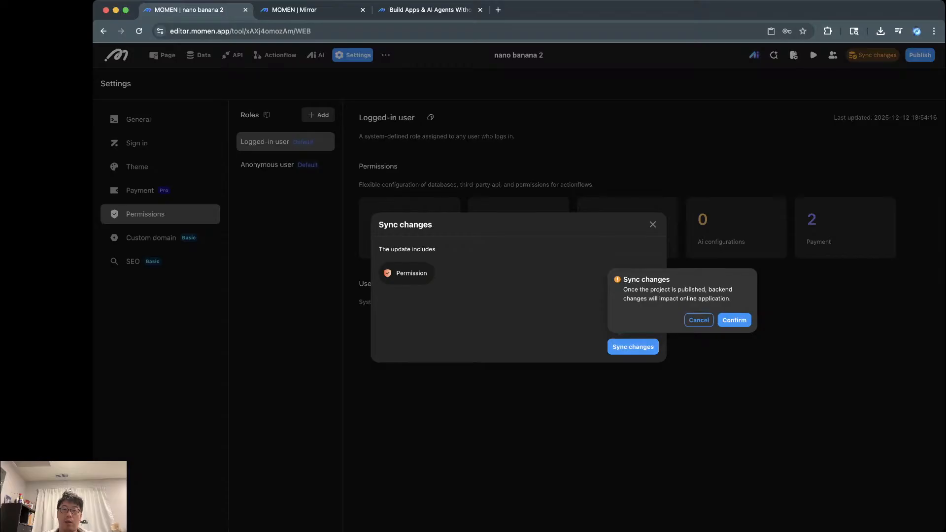
{"action": "left_click", "coordinate": [734, 321]}
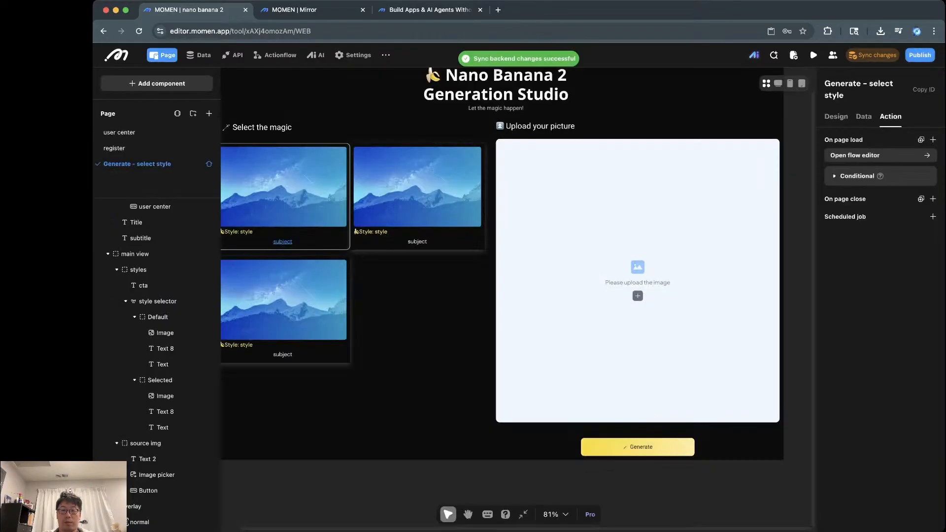
Step: Check the running Mirror preview, then regenerate the app preview from the editor
{"action": "left_click", "coordinate": [294, 9]}
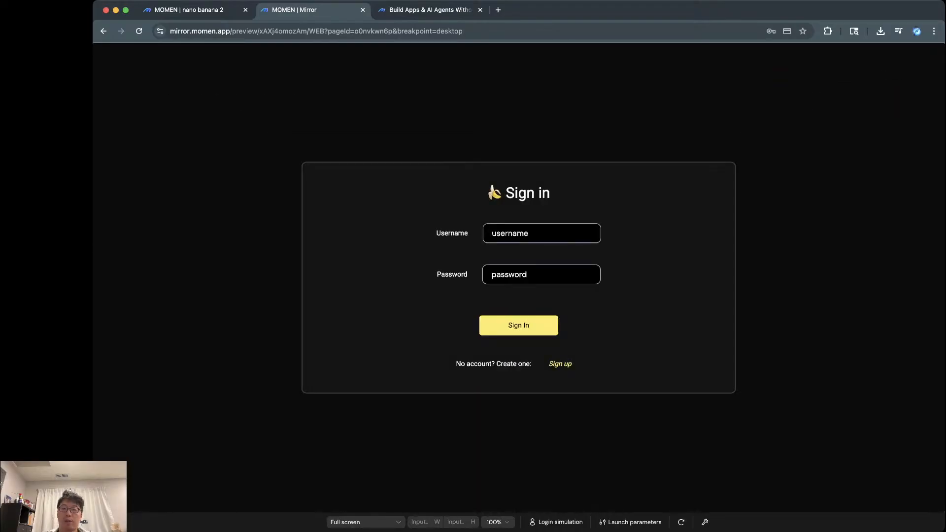
{"action": "left_click", "coordinate": [189, 10]}
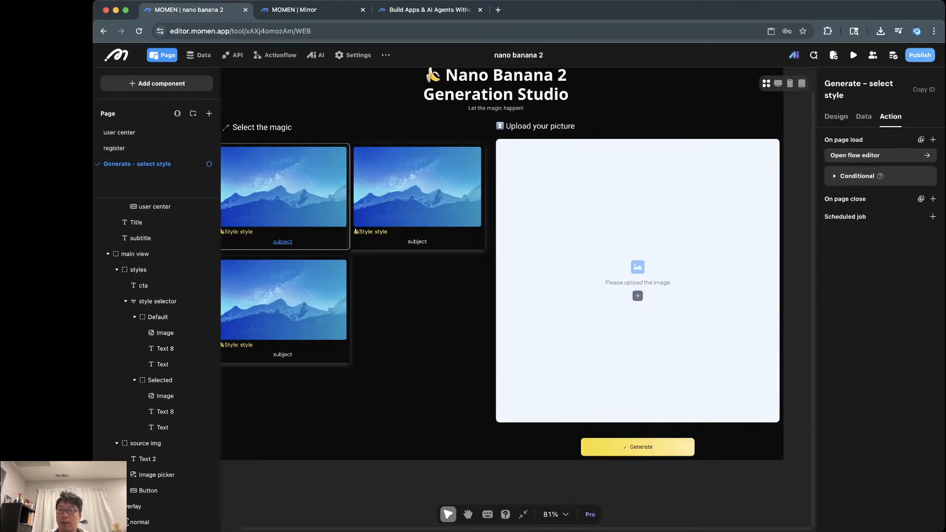
{"action": "left_click", "coordinate": [920, 55]}
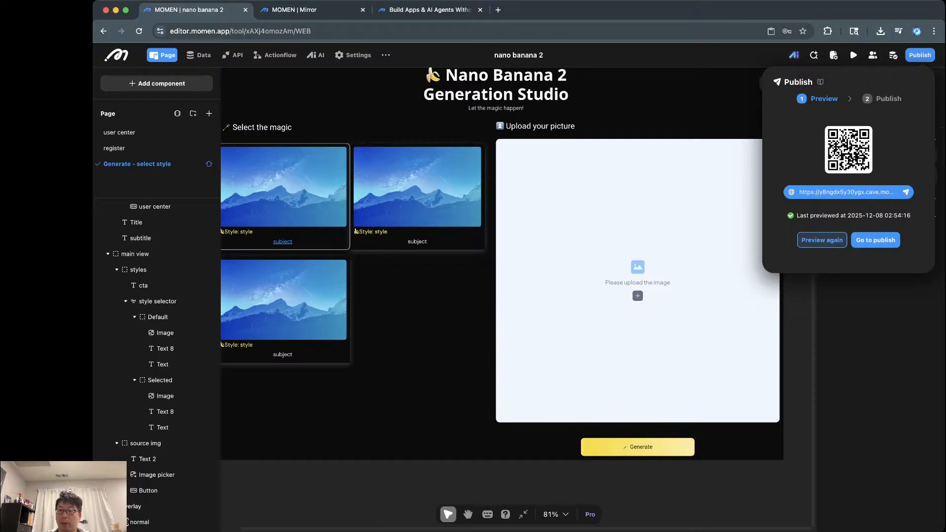
{"action": "left_click", "coordinate": [822, 240]}
{"action": "left_click", "coordinate": [824, 213]}
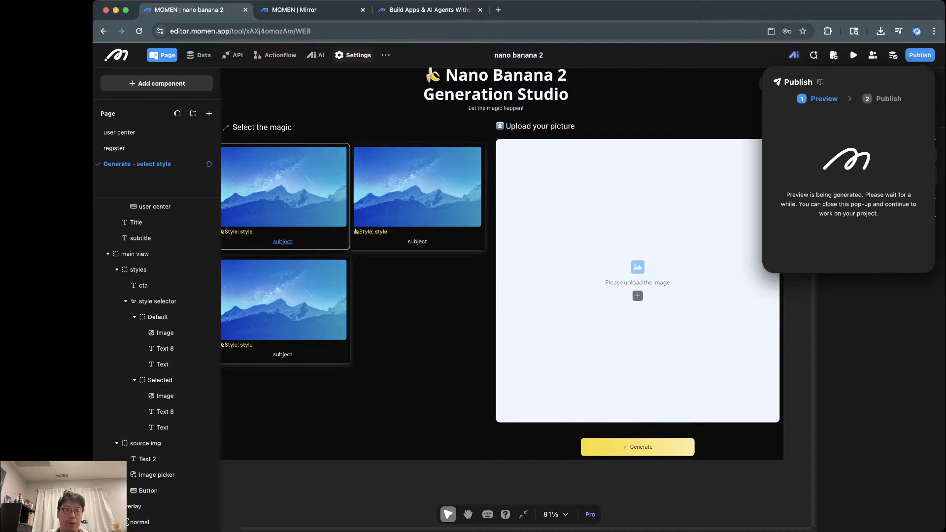
Step: Check that the Custom domain settings show nano-banana.momen.cloud as the default domain
{"action": "left_click", "coordinate": [353, 55]}
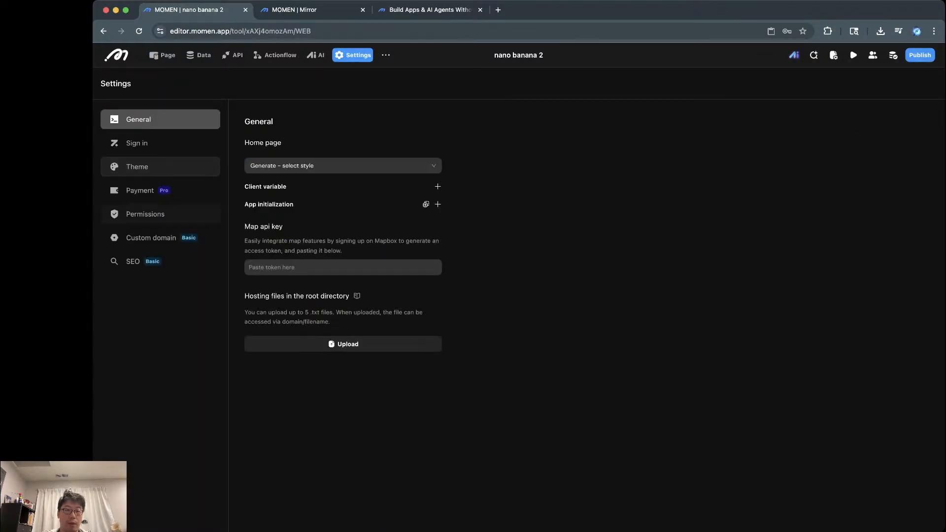
{"action": "left_click", "coordinate": [151, 237]}
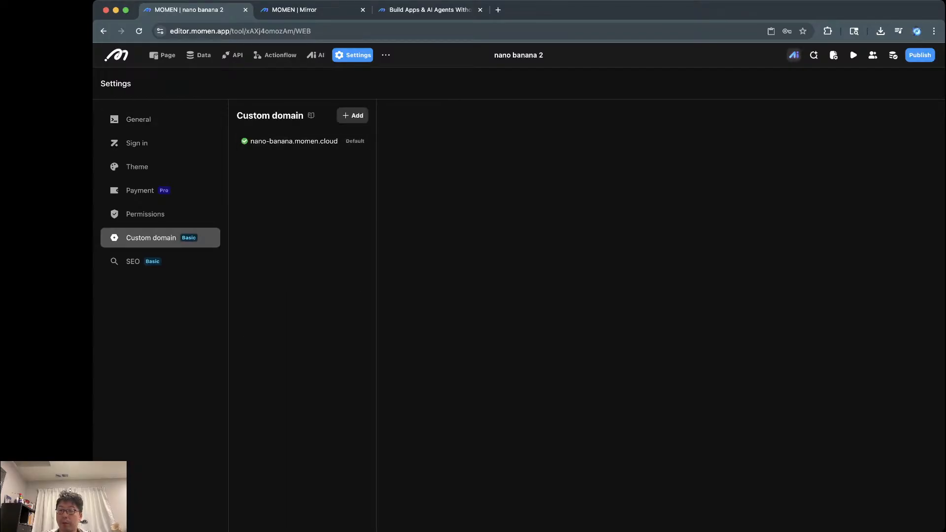
{"action": "left_click", "coordinate": [919, 54]}
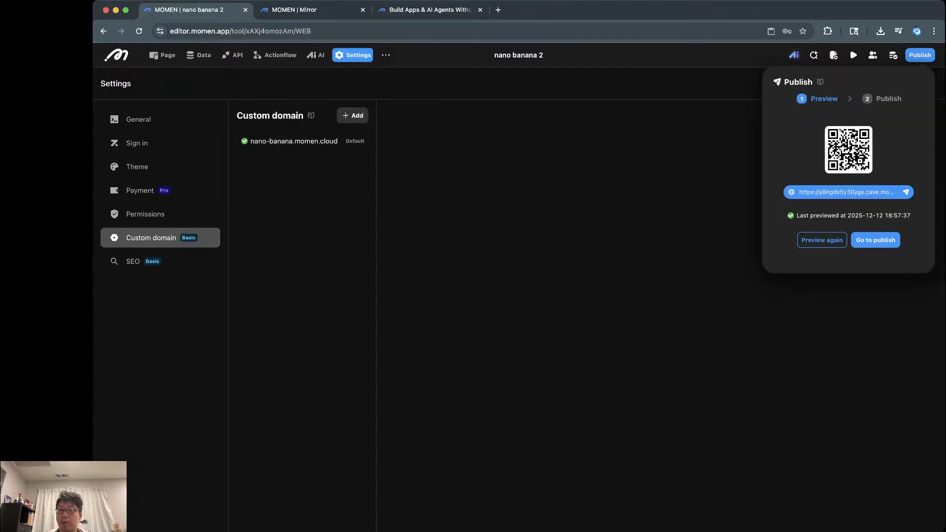
Step: Publish the app to everyone at nano-banana.momen.cloud and open the live site
{"action": "left_click", "coordinate": [875, 240]}
{"action": "left_click", "coordinate": [878, 197]}
{"action": "left_click", "coordinate": [872, 170]}
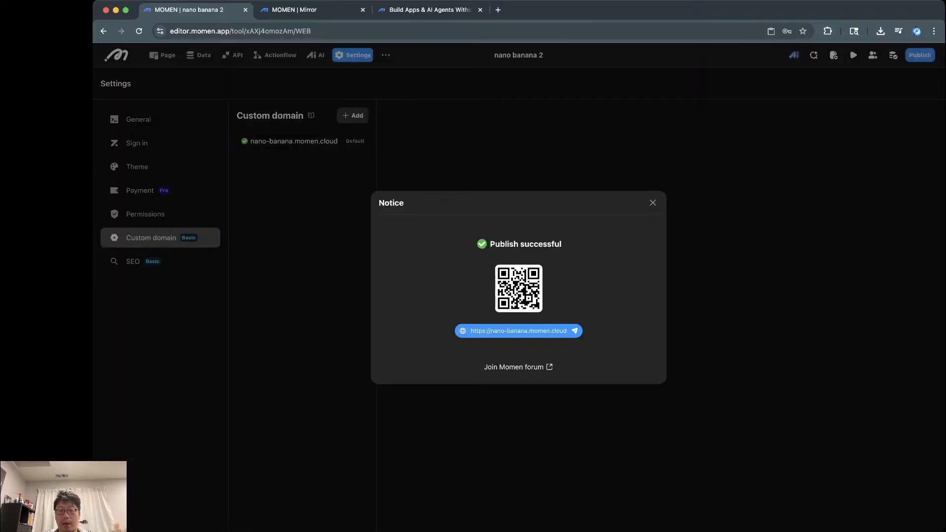
{"action": "left_click", "coordinate": [518, 304]}
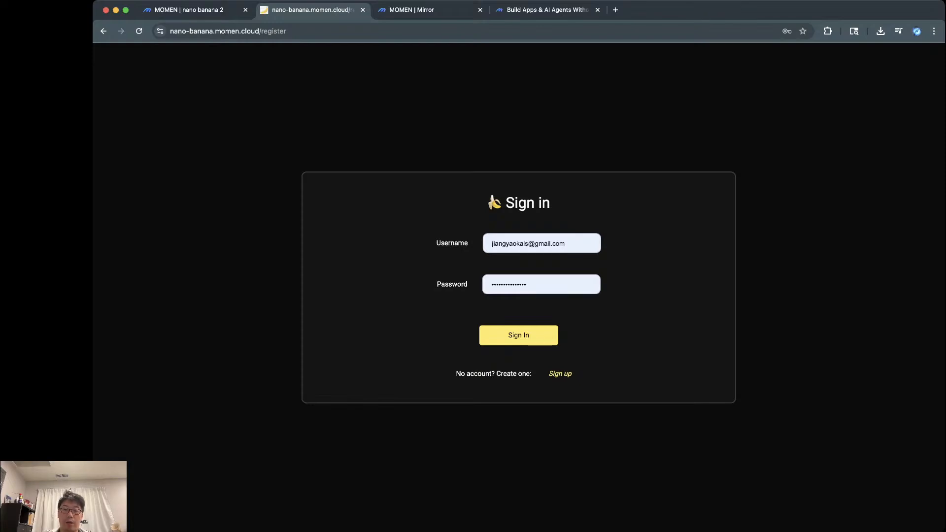
Step: Try the autofilled sign-in, switching between the sign-in and sign-up forms
{"action": "left_click", "coordinate": [518, 344]}
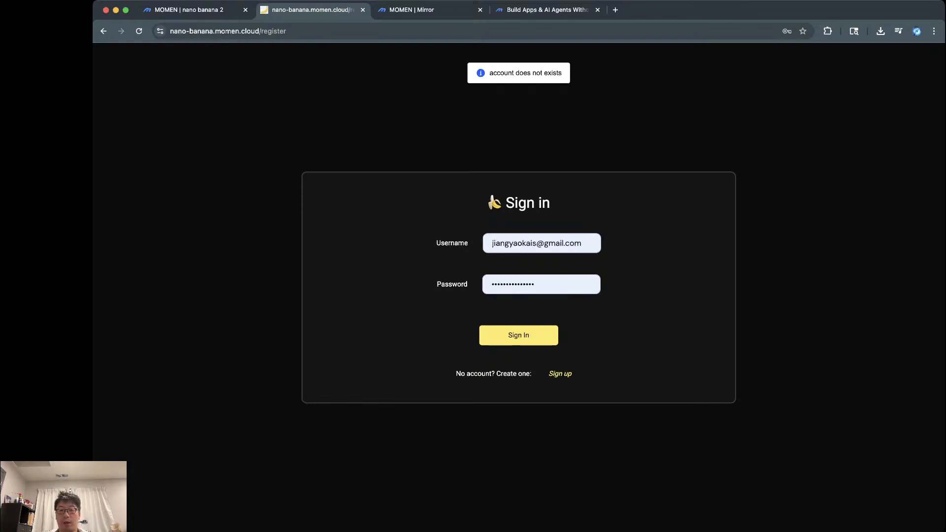
{"action": "key", "text": "super+a"}
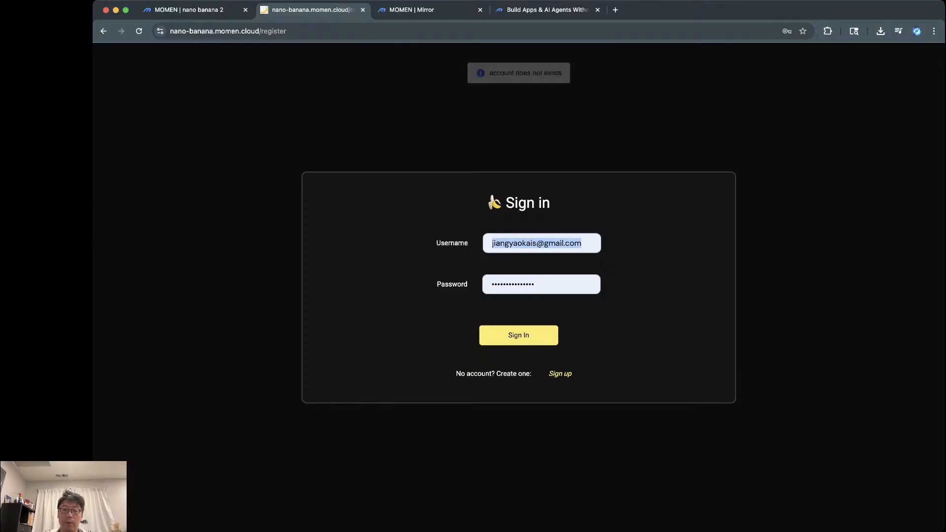
{"action": "left_click", "coordinate": [560, 374]}
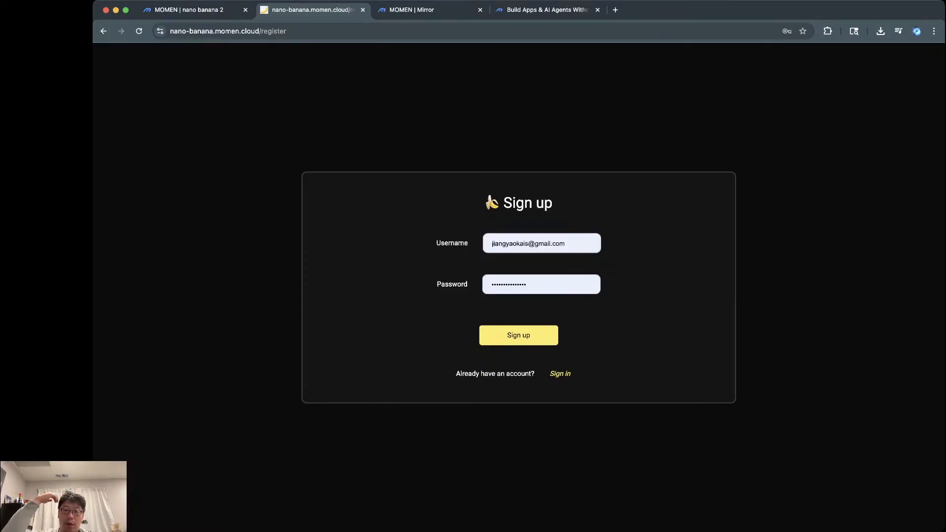
{"action": "left_click", "coordinate": [536, 244]}
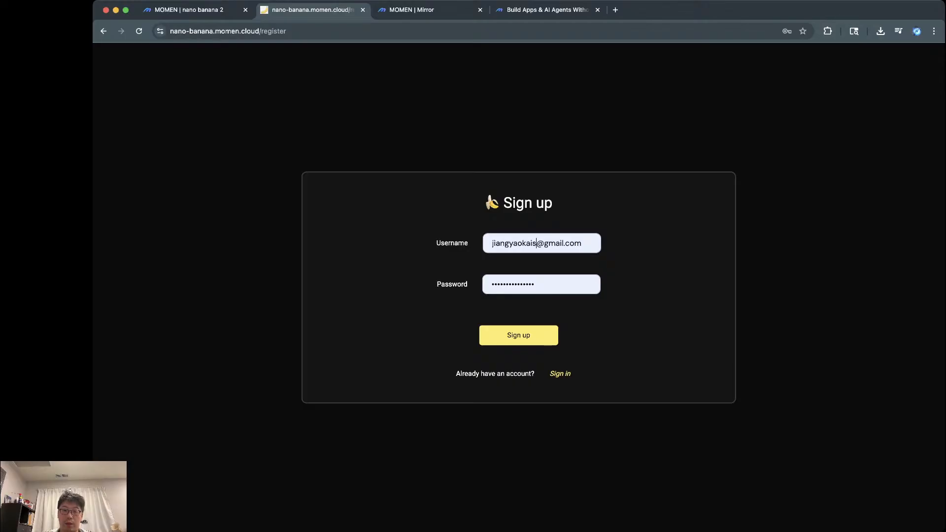
{"action": "left_click", "coordinate": [560, 374]}
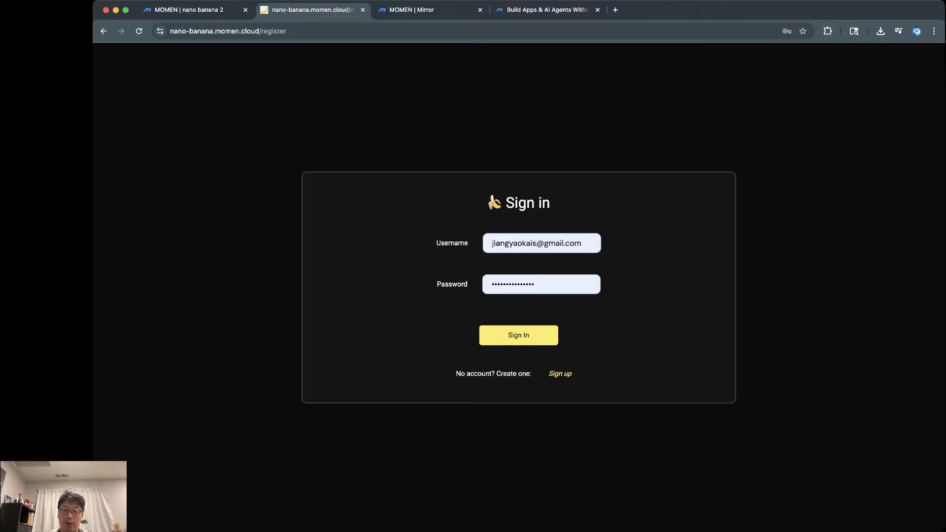
{"action": "left_click", "coordinate": [560, 374]}
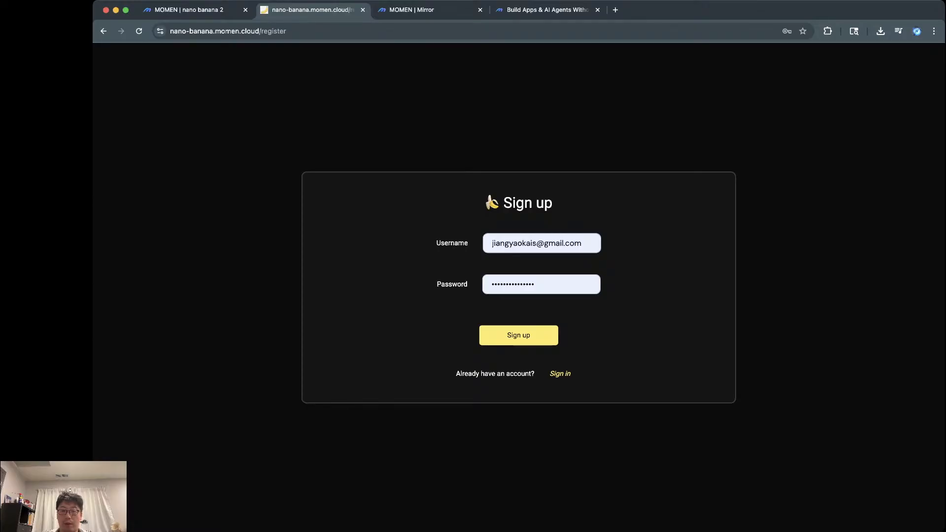
{"action": "left_click", "coordinate": [560, 374]}
{"action": "left_click", "coordinate": [582, 243]}
{"action": "key", "text": "BackSpace"}
{"action": "key", "text": "BackSpace"}
{"action": "key", "text": "BackSpace"}
{"action": "key", "text": "BackSpace"}
{"action": "key", "text": "BackSpace"}
{"action": "key", "text": "BackSpace"}
{"action": "key", "text": "BackSpace"}
{"action": "key", "text": "BackSpace"}
{"action": "key", "text": "BackSpace"}
{"action": "key", "text": "BackSpace"}
{"action": "key", "text": "BackSpace"}
{"action": "key", "text": "BackSpace"}
{"action": "key", "text": "BackSpace"}
{"action": "key", "text": "BackSpace"}
{"action": "key", "text": "BackSpace"}
{"action": "key", "text": "BackSpace"}
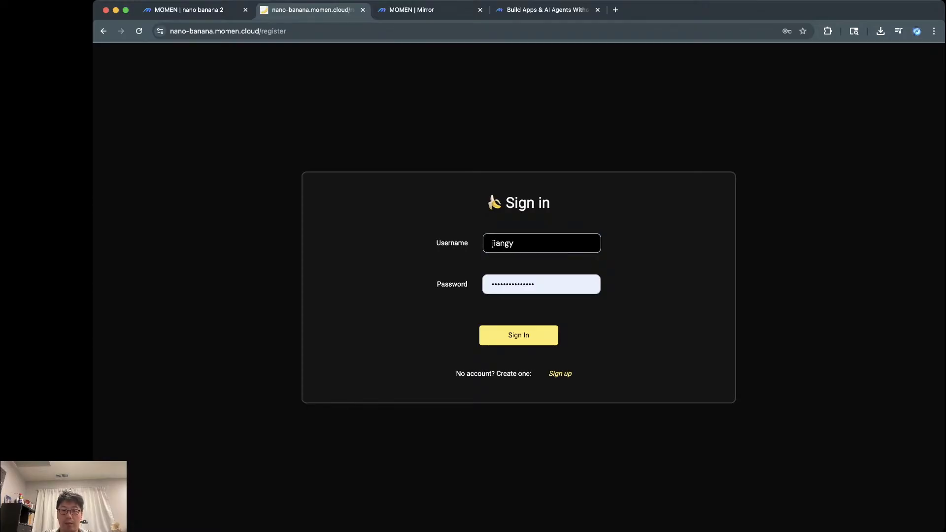
{"action": "left_click", "coordinate": [560, 374]}
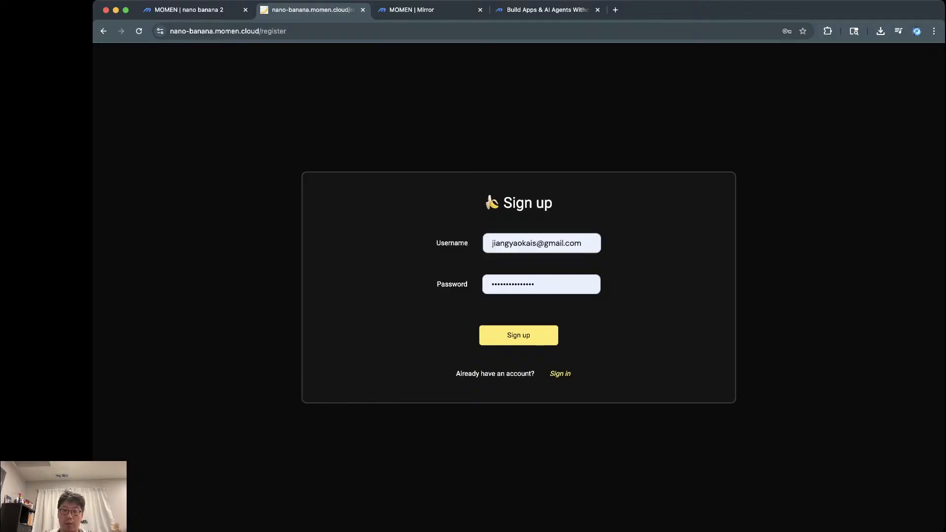
Step: Register a new account with a new username and password on the sign-up form
{"action": "left_click", "coordinate": [582, 244]}
{"action": "key", "text": "super+a"}
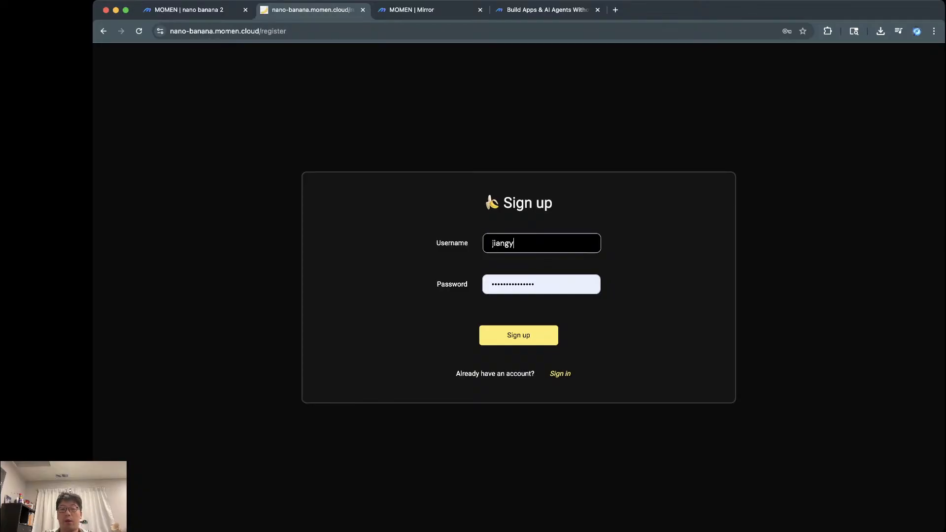
{"action": "key", "text": "Tab"}
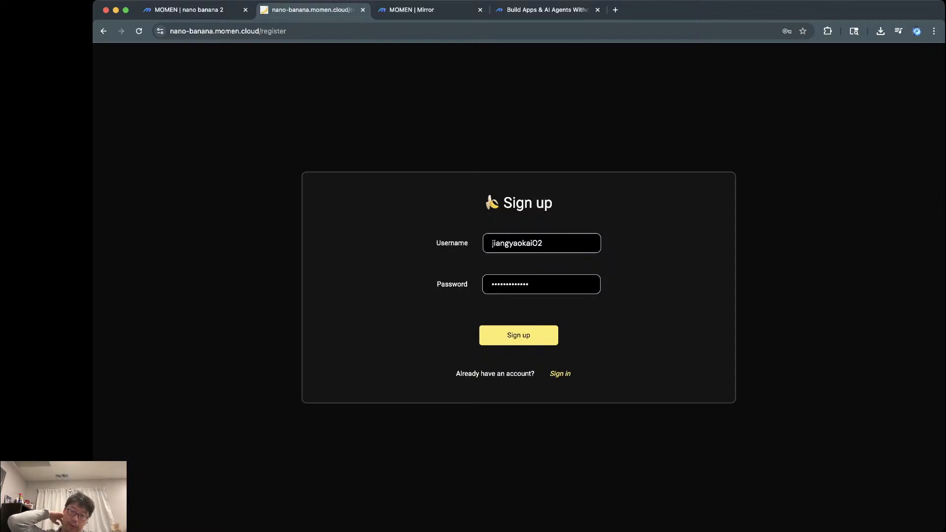
{"action": "key", "text": "Return"}
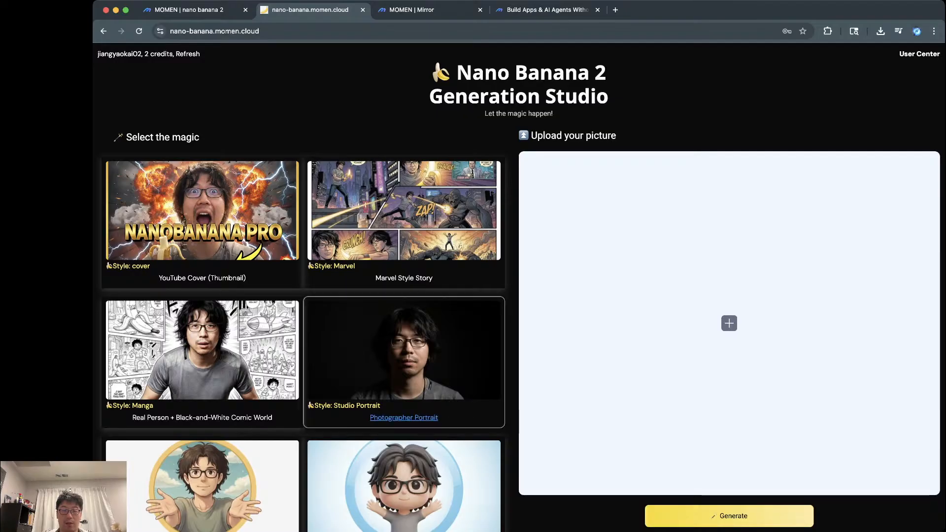
Step: Upload a portrait and generate the Cinematic movie poster 'THE ADVERSARY' from it
{"action": "scroll", "coordinate": [404, 417], "scroll_direction": "down", "scroll_amount": 2}
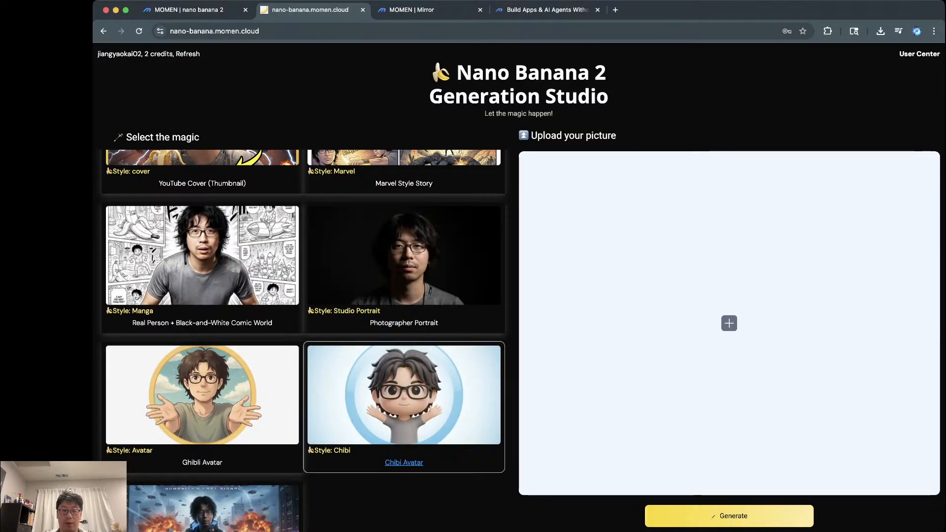
{"action": "left_click", "coordinate": [729, 323]}
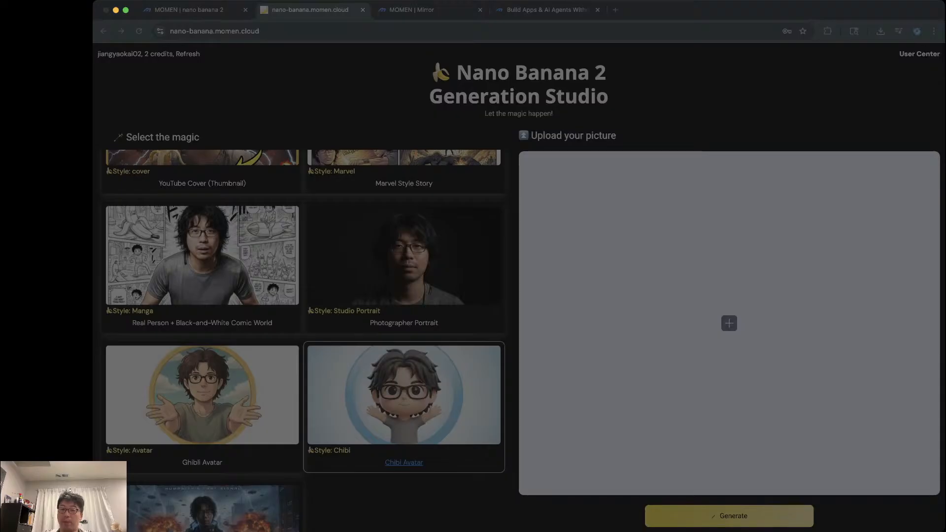
{"action": "key", "text": "Return"}
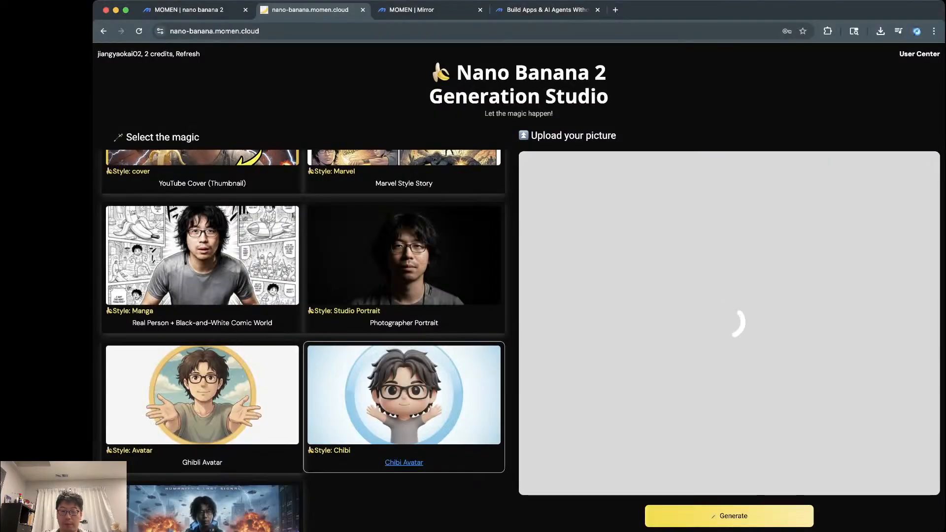
{"action": "left_click", "coordinate": [729, 515]}
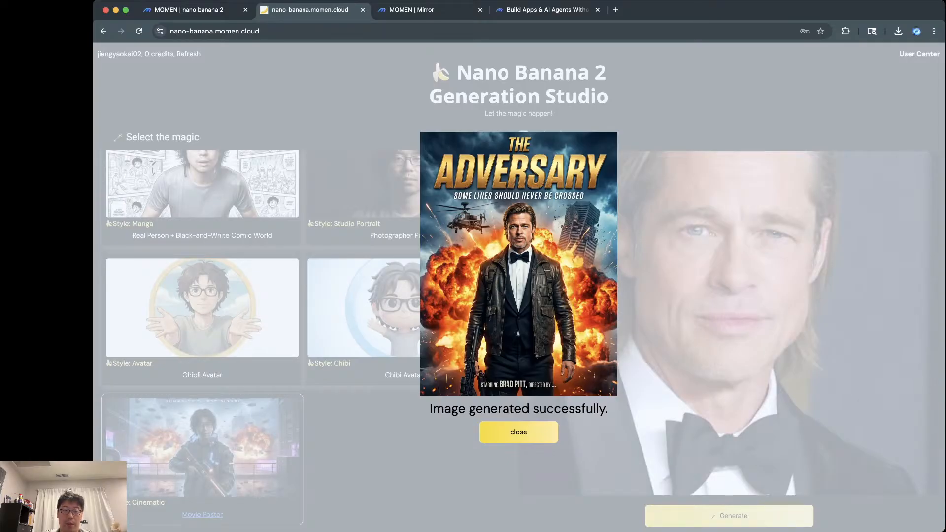
{"action": "left_click", "coordinate": [518, 432]}
Step: Choose the YouTube Cover (Thumbnail) style and pay $10.00 with the 4242 test card
{"action": "scroll", "coordinate": [303, 339], "scroll_direction": "up", "scroll_amount": 4}
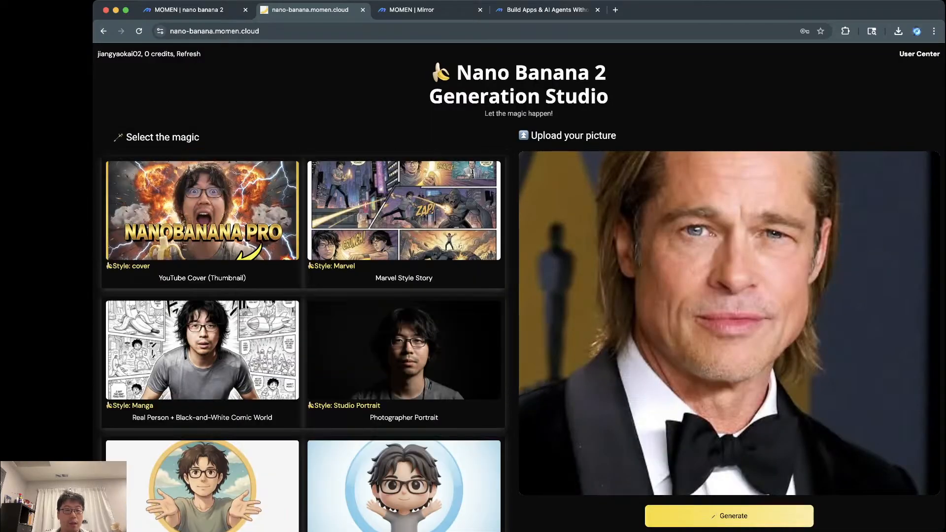
{"action": "left_click", "coordinate": [202, 223]}
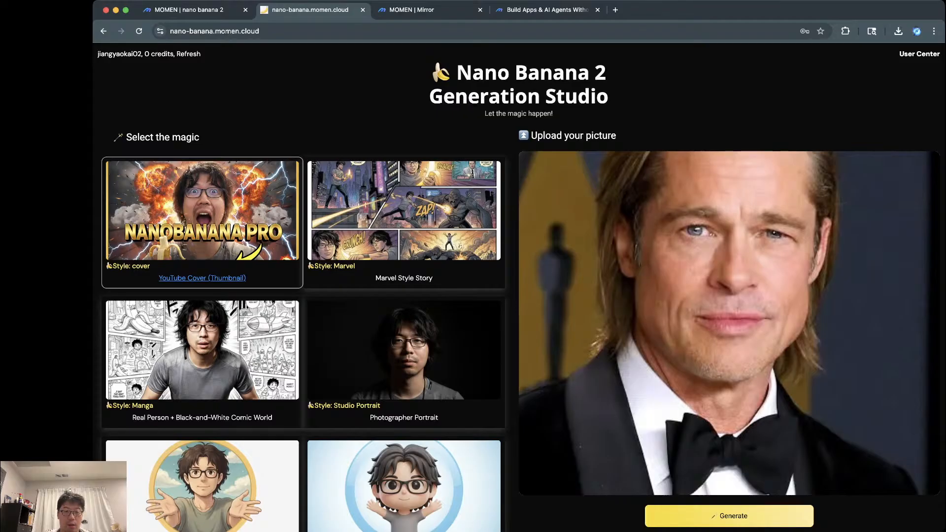
{"action": "left_click", "coordinate": [729, 515]}
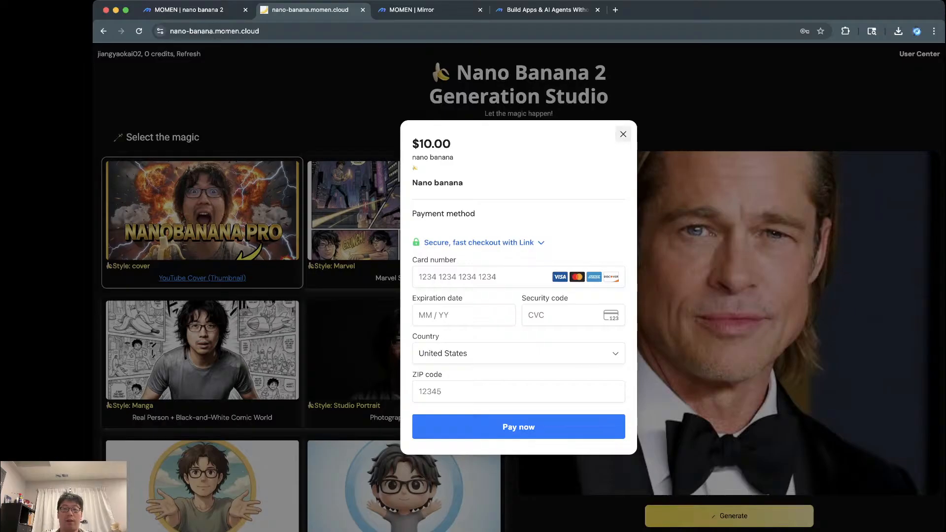
{"action": "left_click", "coordinate": [492, 277]}
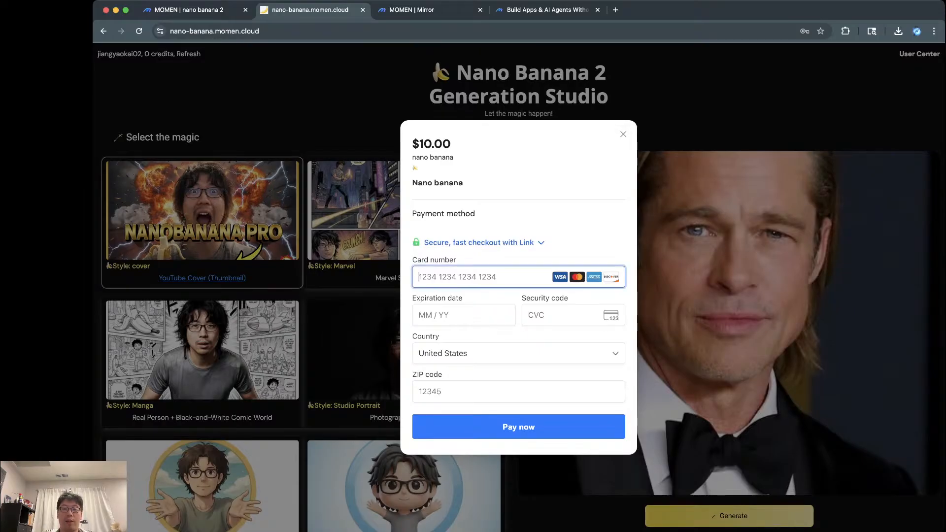
{"action": "type", "text": "4242 4242 4242 424"}
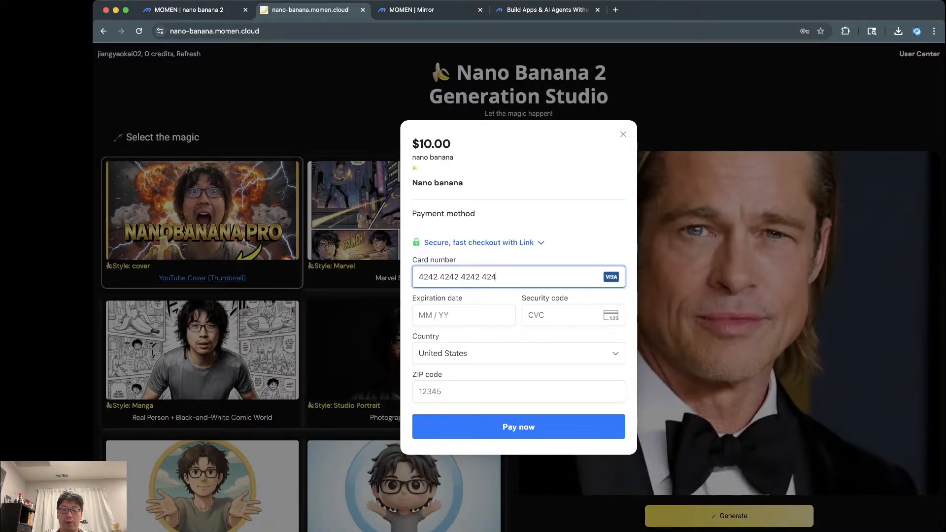
{"action": "type", "text": "2044444444444"}
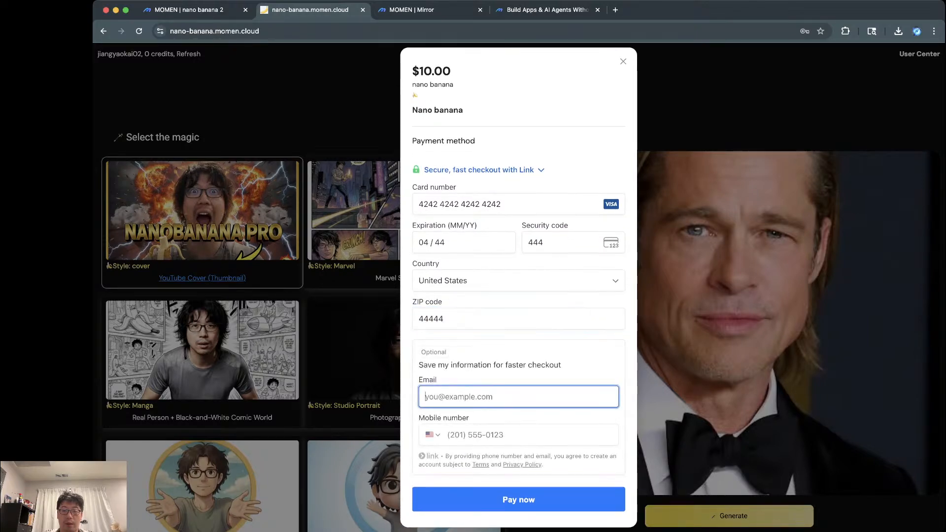
{"action": "key", "text": "Return"}
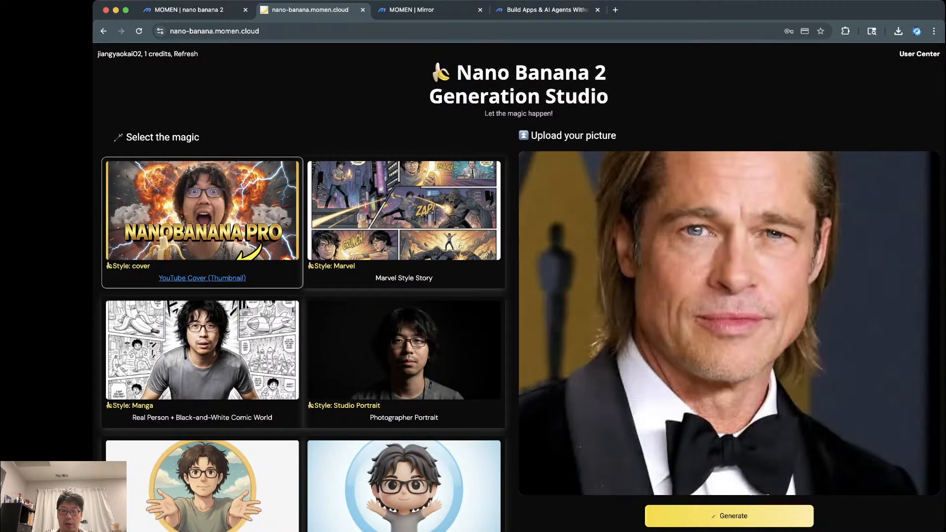
Step: Generate a Manga comic image from the uploaded portrait
{"action": "left_click", "coordinate": [202, 350]}
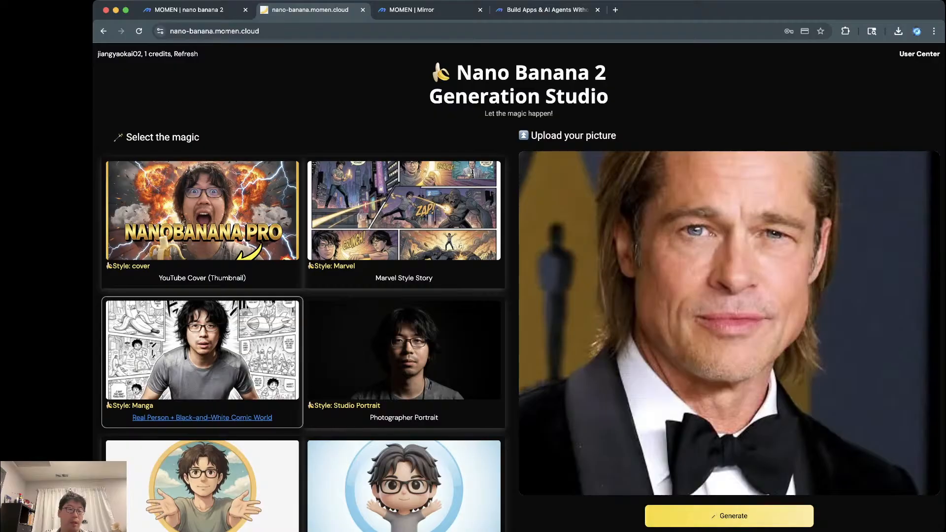
{"action": "left_click", "coordinate": [729, 515]}
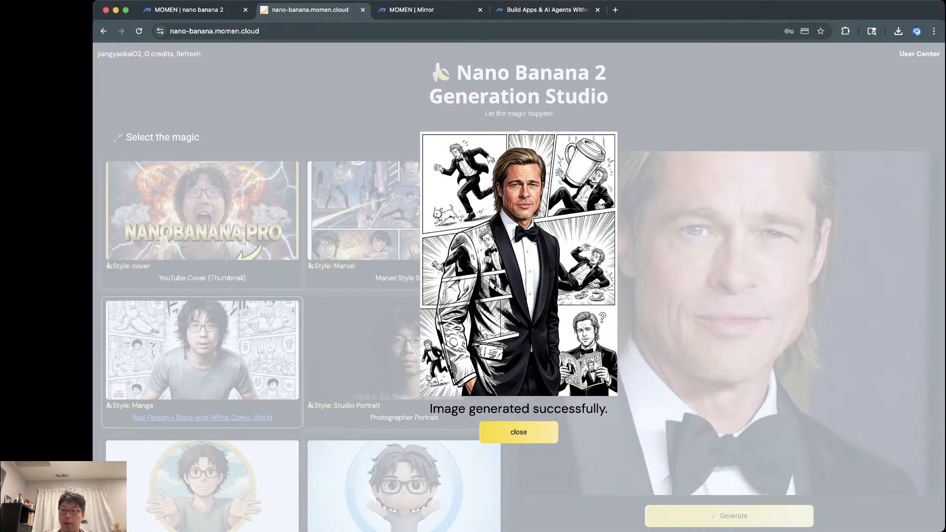
{"action": "left_click", "coordinate": [519, 432]}
Step: View the new comic in the Personal Library, then return to the Momen editor
{"action": "left_click", "coordinate": [919, 54]}
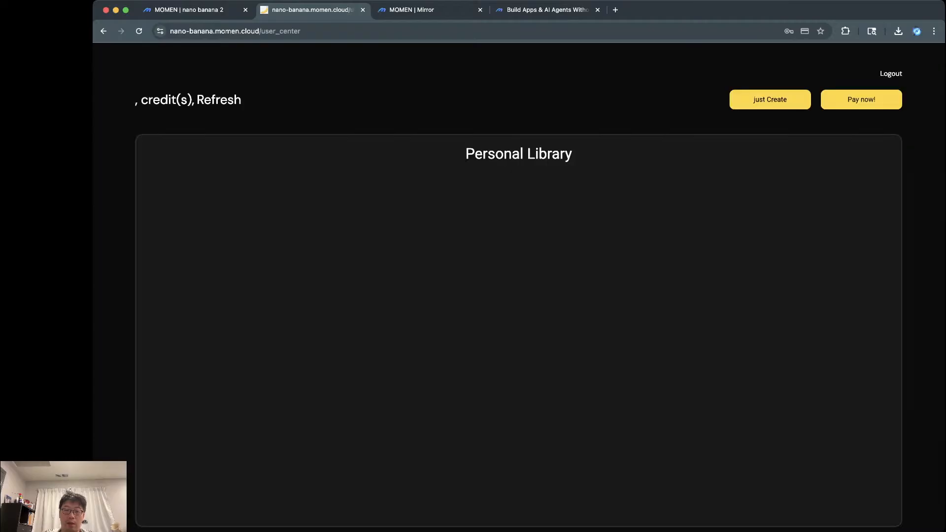
{"action": "left_click", "coordinate": [219, 251]}
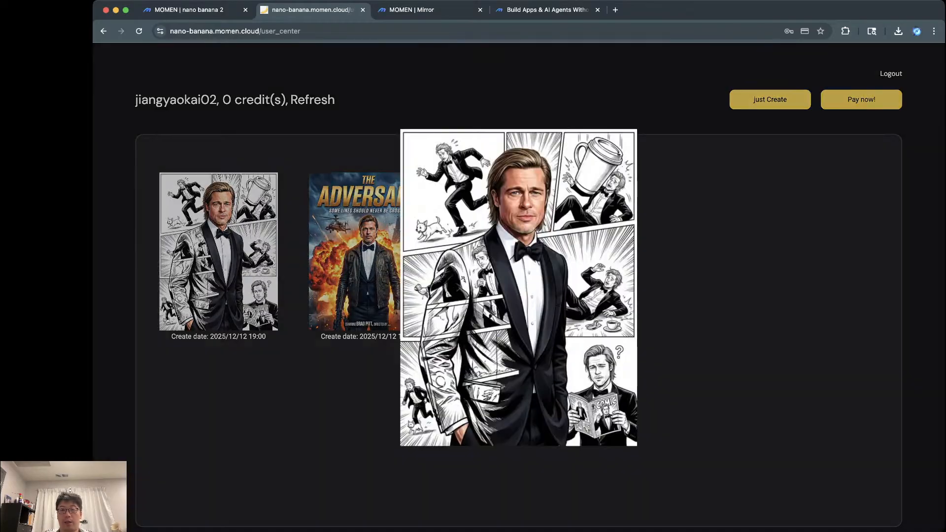
{"action": "left_click", "coordinate": [218, 252]}
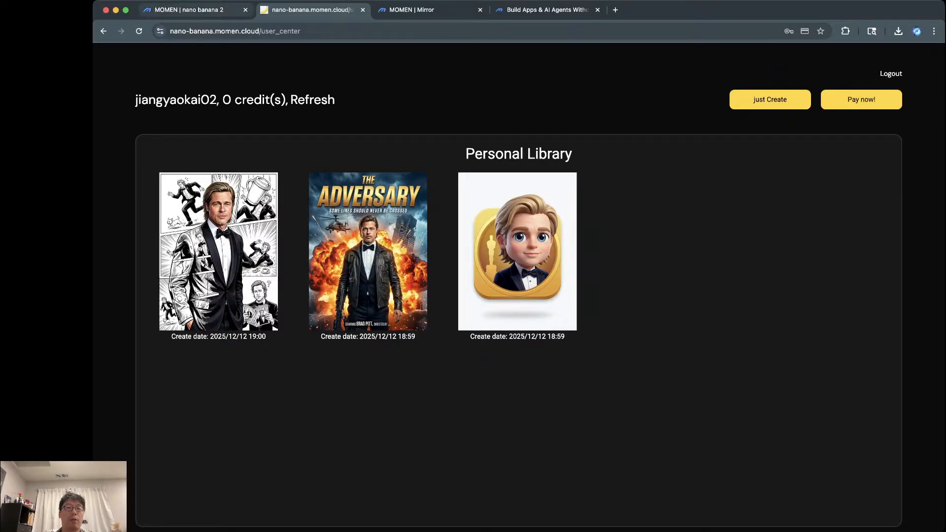
{"action": "left_click", "coordinate": [189, 9]}
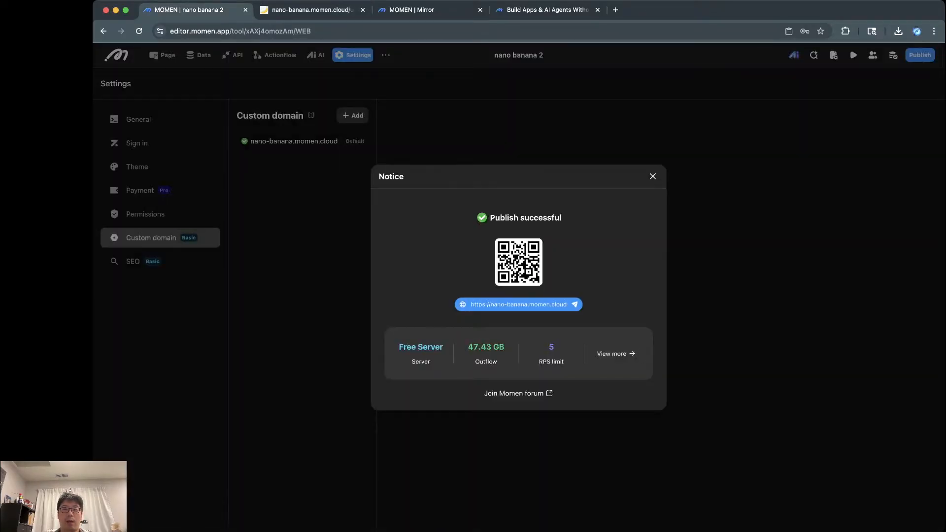
Step: Close the publish notice and inspect the Subtitle, Title and Desktop frame on the page
{"action": "left_click", "coordinate": [652, 176]}
{"action": "left_click", "coordinate": [162, 54]}
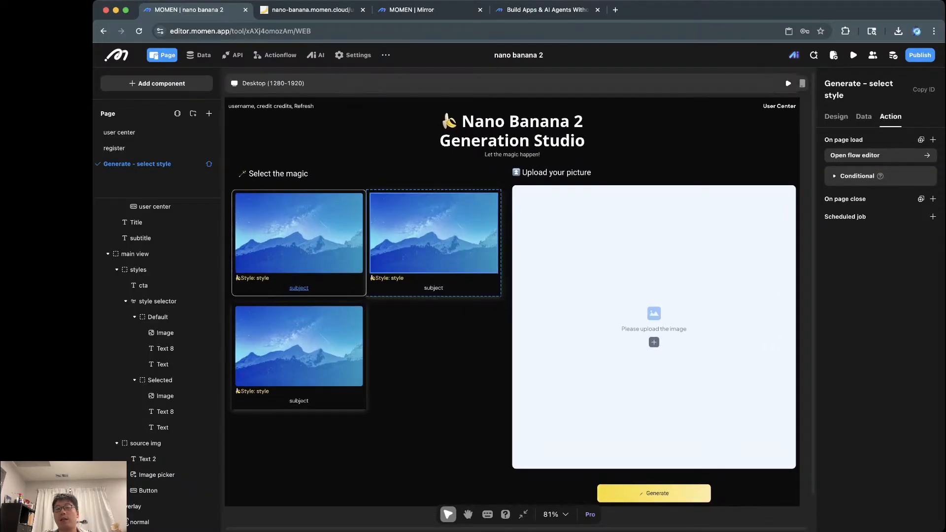
{"action": "left_click", "coordinate": [473, 154]}
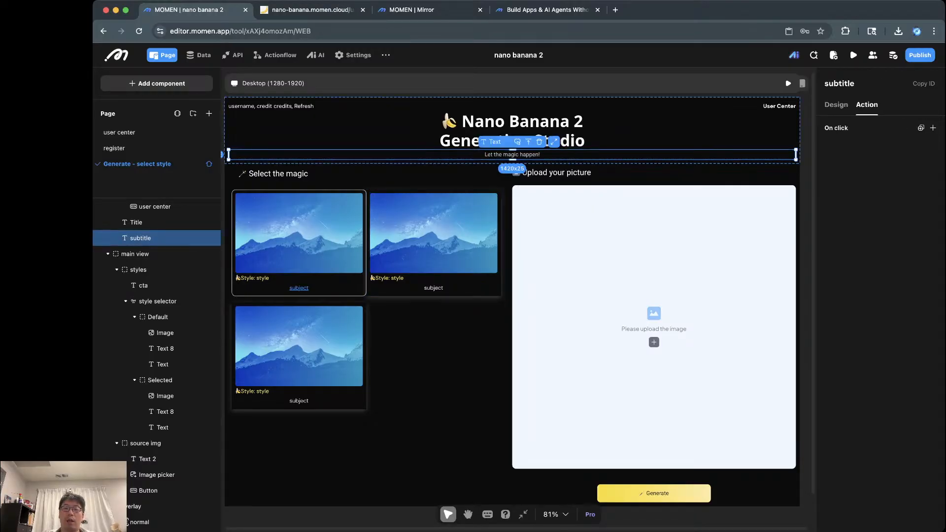
{"action": "left_click", "coordinate": [512, 127]}
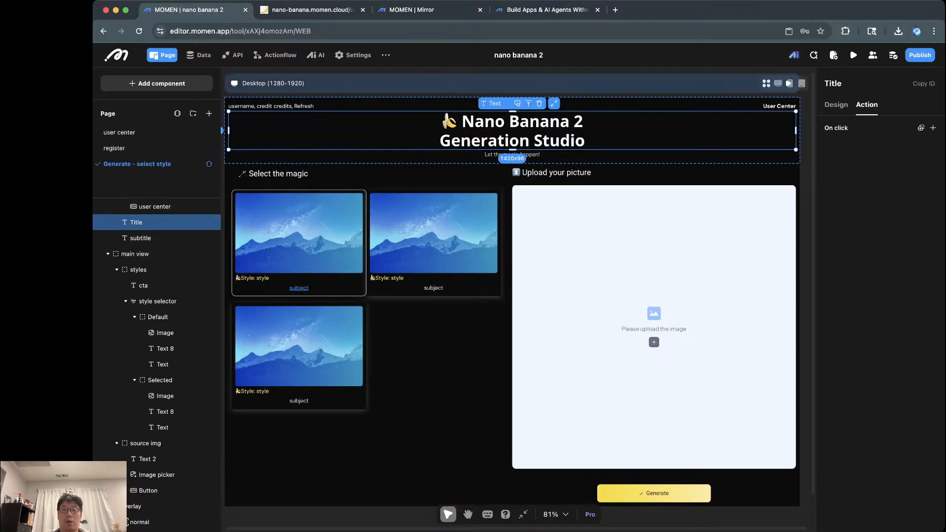
{"action": "left_click", "coordinate": [273, 83]}
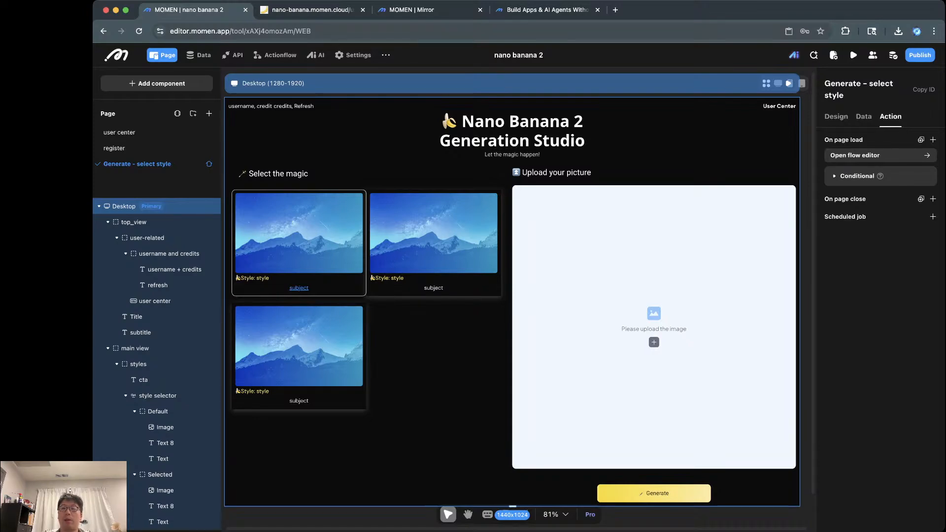
{"action": "scroll", "coordinate": [552, 324], "scroll_direction": "down", "scroll_amount": 3}
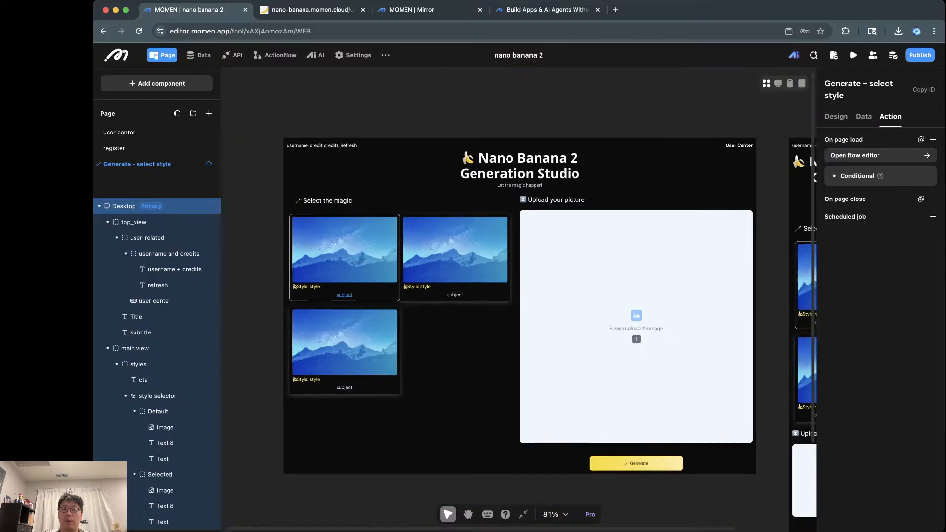
{"action": "scroll", "coordinate": [552, 325], "scroll_direction": "right", "scroll_amount": 1}
{"action": "left_click", "coordinate": [739, 315]}
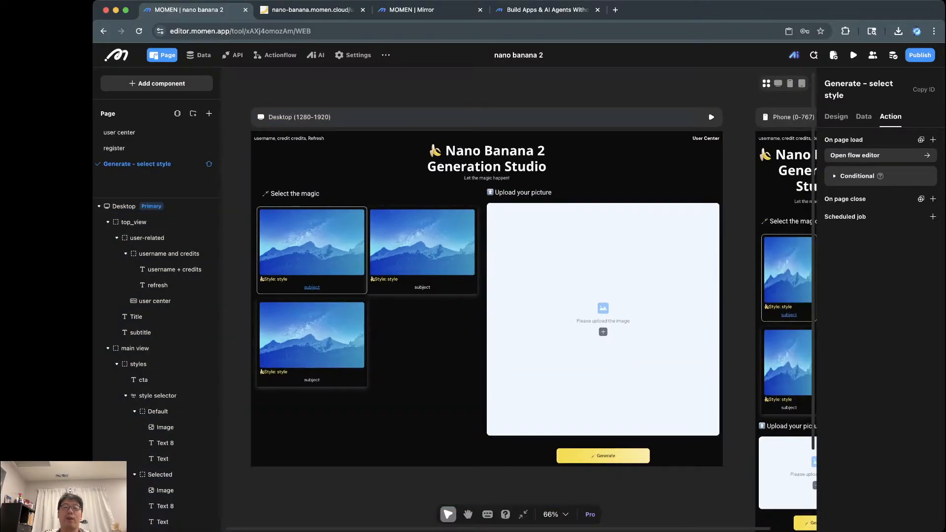
Step: Inspect the Nano banana pro image generator agent's point conversion settings
{"action": "left_click", "coordinate": [315, 55]}
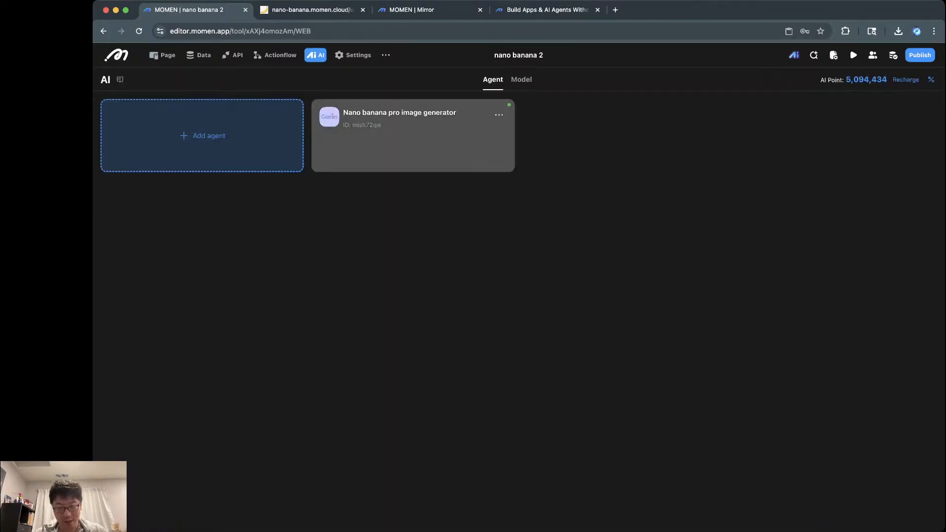
{"action": "left_click", "coordinate": [394, 129]}
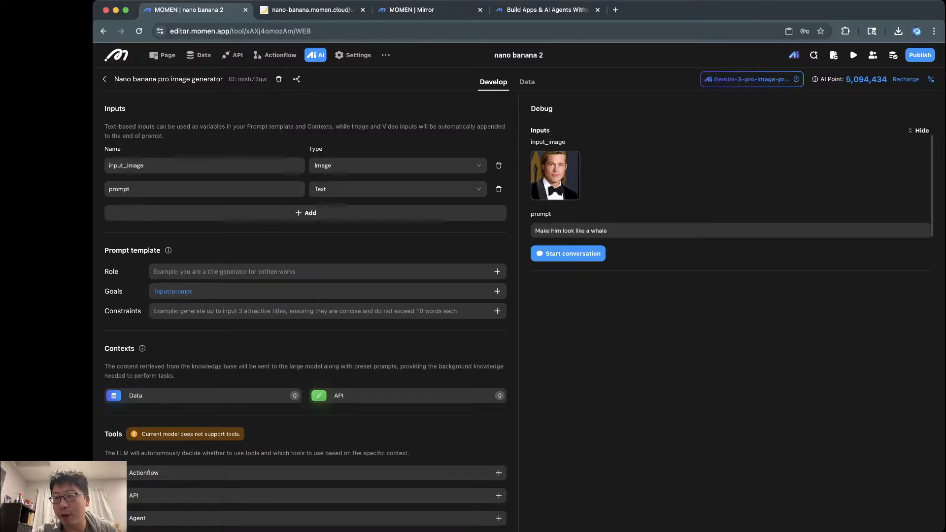
{"action": "mouse_move", "coordinate": [931, 80]}
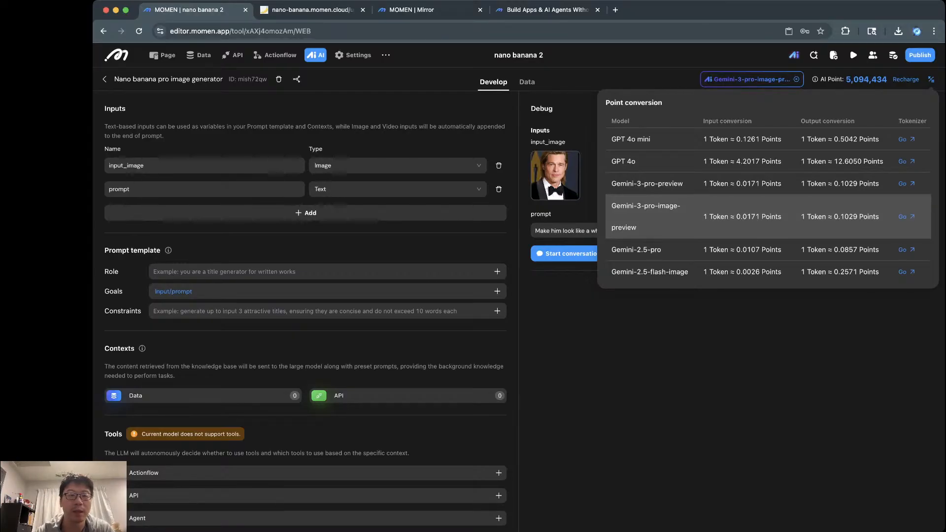
Step: Return to the page canvas and close the Mirror preview tab
{"action": "left_click", "coordinate": [163, 54]}
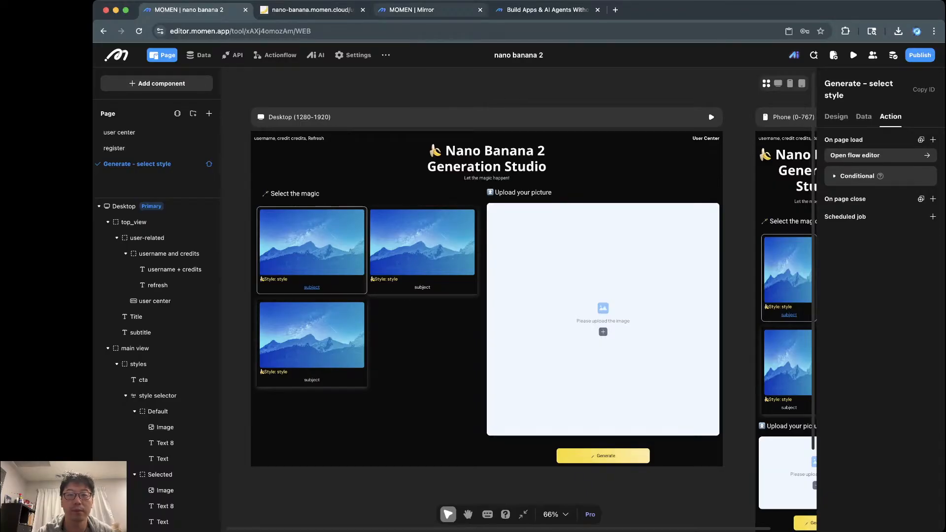
{"action": "left_click", "coordinate": [411, 9]}
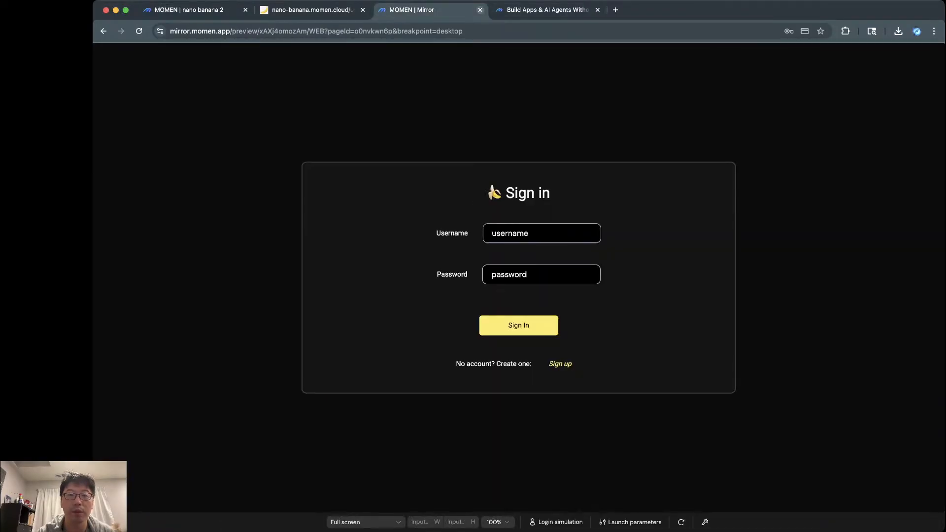
{"action": "left_click", "coordinate": [480, 10]}
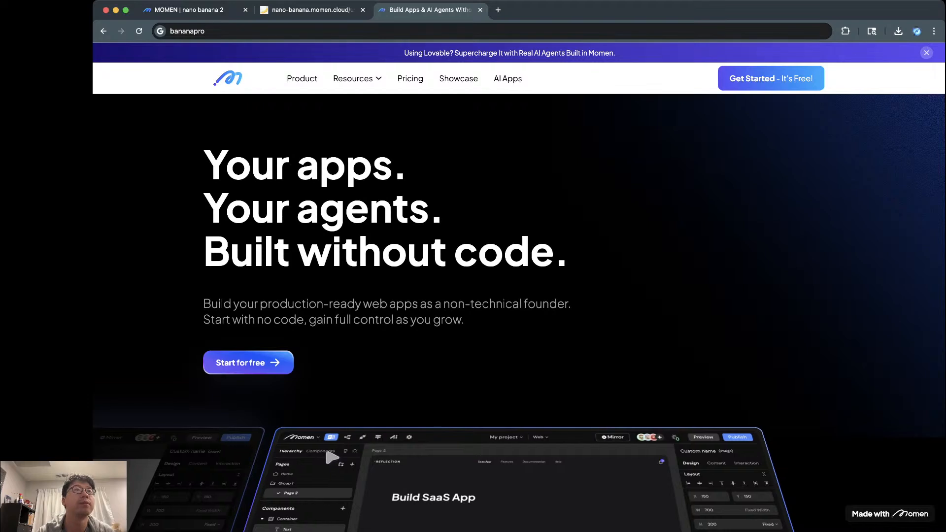